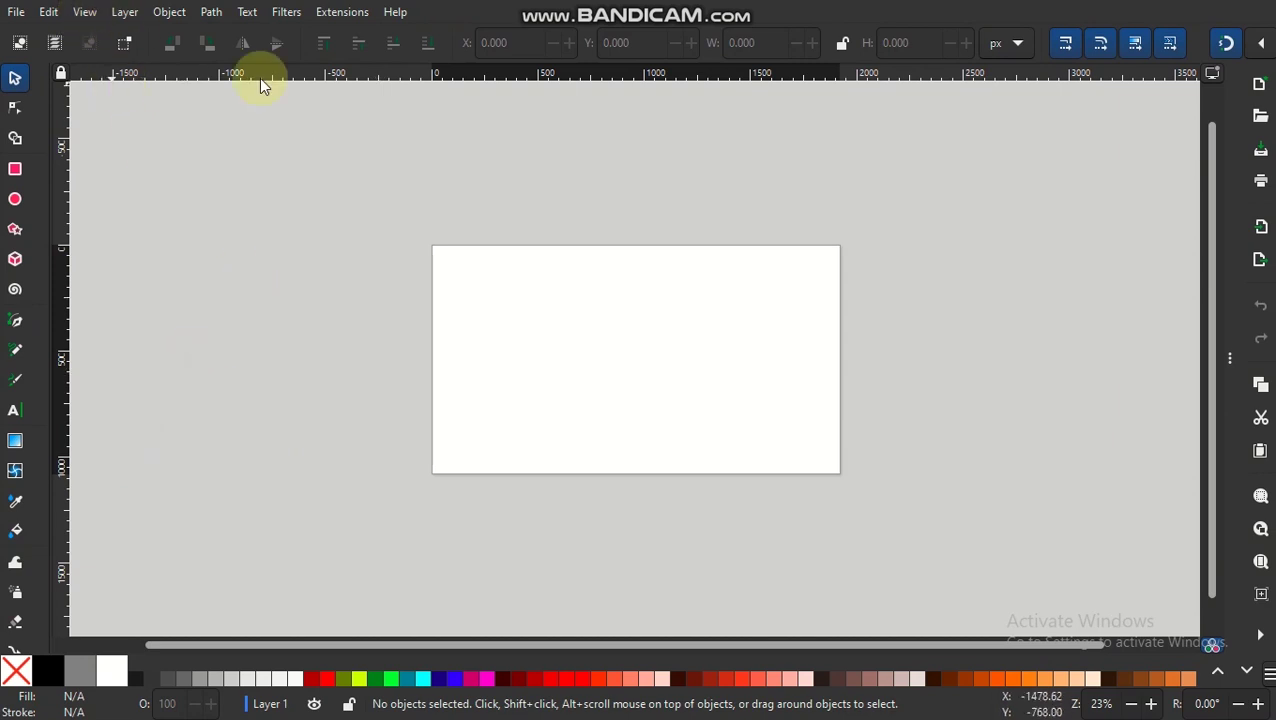
Set the page width and height to 1080 px in Document Properties
click(5, 12)
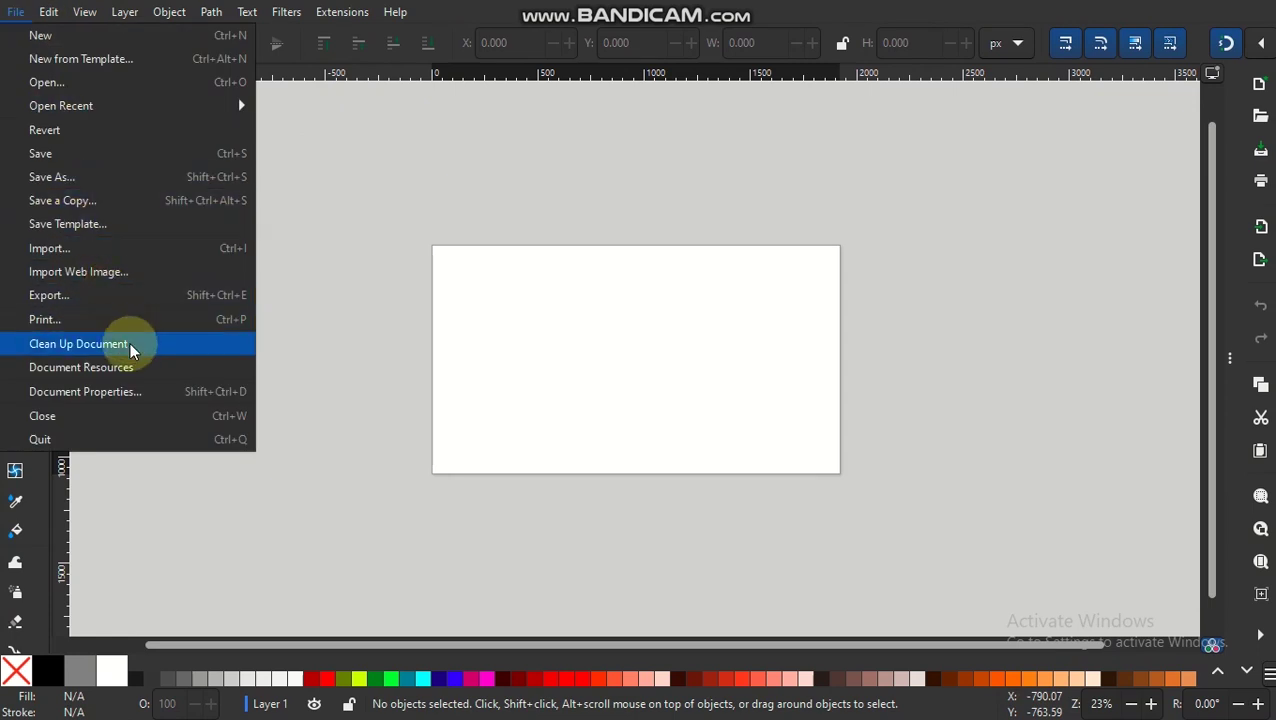
click(130, 391)
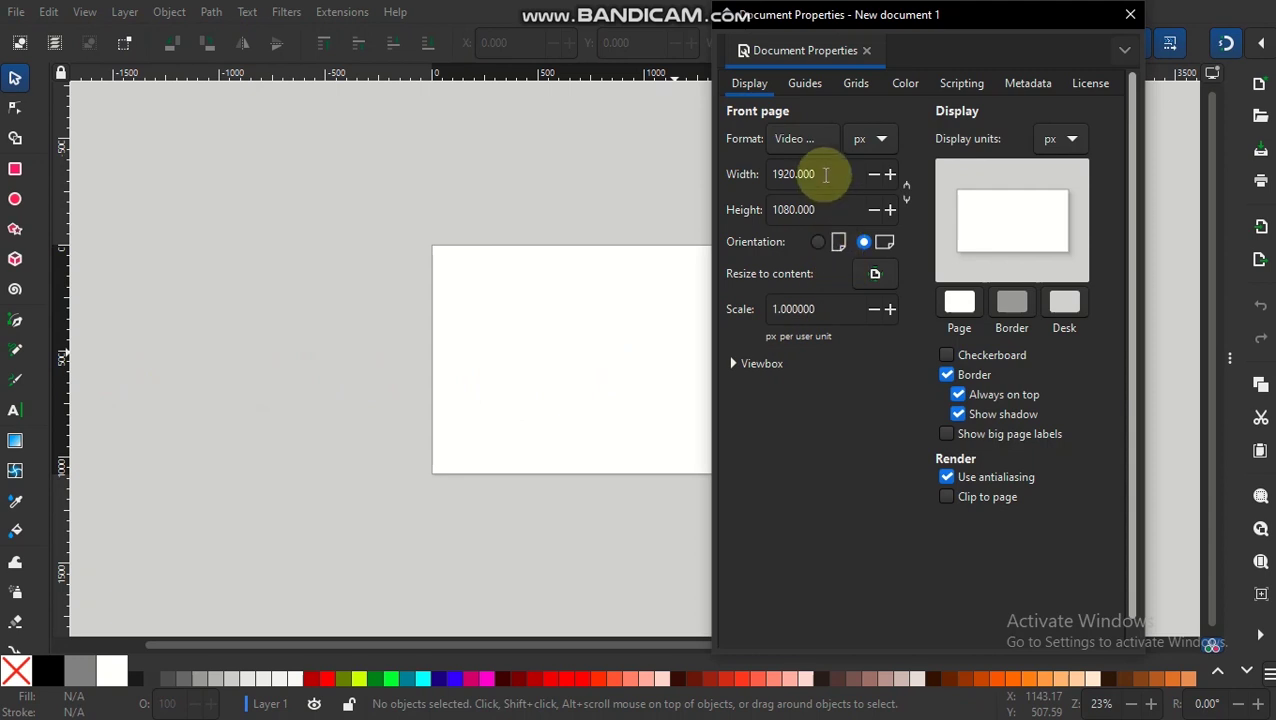
key(ctrl)
text(1080)
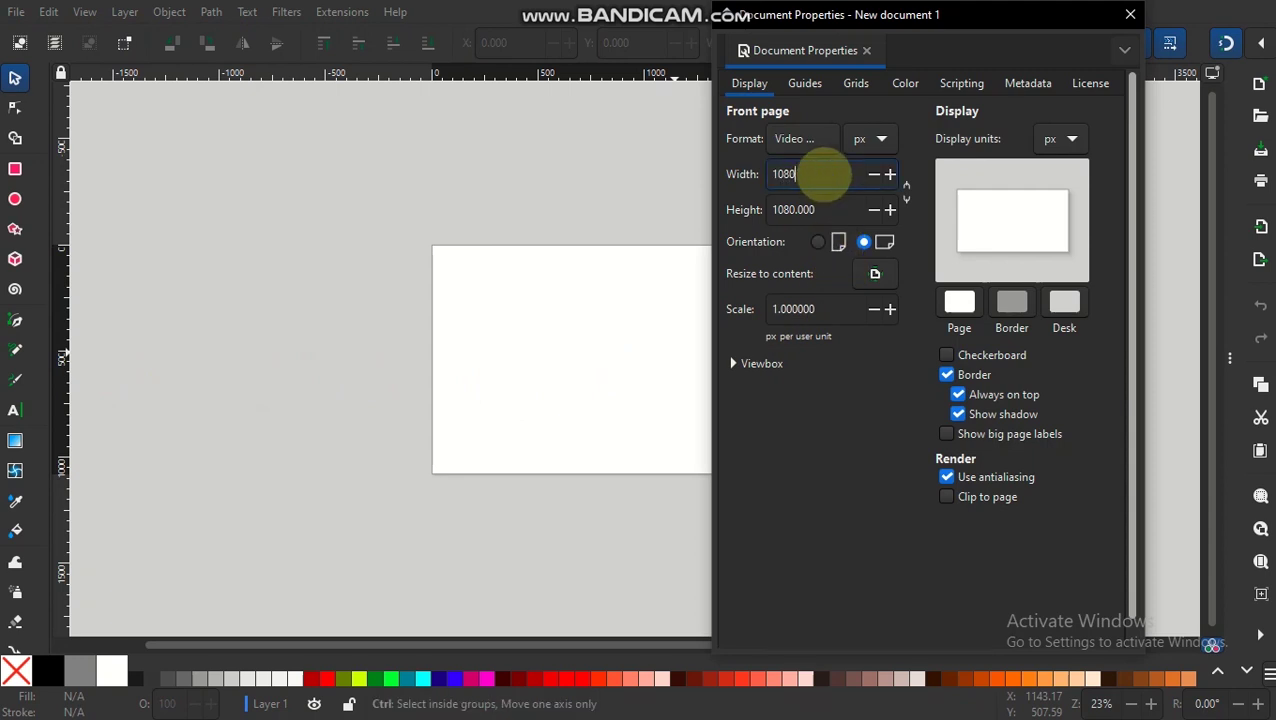
click(830, 210)
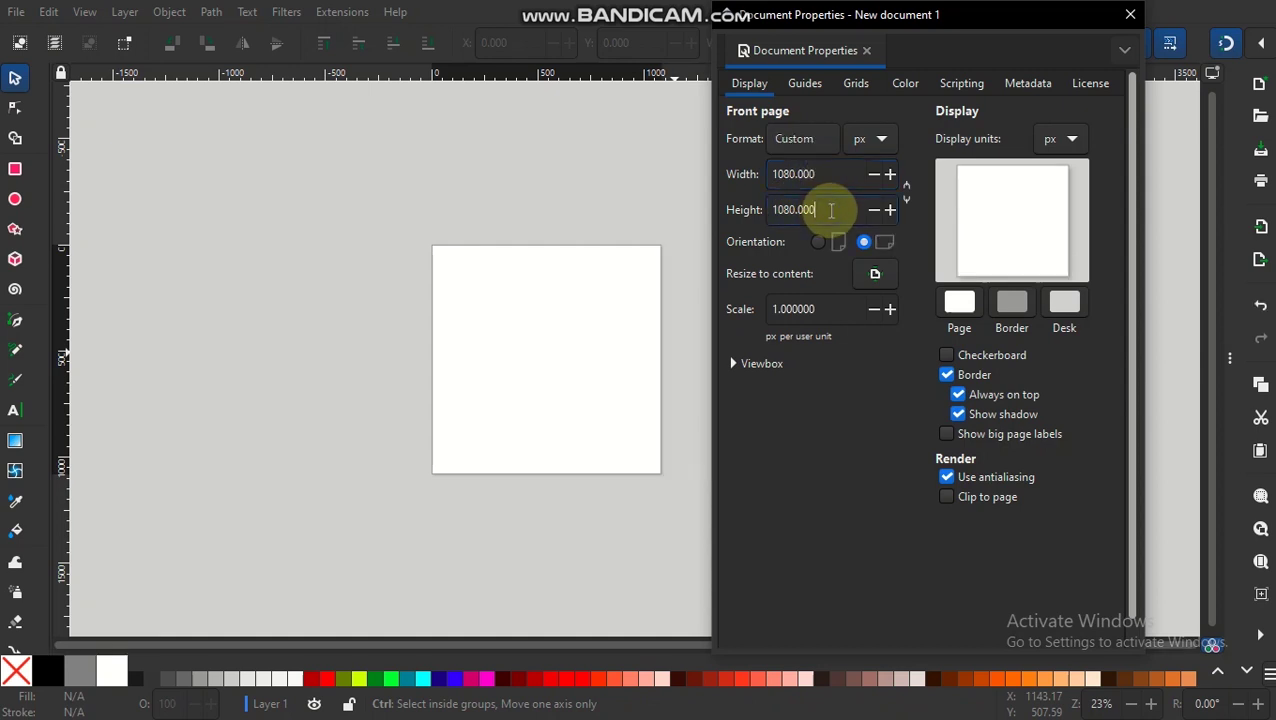
click(1063, 303)
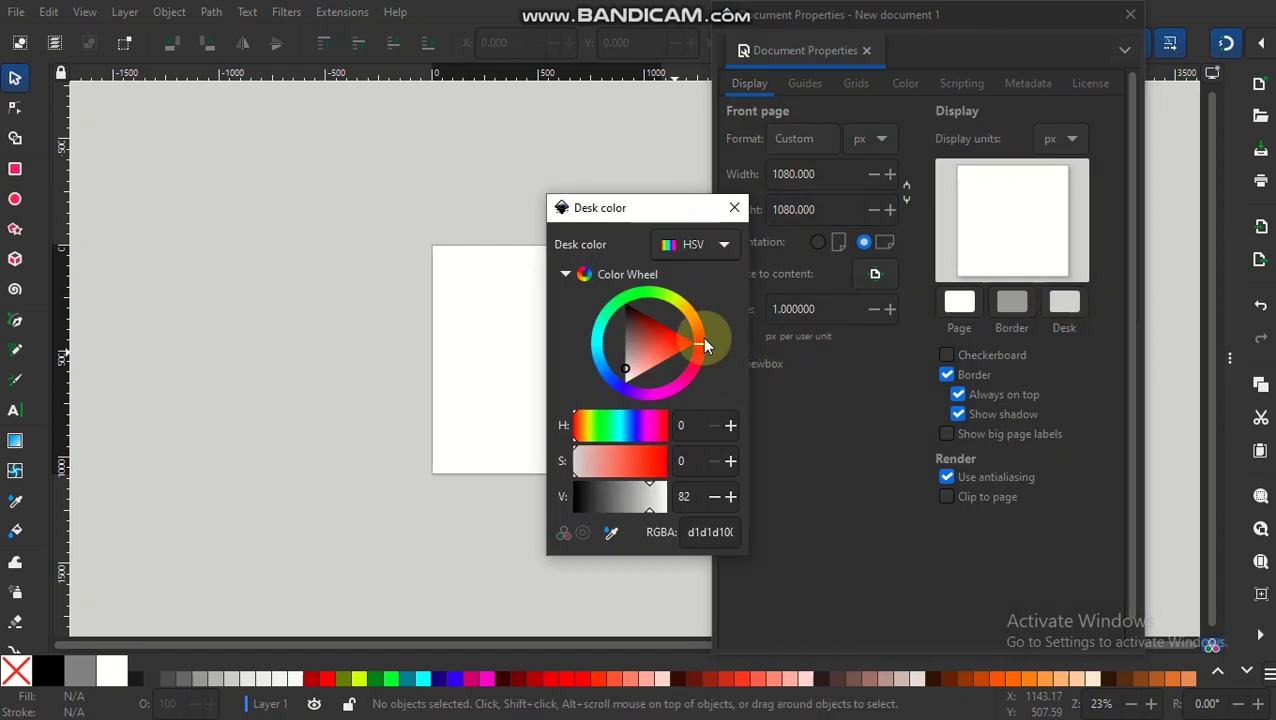
Make the desk colour bright pink (d733e1, hue 297) and close Document Properties
click(688, 312)
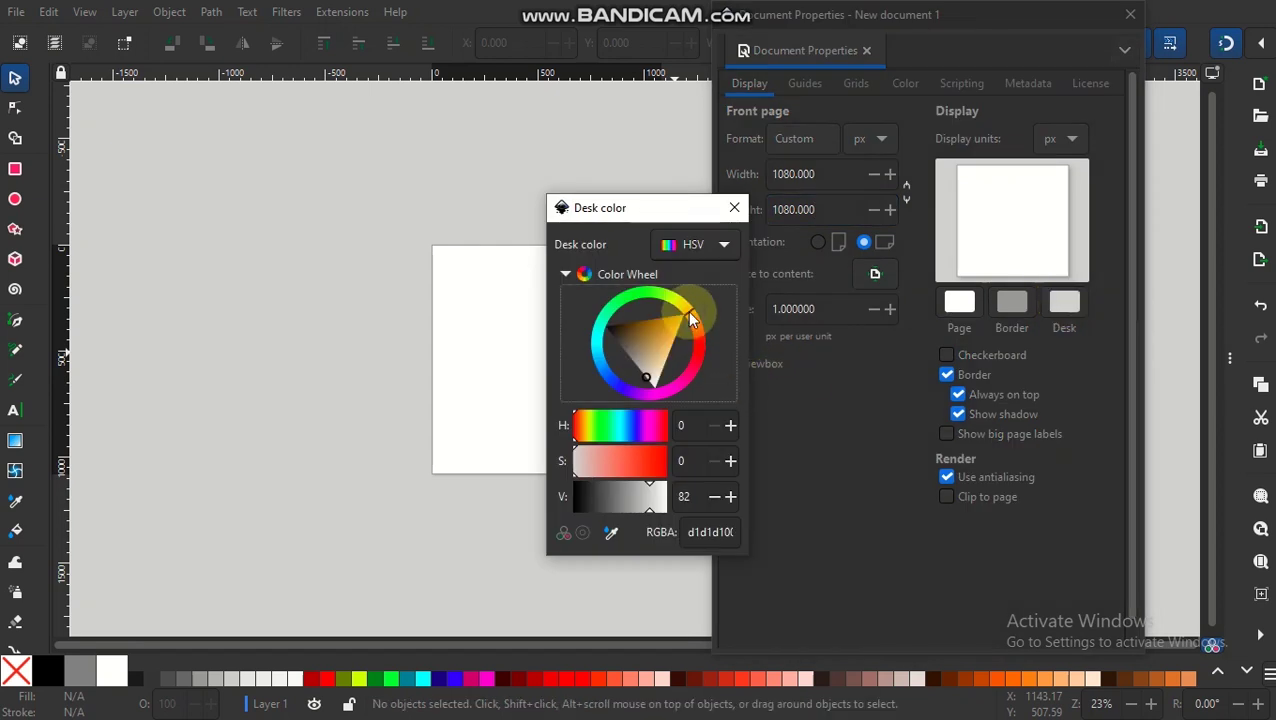
click(669, 330)
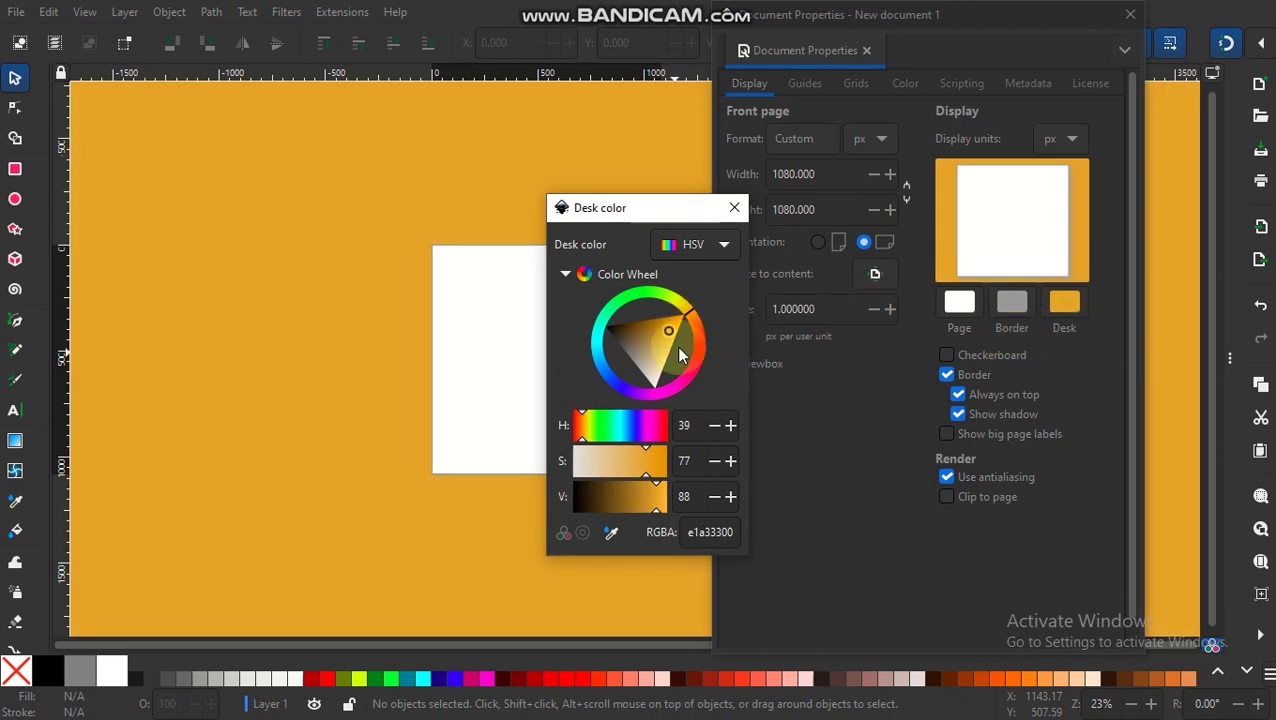
click(670, 385)
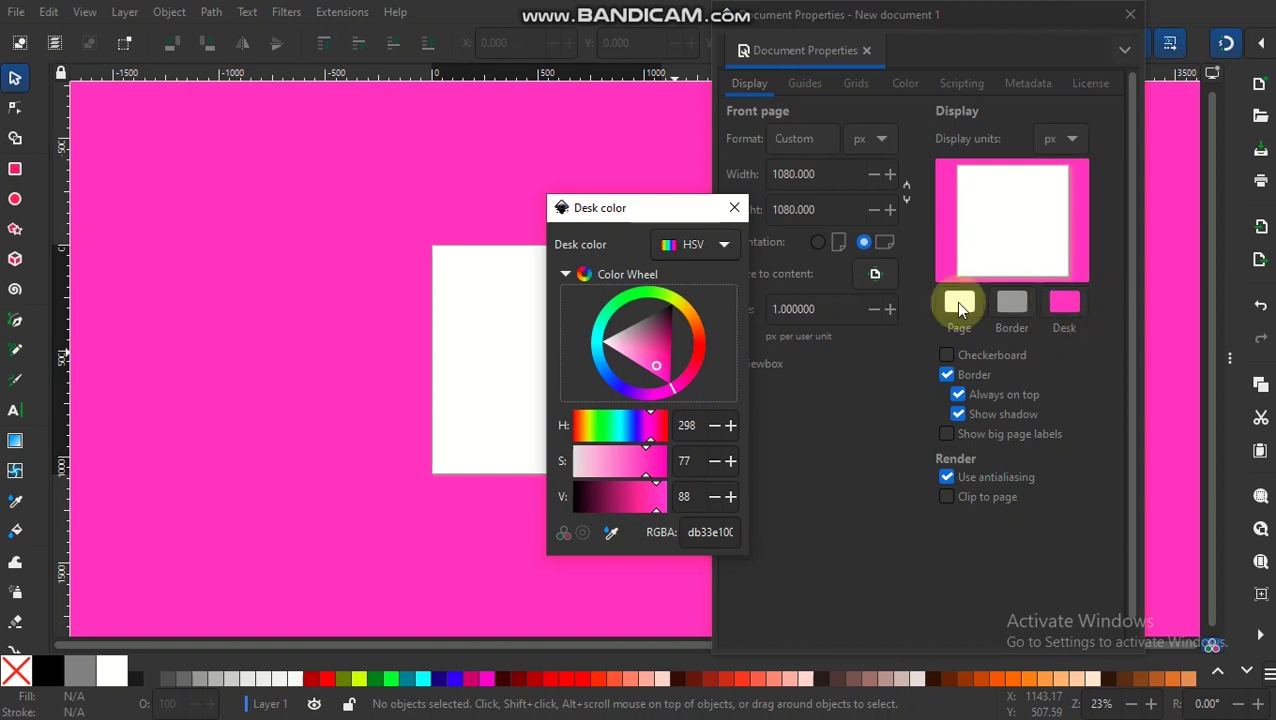
click(650, 400)
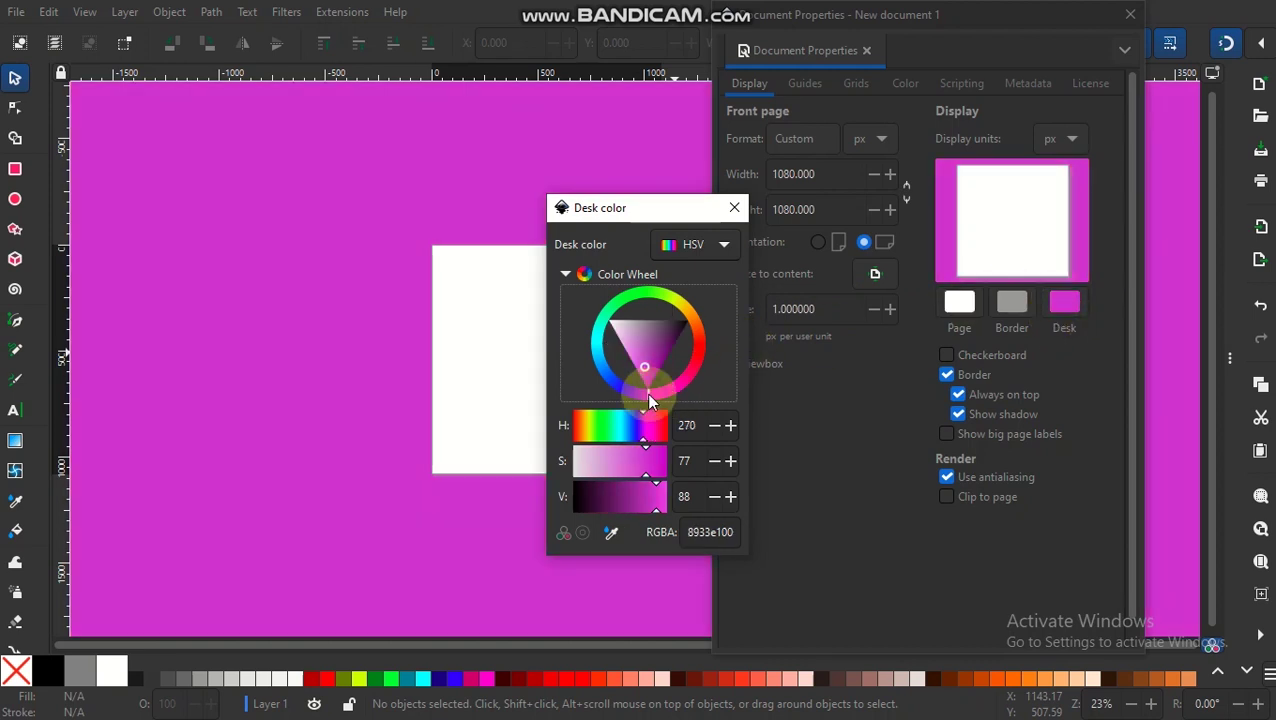
click(669, 386)
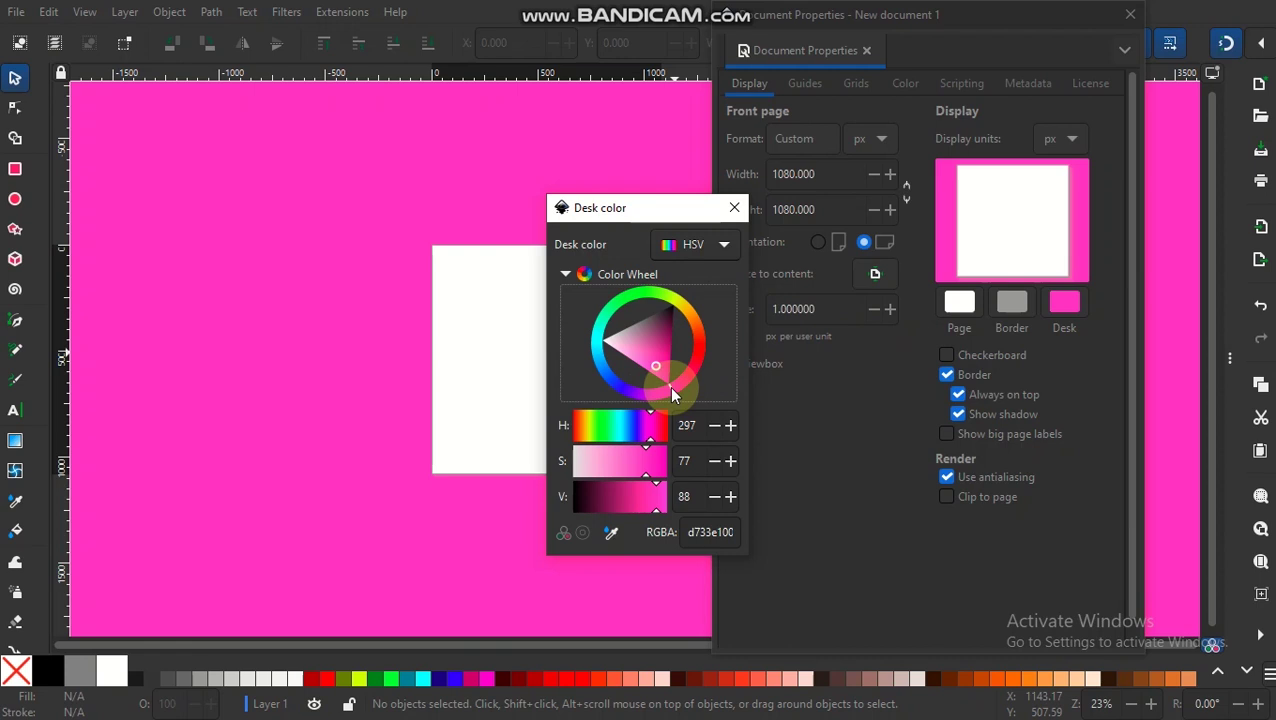
click(1127, 24)
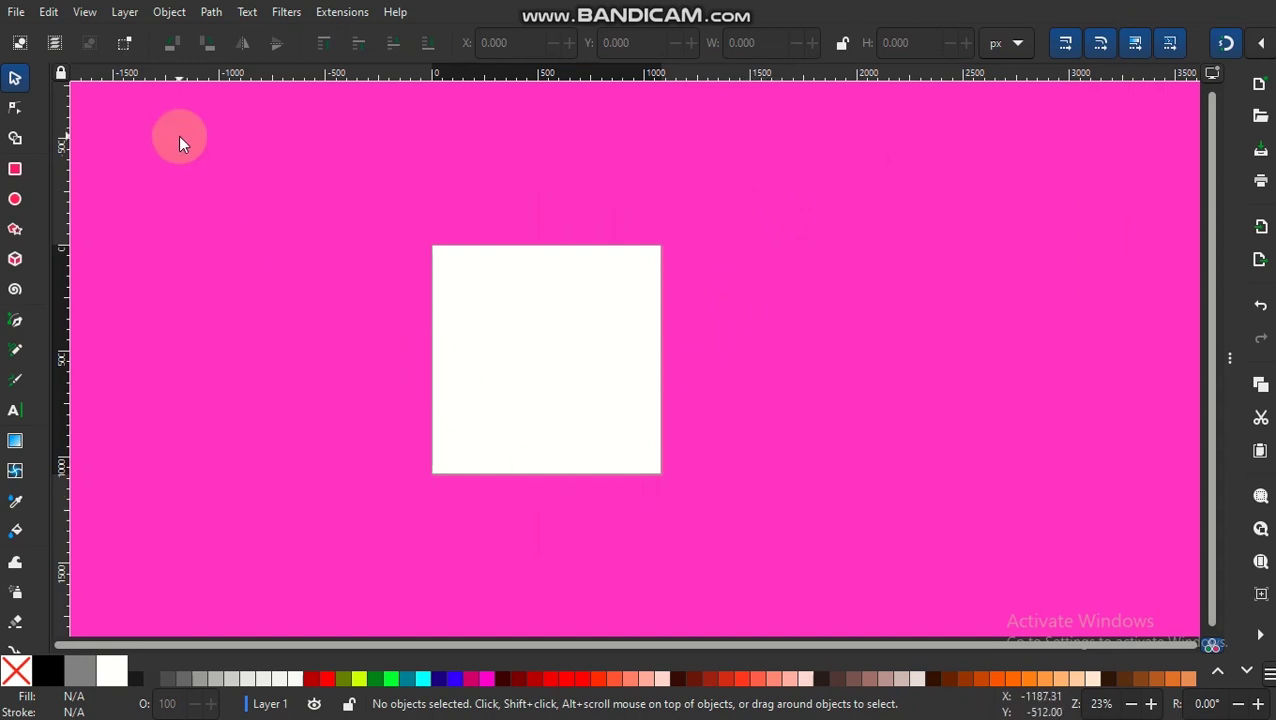
Import the 'dubai hotel' JPEG photo and nudge it over the page
click(16, 12)
click(67, 256)
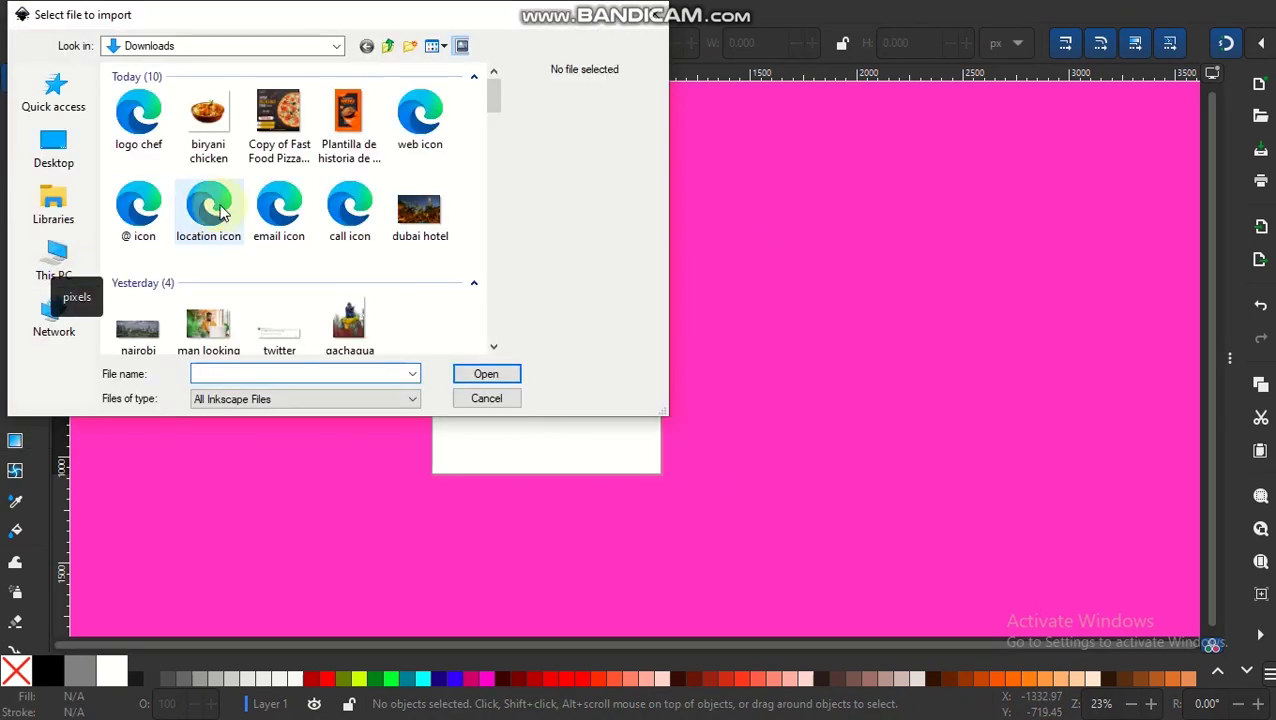
click(414, 208)
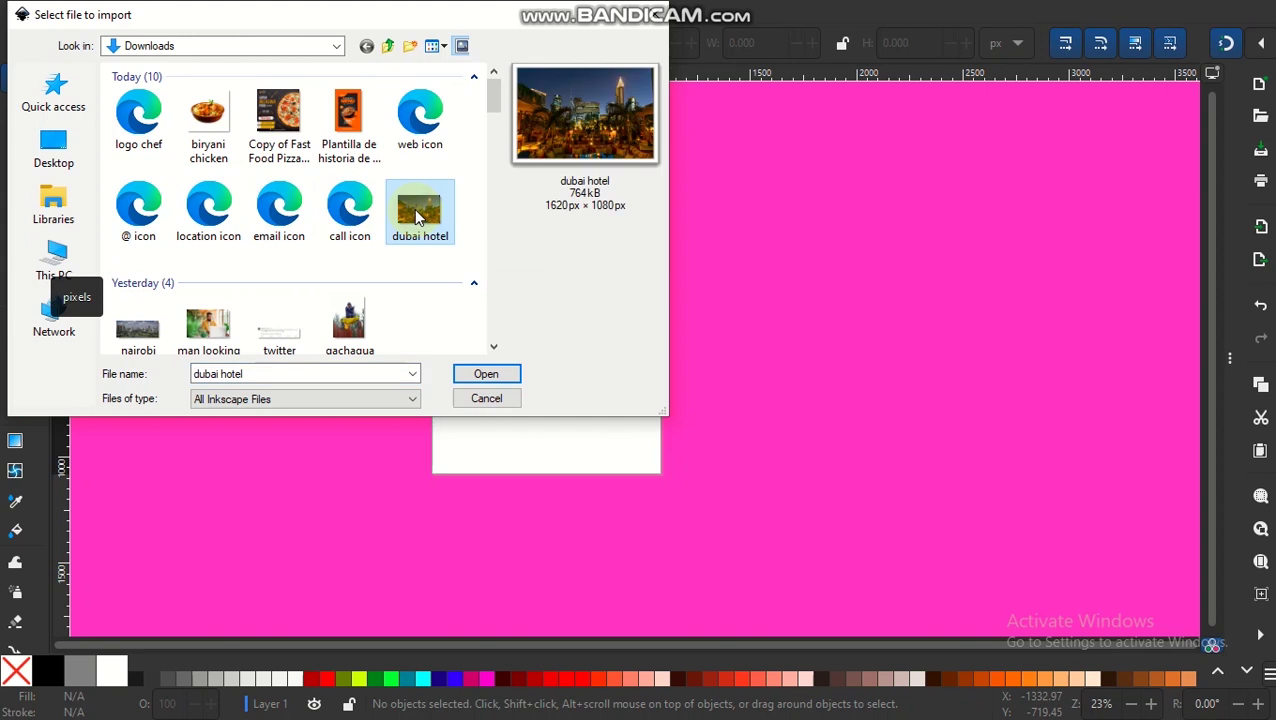
click(505, 372)
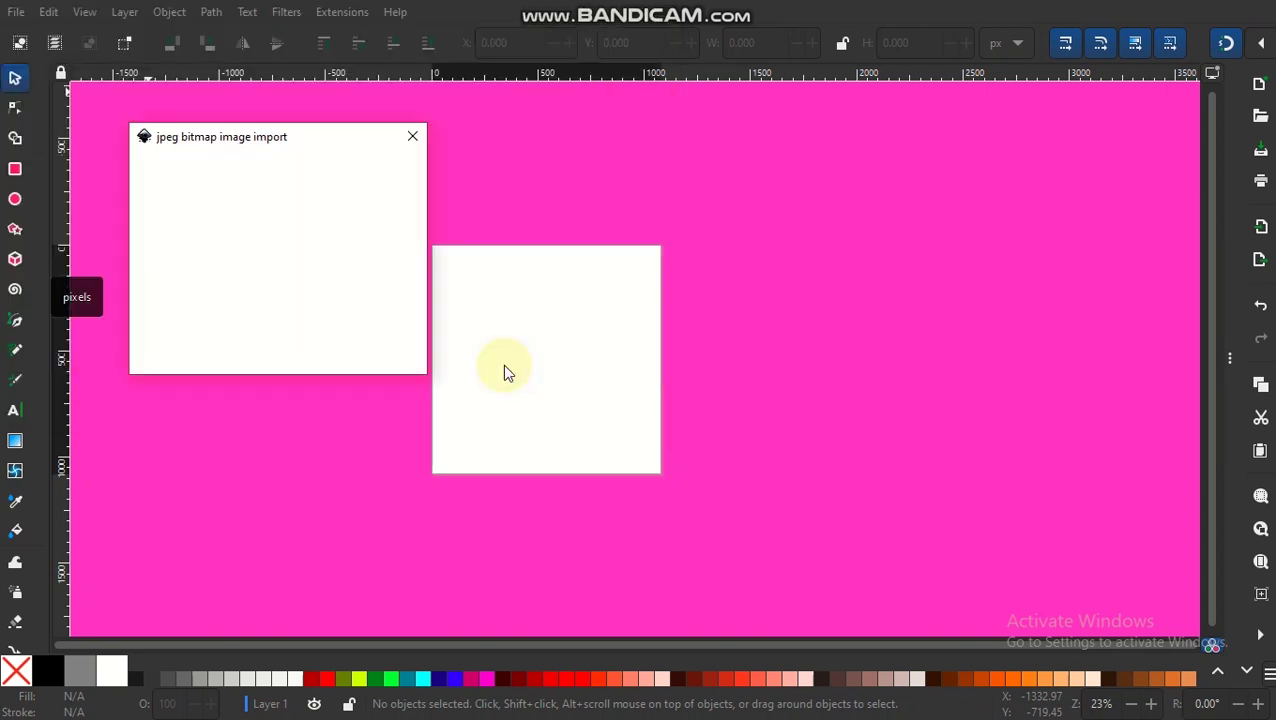
click(402, 355)
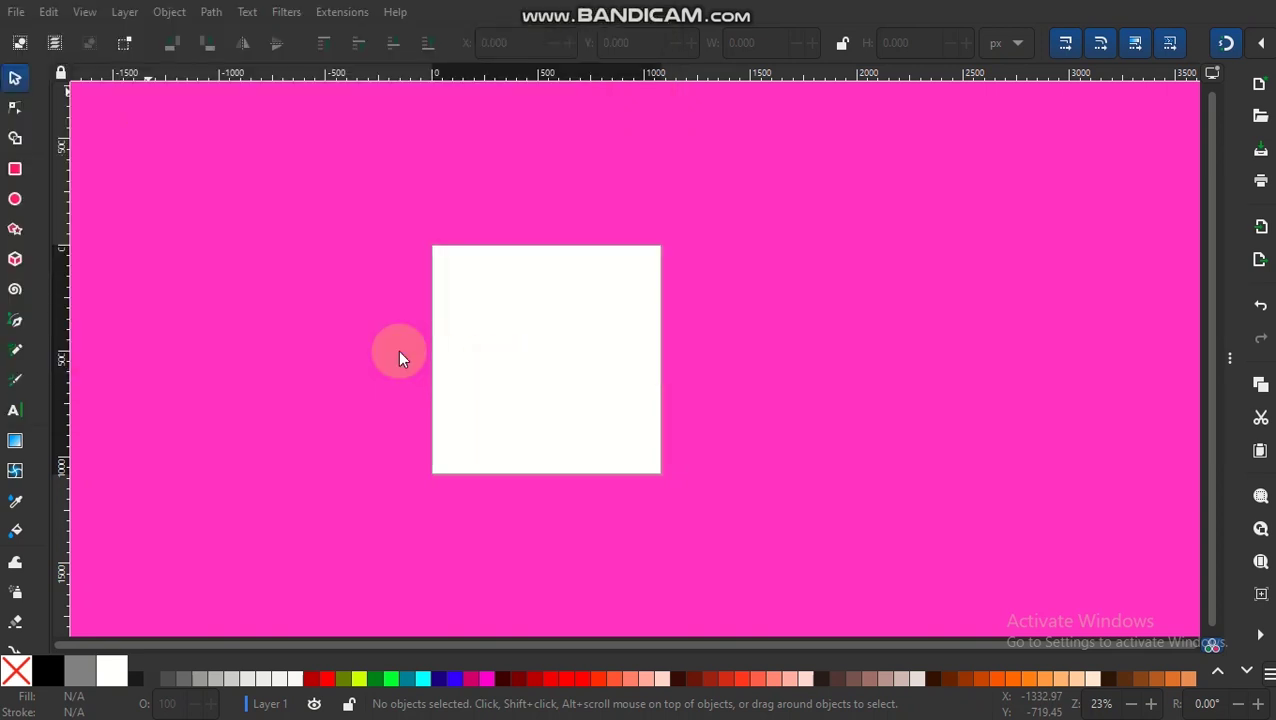
drag(613, 375, 557, 373)
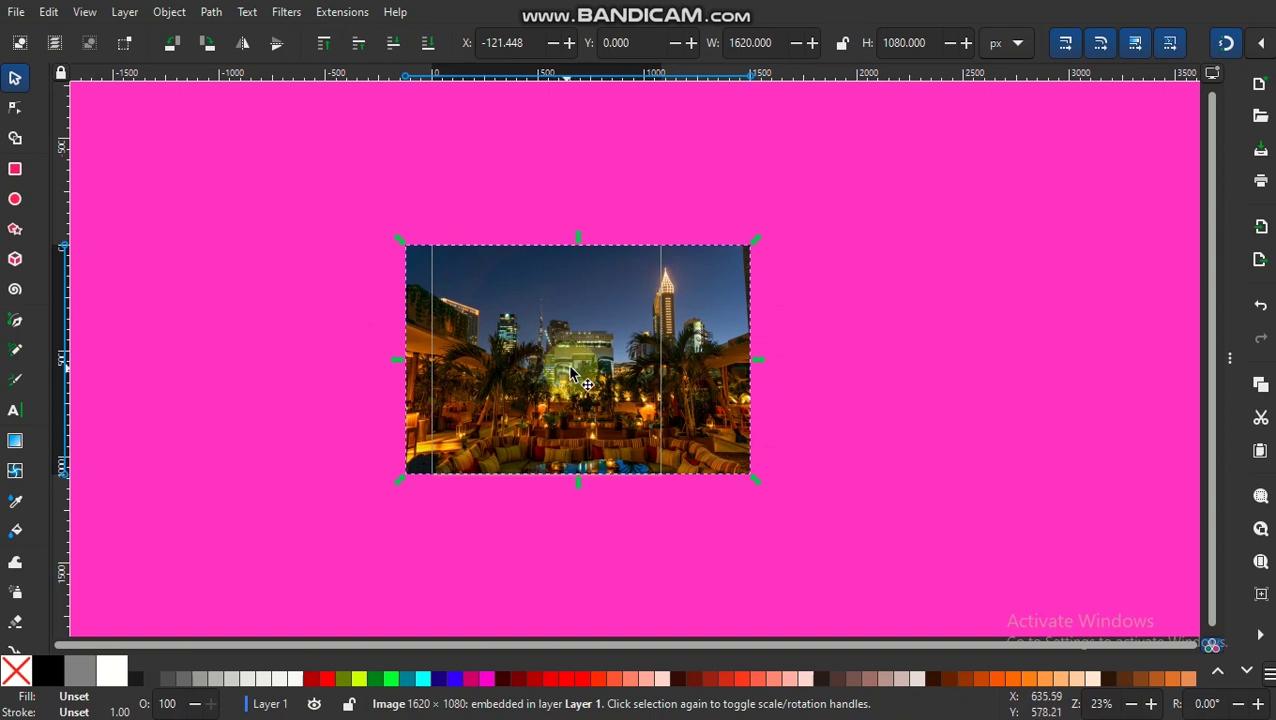
Slide the city photo to X −270, Y 0 so it is centred over the page
drag(557, 373, 539, 369)
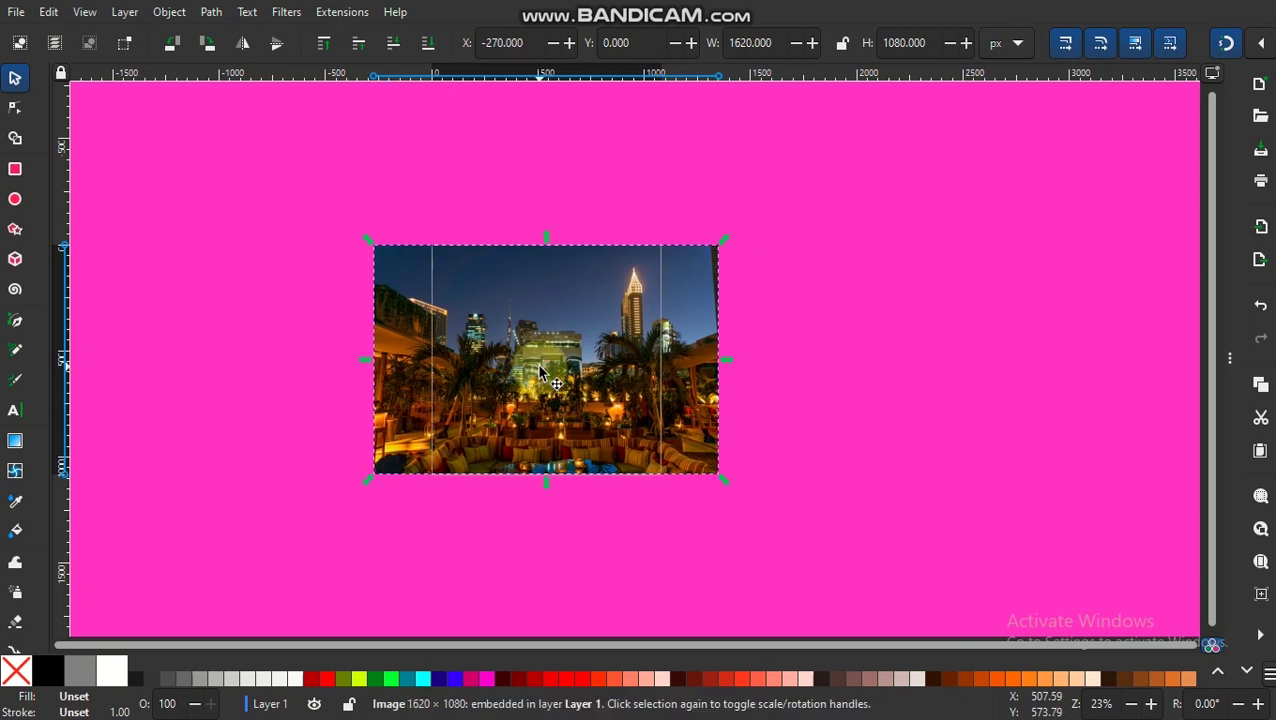
key(plus)
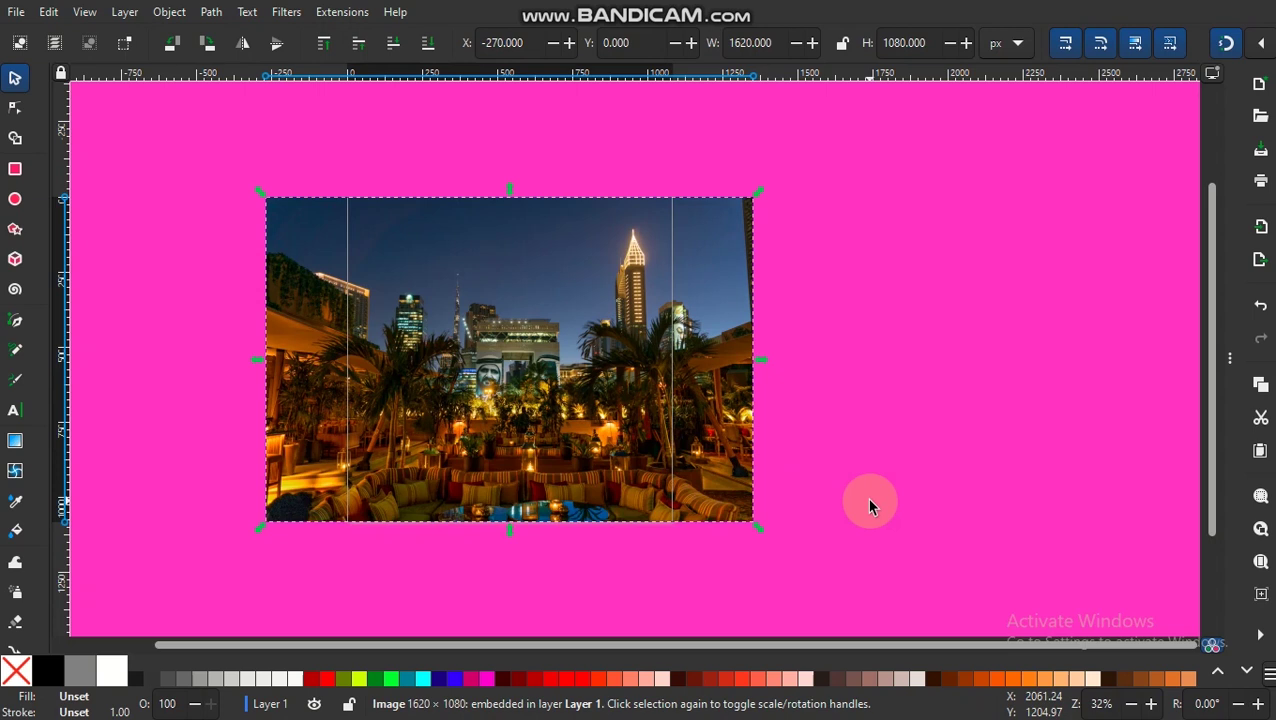
key(plus)
key(minus)
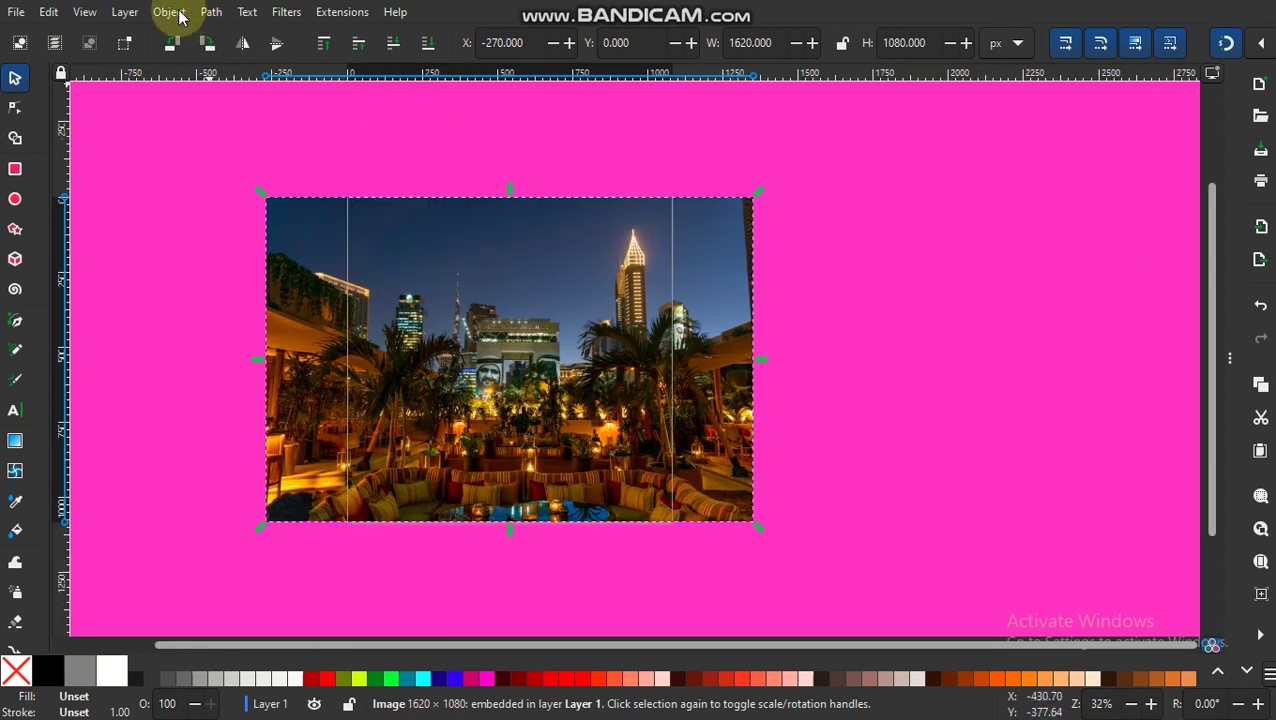
click(126, 14)
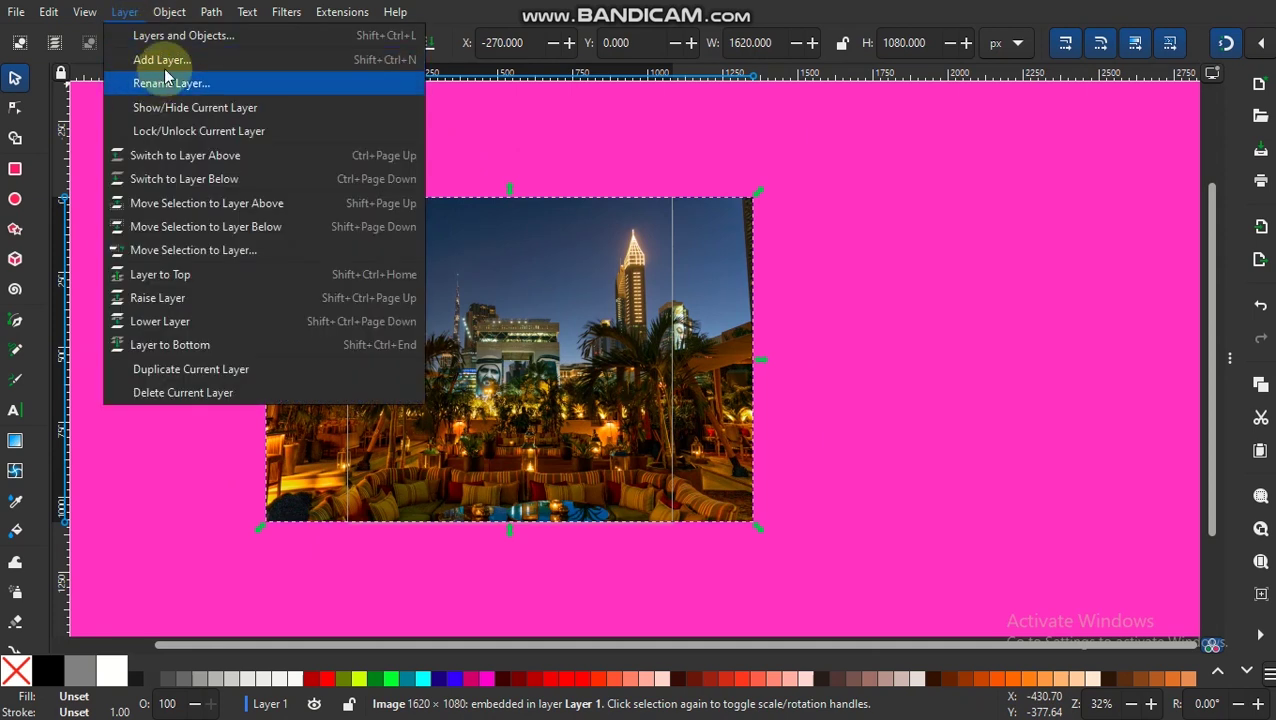
Lower the city photo's opacity to 58% in Fill and Stroke
click(203, 38)
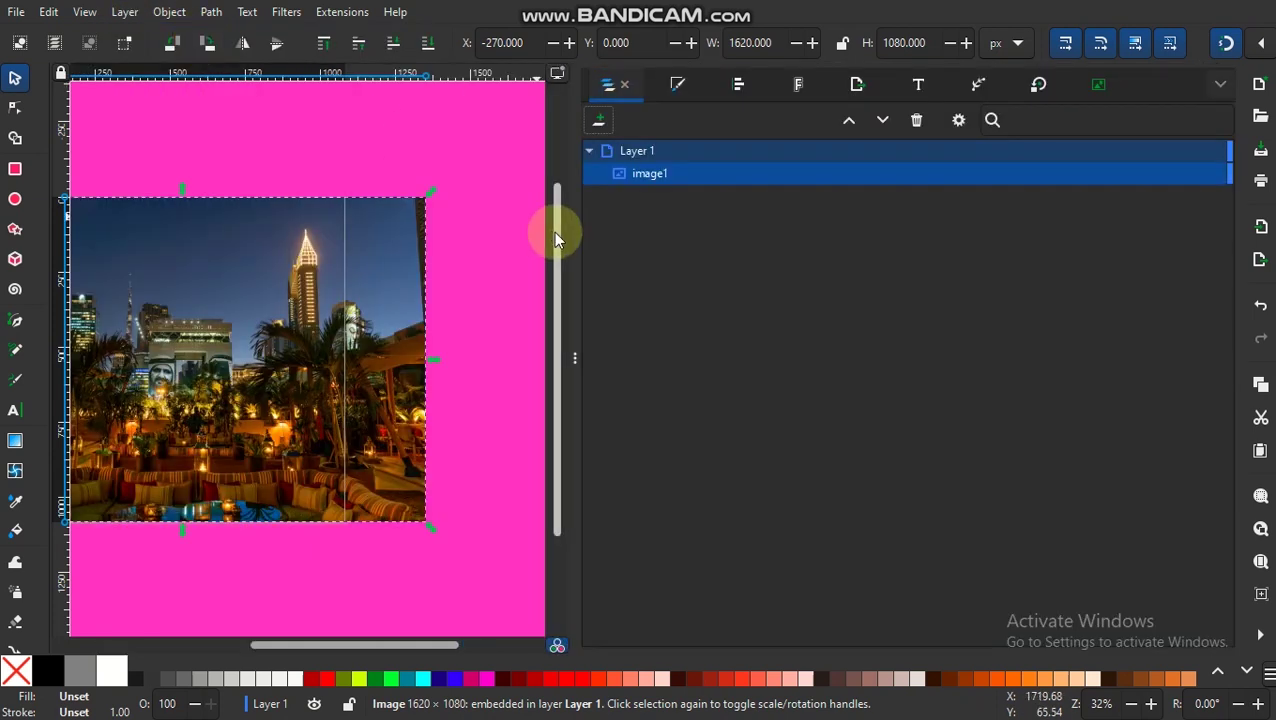
click(679, 86)
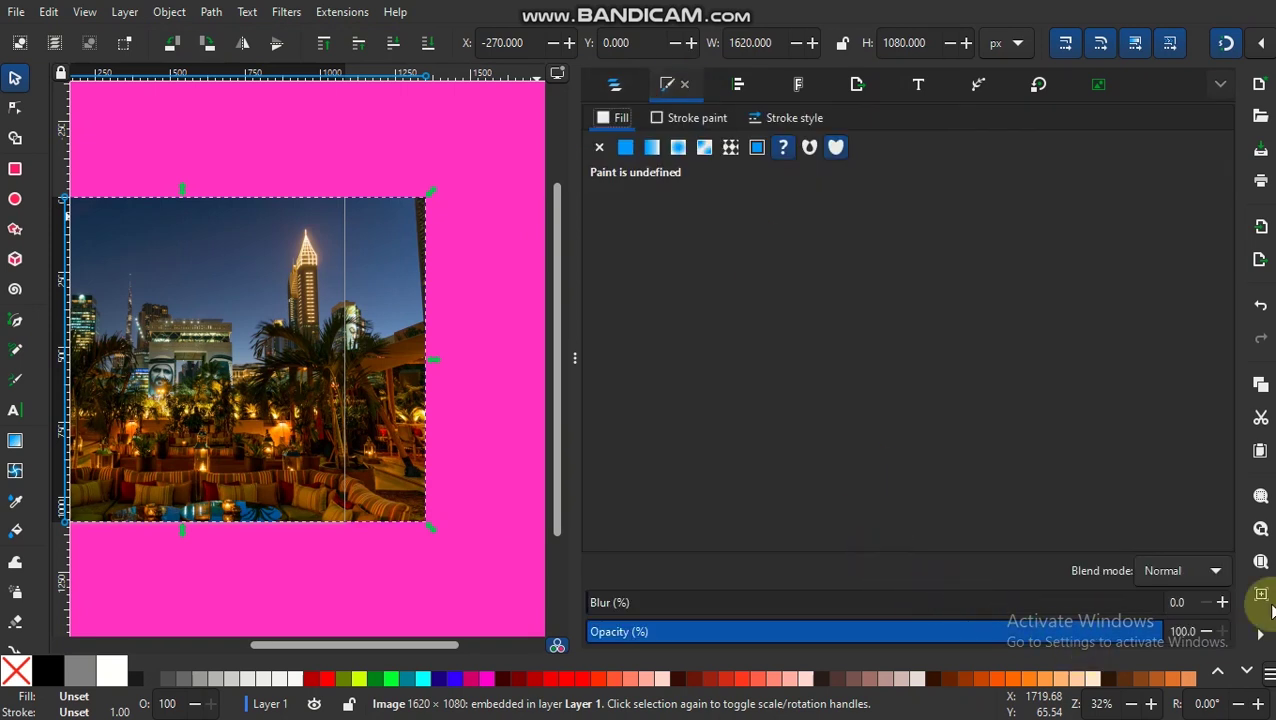
mouse_move(1159, 638)
mouse_down()
mouse_move(906, 632)
mouse_move(920, 637)
mouse_up()
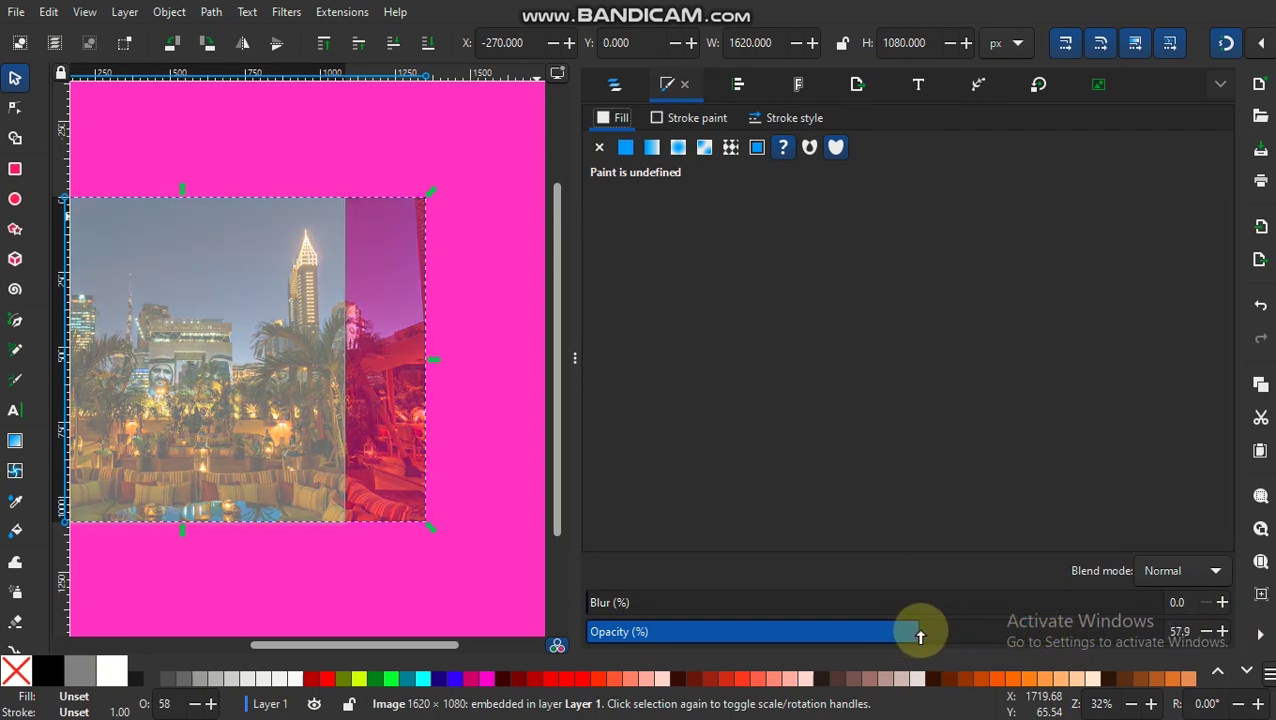
click(577, 363)
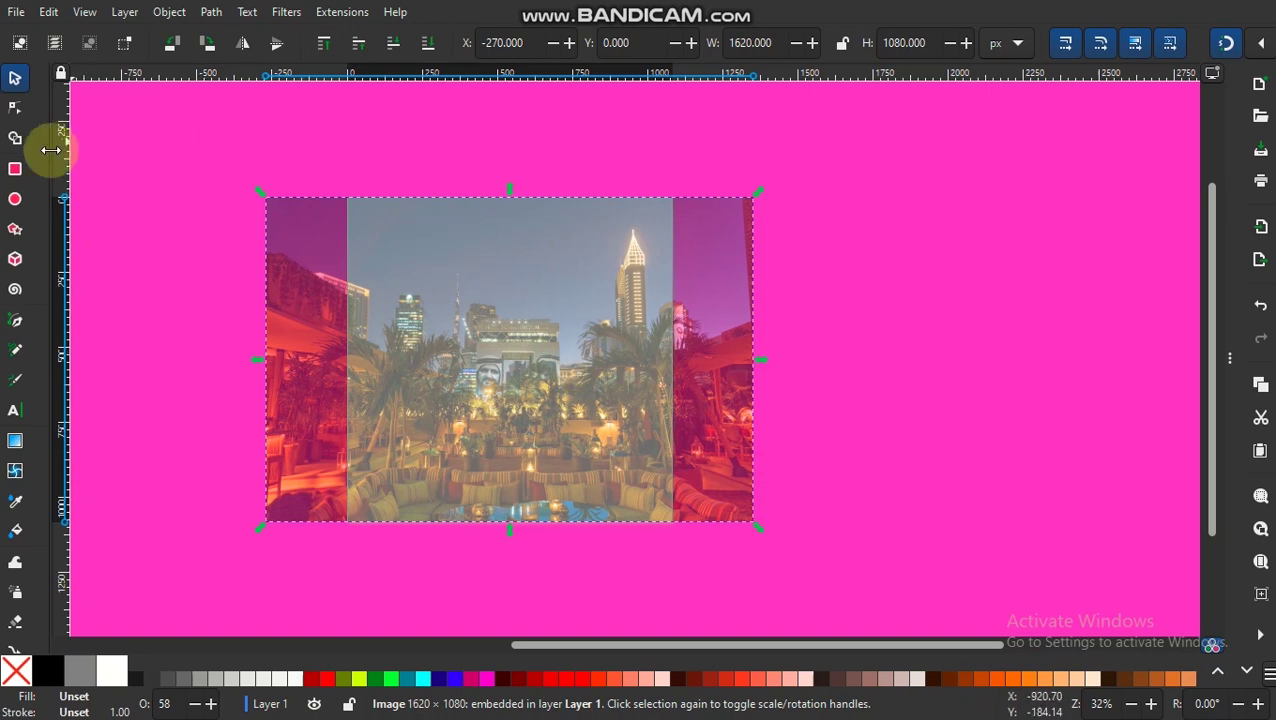
click(15, 172)
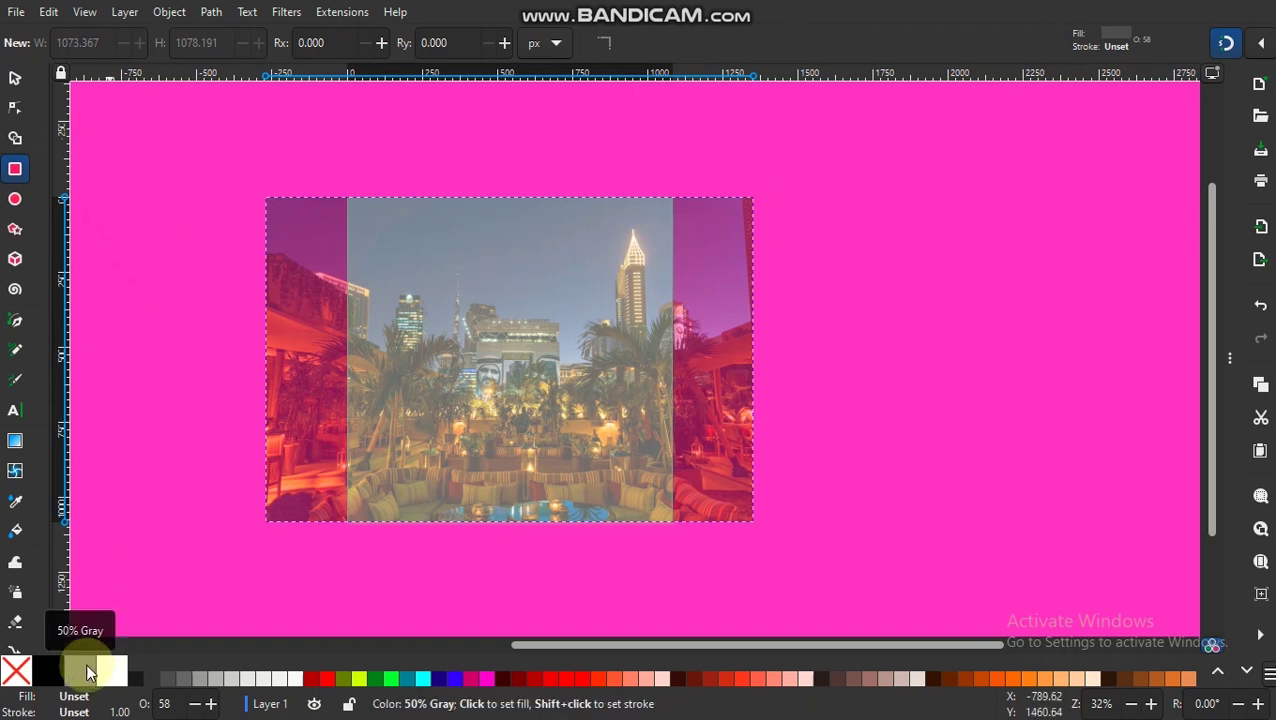
Draw a grey 1080 × 1080 px rectangle at X 0, Y 0 over the page
click(167, 680)
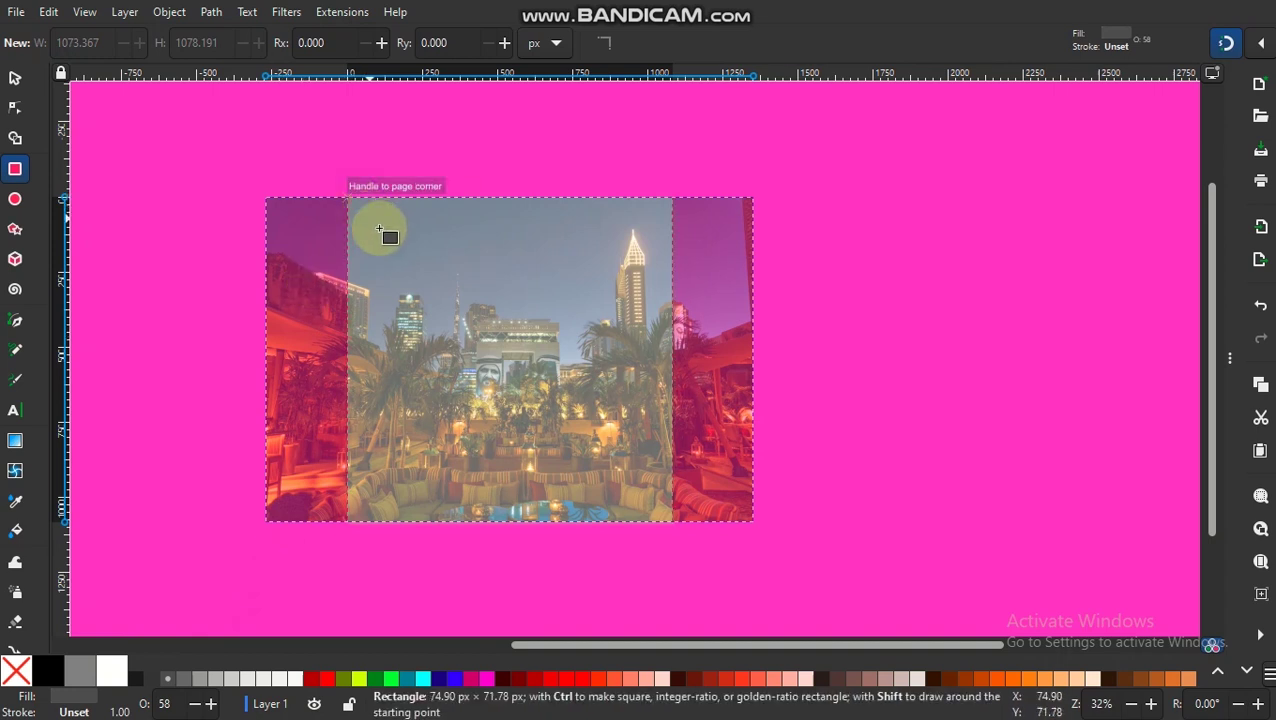
drag(349, 197, 466, 327)
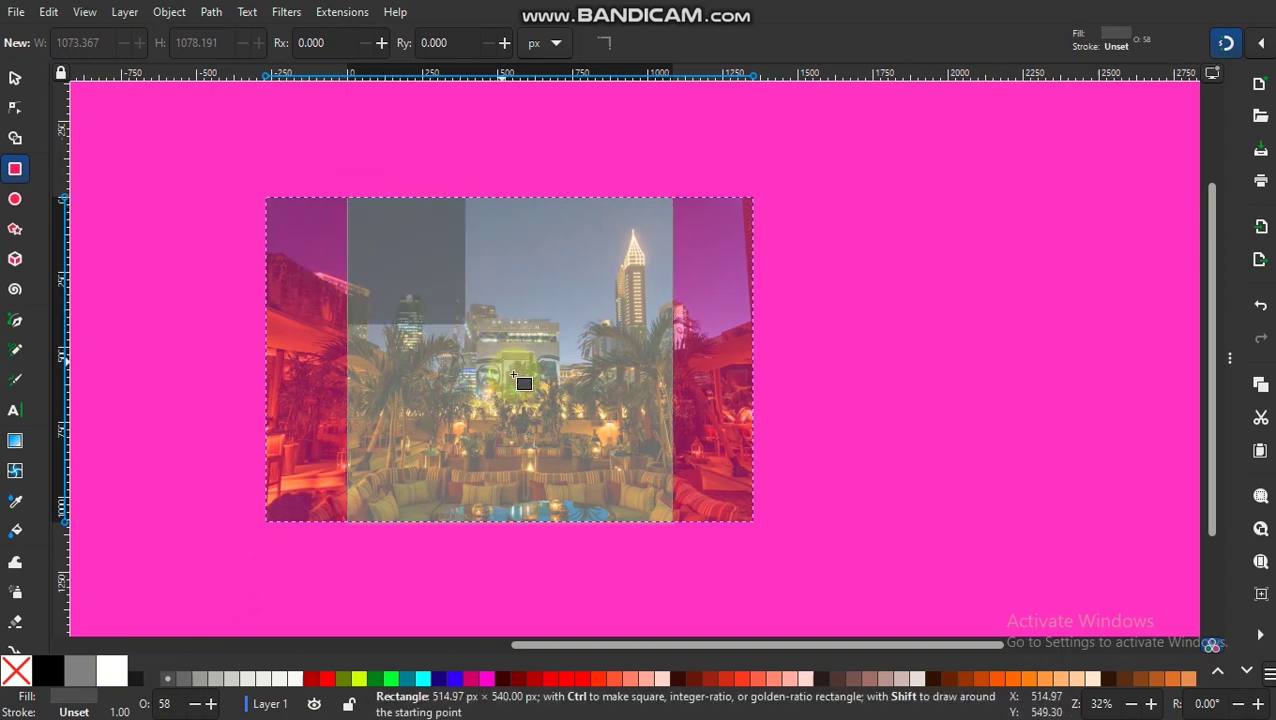
mouse_move(532, 400)
mouse_down()
mouse_move(609, 490)
mouse_move(662, 517)
mouse_up()
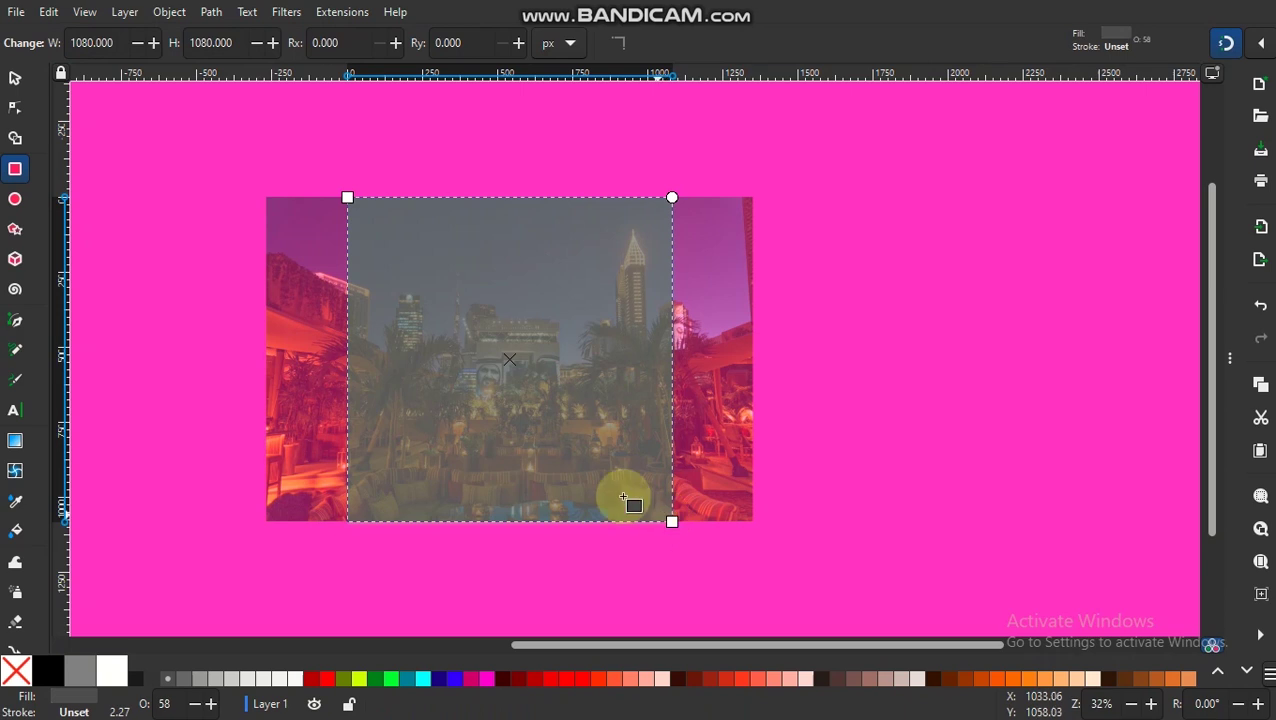
click(16, 80)
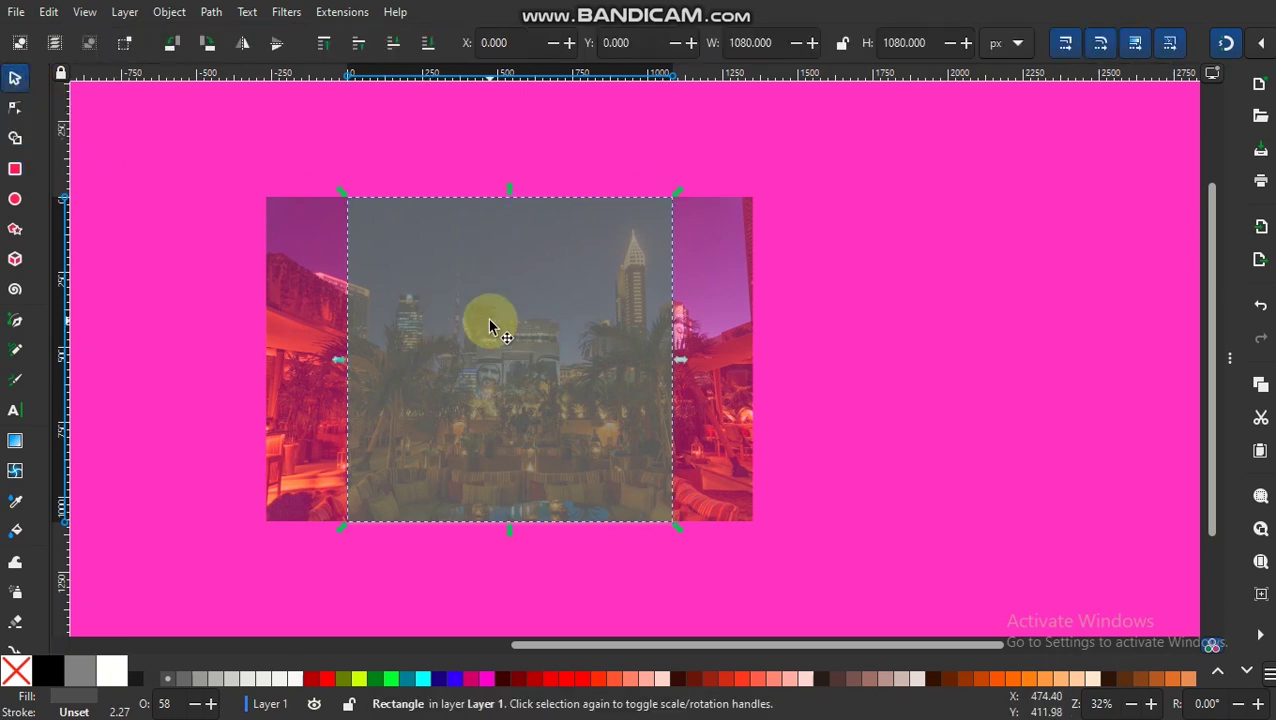
Set the grey rectangle's opacity to 100% in Fill and Stroke
click(129, 18)
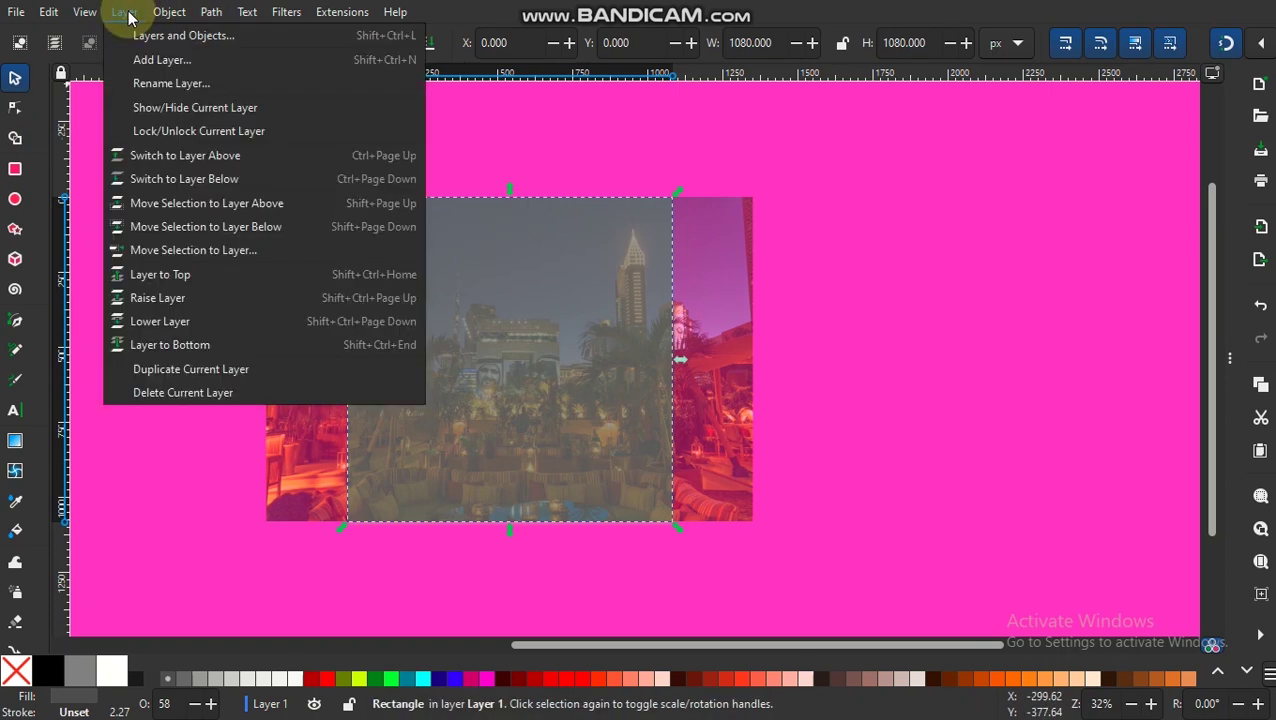
click(205, 35)
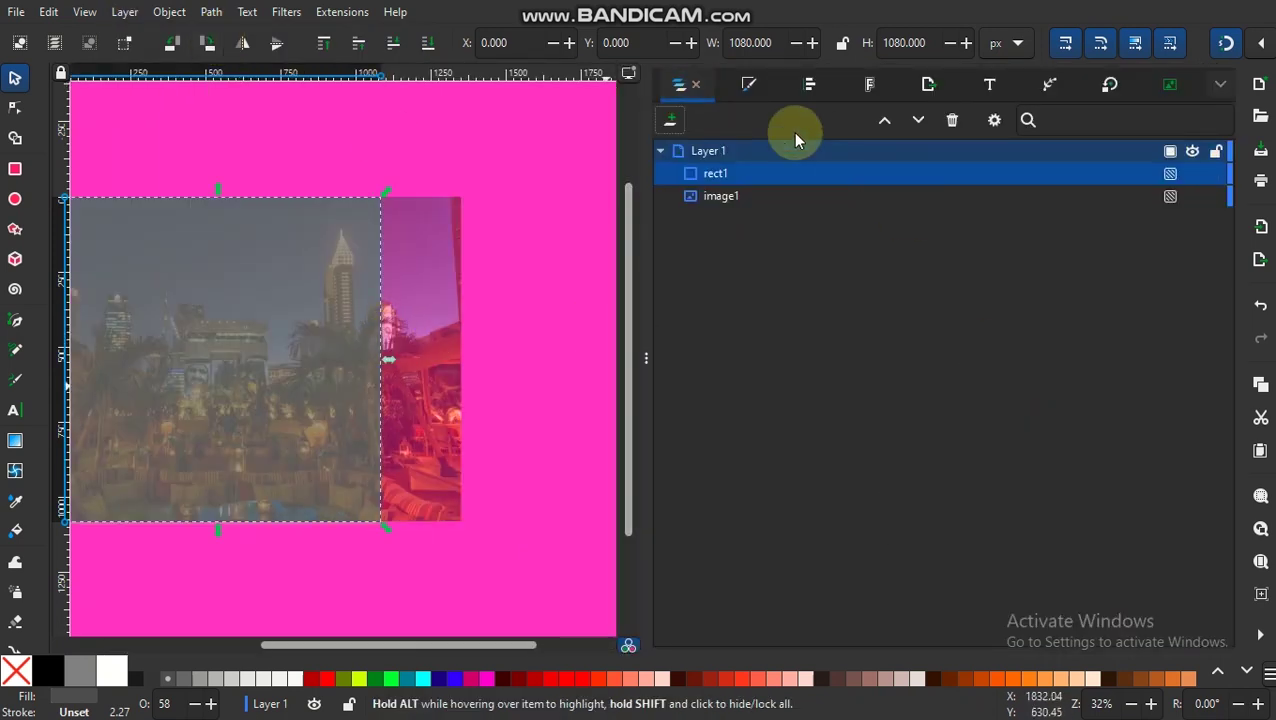
click(751, 83)
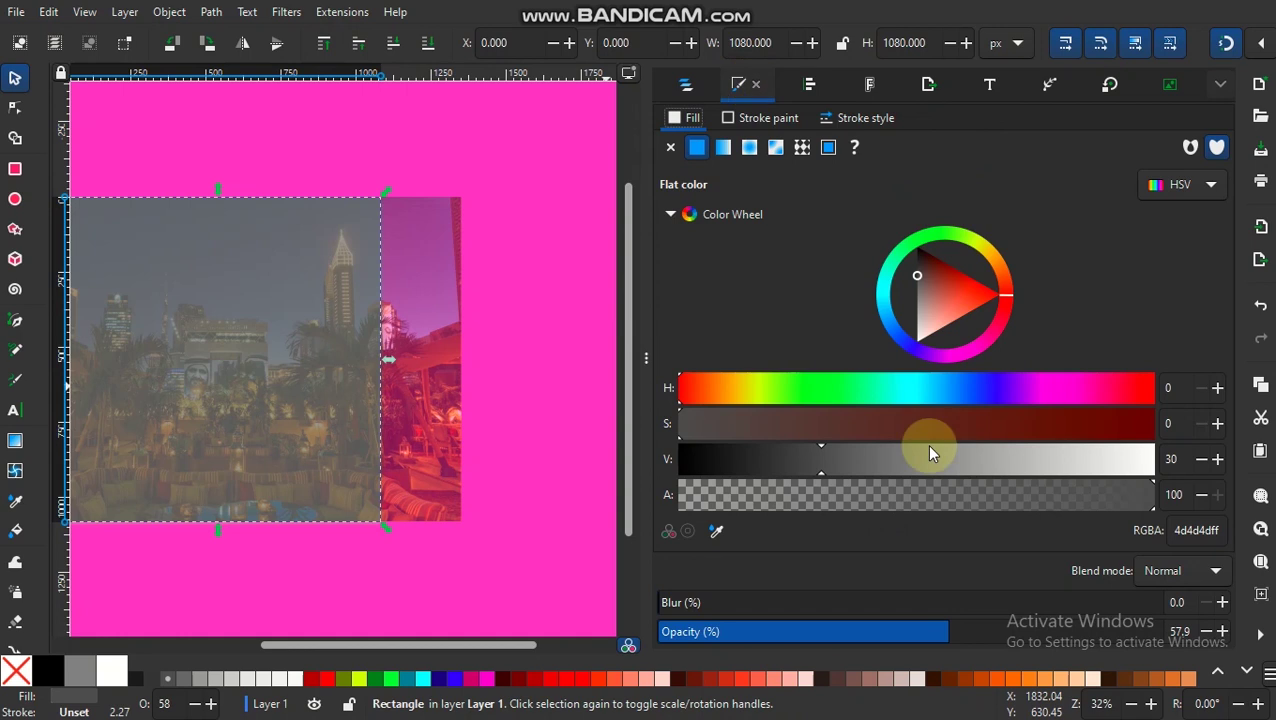
drag(945, 629, 1170, 632)
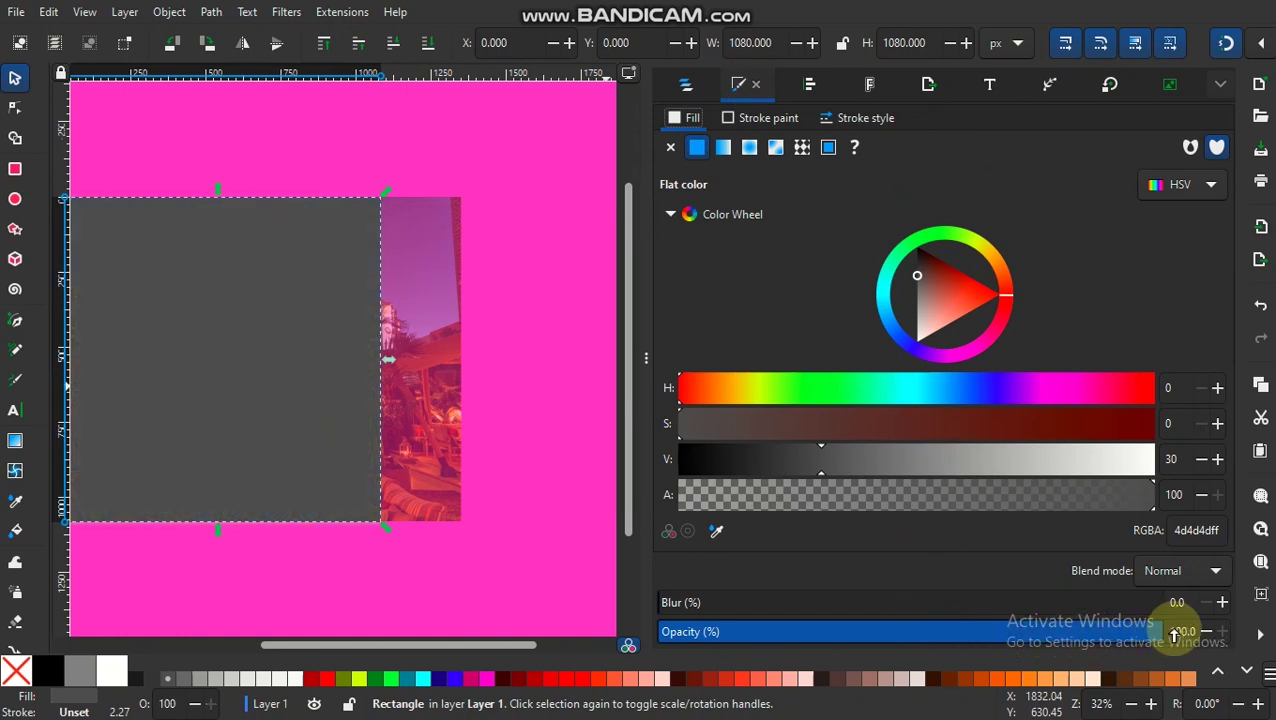
Set the city photo's opacity to 100% and reselect the grey rectangle
click(422, 257)
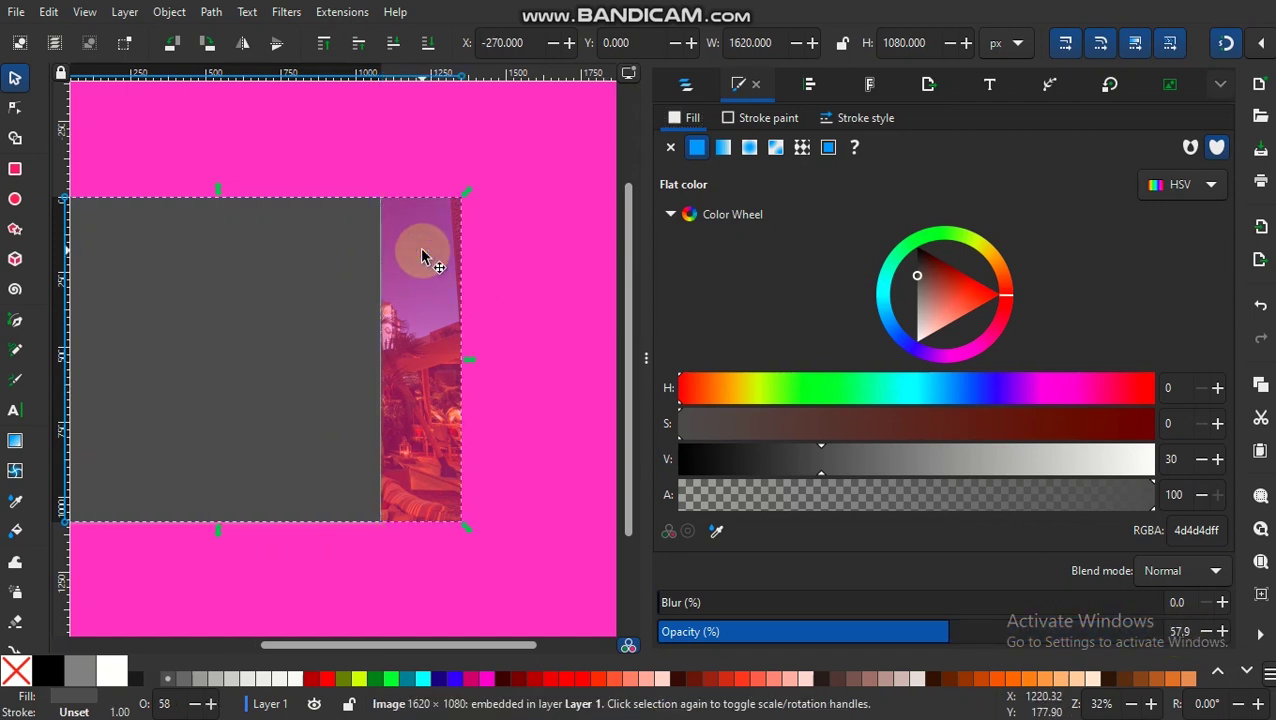
drag(948, 631, 1178, 631)
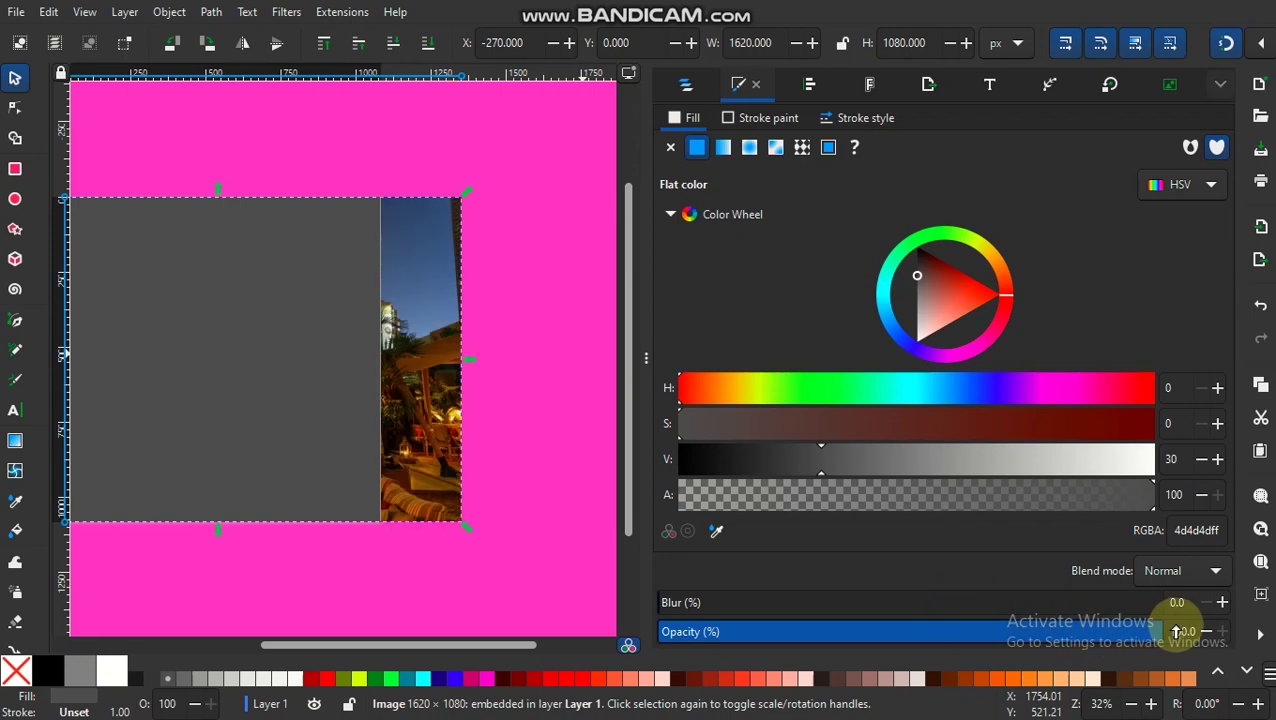
click(370, 342)
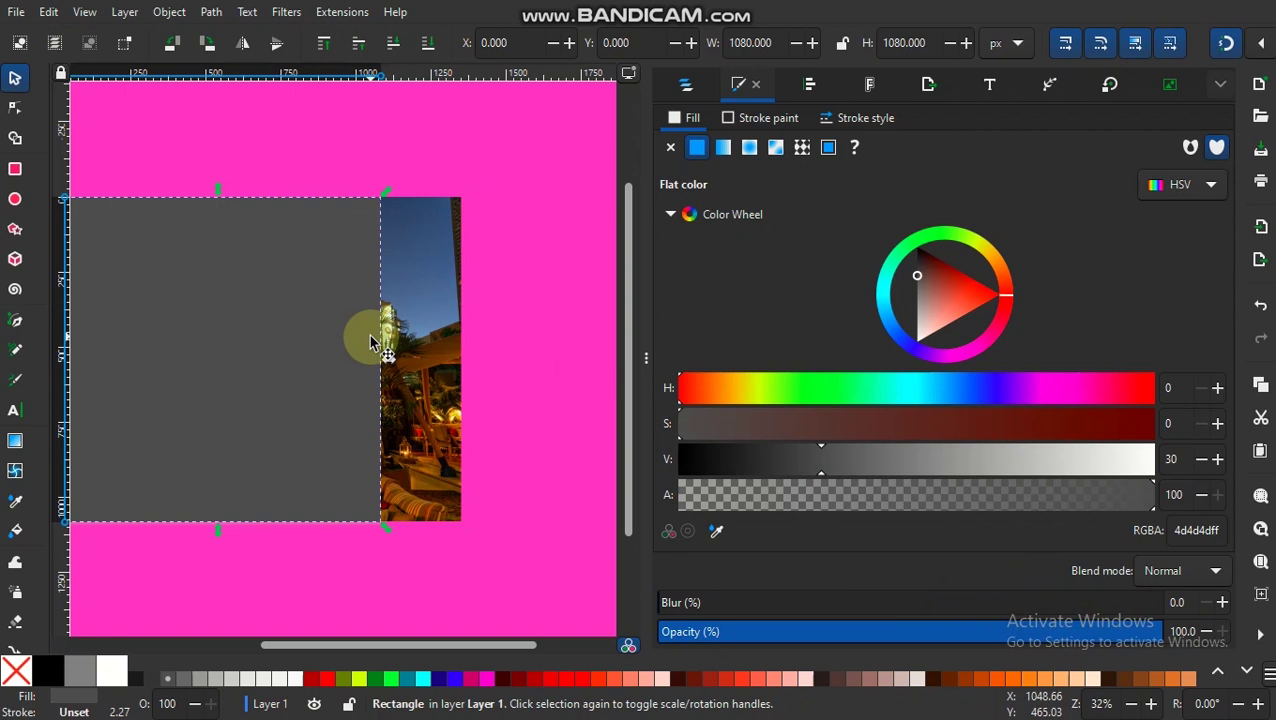
drag(442, 647, 387, 634)
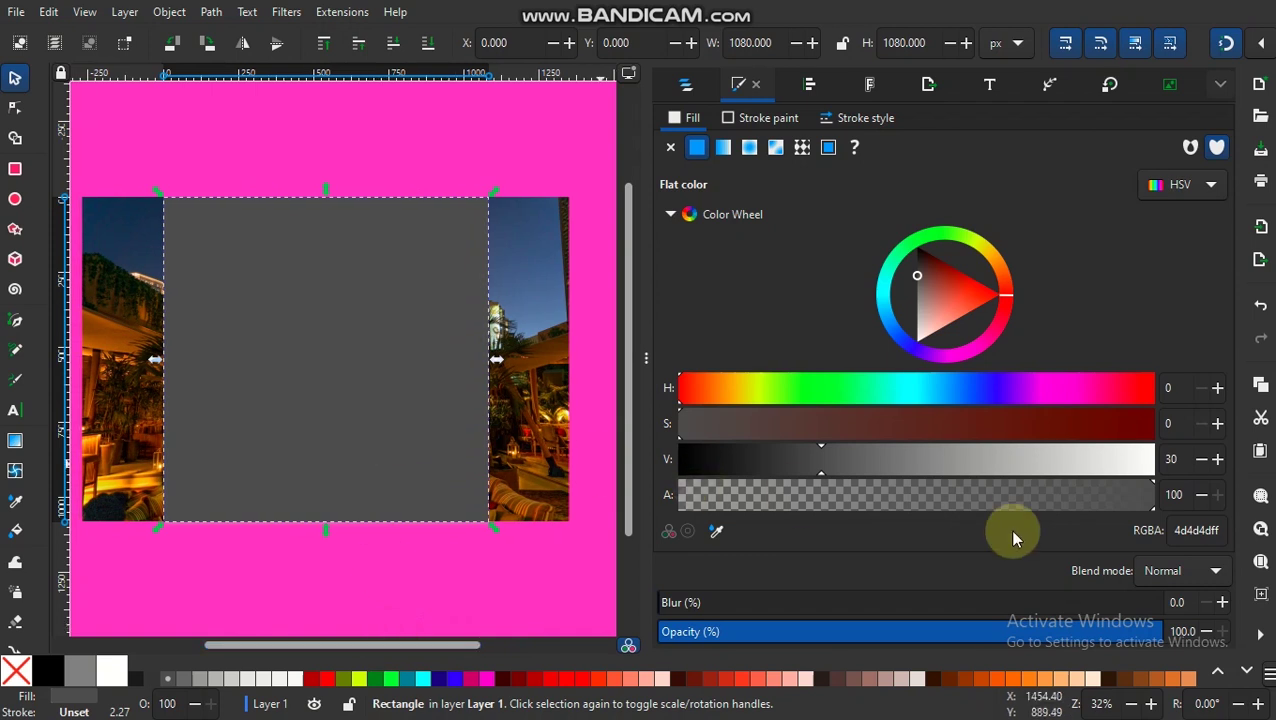
Try Multiply, Lighten, Color Dodge and Overlay blend modes on the grey rectangle
click(1214, 570)
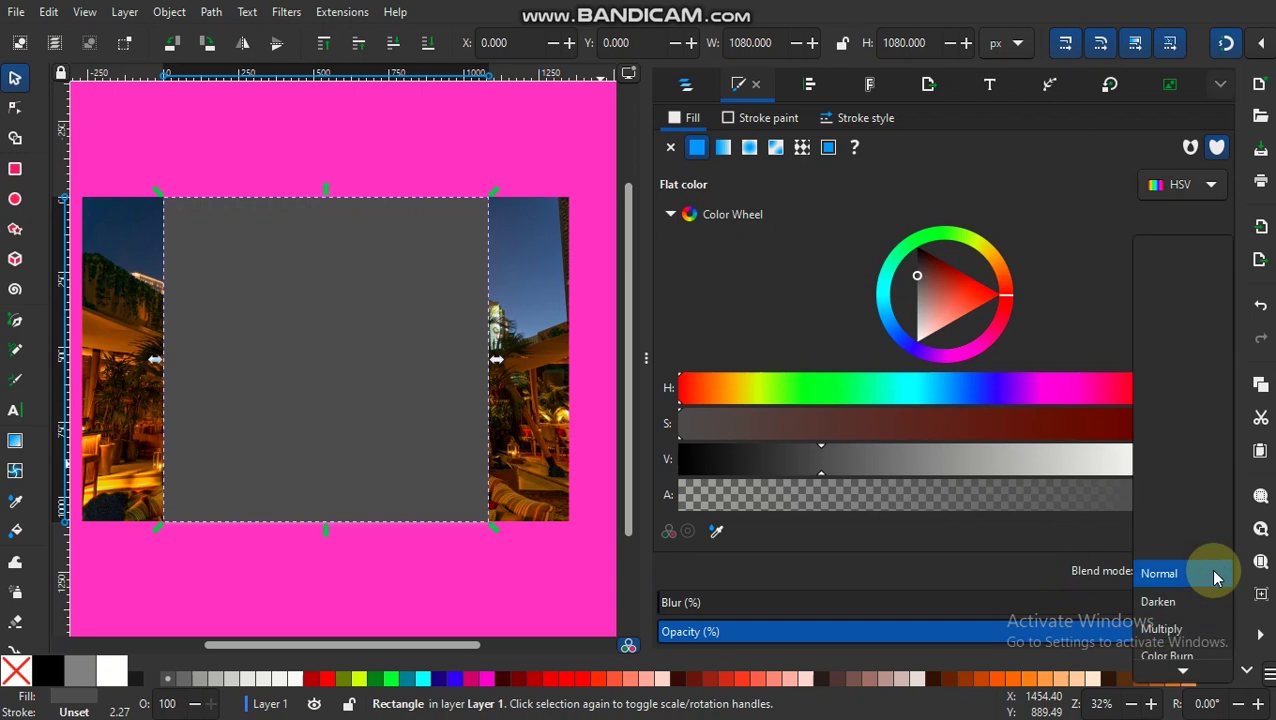
click(1178, 630)
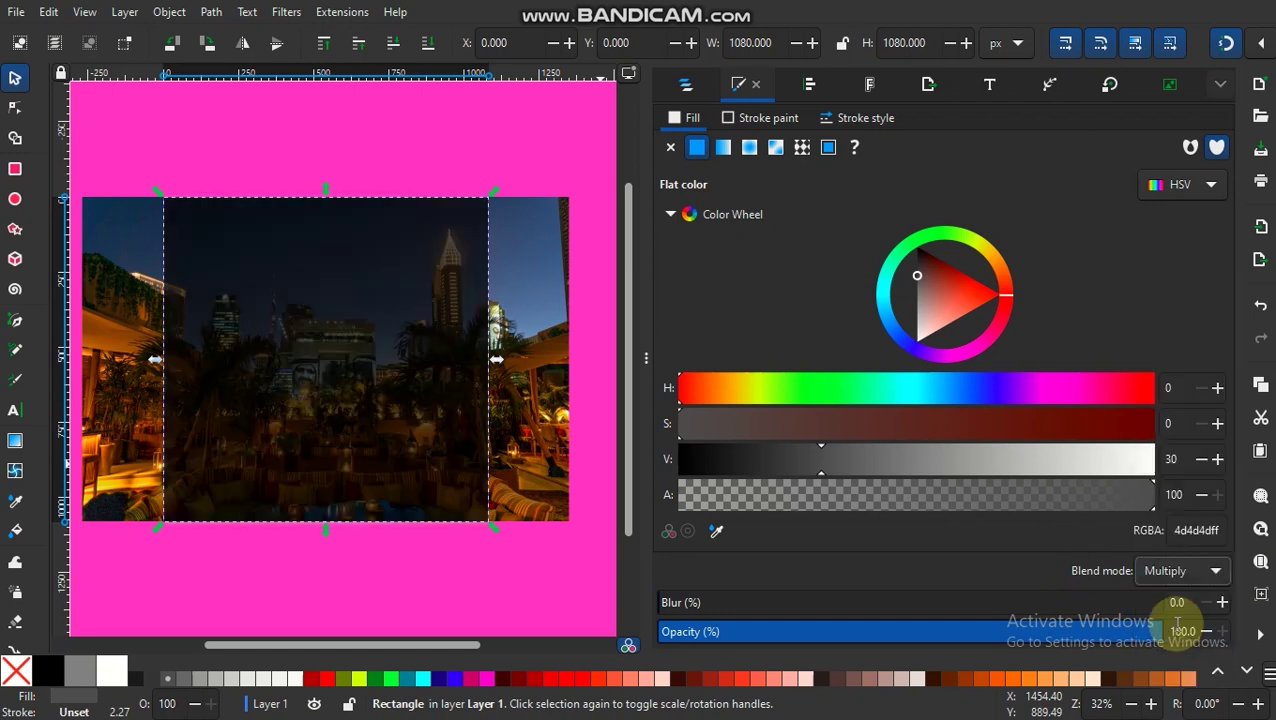
click(1212, 572)
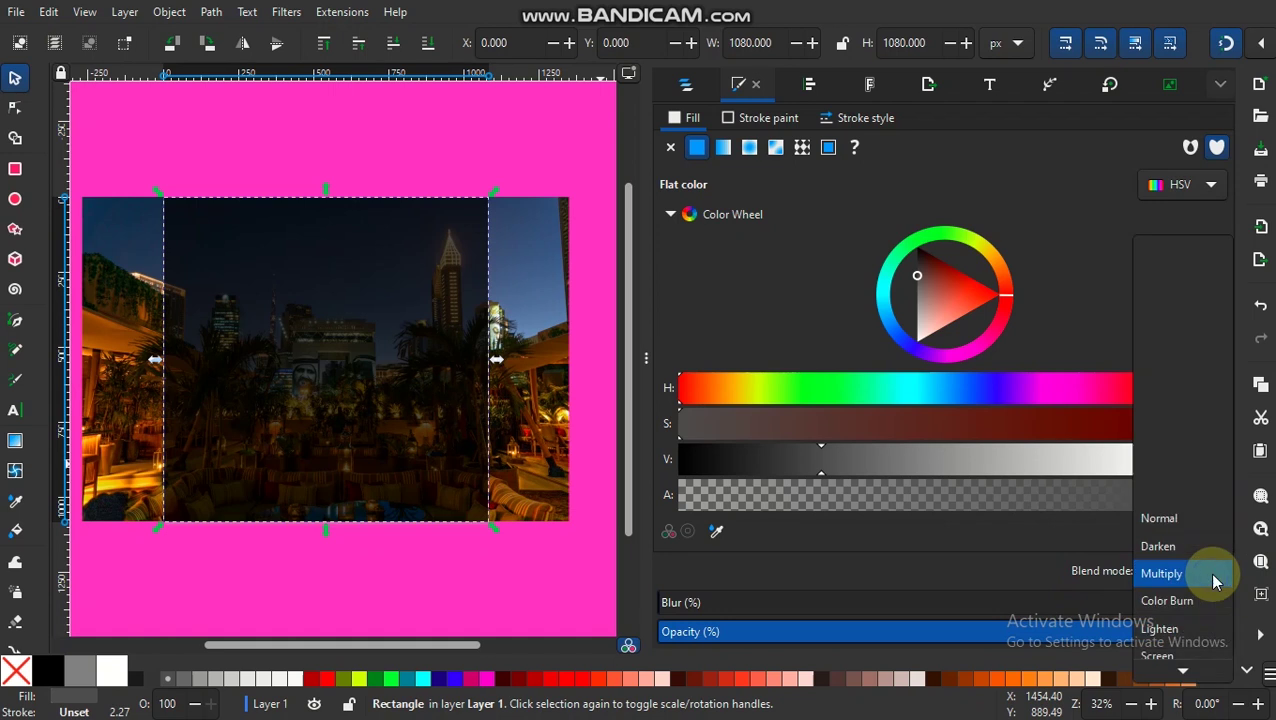
click(1185, 628)
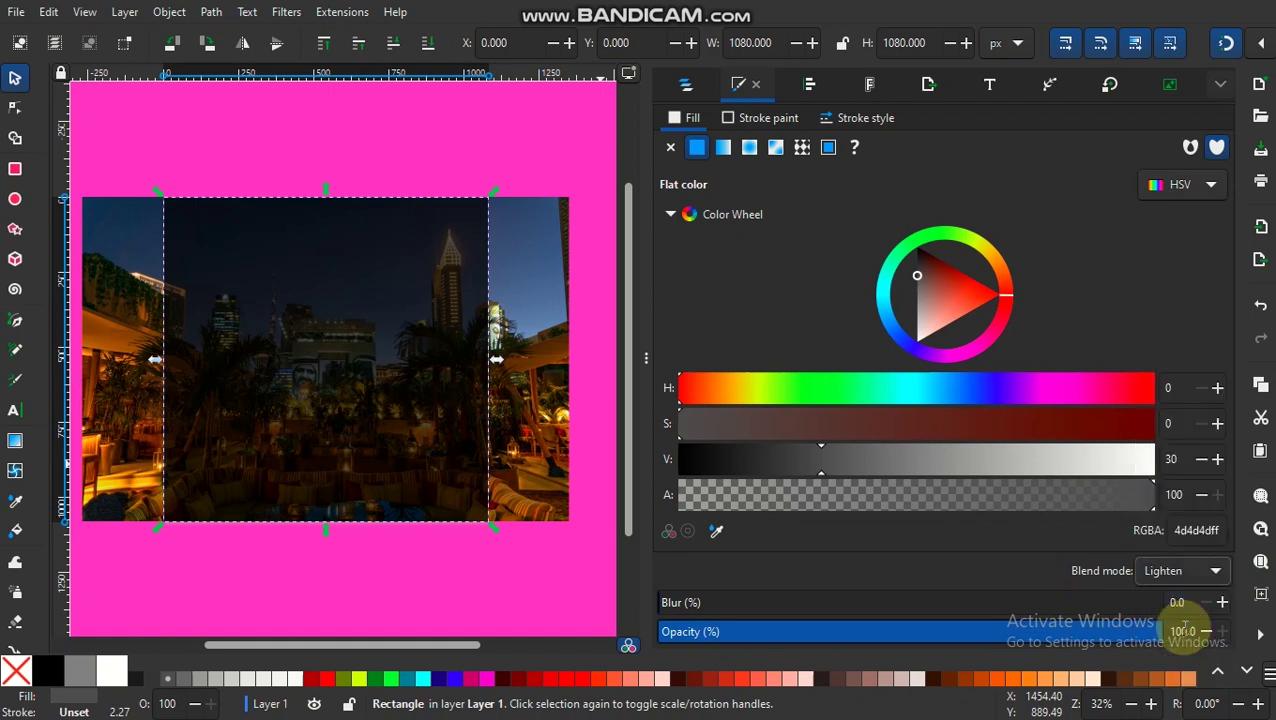
click(1213, 576)
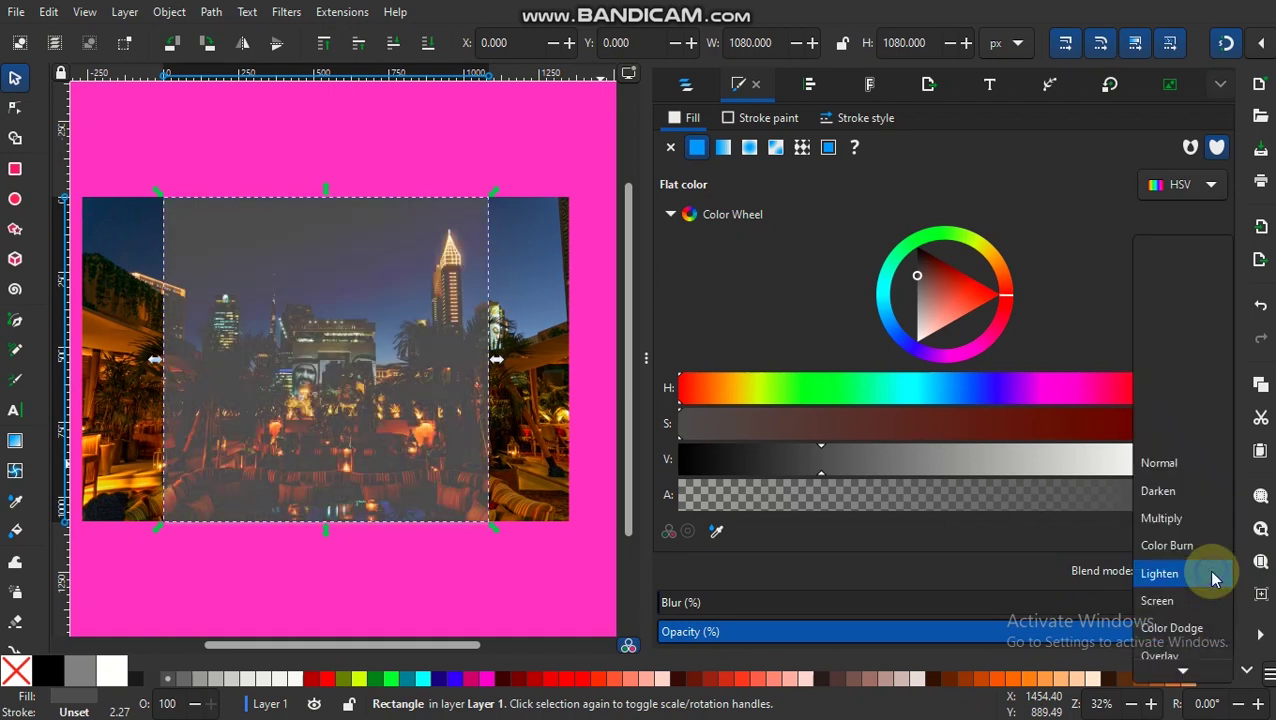
click(1176, 630)
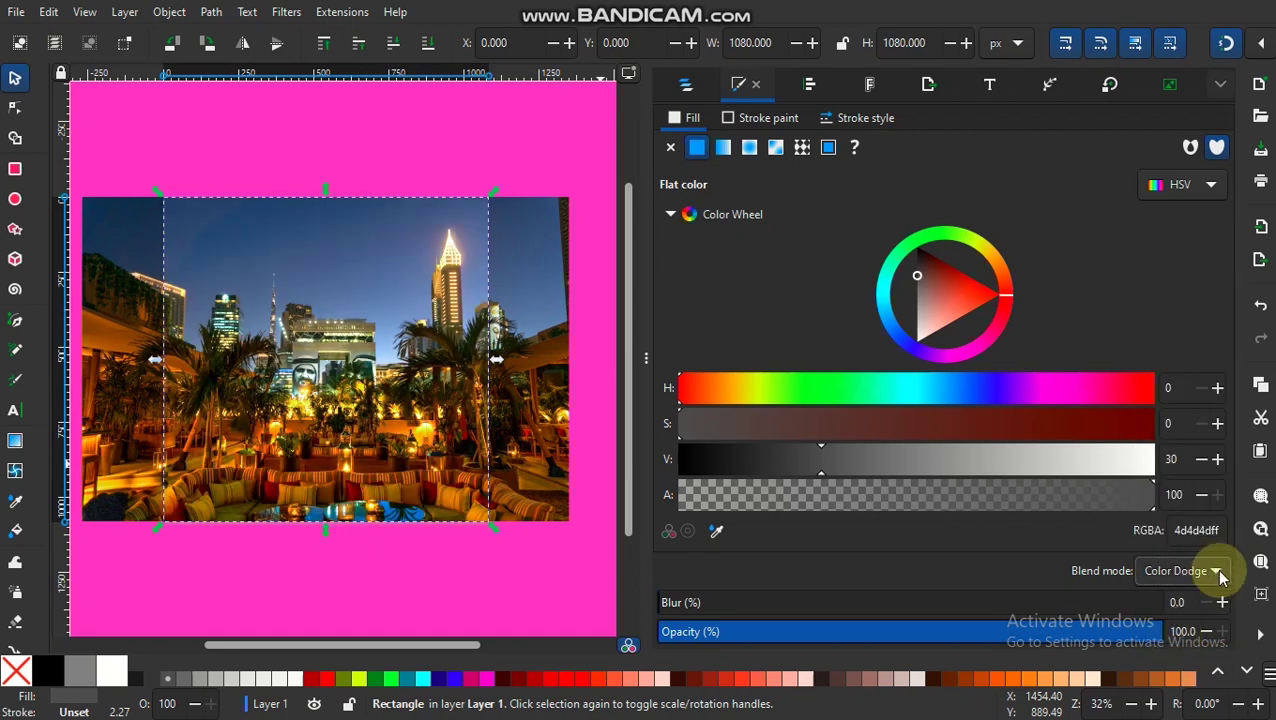
click(1219, 576)
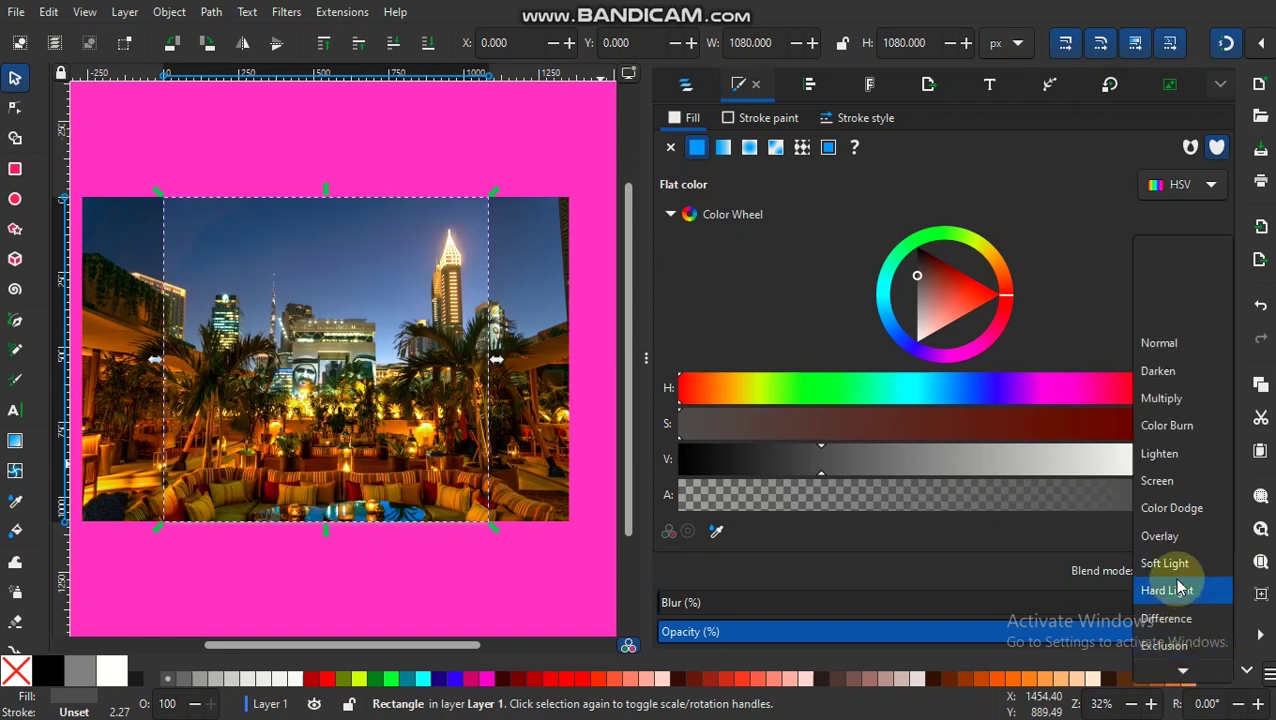
click(1172, 534)
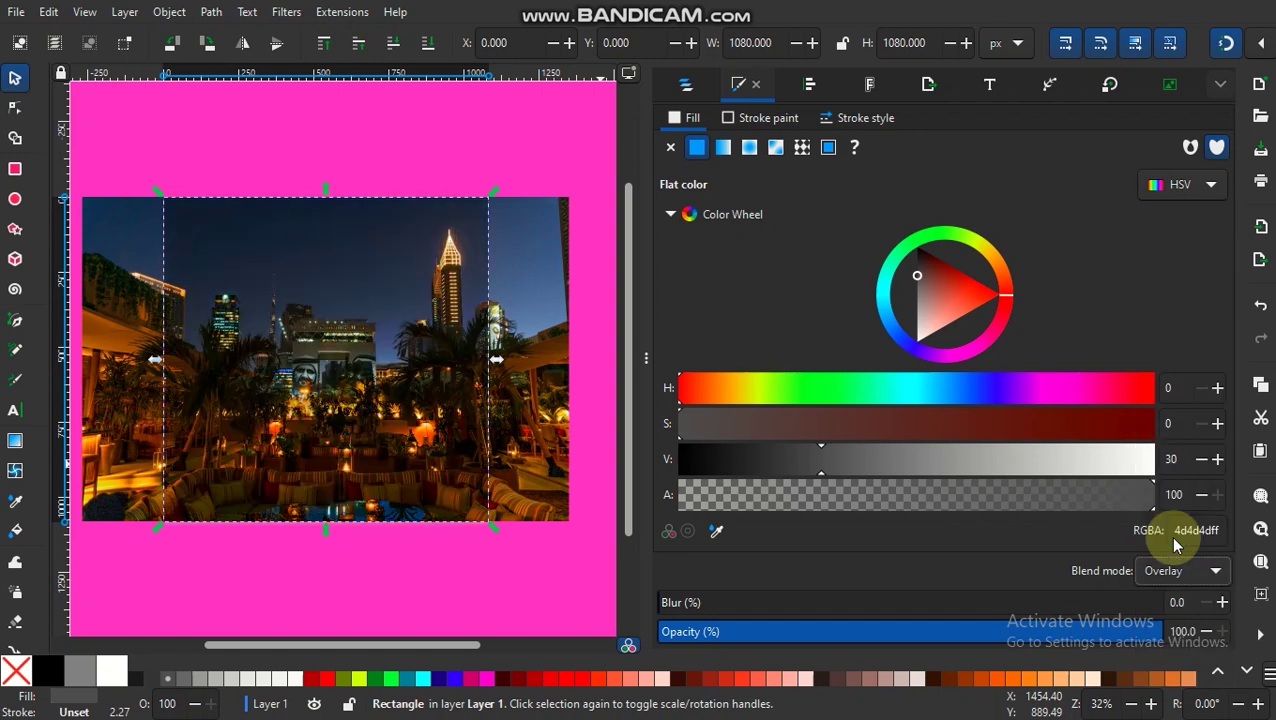
Try Soft Light, then settle the rectangle's blend mode on Multiply
click(1216, 570)
scroll(1190, 610, down, 1)
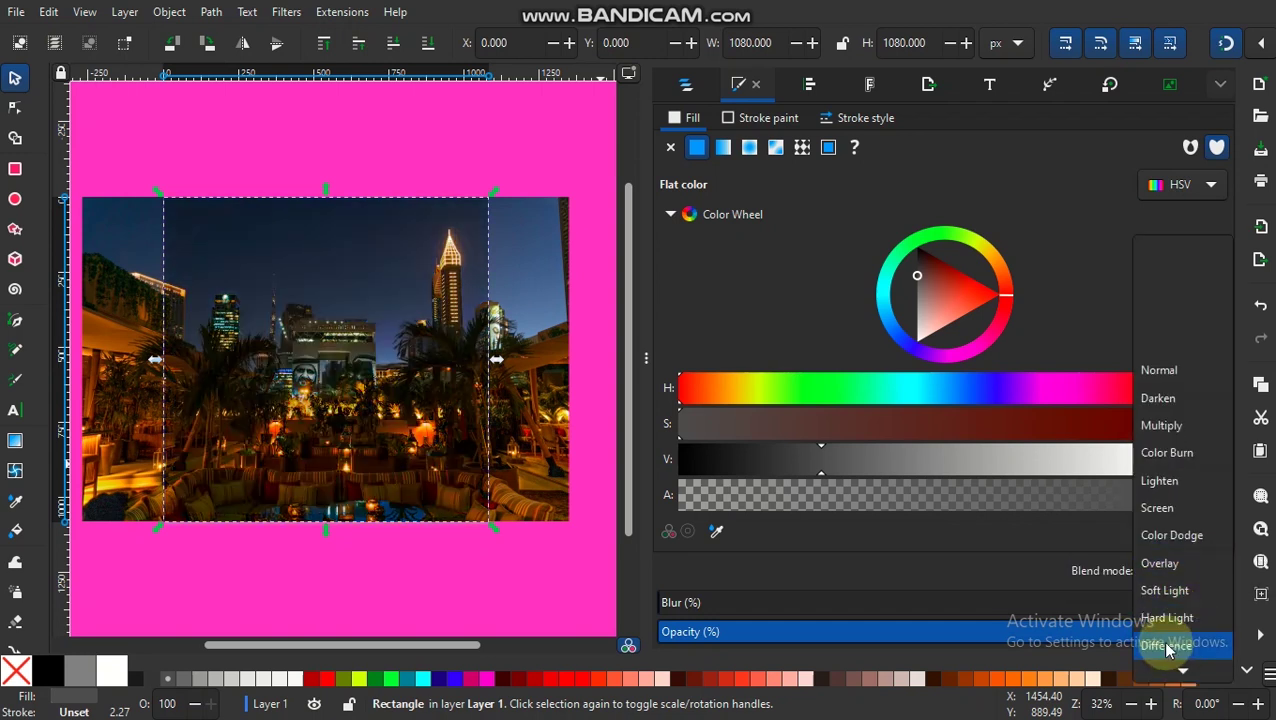
click(1176, 593)
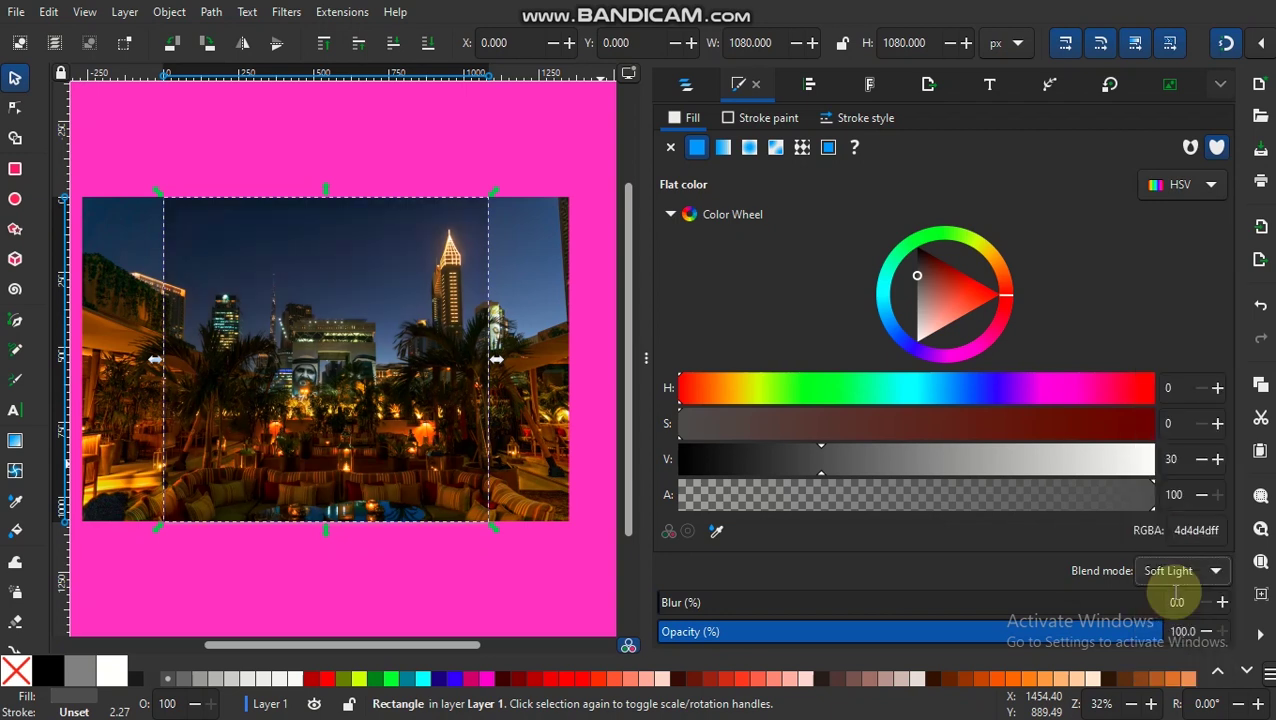
click(1211, 574)
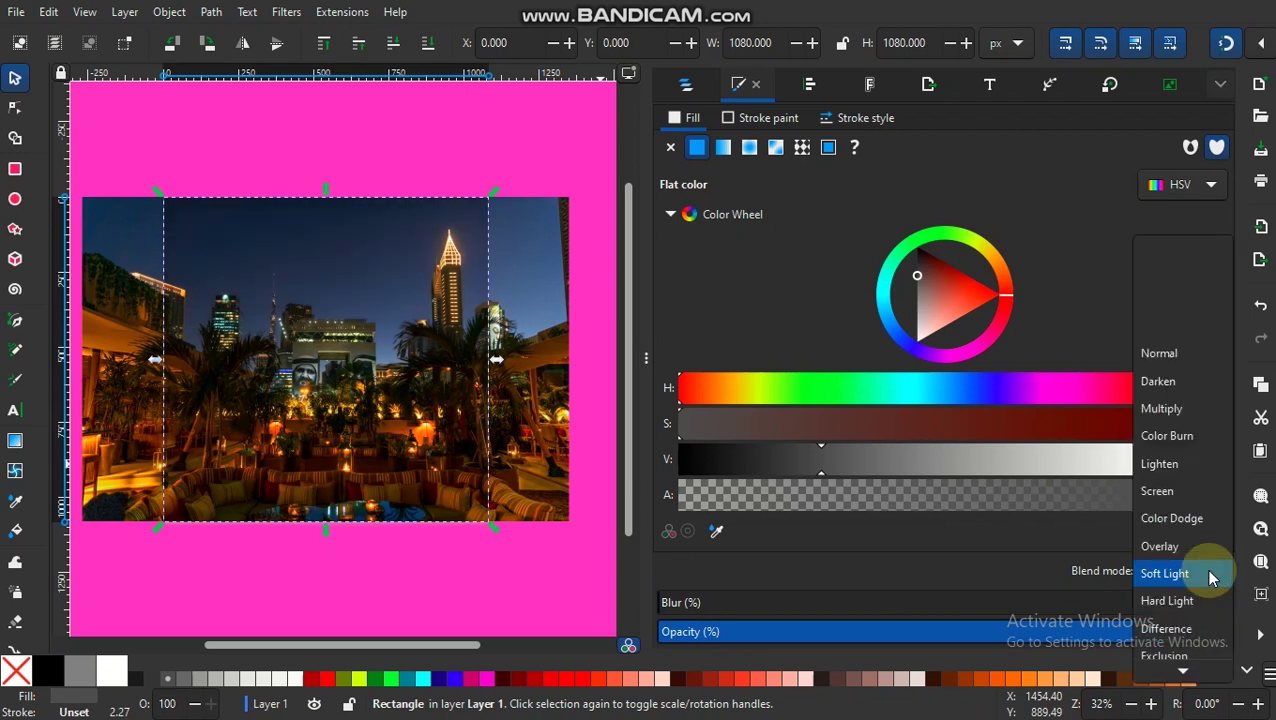
click(1175, 420)
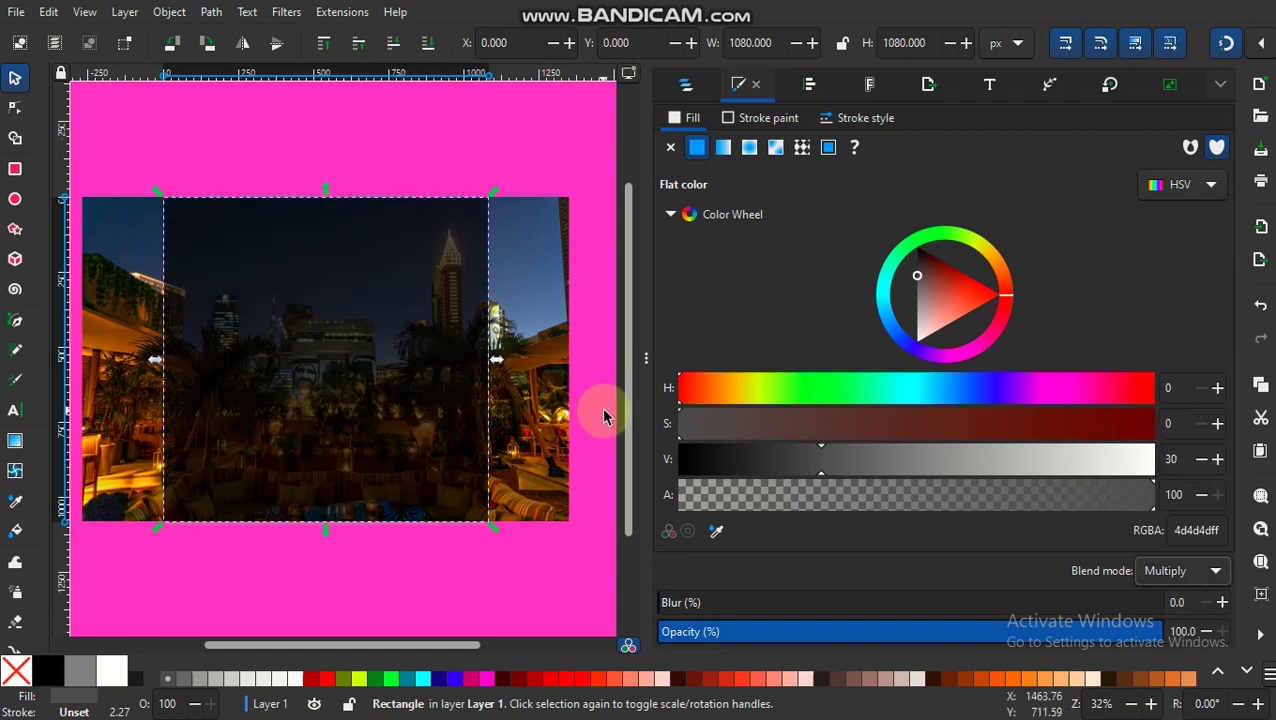
click(648, 355)
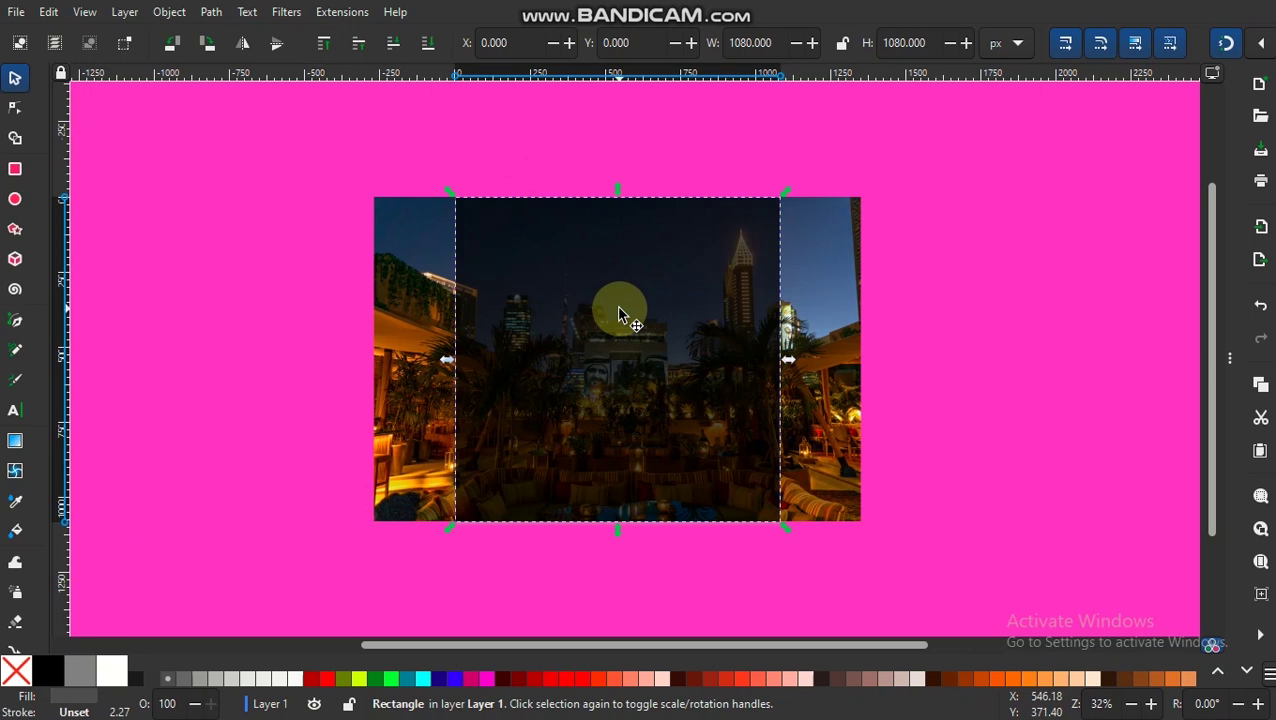
Import the 'biryani chicken' PNG as an embedded image
click(20, 12)
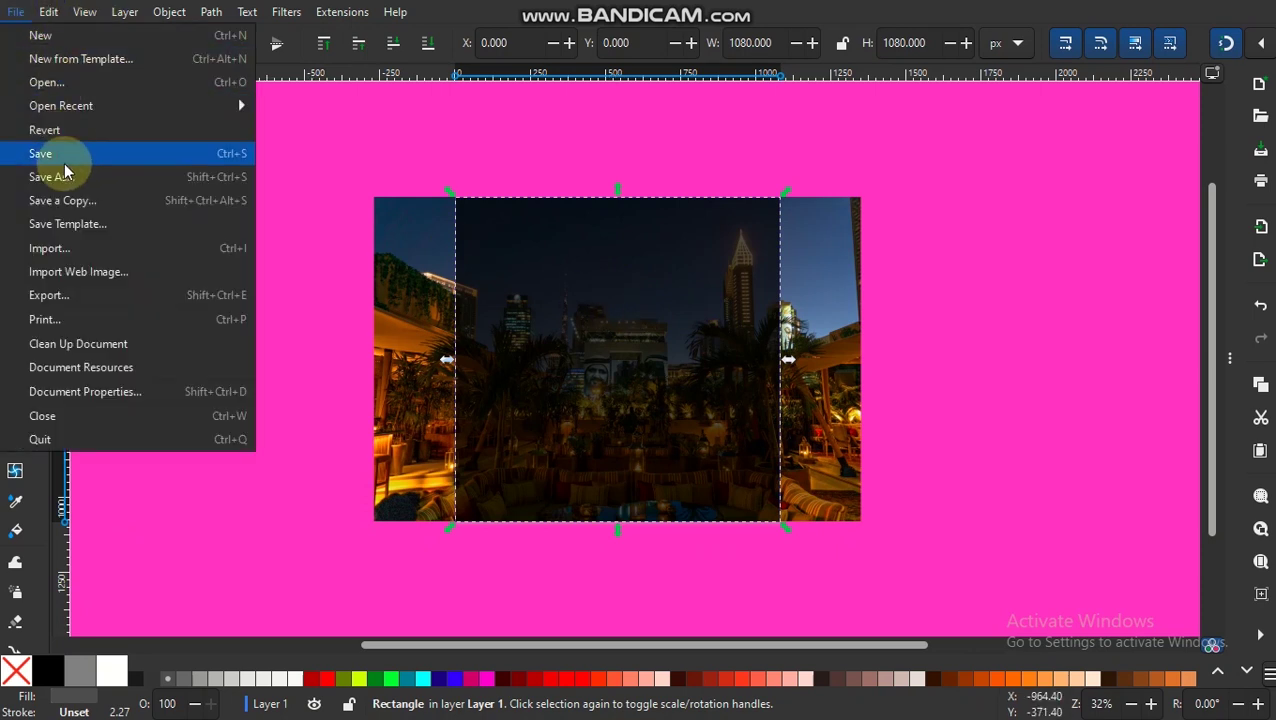
click(72, 249)
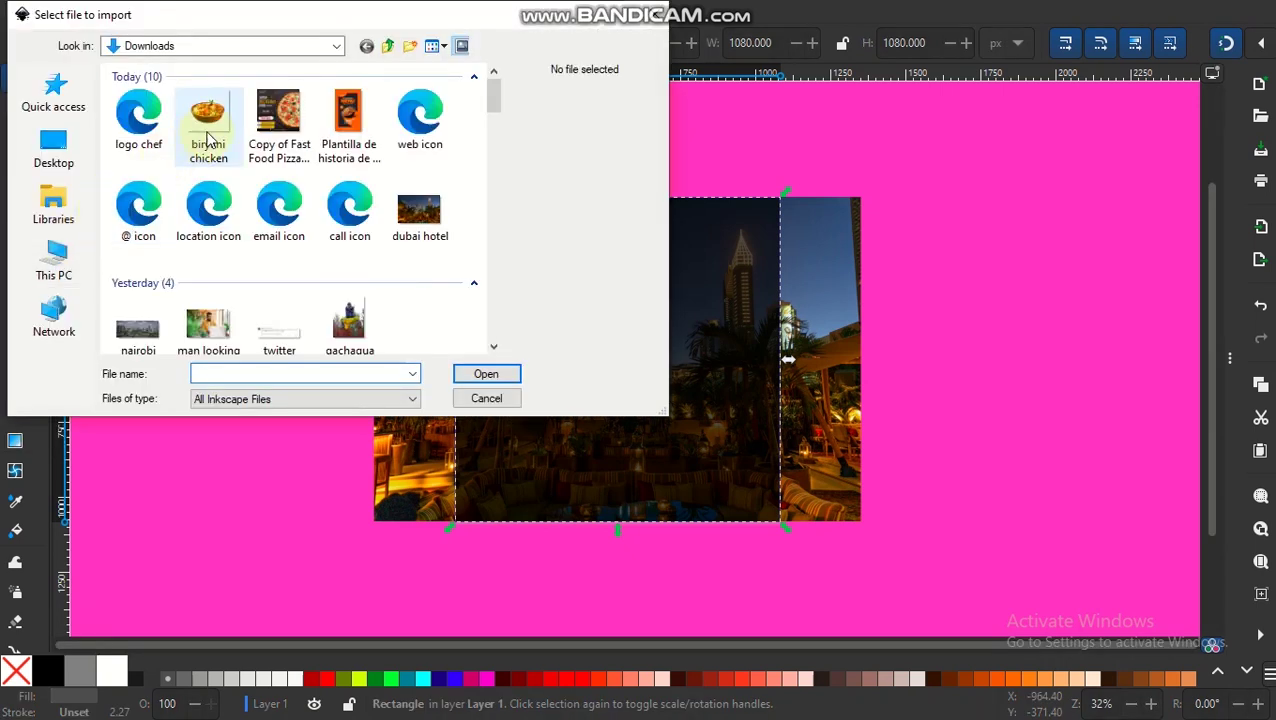
click(208, 133)
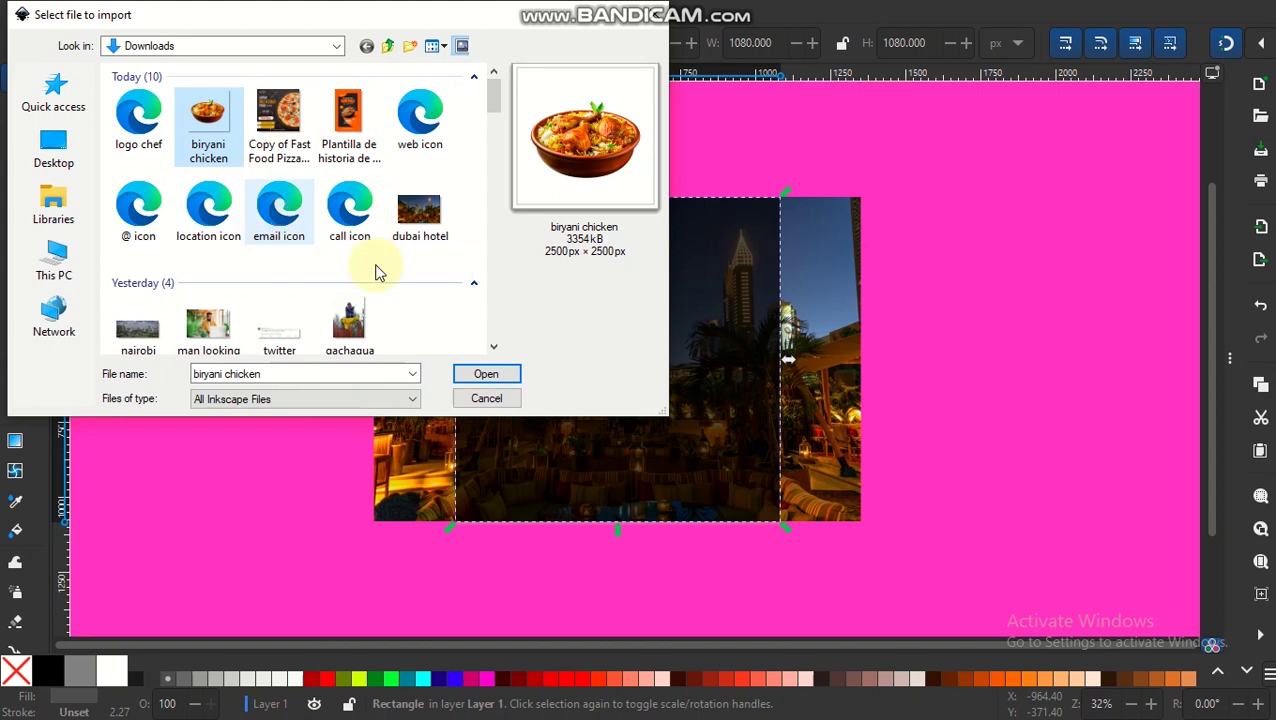
click(485, 378)
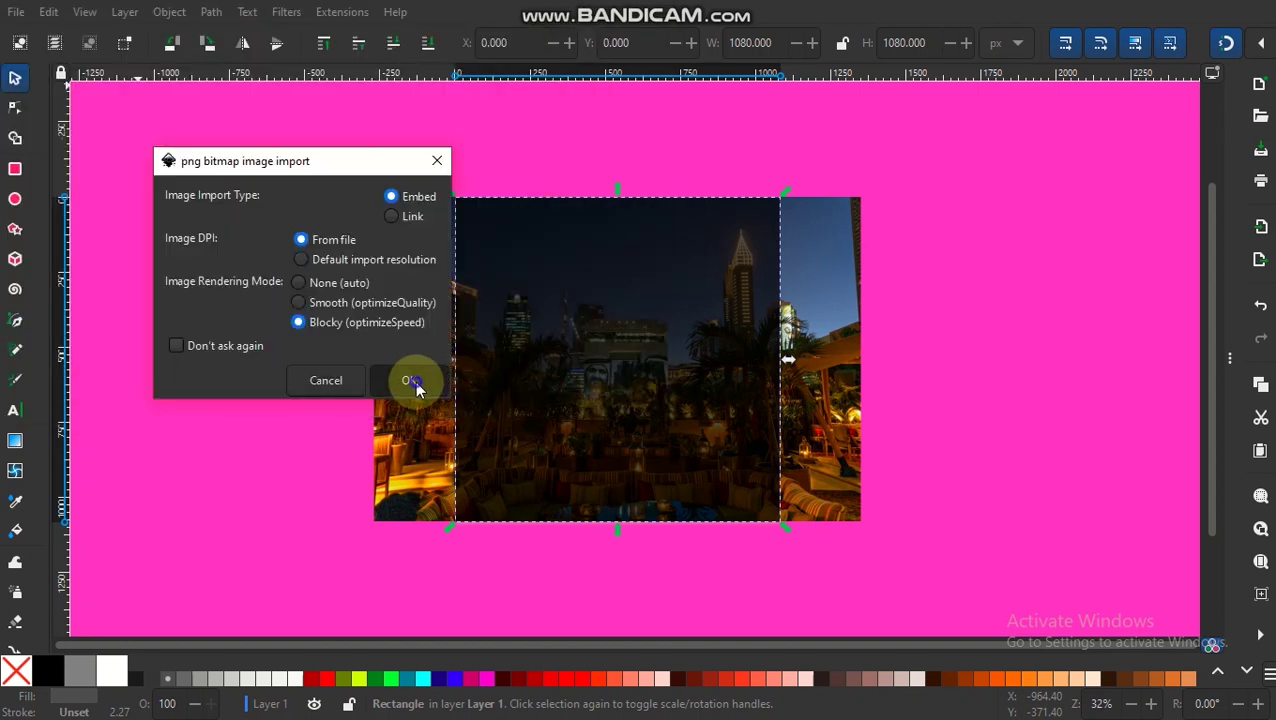
click(410, 381)
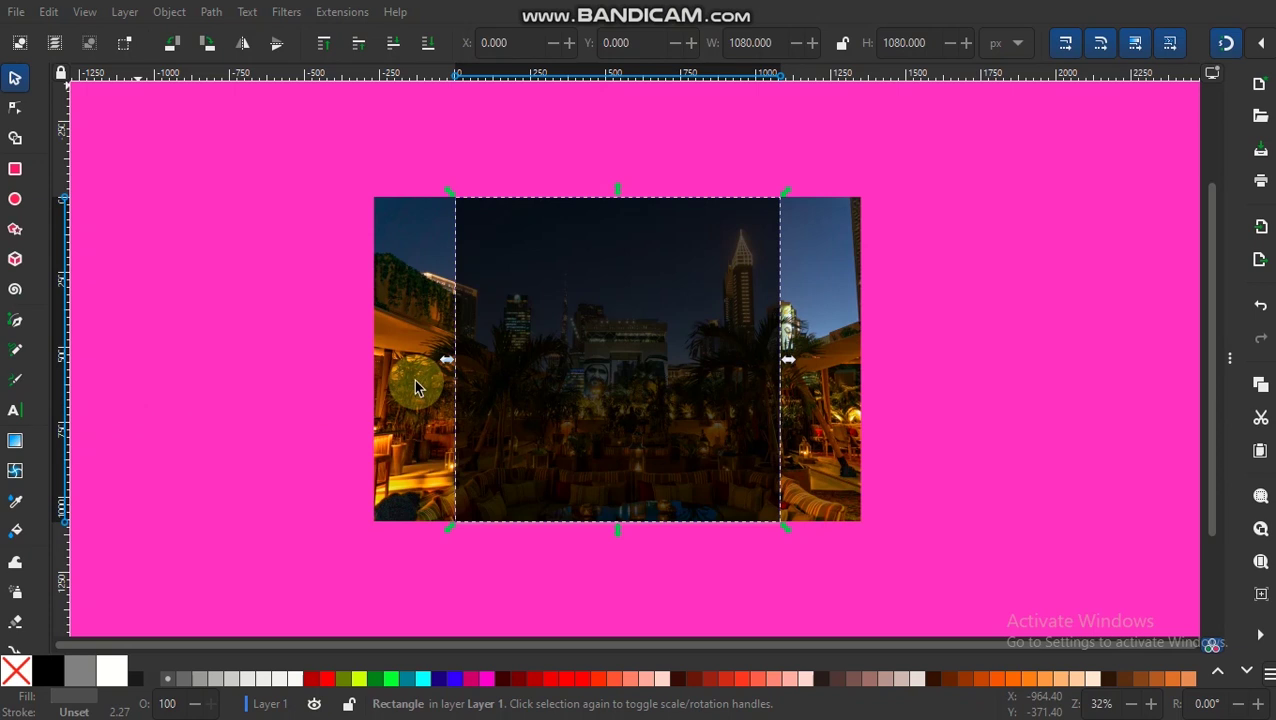
click(866, 512)
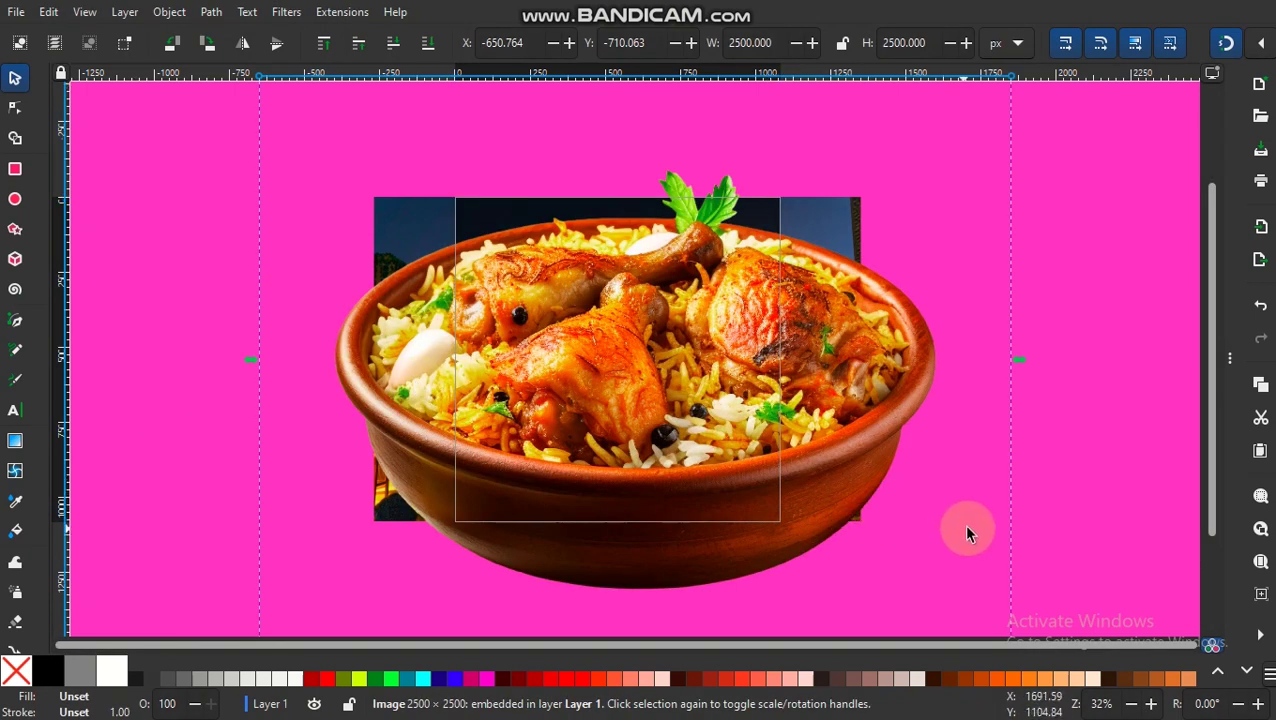
Shrink the bowl image and move it onto the city photo
key(minus)
key(minus)
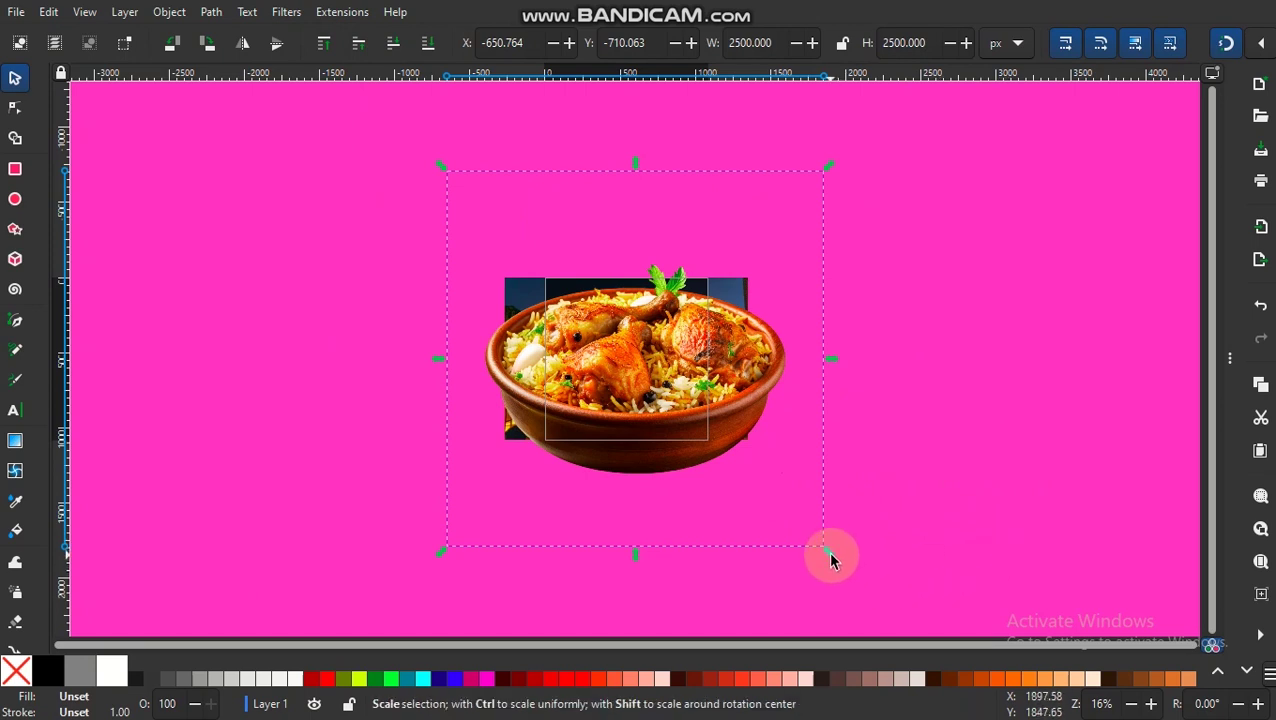
drag(830, 557, 539, 240)
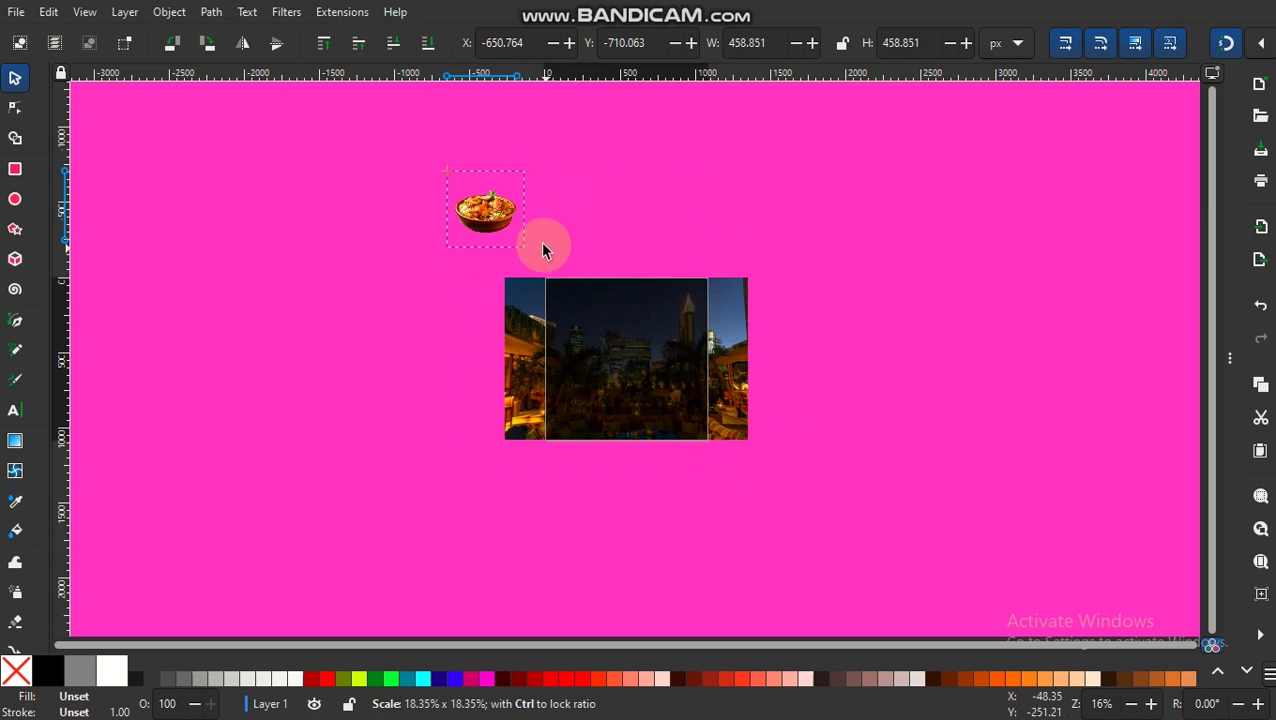
drag(476, 207, 618, 337)
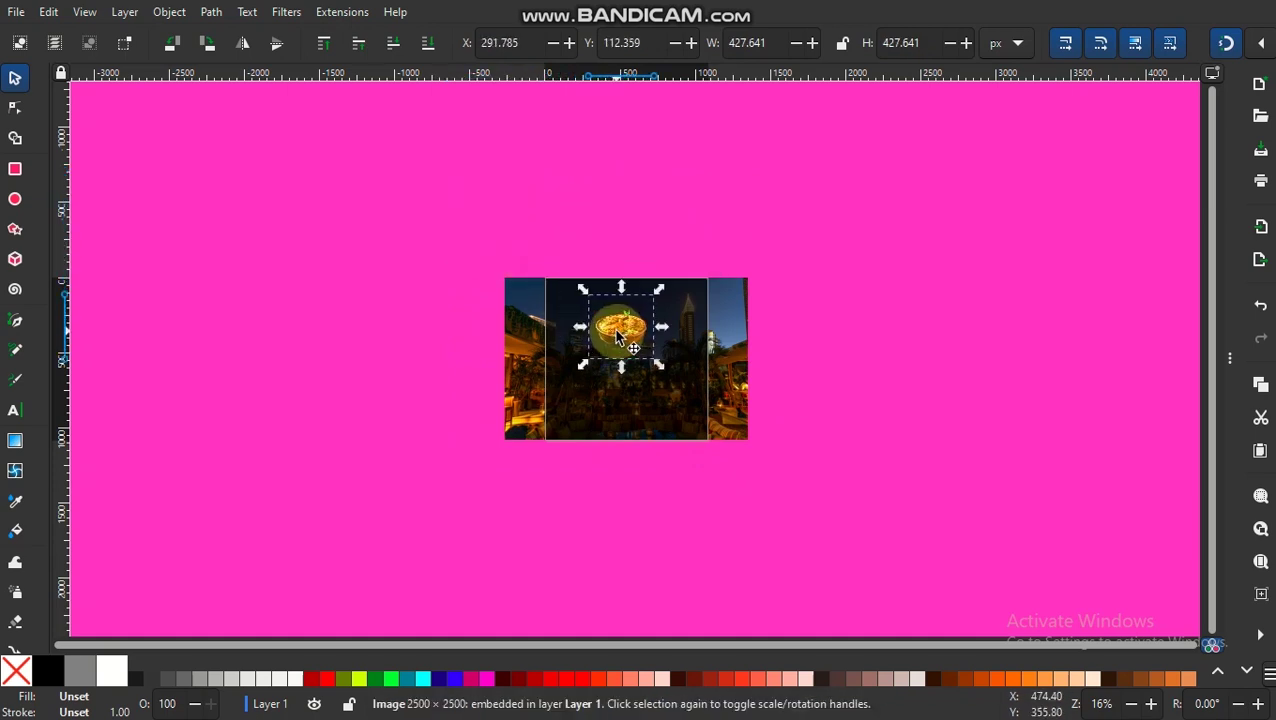
key(plus)
key(plus)
key(plus)
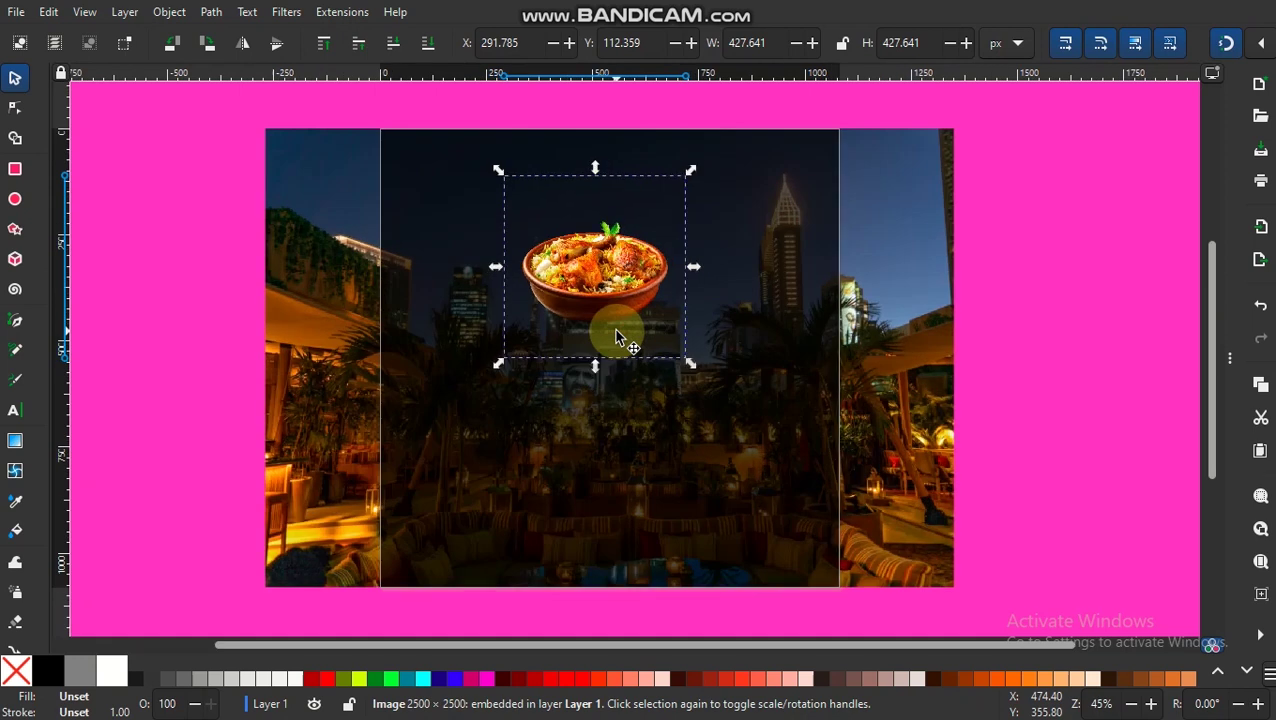
Rotate the biryani bowl to tilt it
click(655, 343)
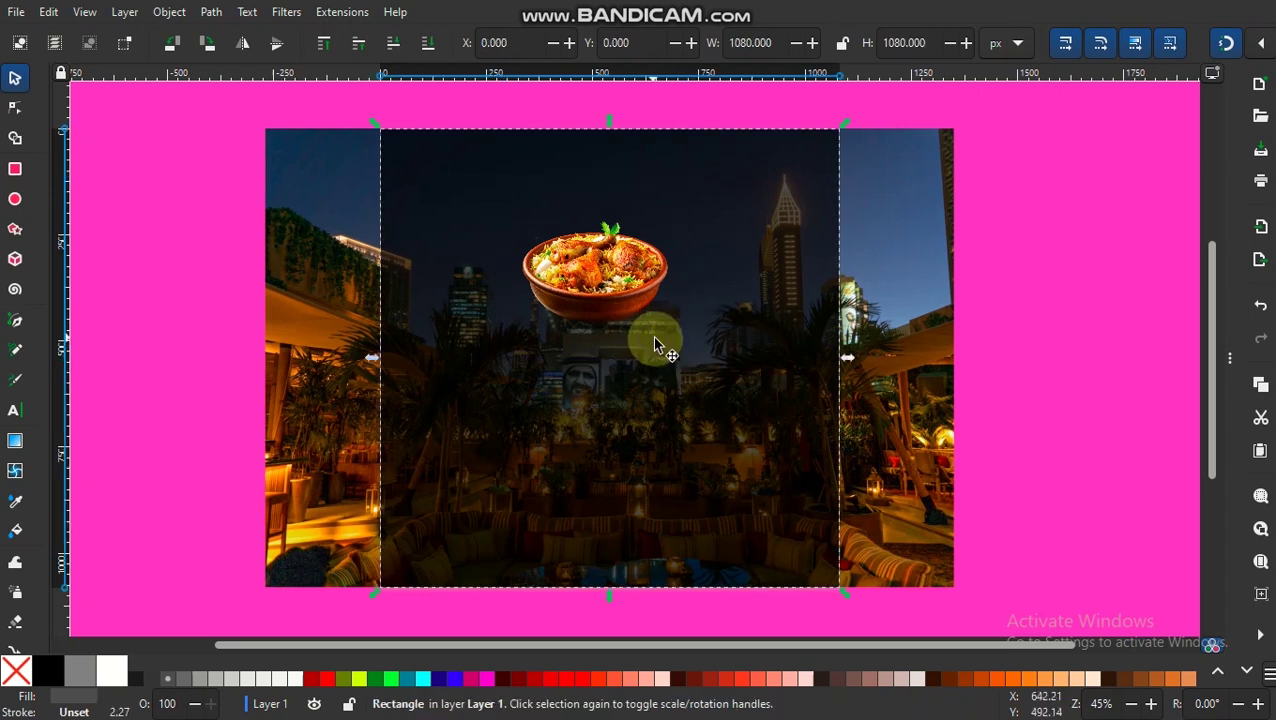
click(613, 305)
drag(693, 372, 726, 309)
key(Escape)
key(Escape)
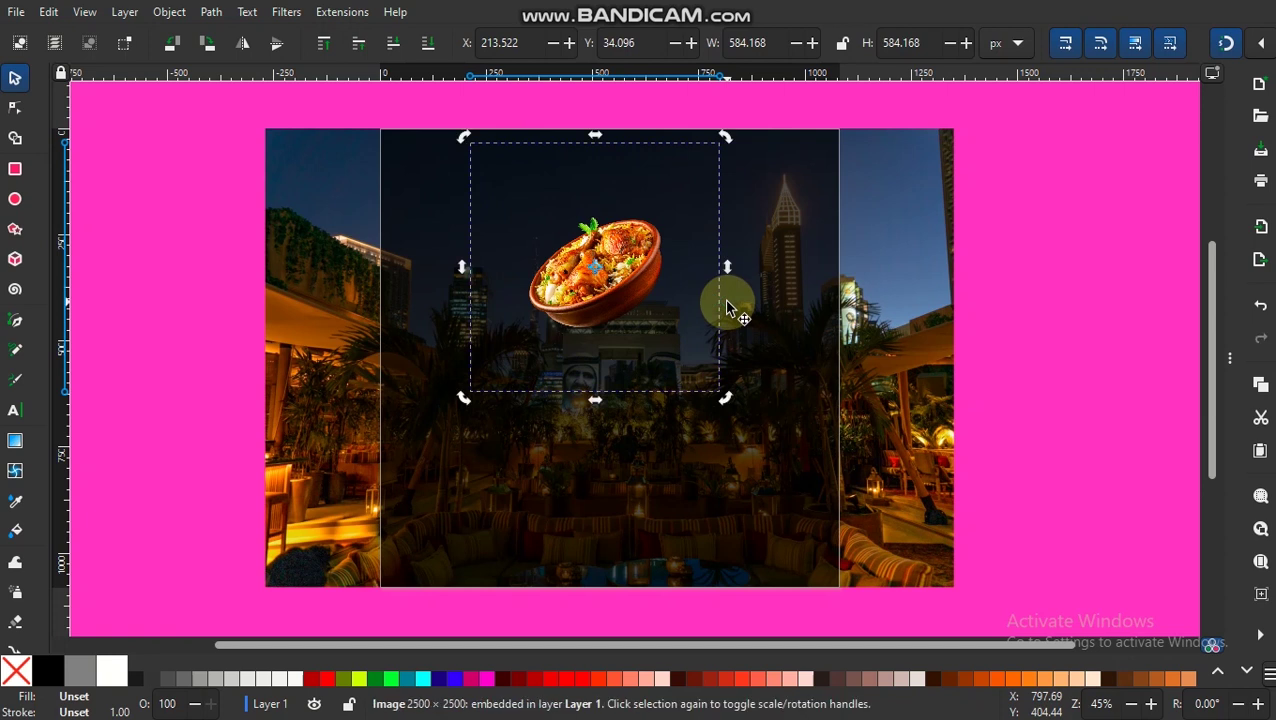
Resize the bowl to 652.957 px and place it at X 264.280, Y 201.820
click(712, 379)
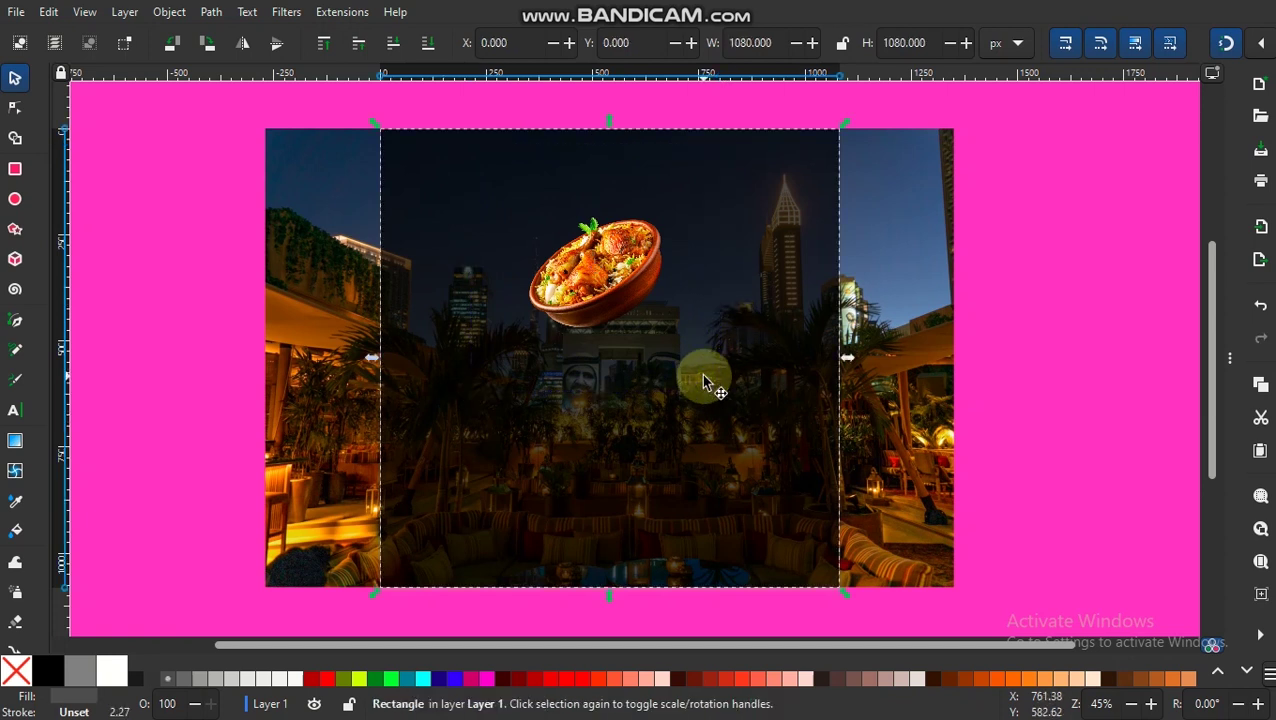
click(600, 285)
drag(720, 393, 767, 437)
drag(638, 329, 662, 403)
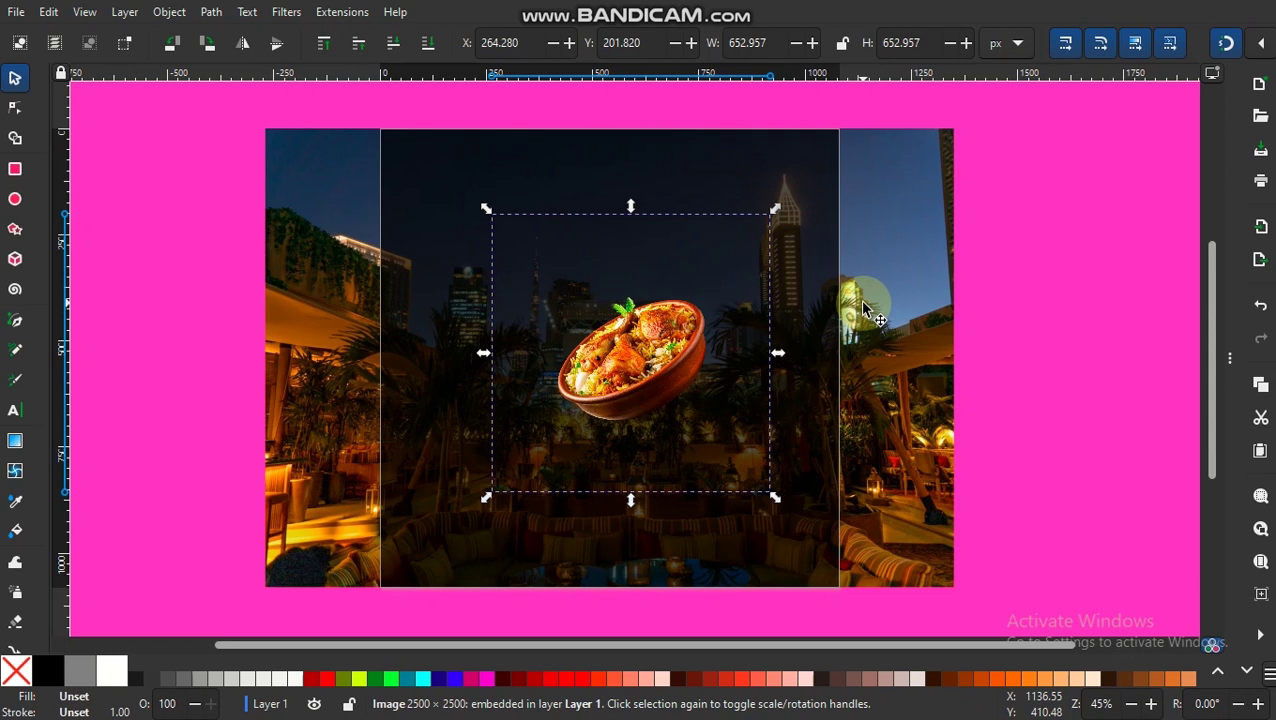
Paste the copied chef logo SVG into the drawing as editable objects
click(998, 272)
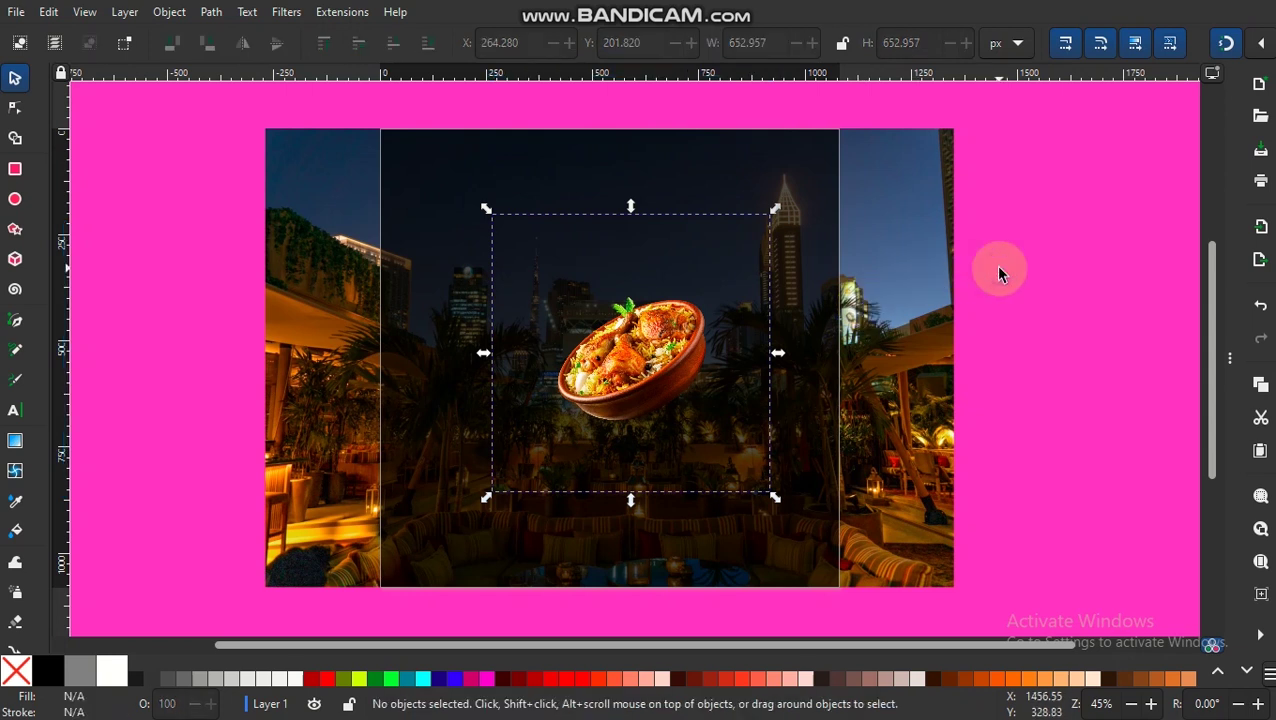
key(ctrl+v)
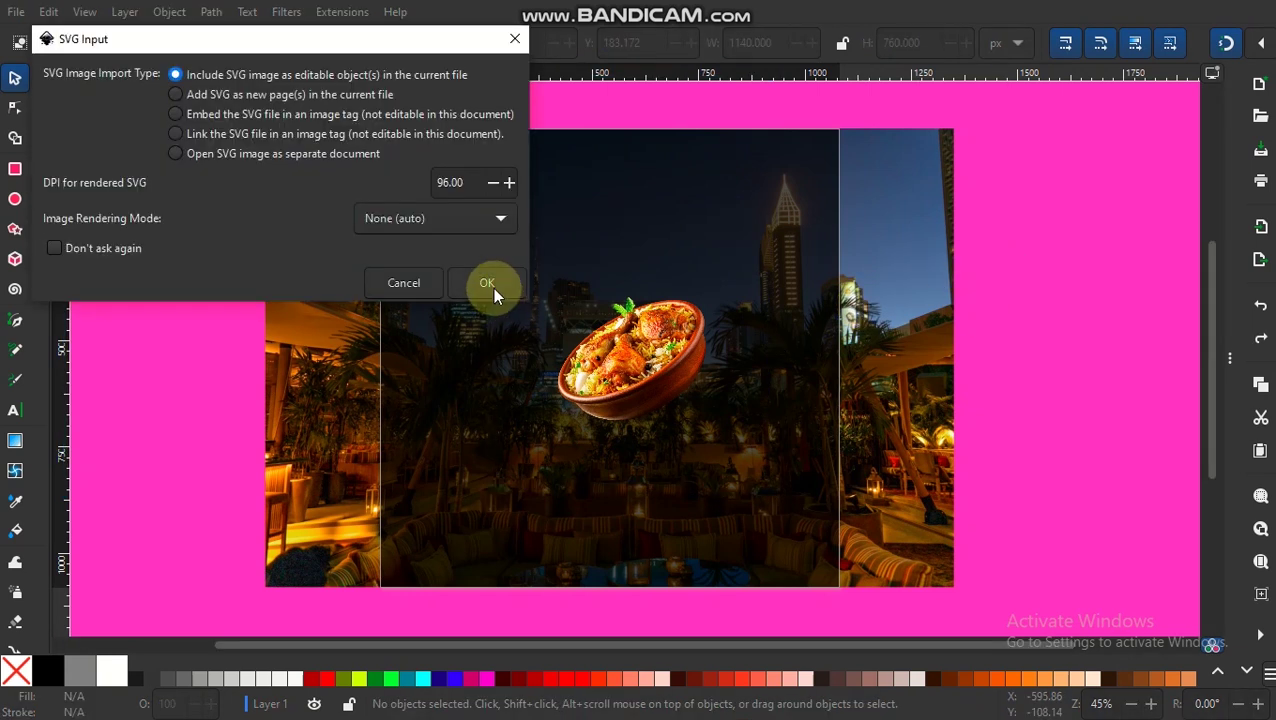
click(487, 284)
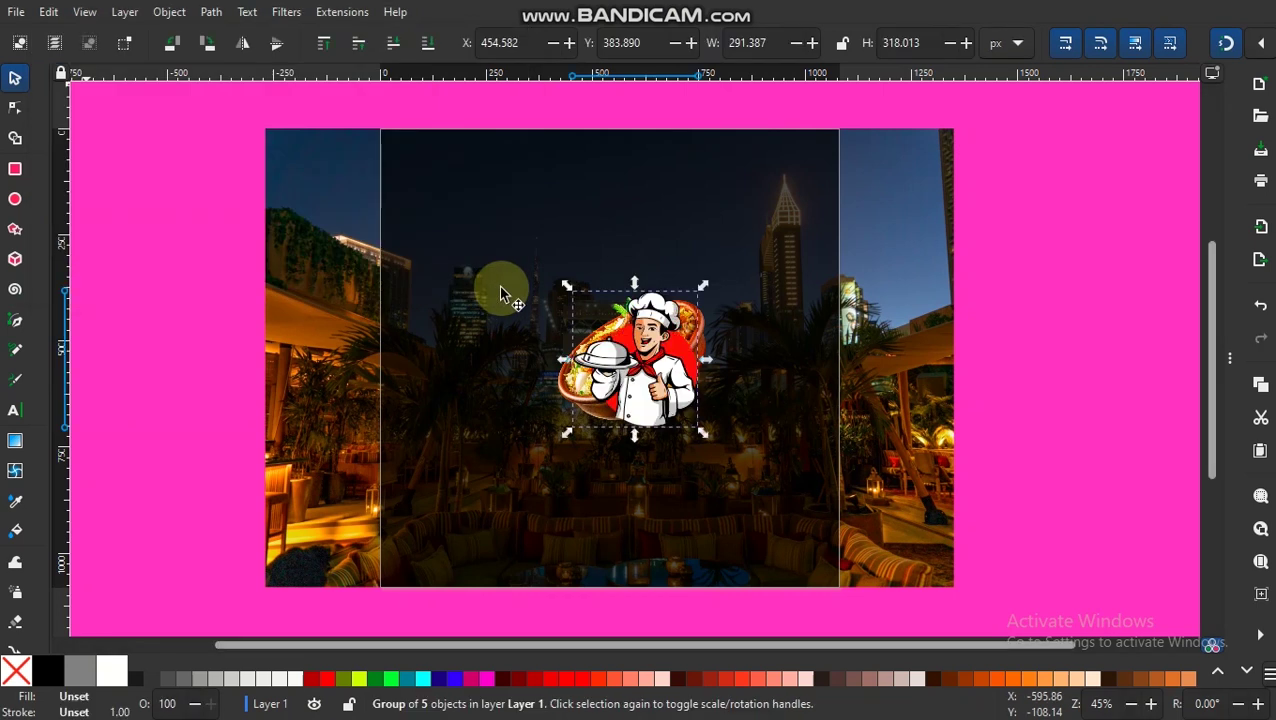
Move the chef logo to the top-left corner and shrink it to about 193.7 × 211.4 px
drag(605, 315, 457, 222)
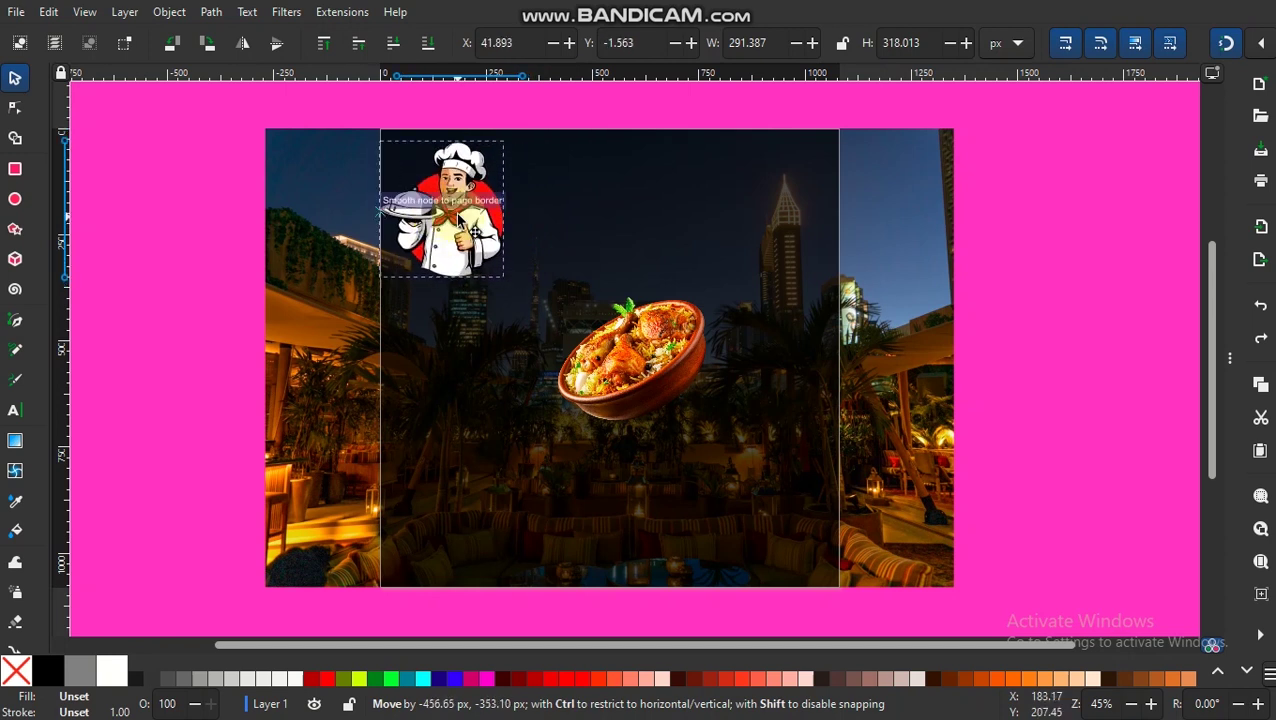
drag(457, 222, 457, 203)
mouse_move(517, 262)
mouse_down()
mouse_move(468, 231)
mouse_move(519, 266)
mouse_move(514, 255)
mouse_up()
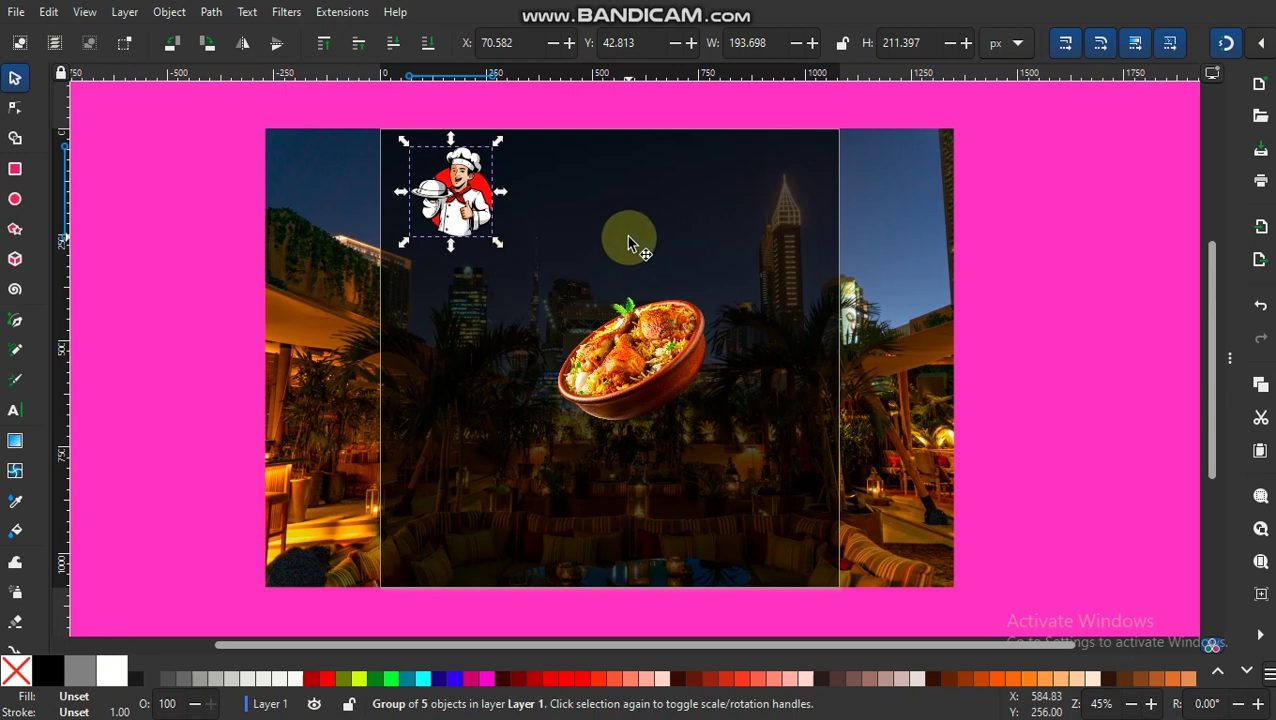
click(673, 345)
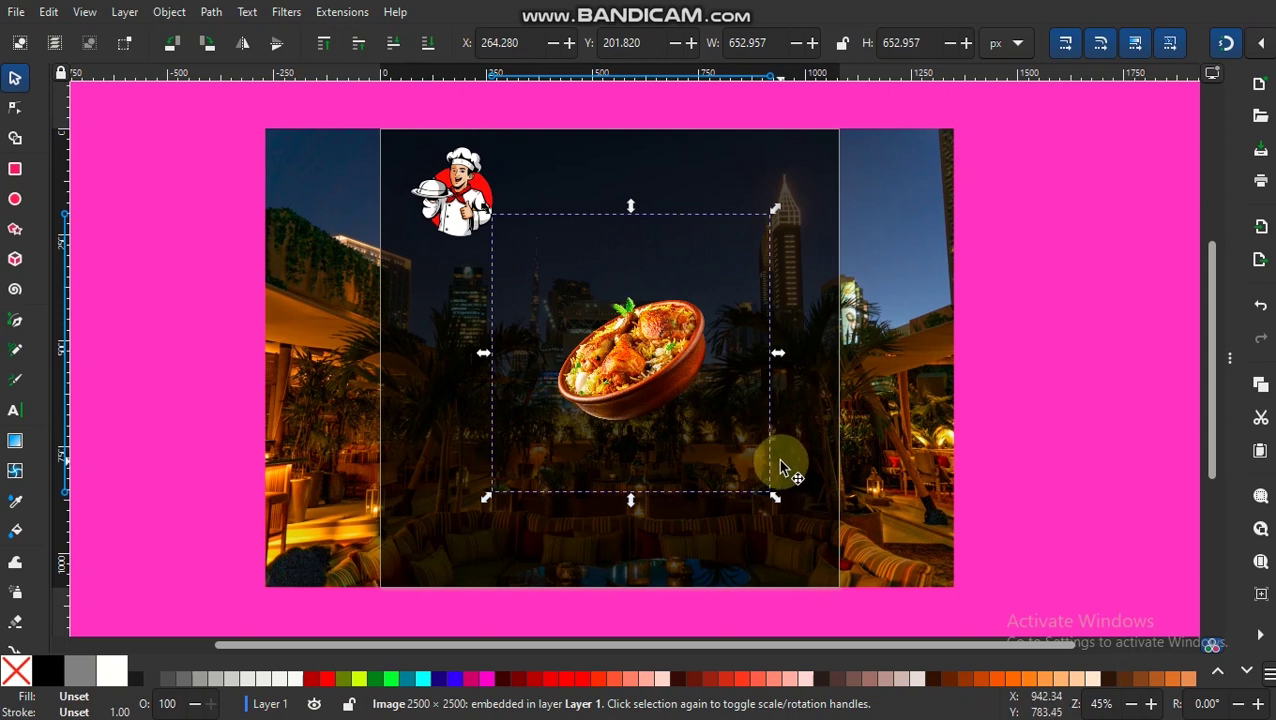
click(817, 150)
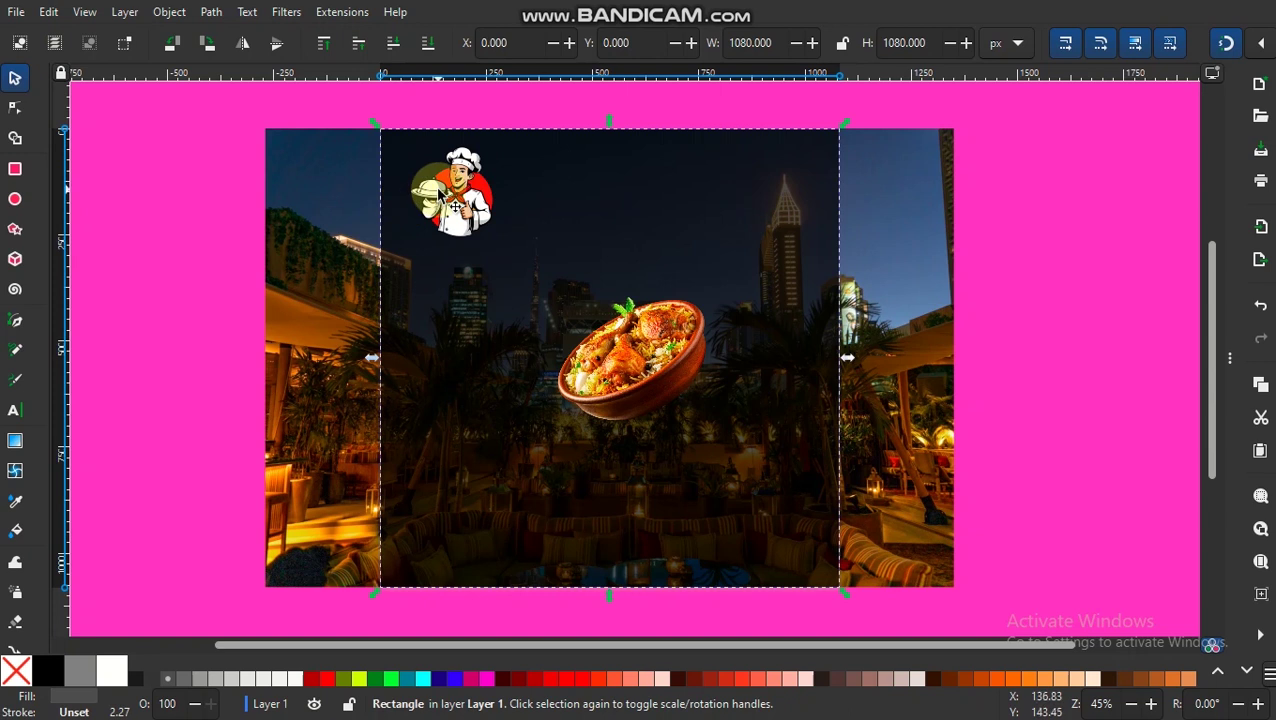
Add a white 'Biryani Maalum' text line beneath the chef logo
click(15, 410)
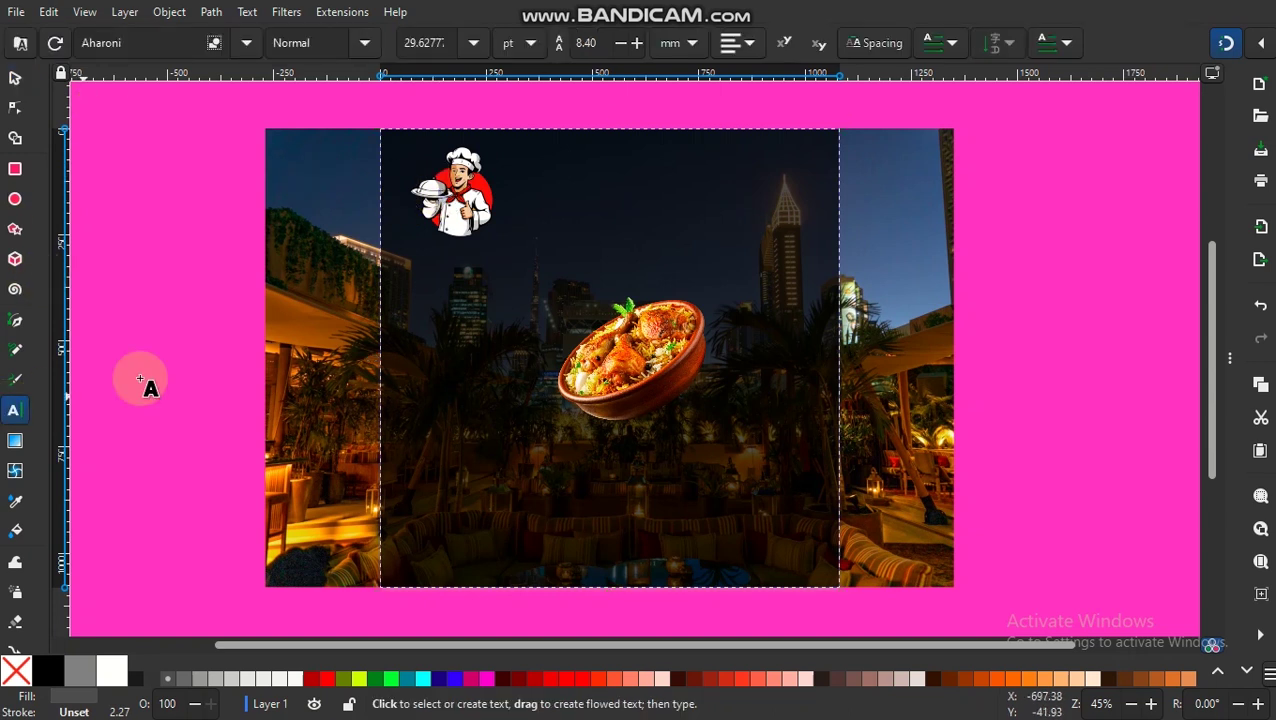
click(422, 258)
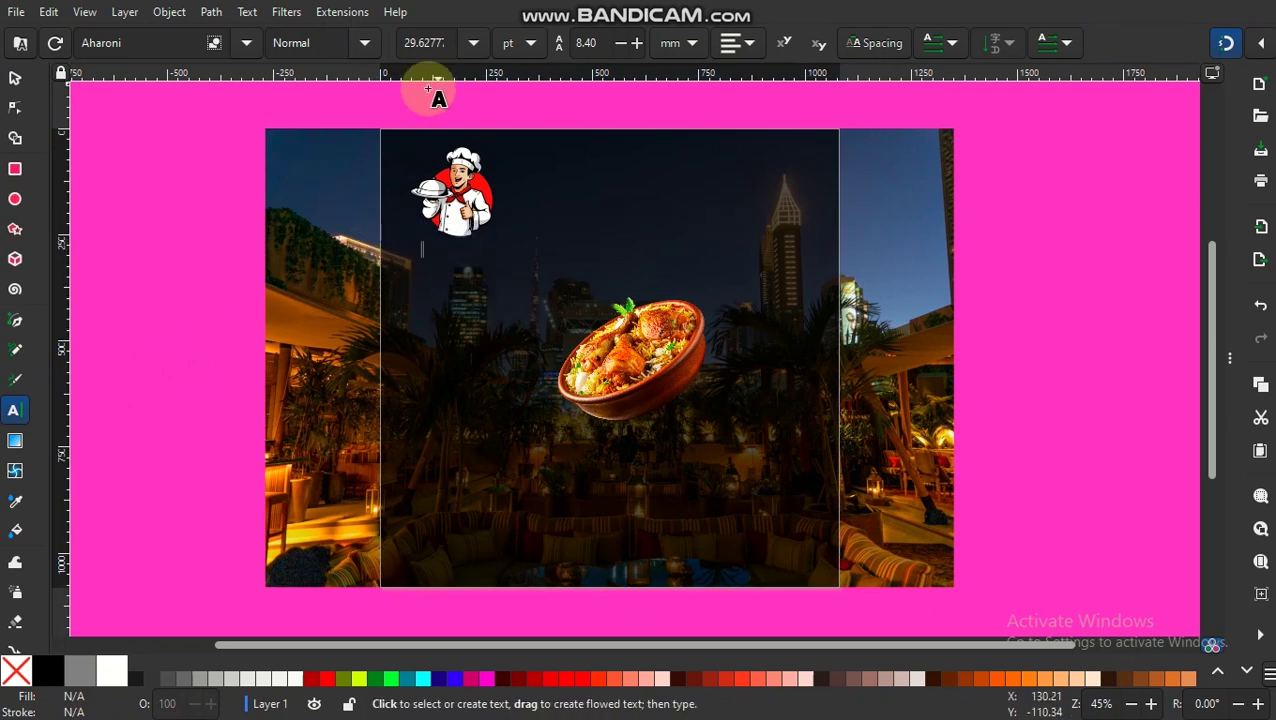
click(107, 675)
text(Biryani Maalum)
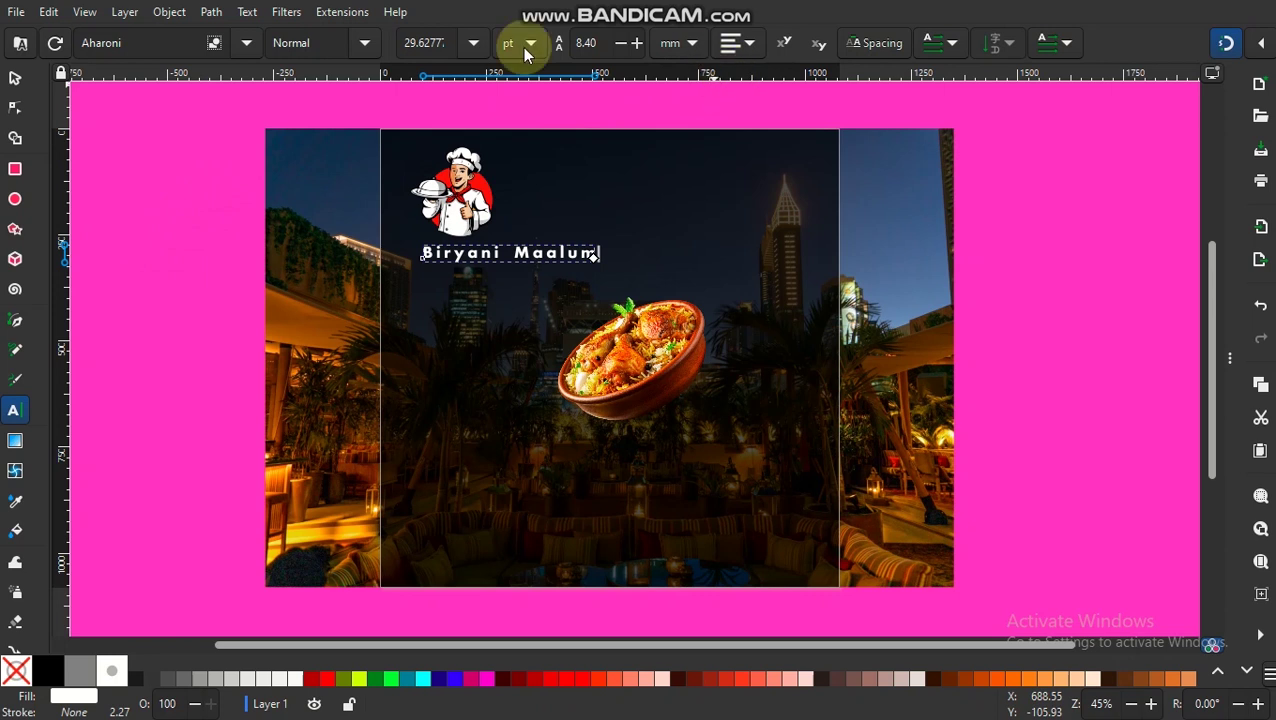
click(246, 12)
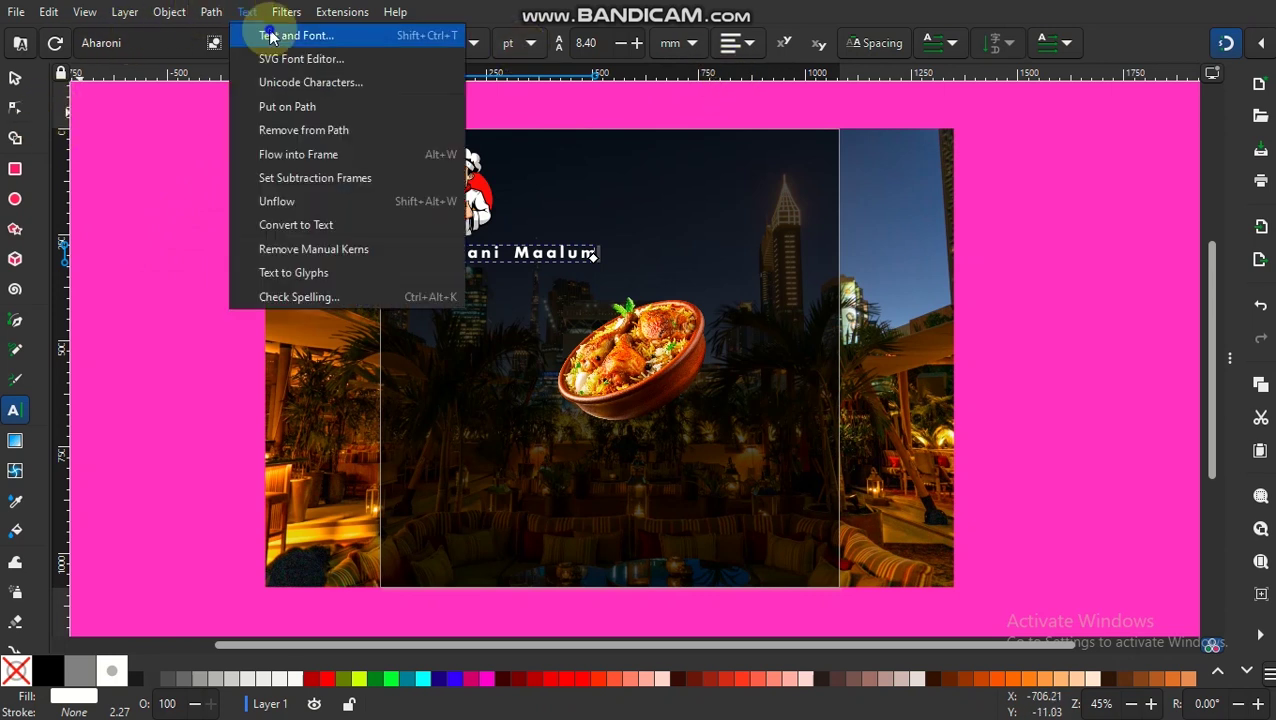
Set the Biryani Maalum text's stroke width to 0
click(270, 37)
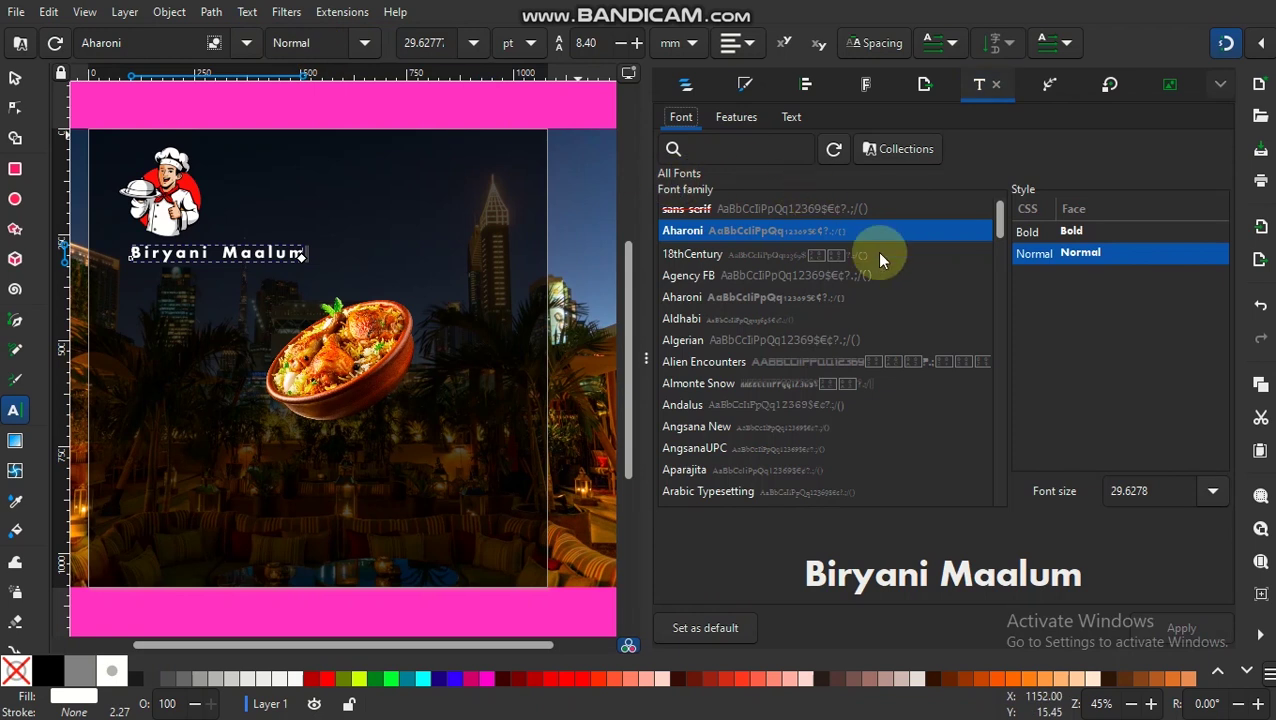
click(745, 88)
click(752, 119)
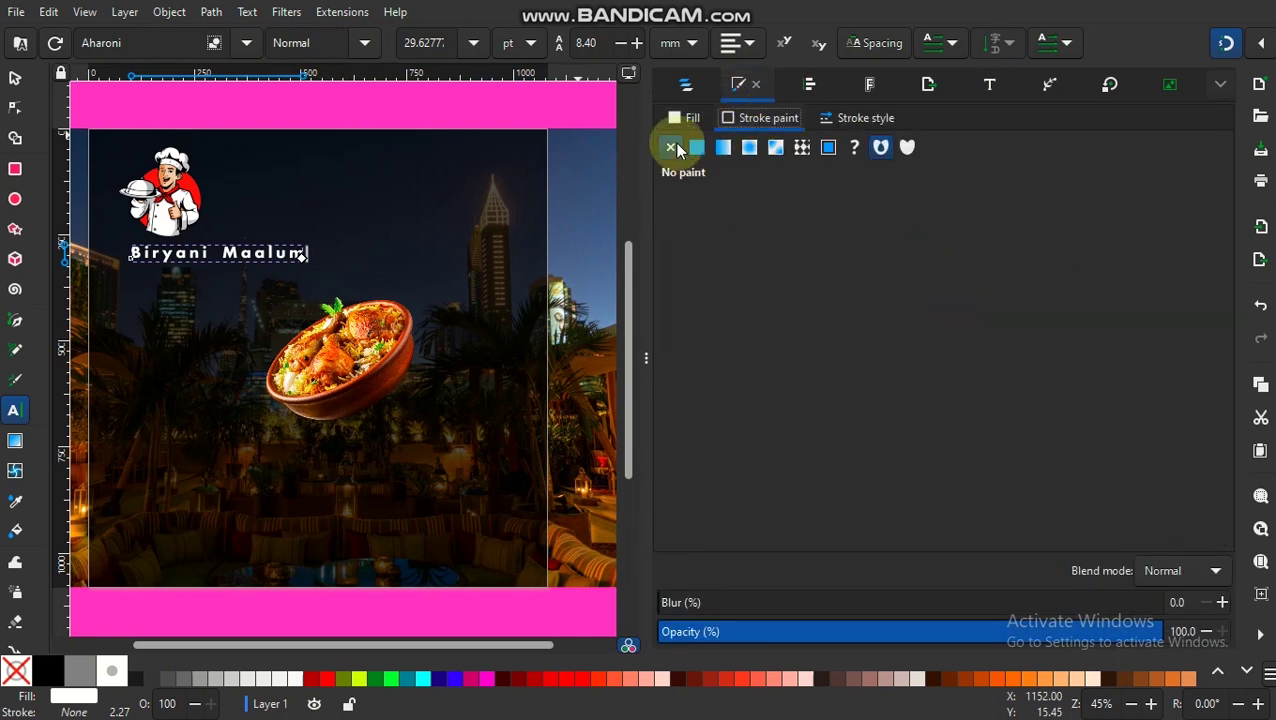
click(850, 118)
drag(748, 154, 718, 155)
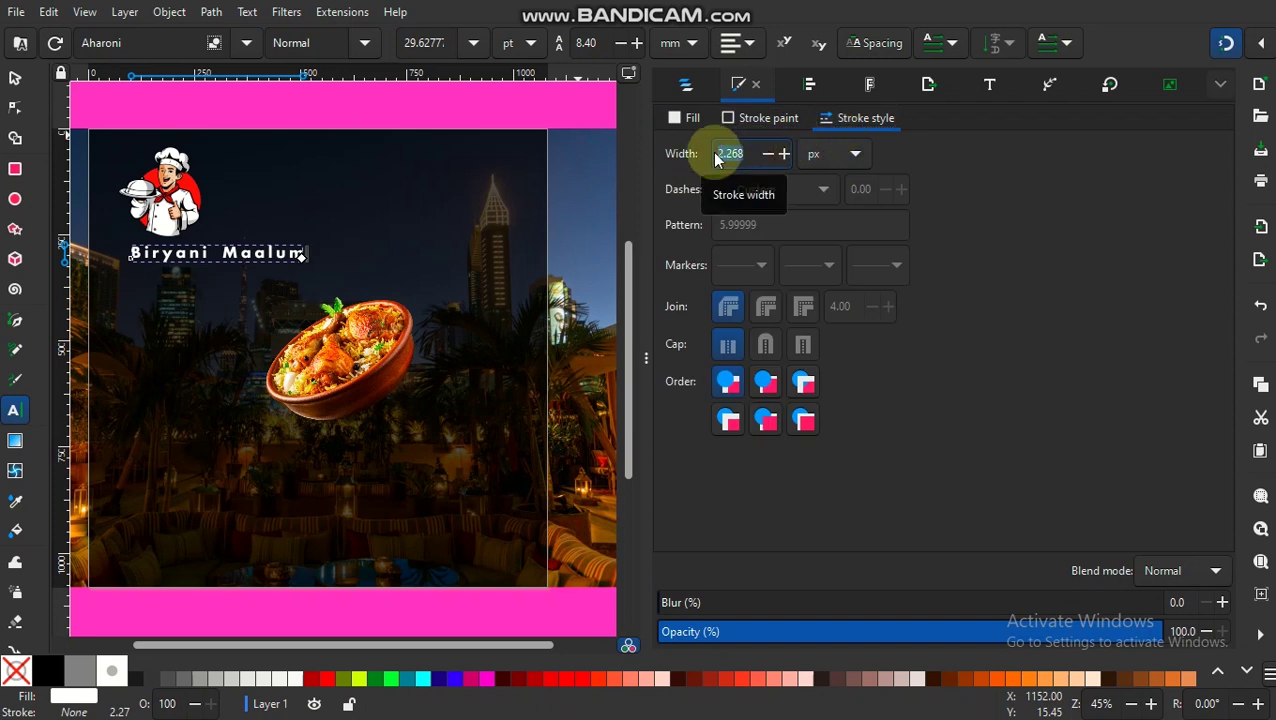
key(Return)
click(693, 116)
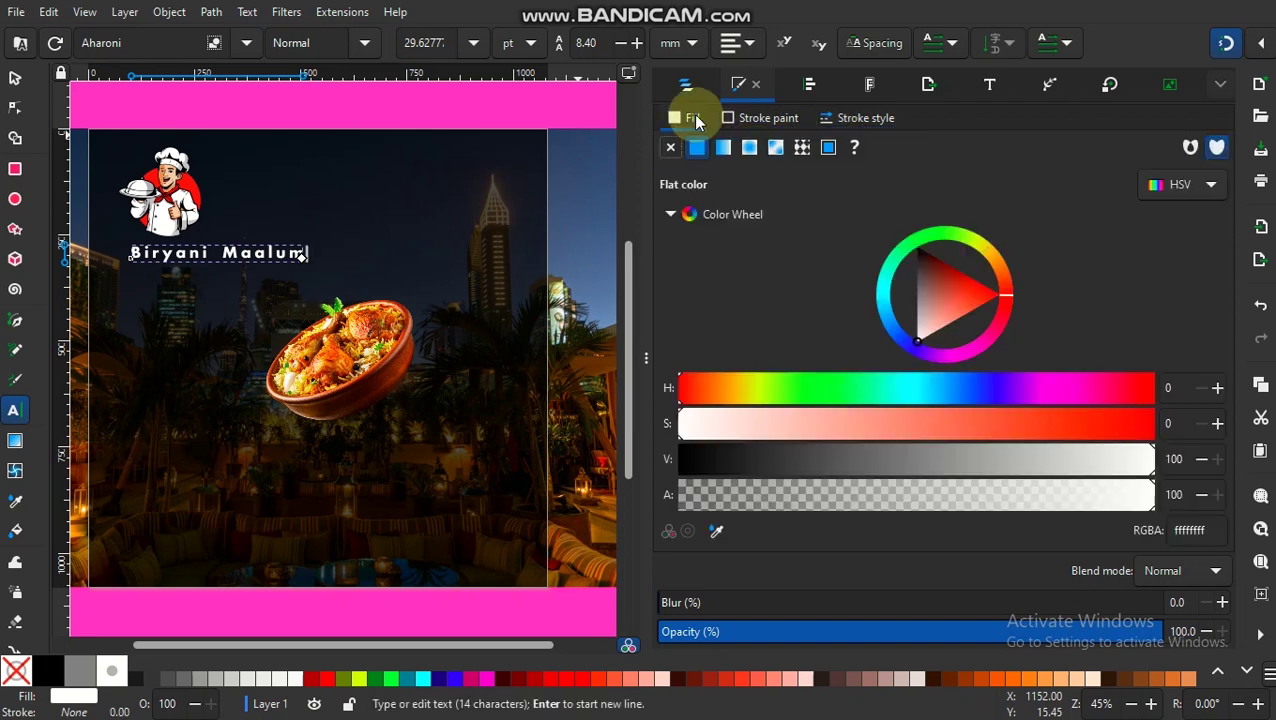
Preview several fonts, then apply Agency FB to the Biryani Maalum text
click(985, 84)
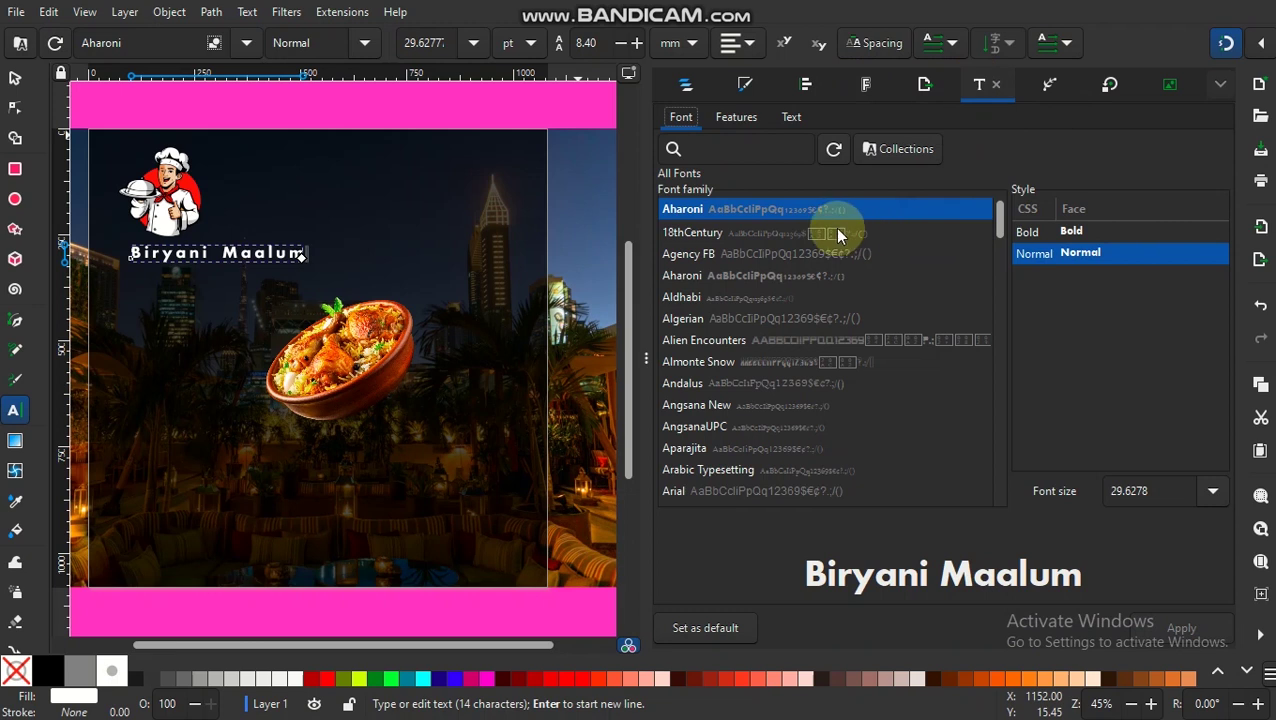
click(808, 234)
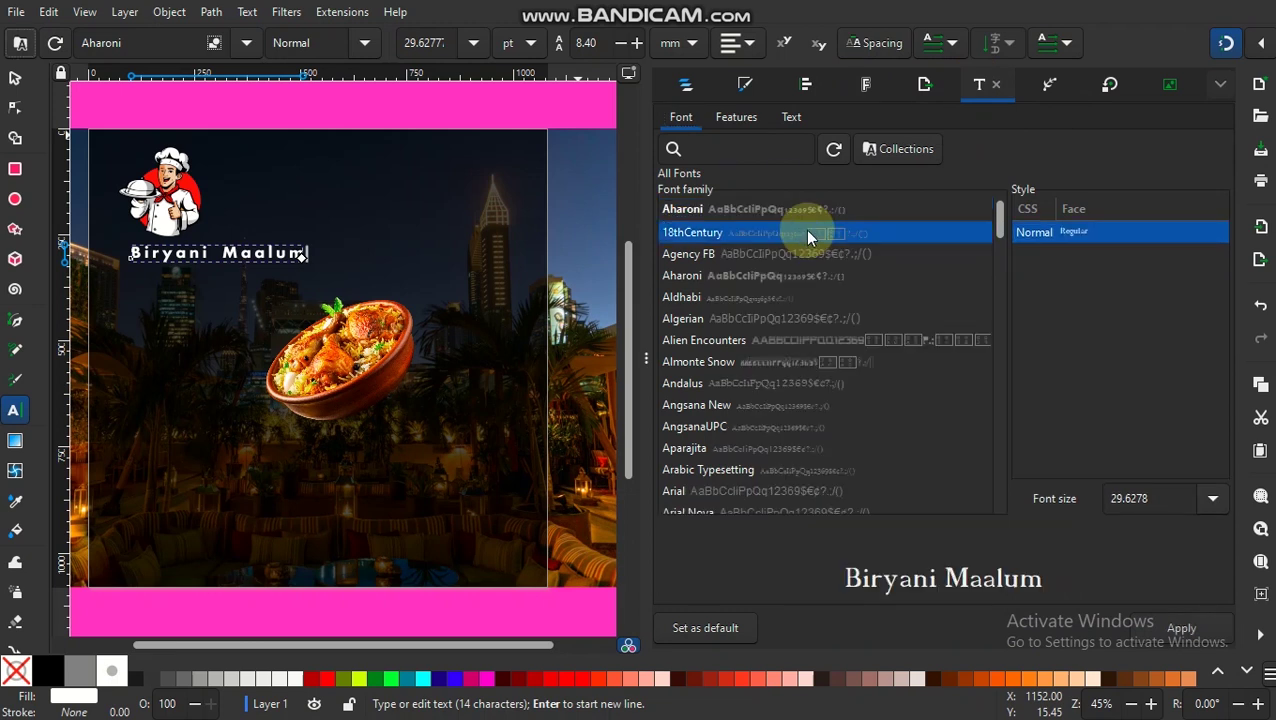
key(Up)
click(727, 248)
key(Down)
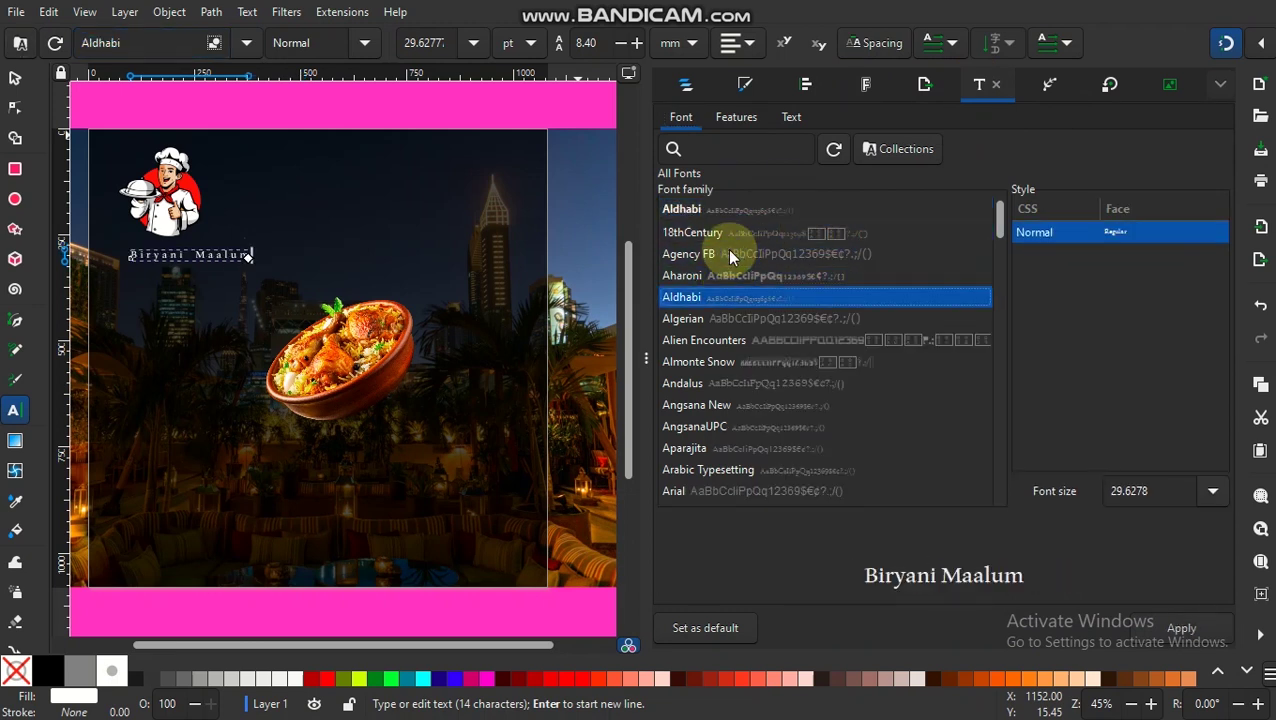
key(Down)
key(Down)
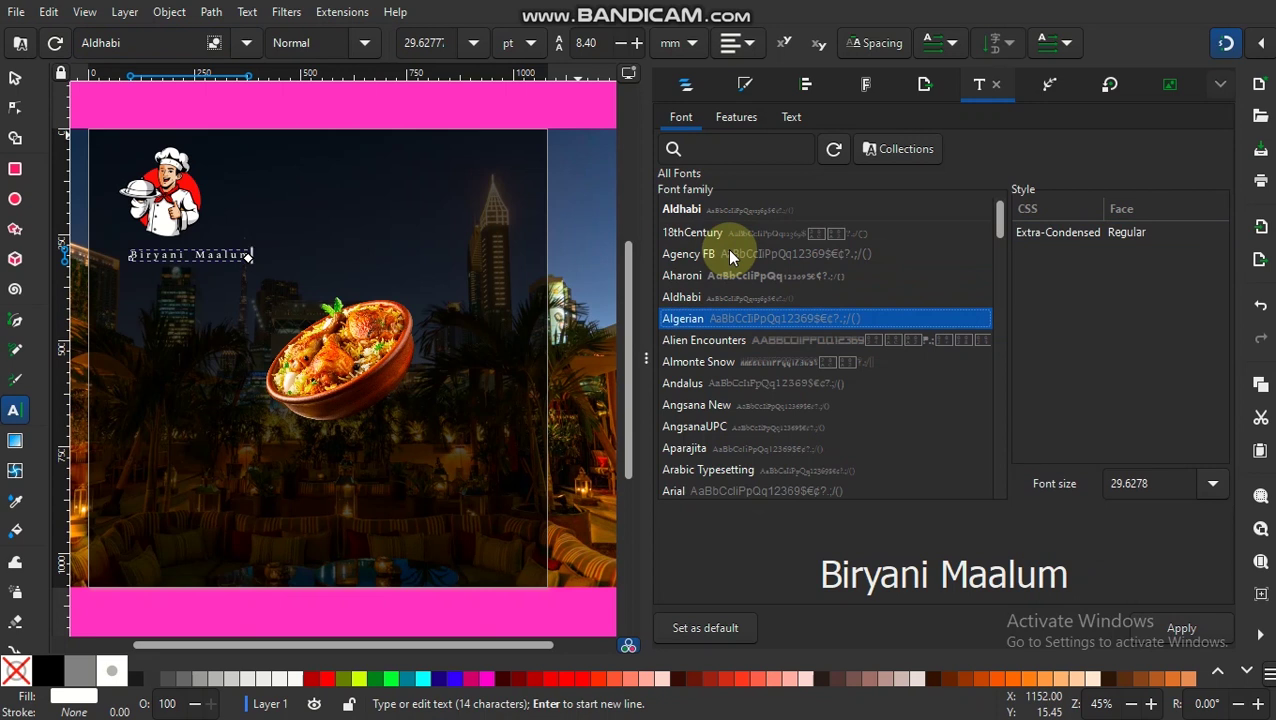
key(Down)
key(Down)
key(Up)
key(Up)
click(722, 208)
click(705, 235)
key(Down)
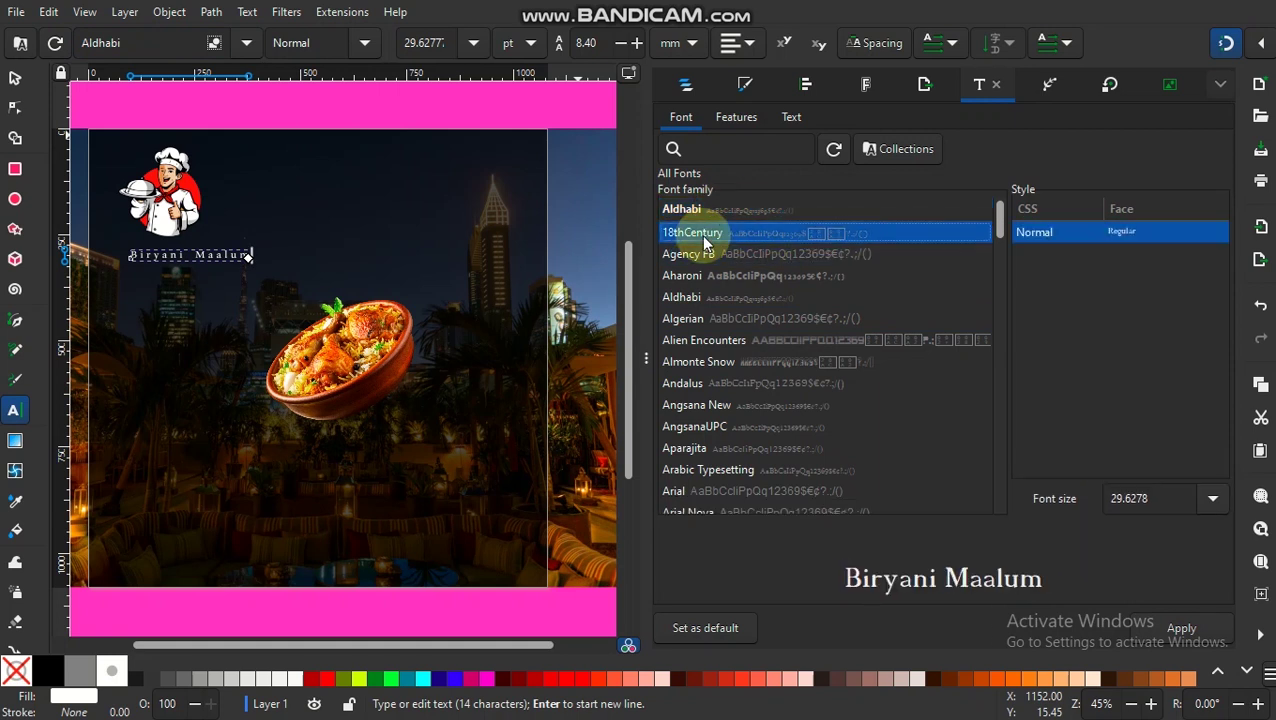
click(1199, 621)
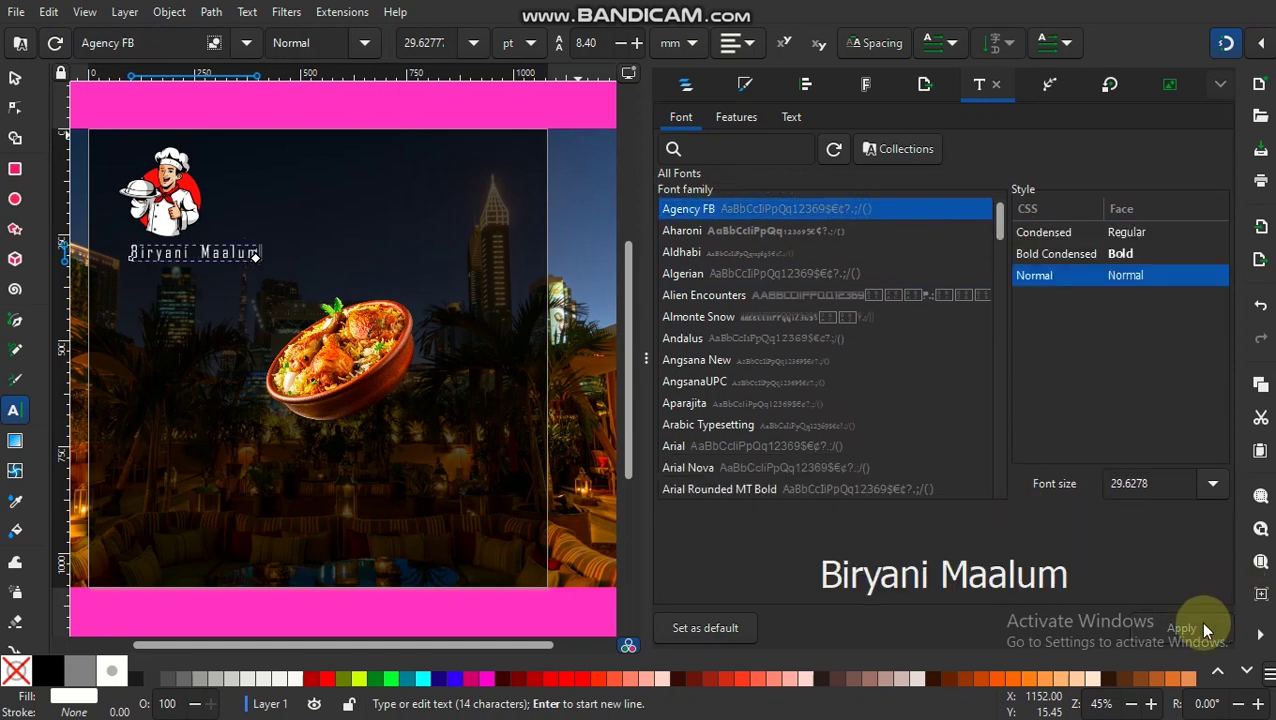
Shift the Biryani Maalum text left and set the chef logo at X 103.686, Y 70.510 above it
click(1199, 621)
key(F12)
drag(528, 262, 510, 270)
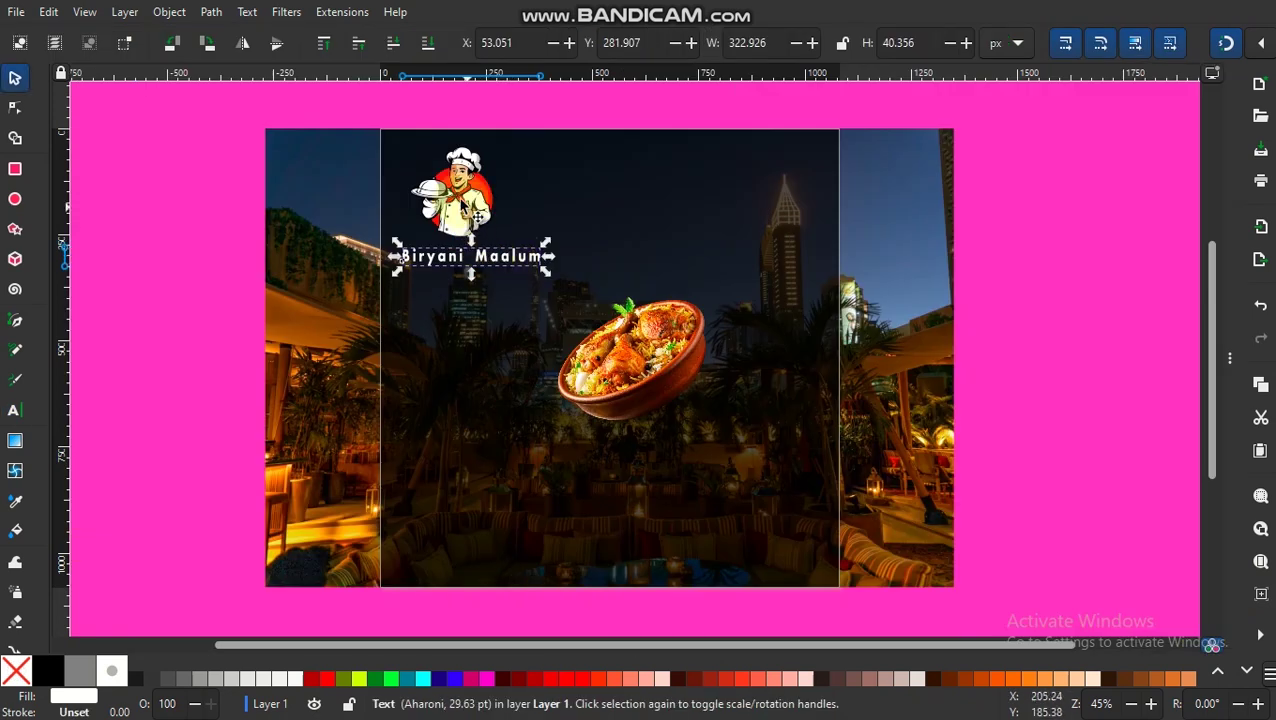
click(461, 202)
mouse_move(478, 205)
mouse_down()
mouse_move(491, 213)
mouse_move(481, 206)
mouse_up()
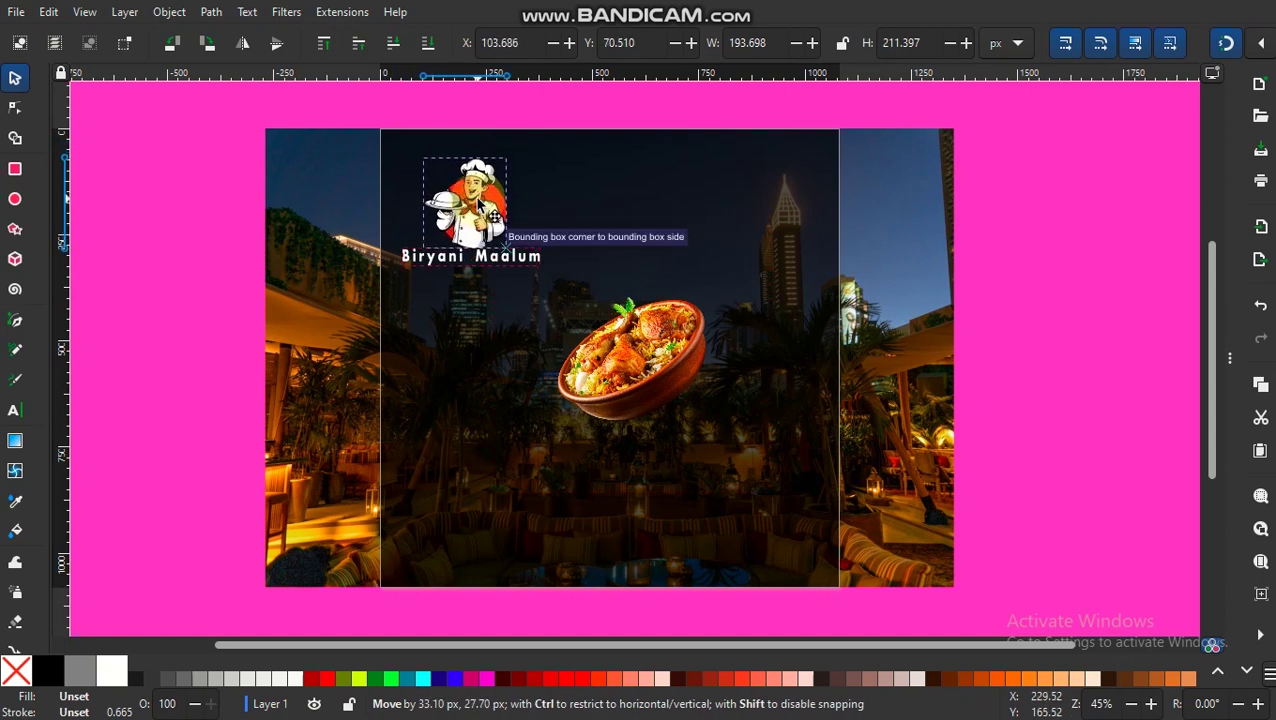
drag(480, 205, 480, 205)
click(452, 290)
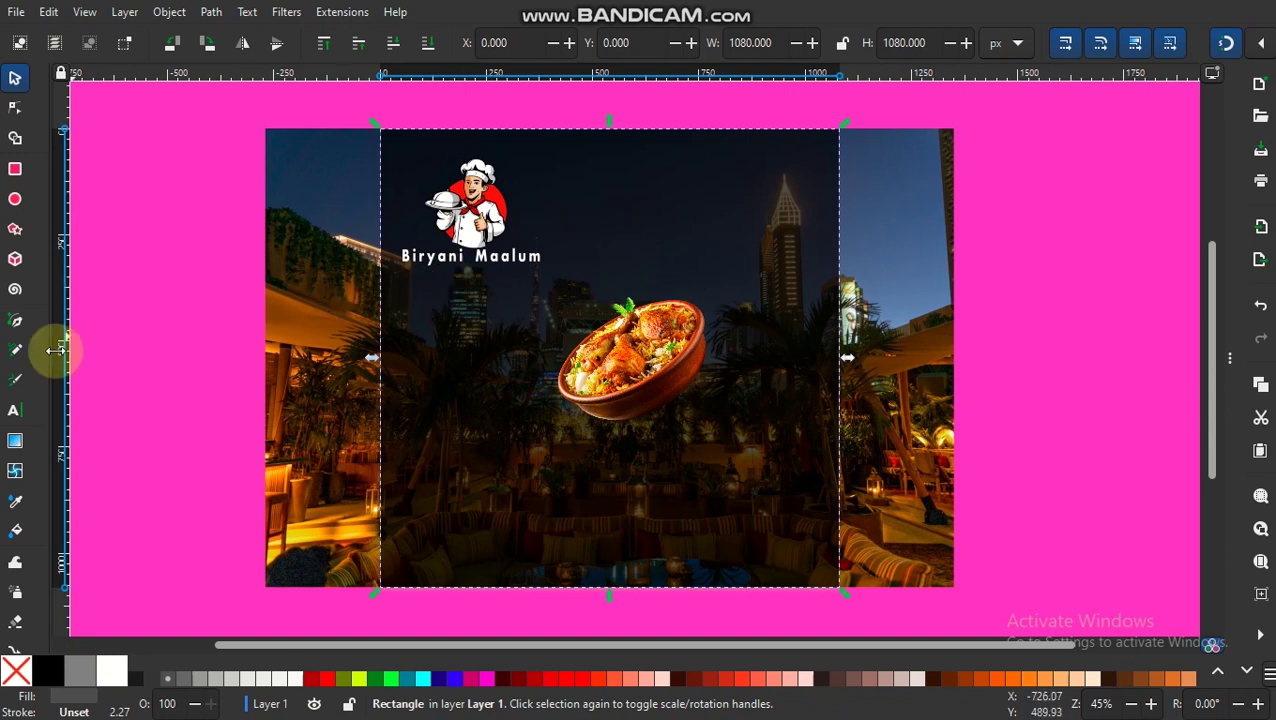
Start a new, still-empty text line beneath Biryani Maalum, erasing the test characters
click(24, 416)
click(415, 280)
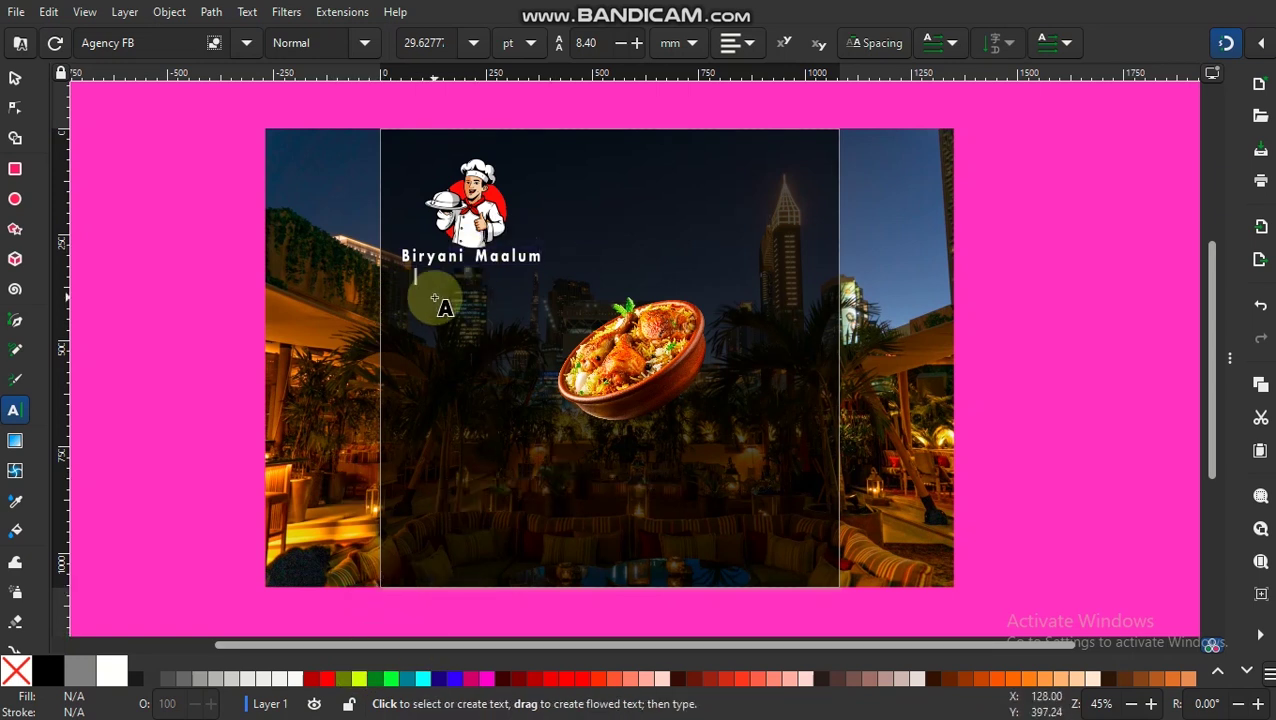
text(50)
key(BackSpace)
key(BackSpace)
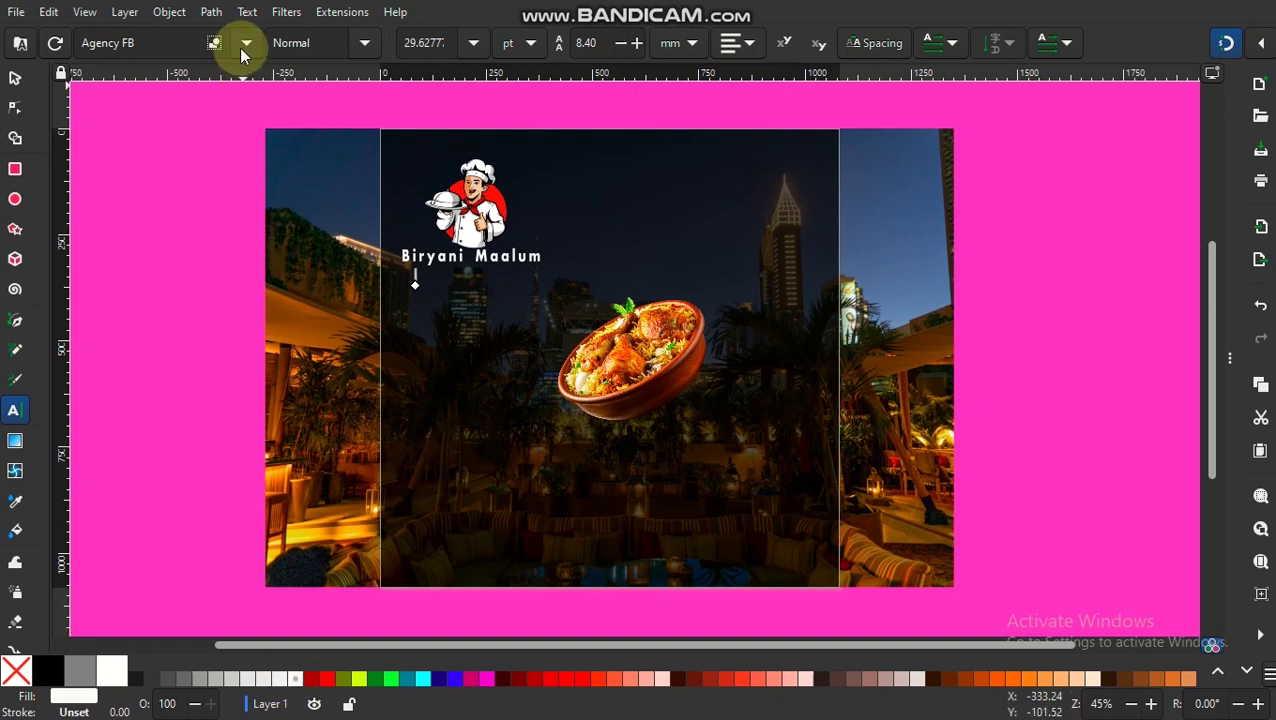
text(Sak)
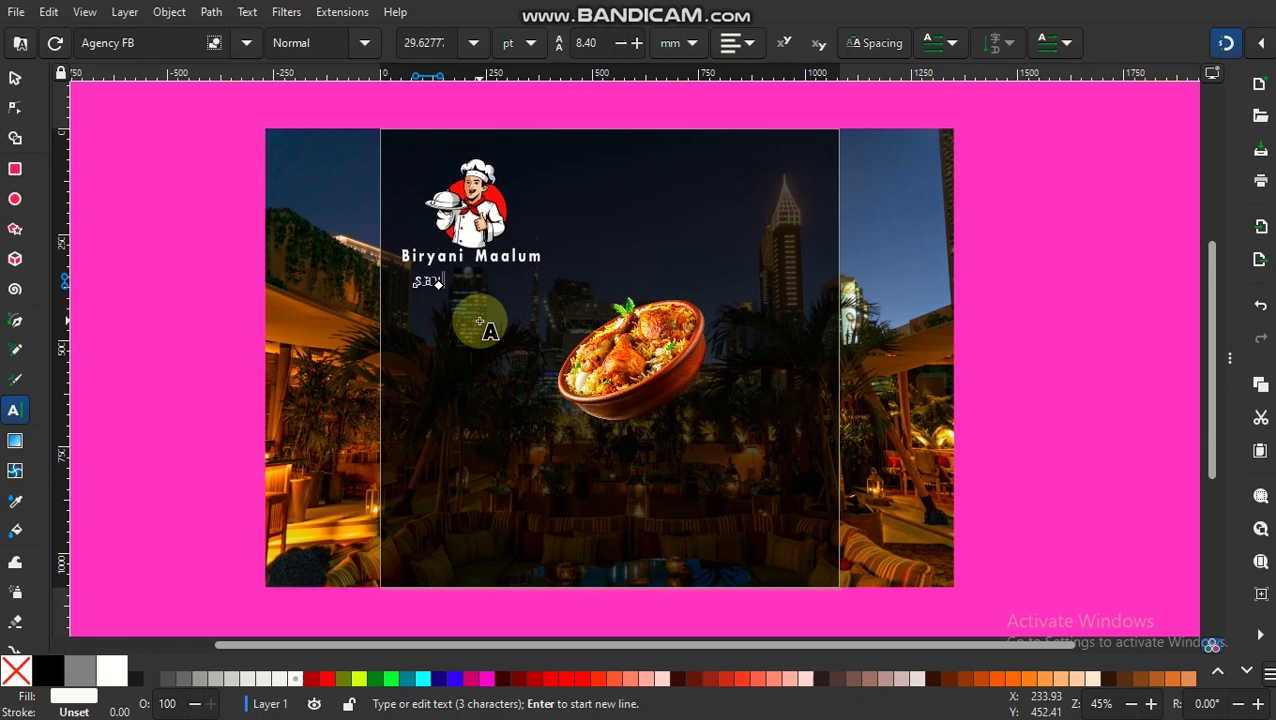
key(BackSpace)
key(BackSpace)
key(BackSpace)
click(247, 11)
Enter the tagline 'Savor the spice, Taste the tradition' in the Text and Font dialog
click(266, 40)
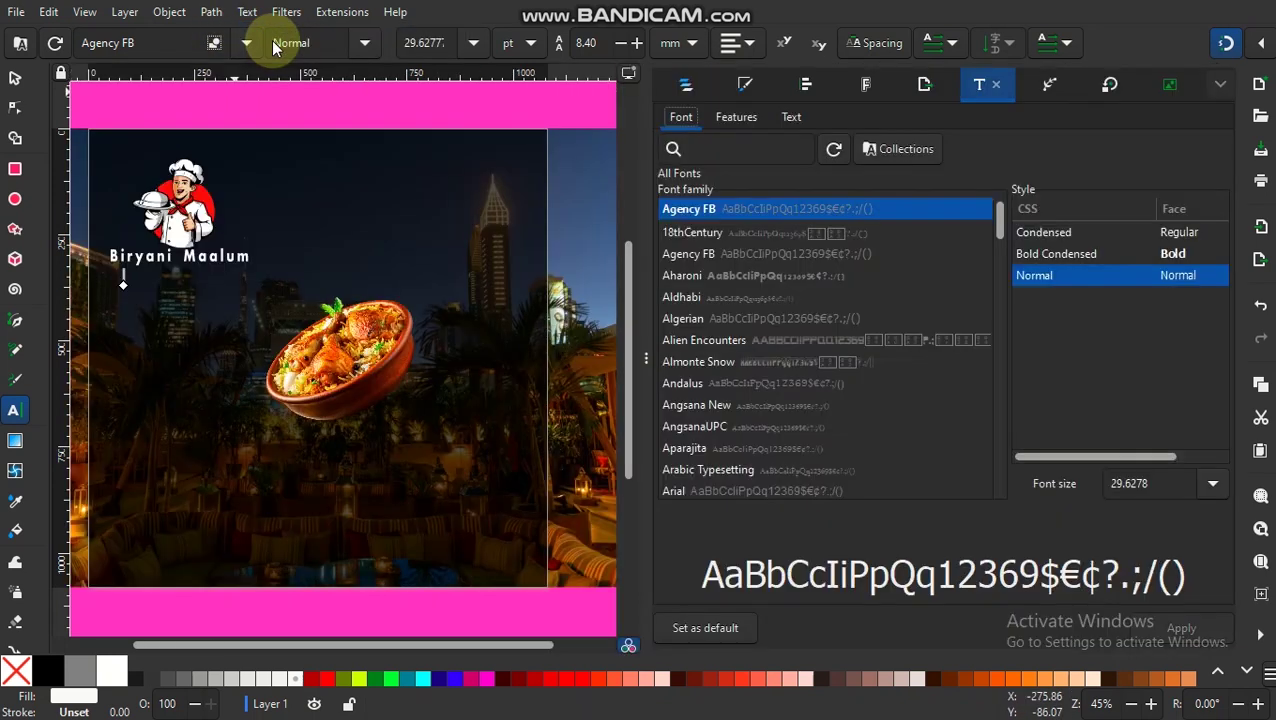
click(790, 118)
text(Savor the spice, Taste the tradition)
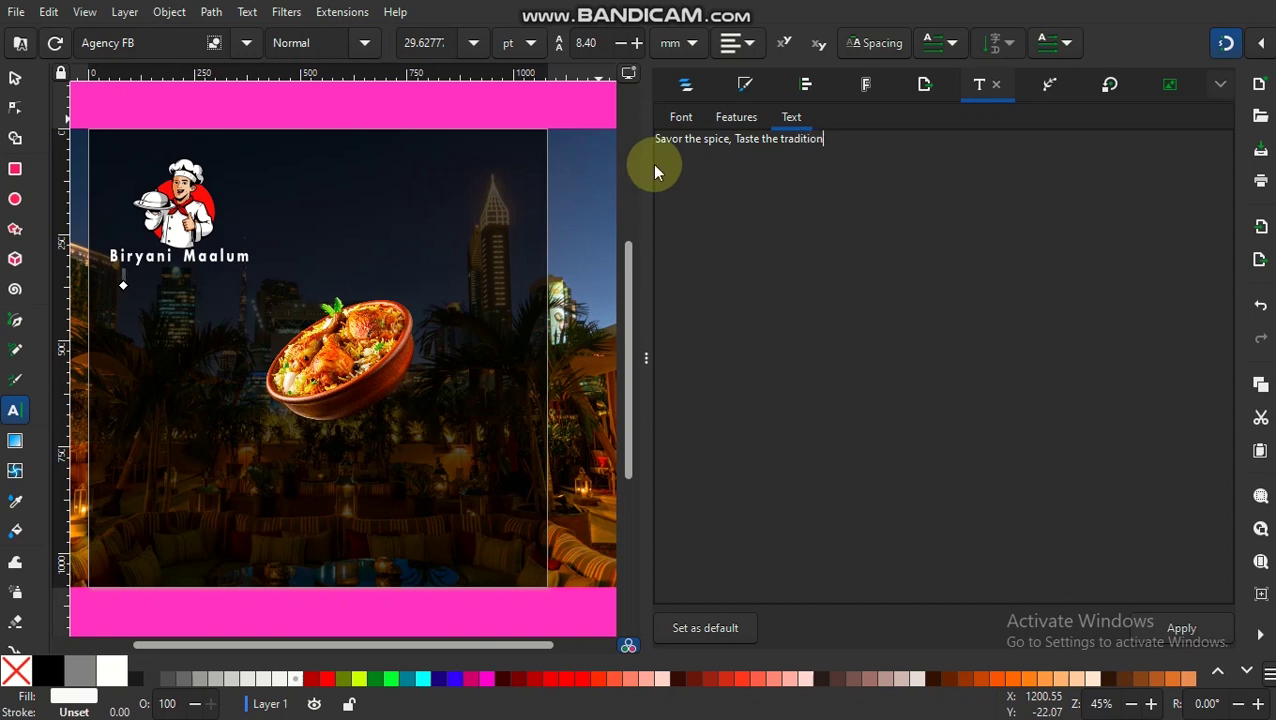
click(726, 122)
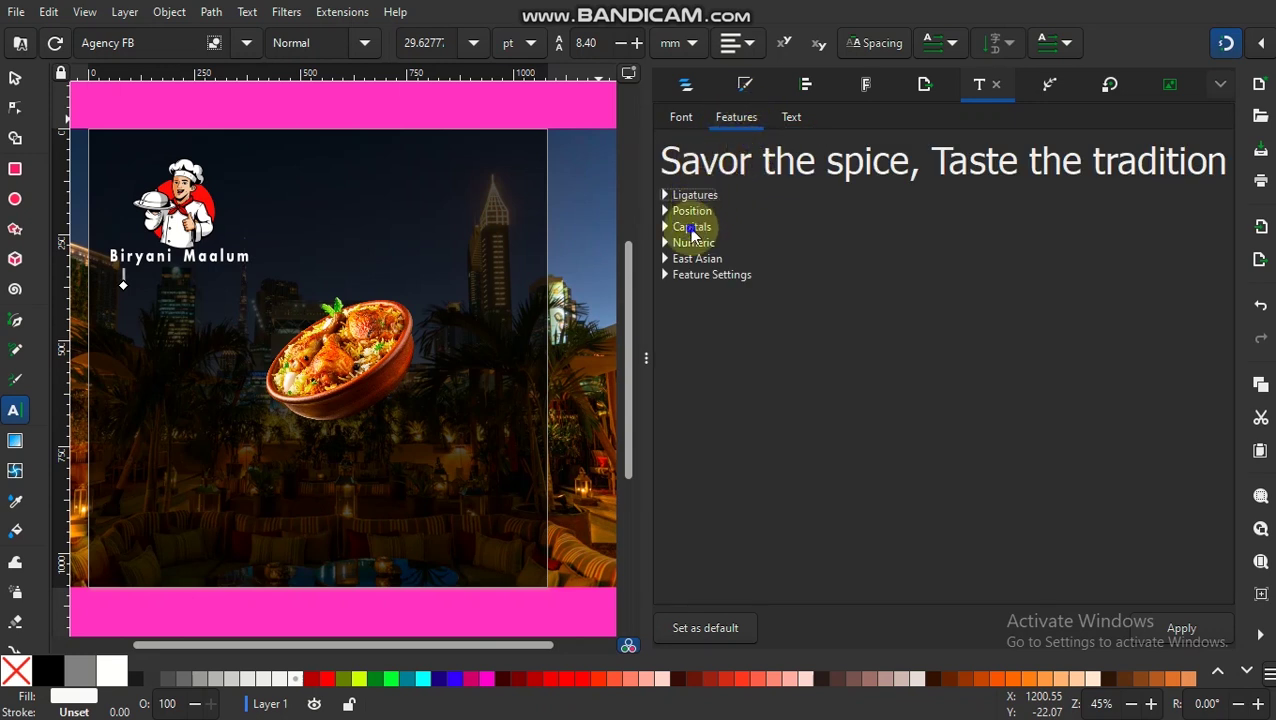
click(692, 228)
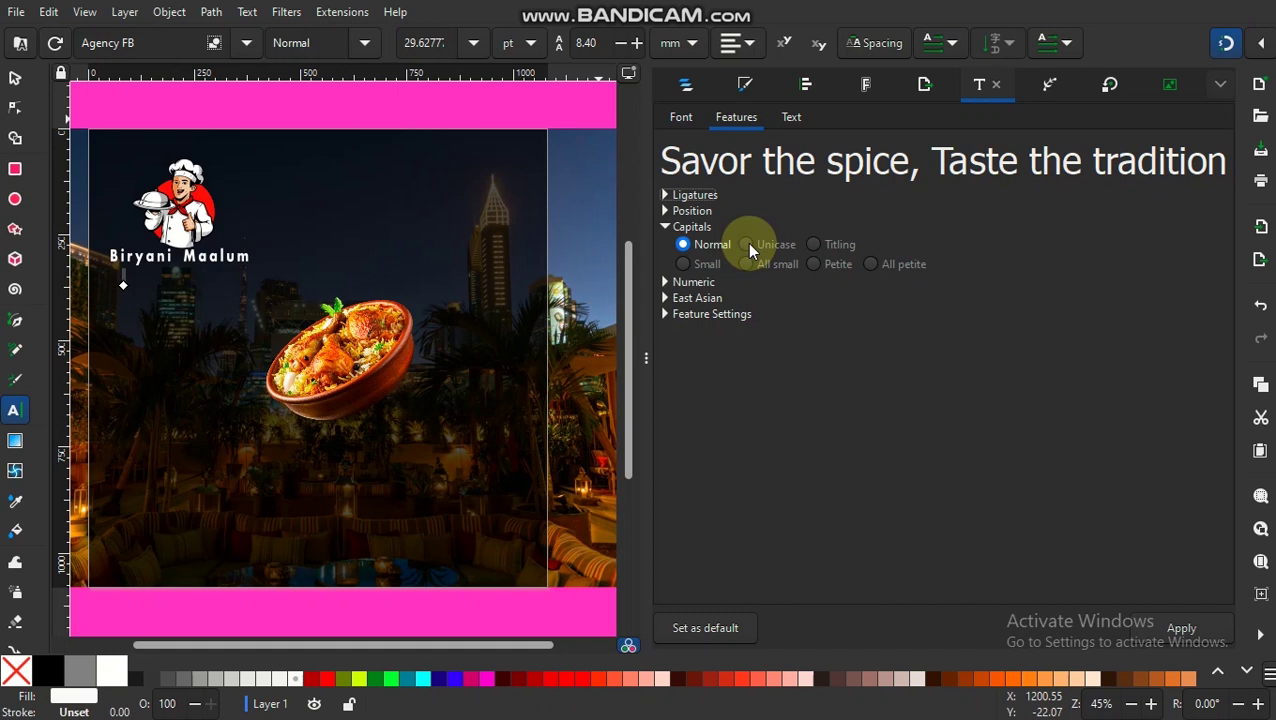
Set the tagline in Angsana New Bold Italic and apply it to the canvas
click(678, 117)
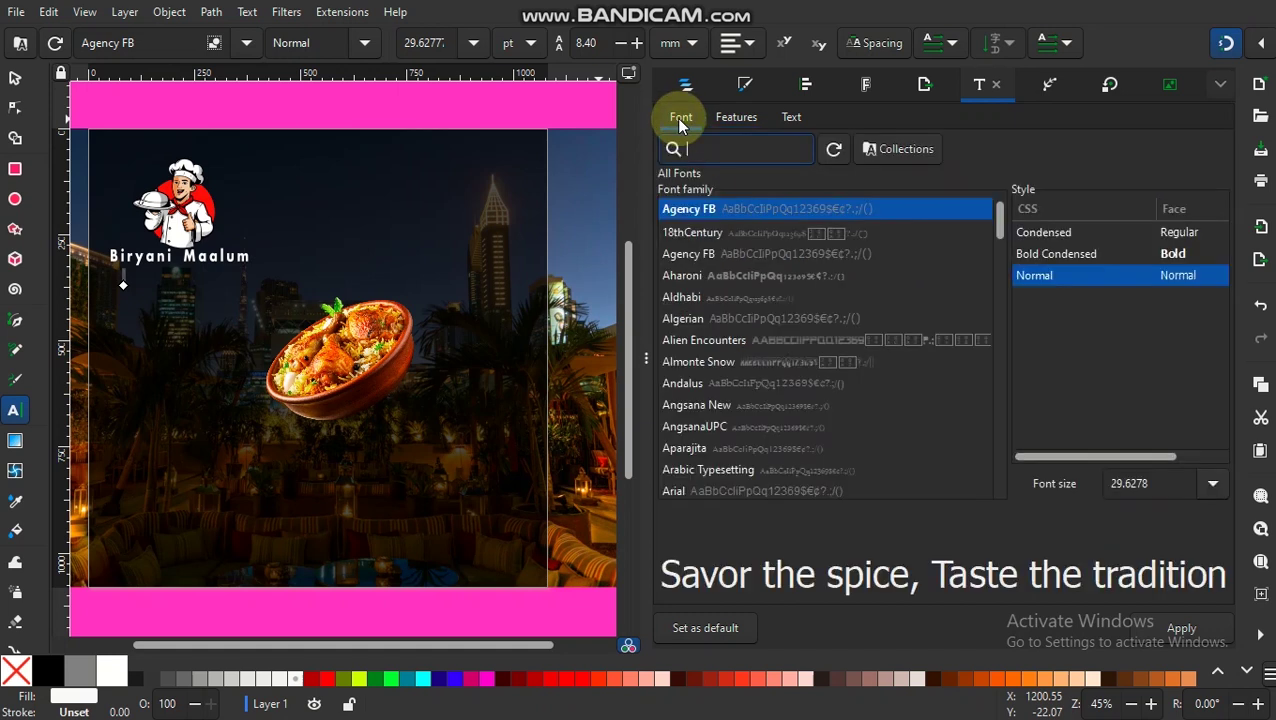
click(724, 233)
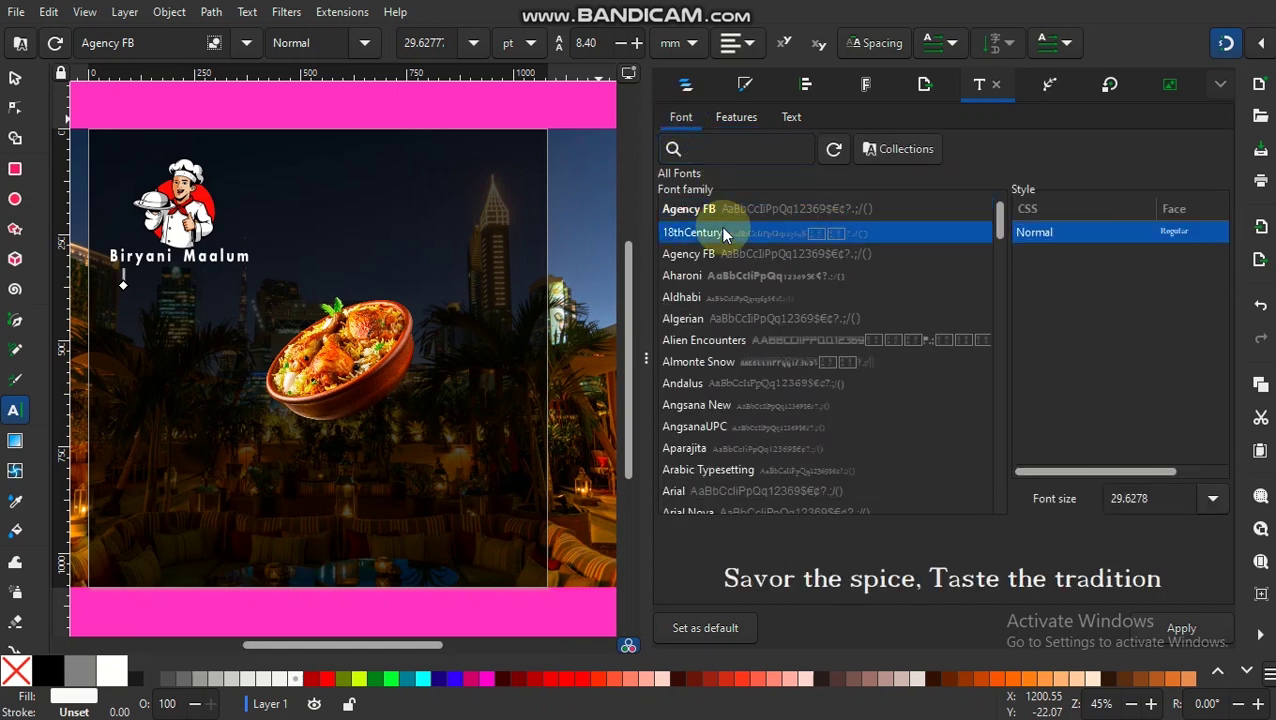
key(Down)
key(Down)
key(Down)
key(Down)
key(Down)
key(Down)
key(Down)
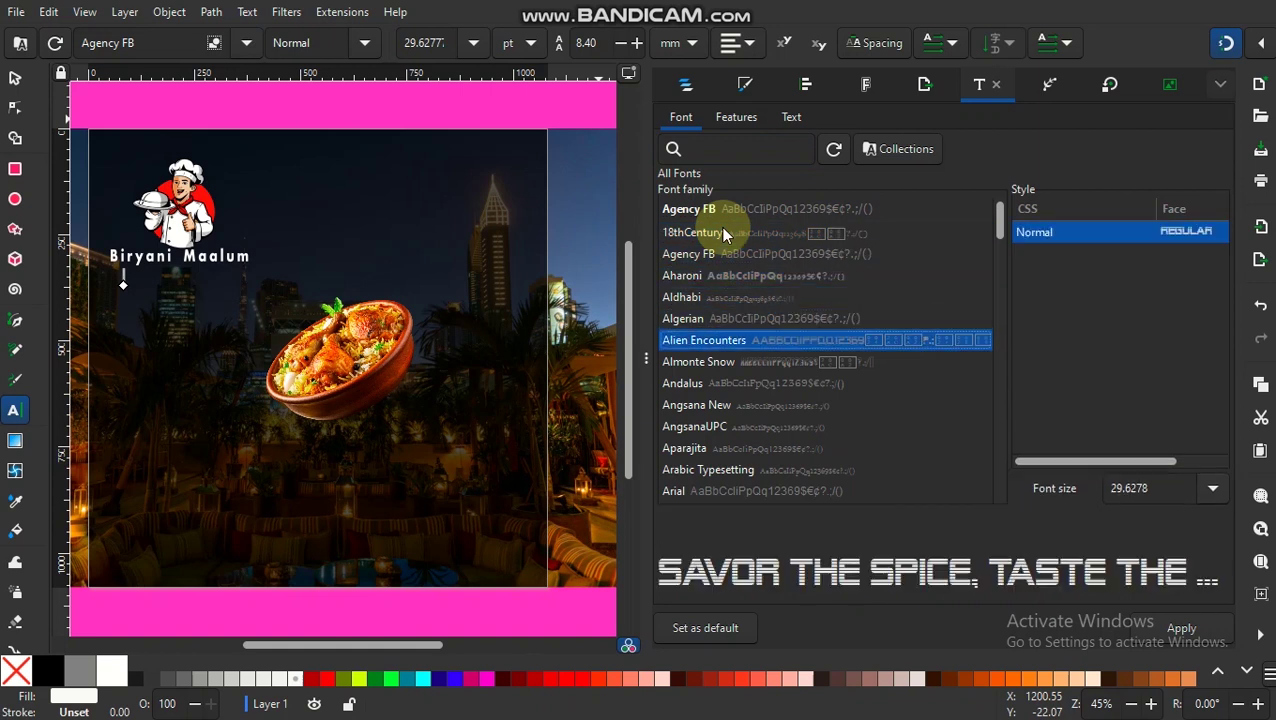
key(Down)
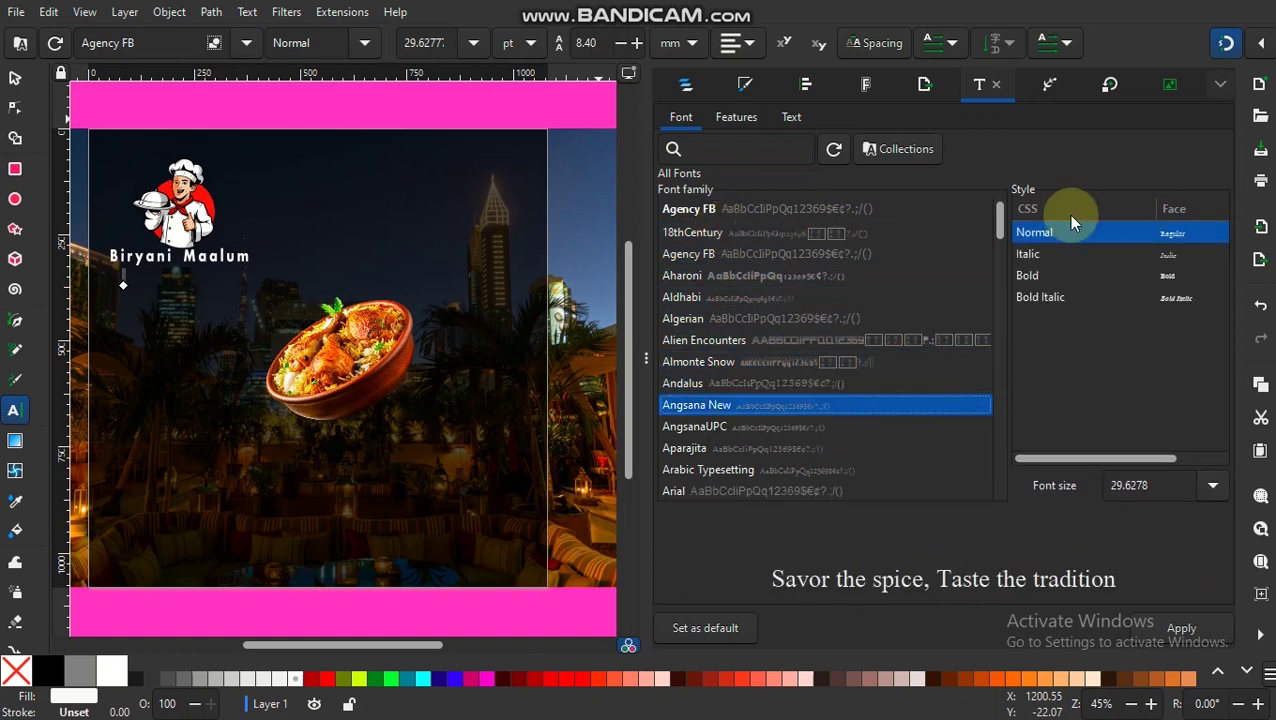
click(1050, 254)
click(1066, 298)
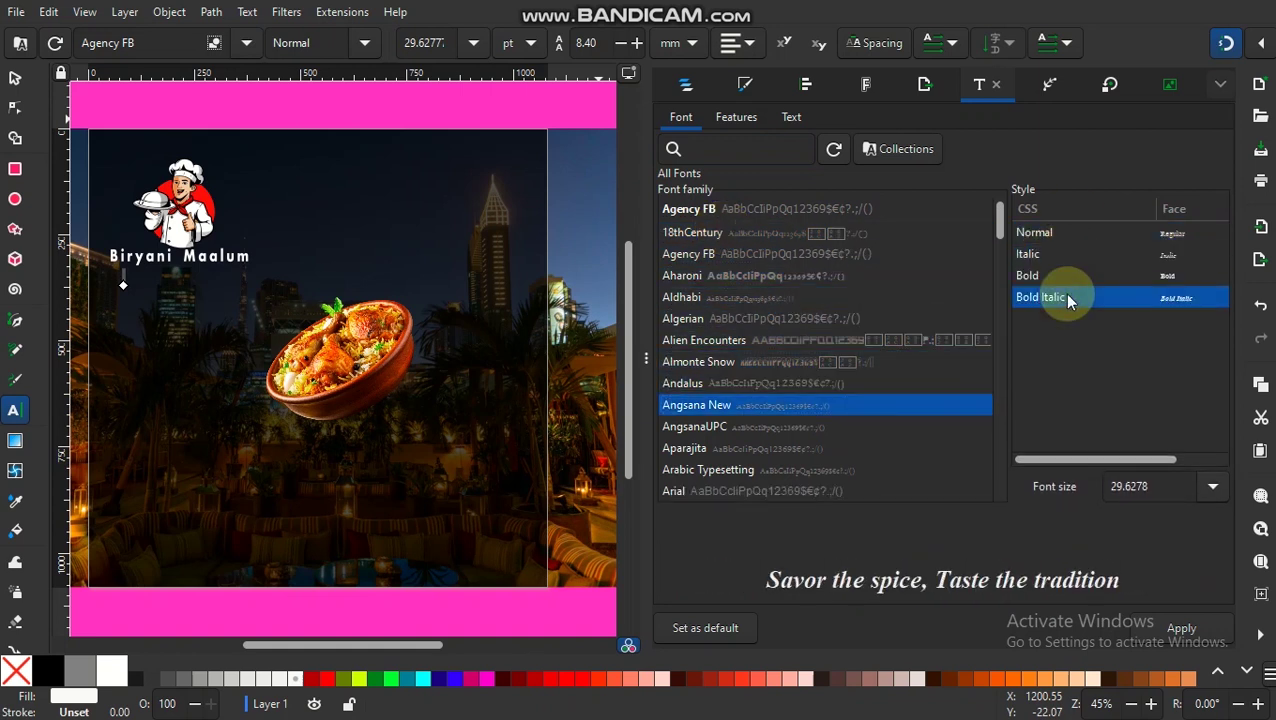
click(1195, 626)
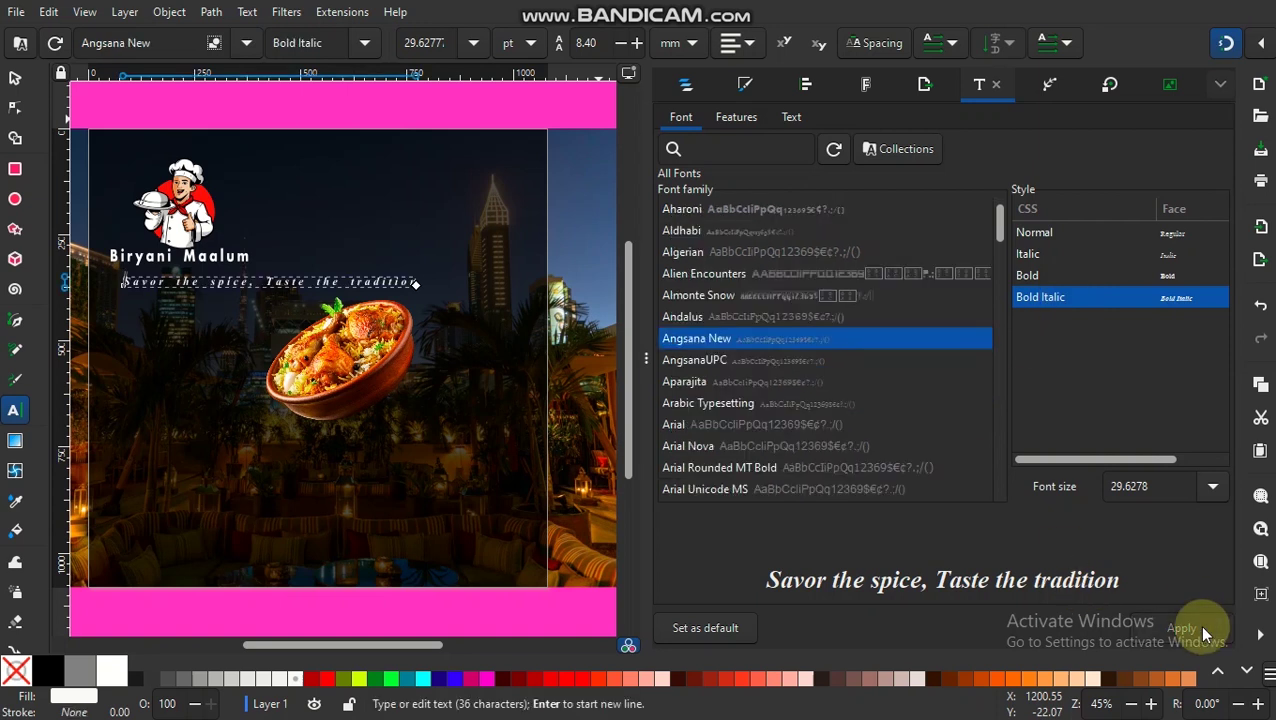
Shrink the tagline to about 293 px wide and move it under Biryani Maalum
click(14, 78)
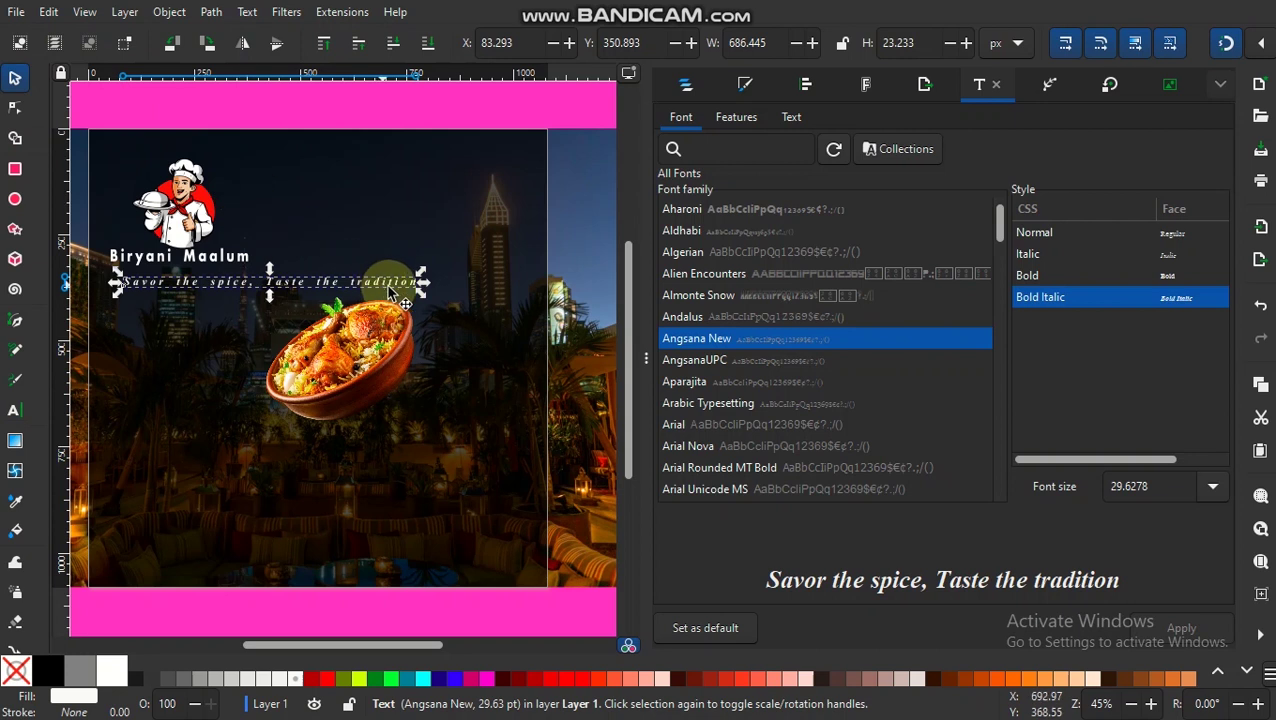
drag(420, 296, 313, 302)
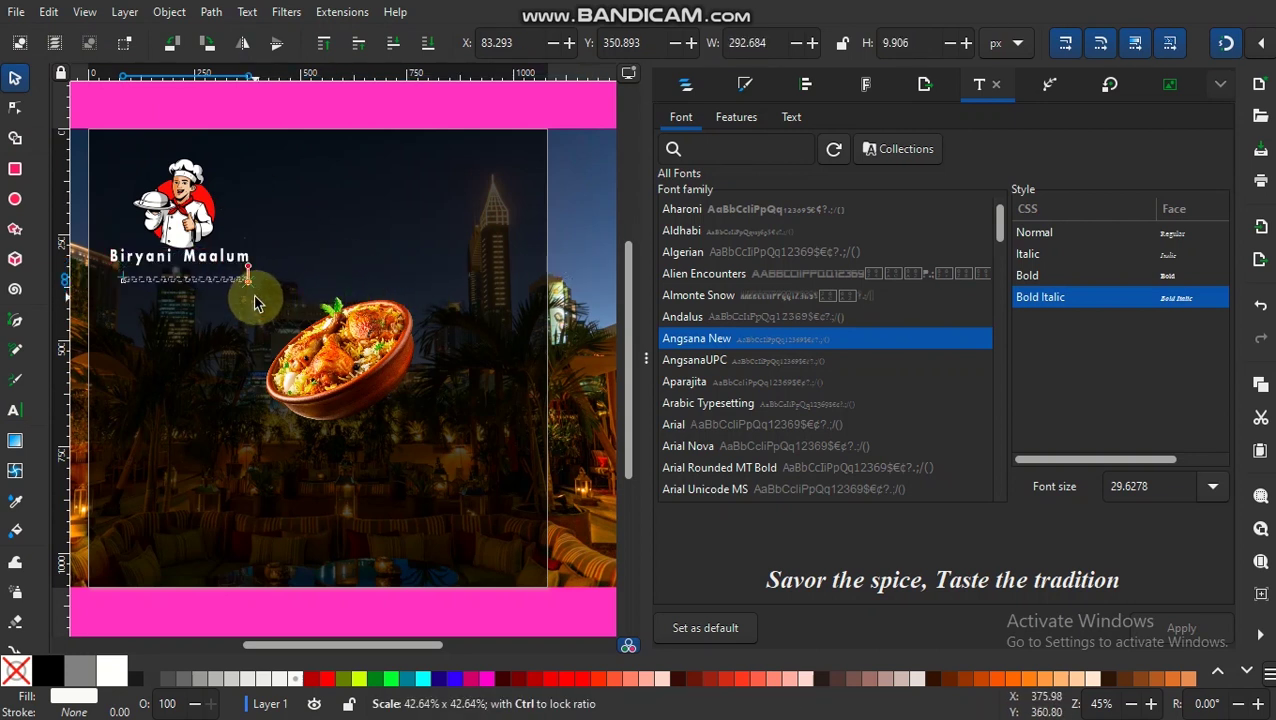
drag(313, 302, 256, 302)
click(646, 357)
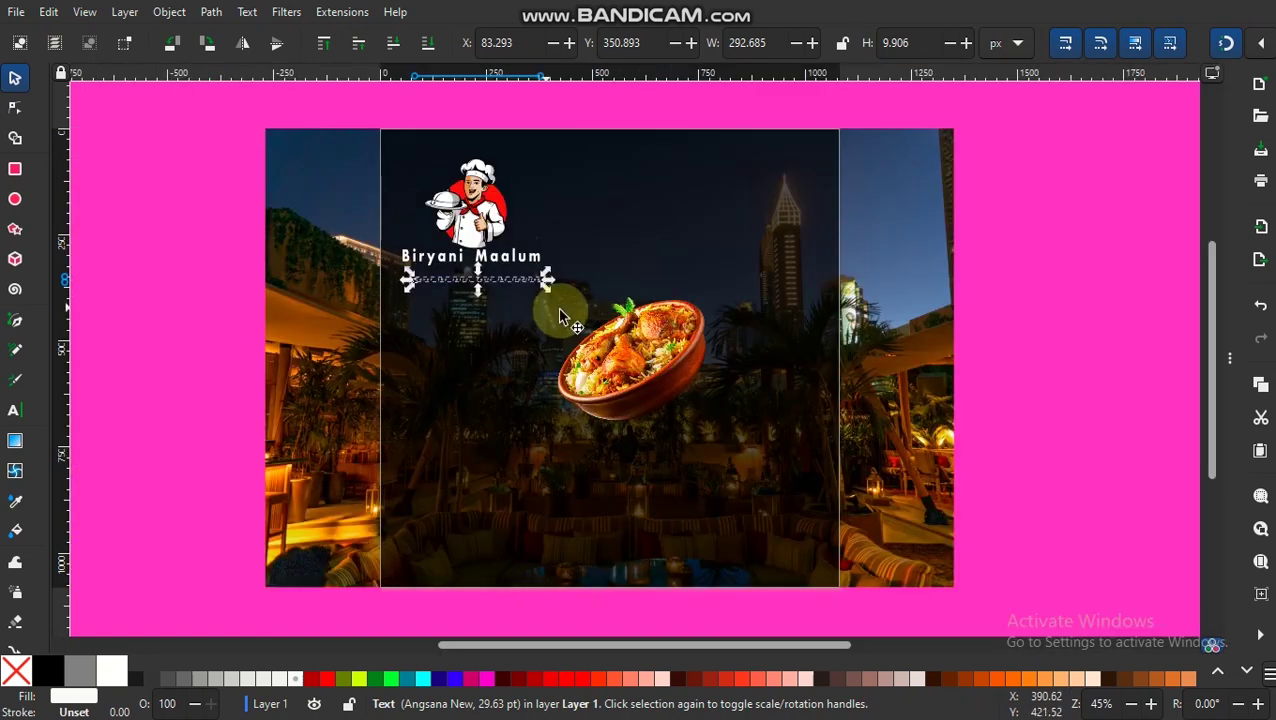
key(plus)
drag(439, 254, 408, 240)
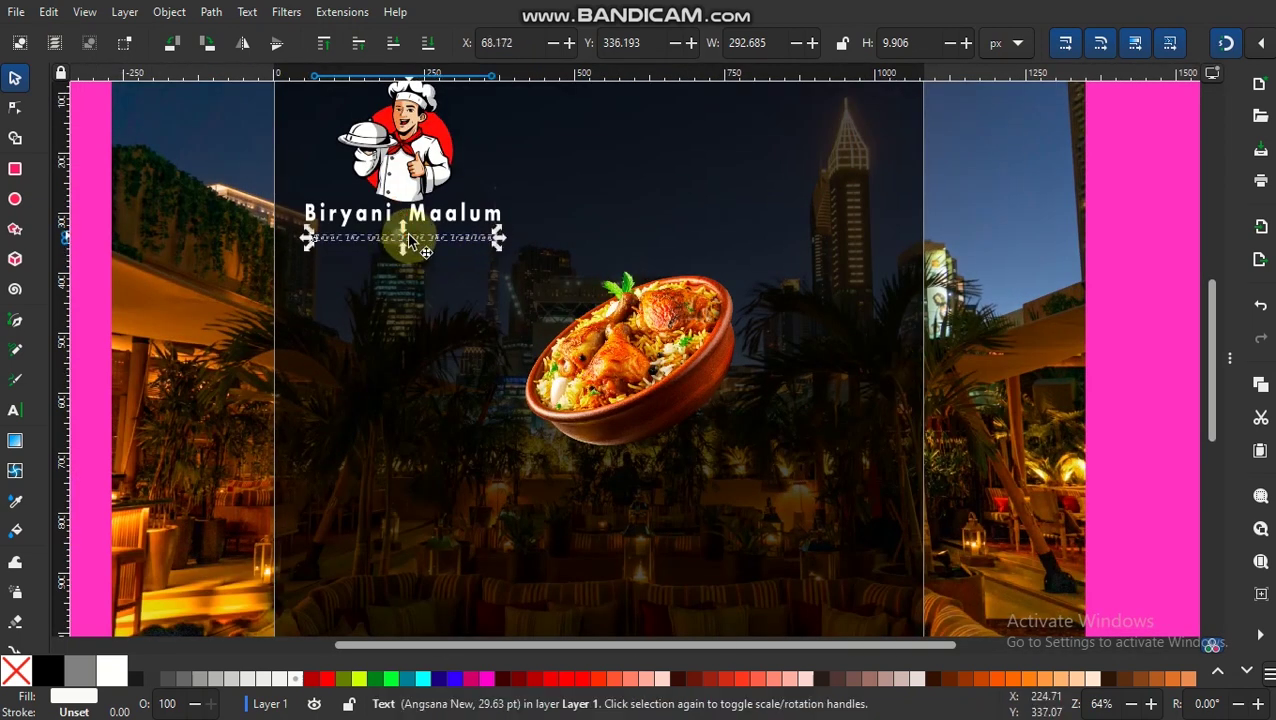
Change the tagline to Arial Nova Bold Italic and nudge it left under the title
click(247, 11)
click(285, 38)
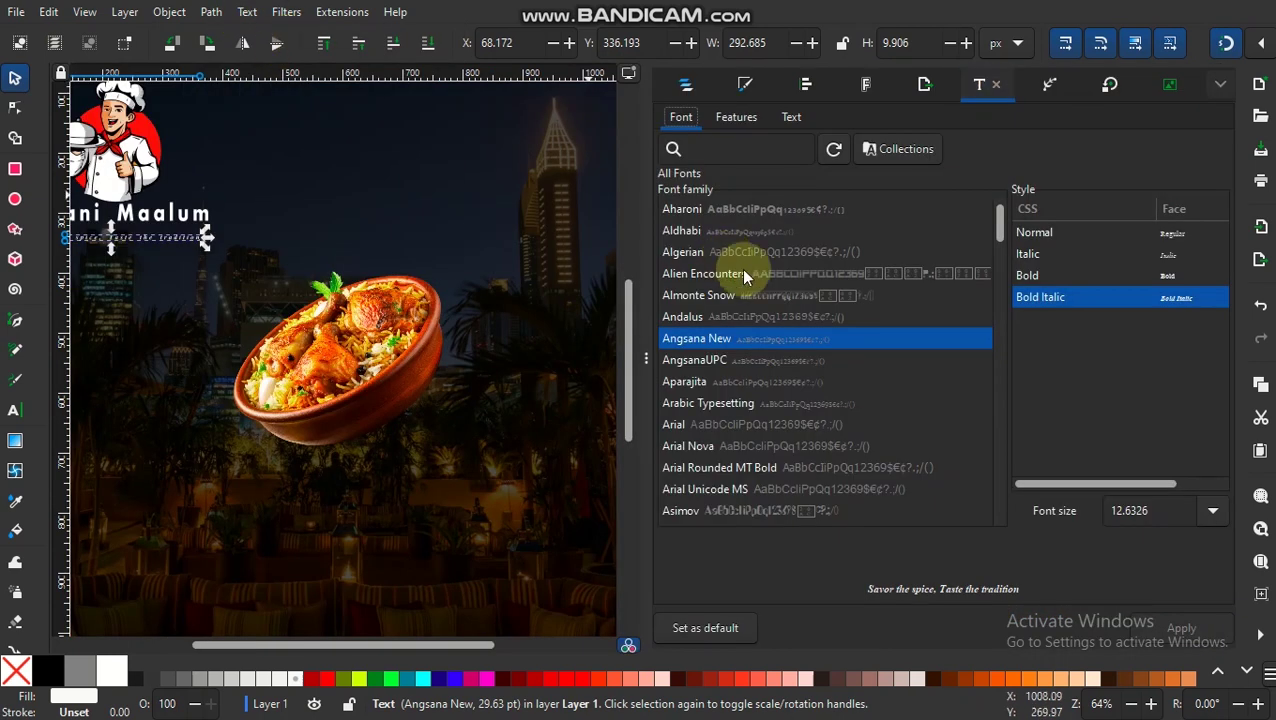
key(Down)
key(Down)
key(Down)
key(Down)
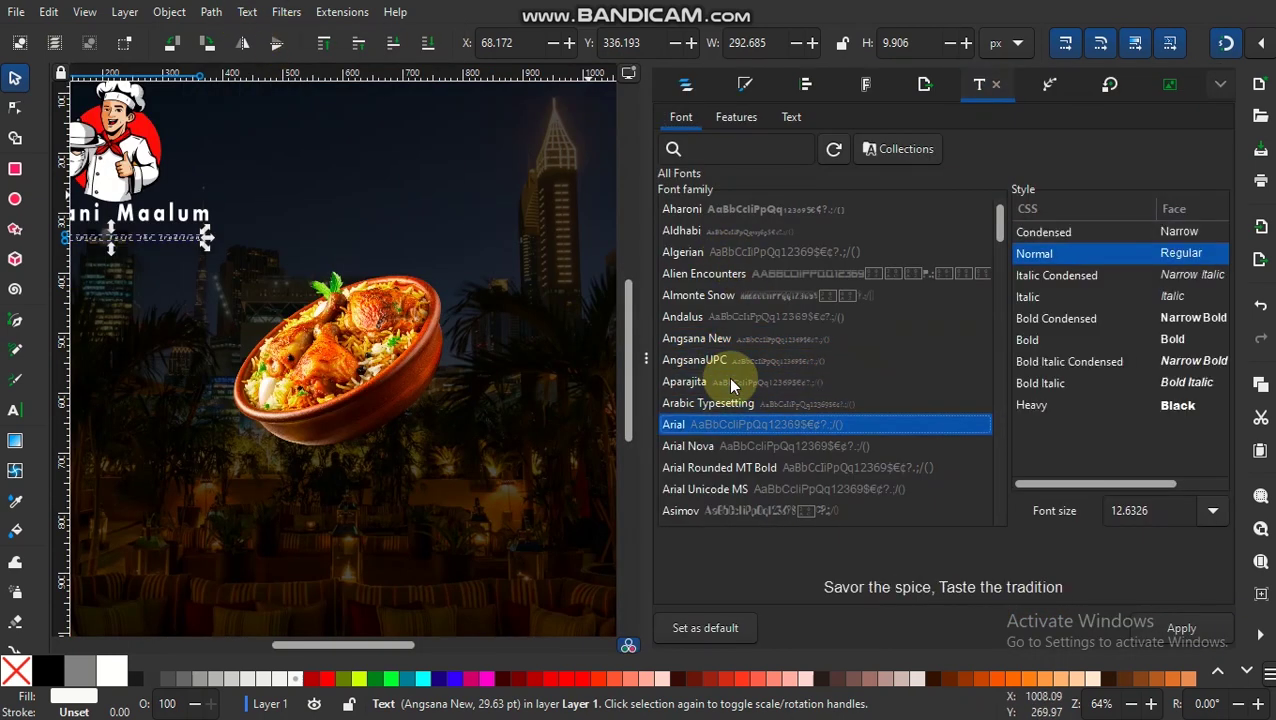
key(Down)
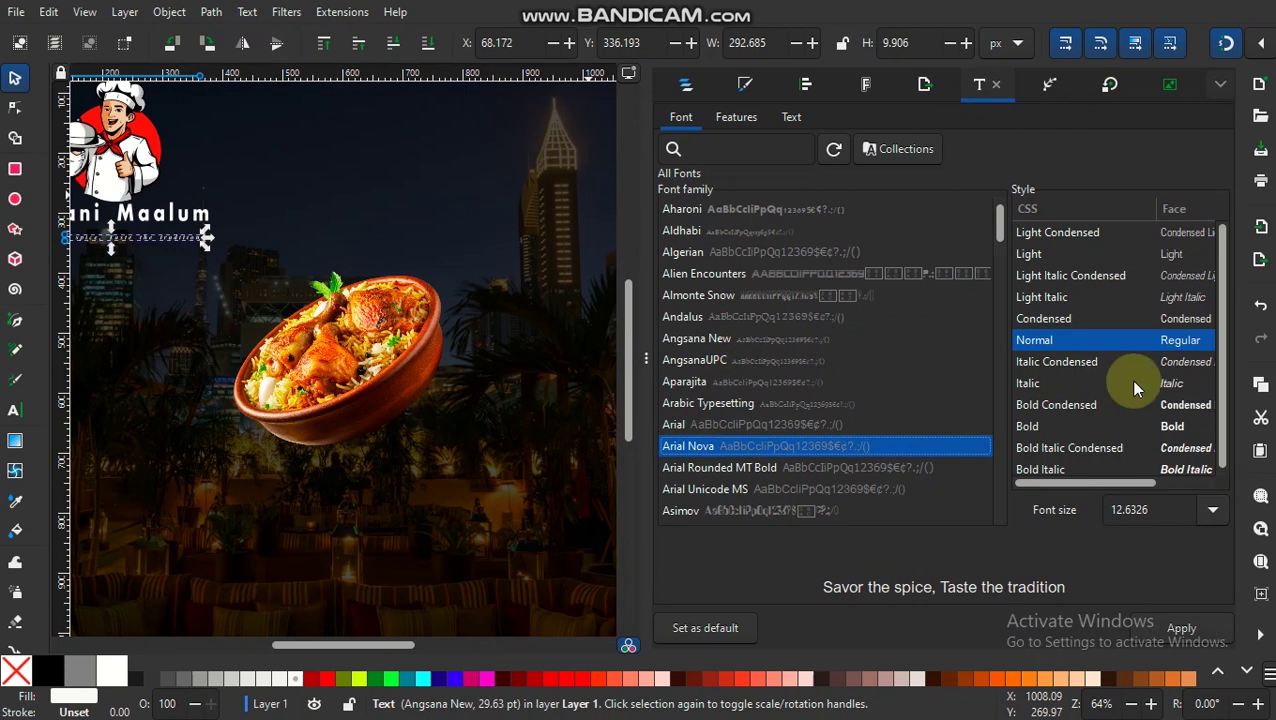
click(1090, 463)
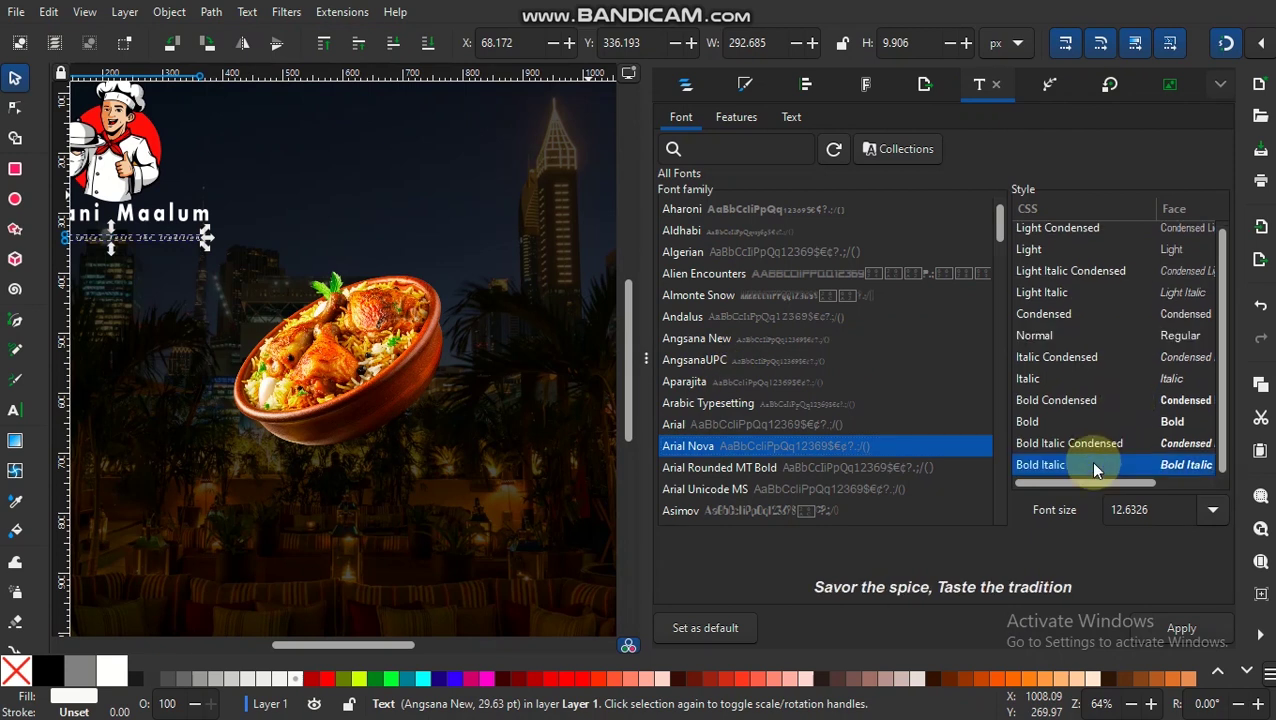
click(1188, 628)
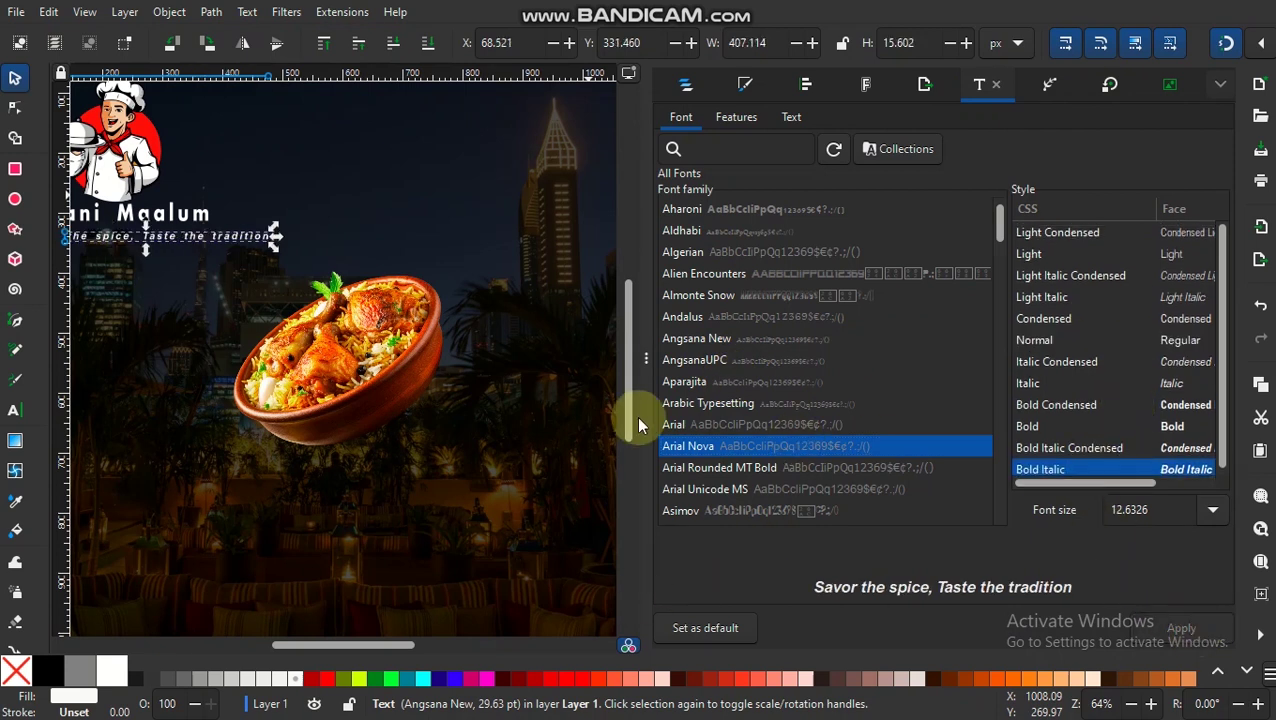
click(645, 367)
drag(466, 244, 441, 240)
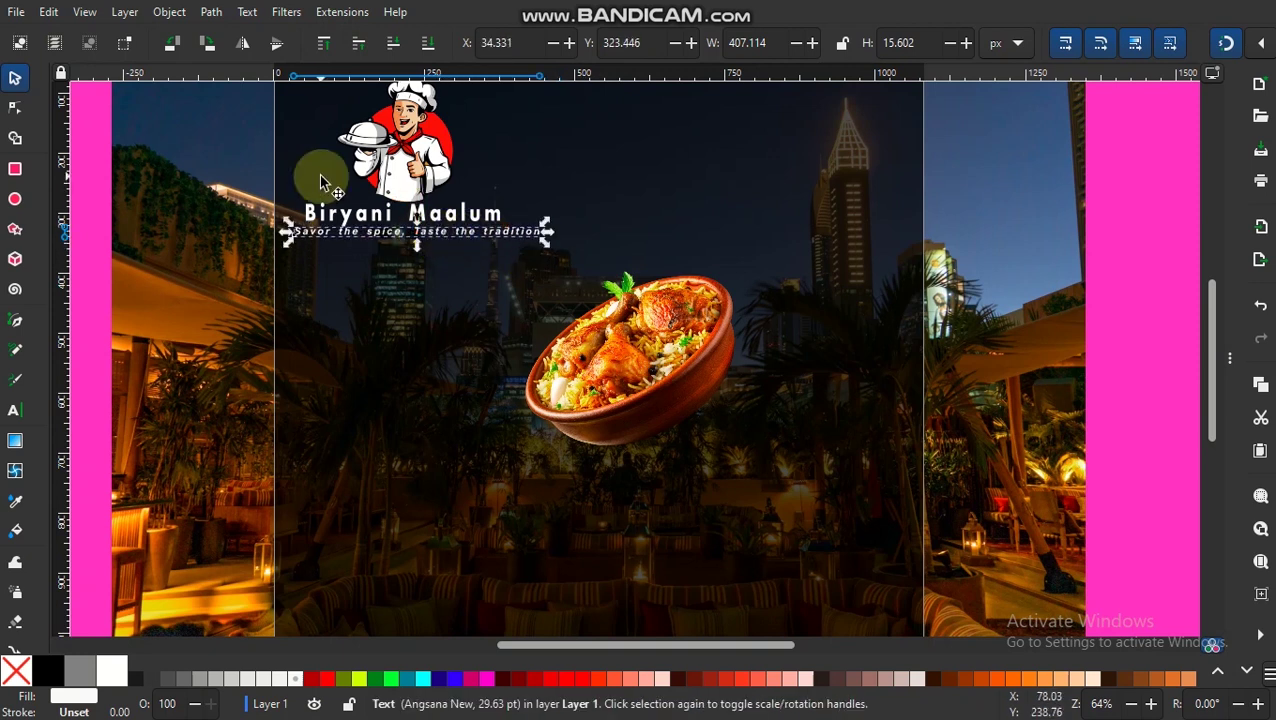
Fill the tagline with golden yellow (ffbb00ff)
click(124, 12)
click(138, 36)
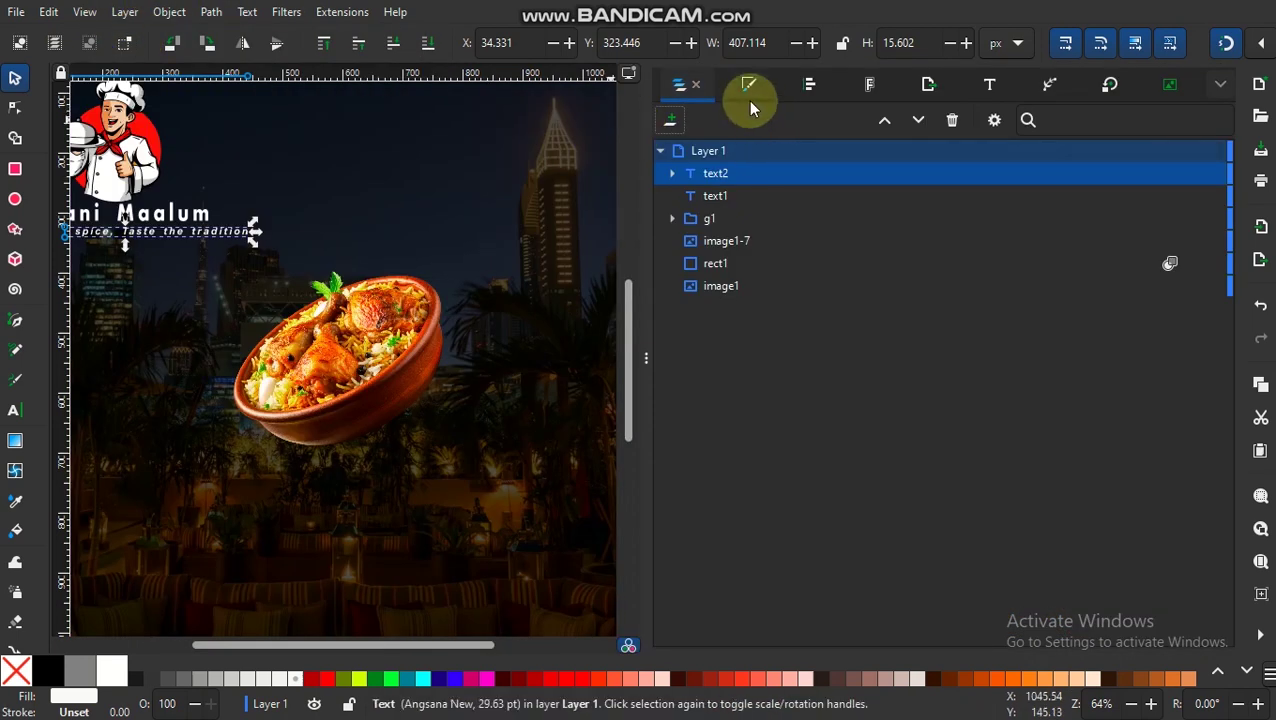
click(740, 86)
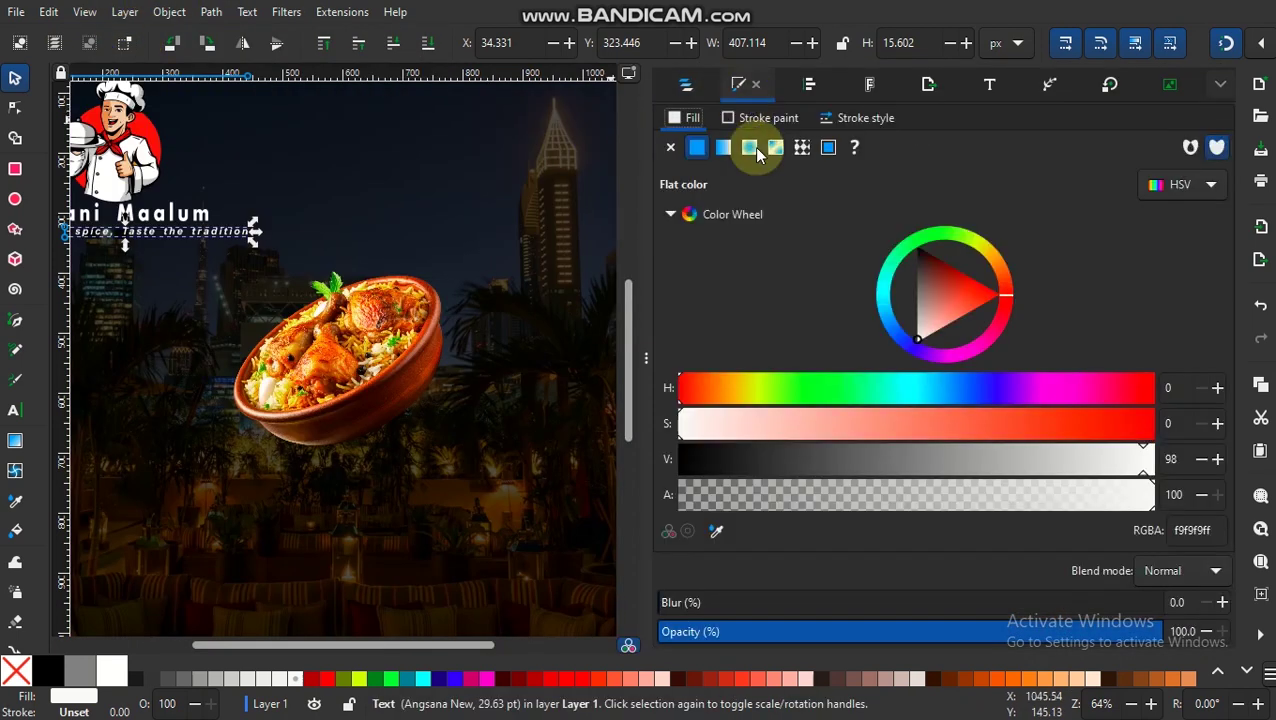
click(988, 258)
click(985, 268)
click(975, 261)
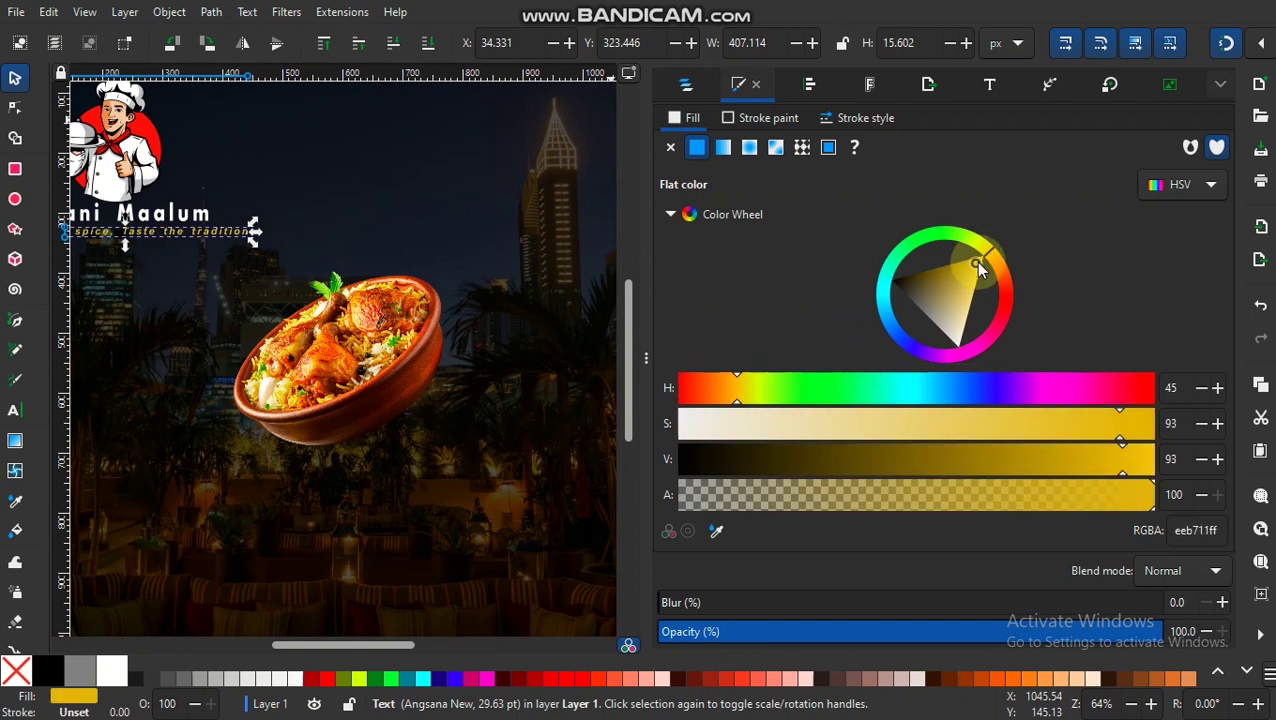
click(973, 244)
click(735, 400)
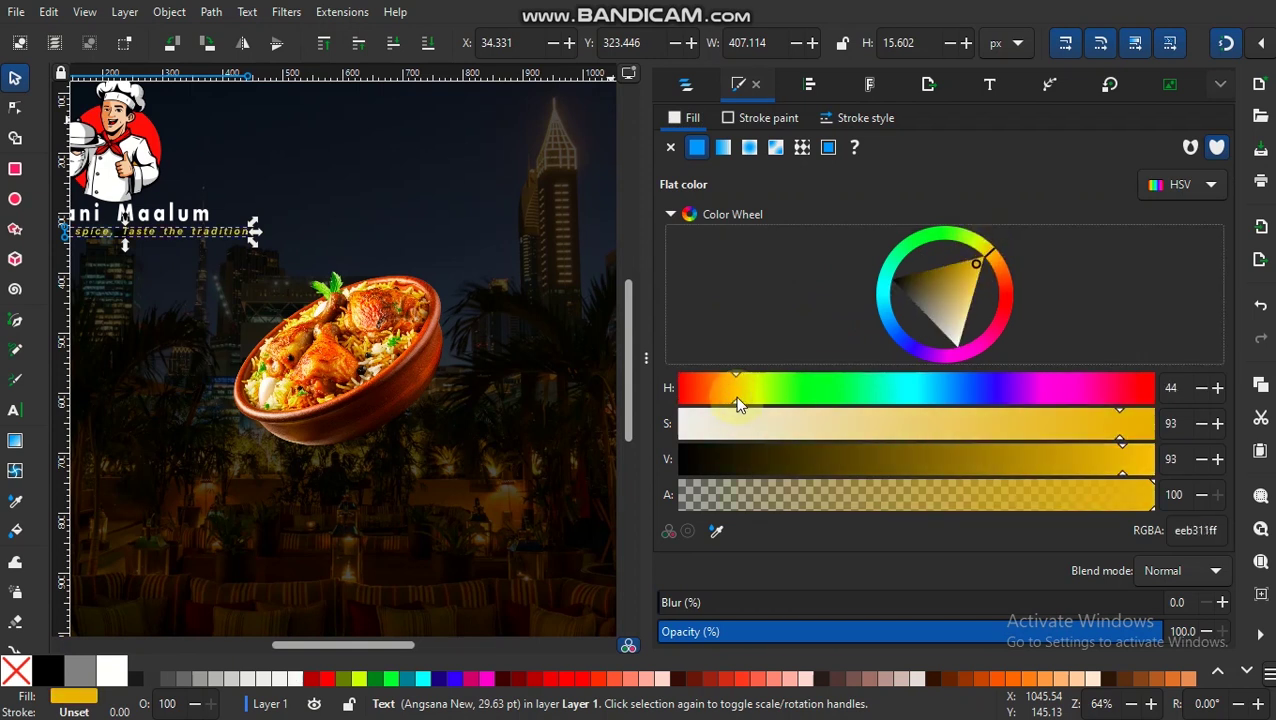
mouse_move(1122, 473)
mouse_down()
mouse_move(1150, 469)
mouse_move(1165, 436)
mouse_up()
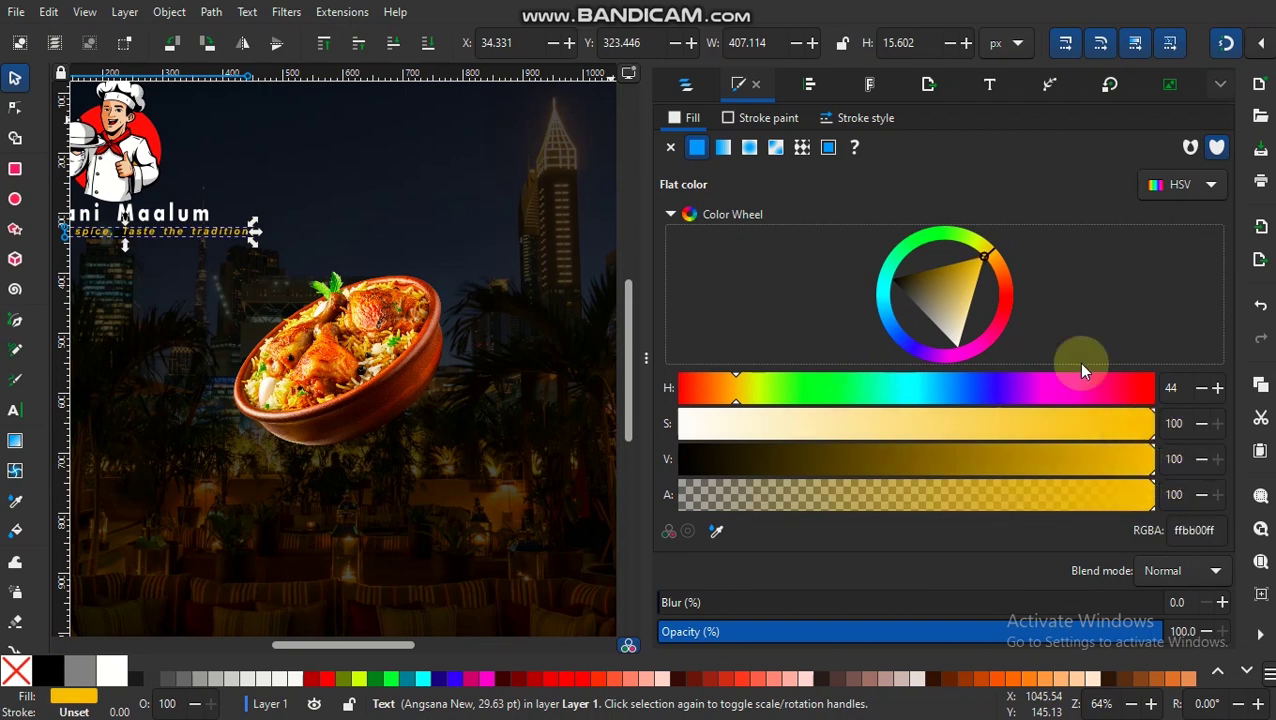
Try Hard Light blending on the tagline, revert to Normal, and close Fill and Stroke
click(1214, 570)
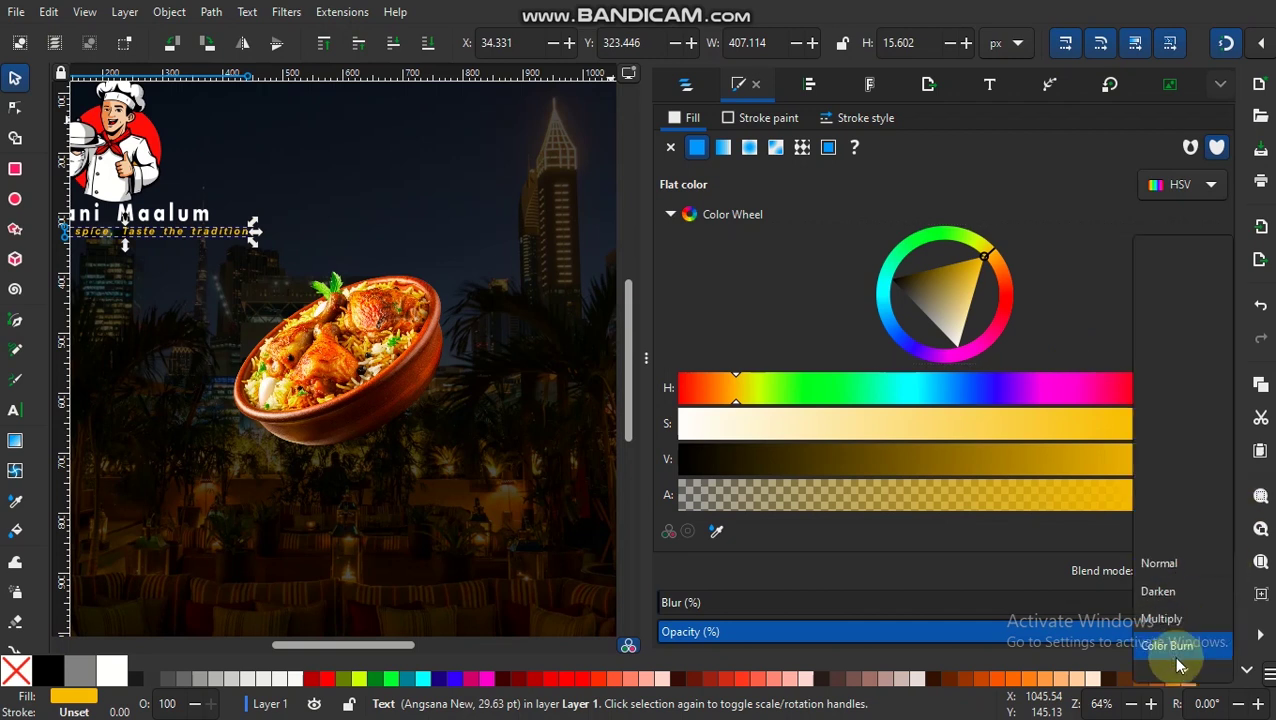
click(1165, 612)
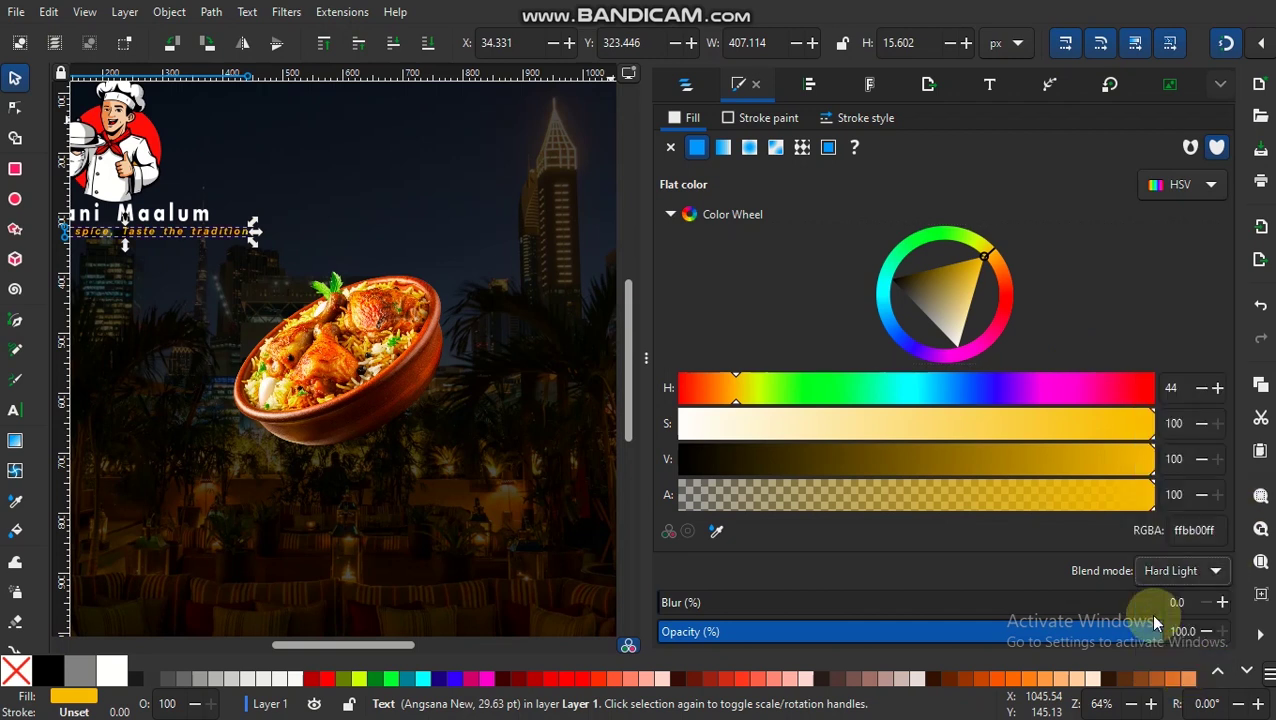
click(1213, 578)
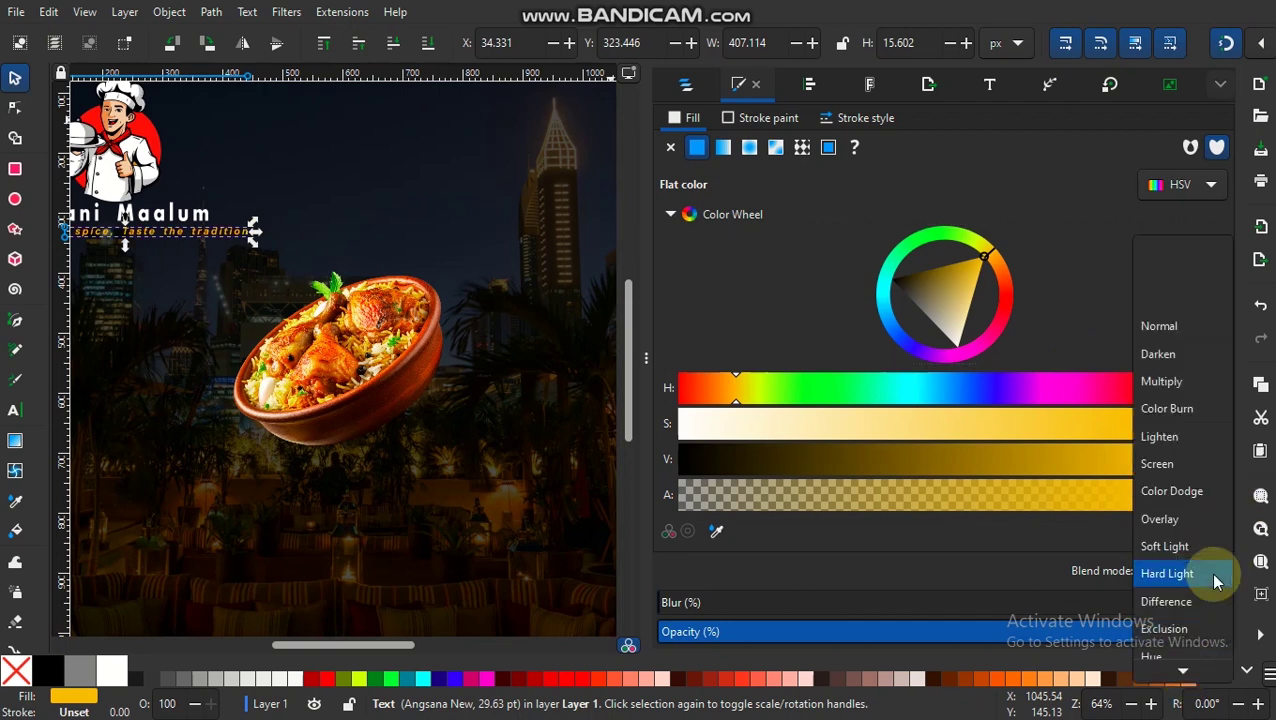
click(1167, 328)
click(649, 353)
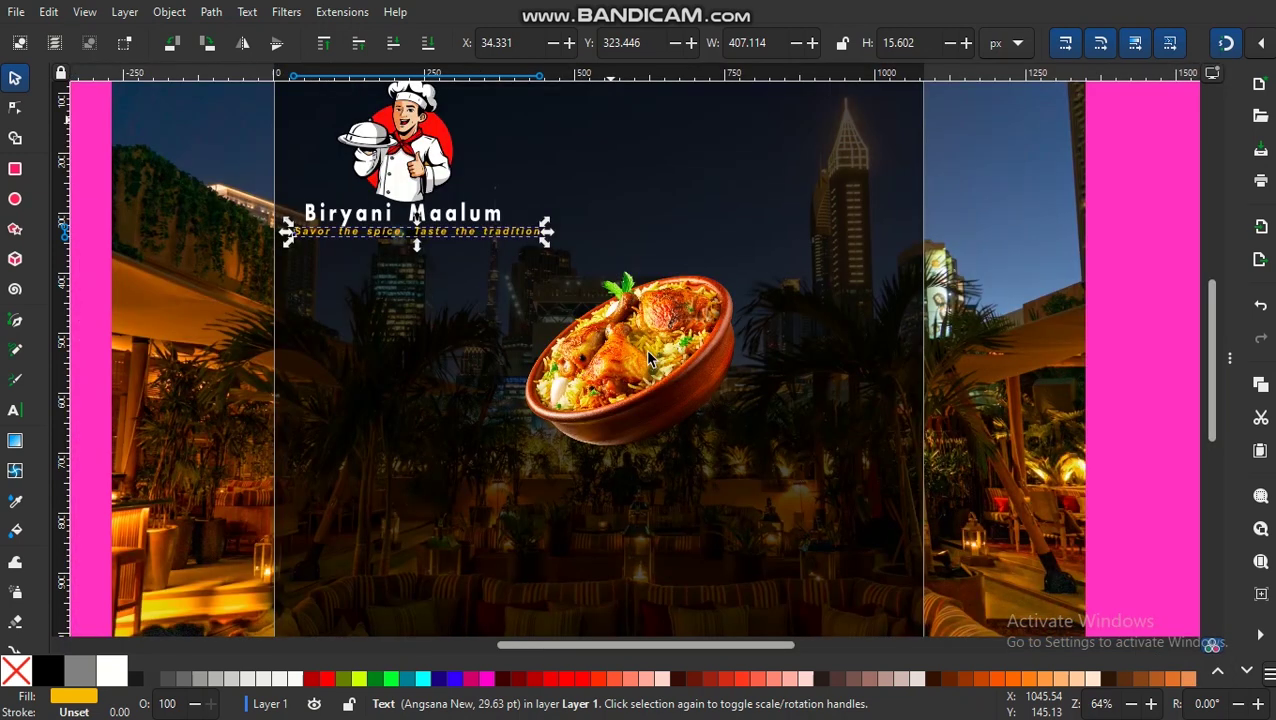
Move the Biryani Maalum title beside the chef logo with the tagline beneath it
click(460, 213)
drag(471, 210, 619, 129)
drag(455, 240, 645, 165)
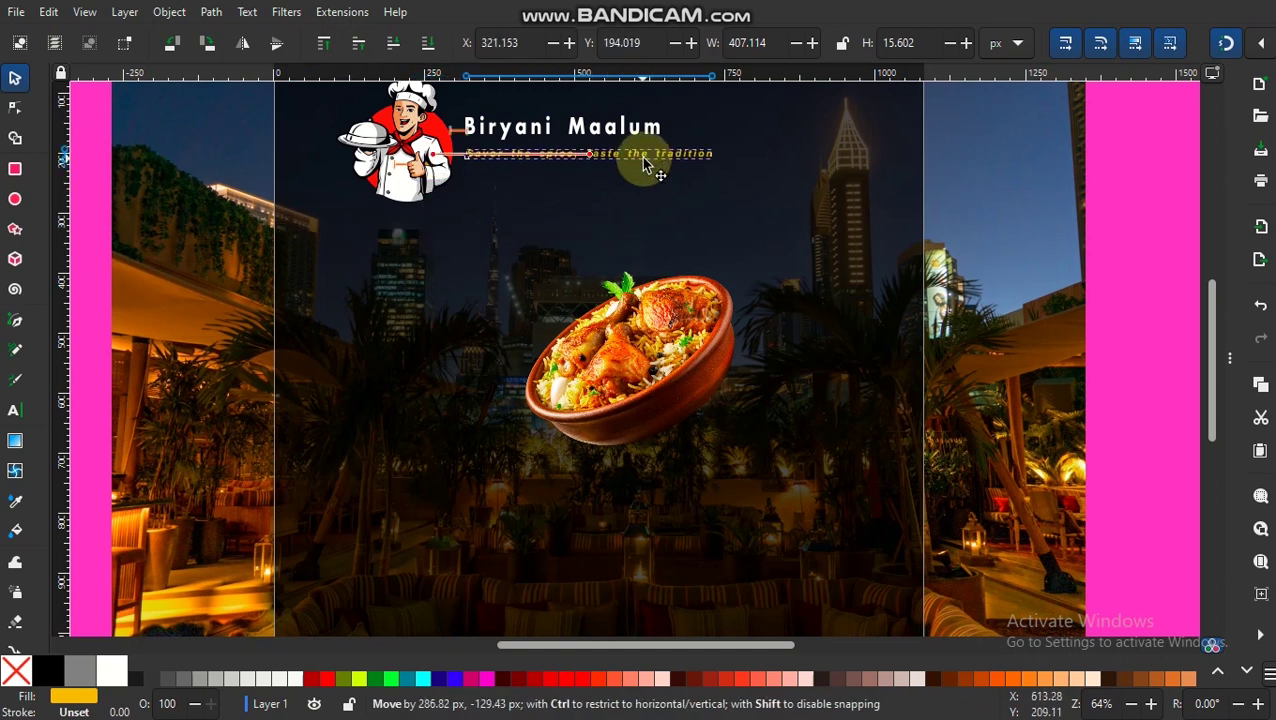
mouse_move(645, 167)
mouse_down()
mouse_move(638, 158)
mouse_move(587, 181)
mouse_up()
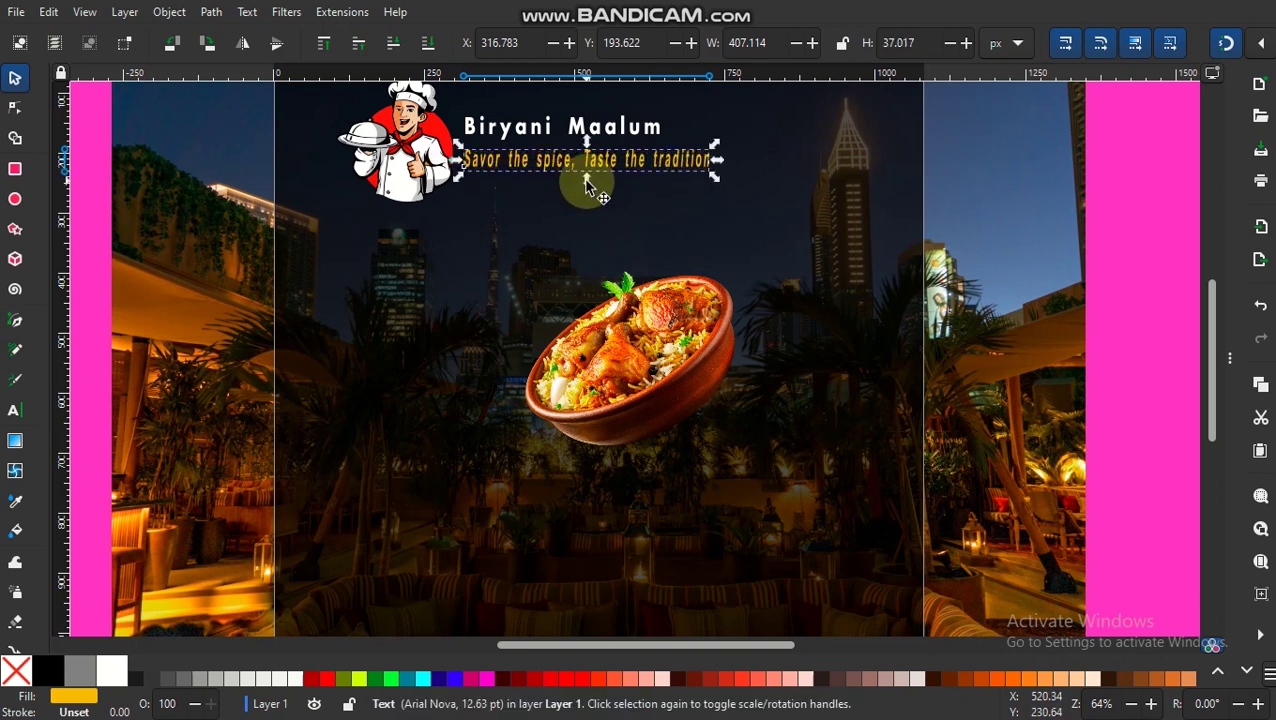
Widen the tagline slightly to 413.007 × 15.827 px under the title
key(ctrl+z)
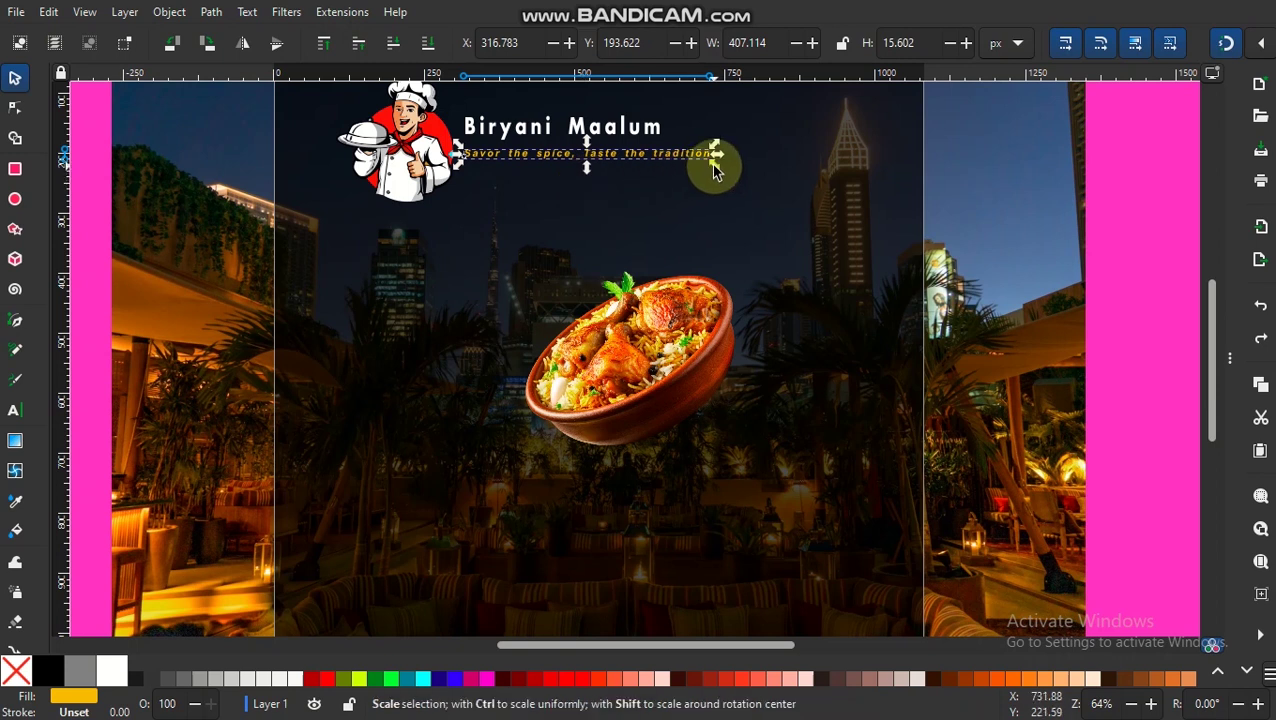
drag(714, 168, 725, 190)
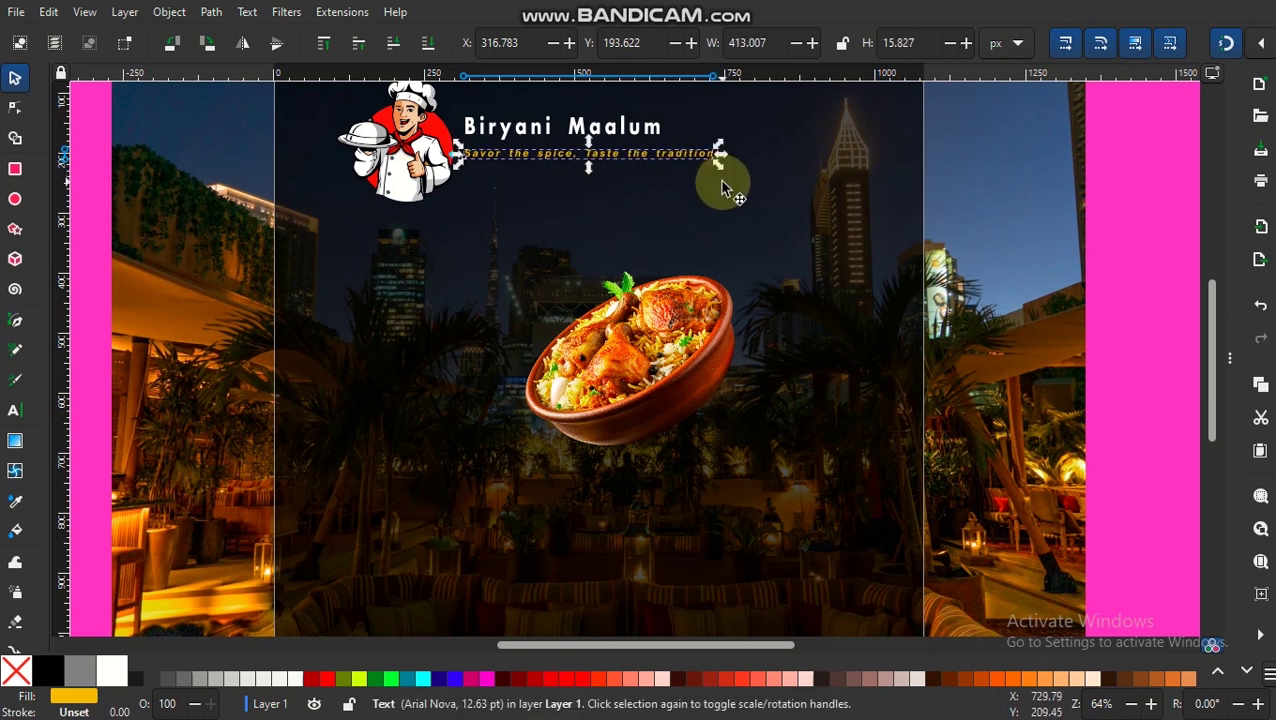
click(691, 43)
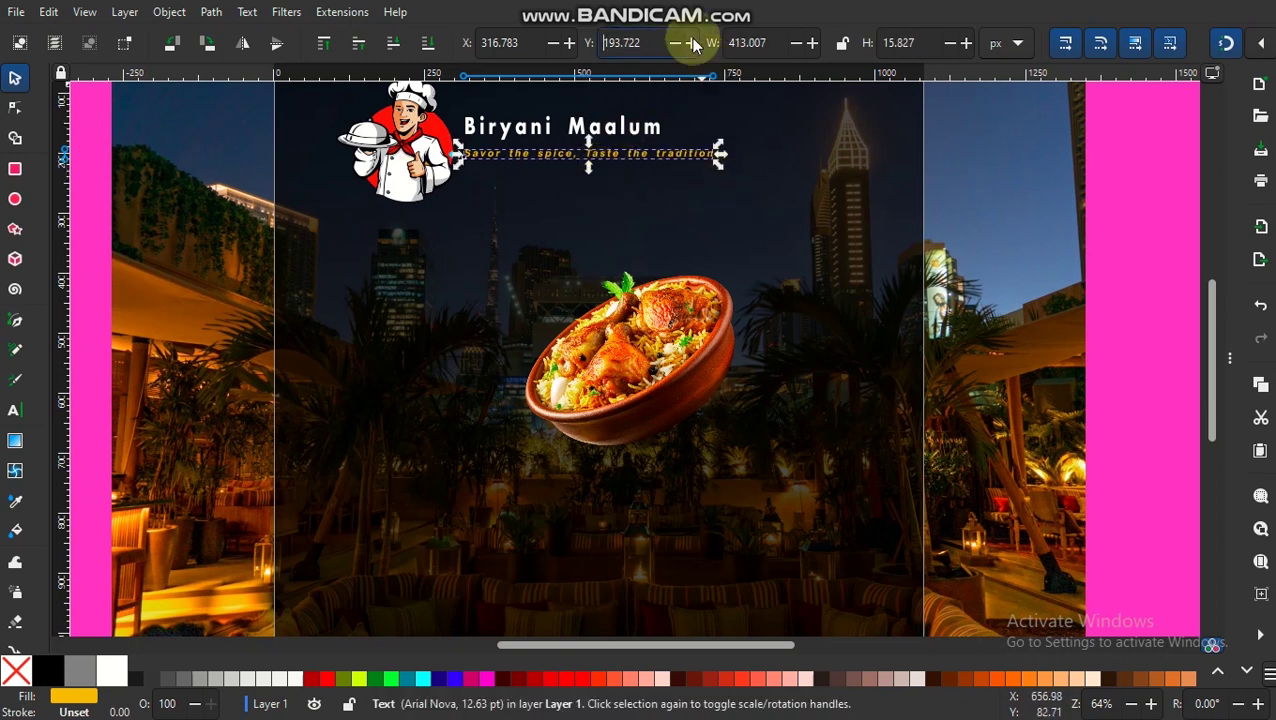
click(692, 43)
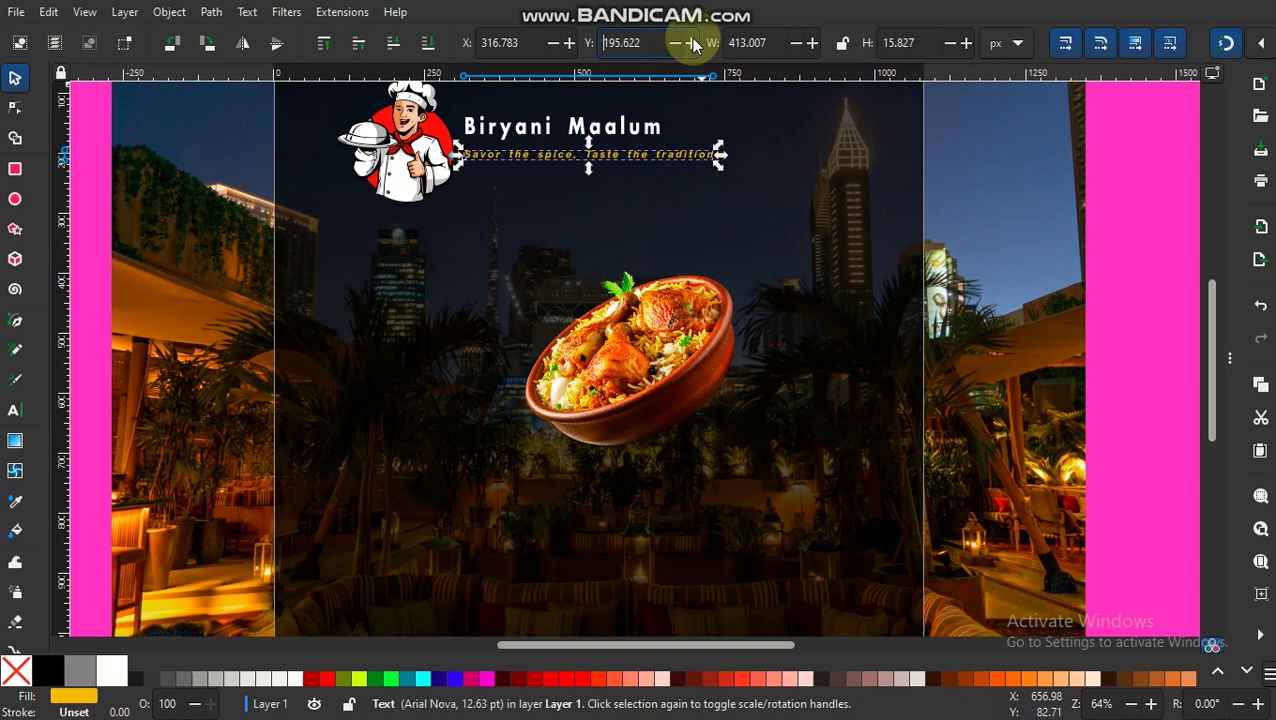
key(ctrl+z)
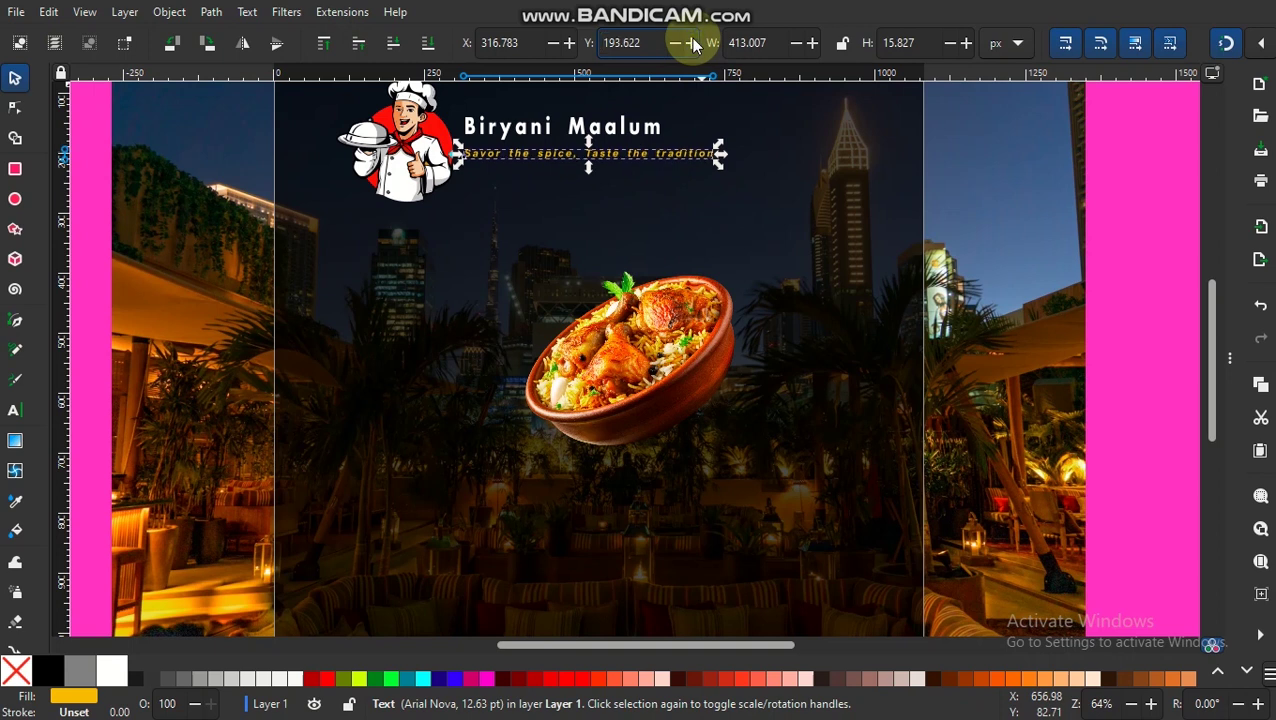
Check the tagline's font features, then scale the title up to about 338.7 × 42.3 px
click(247, 12)
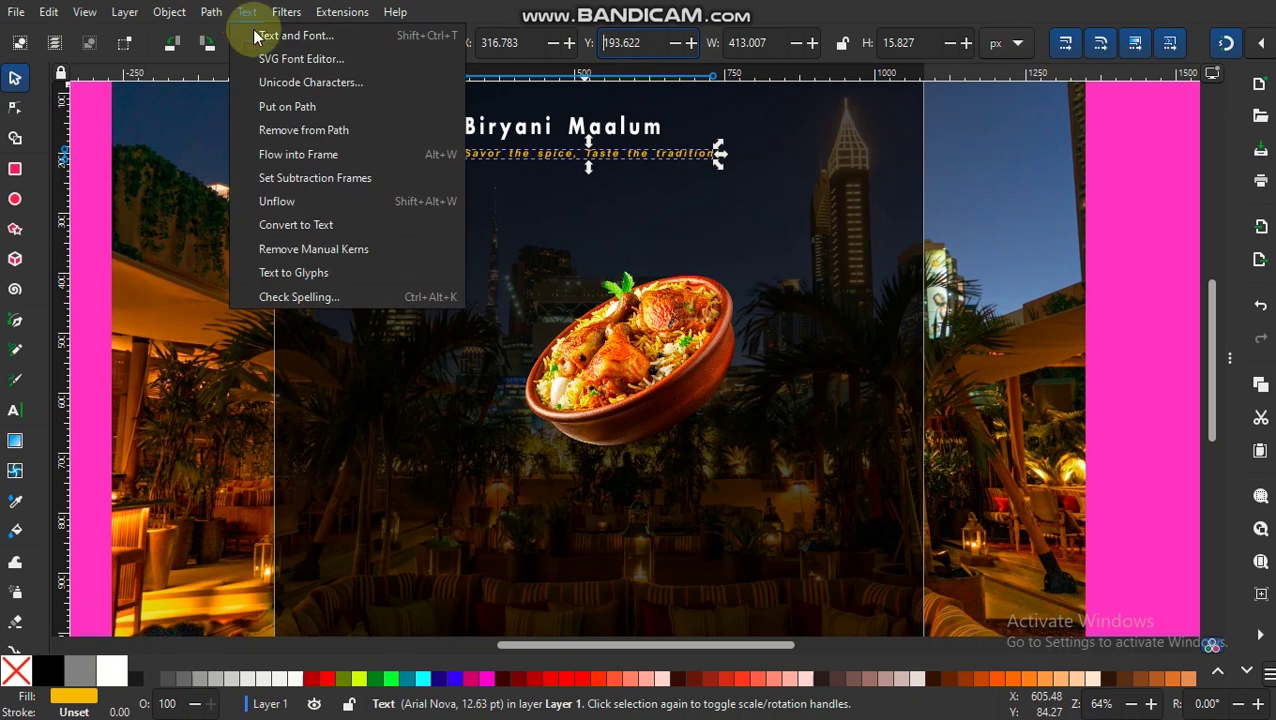
click(255, 37)
click(740, 118)
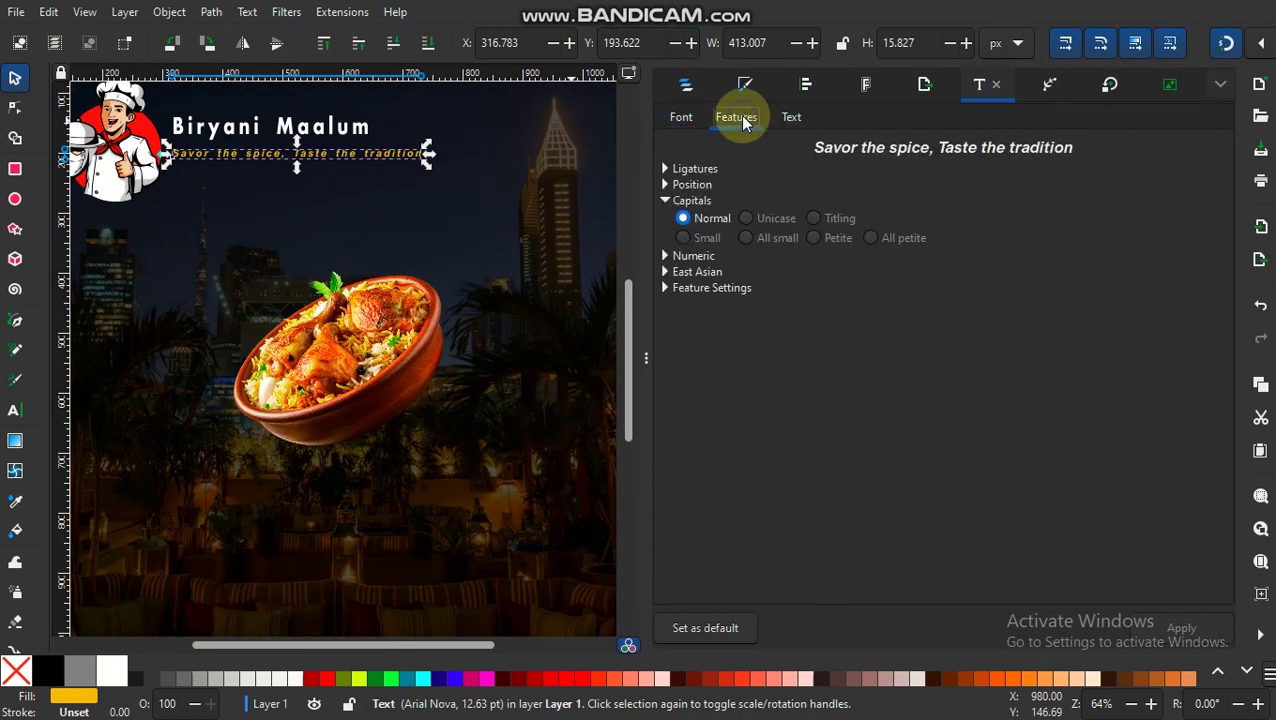
click(665, 185)
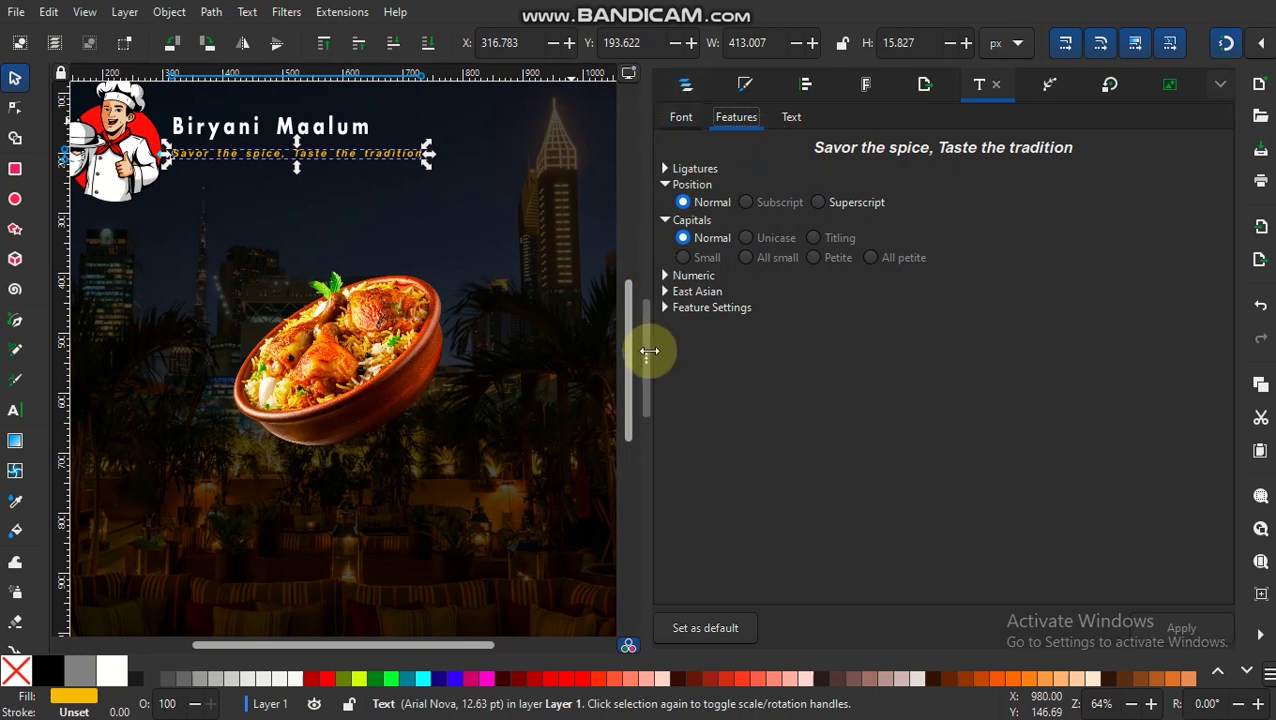
click(649, 351)
click(541, 128)
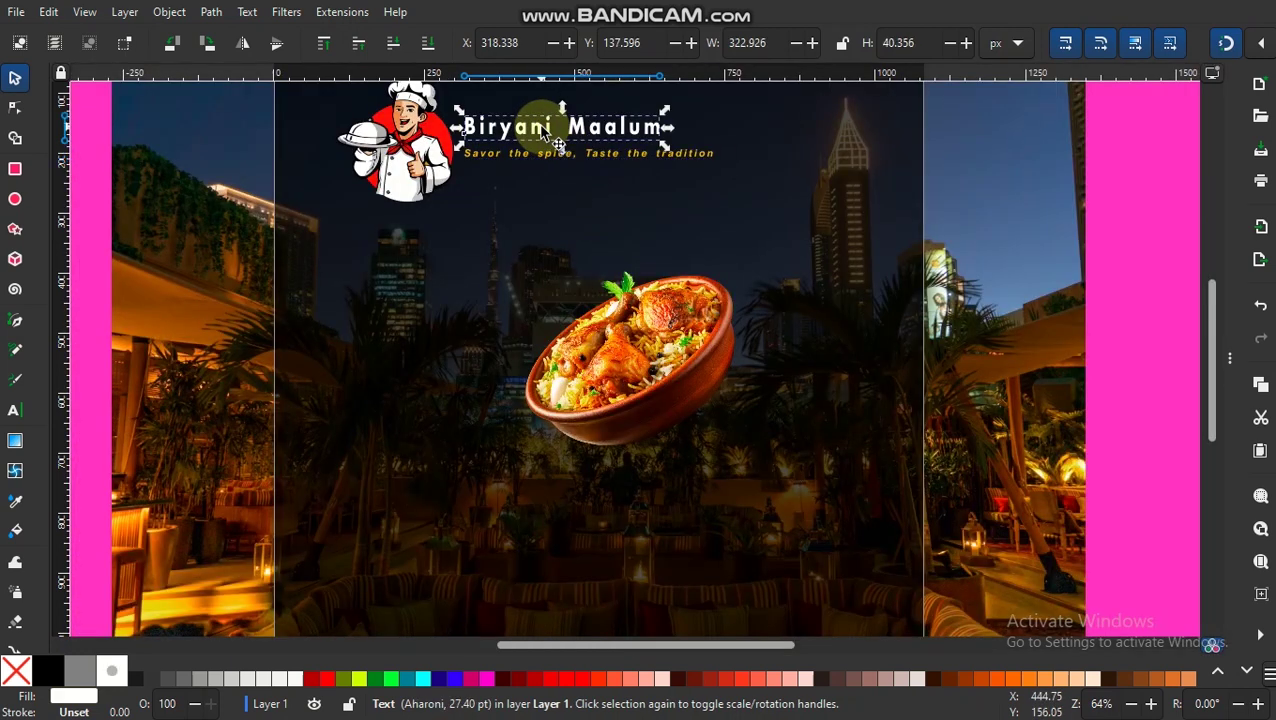
drag(664, 108, 677, 106)
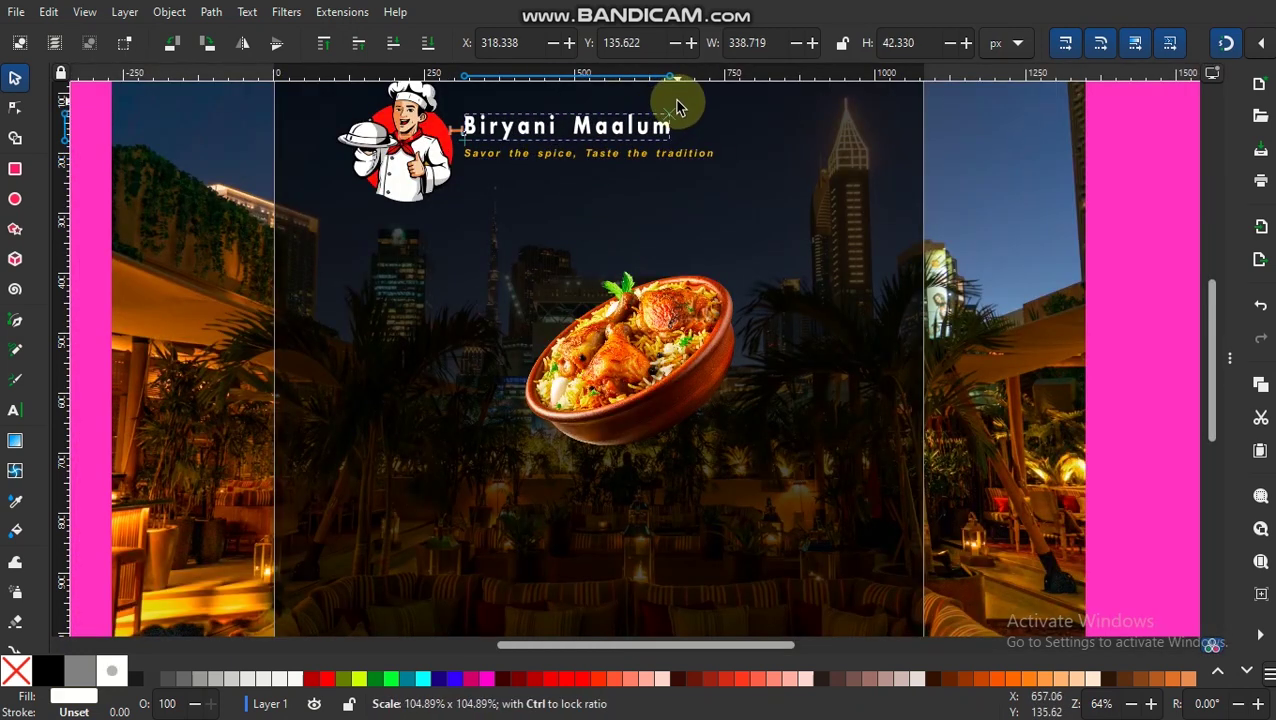
Nudge the Biryani Maalum title right and up, then select the tagline
drag(576, 128, 592, 129)
click(500, 235)
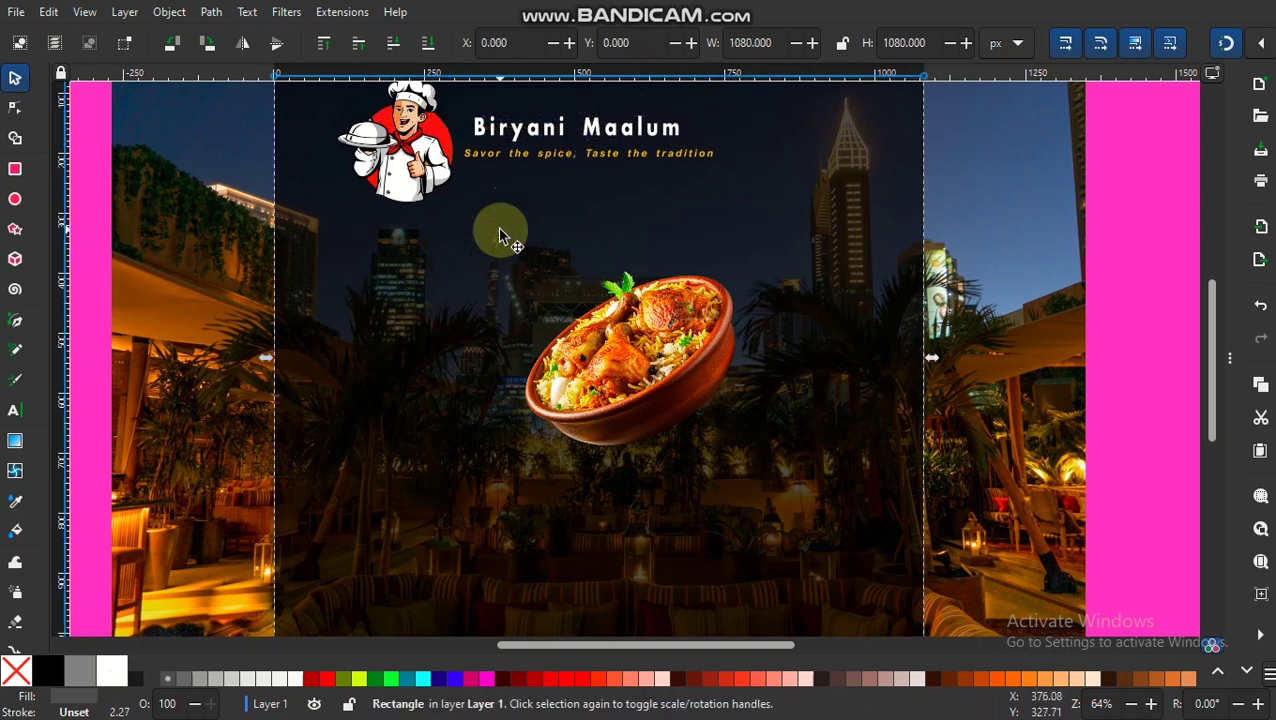
click(584, 153)
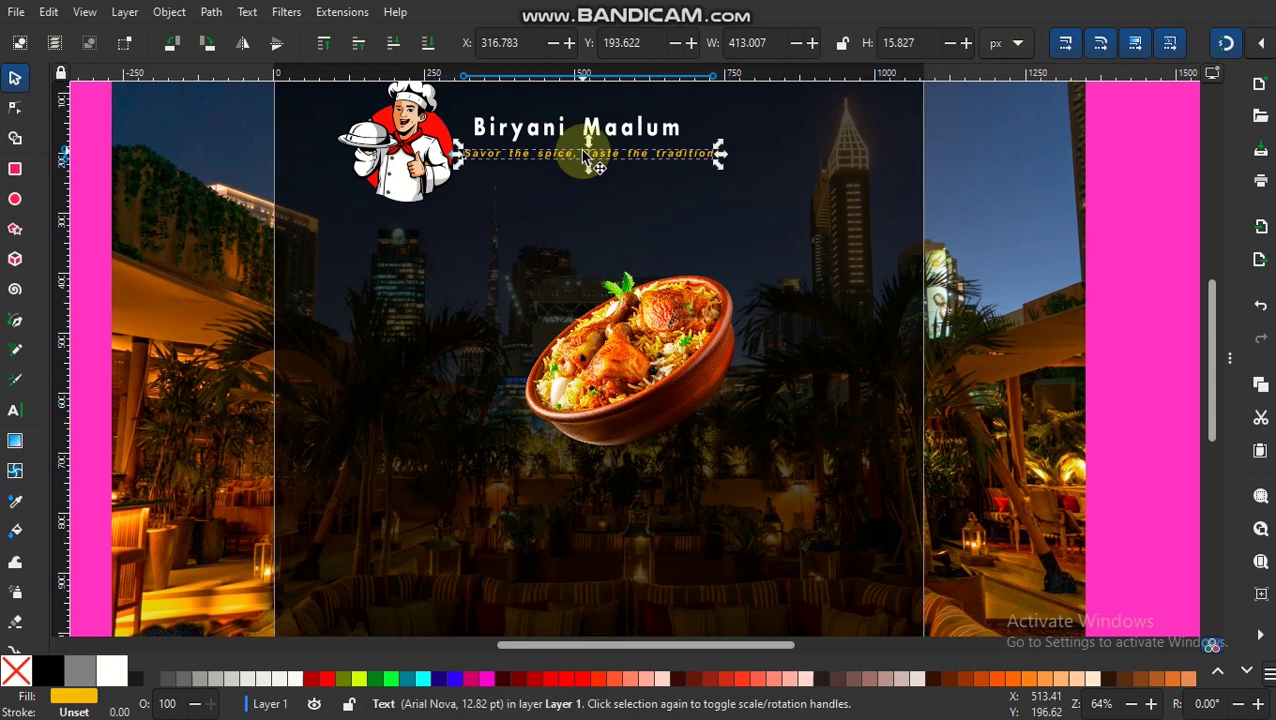
Tighten the tagline's word spacing to 1.03 in the Spacing settings
click(15, 410)
click(494, 157)
key(ctrl+a)
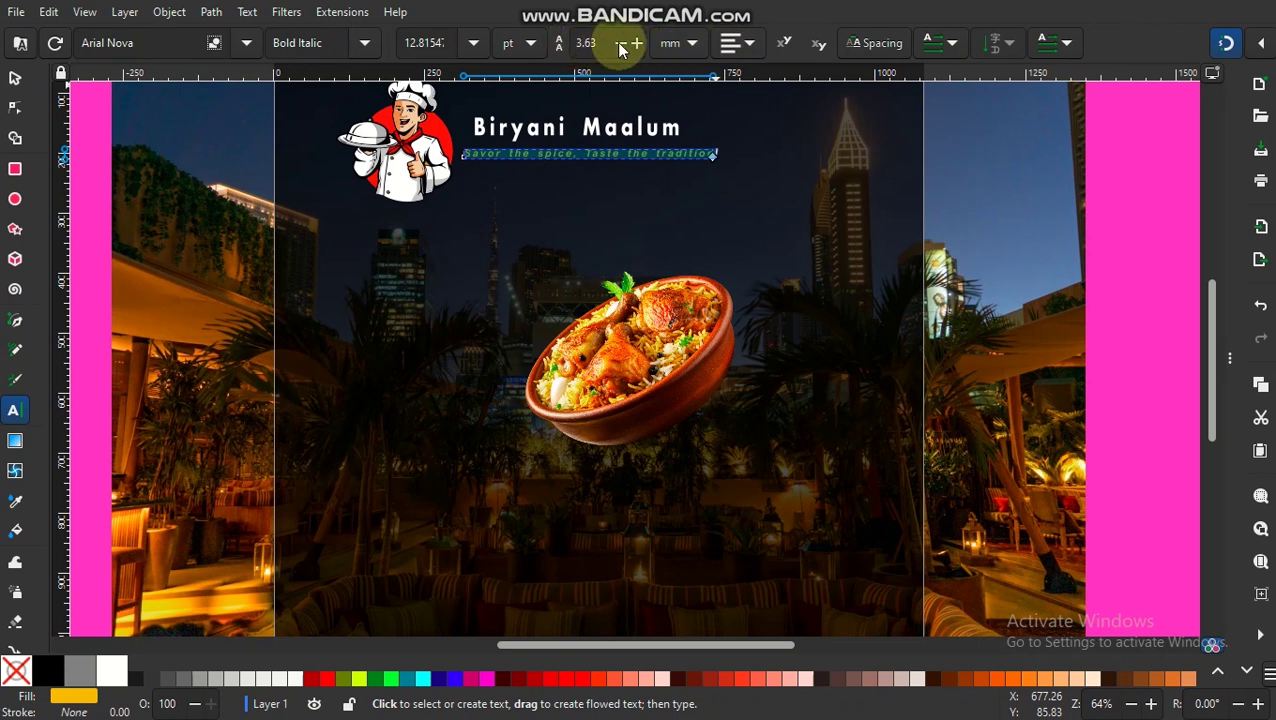
click(856, 44)
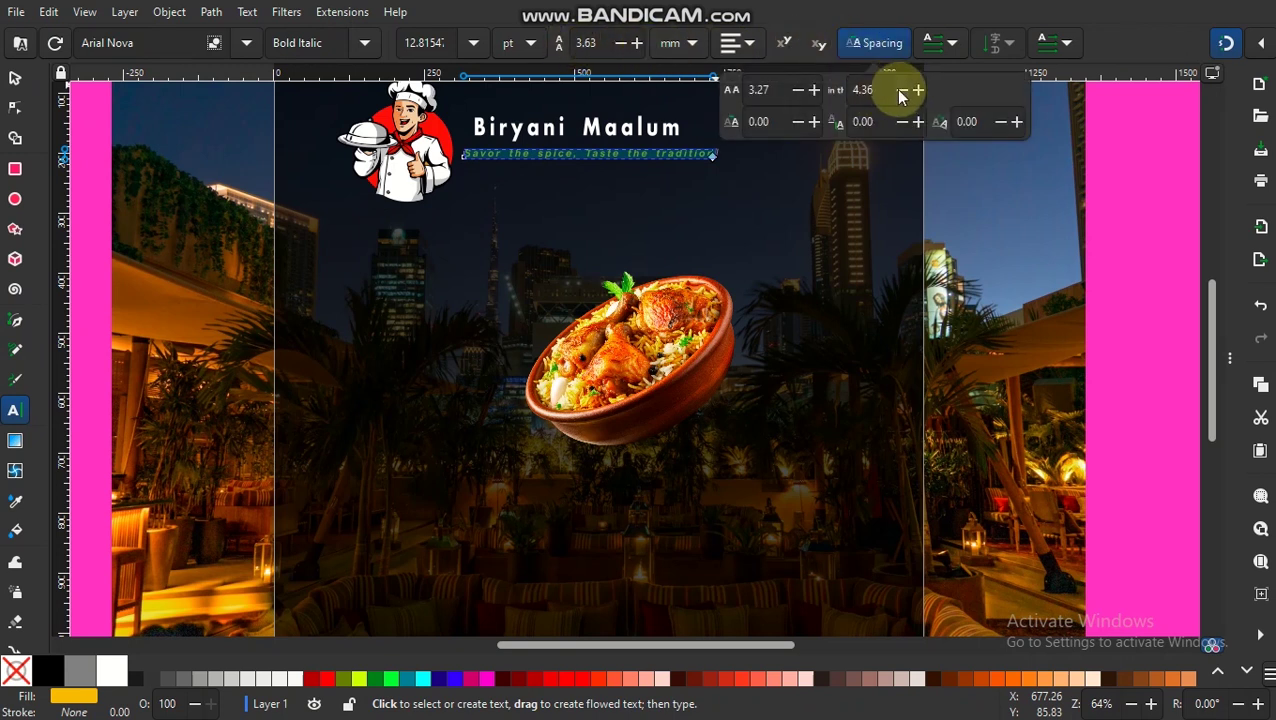
click(902, 91)
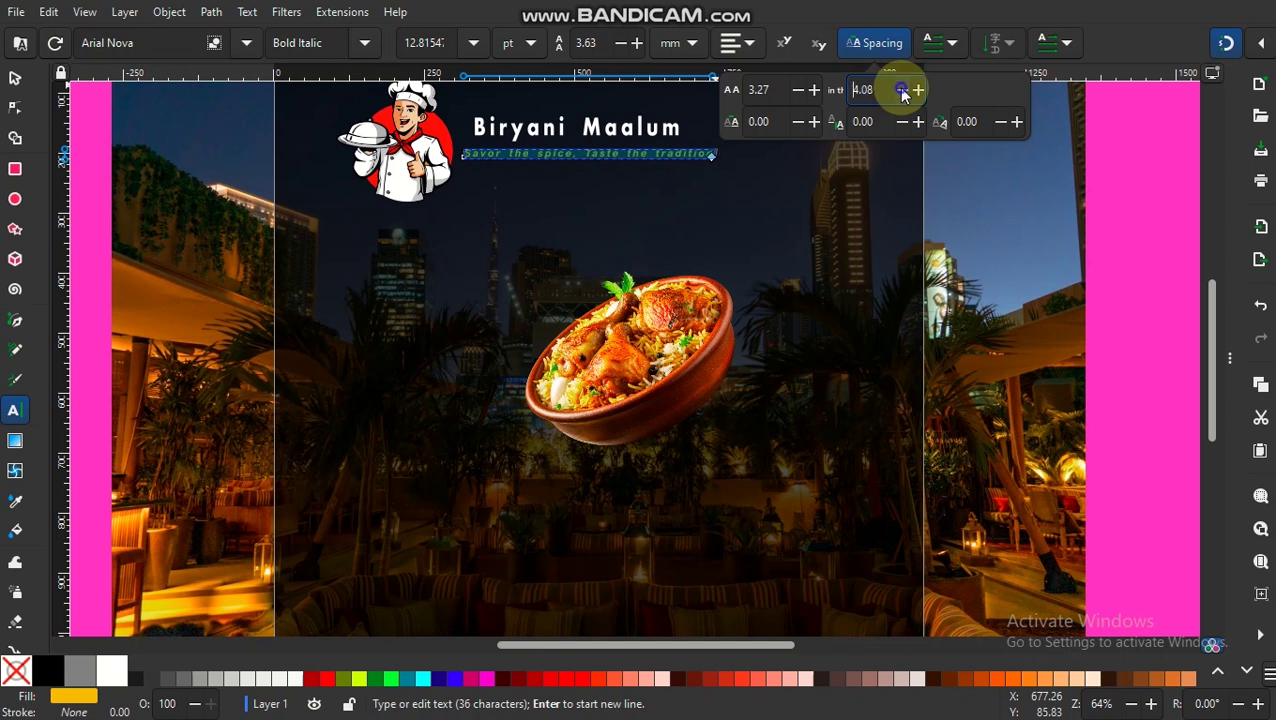
click(902, 91)
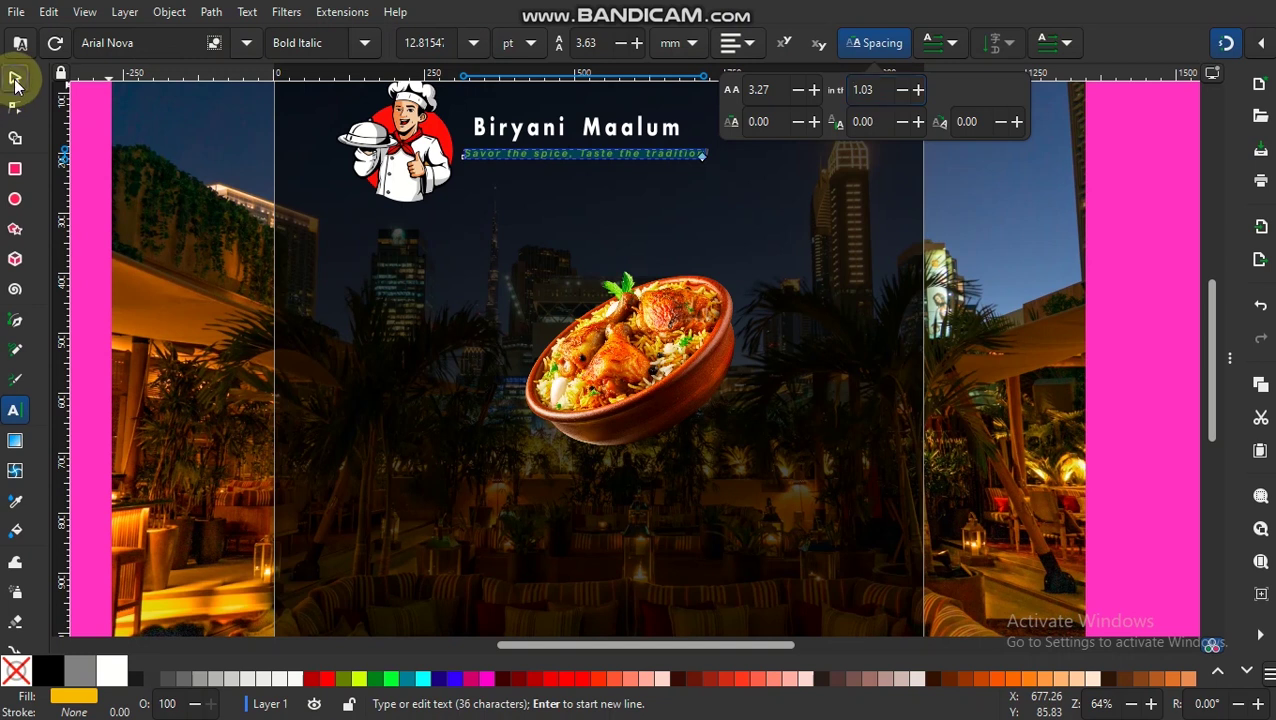
click(15, 78)
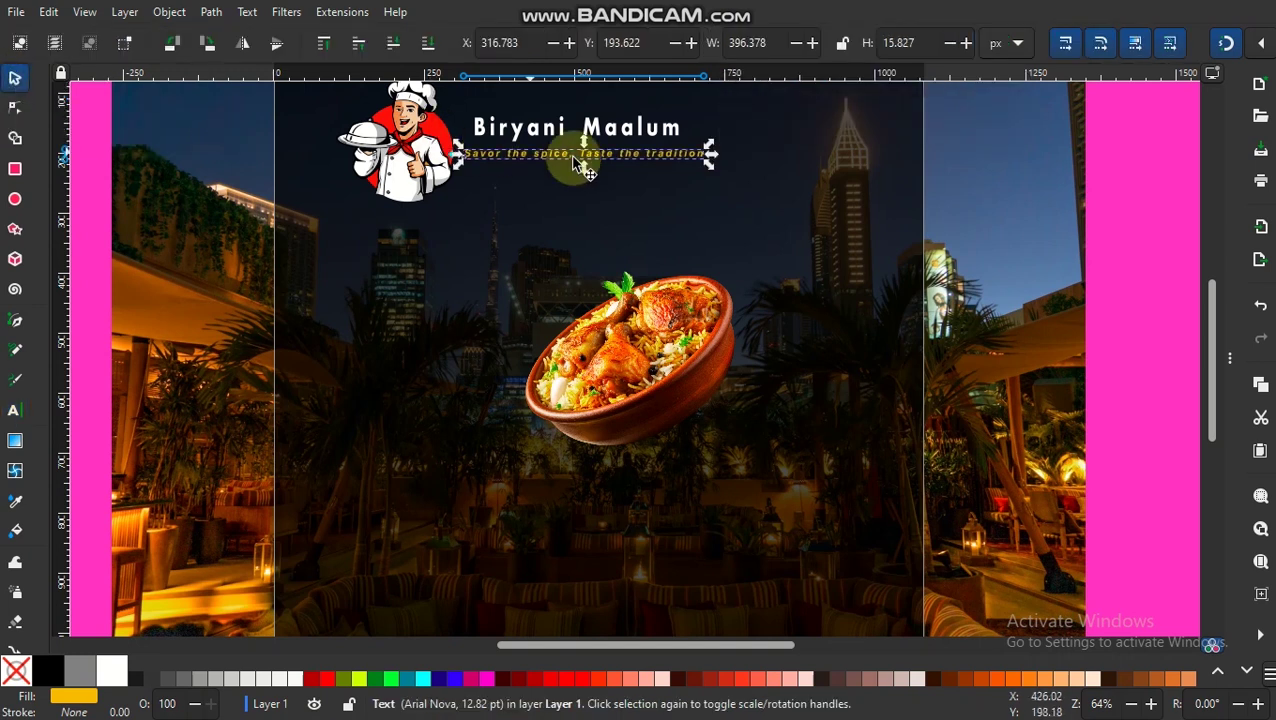
Preview the Biryani Maalum title in other fonts such as Aldhabi and Algerian
click(659, 130)
click(247, 11)
click(260, 34)
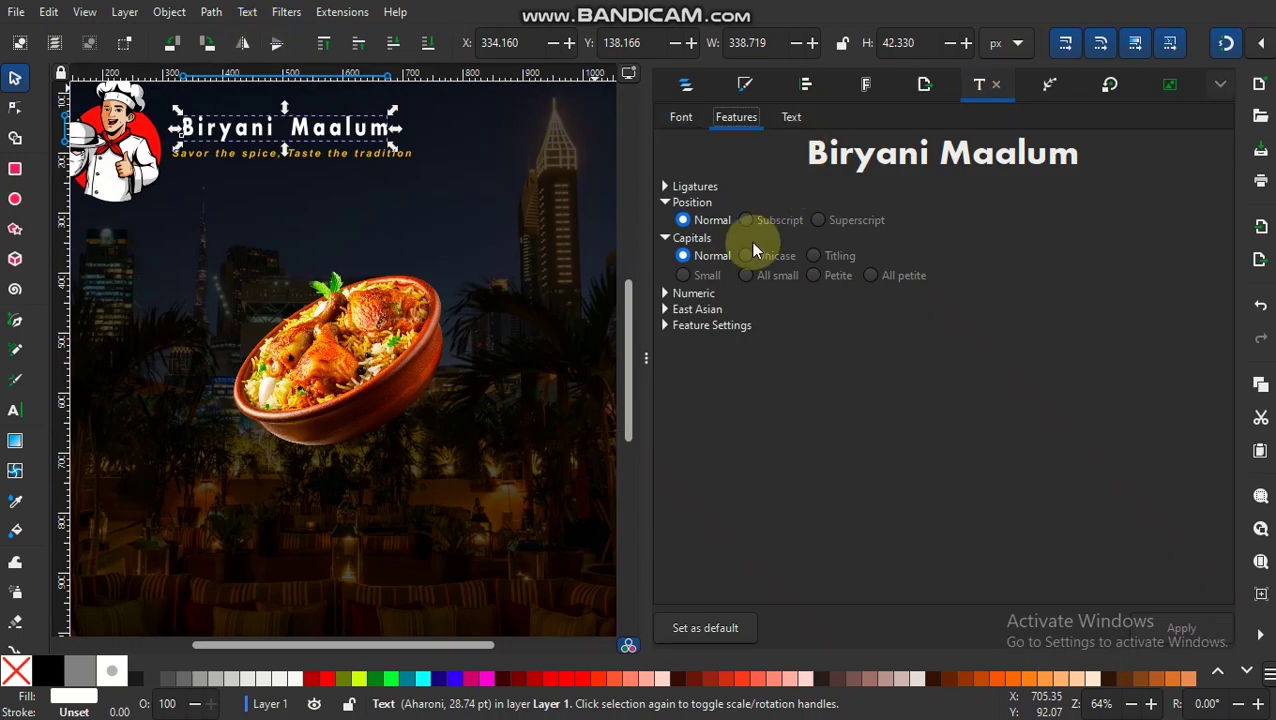
click(690, 87)
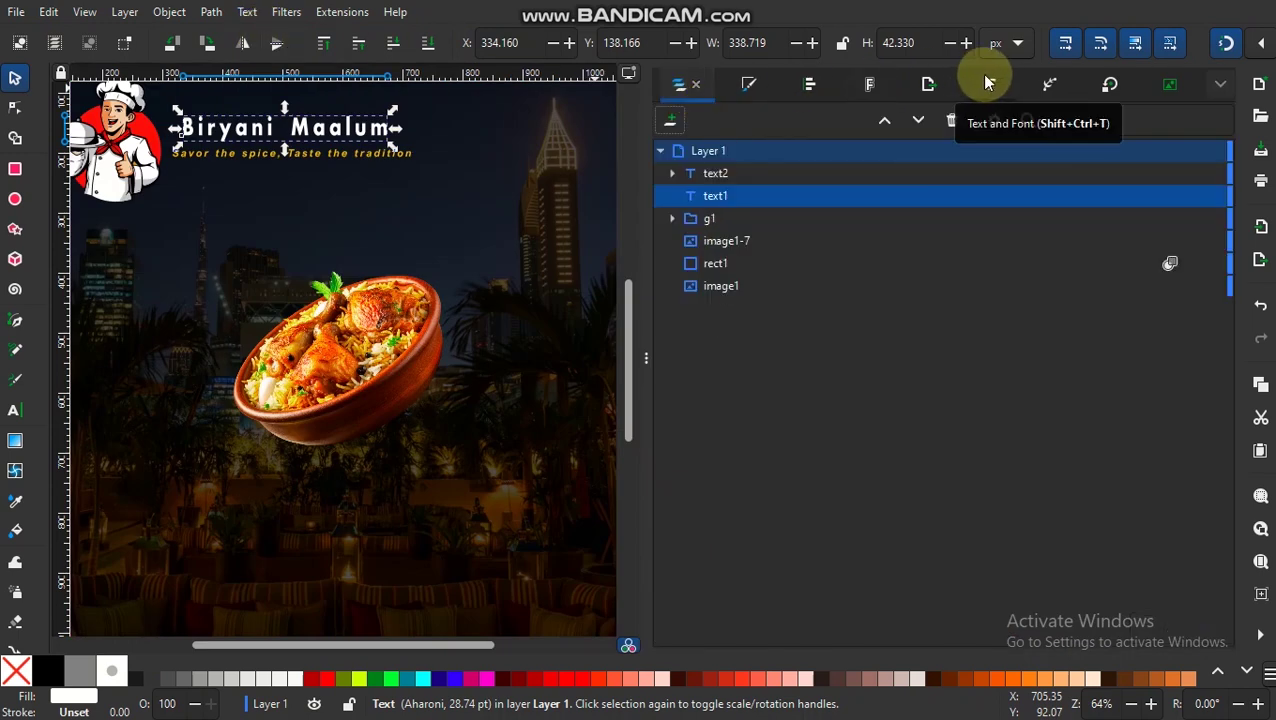
click(981, 78)
click(685, 117)
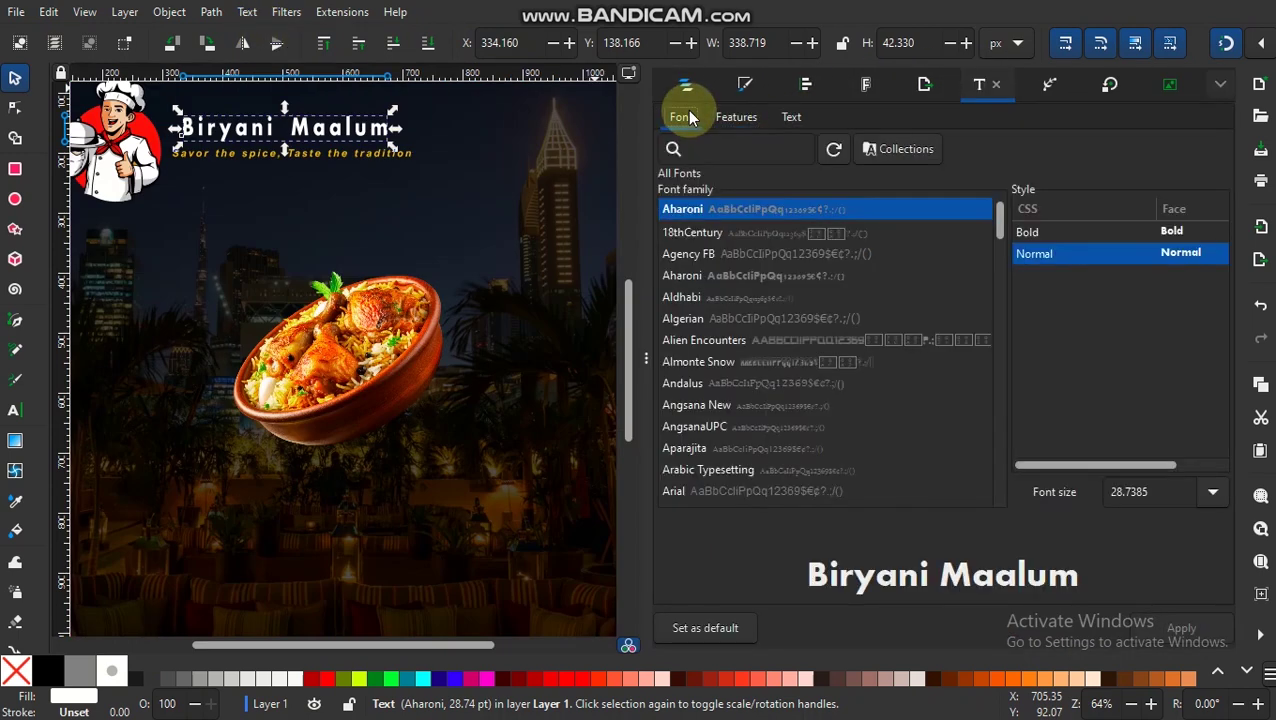
click(772, 272)
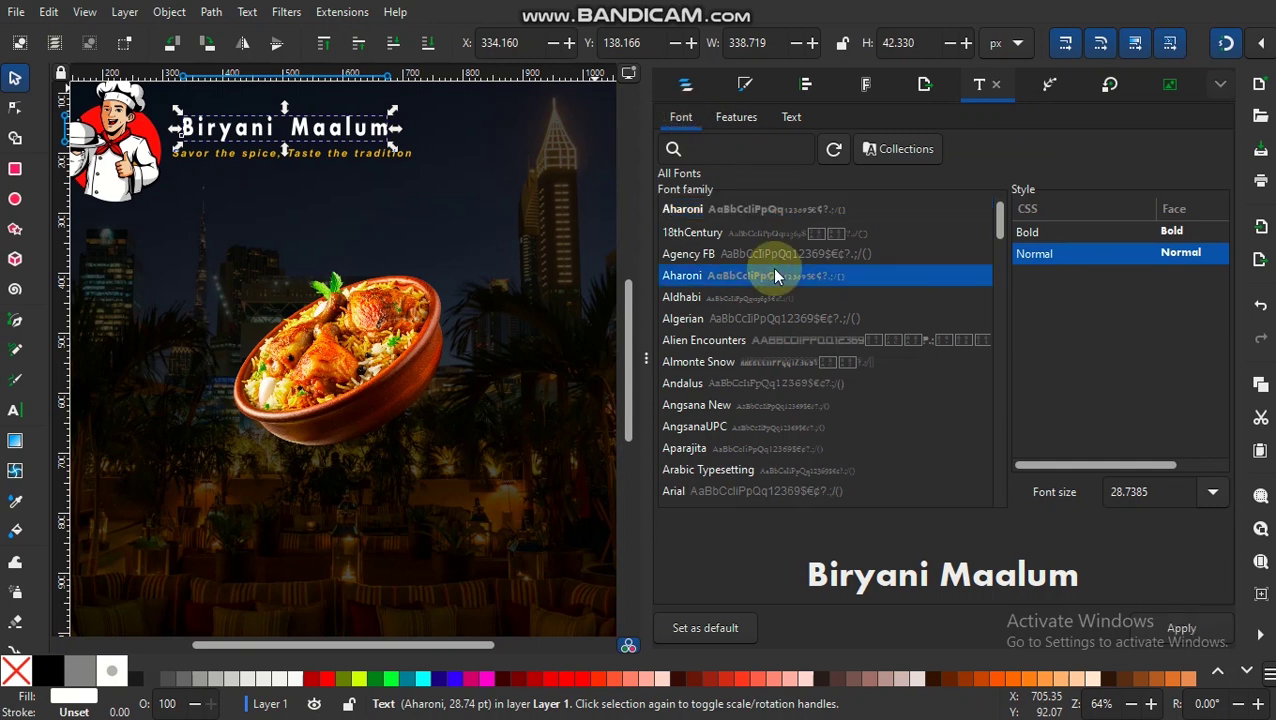
click(753, 298)
click(743, 318)
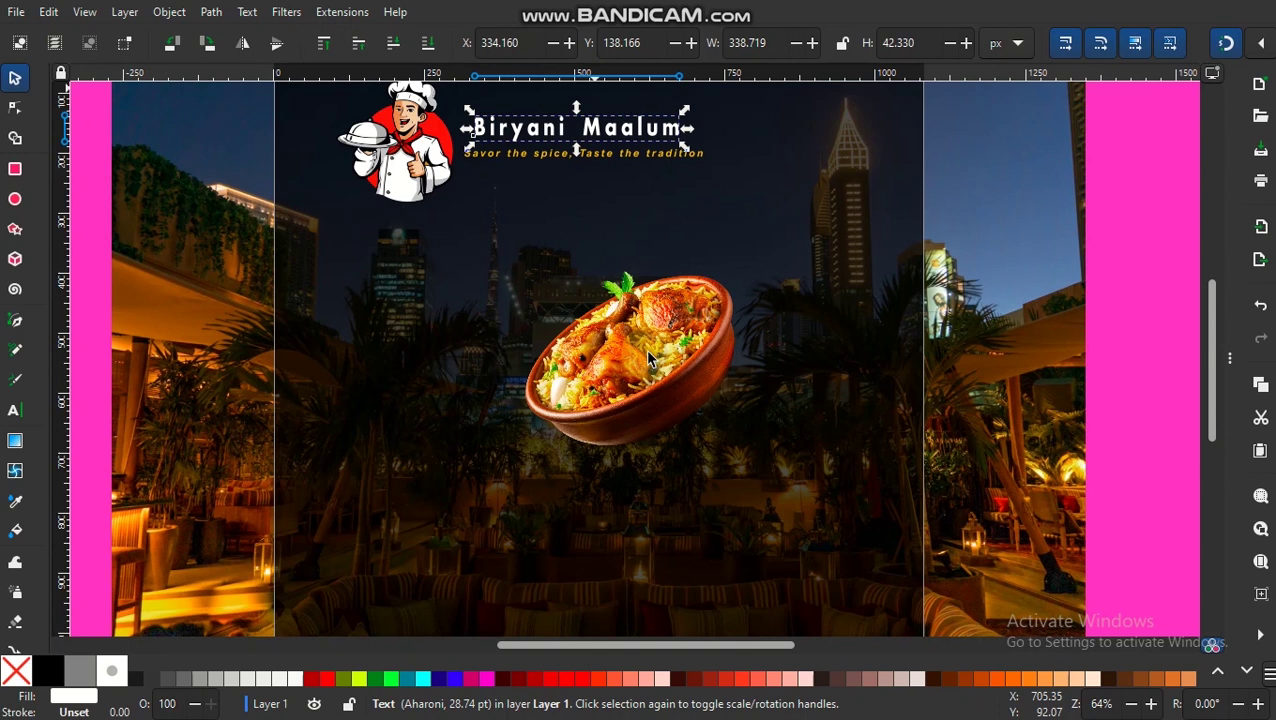
click(646, 358)
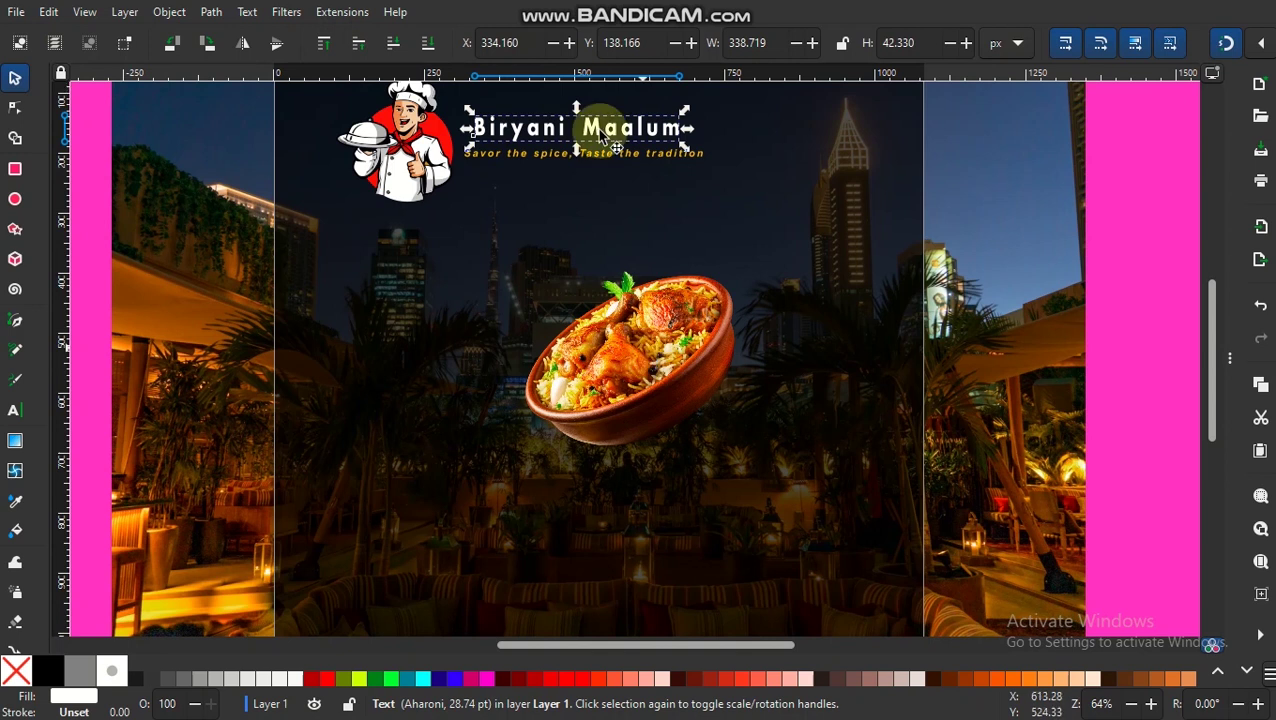
End the tagline with a full stop and stretch it to about 403.5 px wide
click(743, 137)
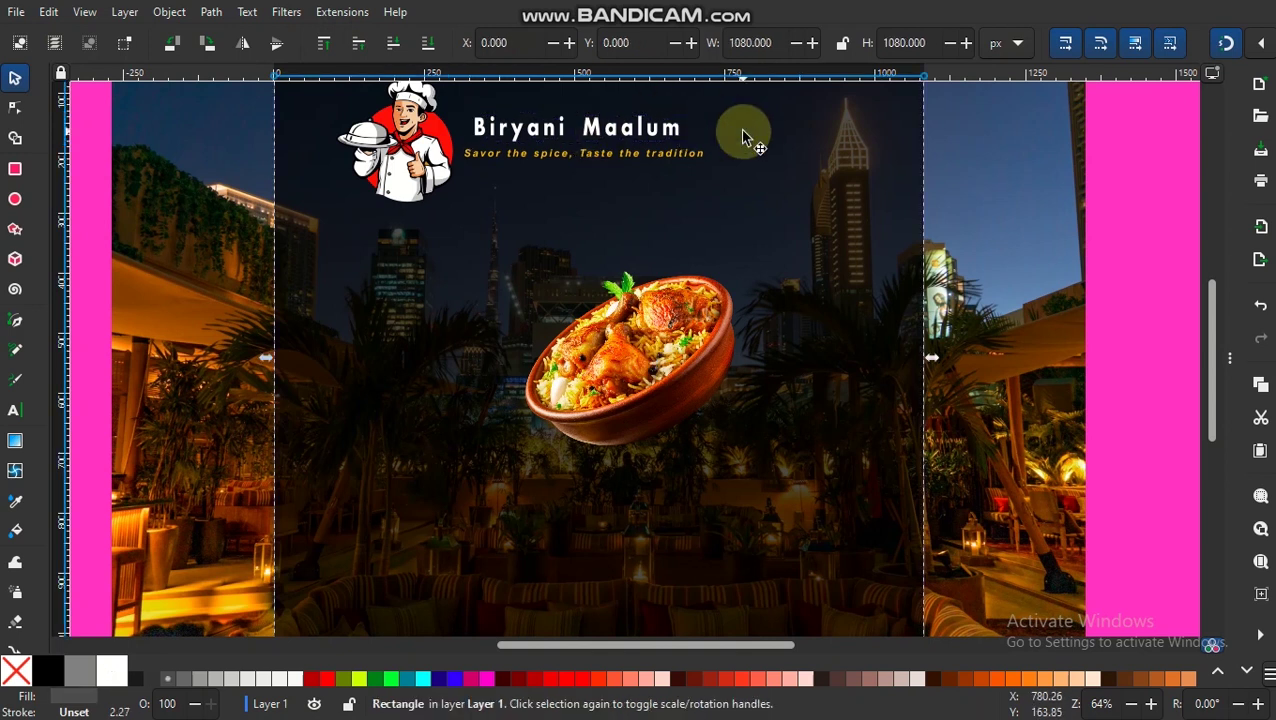
click(695, 152)
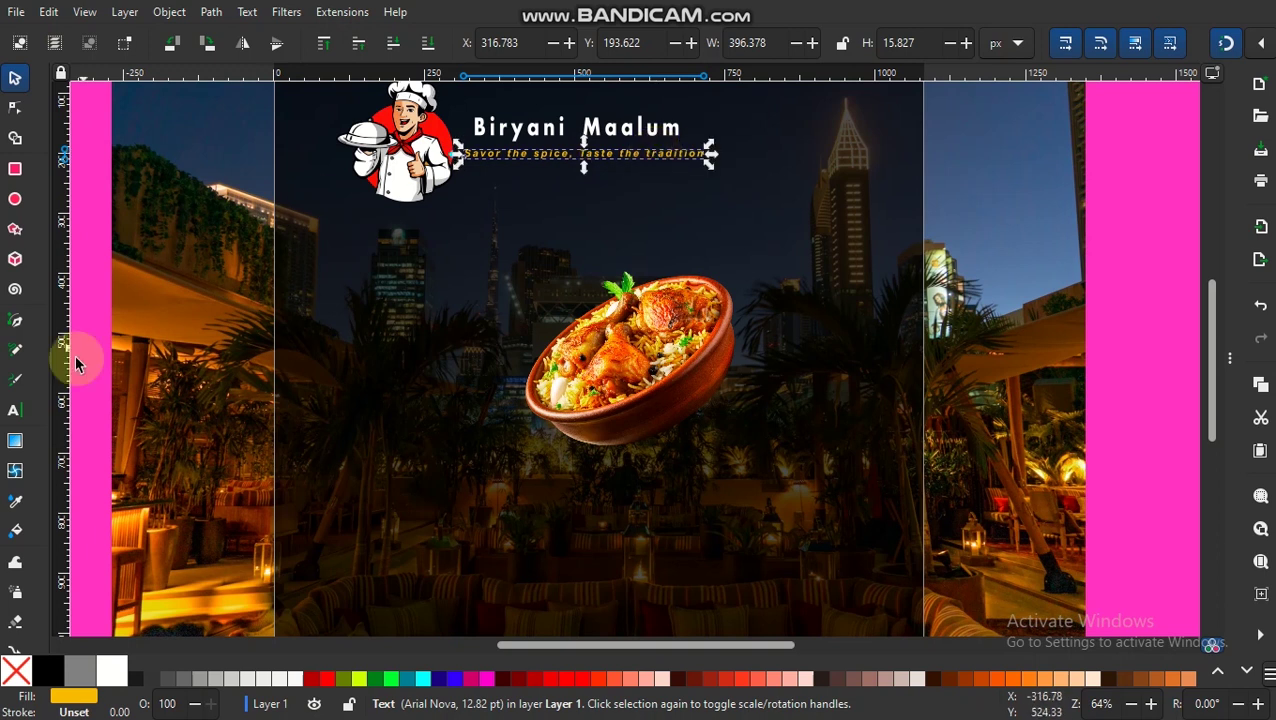
click(15, 410)
click(690, 155)
click(15, 80)
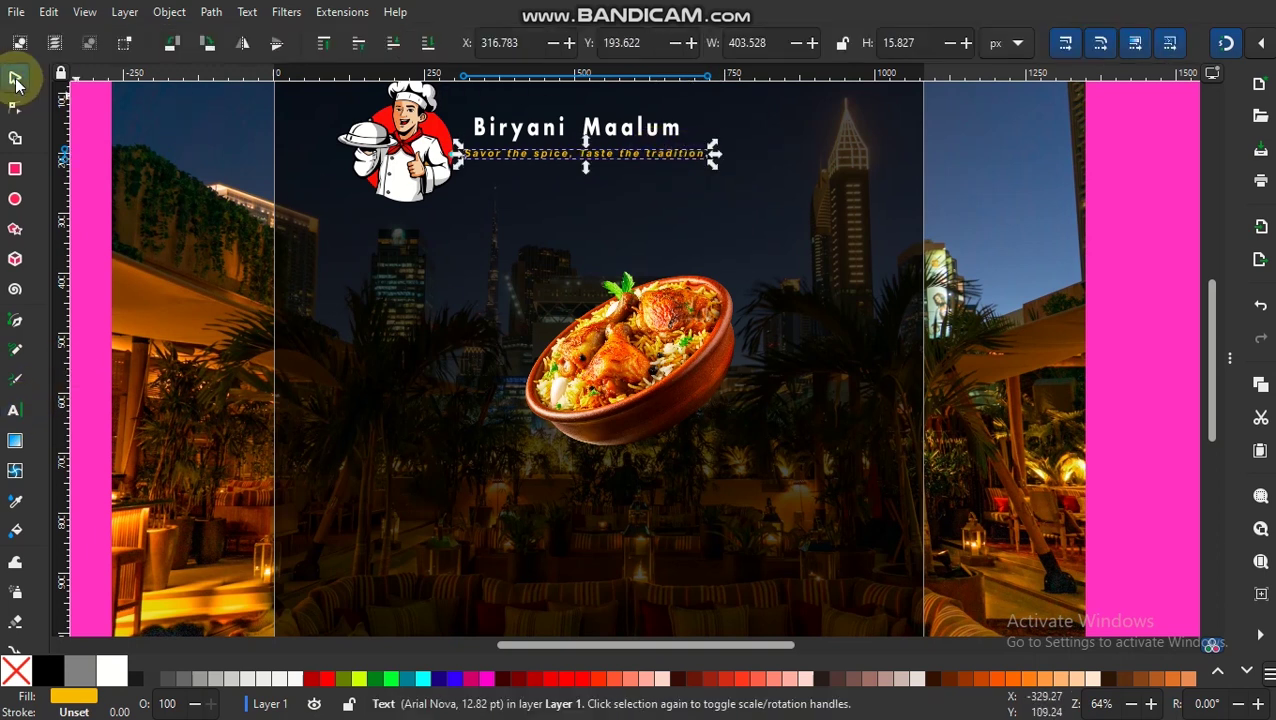
click(580, 250)
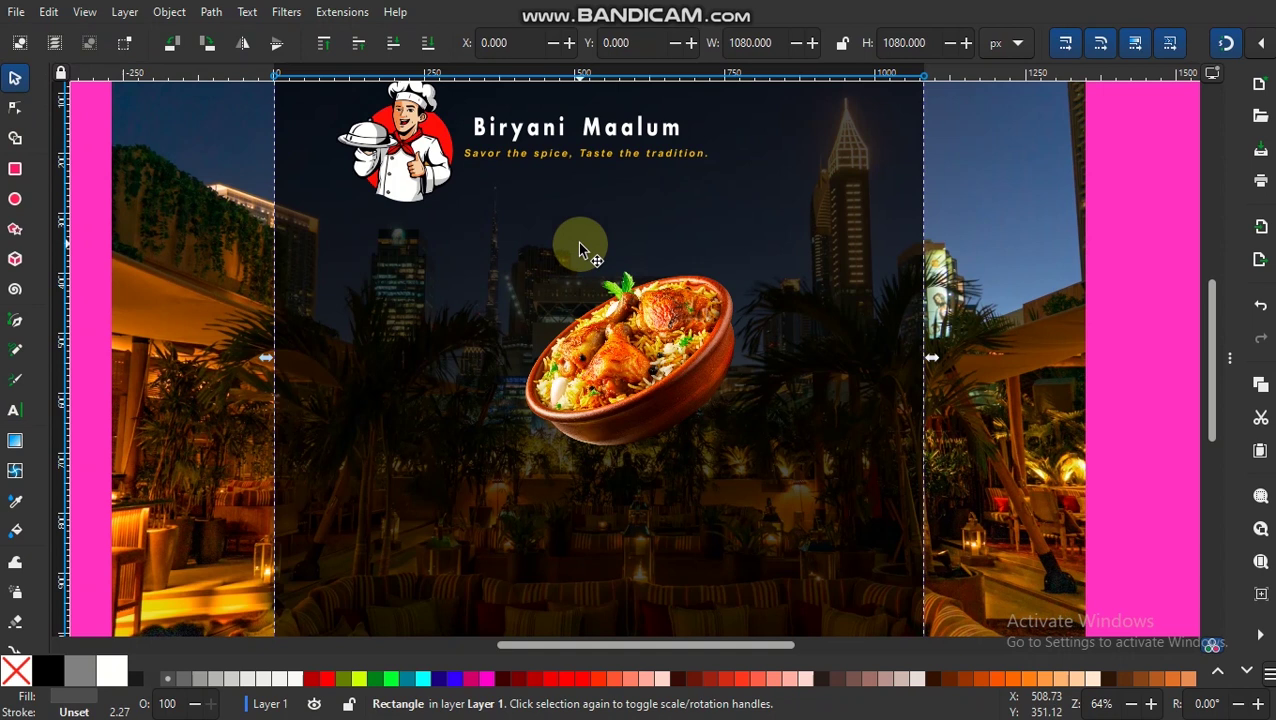
click(548, 135)
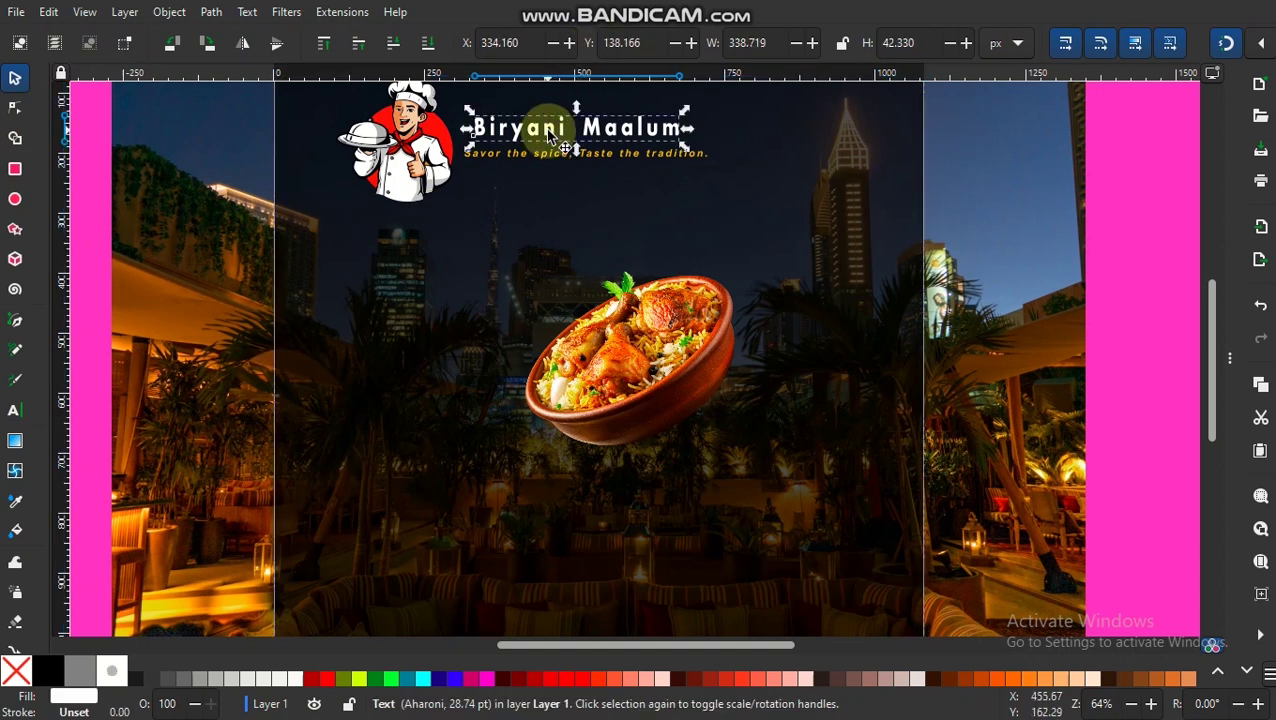
Duplicate the Biryani Maalum title, move it down-left and retype it as SUPER
key(ctrl+d)
mouse_move(548, 135)
mouse_down()
mouse_move(422, 317)
mouse_move(422, 299)
mouse_up()
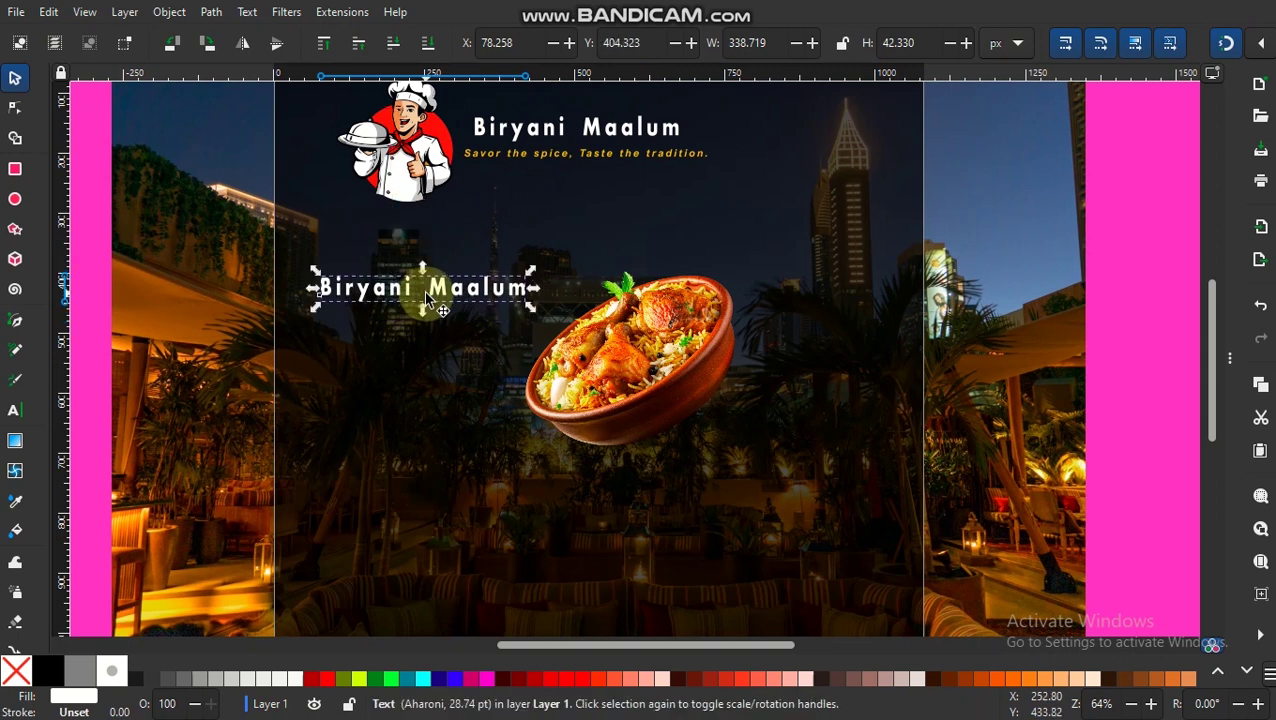
click(15, 410)
click(368, 281)
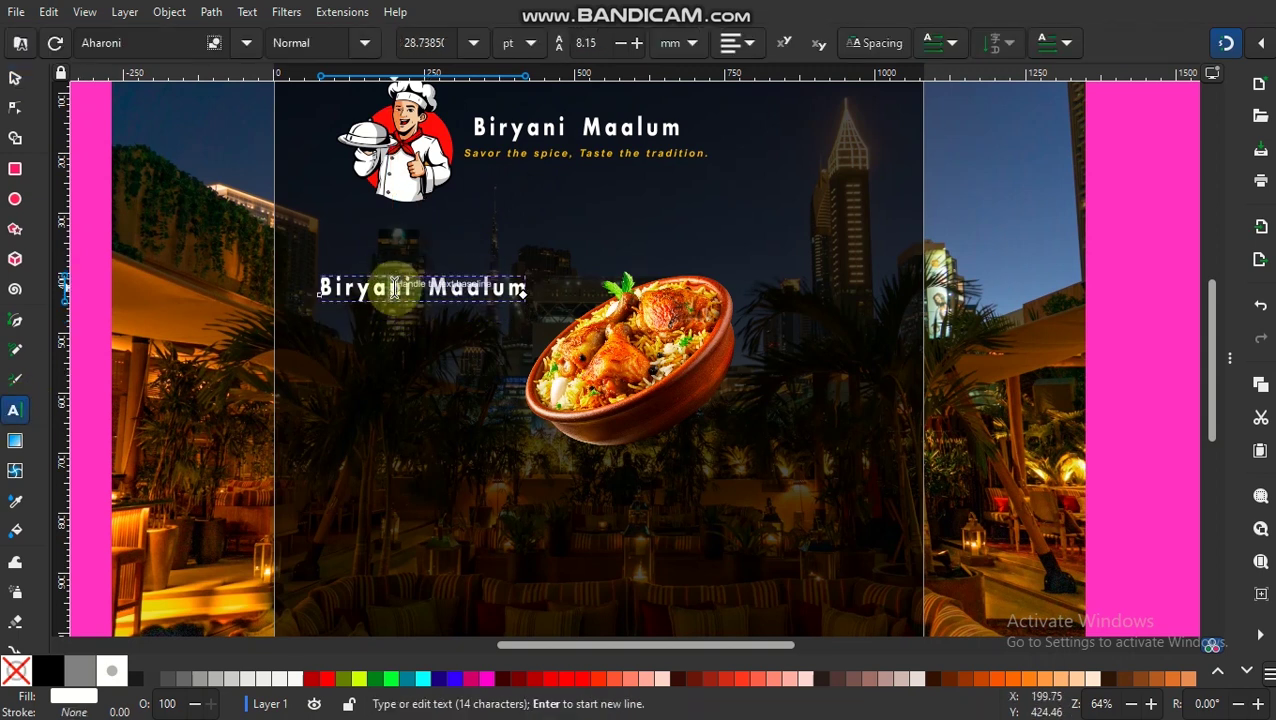
triple_click(395, 288)
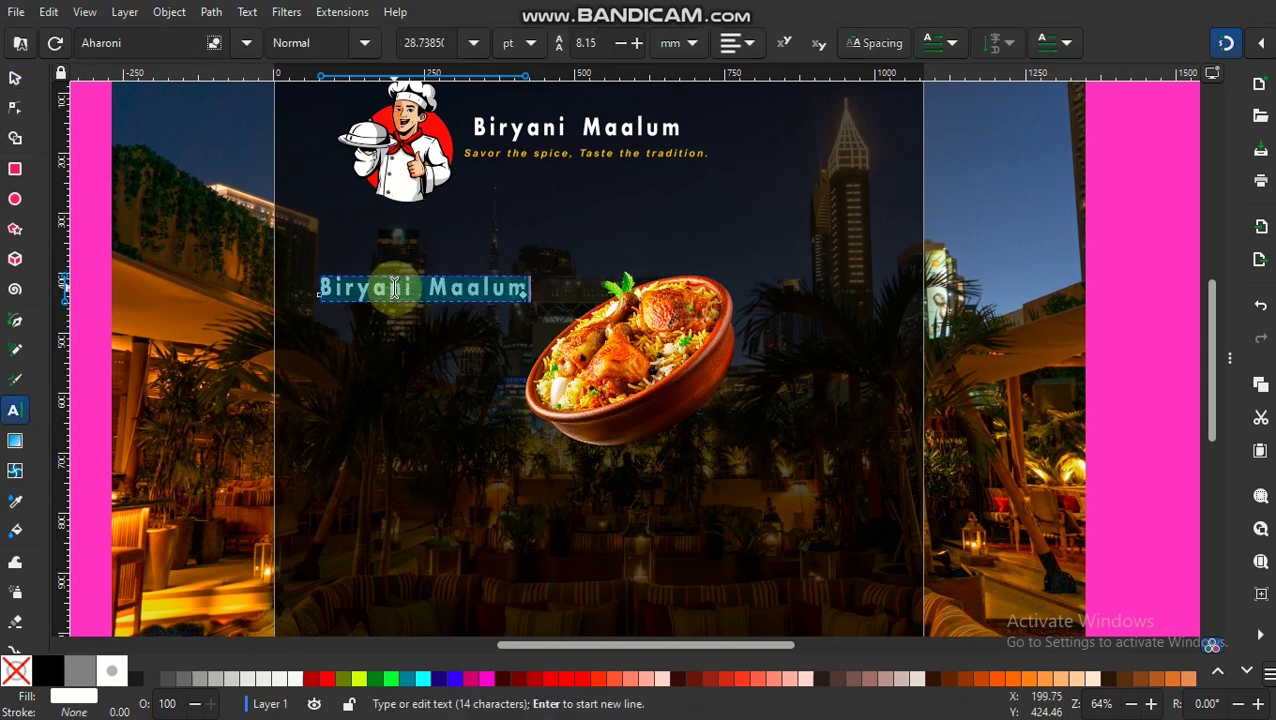
text(SUO)
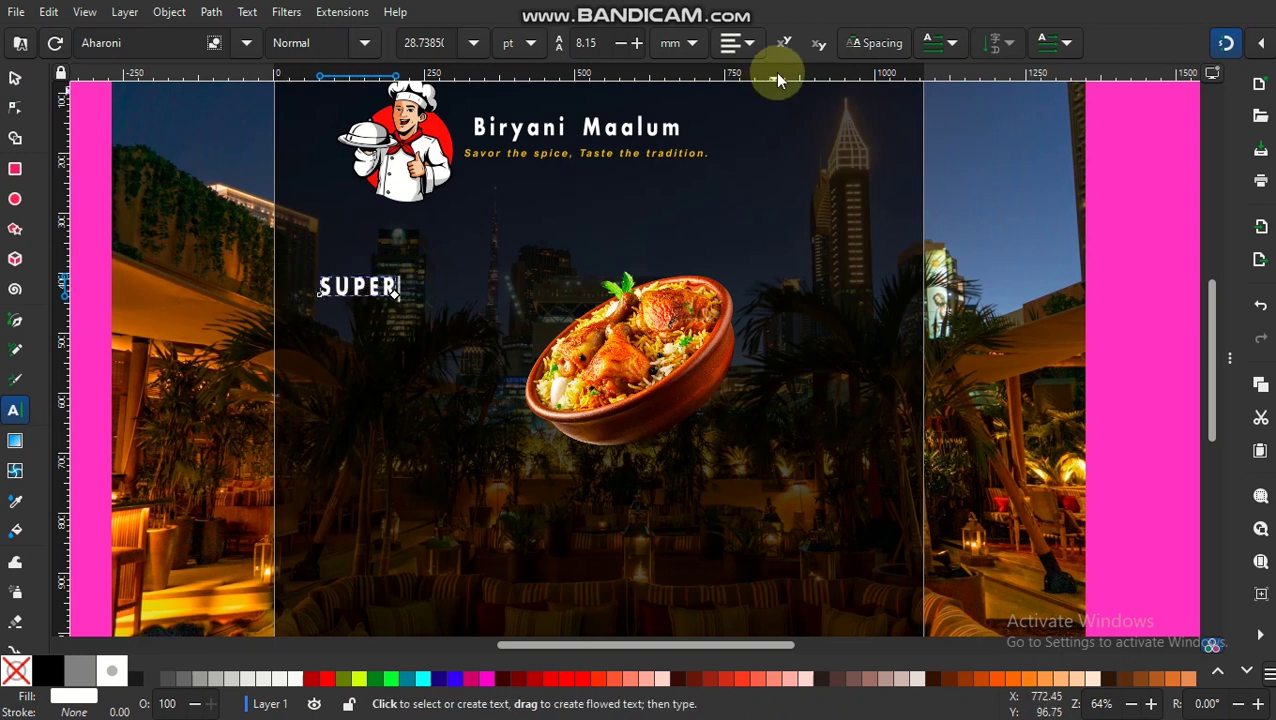
Give SUPER 20.45 letter spacing and a Bold font style
click(862, 42)
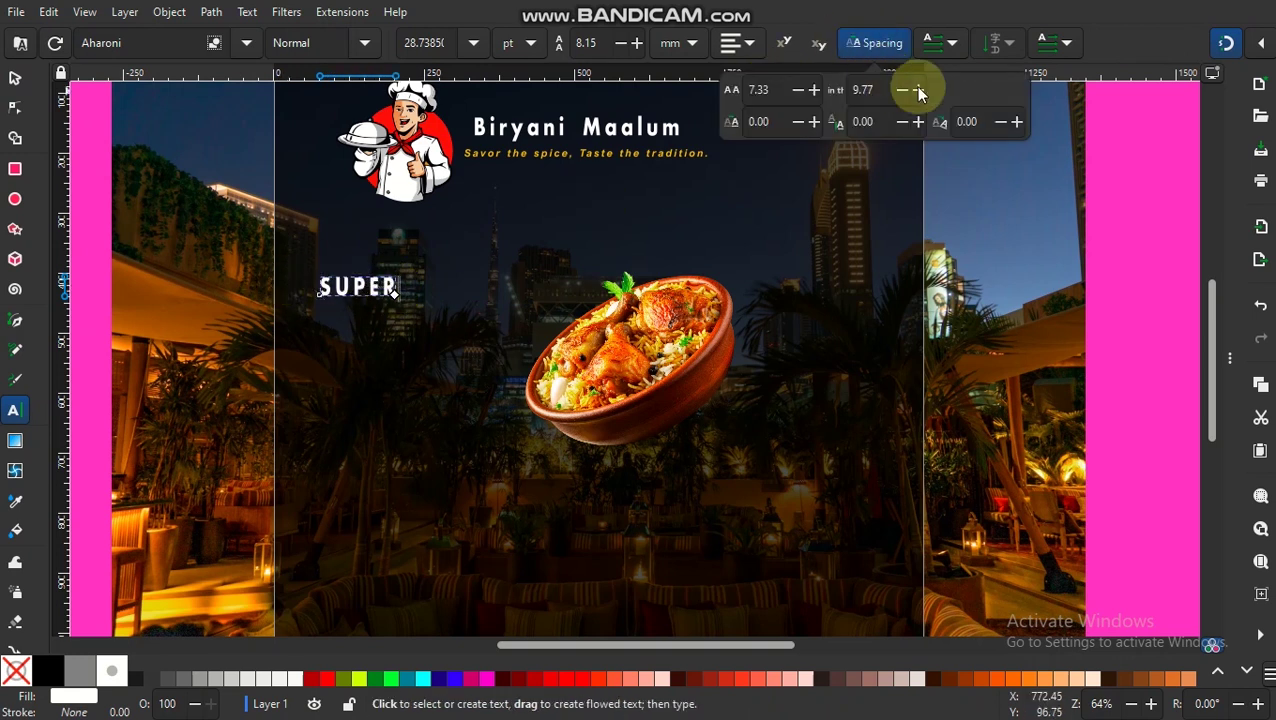
click(815, 90)
click(815, 90)
click(815, 90)
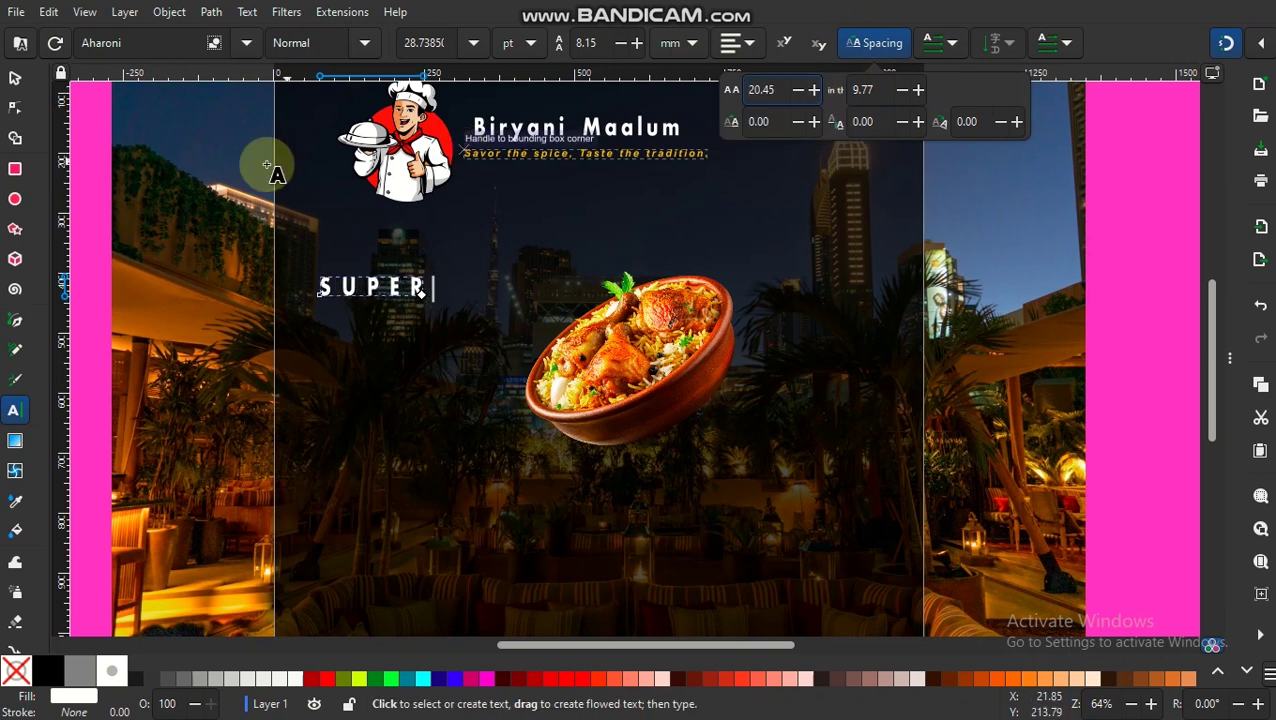
click(364, 42)
click(364, 42)
click(352, 38)
click(319, 74)
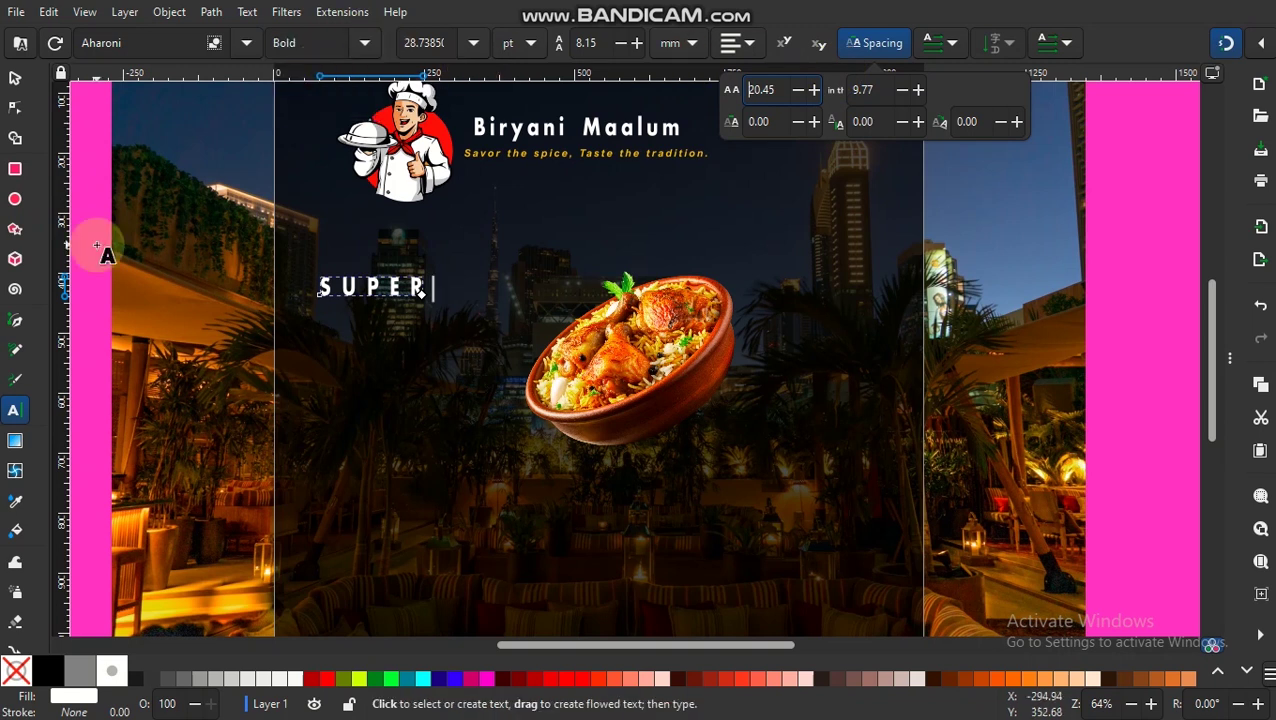
click(15, 78)
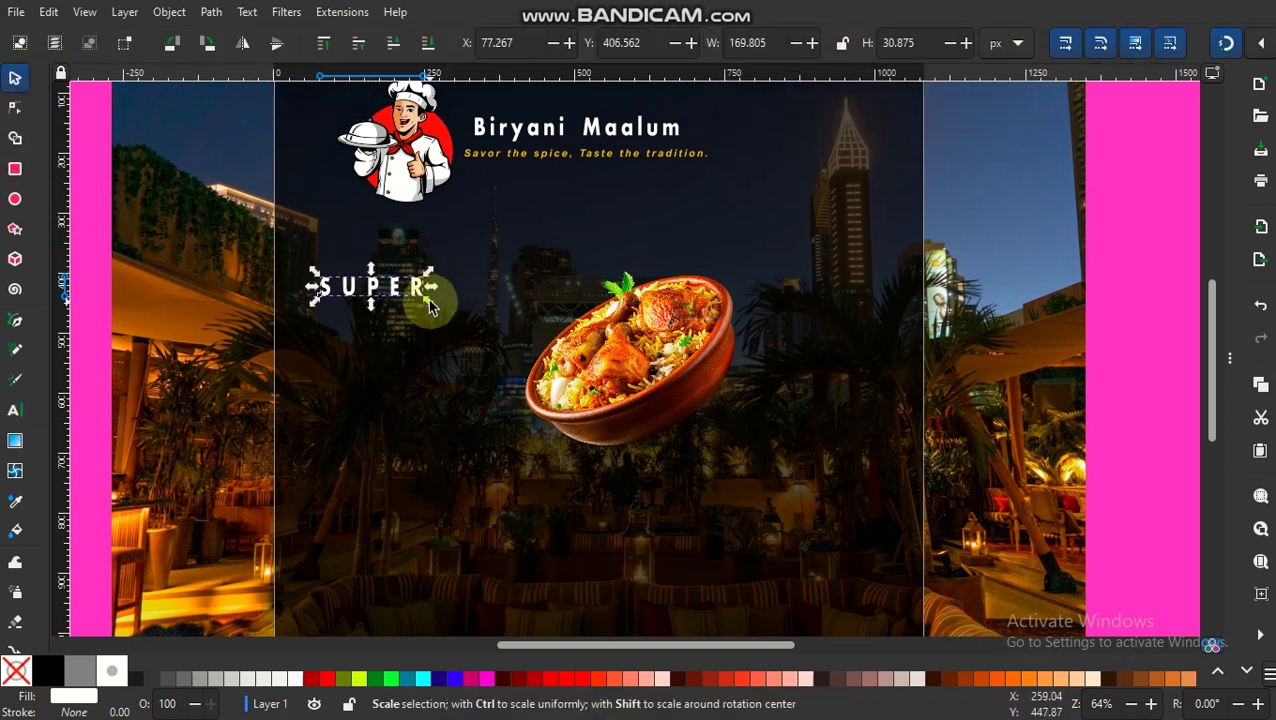
Enlarge SUPER, shift it right and reduce its letter spacing to 10.83
drag(430, 305, 482, 330)
drag(406, 298, 432, 304)
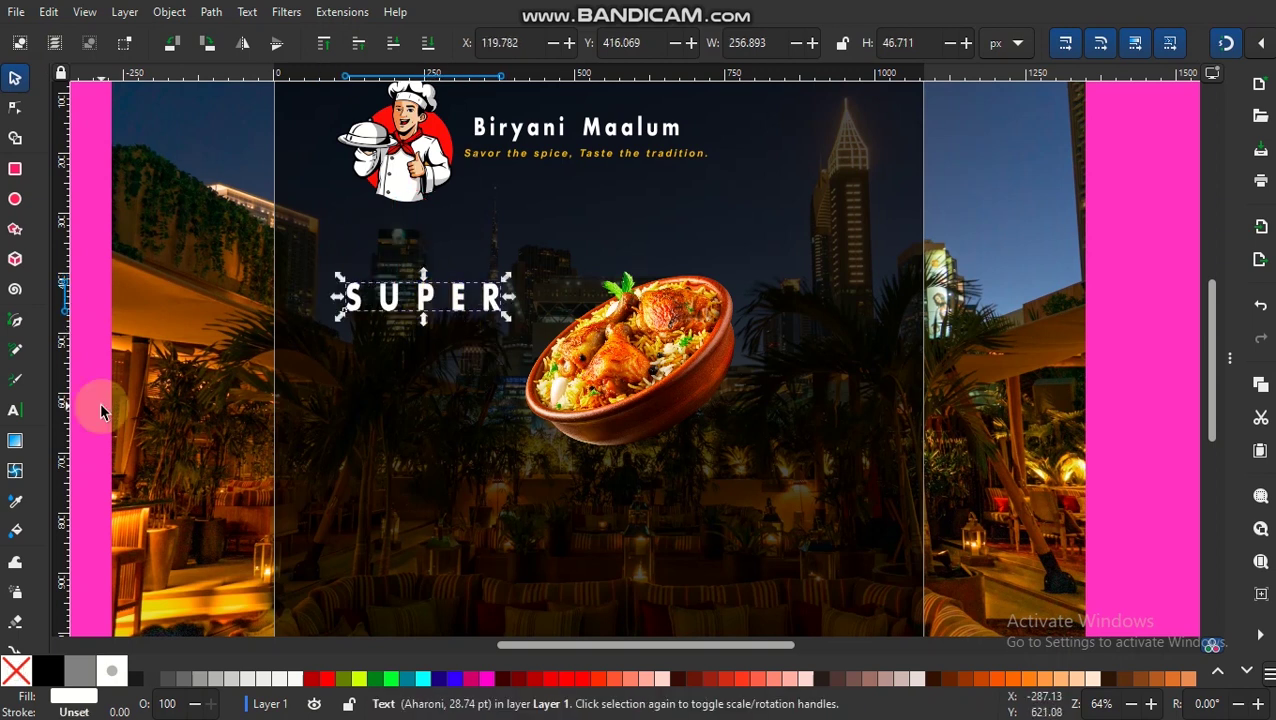
click(15, 410)
click(450, 296)
double_click(444, 298)
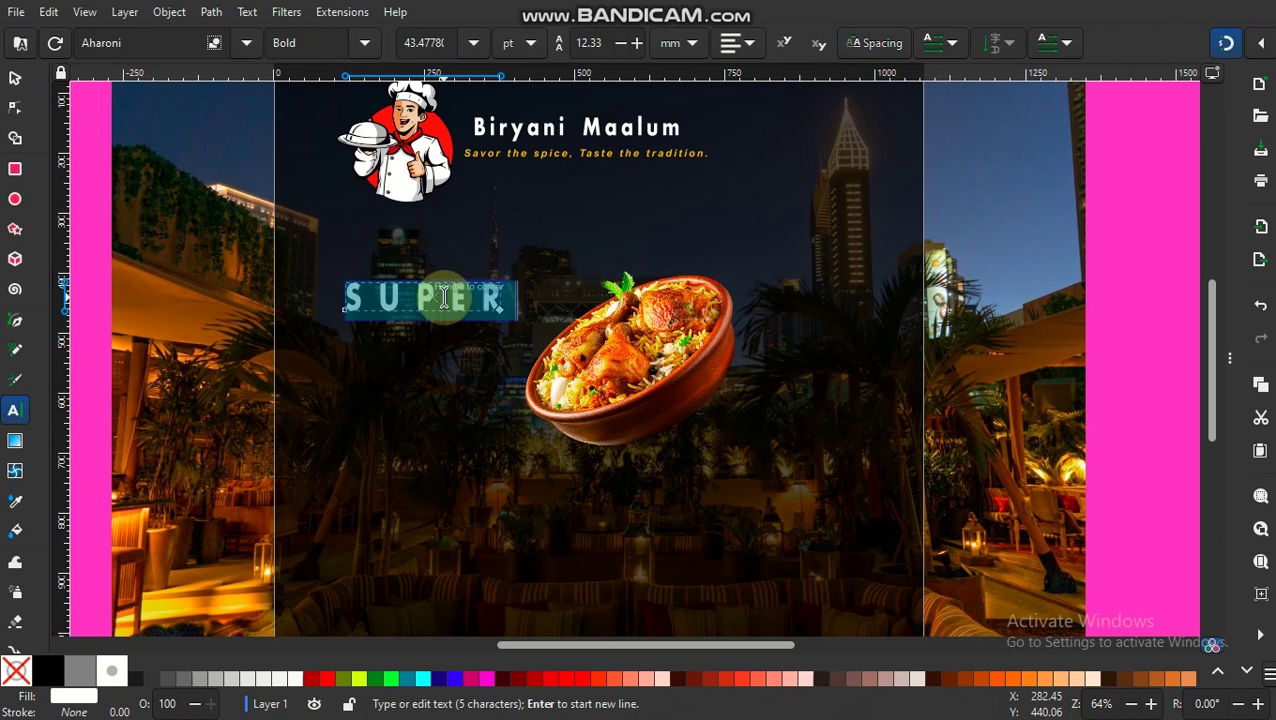
click(876, 42)
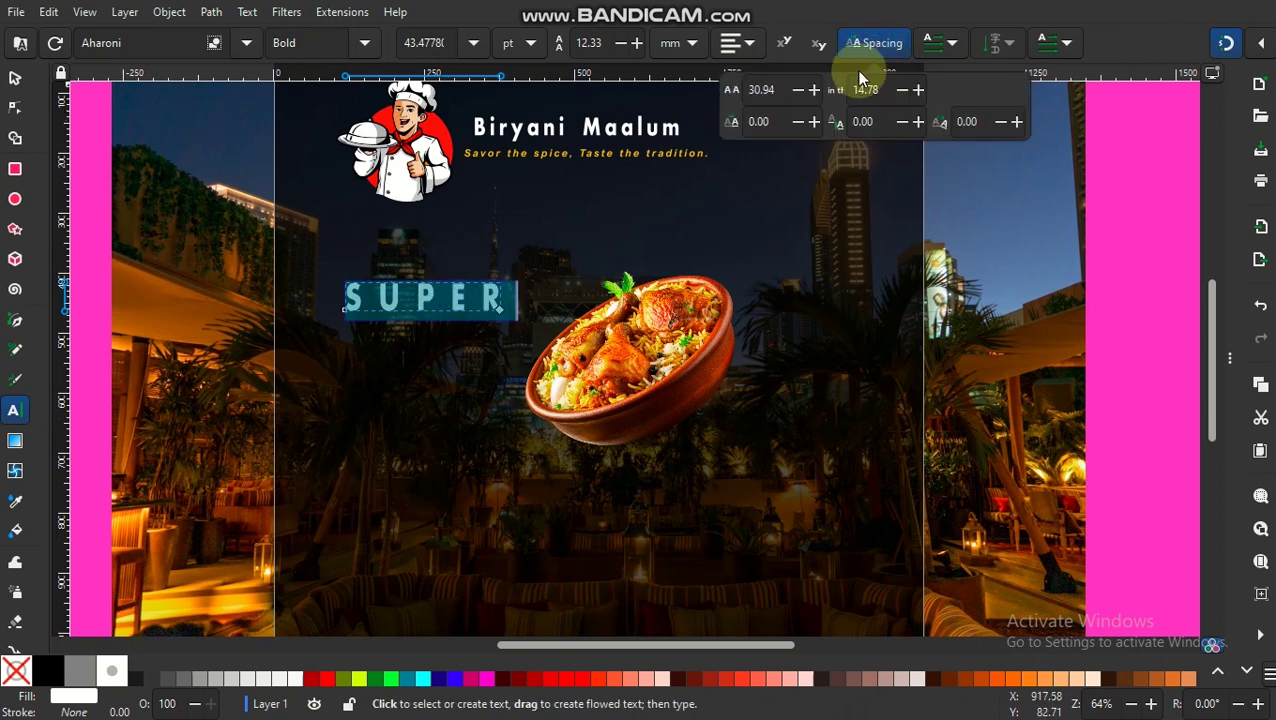
click(799, 91)
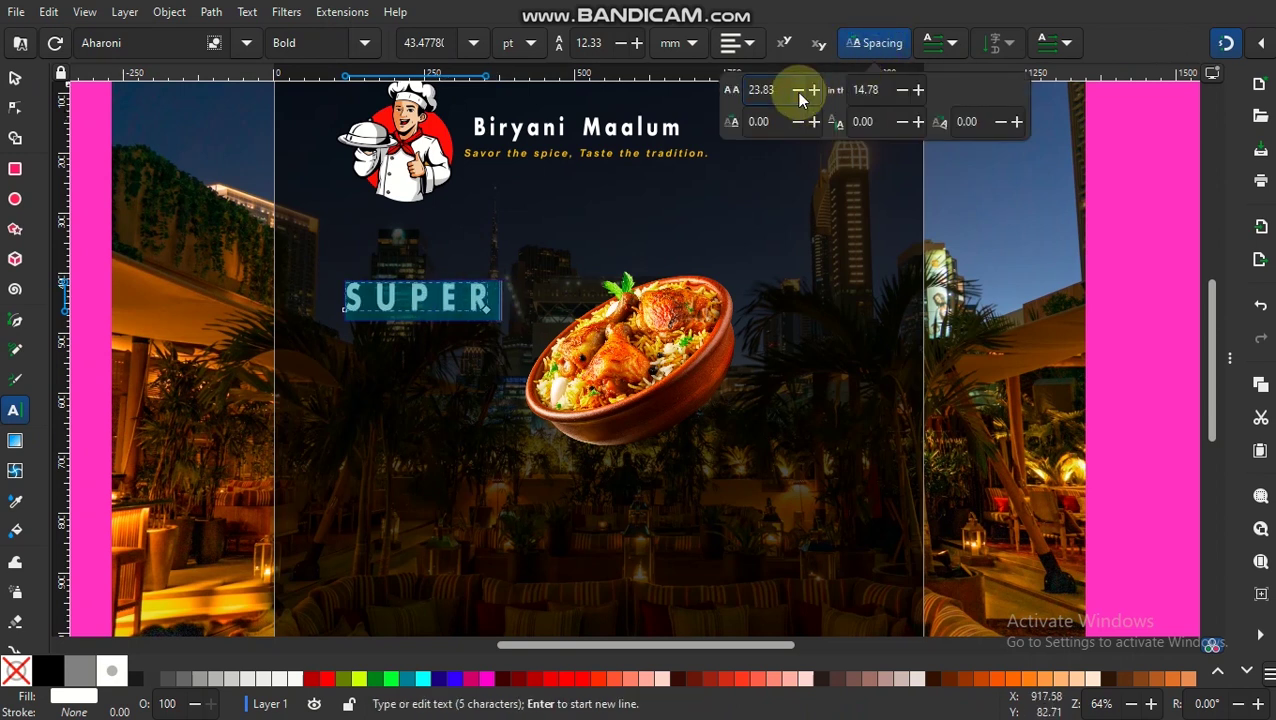
click(797, 92)
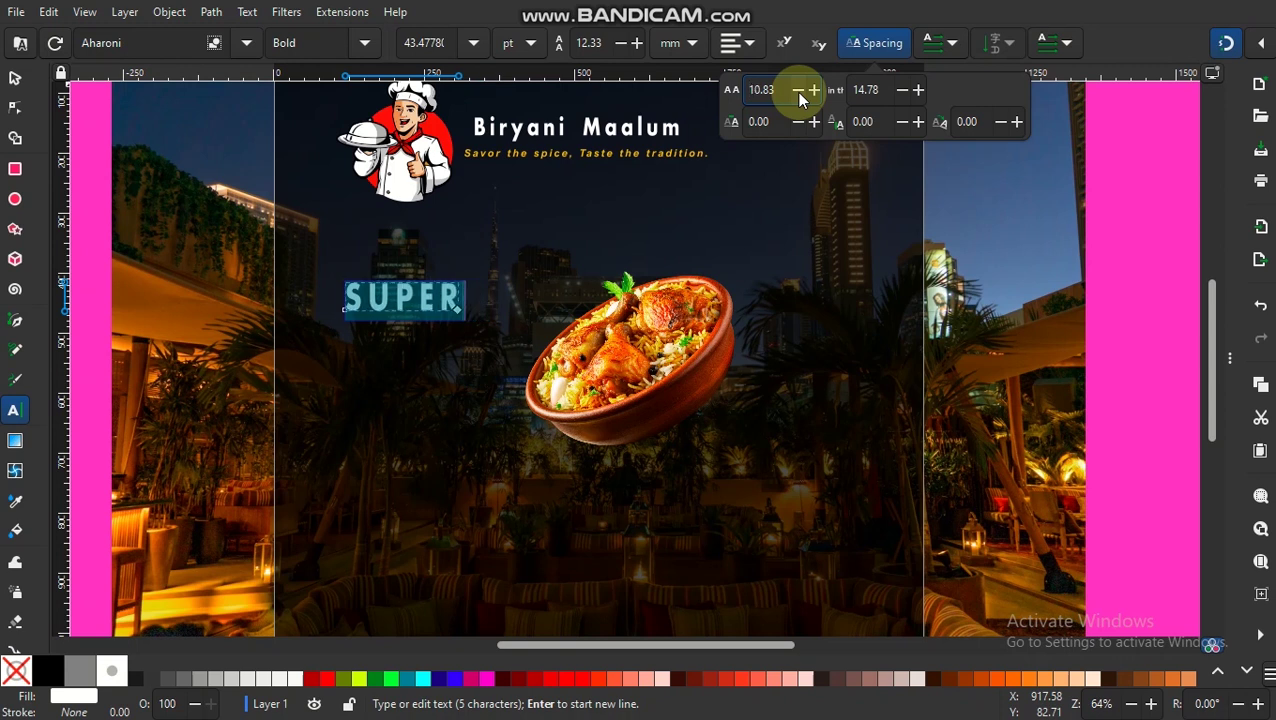
click(15, 77)
Scale SUPER up again to about 255.7 × 63.9 px and bring up Text and Font
drag(462, 322, 500, 338)
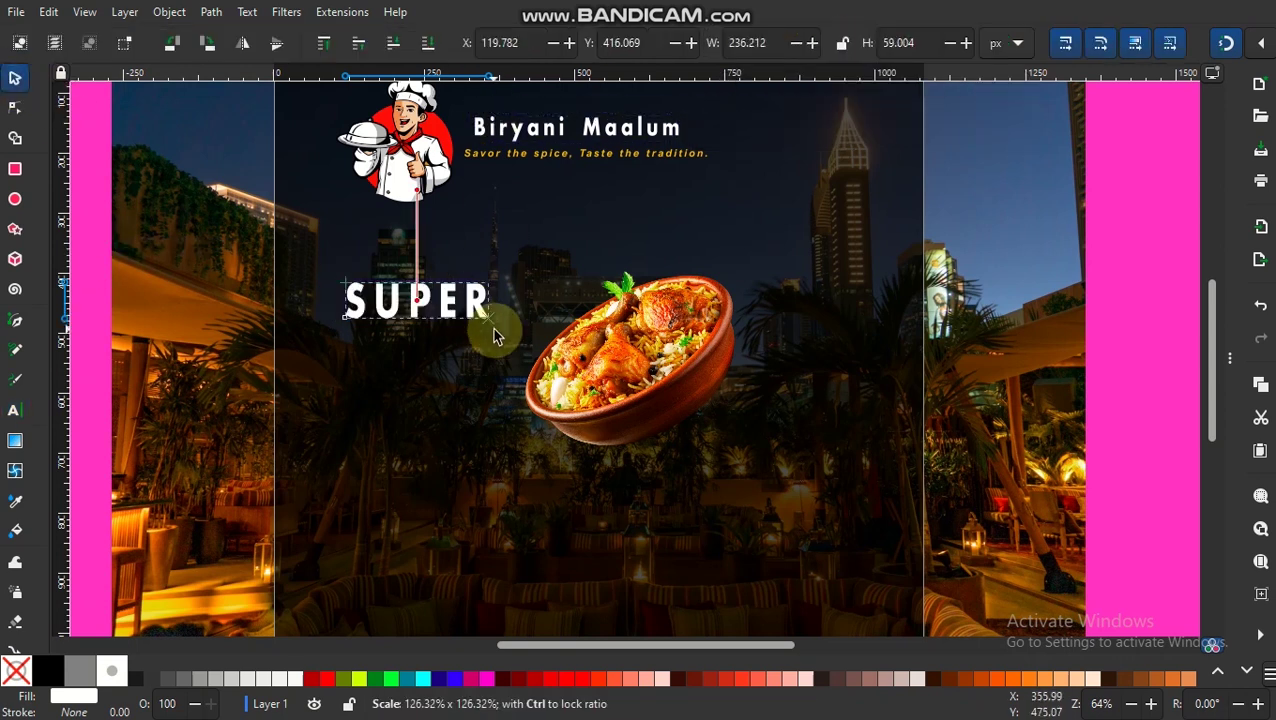
click(504, 332)
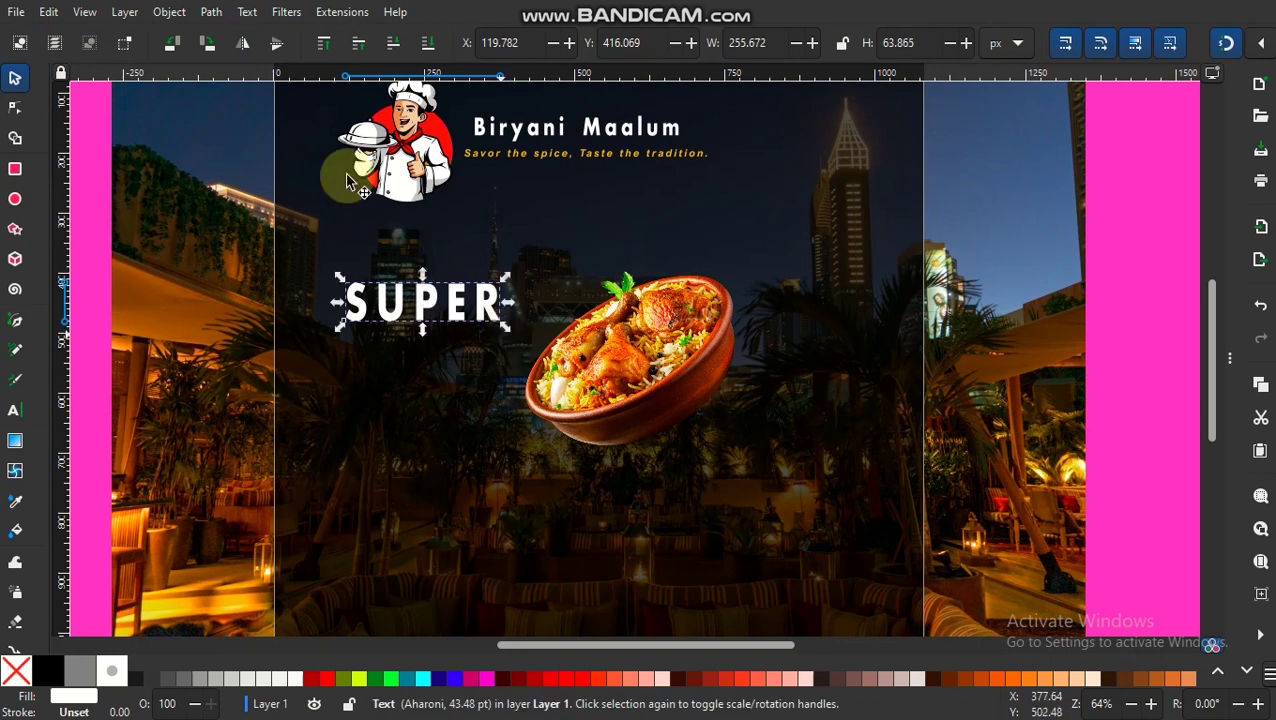
click(247, 12)
click(265, 36)
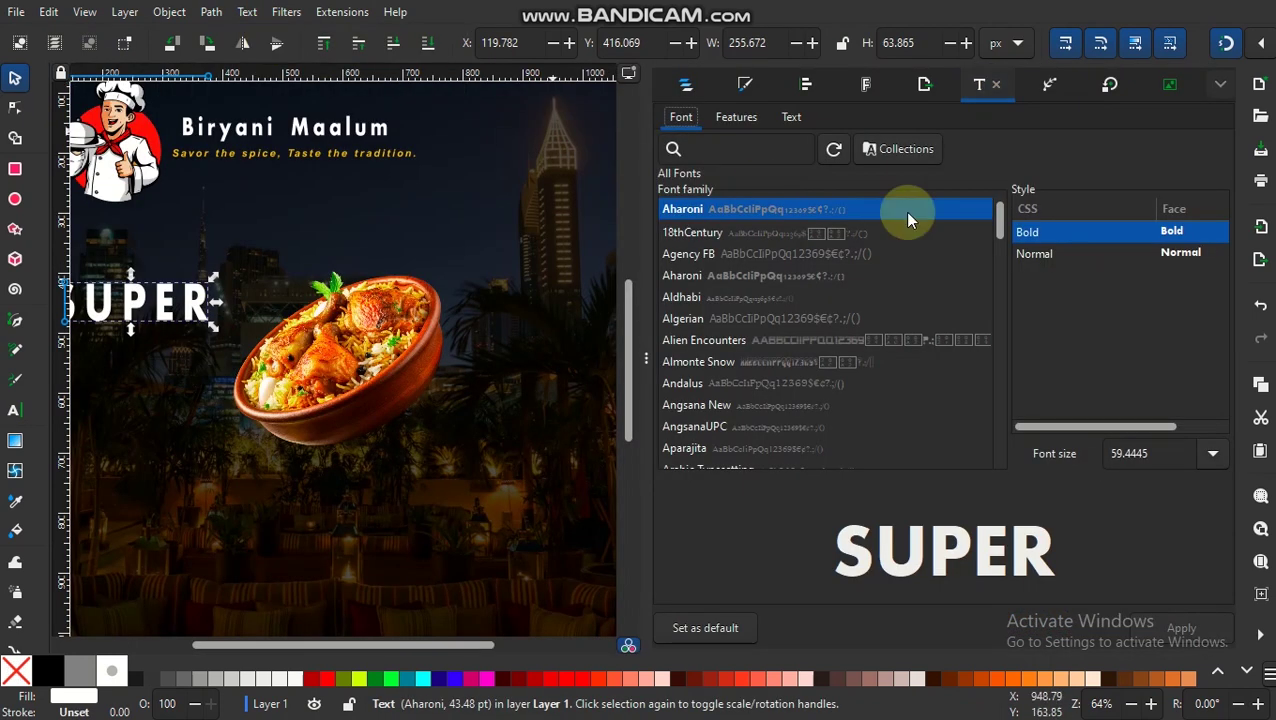
Try several fonts on SUPER and settle on Kalam Bold
click(826, 233)
key(Down)
key(Down)
key(Down)
key(Down)
key(Down)
key(Down)
key(Down)
key(Down)
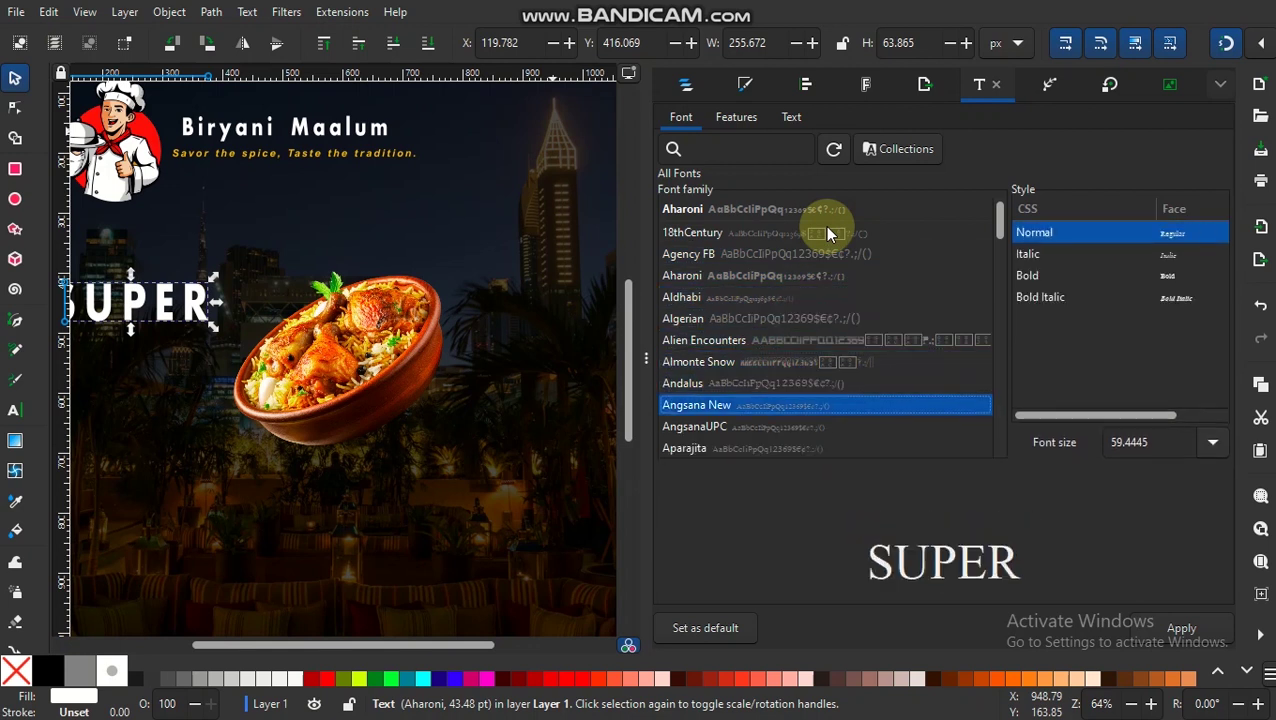
click(1110, 297)
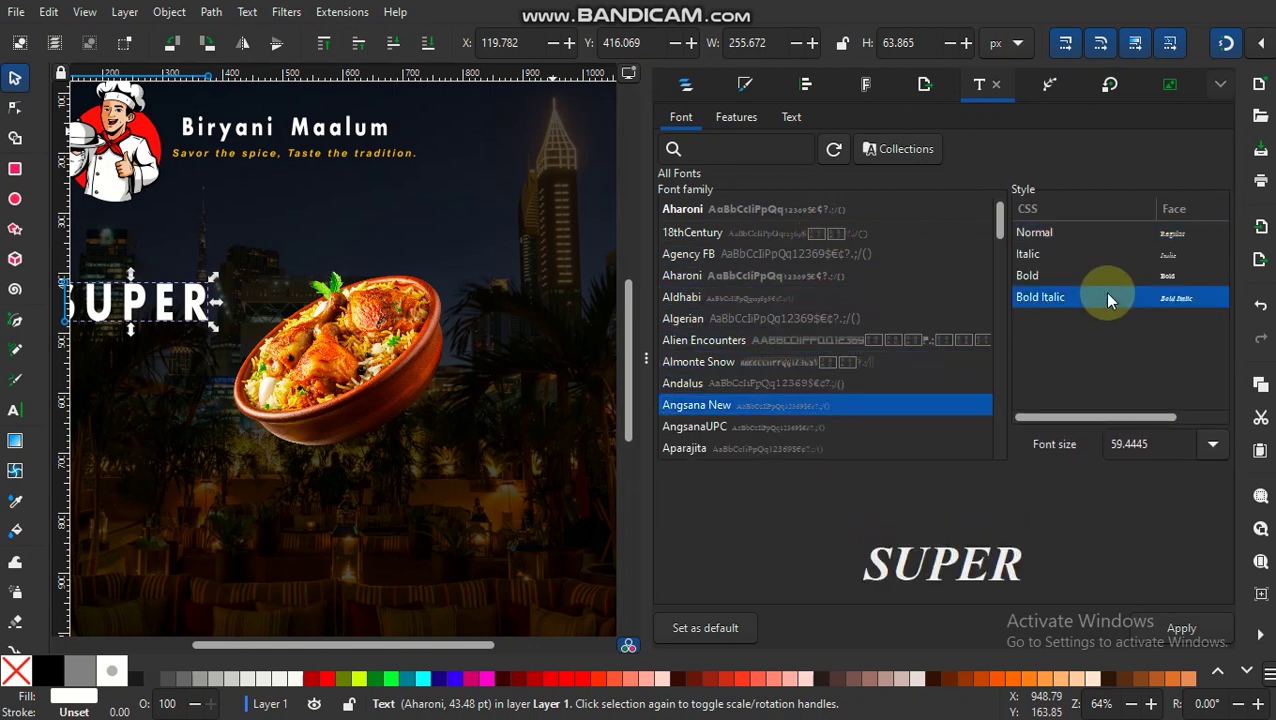
click(1189, 636)
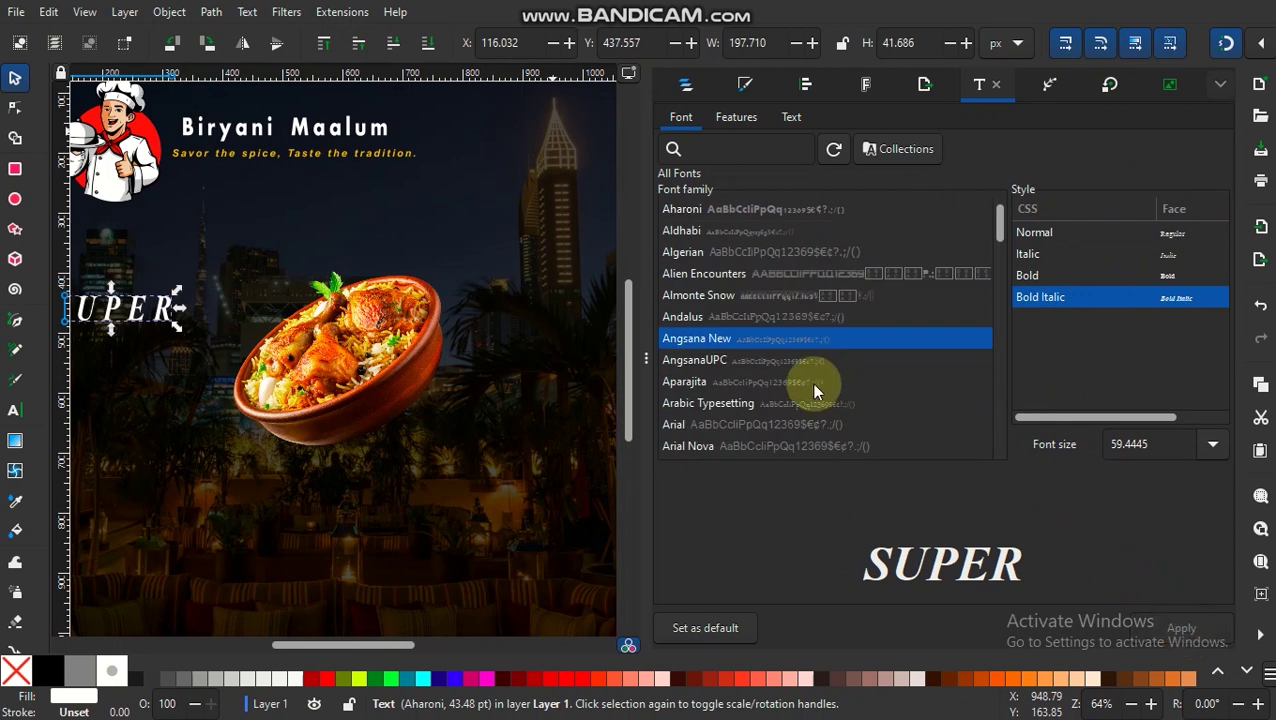
key(Down)
key(Down)
key(Down)
key(Down)
key(Down)
key(Down)
key(Down)
key(Down)
key(Down)
key(Down)
key(Down)
key(Down)
key(Down)
key(Down)
key(Down)
key(Down)
key(Down)
key(Down)
key(Down)
key(Down)
key(Down)
key(Down)
key(Down)
key(Down)
key(Down)
key(Down)
key(Down)
key(Down)
key(Down)
key(Down)
key(Down)
key(Down)
key(Down)
key(Down)
key(Down)
key(Down)
key(Down)
key(Down)
key(Down)
key(Down)
key(Down)
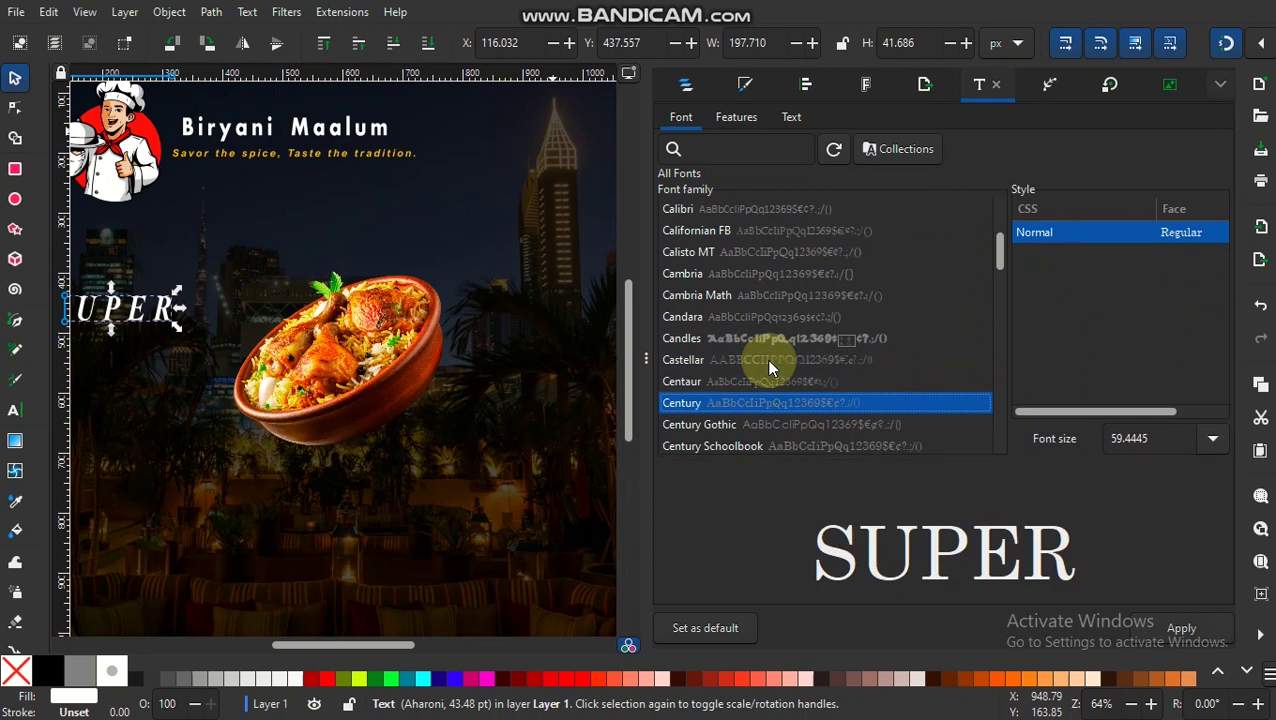
key(Down)
key(Down)
key(Down)
key(Down)
key(Down)
key(Down)
key(Down)
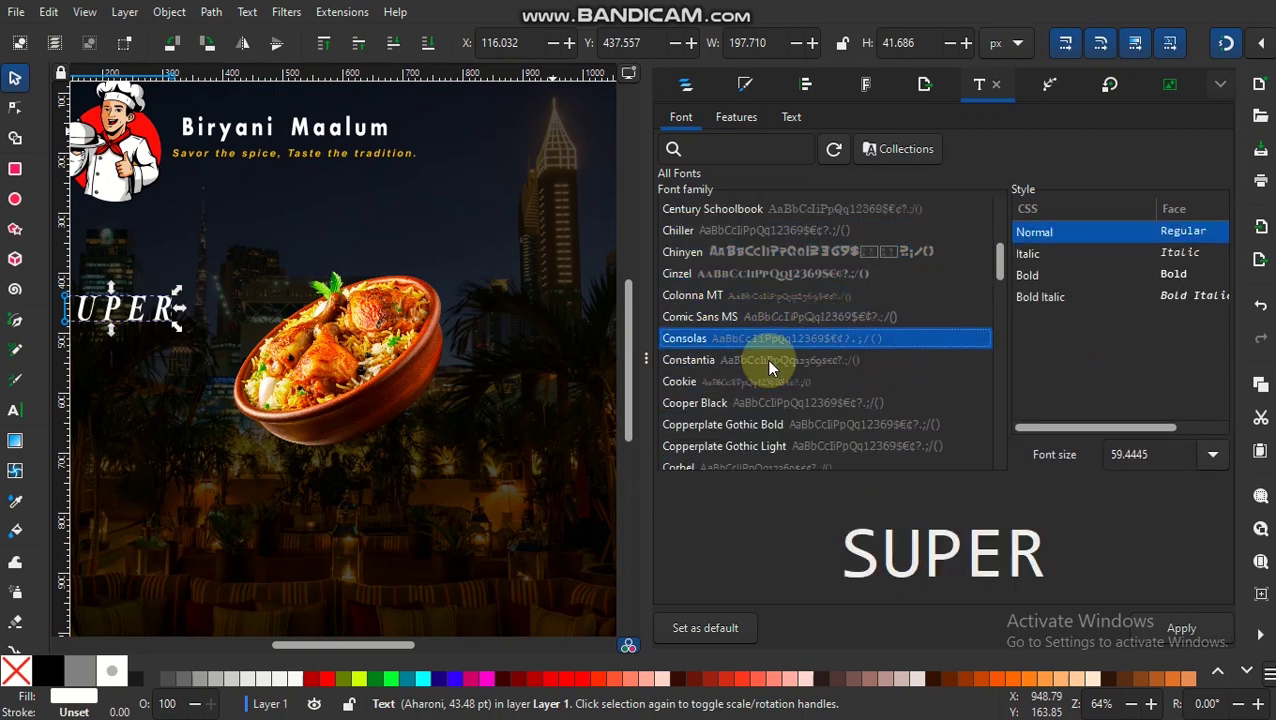
key(Down)
key(Down)
key(Down)
key(Down)
key(Down)
key(Down)
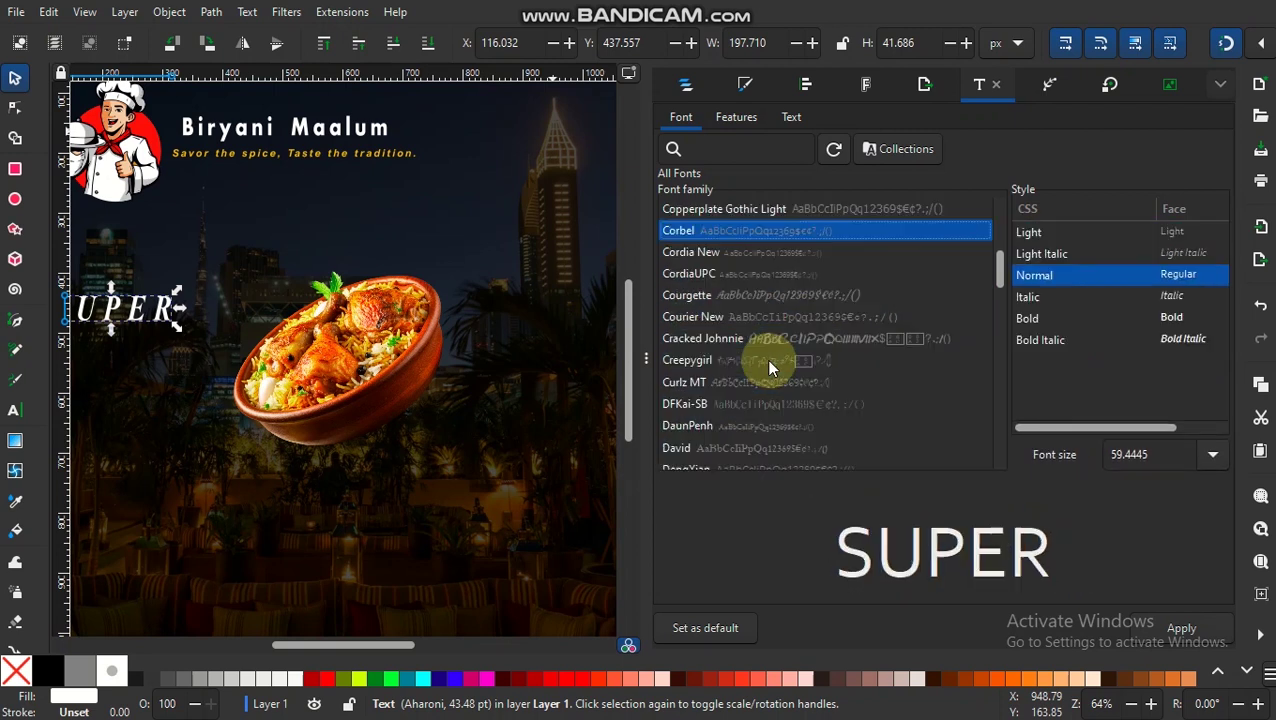
click(1148, 340)
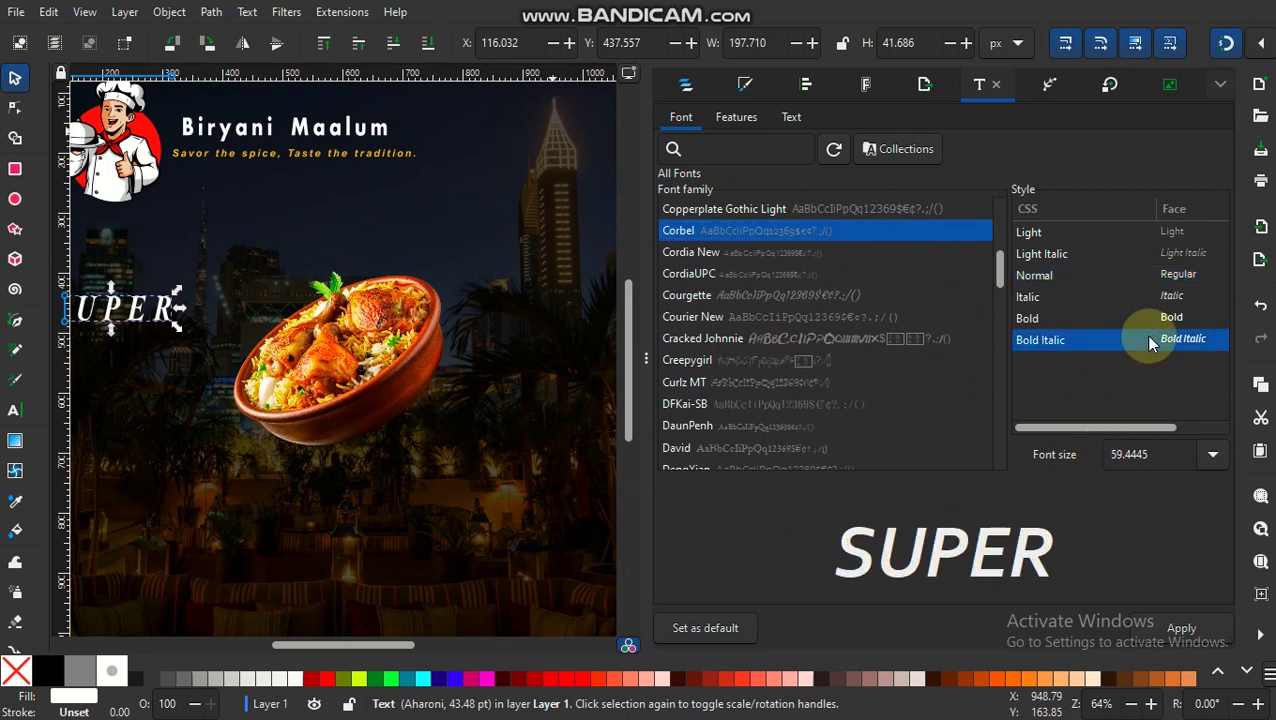
click(768, 255)
key(Down)
key(Down)
key(Down)
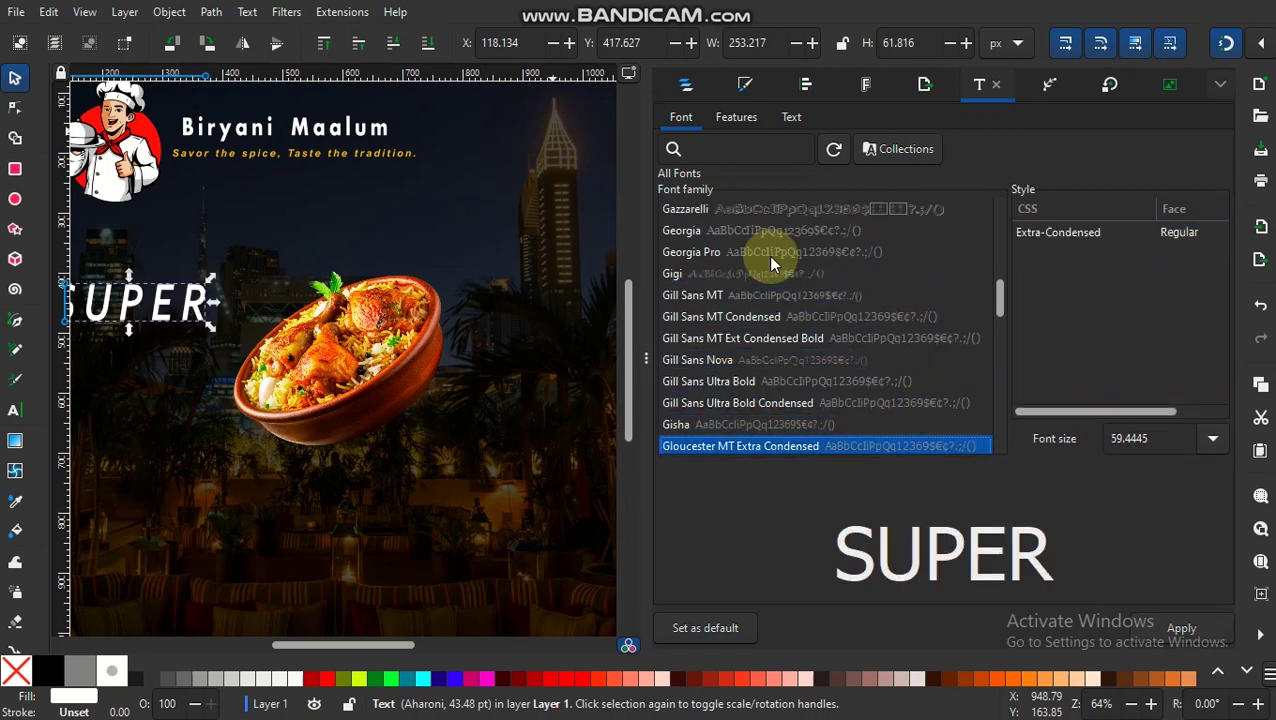
key(Down)
key(Down)
key(Down)
key(Down)
key(Down)
key(Down)
key(Down)
key(Down)
key(Down)
key(Down)
key(Down)
key(Down)
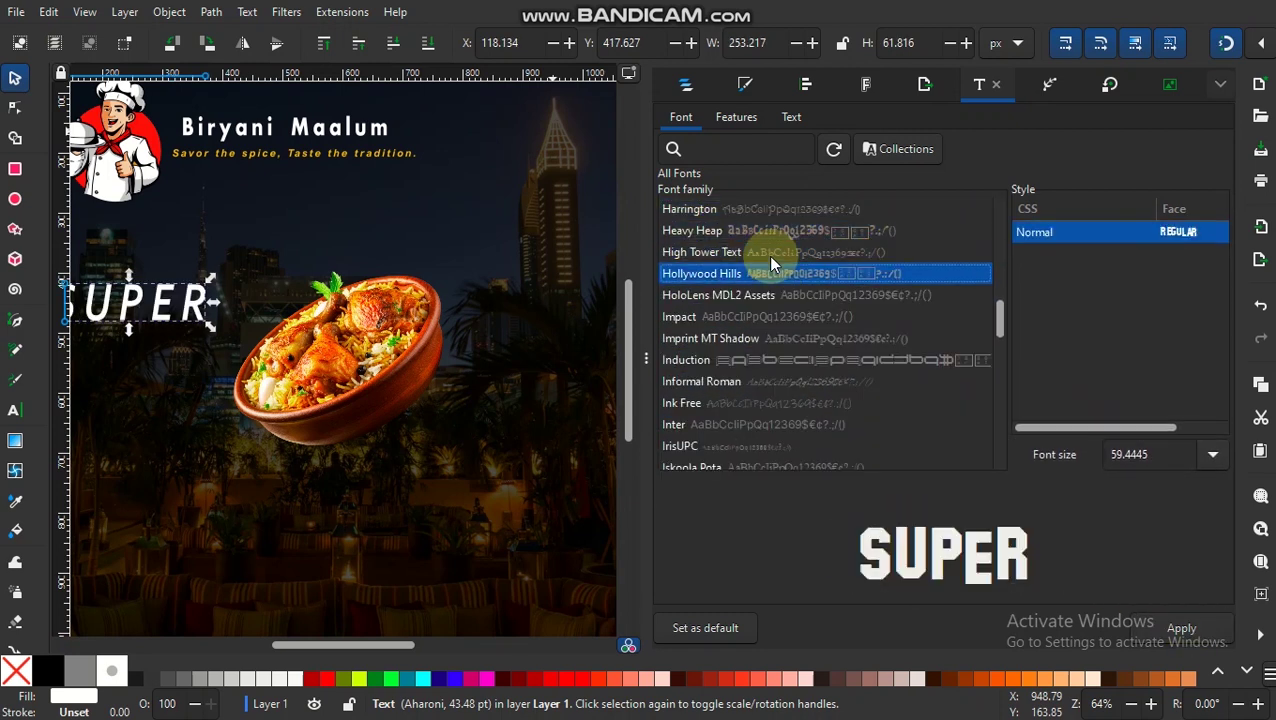
key(Down)
key(Down)
key(Down)
key(Down)
key(Down)
key(Down)
key(Down)
key(Down)
key(Down)
key(Down)
key(Down)
key(Down)
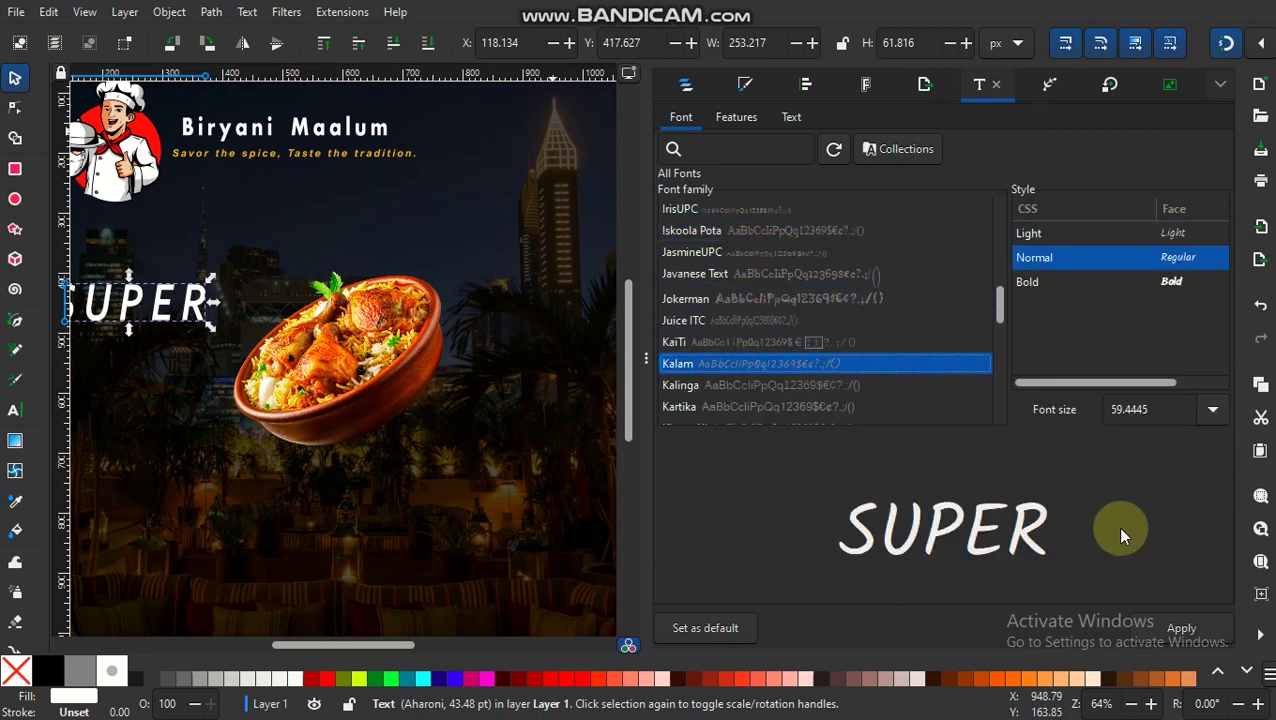
click(1093, 285)
click(1181, 628)
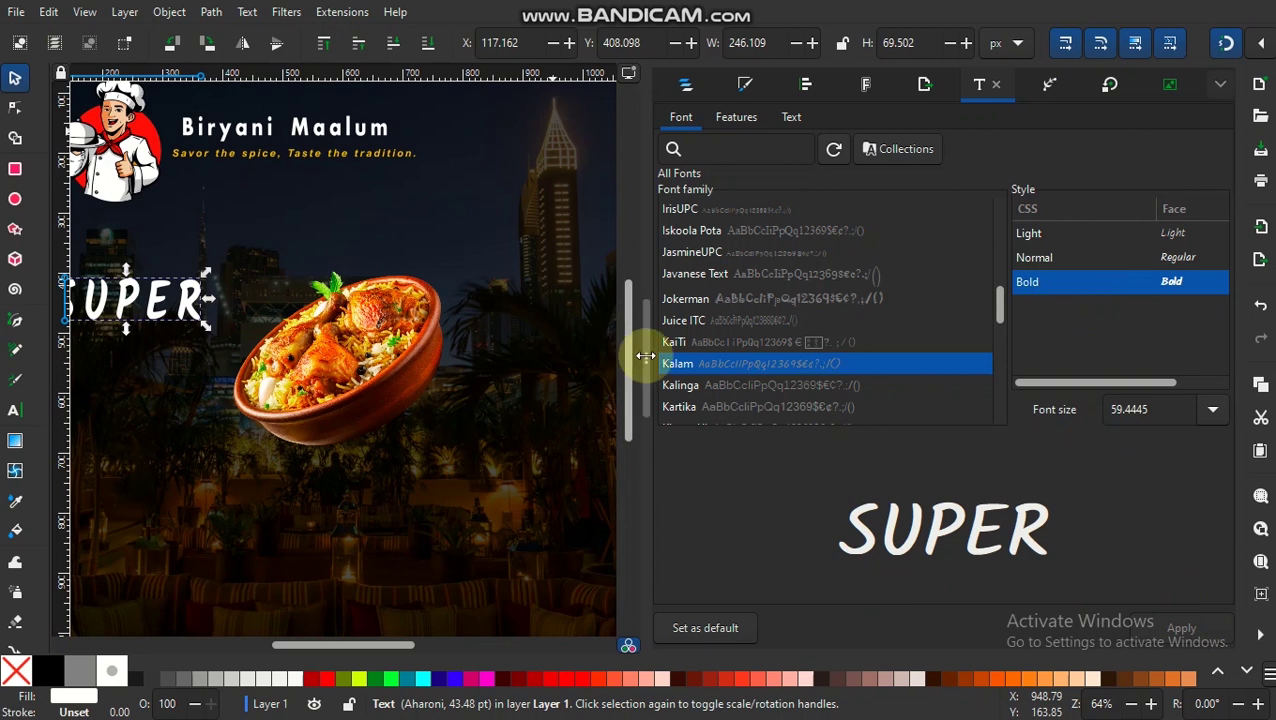
Enlarge SUPER slightly and duplicate it for a second line below
key(F12)
mouse_move(496, 327)
mouse_down()
mouse_move(506, 334)
mouse_move(413, 376)
mouse_up()
key(ctrl+d)
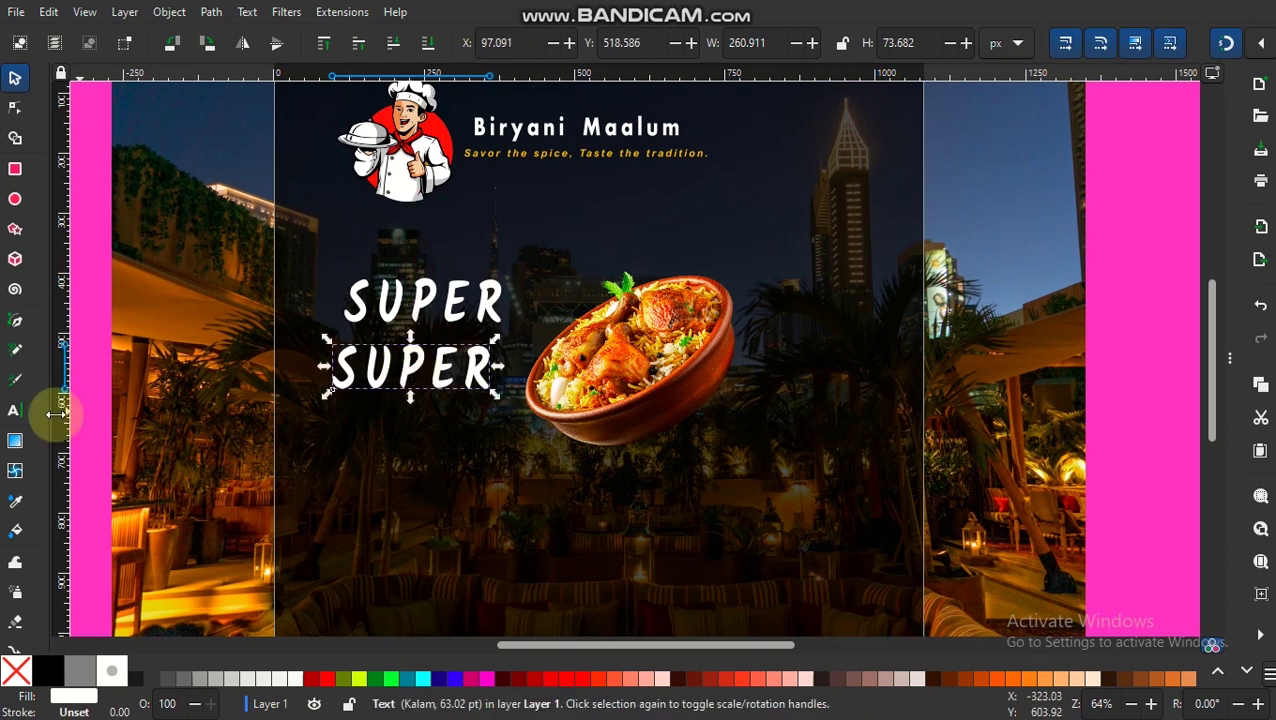
Change the SUPER copy's text to DELICIOUS
click(15, 410)
click(411, 373)
key(ctrl+a)
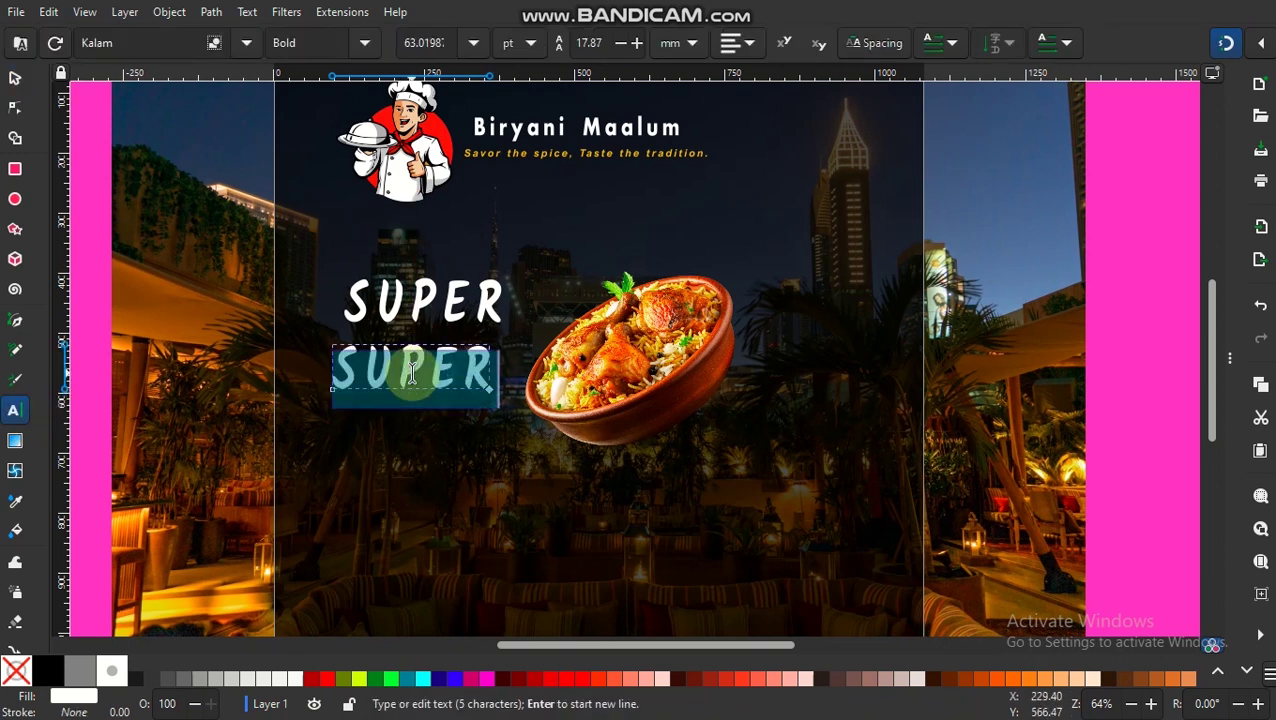
text(DELICIOUS)
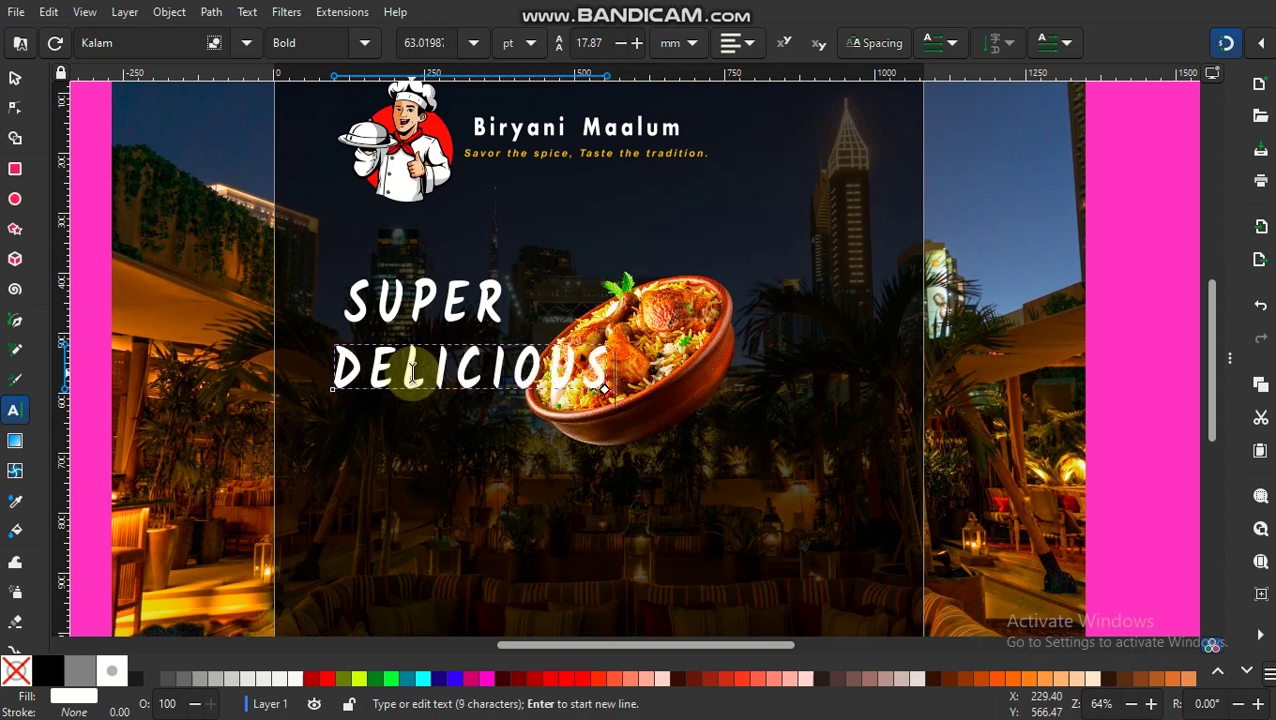
key(ctrl+a)
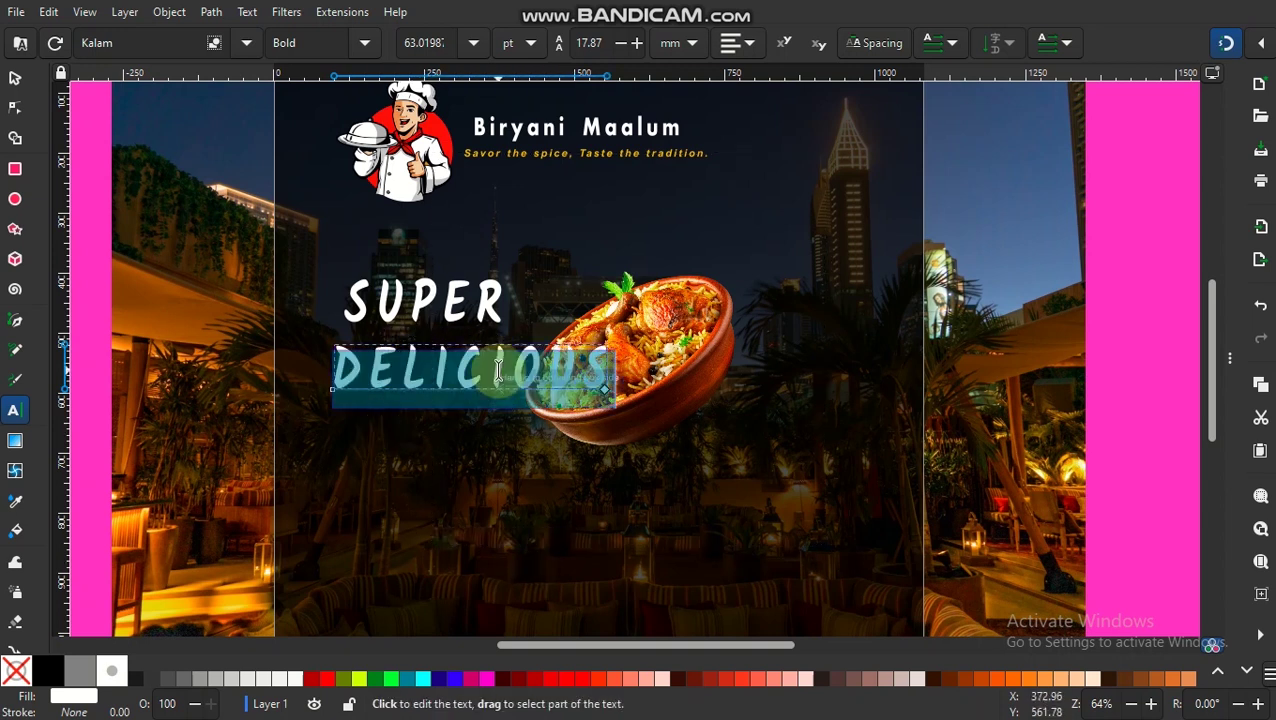
Color DELICIOUS with the tagline's gold, brightened to ffbb00ff
click(17, 501)
click(466, 154)
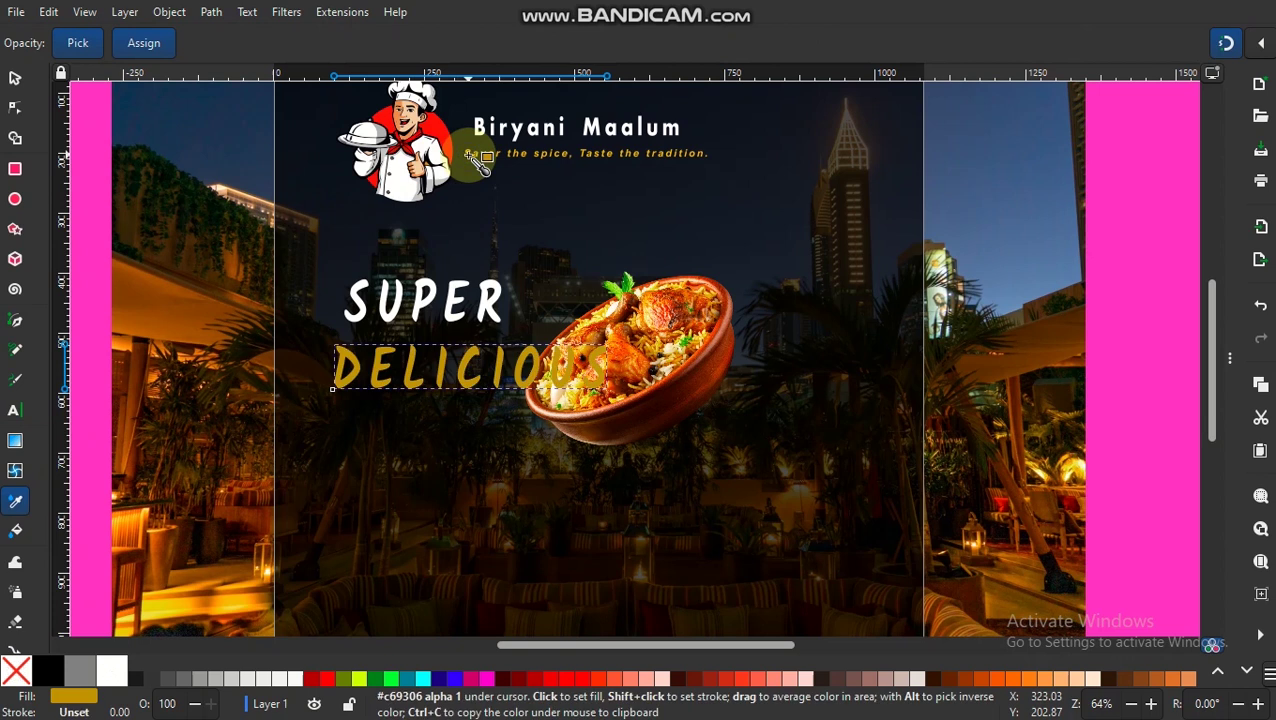
click(15, 77)
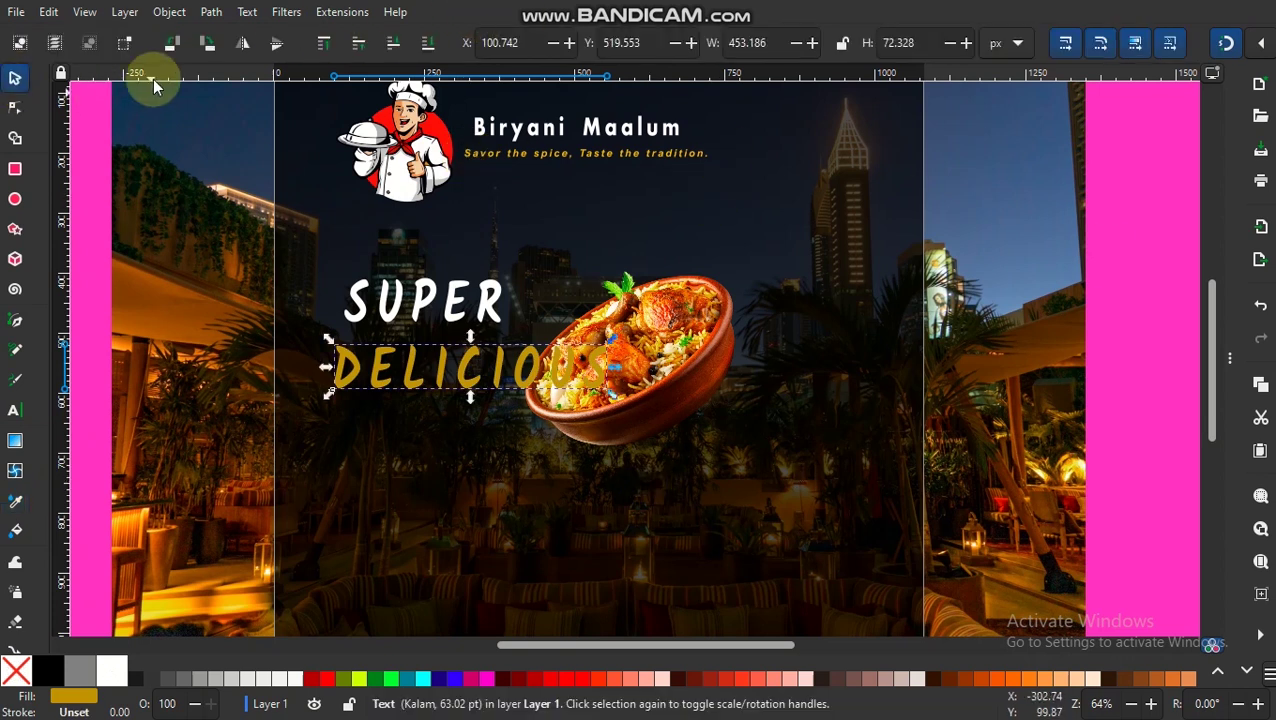
click(126, 12)
click(190, 34)
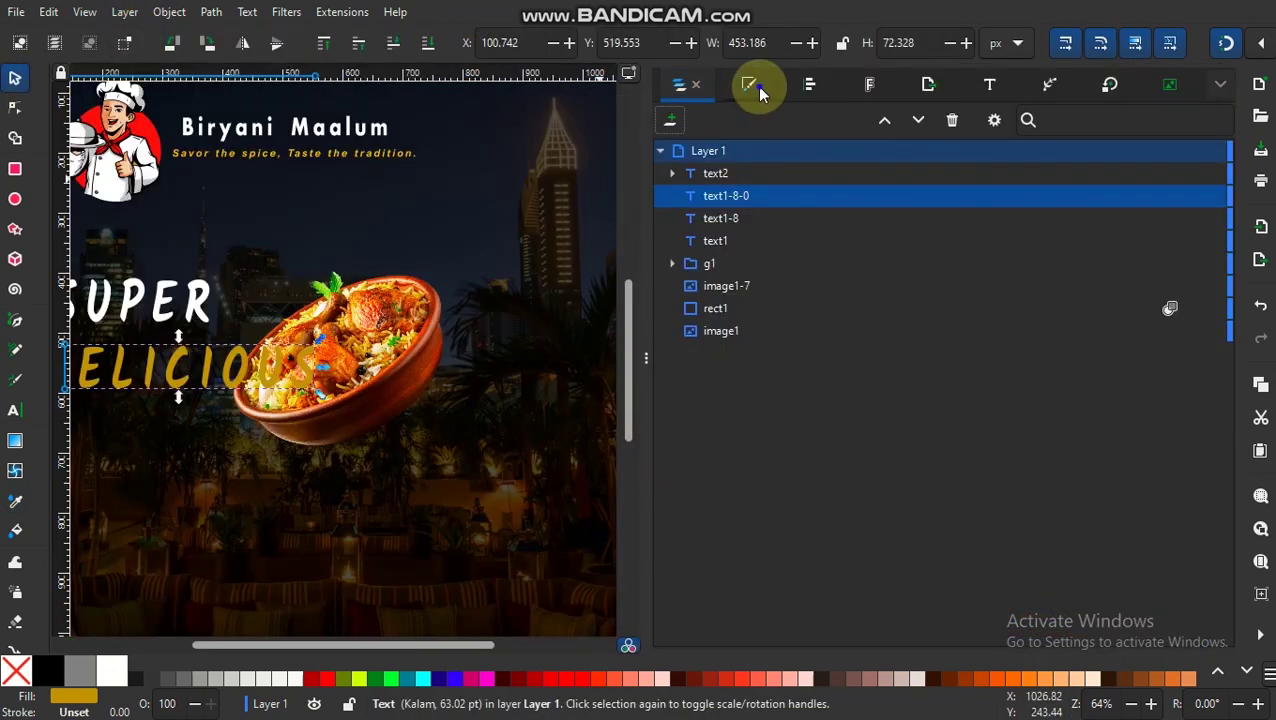
click(757, 86)
click(983, 261)
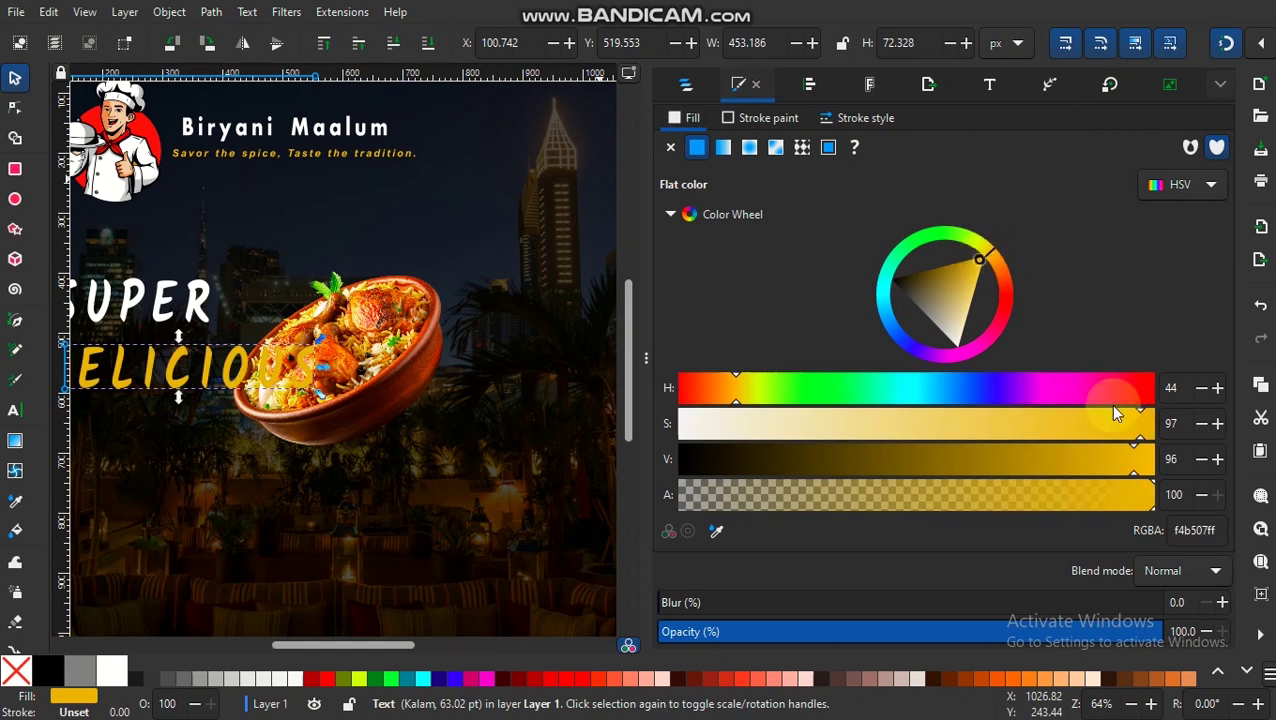
click(1137, 464)
drag(1137, 470, 1165, 470)
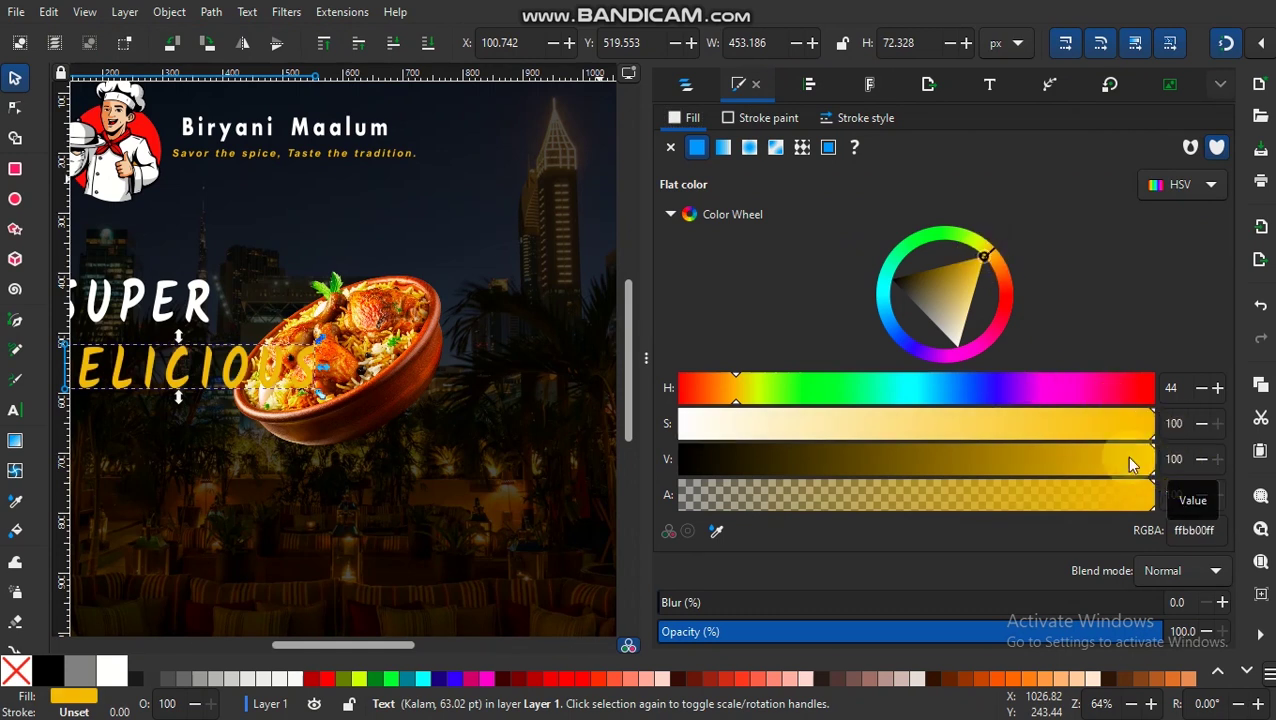
click(735, 393)
Move the biryani bowl image further right, clear of the headline
drag(646, 357, 1220, 360)
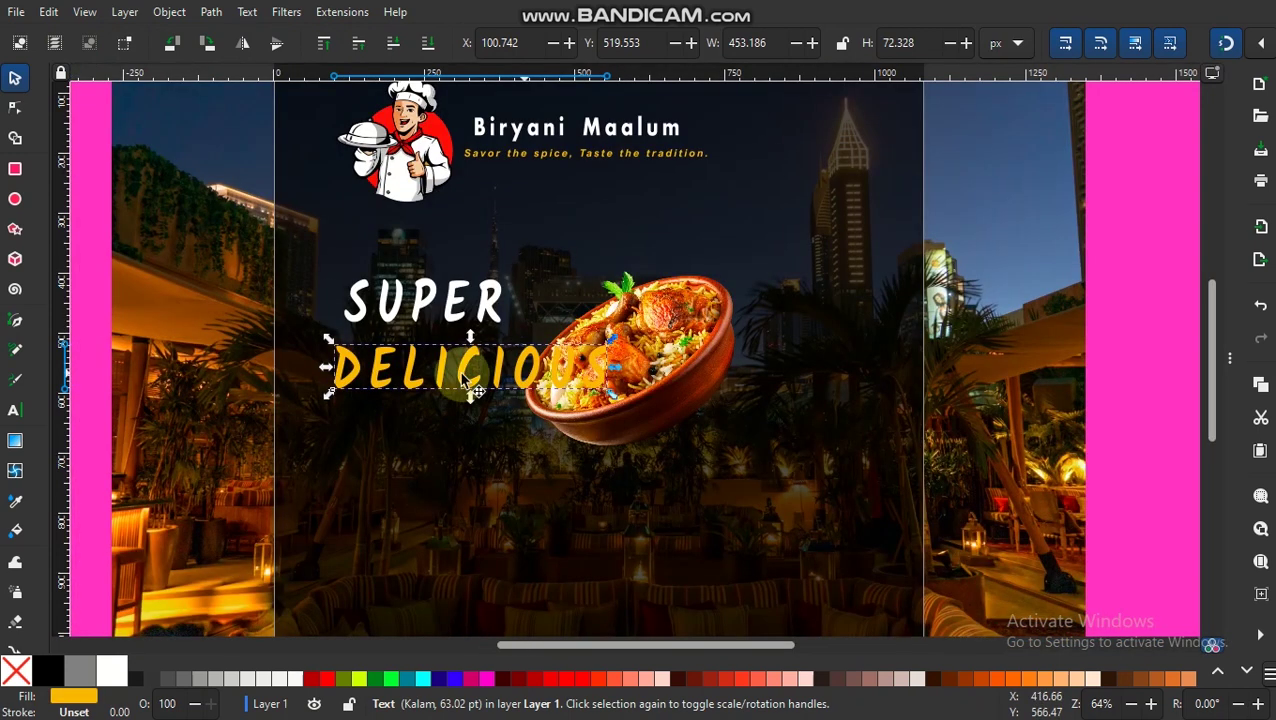
click(719, 330)
mouse_move(719, 330)
mouse_down()
mouse_move(825, 338)
mouse_move(818, 330)
mouse_up()
click(430, 300)
Nudge SUPER left, then paste a copy of it under DELICIOUS
drag(430, 300, 425, 298)
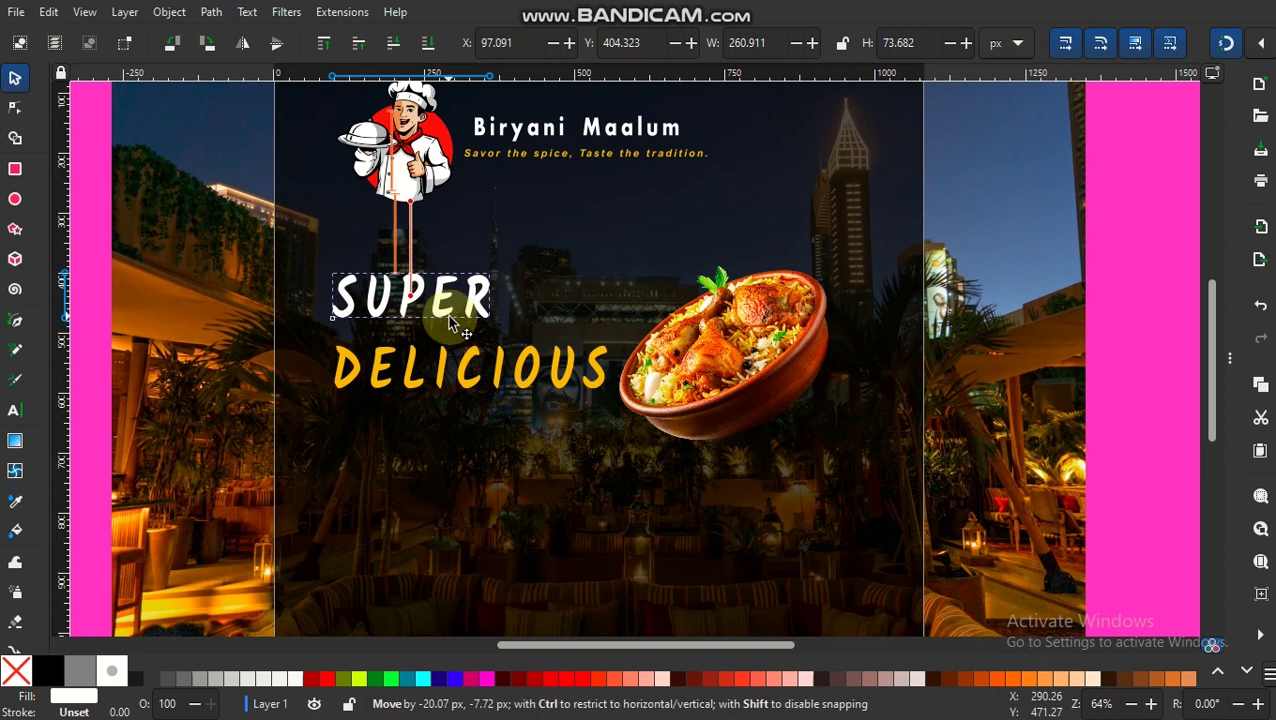
click(455, 365)
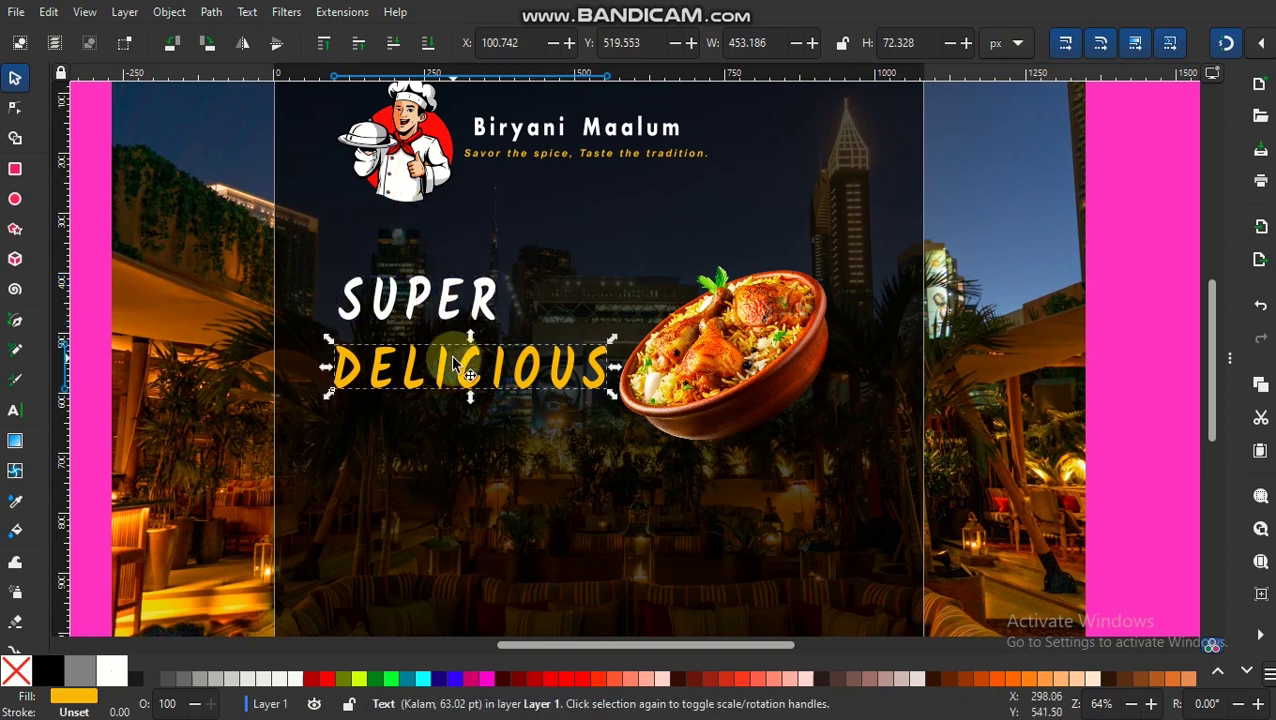
click(415, 300)
key(ctrl+c)
click(377, 429)
key(ctrl+v)
drag(391, 439, 417, 425)
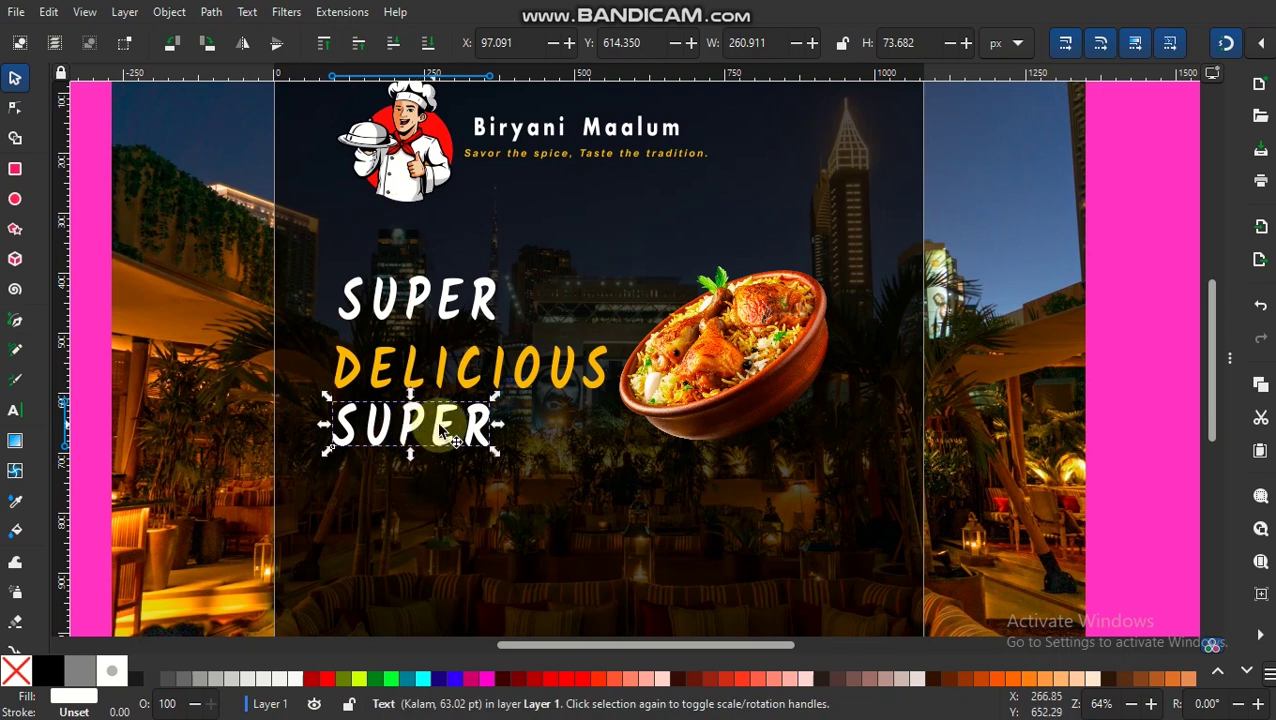
Change the pasted copy's text to FOOD and zoom out to view the page
click(14, 410)
click(385, 428)
key(ctrl+a)
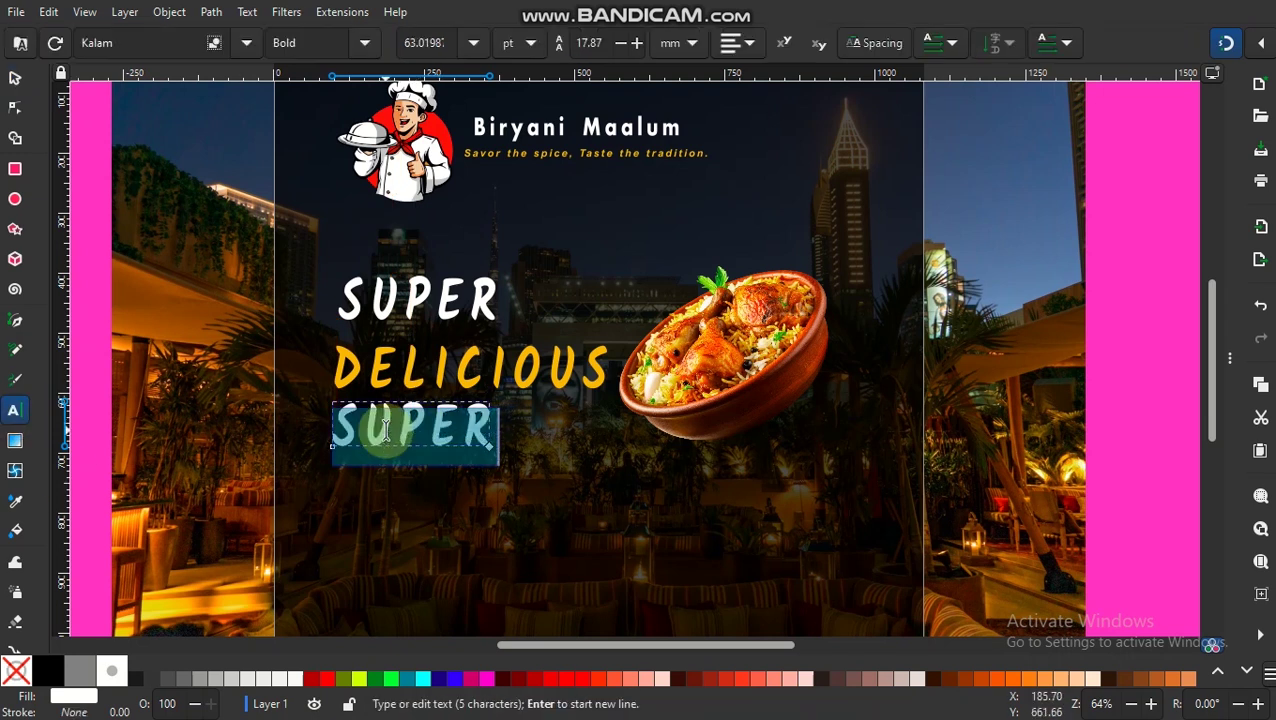
text(FOOD)
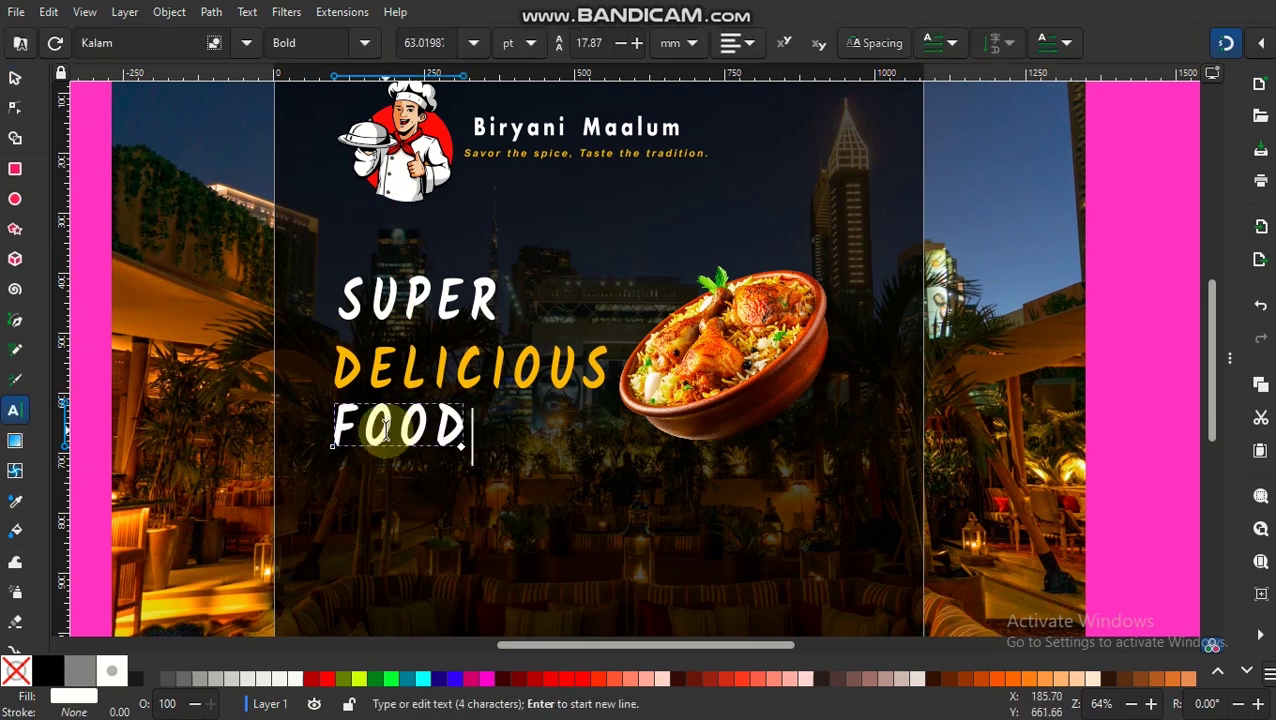
text(-)
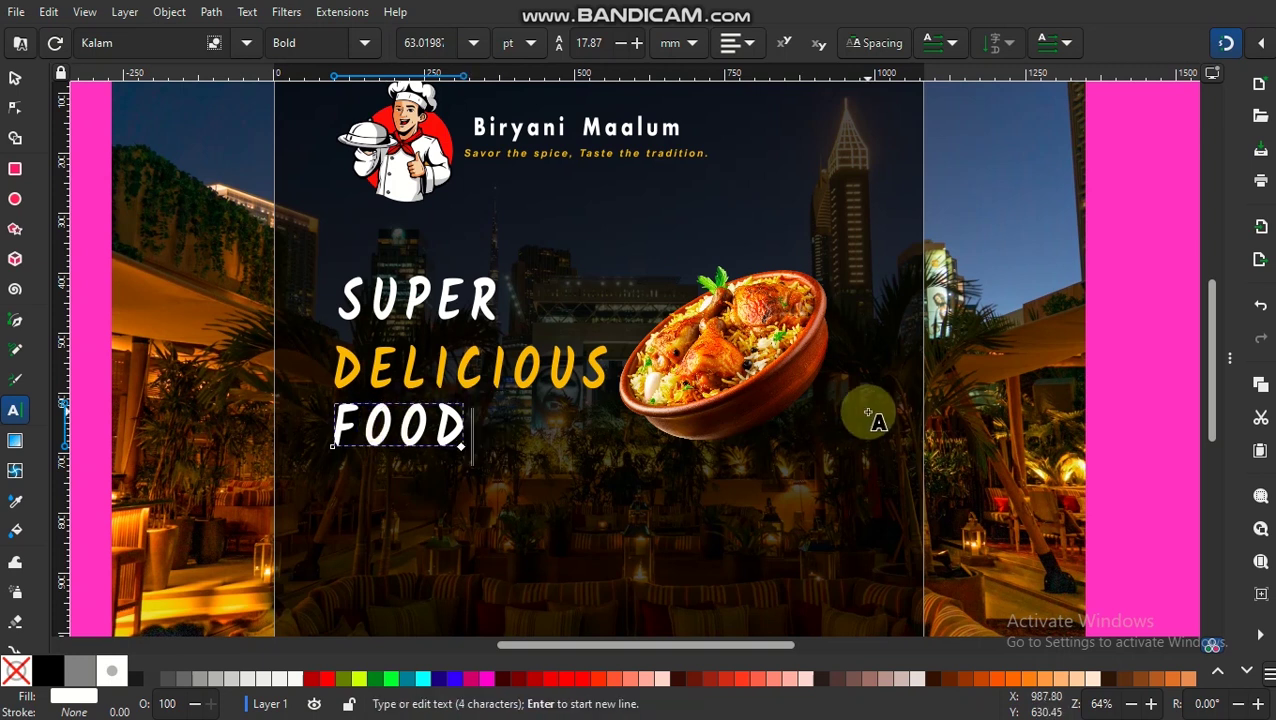
click(15, 77)
key(minus)
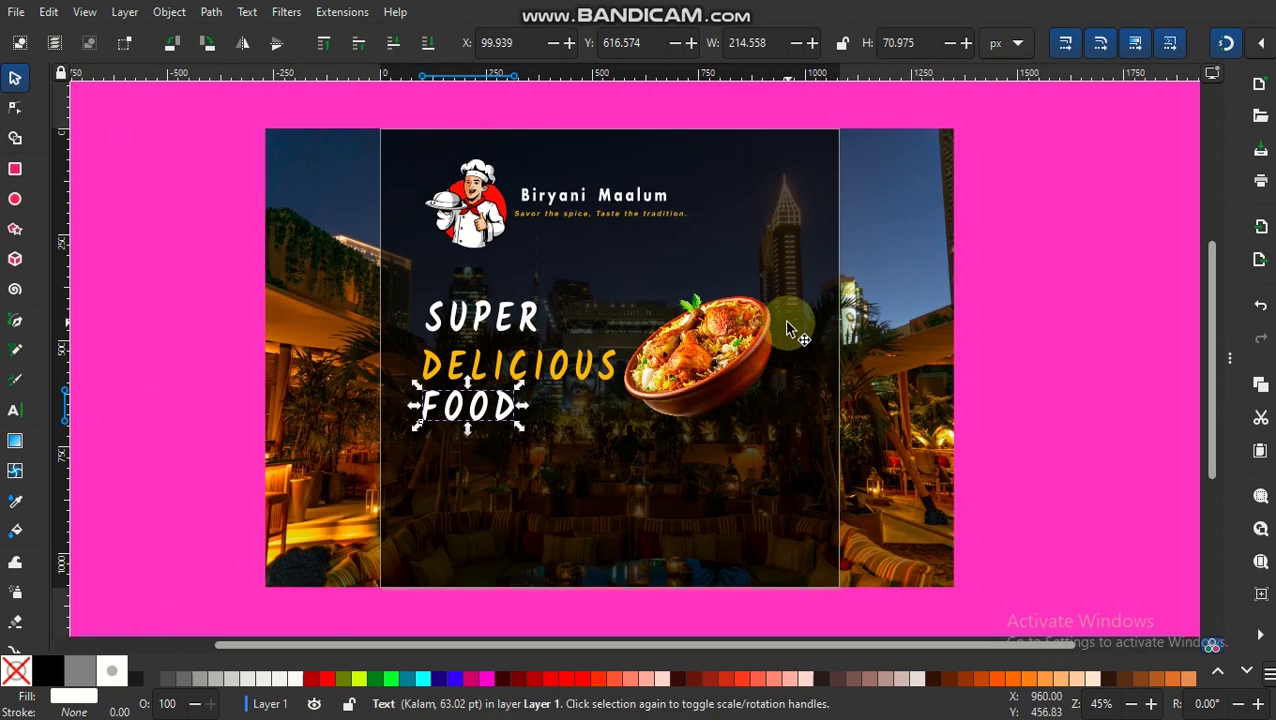
click(575, 298)
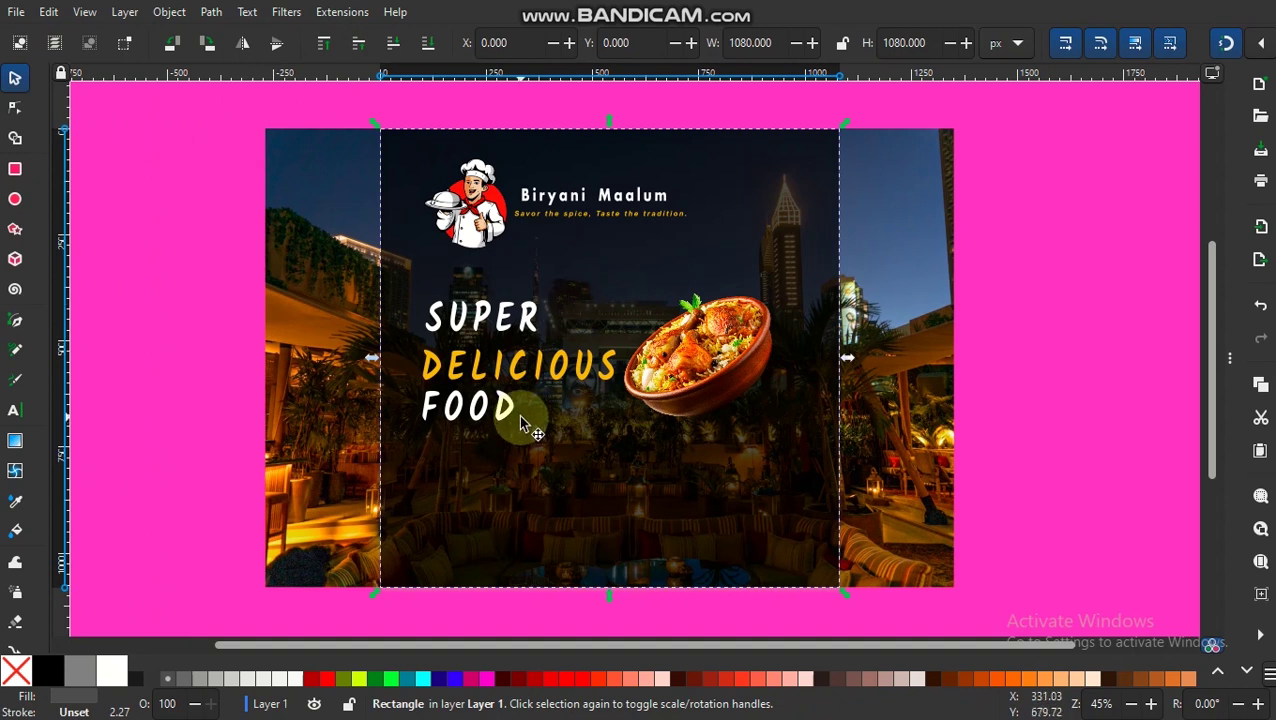
Add a new Delivery text line in Kalam Bold below FOOD
click(15, 410)
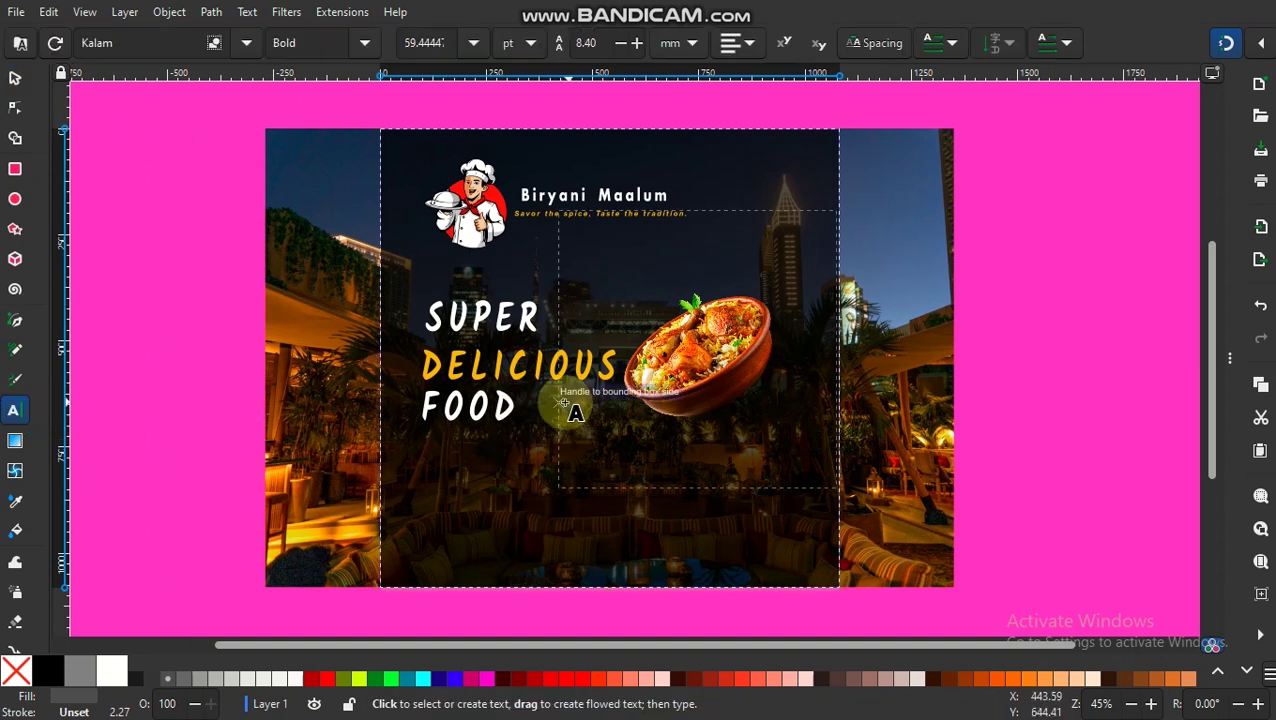
click(483, 458)
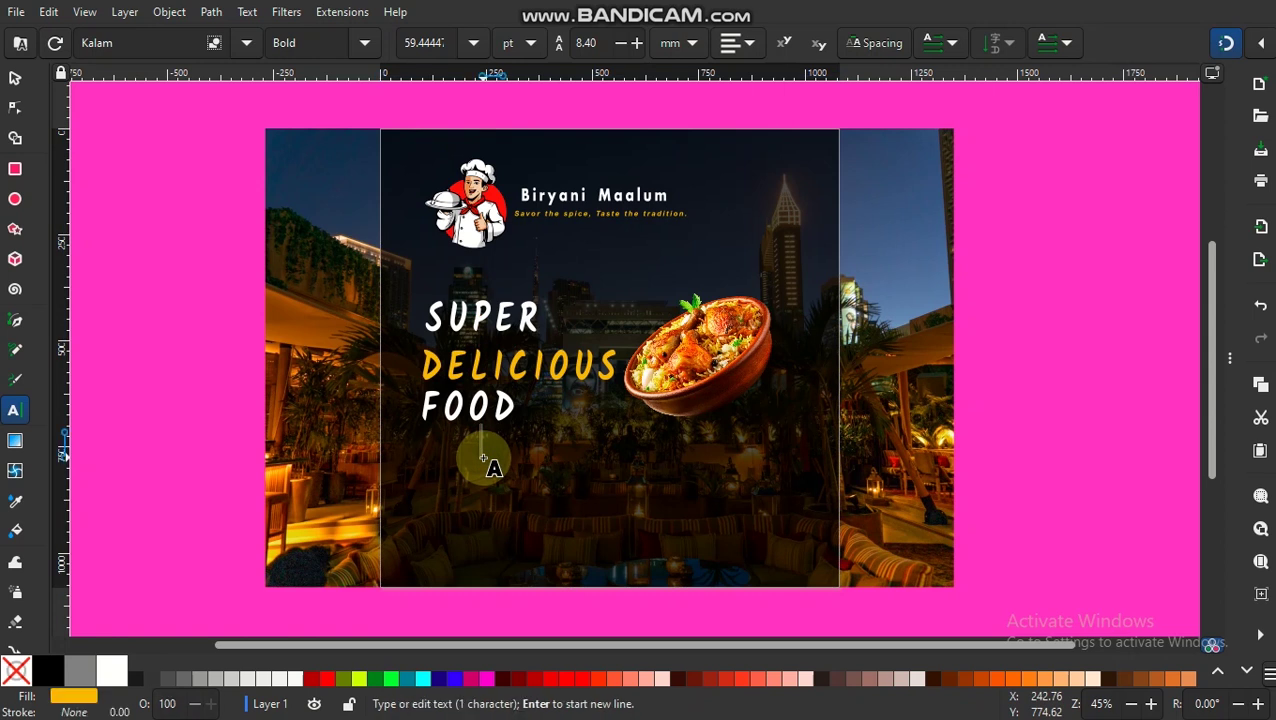
text(Delivery)
click(247, 11)
click(268, 31)
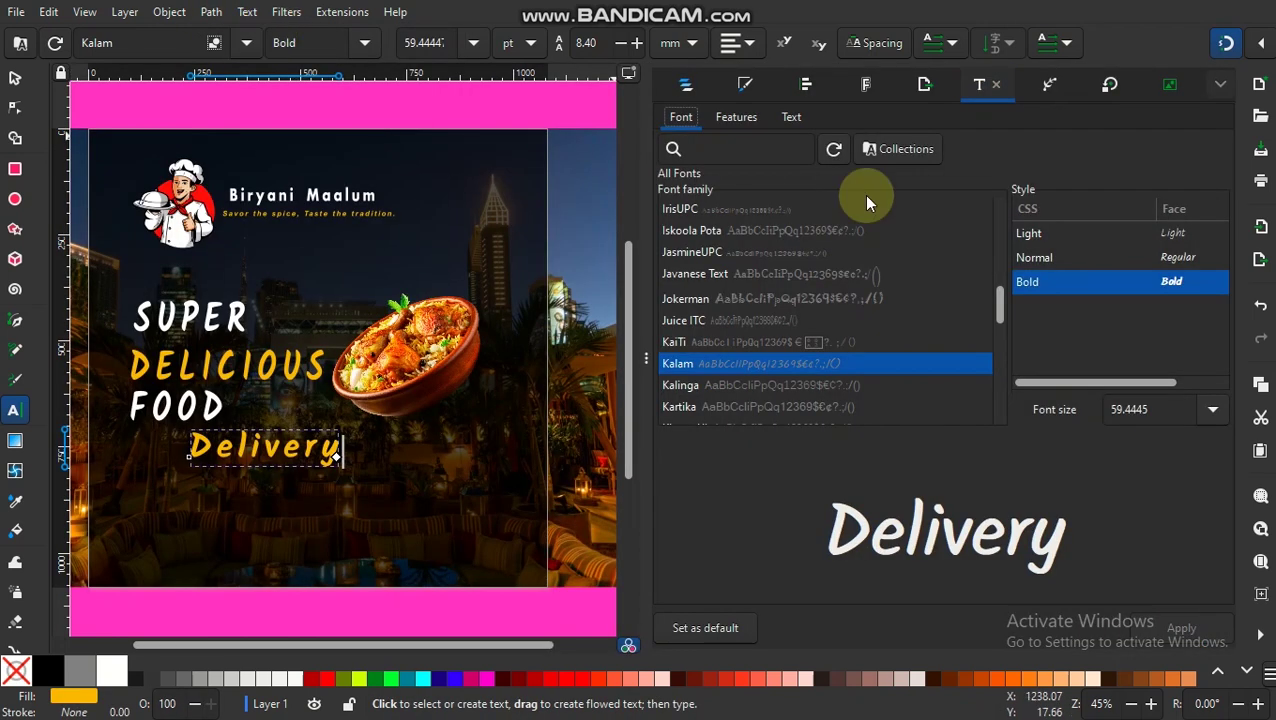
click(791, 116)
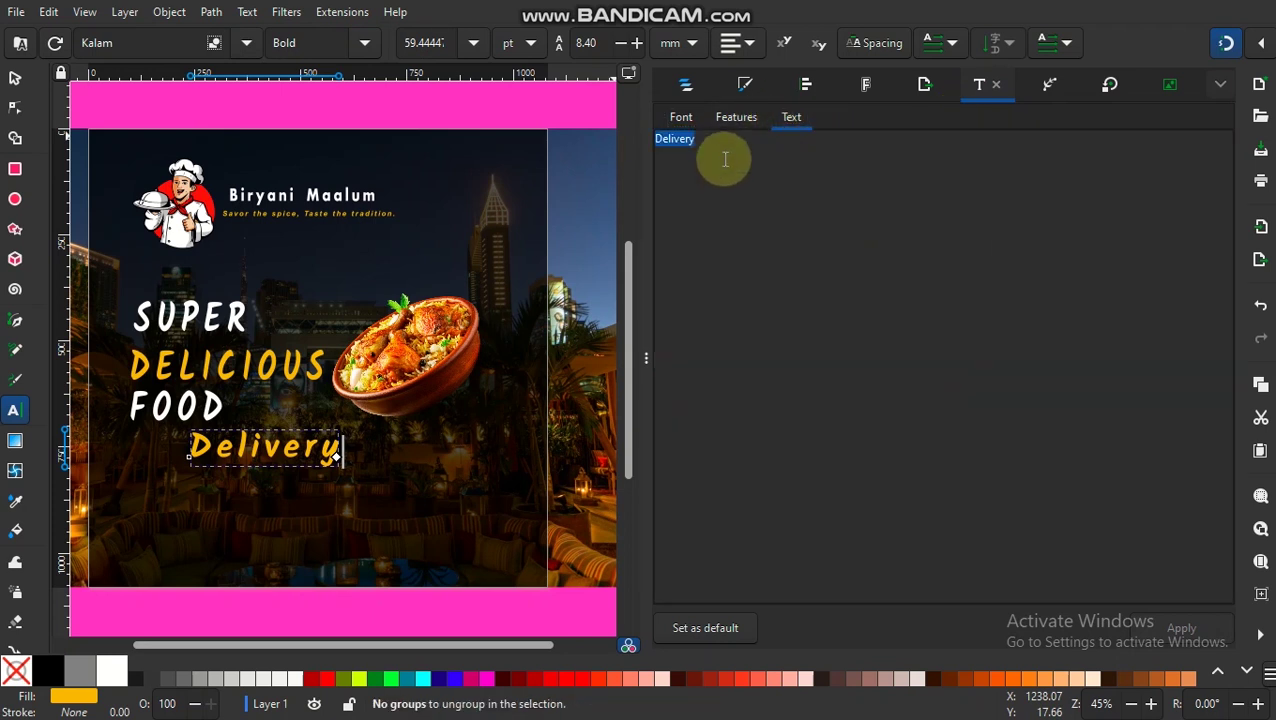
Fill Delivery off-white (f6f2e9ff) and position it under FOOD
click(744, 84)
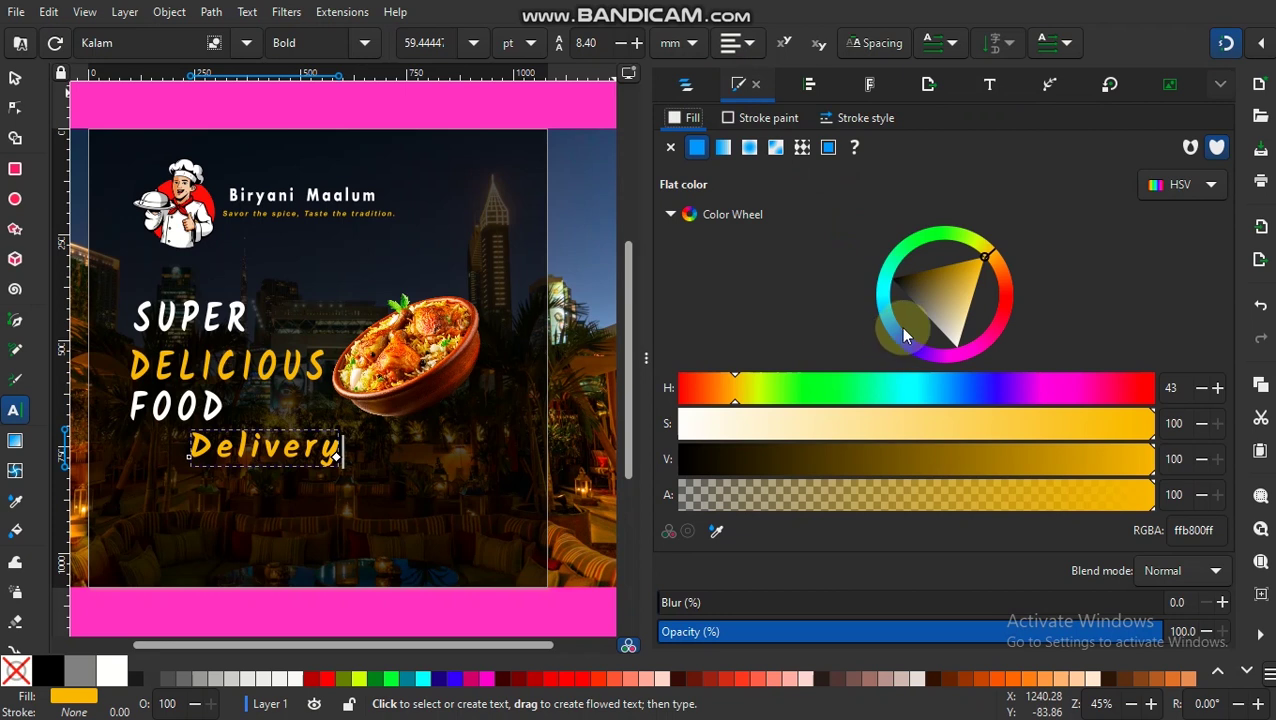
drag(958, 347, 956, 341)
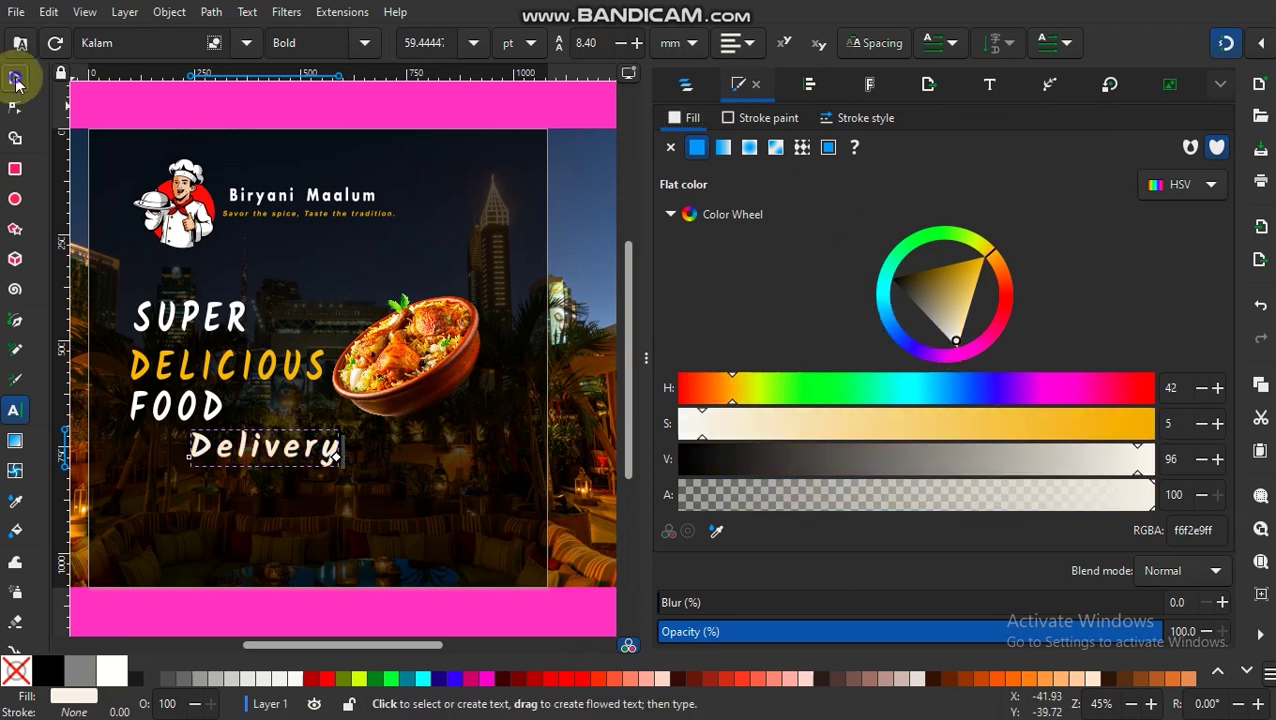
click(15, 77)
drag(266, 446, 271, 449)
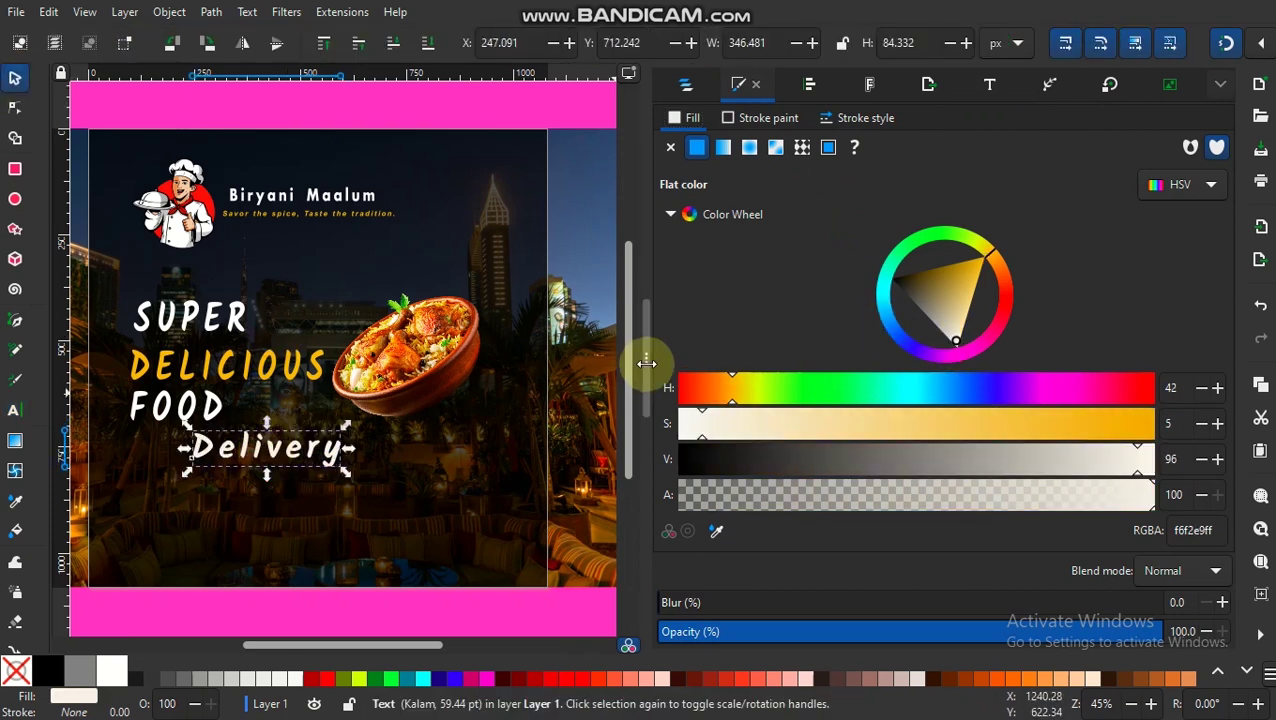
drag(647, 360, 1070, 285)
scroll(1209, 323, down, 1)
scroll(1209, 328, down, 1)
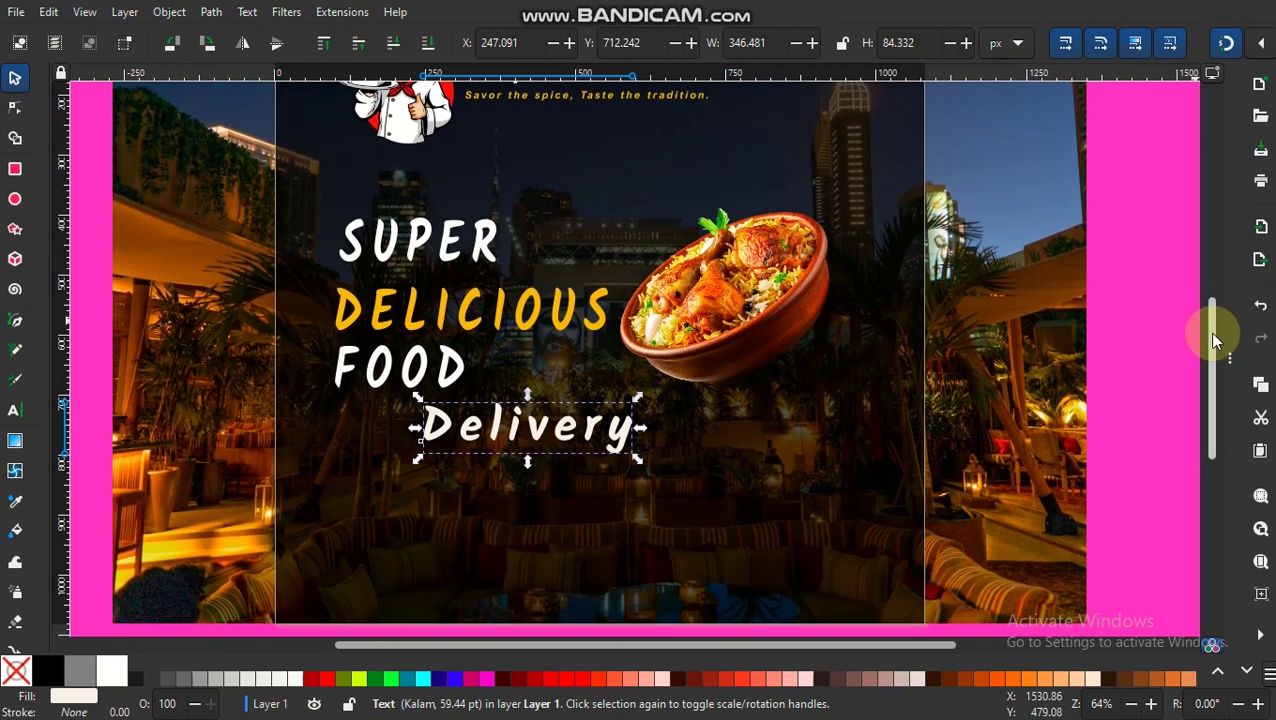
Draw a straight line path beneath the word Delivery
click(16, 321)
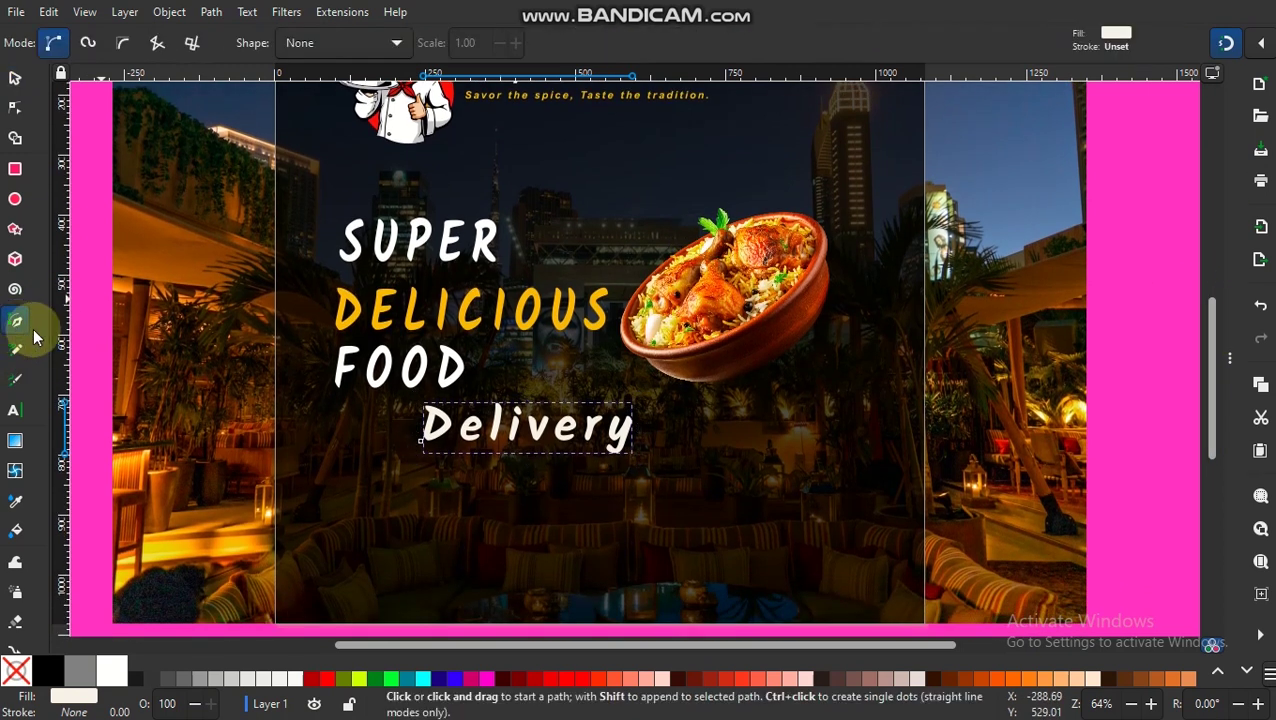
click(423, 460)
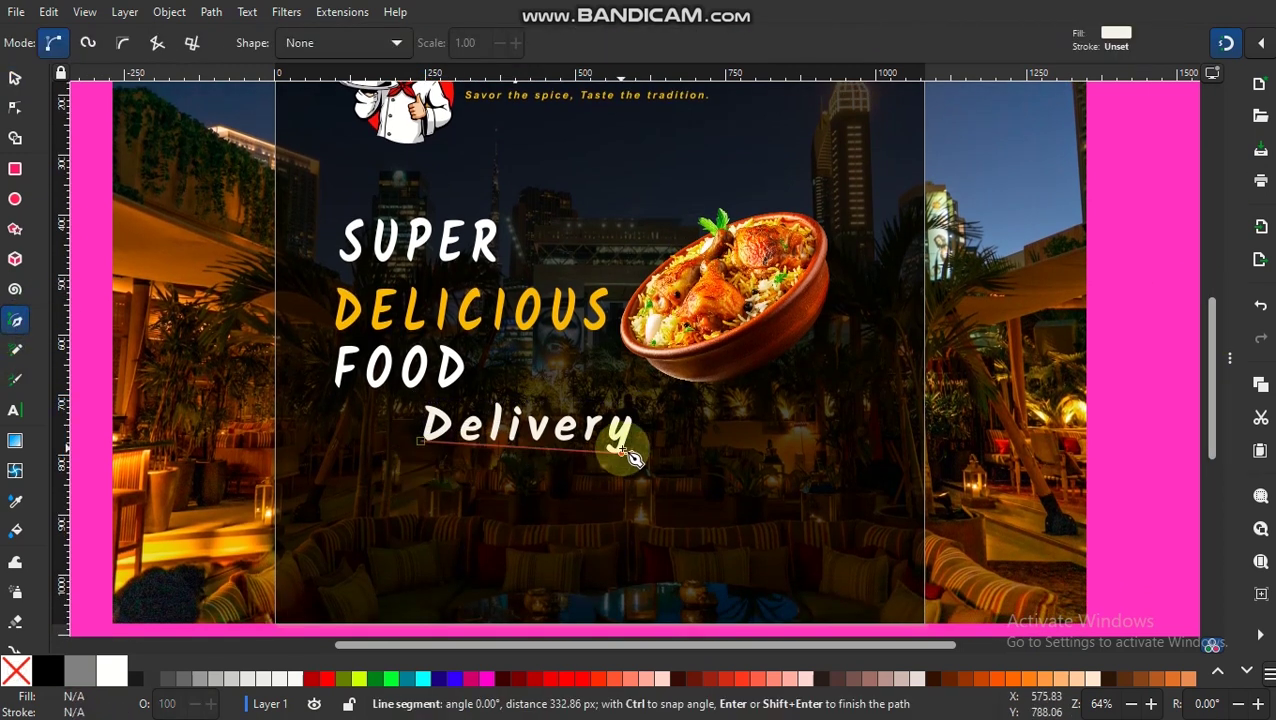
click(624, 452)
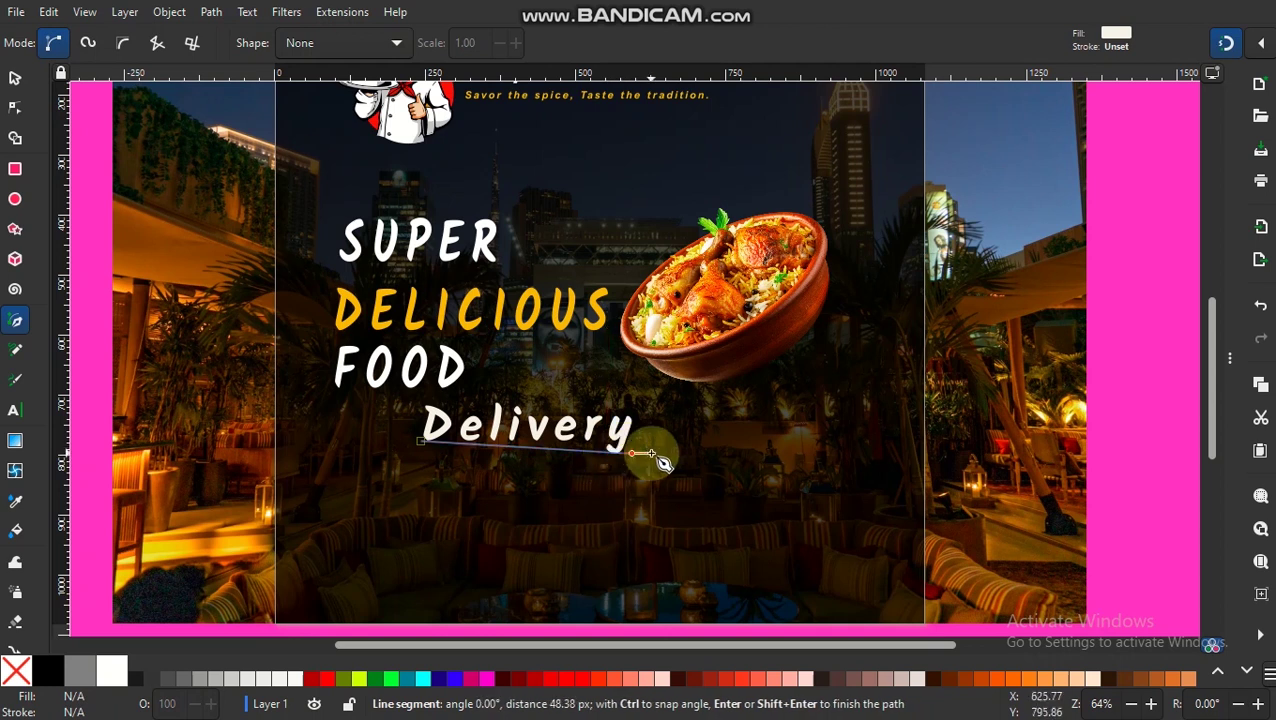
key(Return)
click(15, 78)
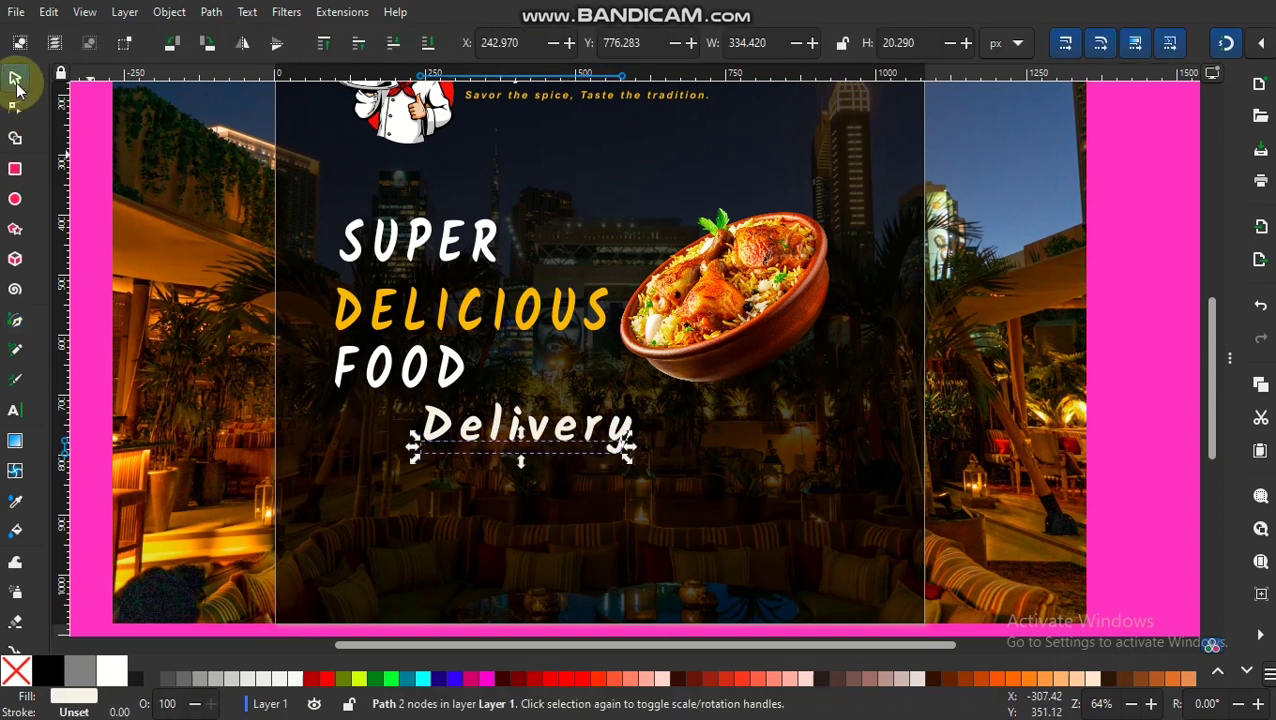
Give the underline a flat, light stroke colour in Fill and Stroke
click(127, 12)
click(170, 31)
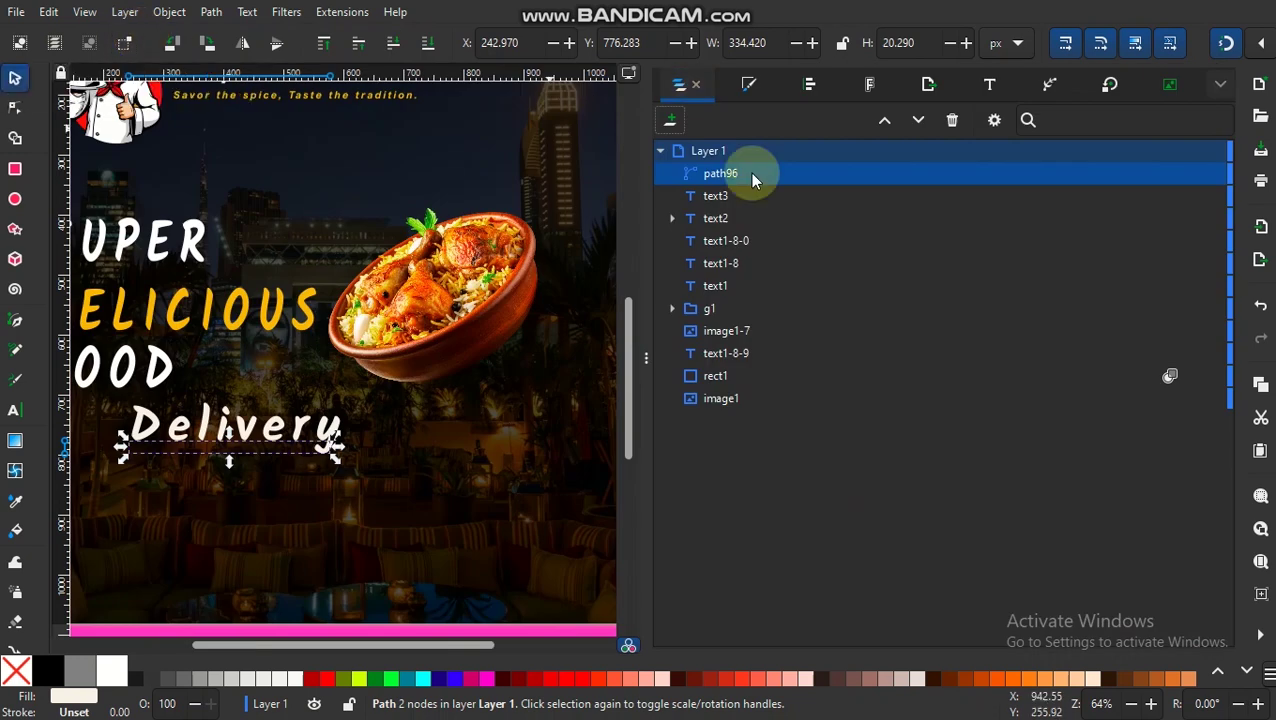
click(750, 85)
click(766, 117)
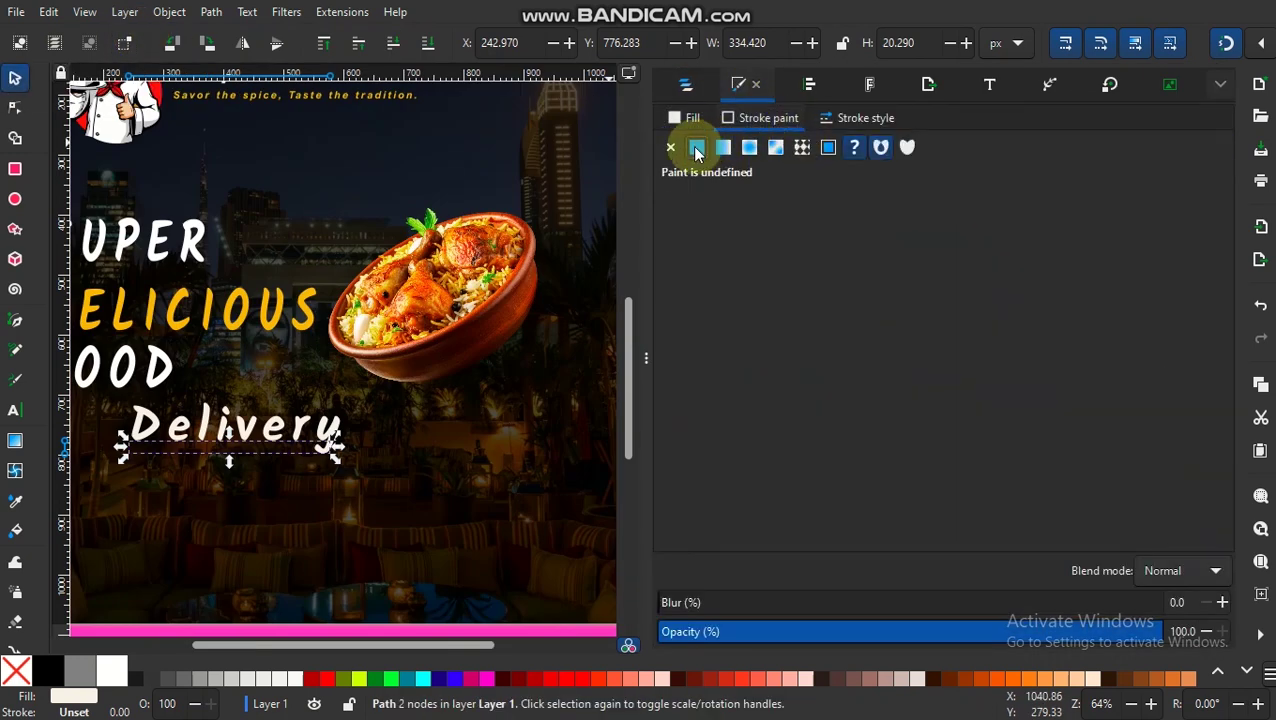
click(697, 147)
click(917, 339)
Set the underline stroke width to 8.300, dashed, with butt ends
click(854, 121)
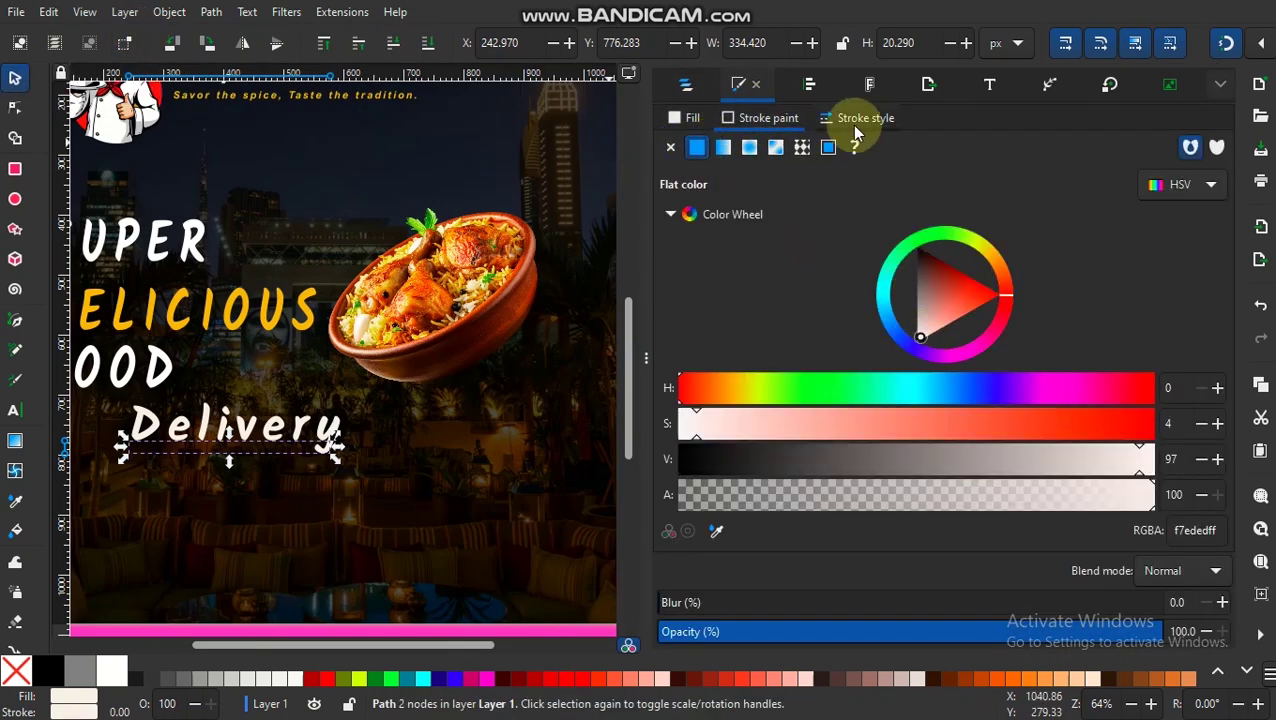
click(788, 153)
click(788, 153)
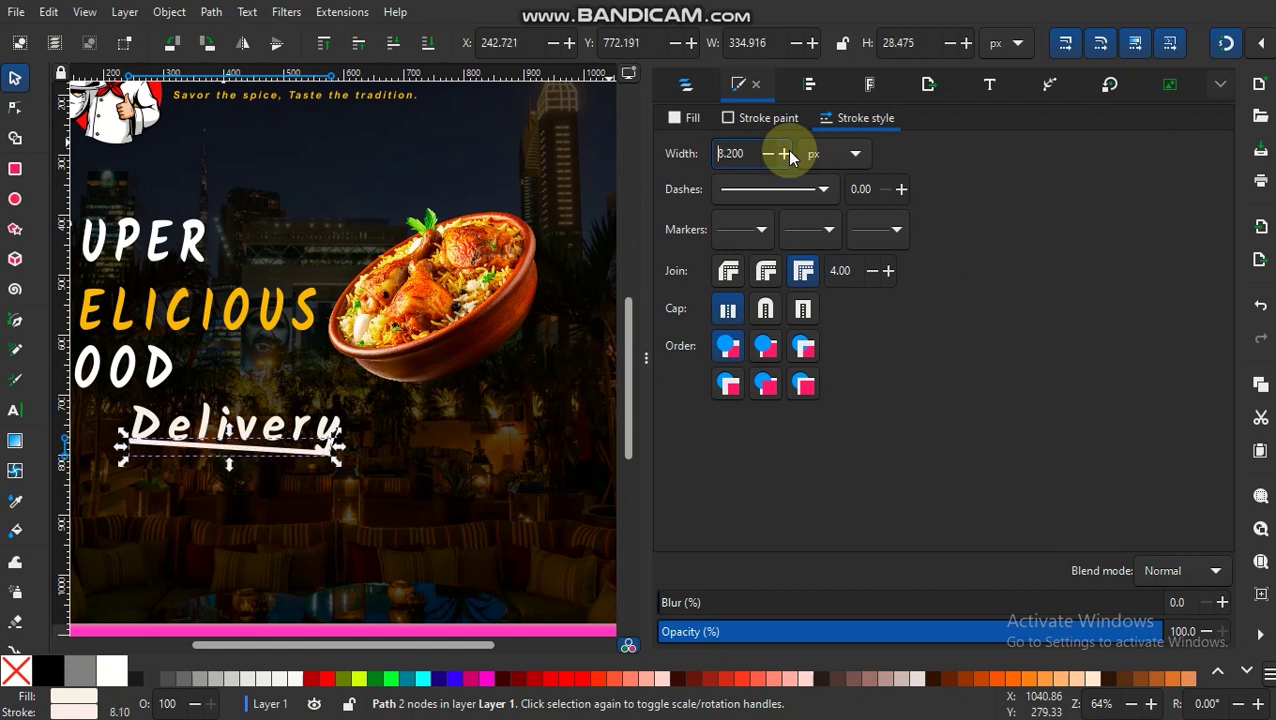
click(788, 153)
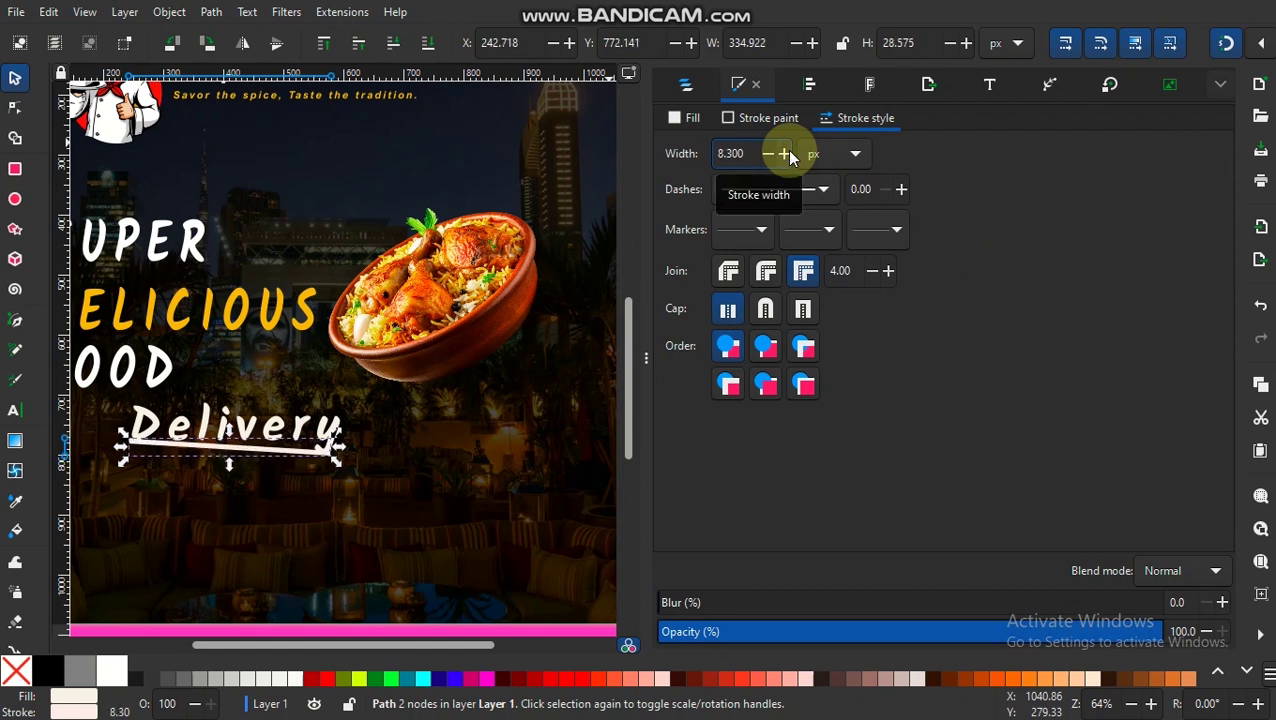
click(824, 190)
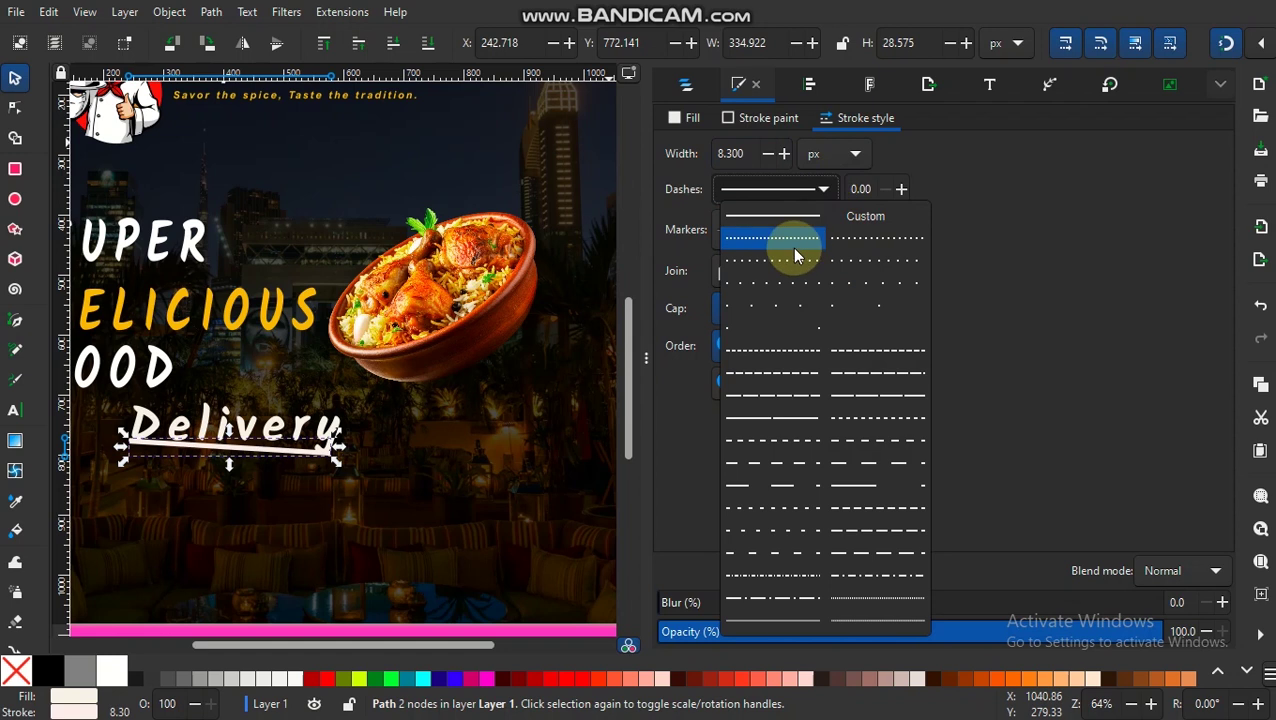
click(816, 373)
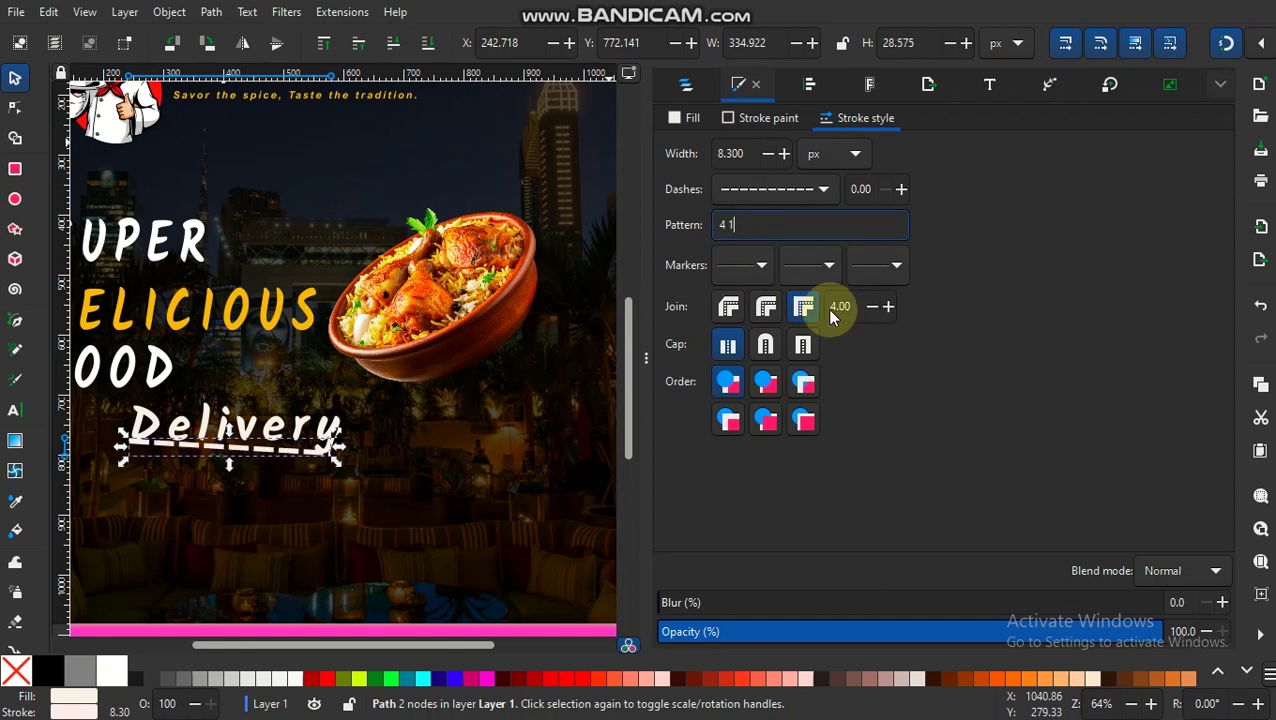
click(728, 345)
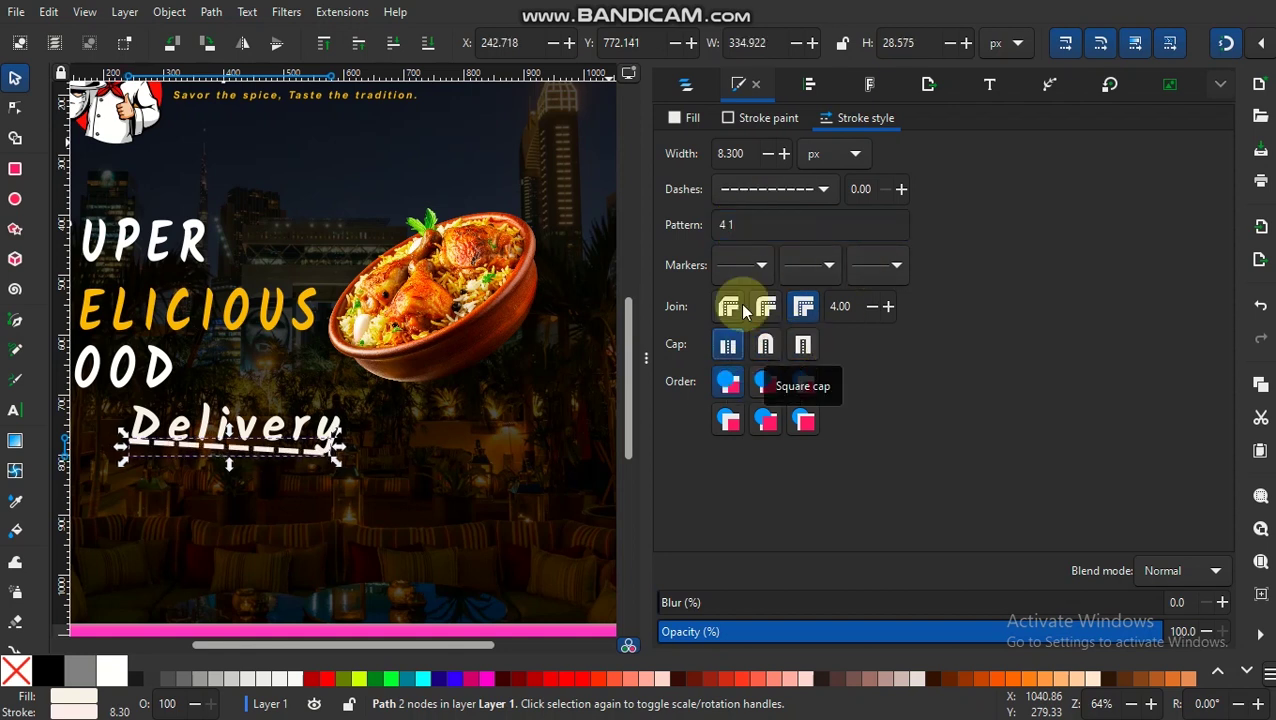
Make the underline fill golden orange and its stroke #ffb800
click(692, 118)
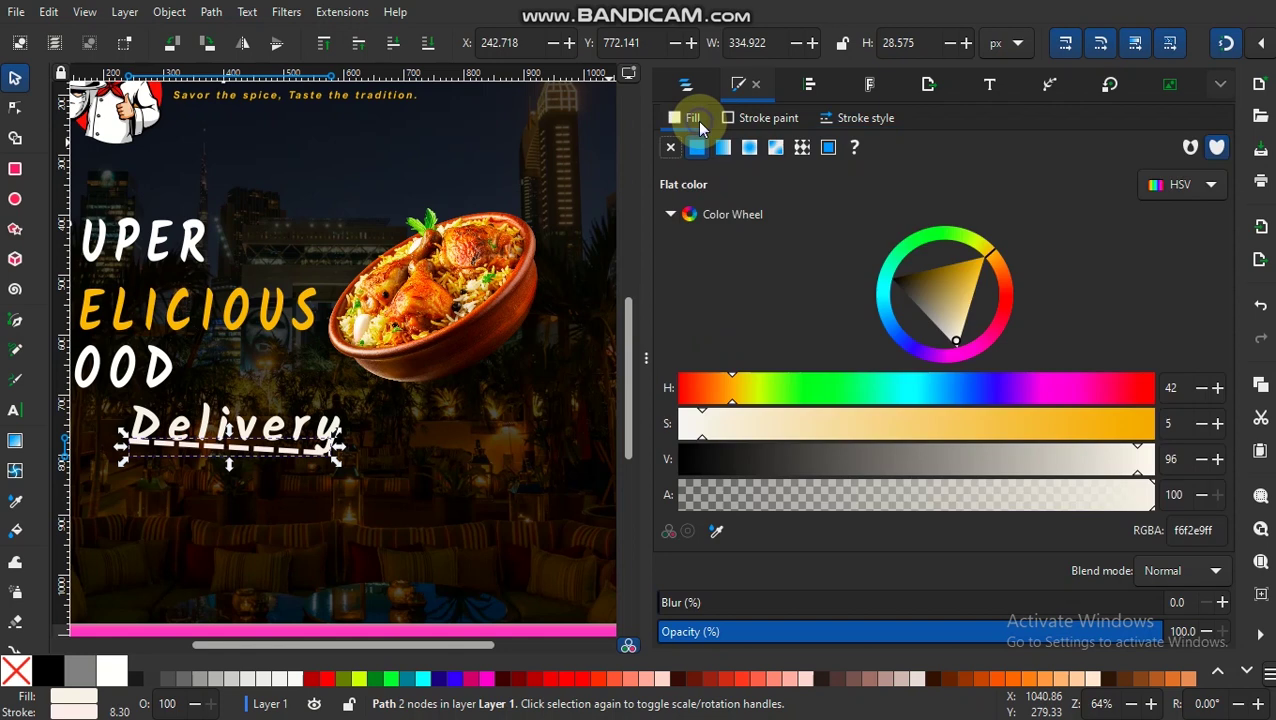
click(978, 262)
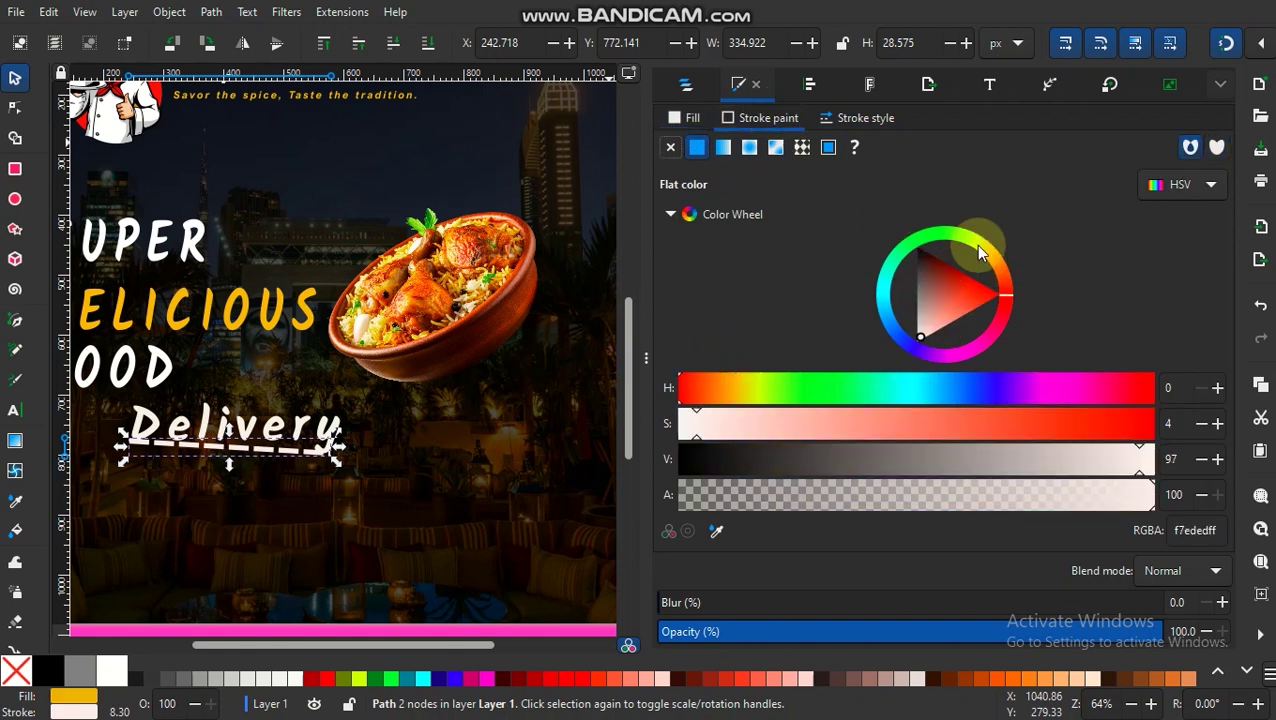
click(742, 389)
click(717, 530)
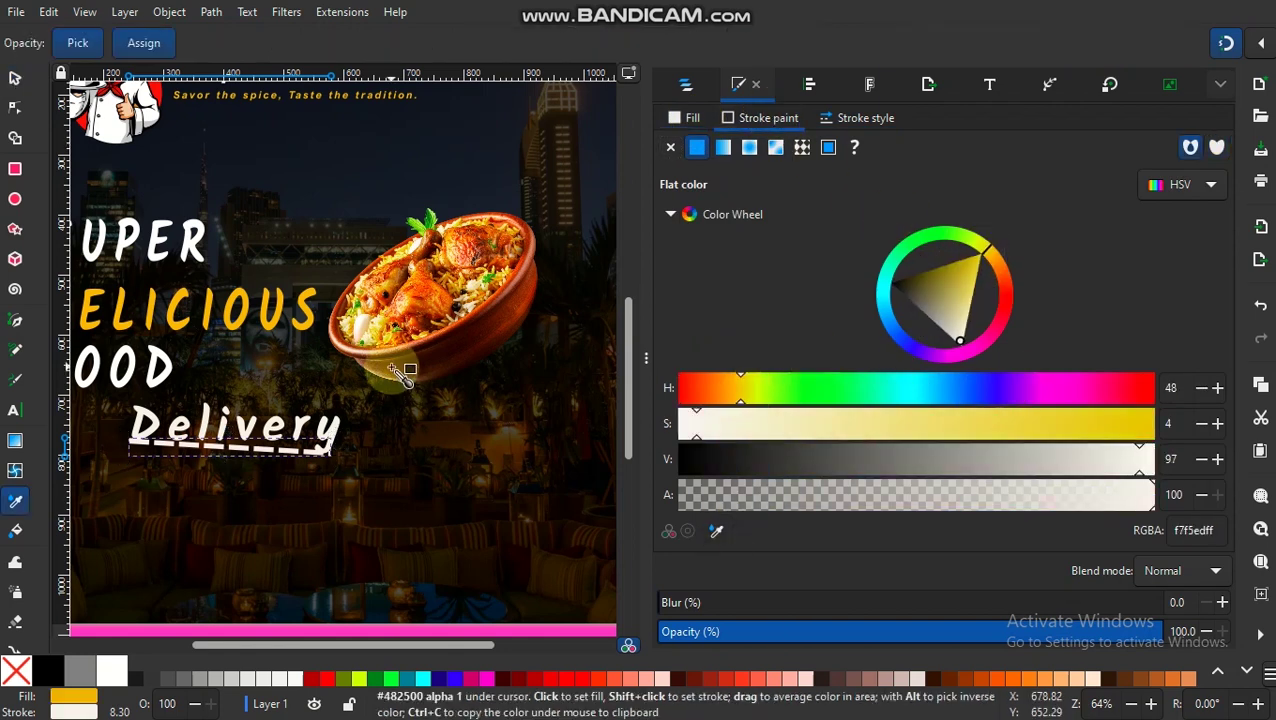
click(280, 335)
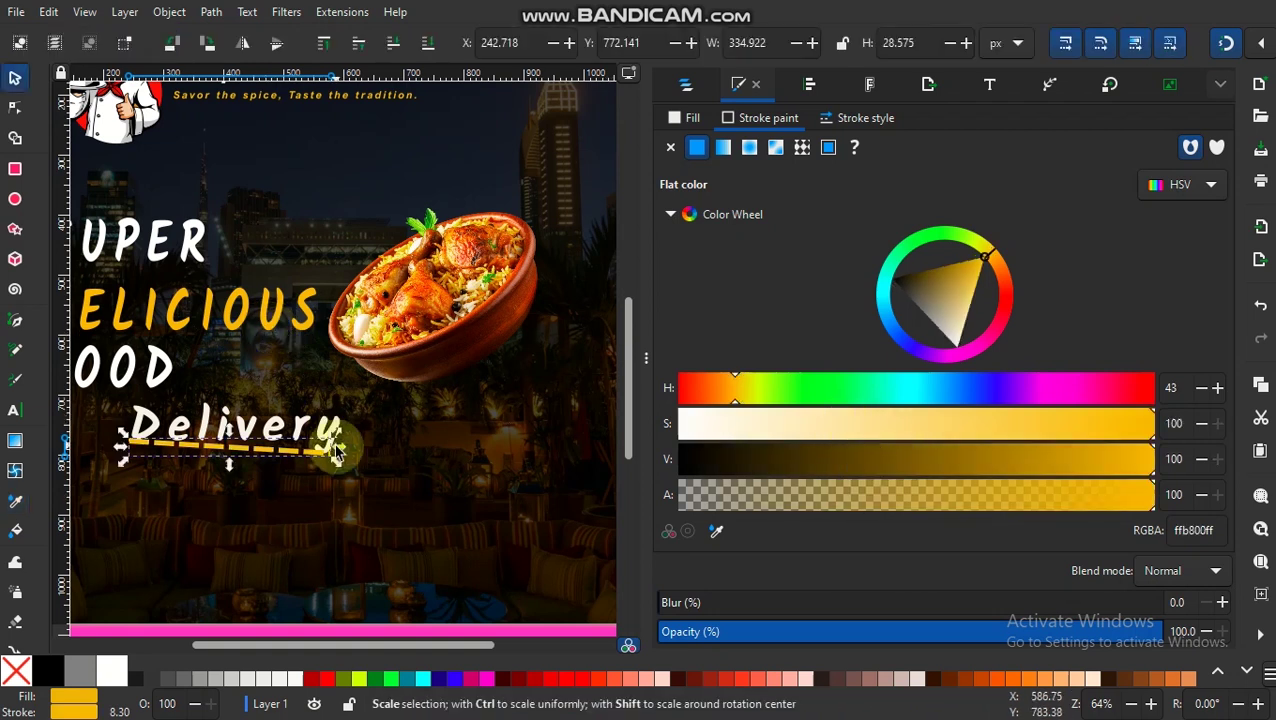
key(F12)
Nudge the underline and change circular arrangement options in Align and Distribute
drag(630, 462, 638, 456)
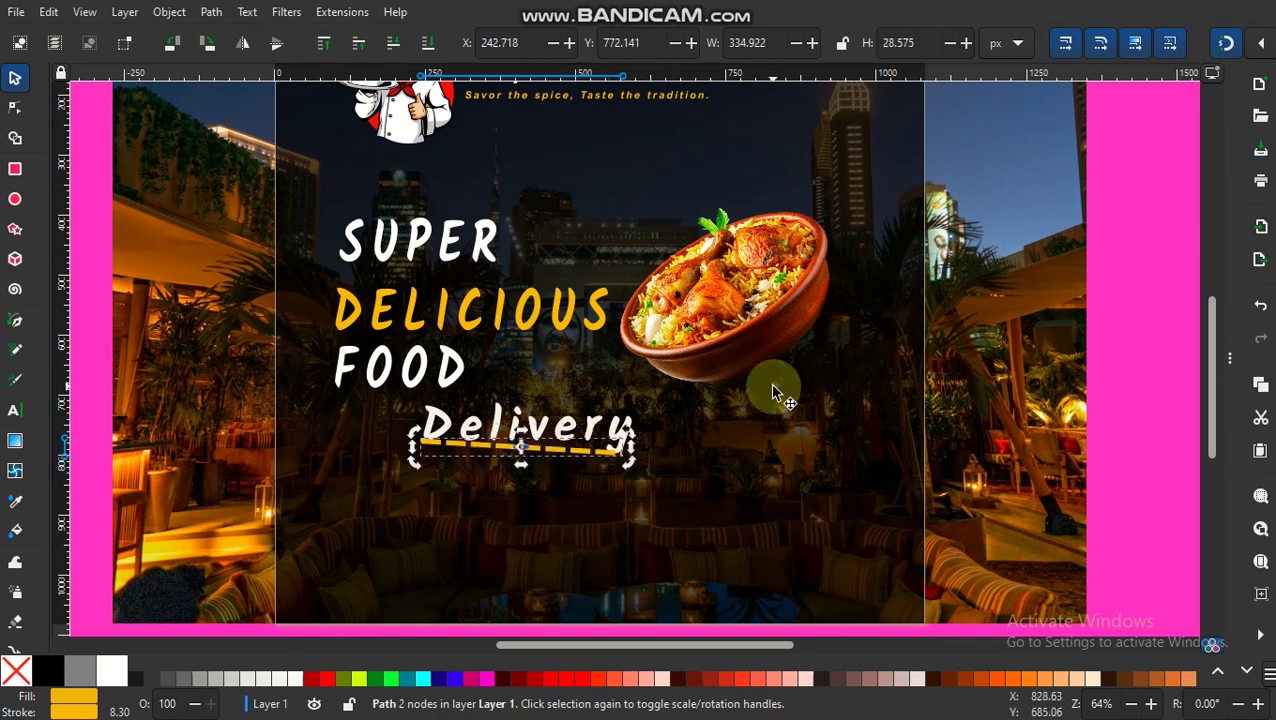
click(245, 11)
click(190, 12)
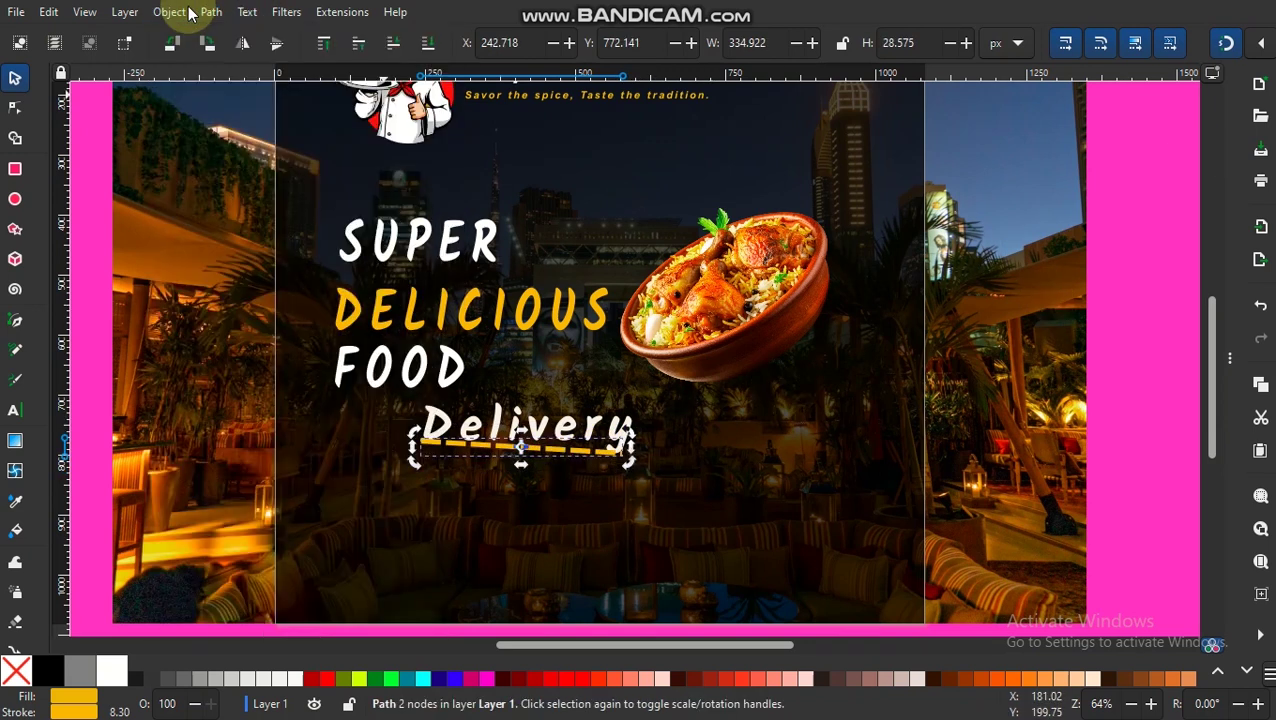
click(187, 36)
click(744, 85)
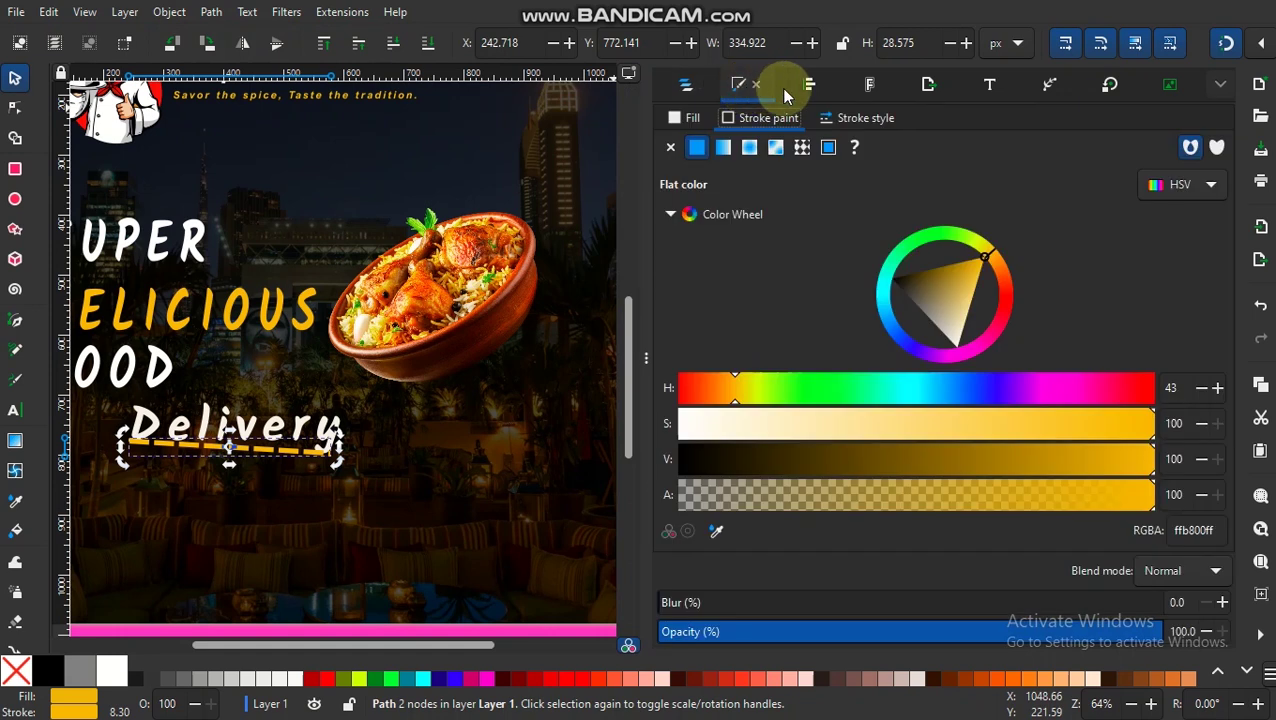
click(801, 86)
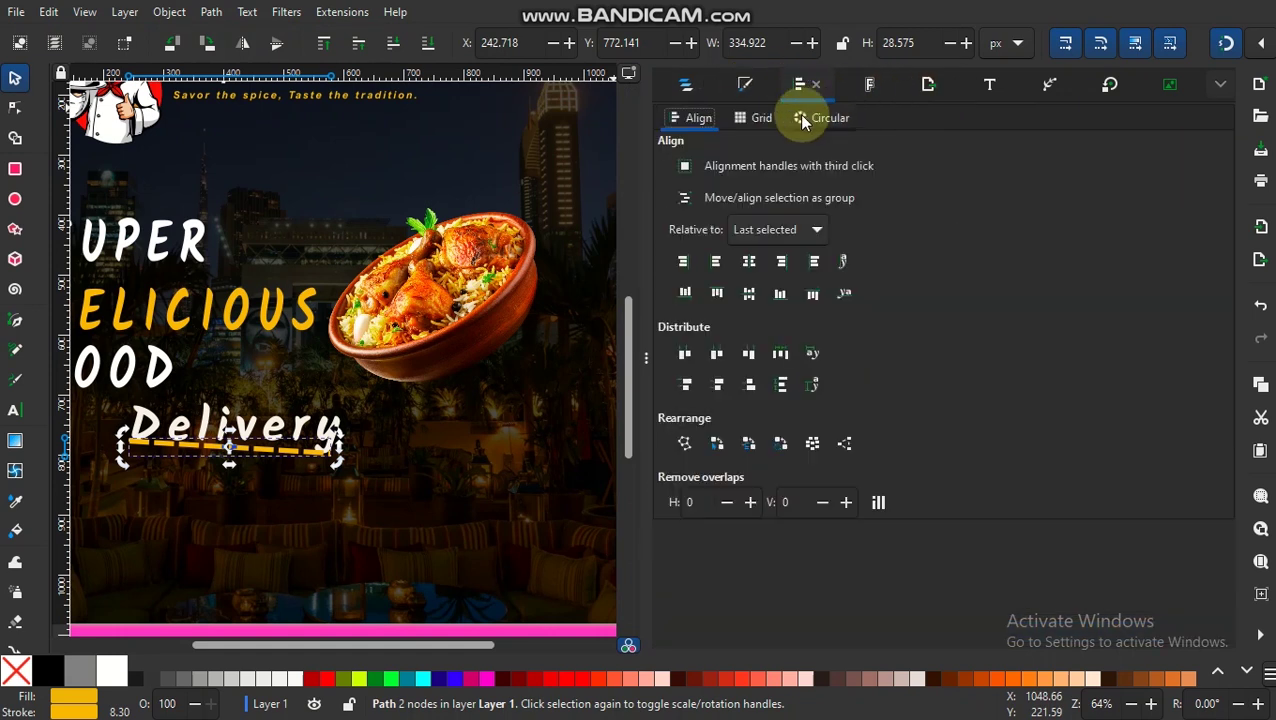
click(803, 119)
click(669, 276)
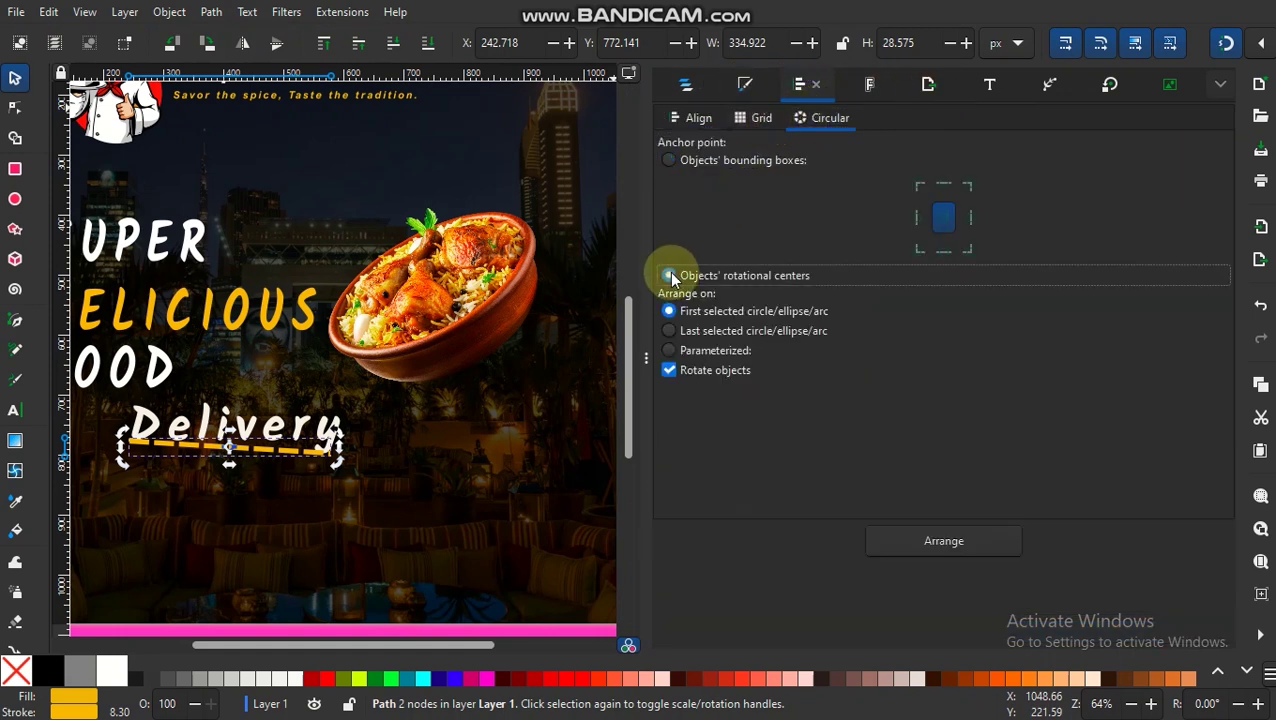
click(691, 92)
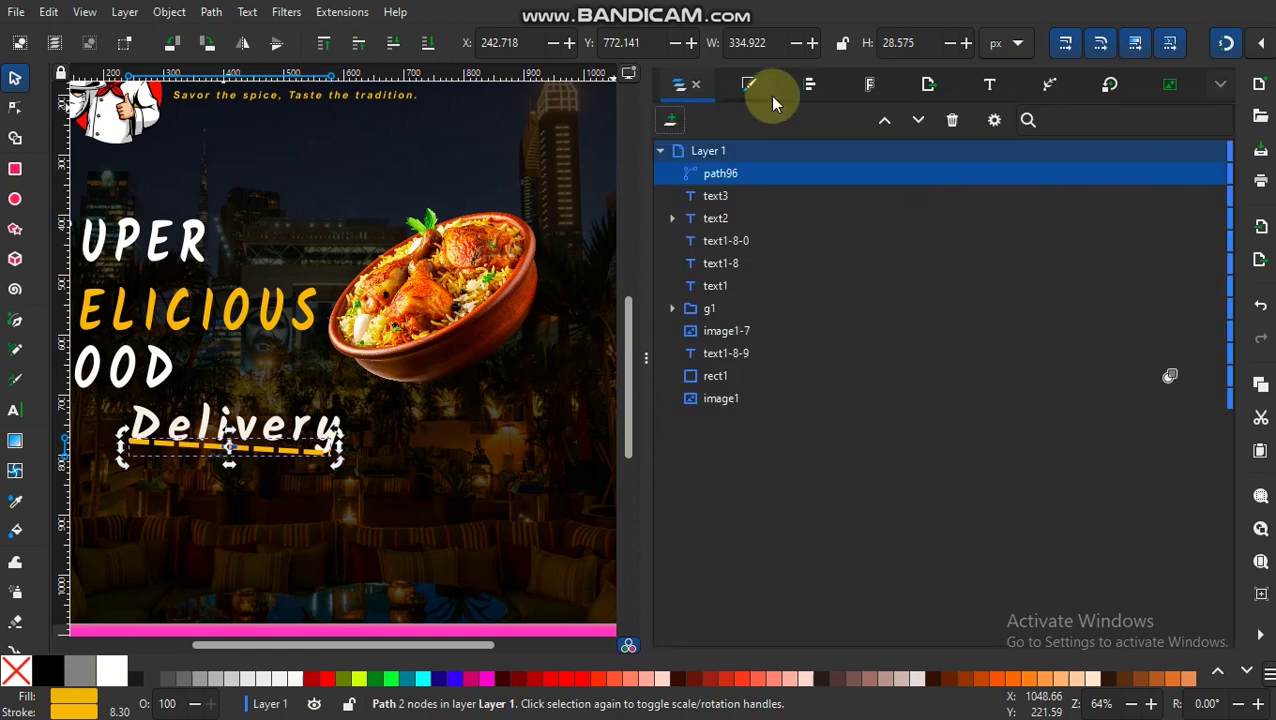
Resize the underline to about 29.979 tall and 337.184 wide, and move it down
click(965, 43)
click(965, 43)
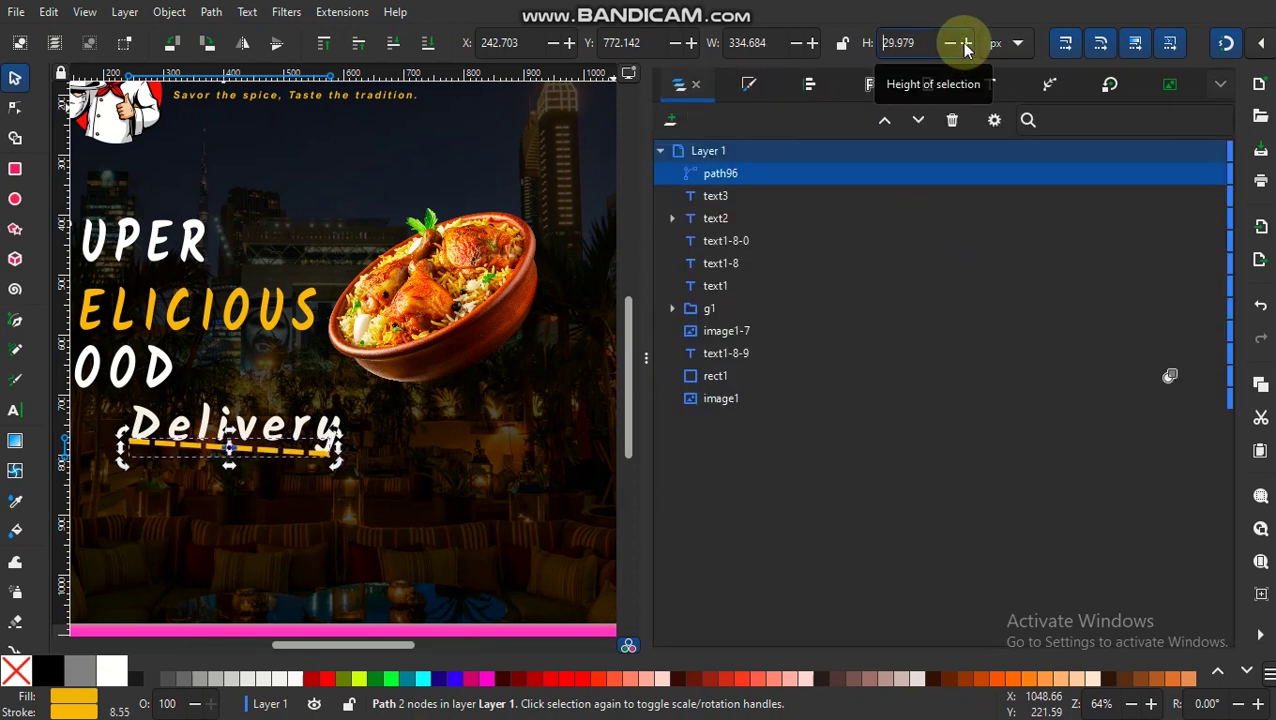
click(813, 44)
click(813, 44)
click(689, 43)
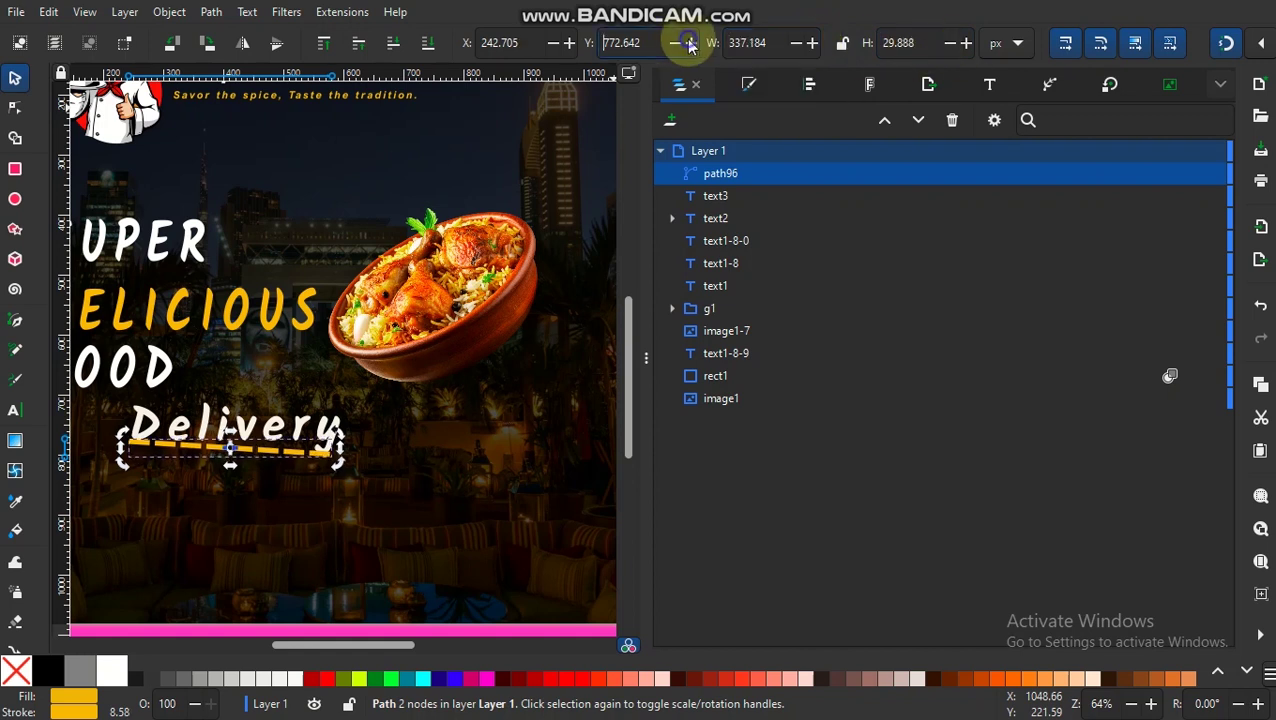
click(689, 43)
click(644, 362)
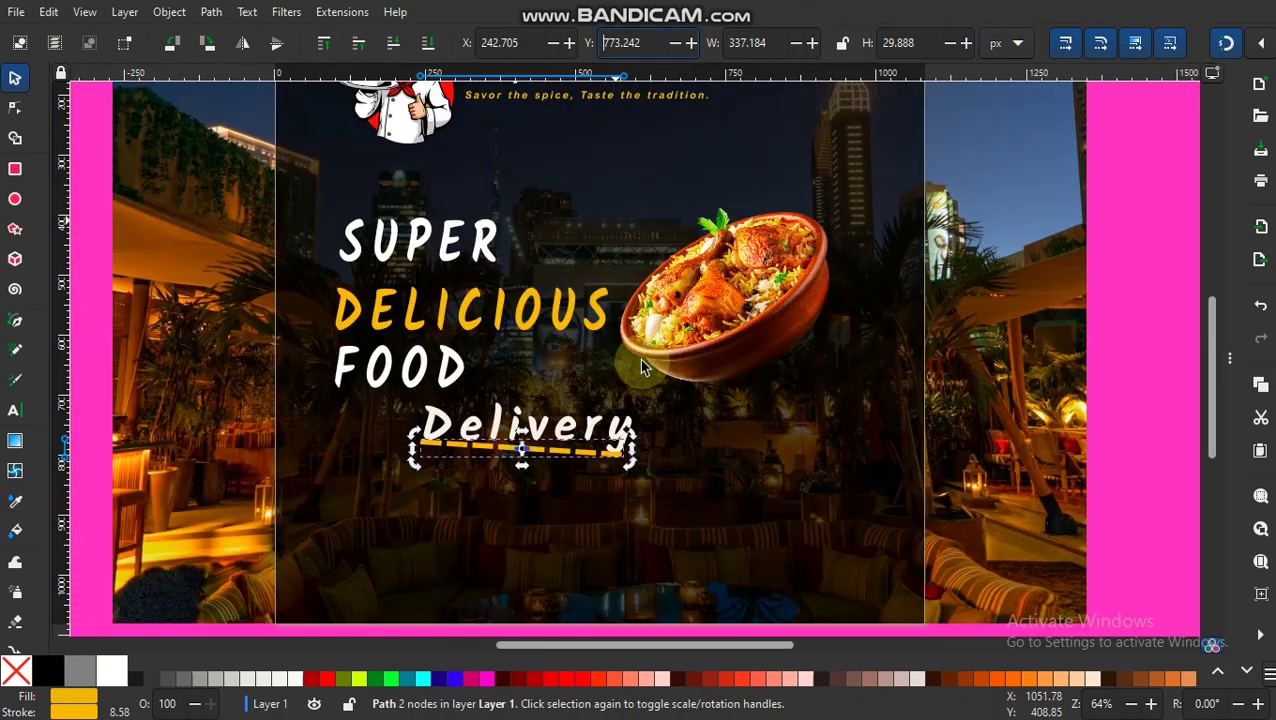
Tilt and reposition the underline beneath Delivery, thinning it slightly
click(610, 452)
drag(632, 461, 627, 477)
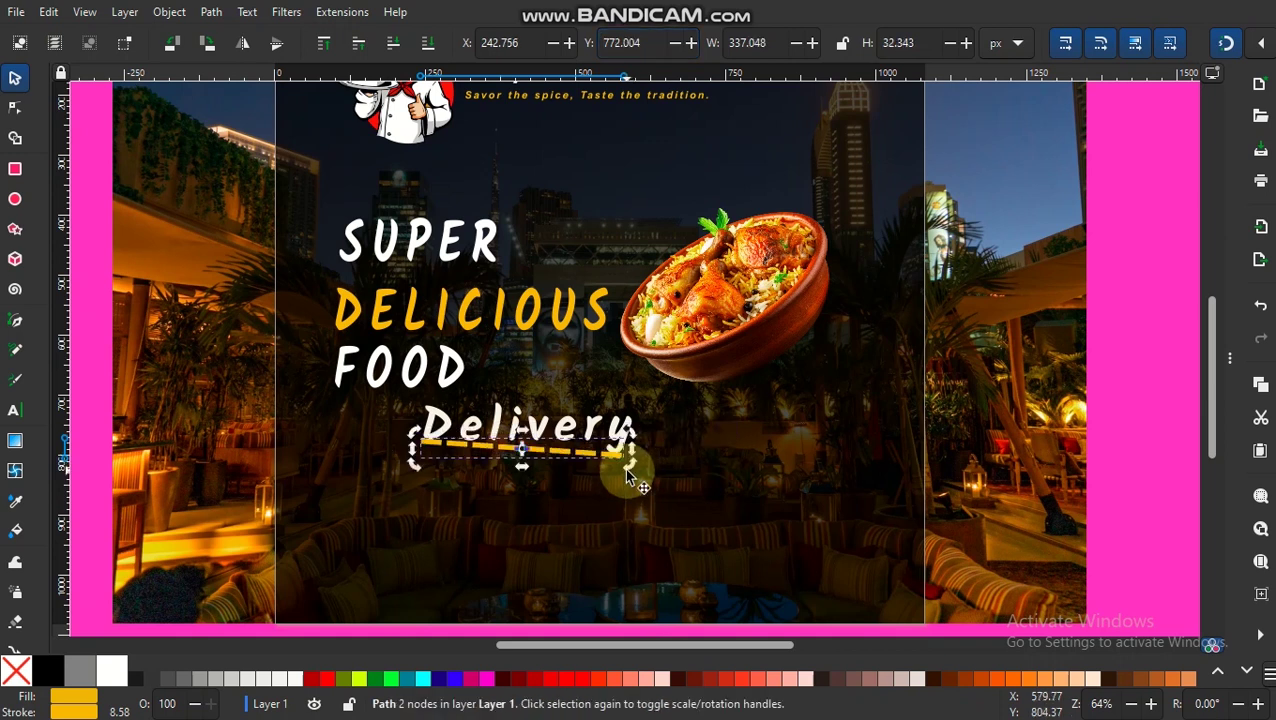
drag(535, 455, 533, 461)
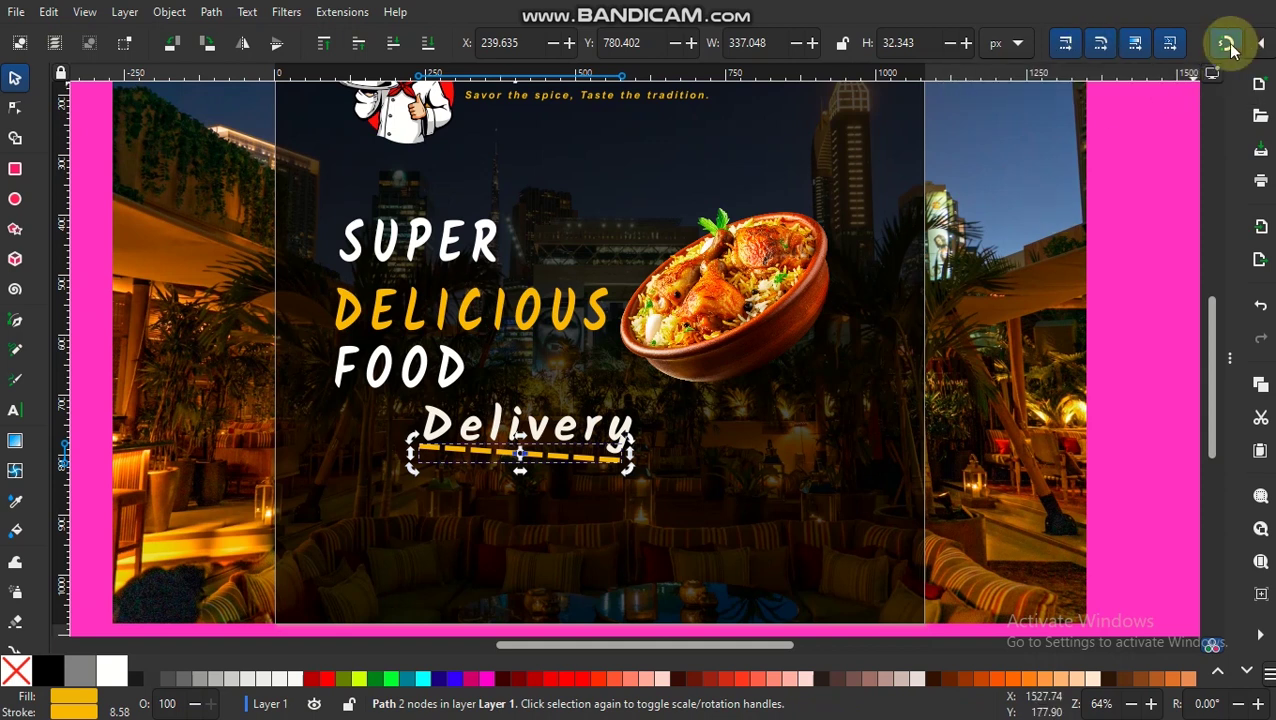
drag(630, 464, 637, 470)
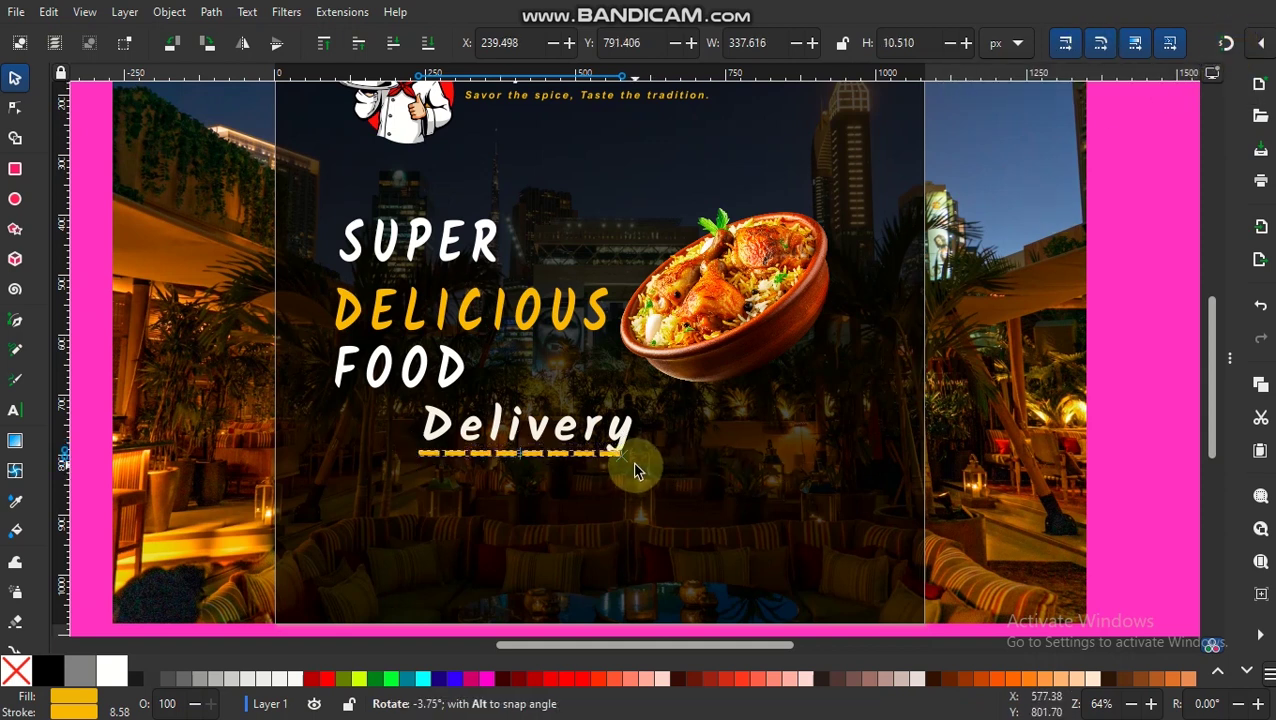
drag(541, 456, 524, 451)
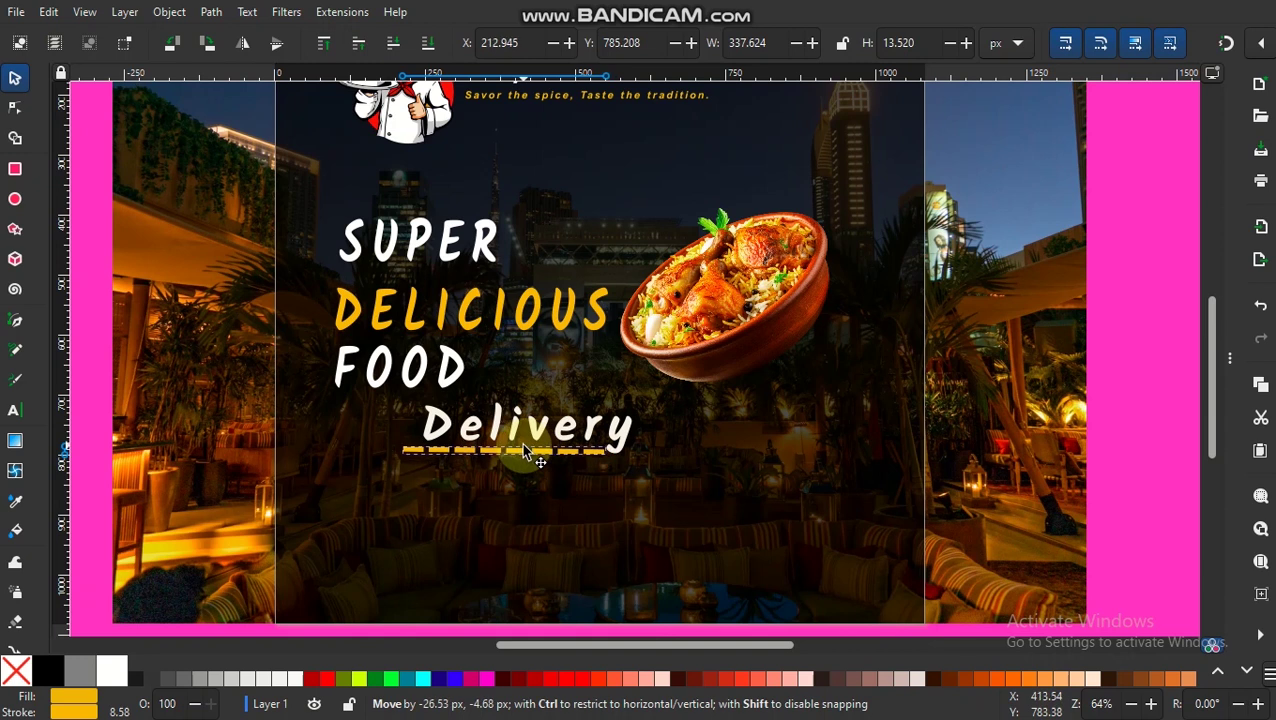
click(952, 43)
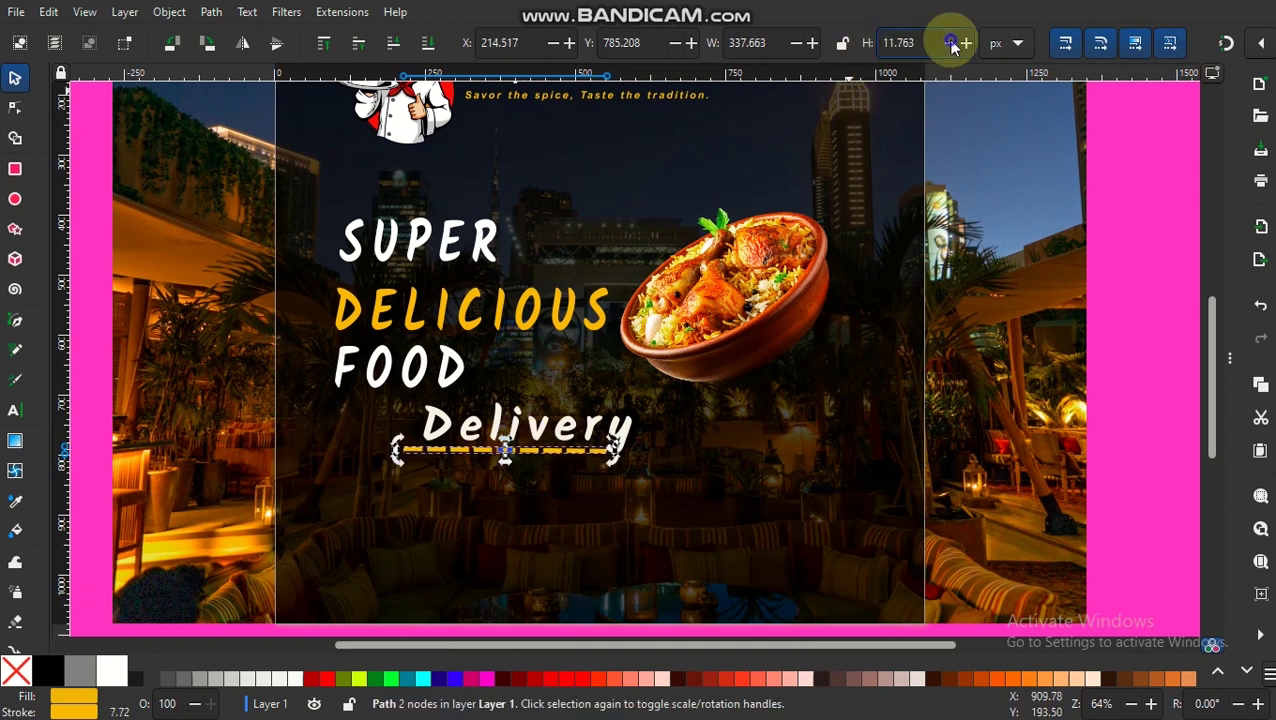
drag(547, 464, 552, 453)
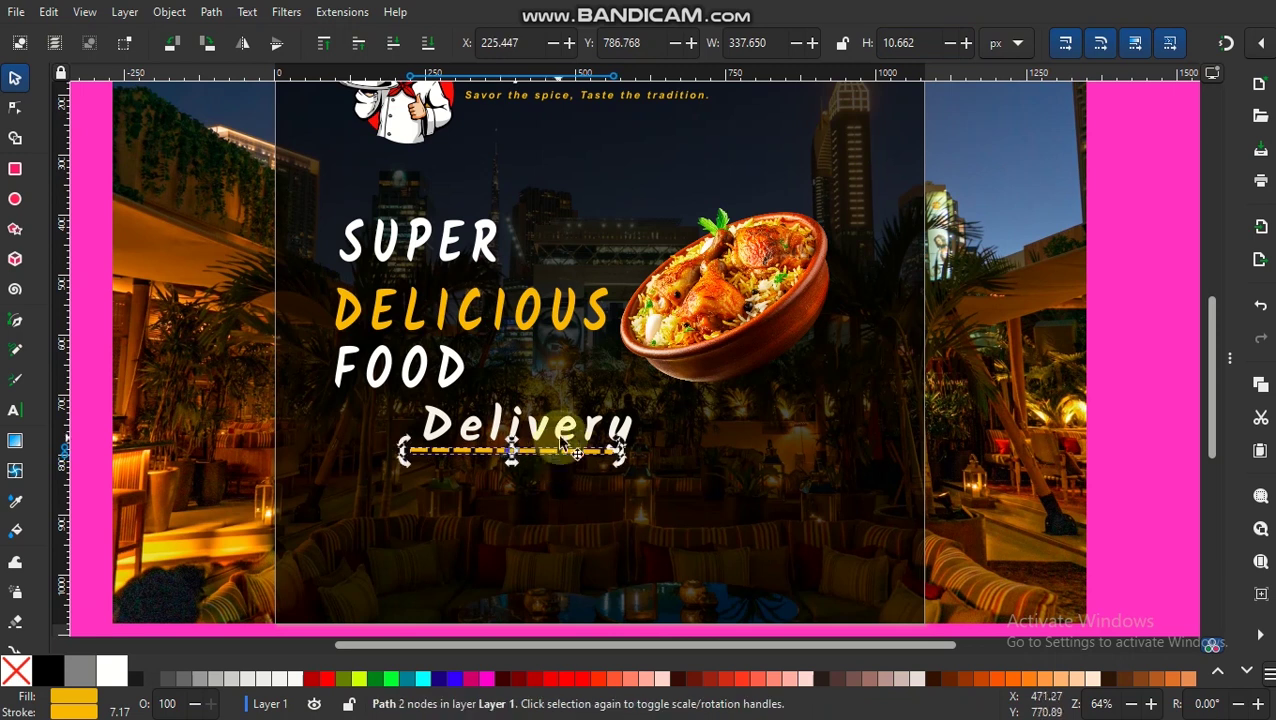
Group Delivery with its underline, shrink it to about 63%, and place it beside FOOD
shift+click(566, 434)
click(169, 11)
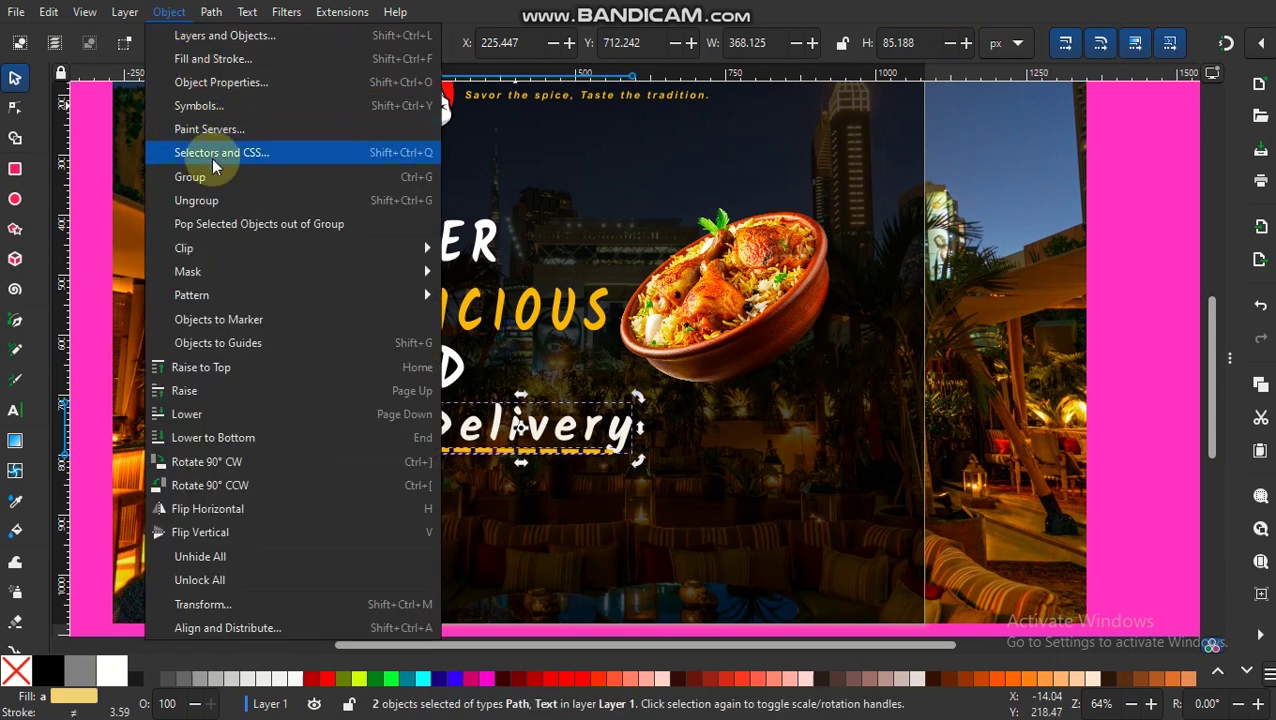
click(200, 174)
click(533, 428)
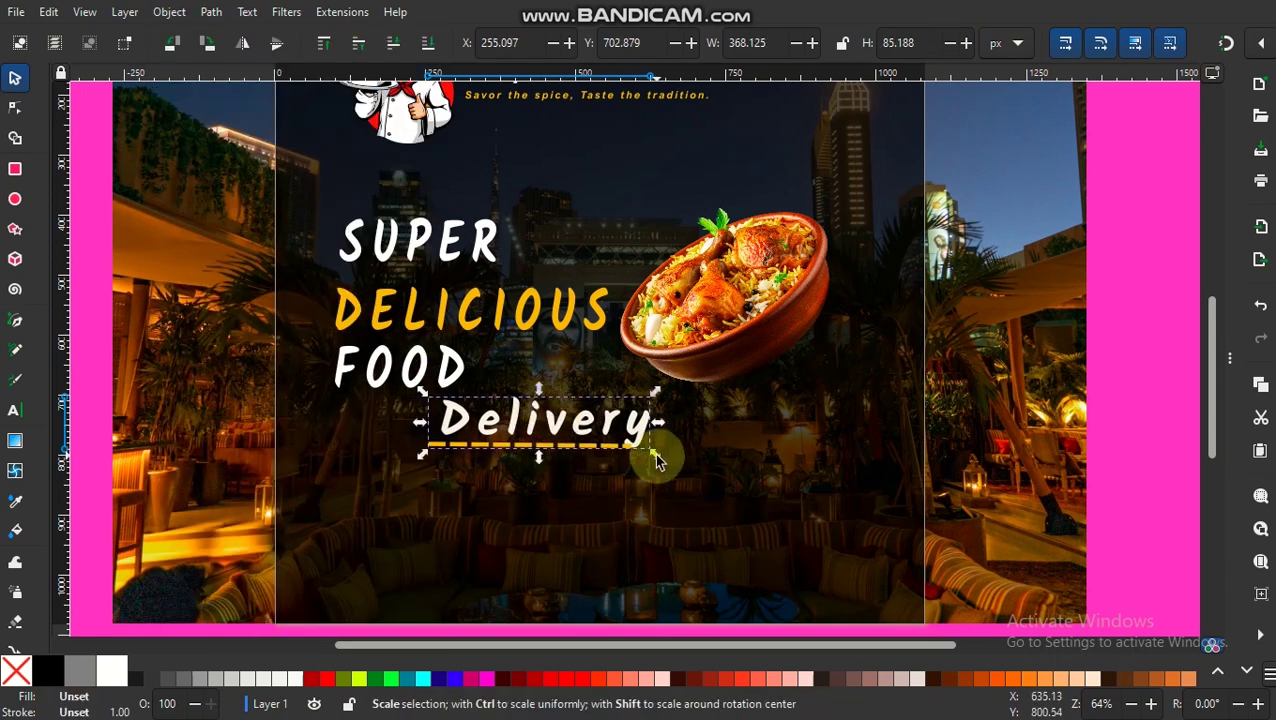
drag(655, 455, 619, 439)
drag(523, 421, 578, 367)
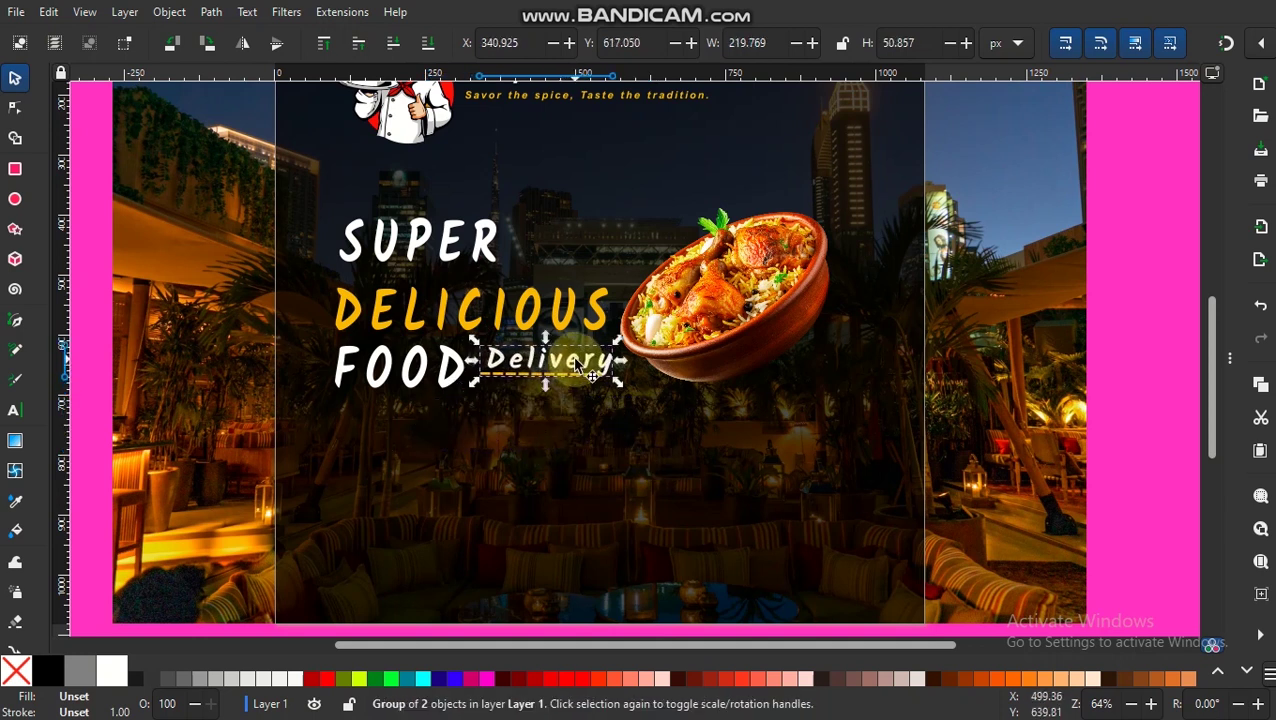
click(514, 448)
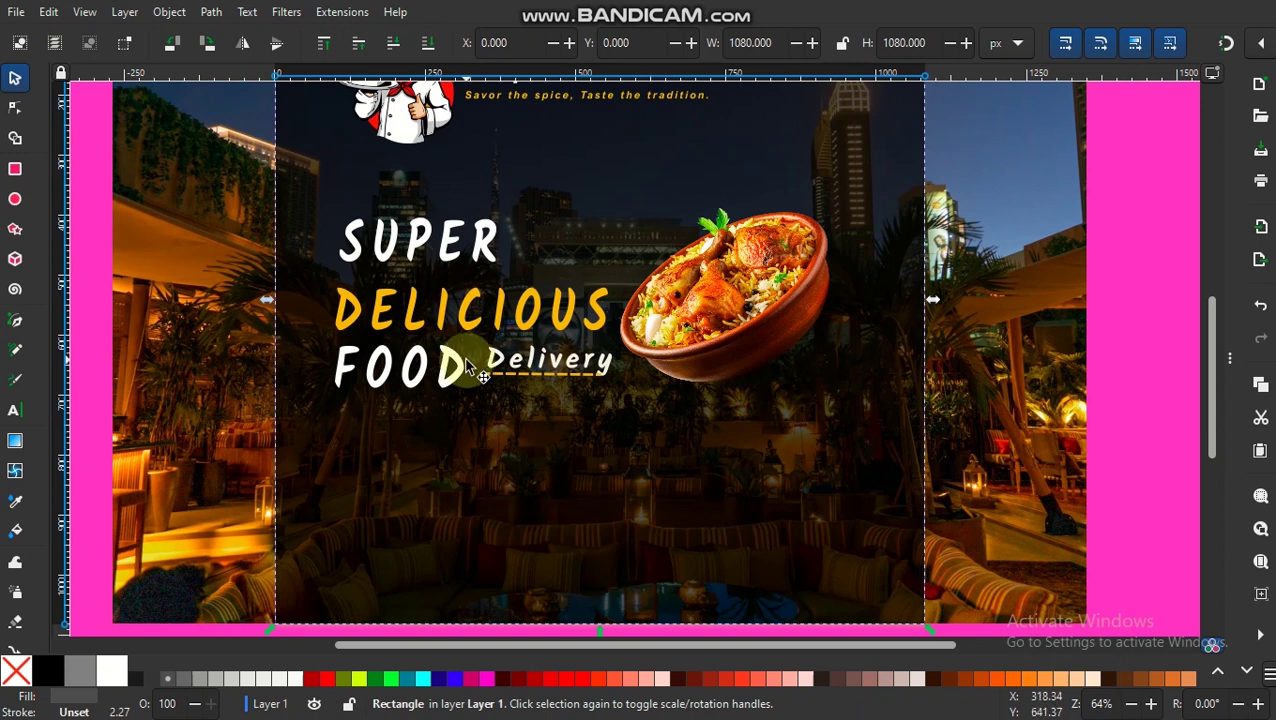
click(466, 244)
click(405, 368)
Duplicate FOOD, move the copy below the headline, and start retyping it as 30% OFF
key(ctrl+d)
mouse_move(410, 370)
mouse_down()
mouse_move(420, 432)
mouse_move(456, 442)
mouse_up()
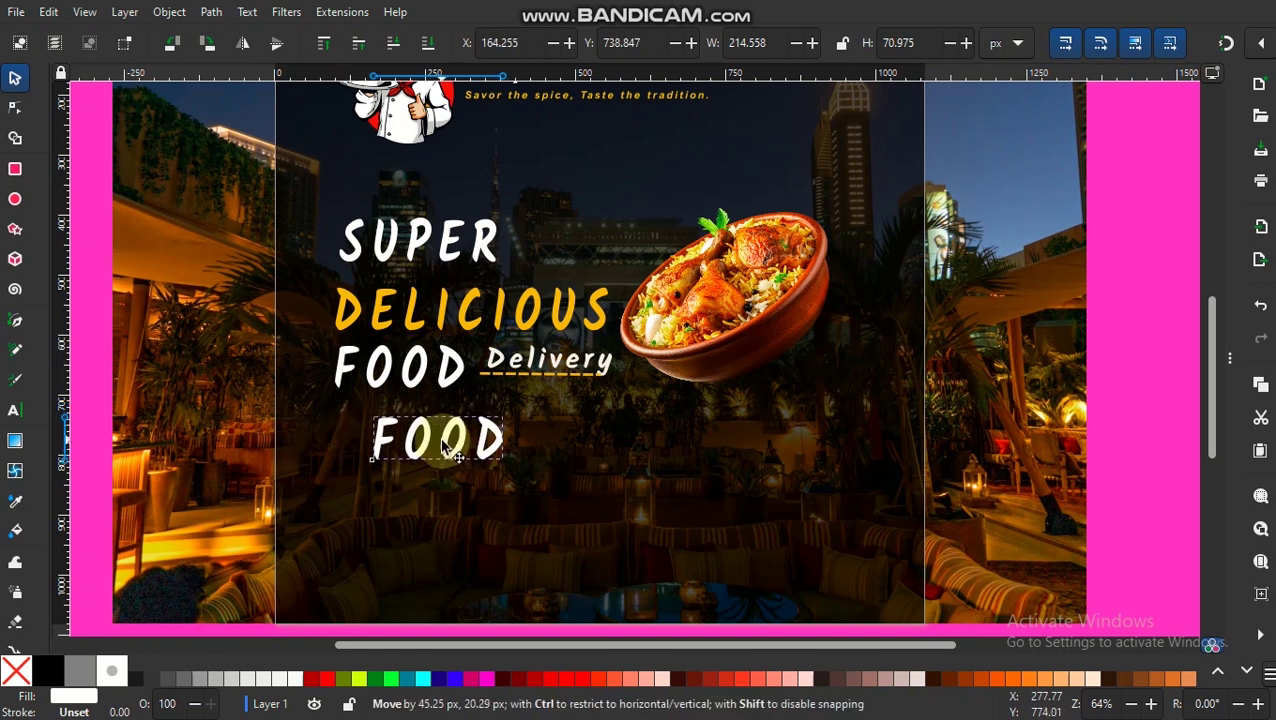
click(448, 432)
click(15, 410)
click(437, 444)
double_click(437, 444)
text(30)
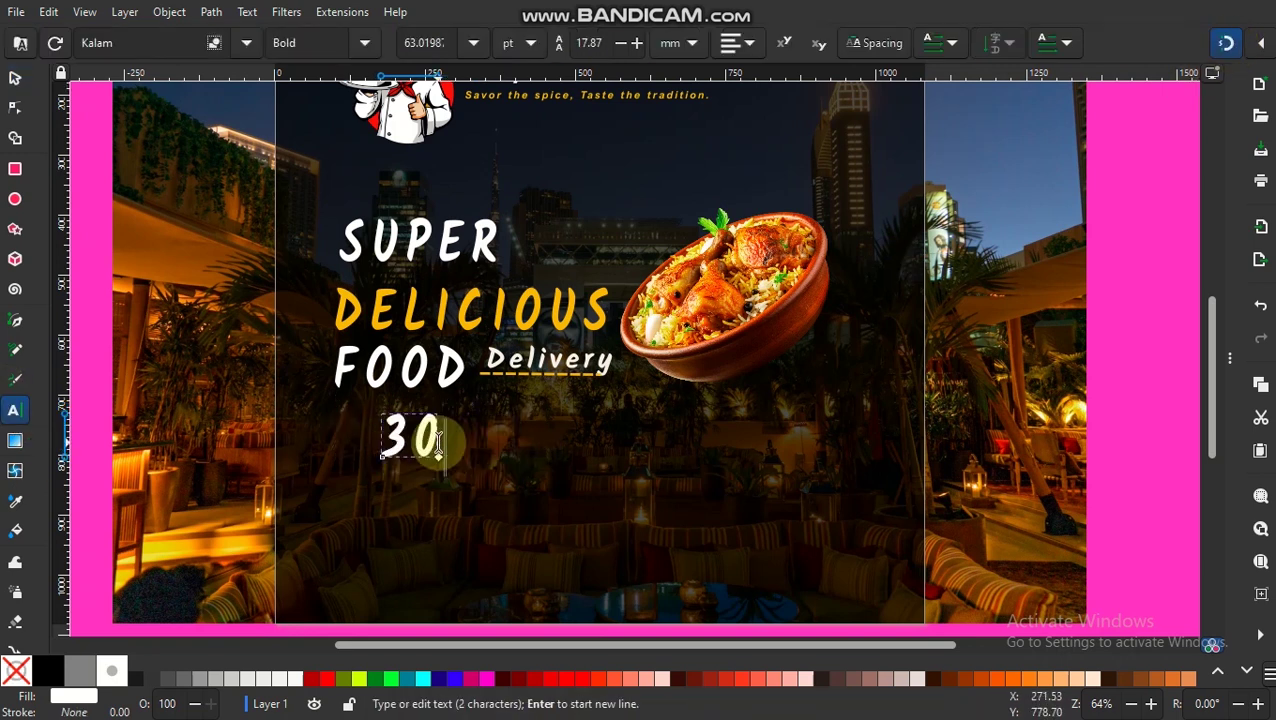
text(off)
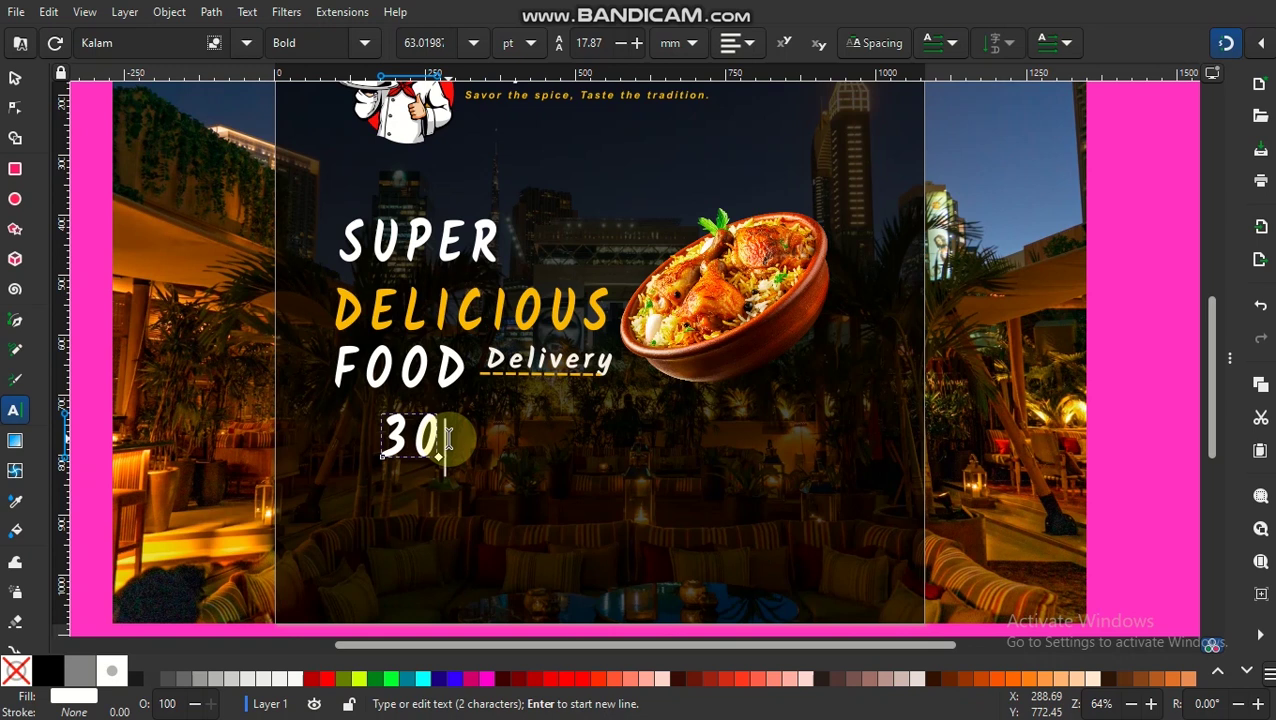
text(OFF)
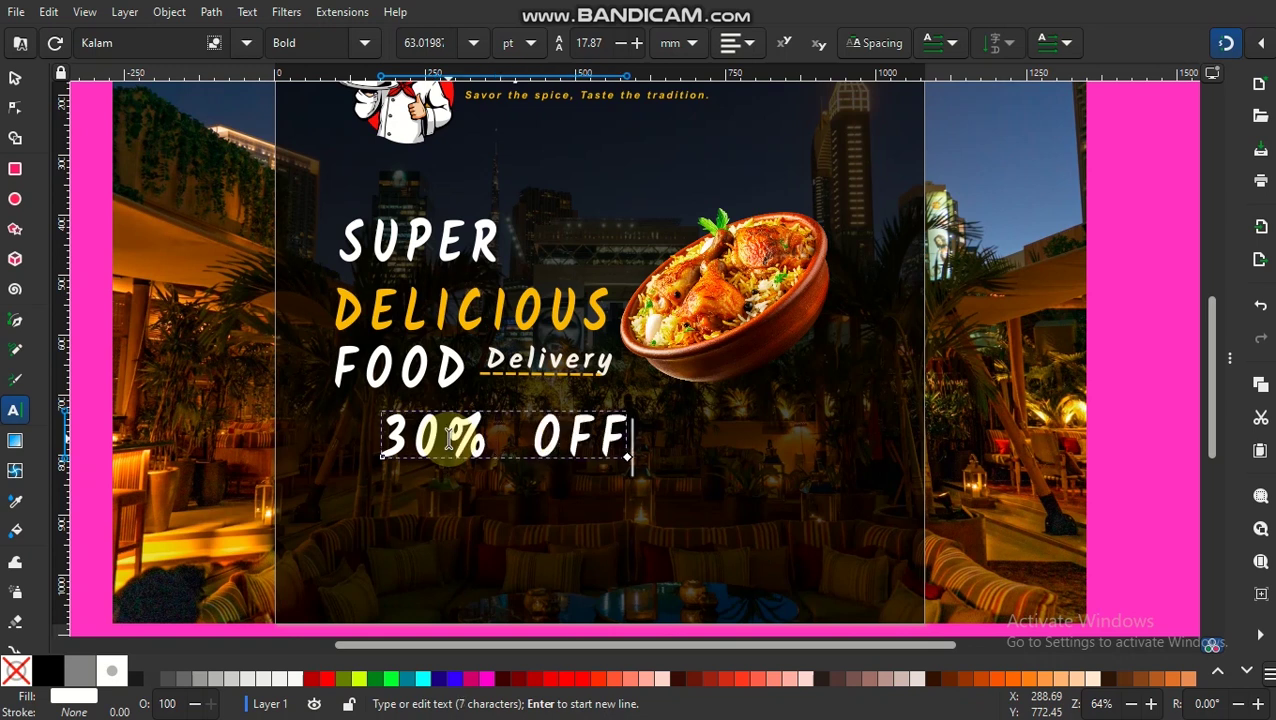
Apply Aharoni Normal to the 30% OFF text and preview Arial Nova
triple_click(500, 430)
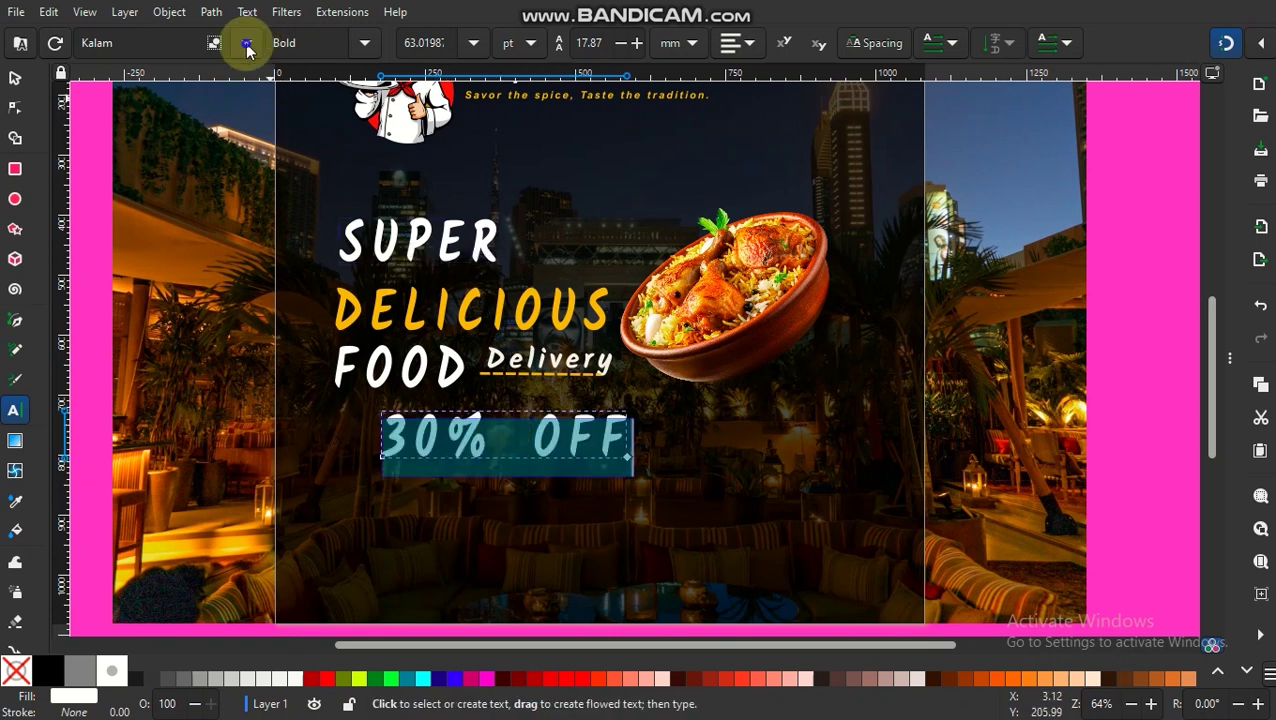
click(248, 50)
key(ctrl+shift+t)
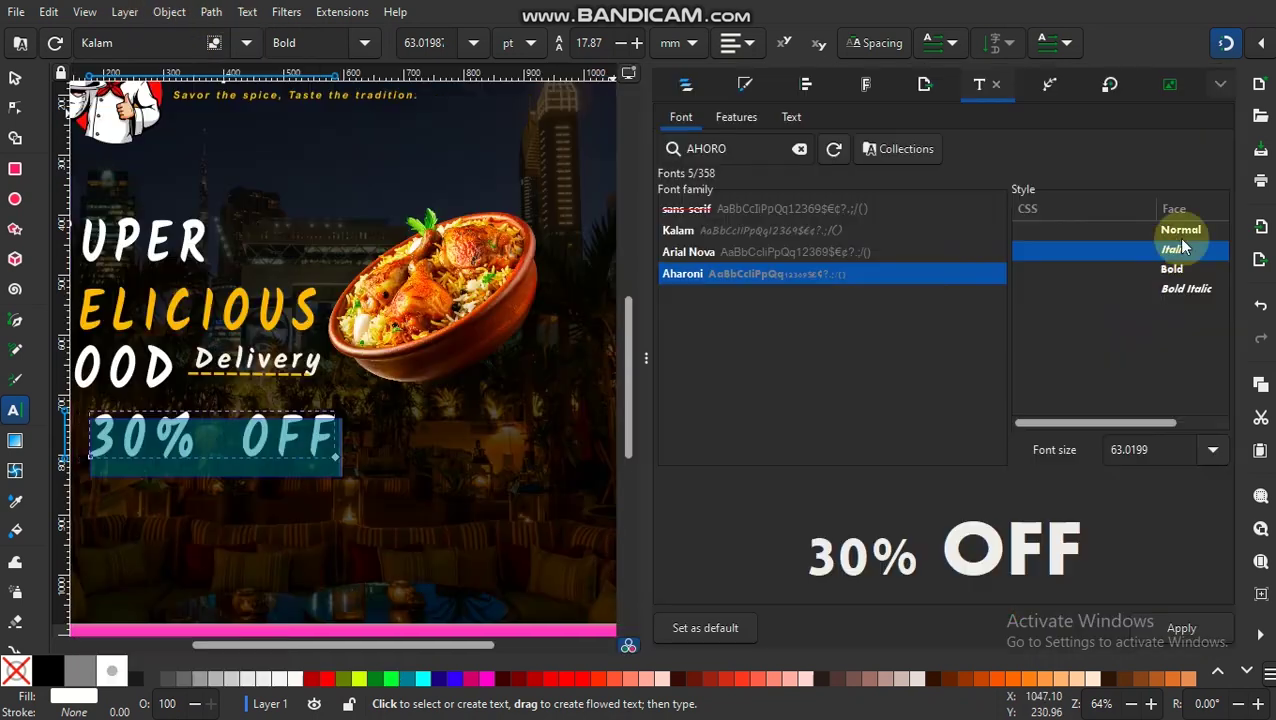
click(843, 275)
click(1190, 630)
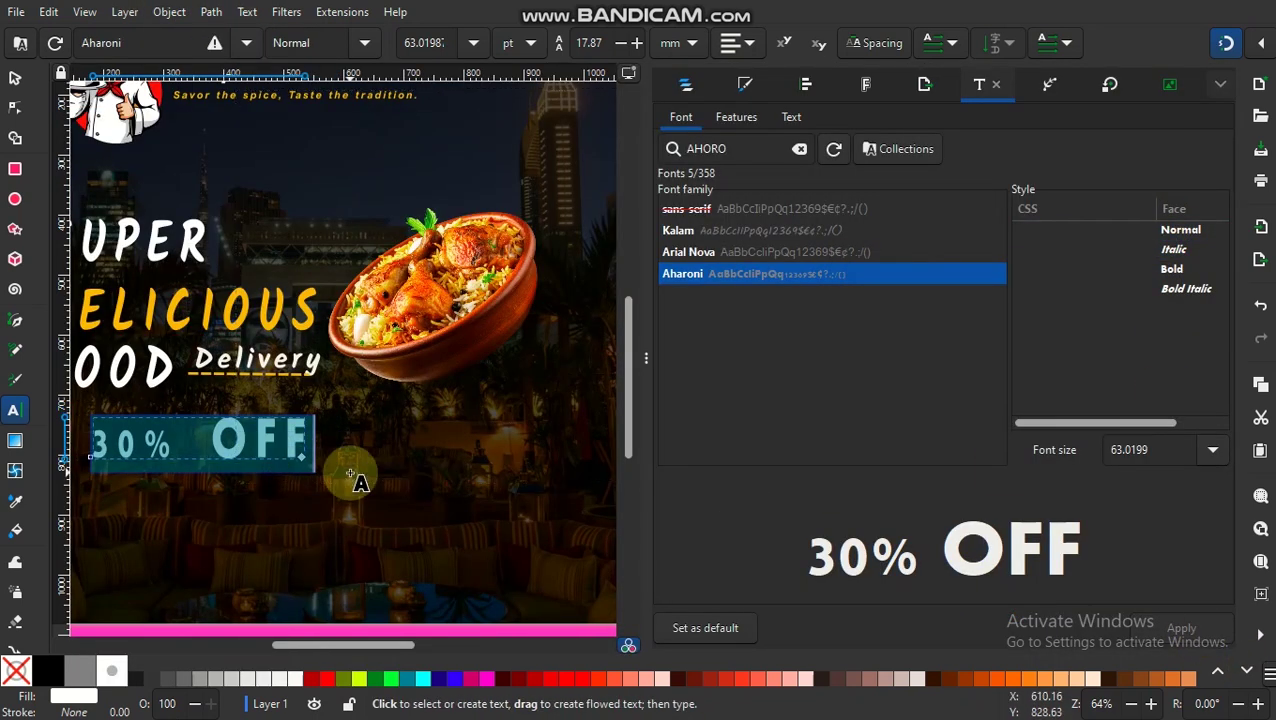
click(1176, 230)
click(727, 257)
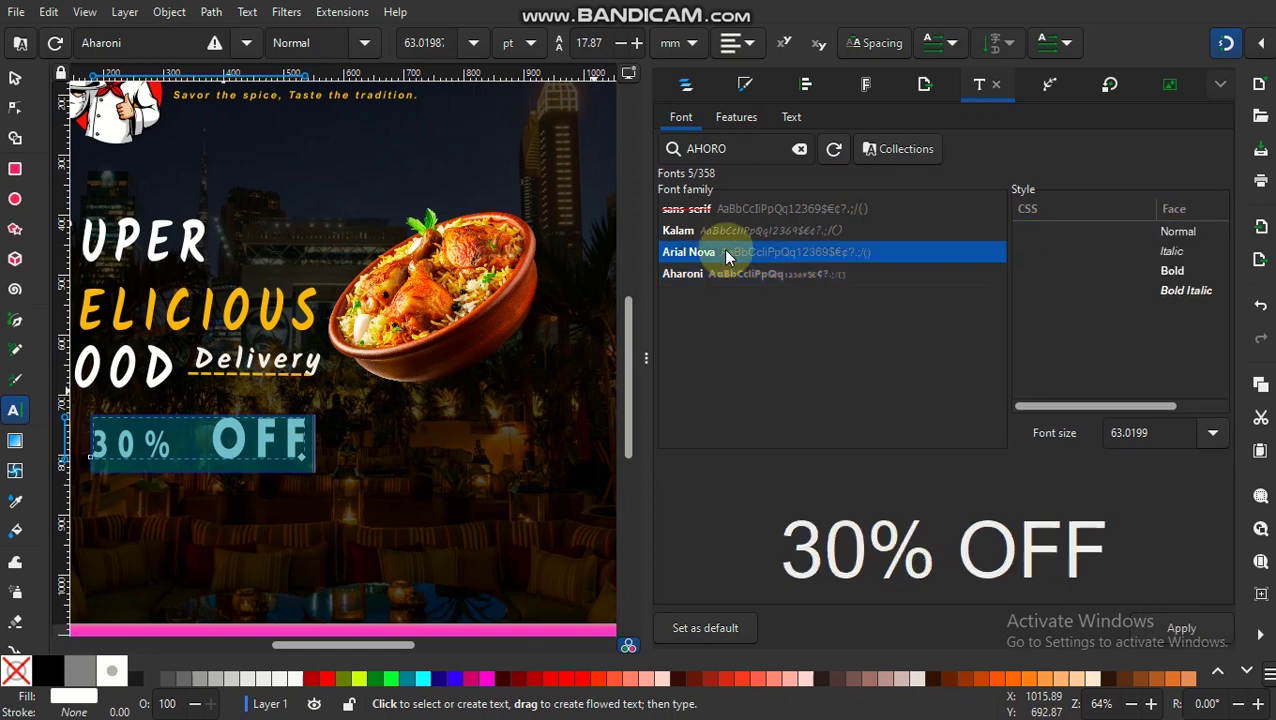
Compare Kalam, Arial Nova and Aharoni, then apply sans-serif to 30% OFF
click(230, 440)
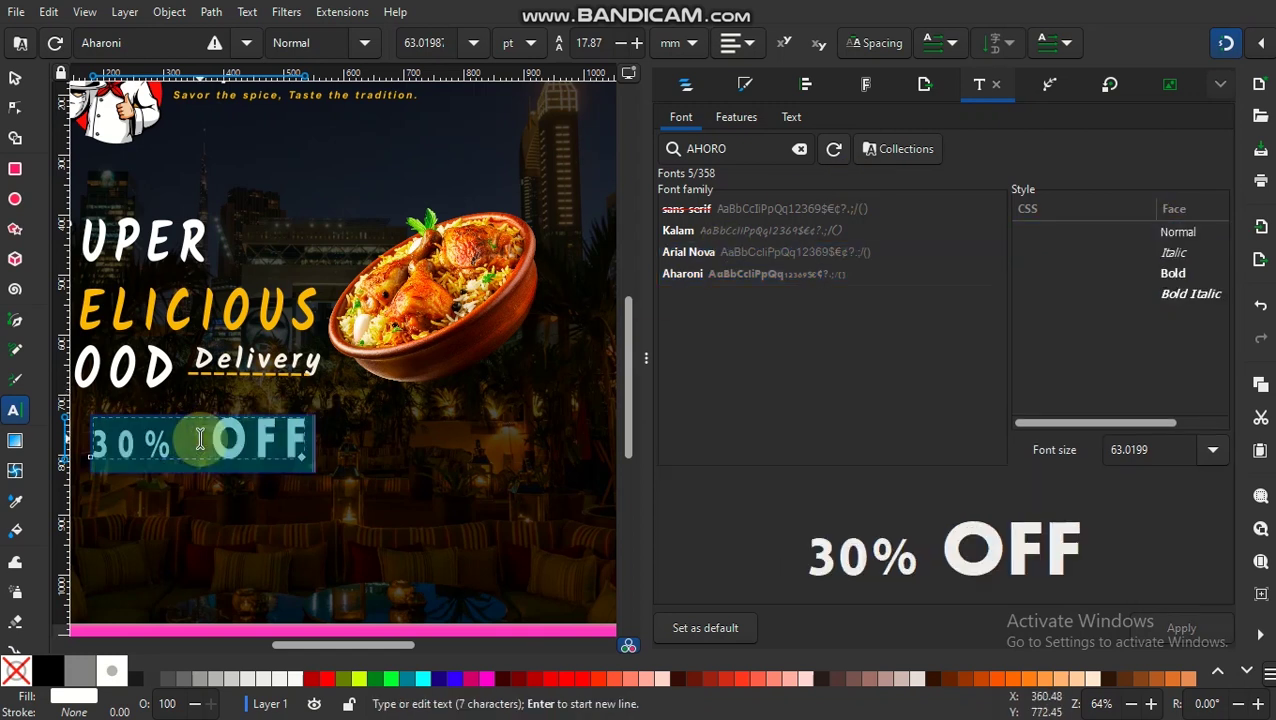
click(735, 230)
click(729, 252)
click(721, 273)
click(722, 212)
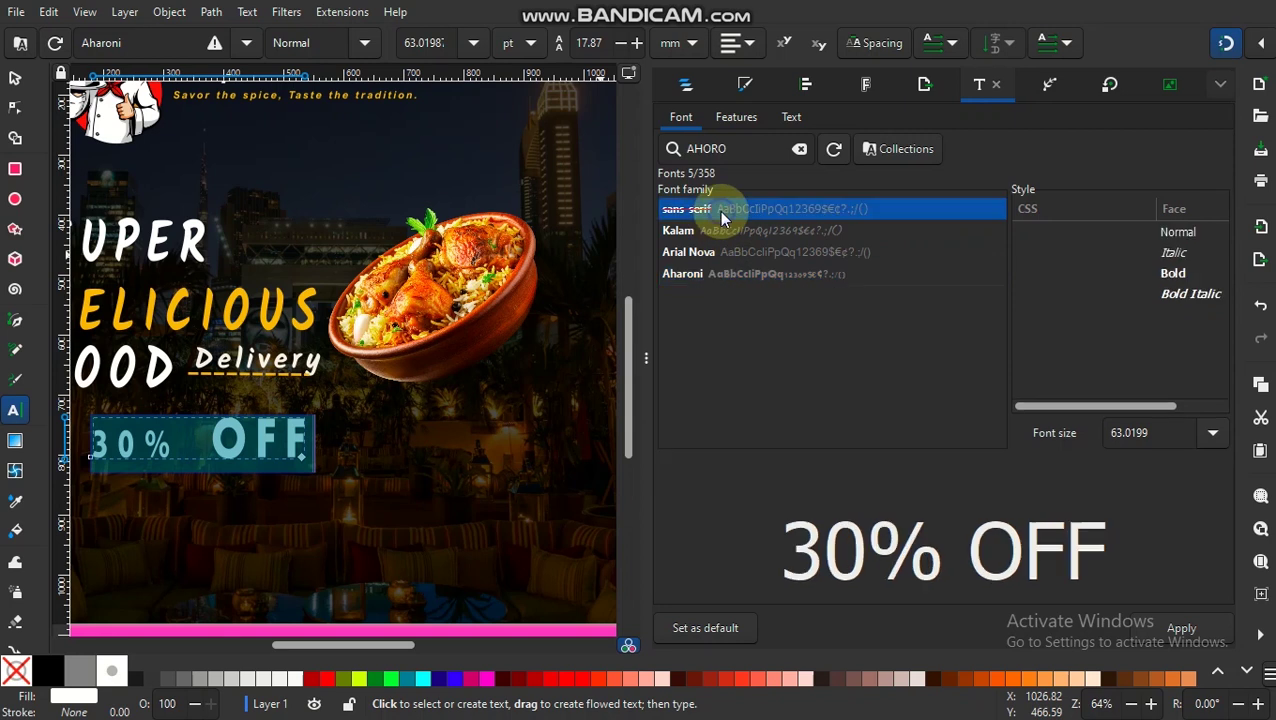
click(705, 274)
click(708, 252)
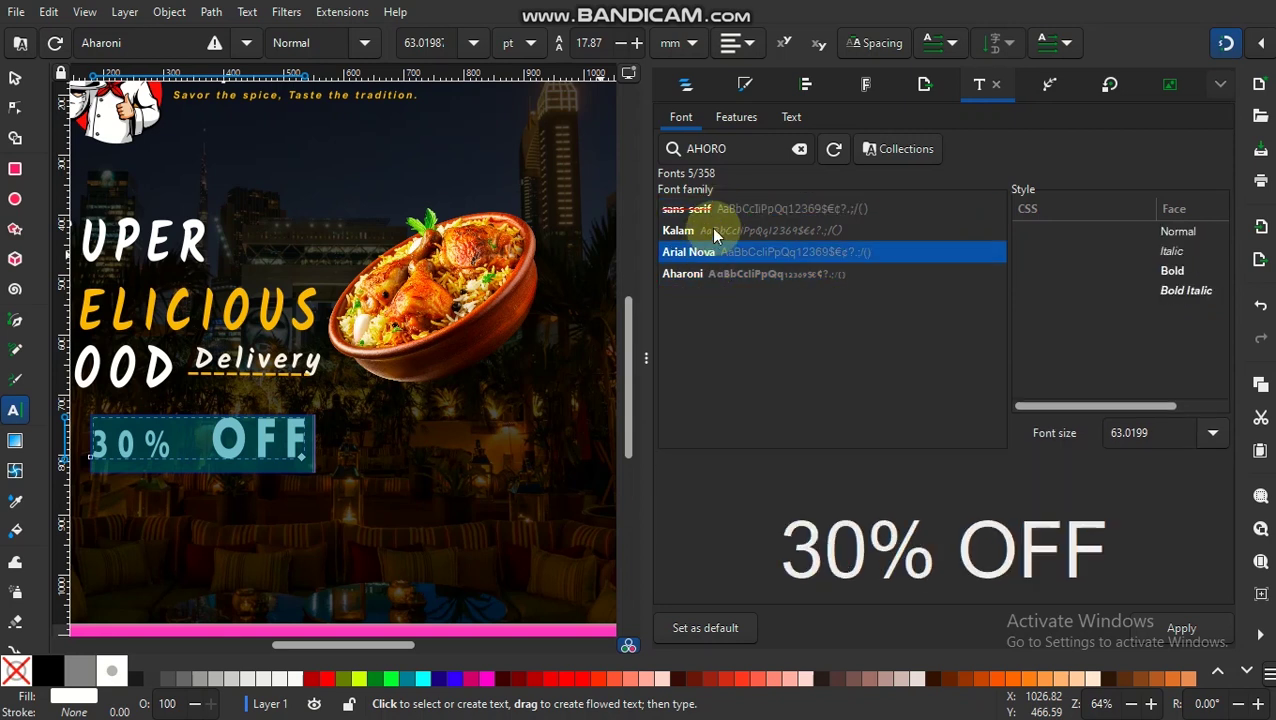
click(715, 208)
click(1180, 628)
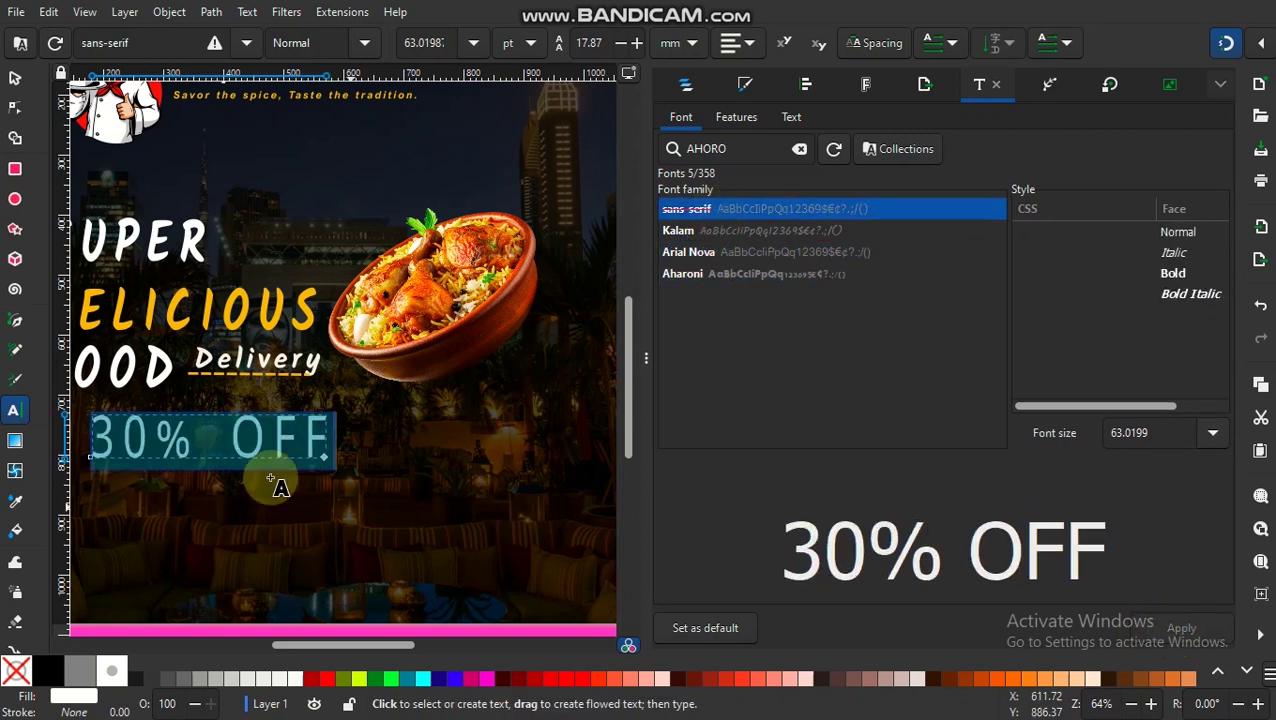
Tighten the 30% OFF word spacing to -5.70
click(860, 43)
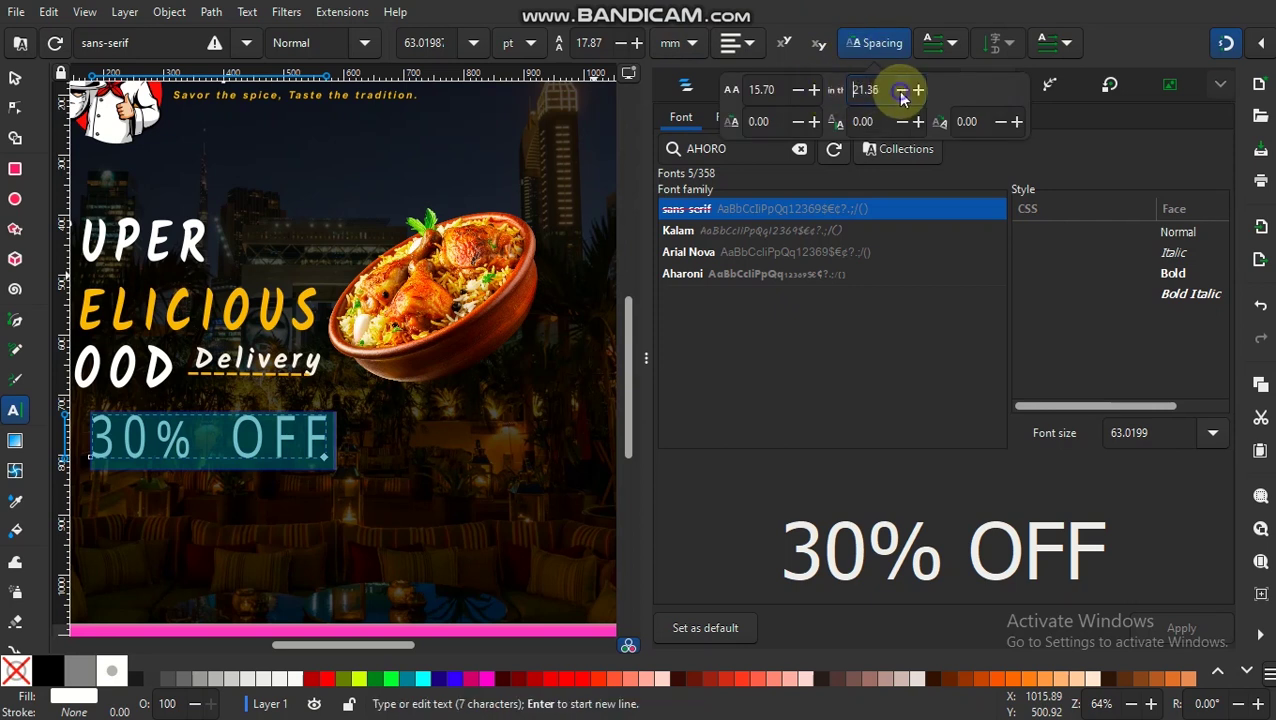
double_click(902, 90)
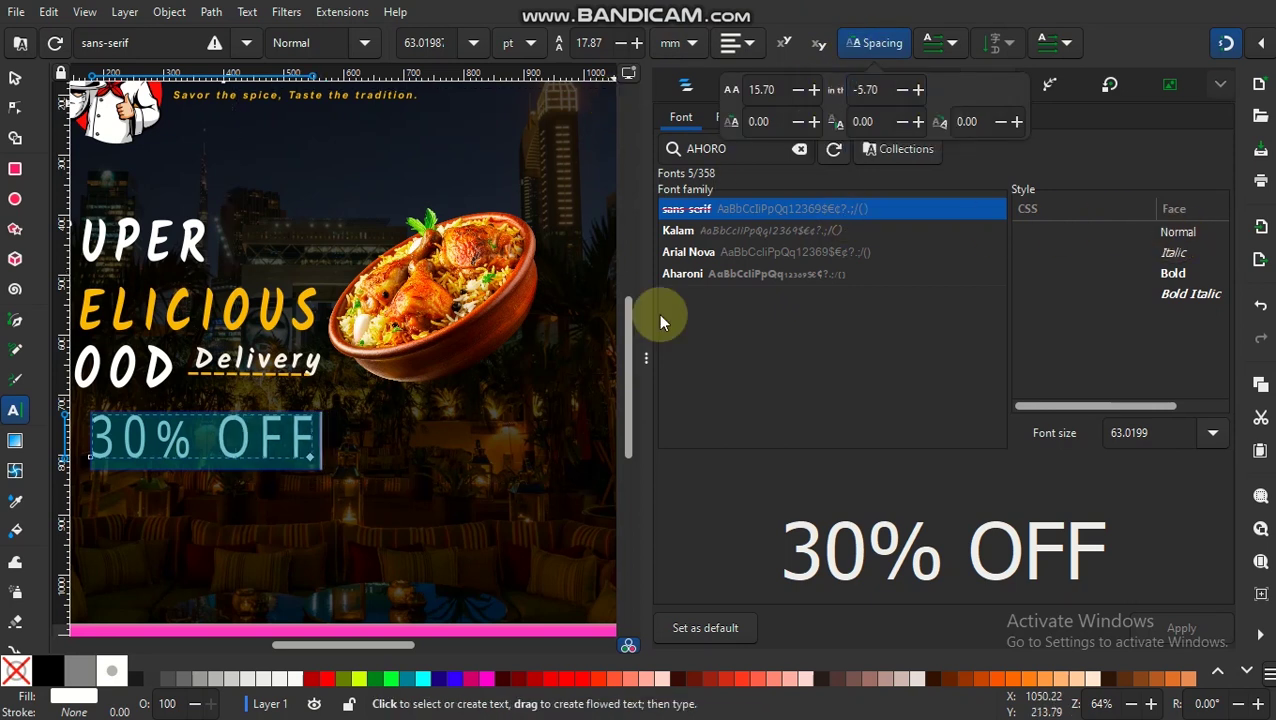
click(646, 357)
click(15, 80)
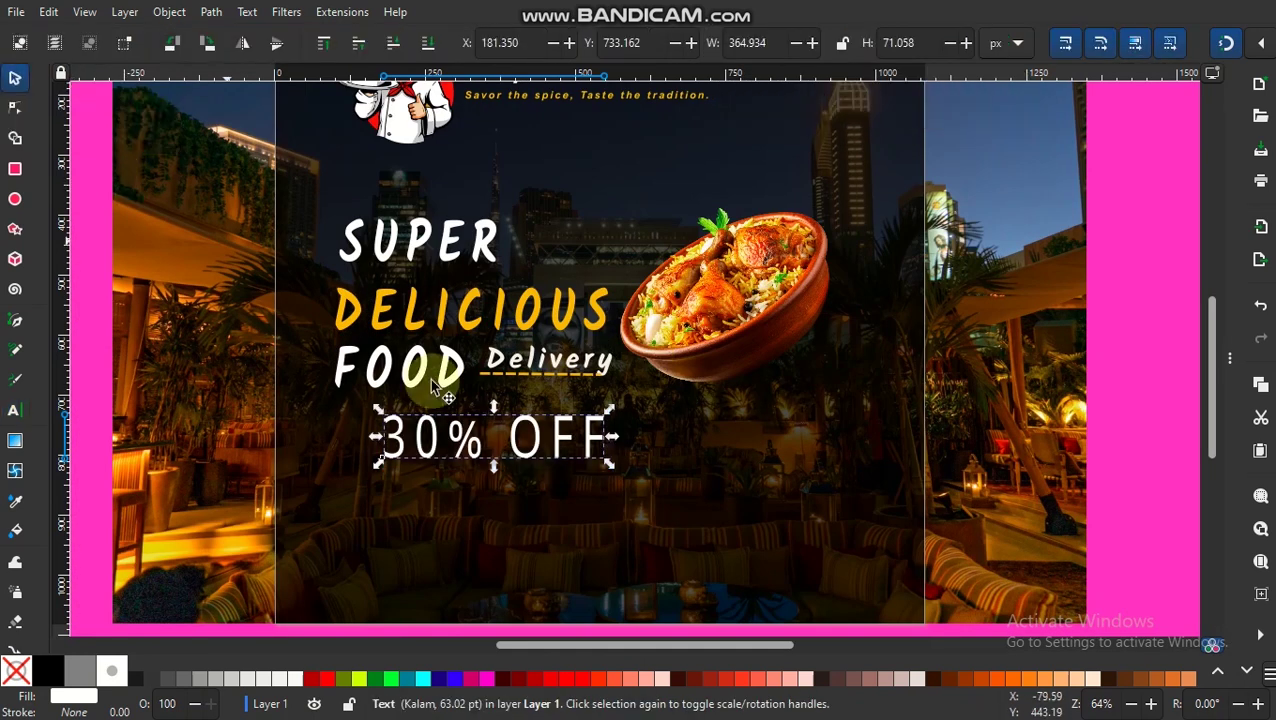
Shrink 30% OFF and move the SUPER, DELICIOUS and FOOD lines higher
mouse_move(609, 462)
mouse_down()
mouse_move(565, 455)
mouse_move(555, 418)
mouse_up()
key(minus)
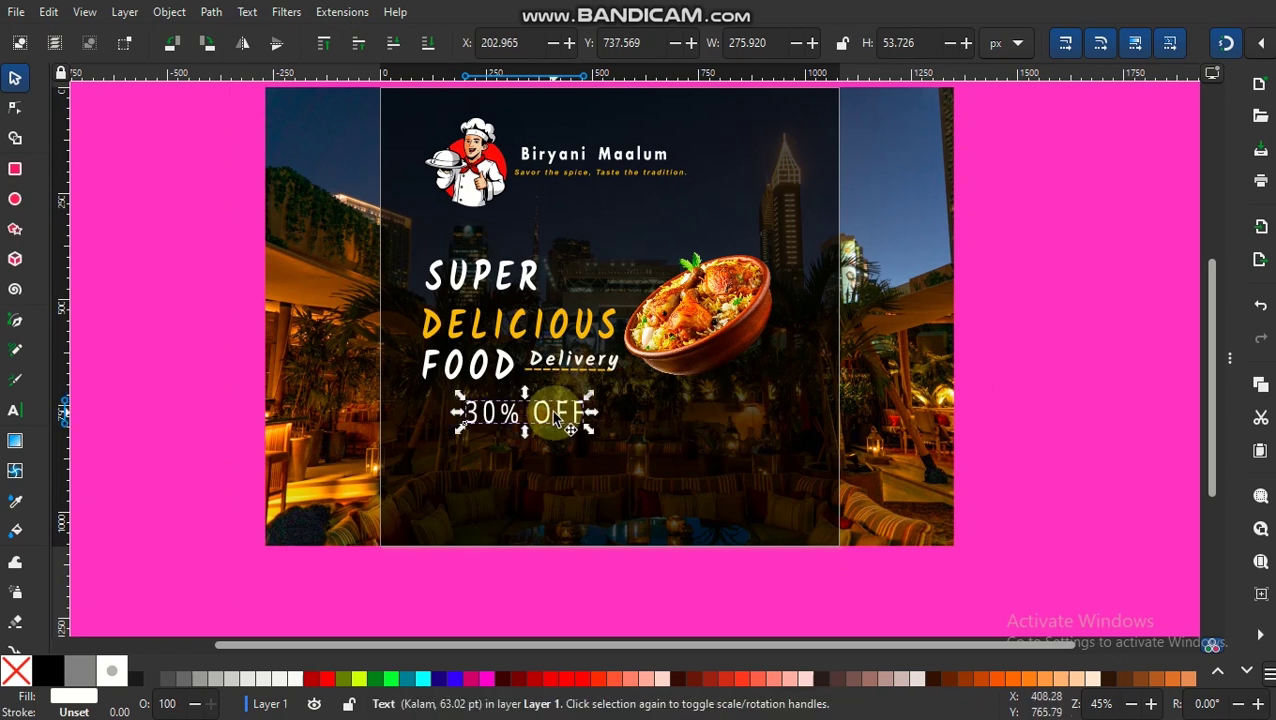
mouse_move(485, 279)
mouse_down()
mouse_move(497, 265)
mouse_move(489, 275)
mouse_up()
click(482, 323)
drag(481, 325, 487, 305)
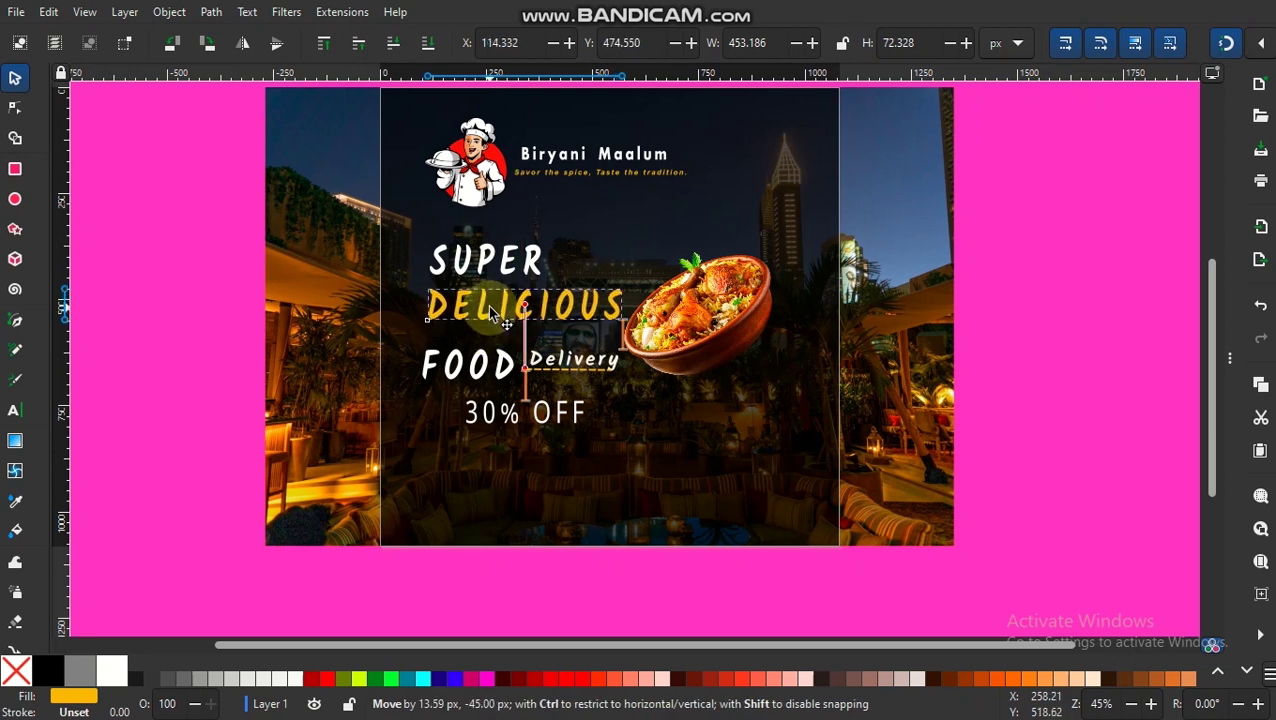
click(470, 366)
drag(470, 366, 480, 352)
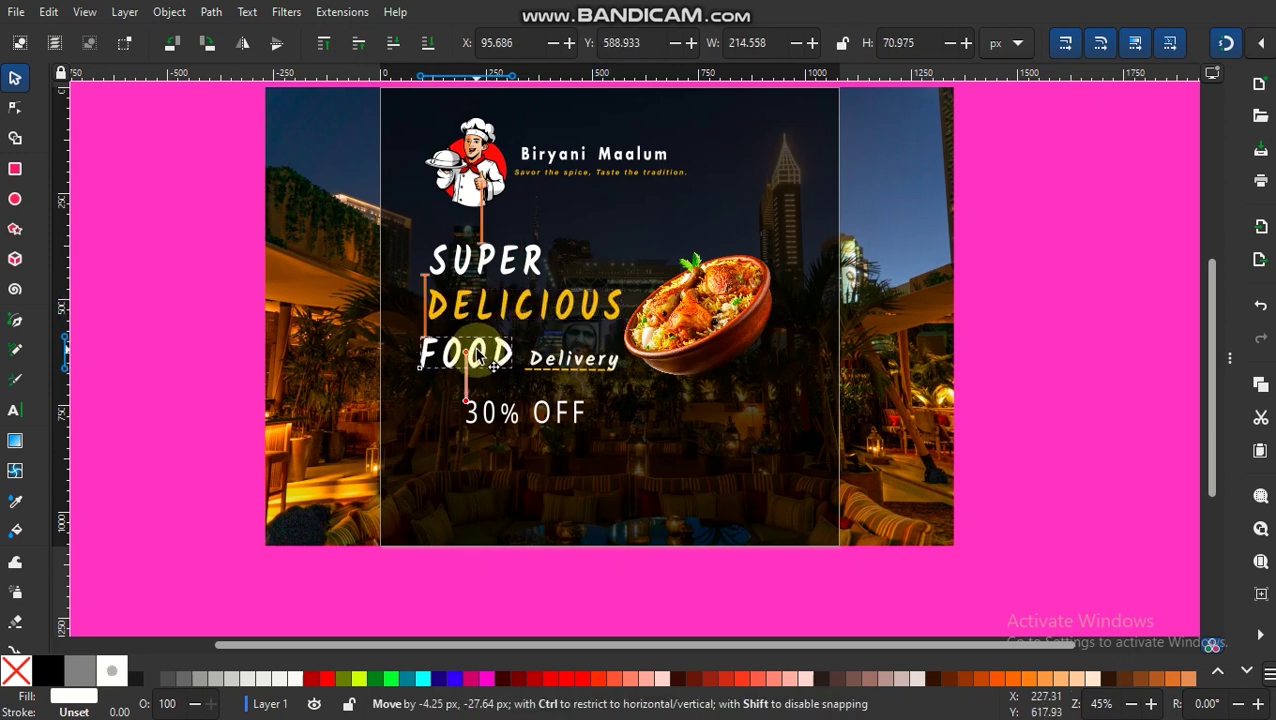
Undo an accidental edit to the Delivery text and nudge 30% OFF into place
click(562, 368)
click(15, 410)
click(568, 376)
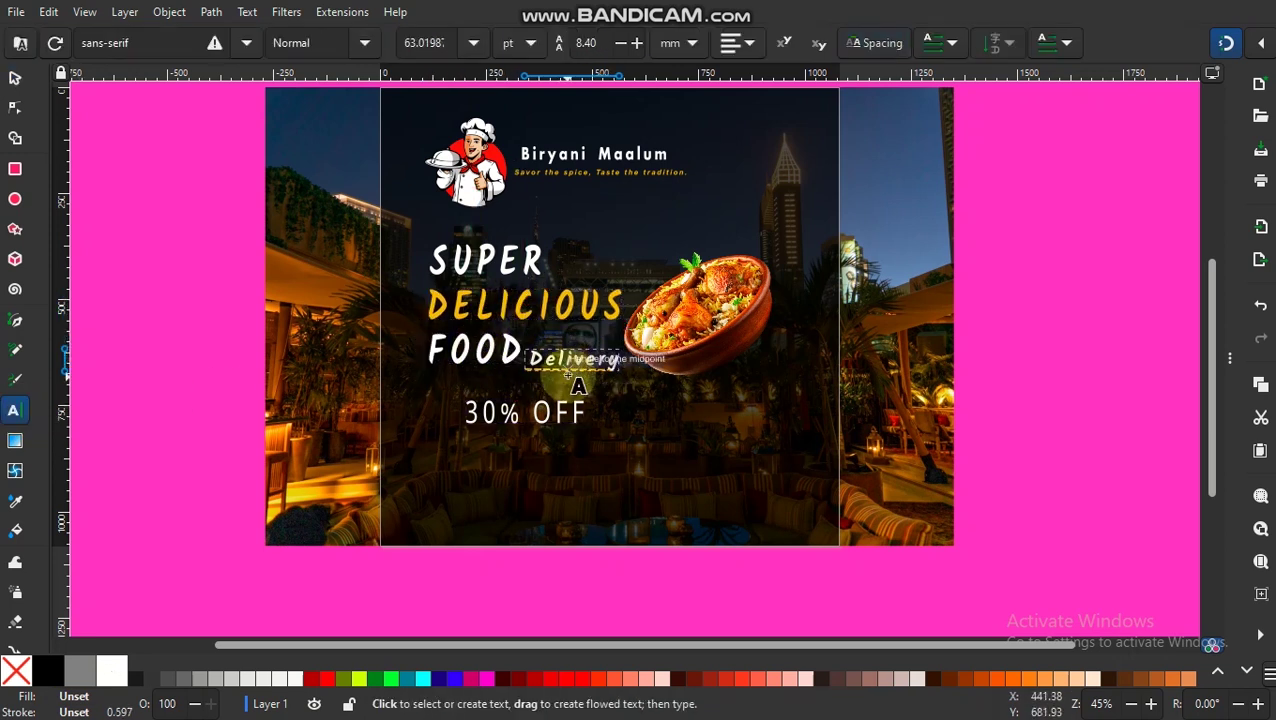
click(557, 358)
text(DELIVERY)
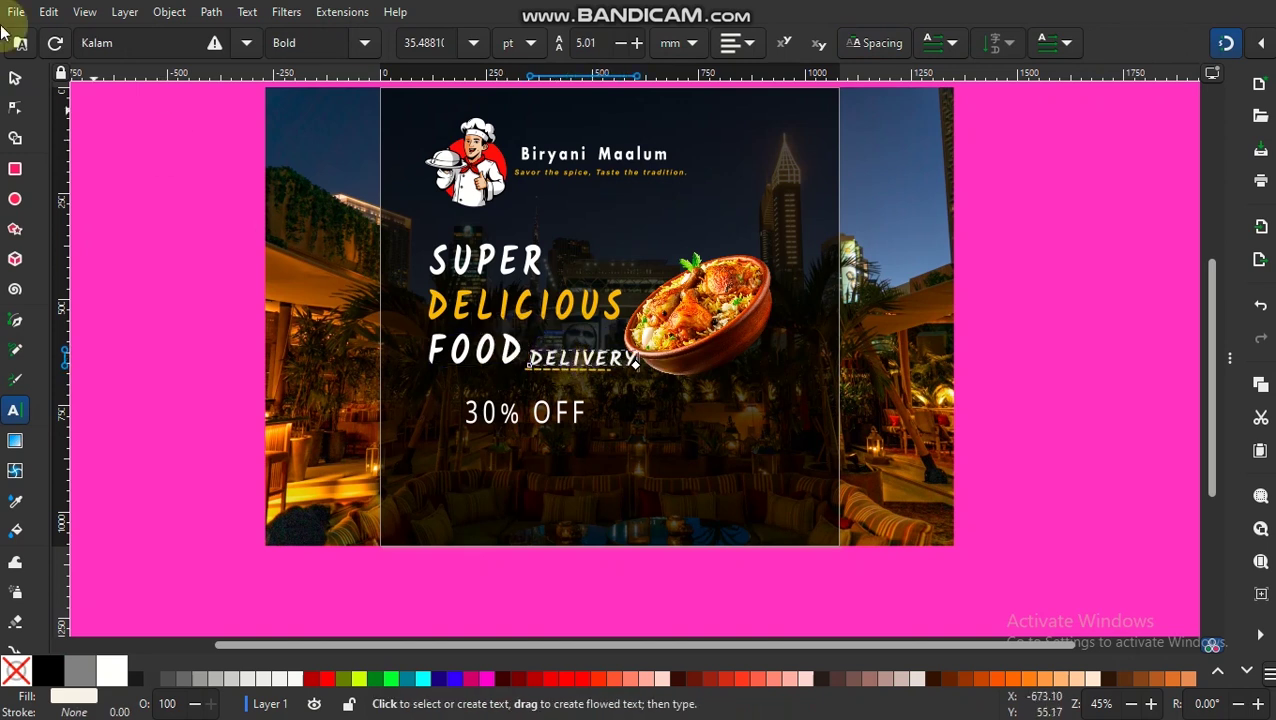
key(F1)
key(ctrl+z)
key(ctrl+z)
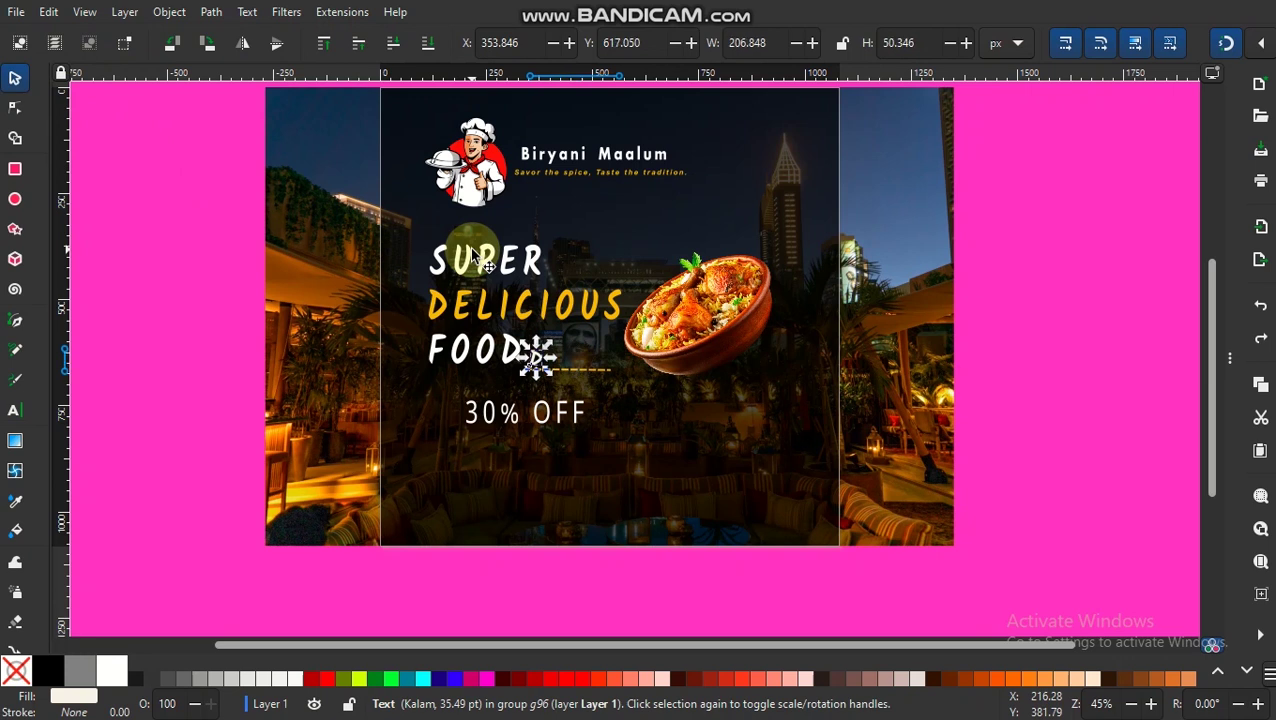
key(ctrl+z)
click(708, 382)
click(584, 413)
drag(586, 415, 587, 408)
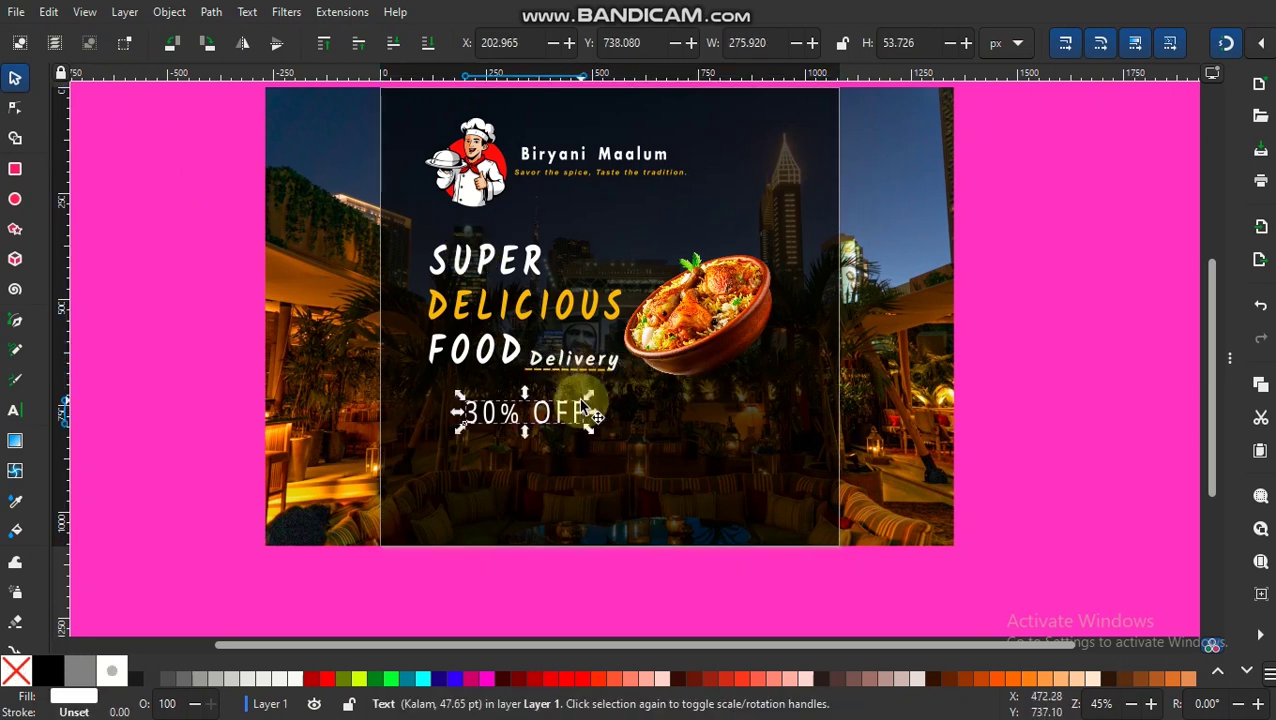
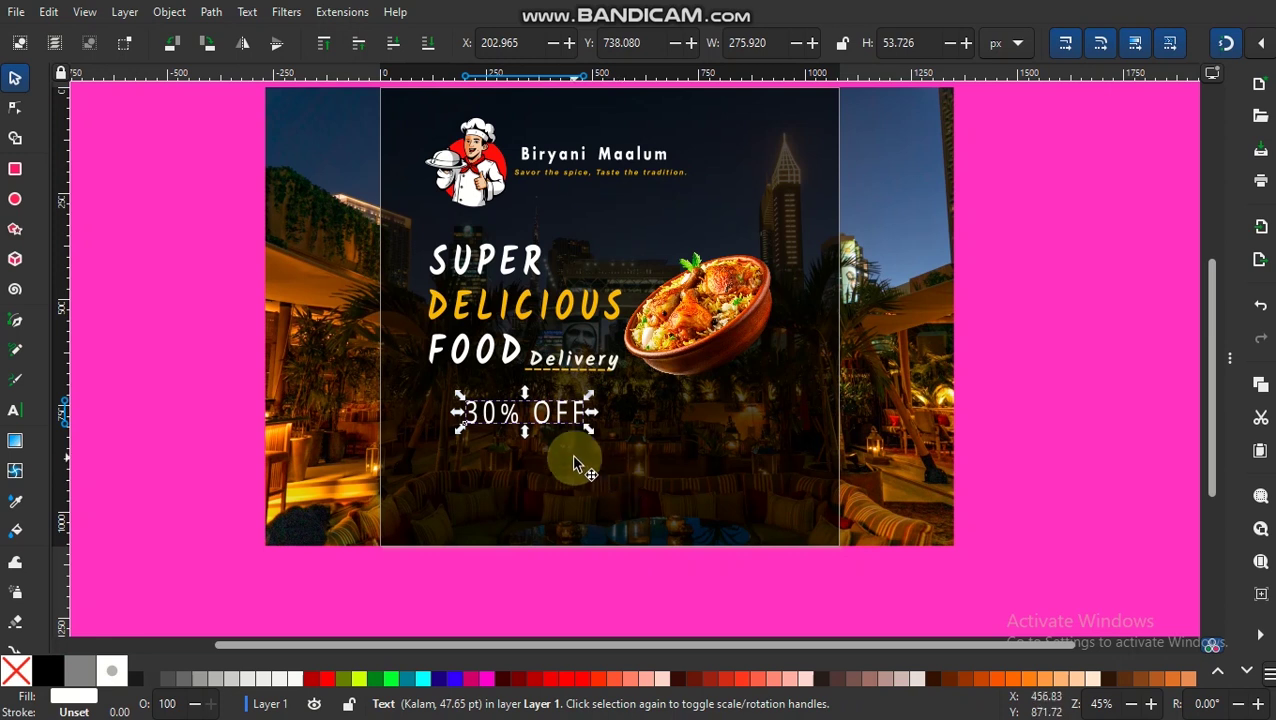
Type DAILY SPECIAL just below 30% OFF and scale it down to fit beneath it
key(plus)
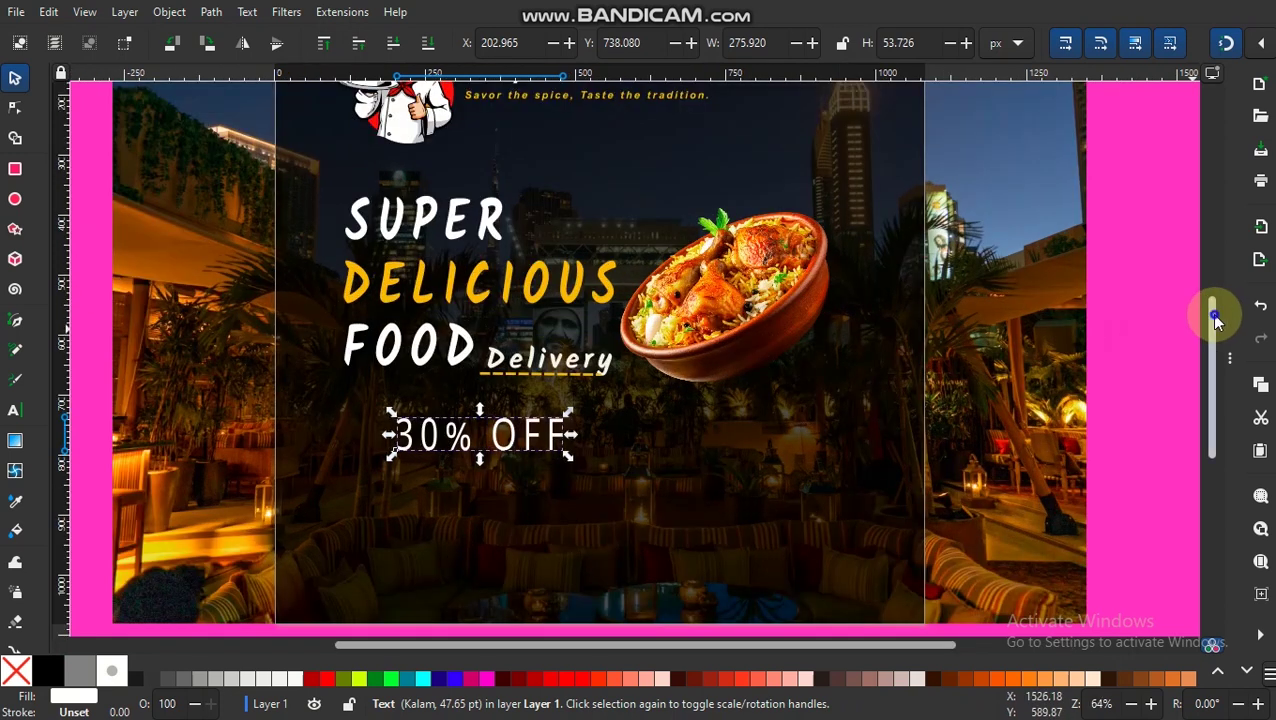
drag(1215, 318, 1217, 346)
click(15, 410)
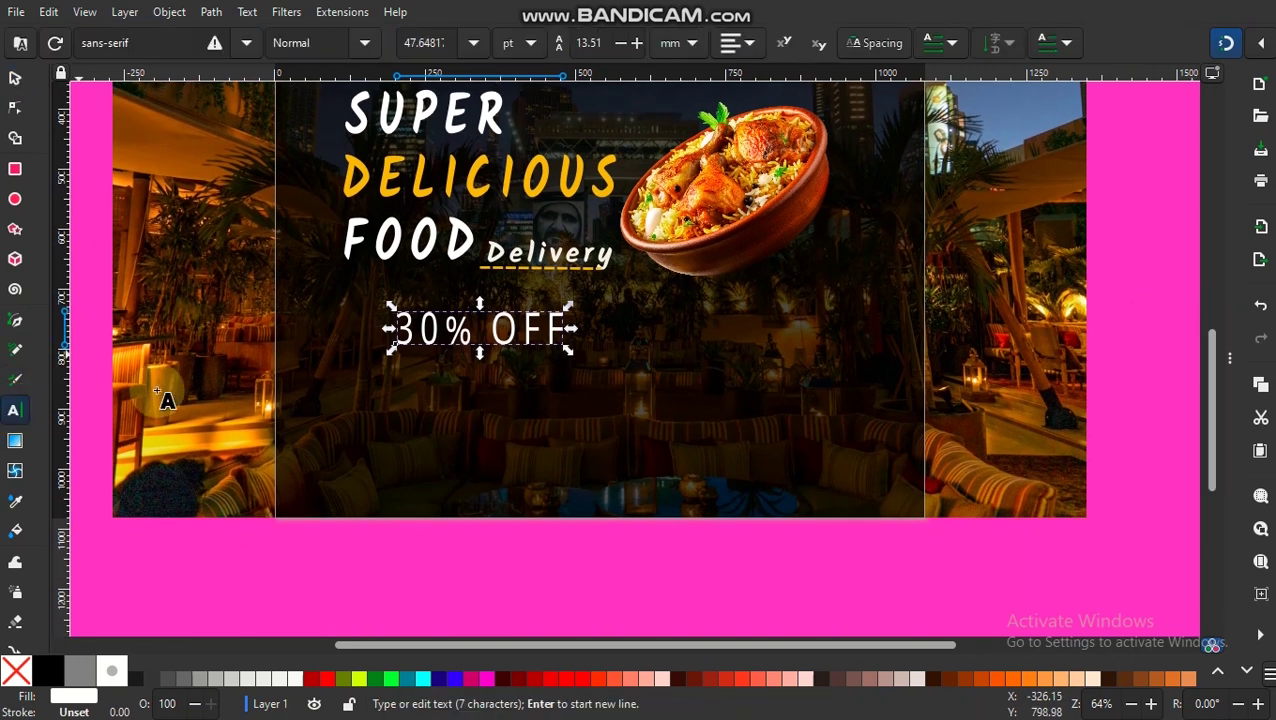
click(413, 373)
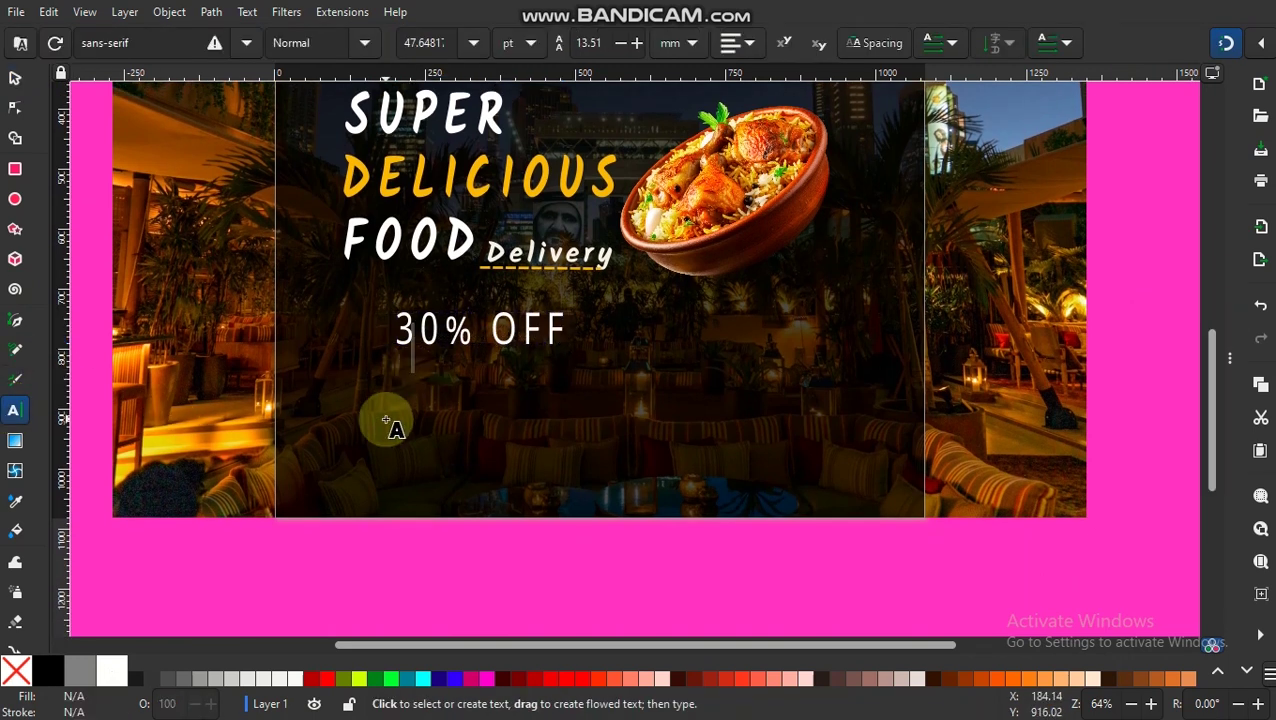
text(DAIL)
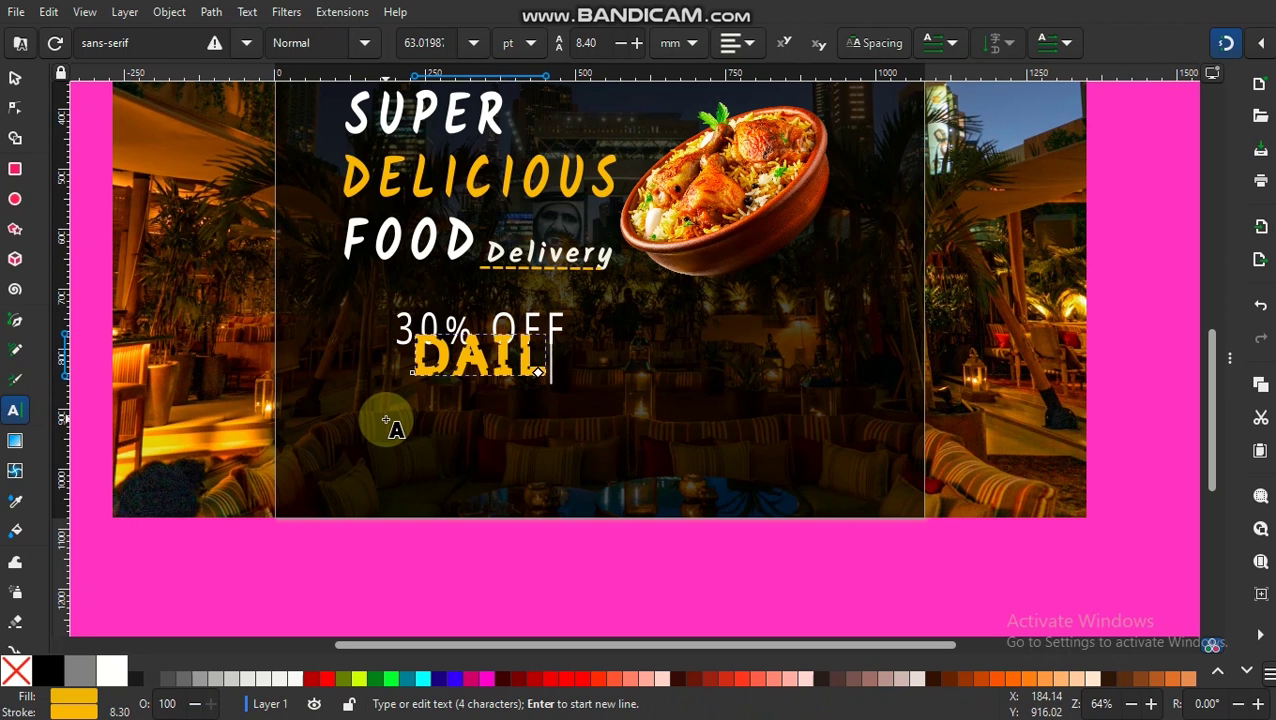
text(Y SPECIAL)
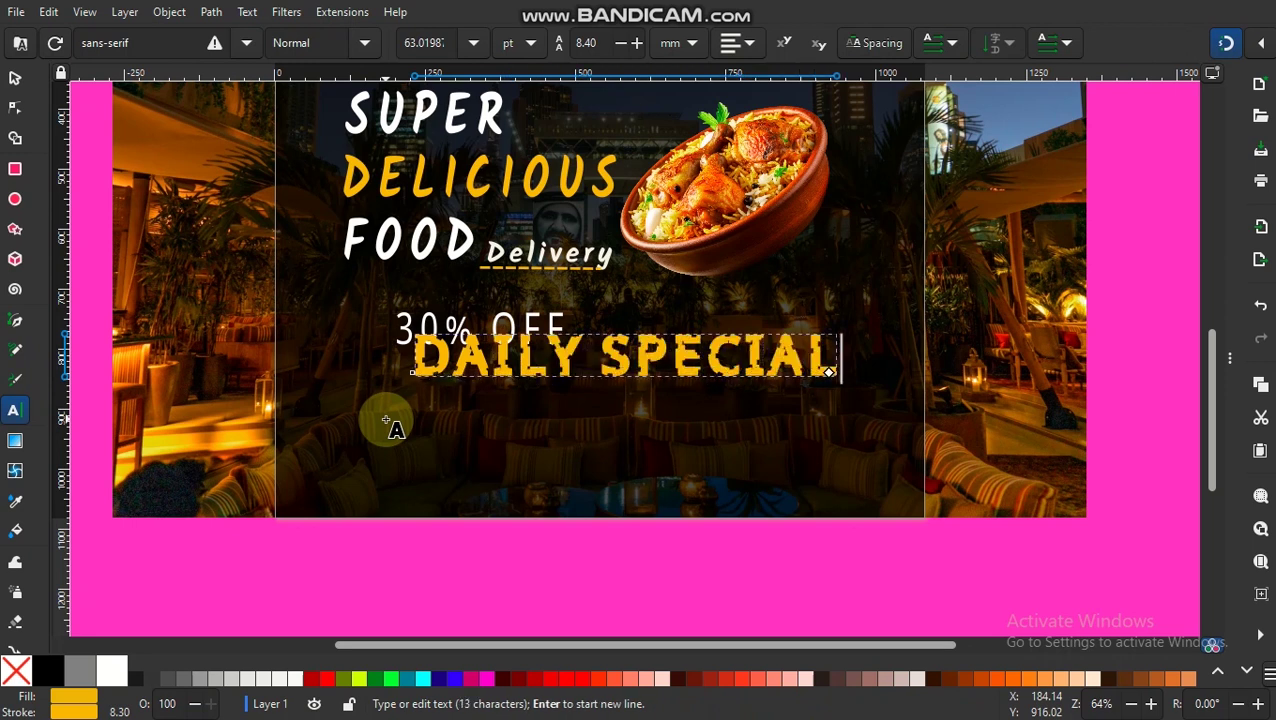
click(15, 77)
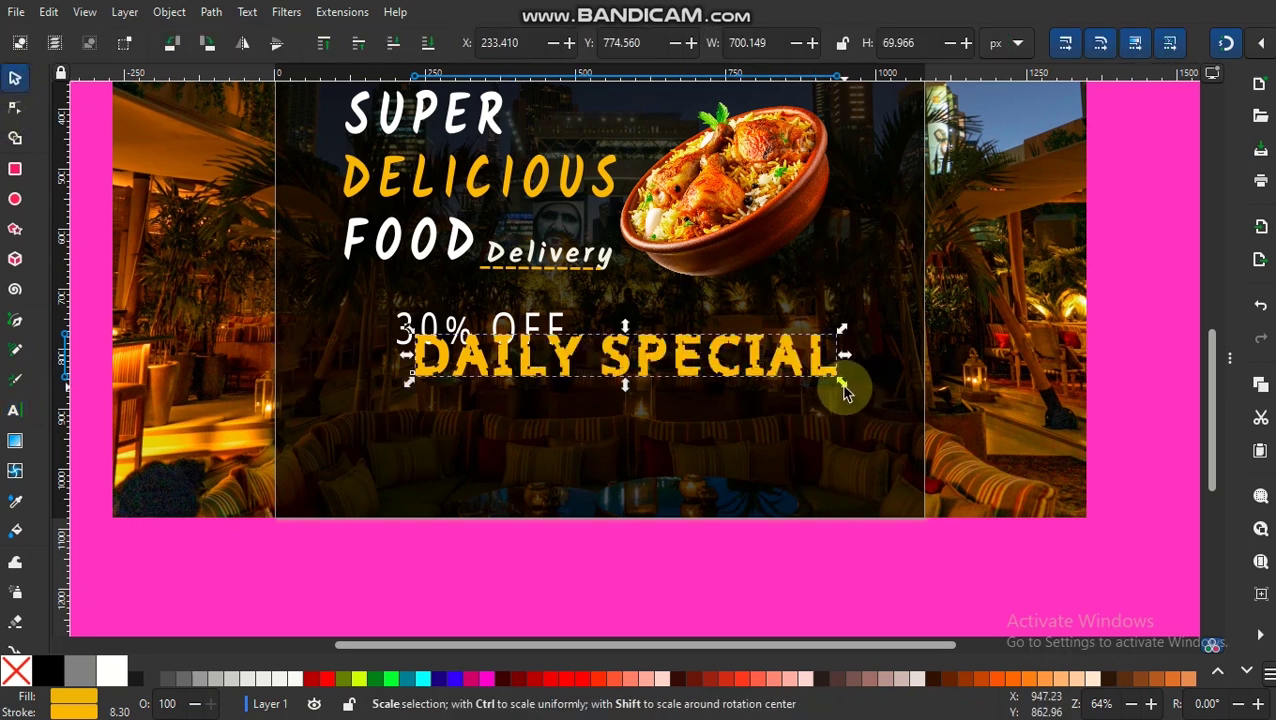
drag(845, 390, 497, 358)
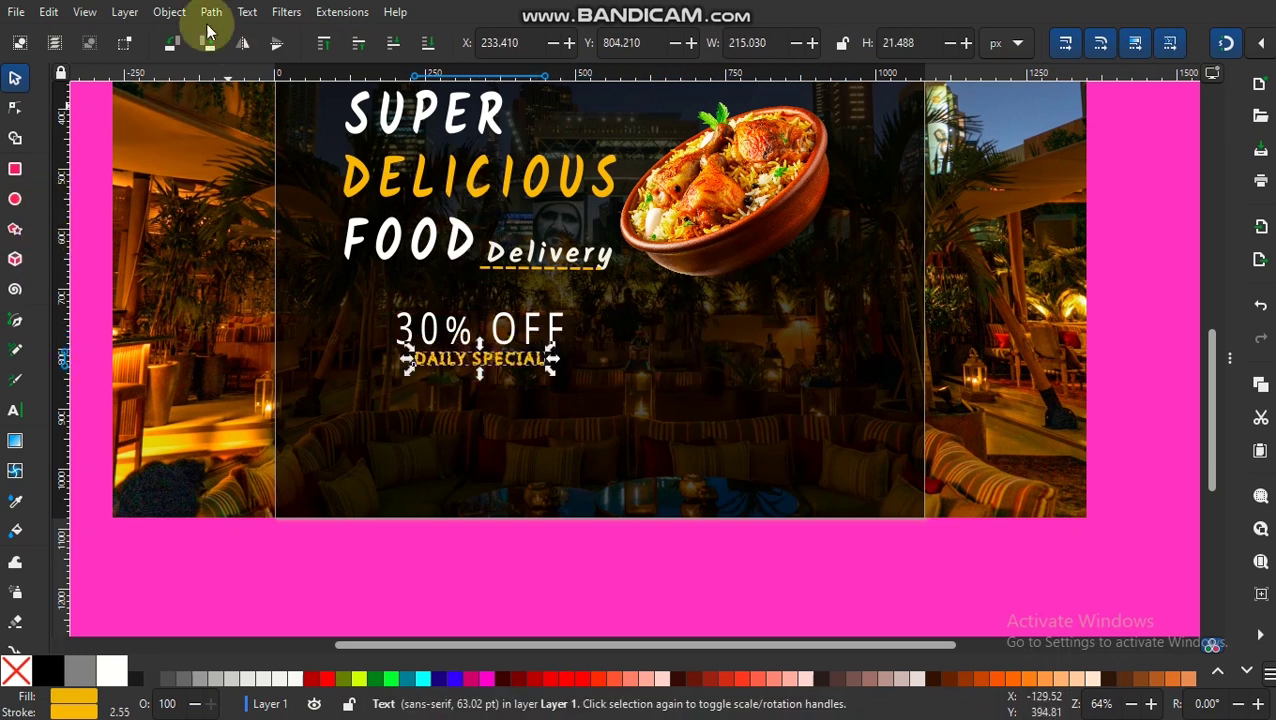
Set the DAILY SPECIAL text in the Aharoni font
click(247, 11)
click(290, 34)
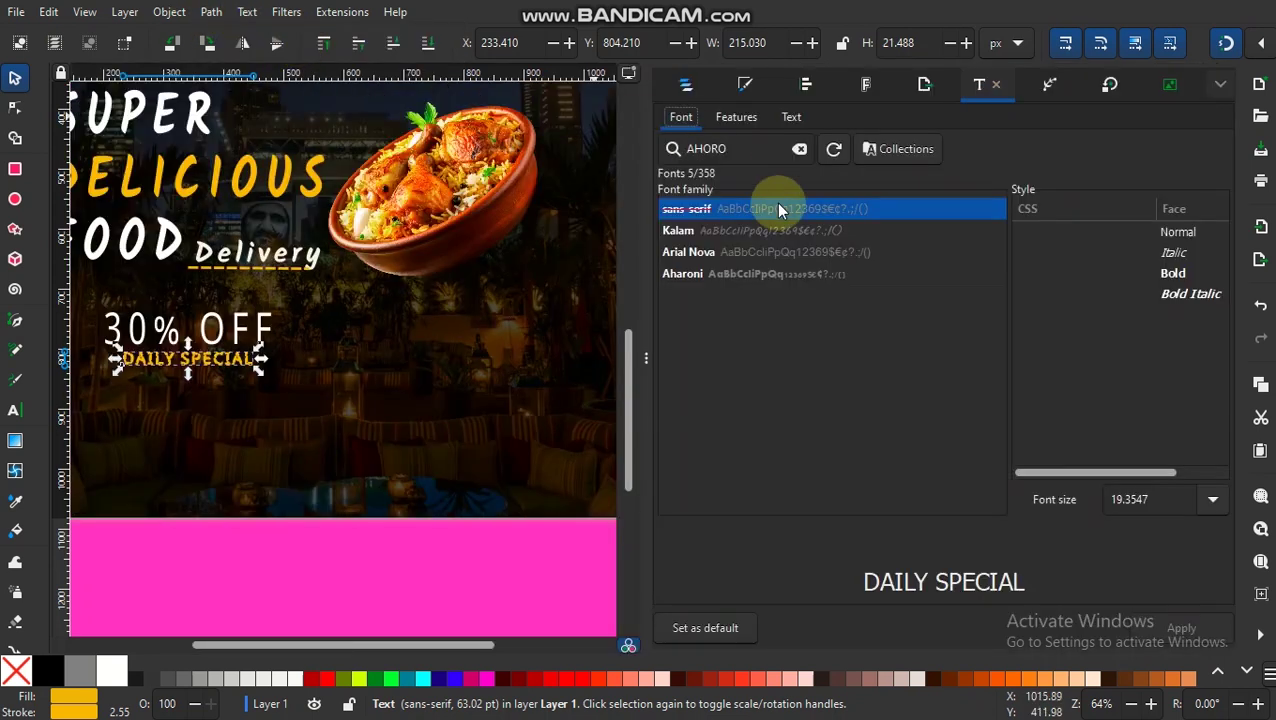
click(758, 237)
key(Down)
key(Down)
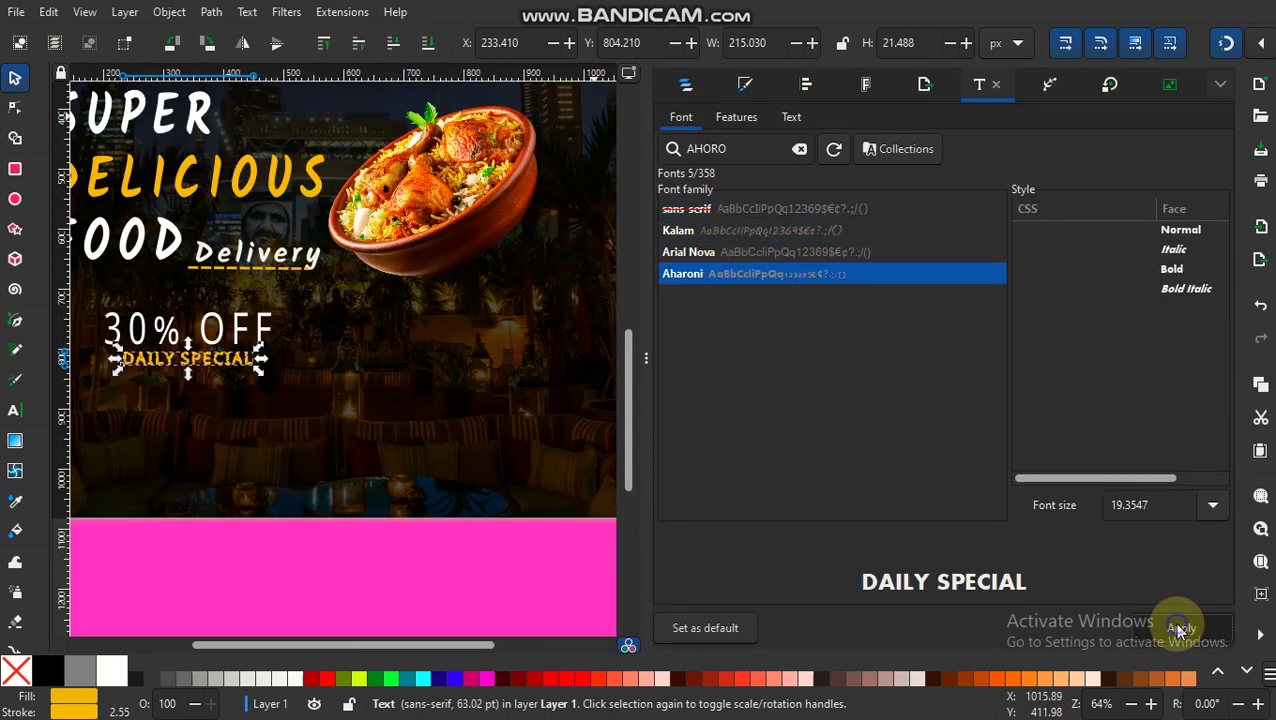
click(1178, 628)
Remove the outline from DAILY SPECIAL by setting its stroke paint to No paint
click(755, 210)
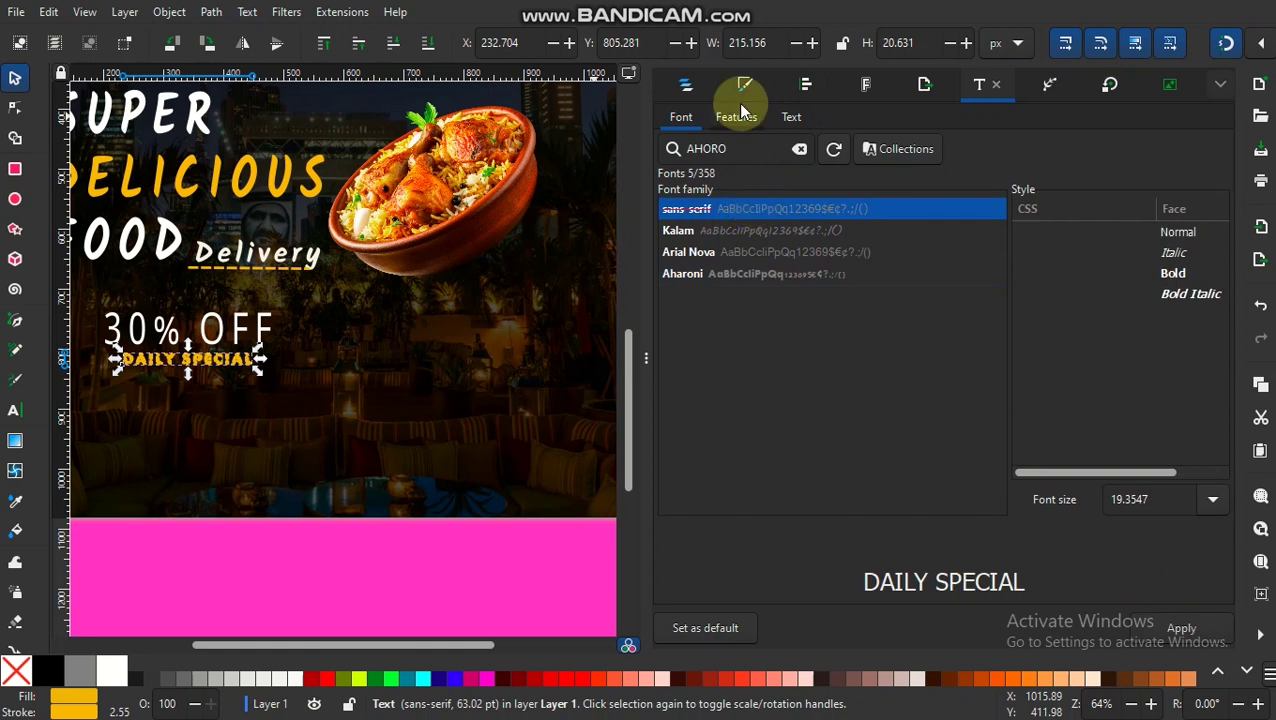
click(744, 84)
click(670, 148)
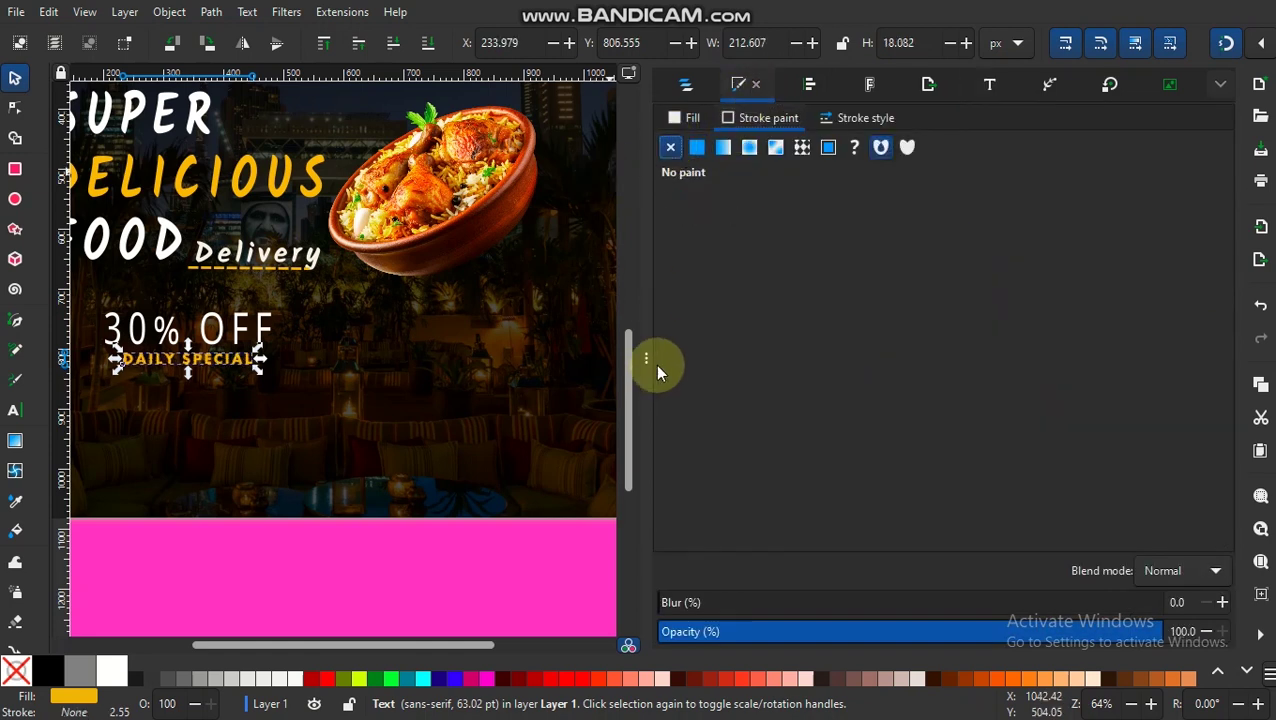
click(647, 360)
click(617, 372)
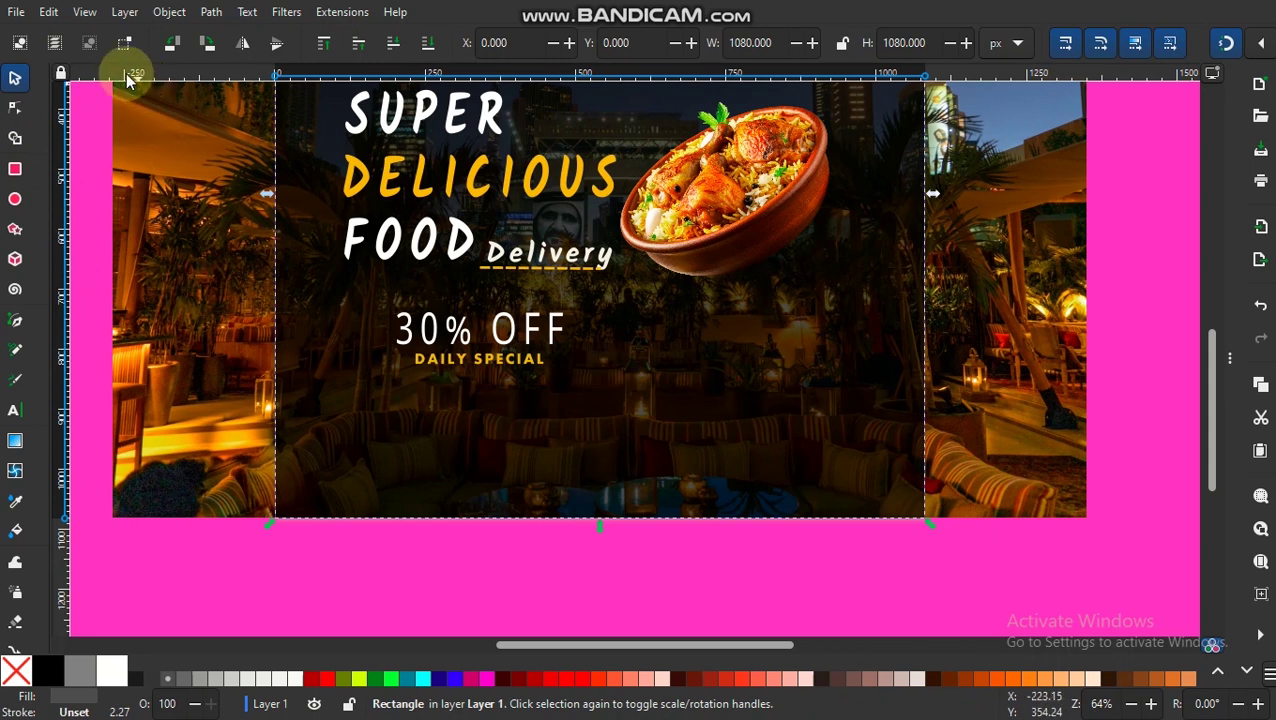
Undo the accidental white fill on the background overlay and deselect it
click(15, 378)
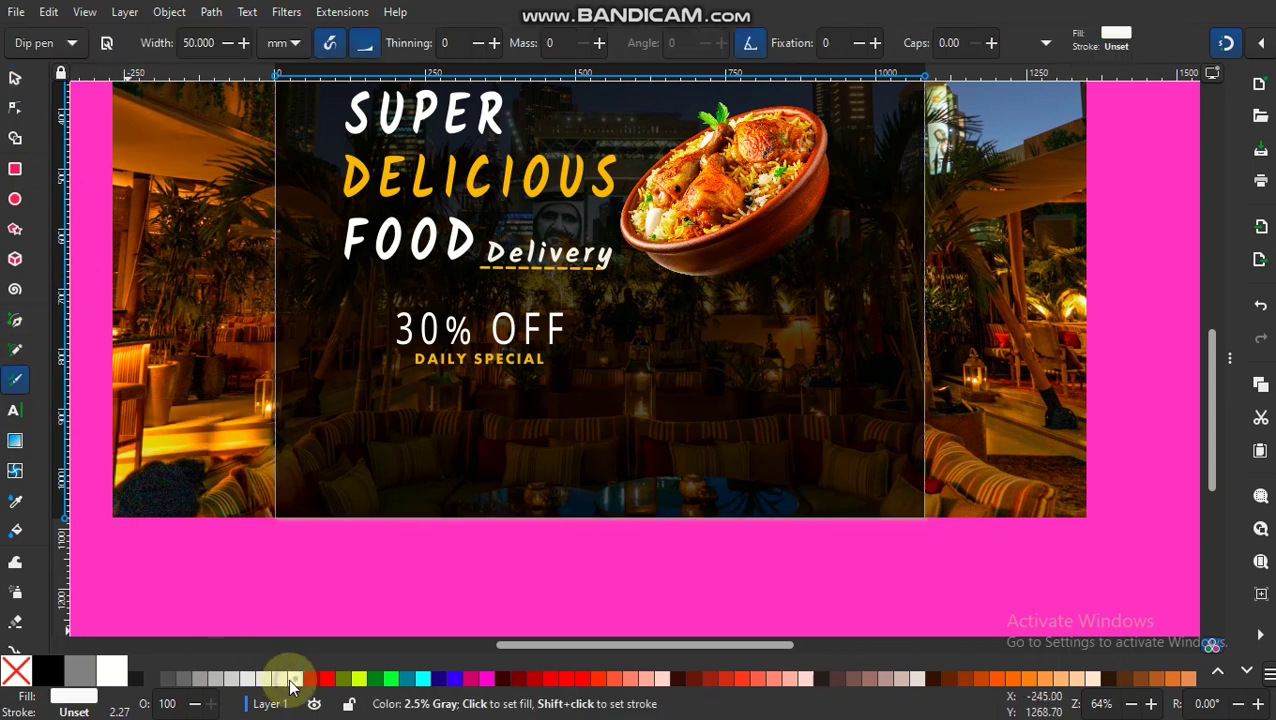
click(291, 683)
key(ctrl+z)
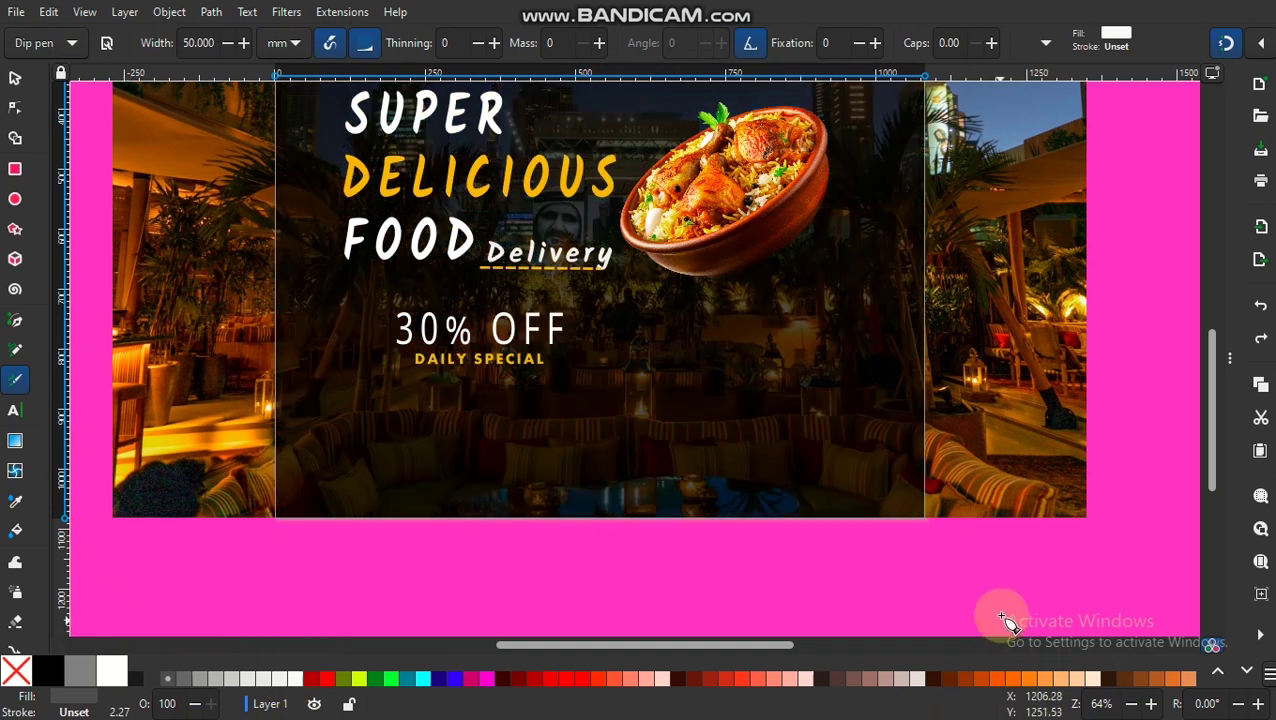
click(15, 78)
click(698, 590)
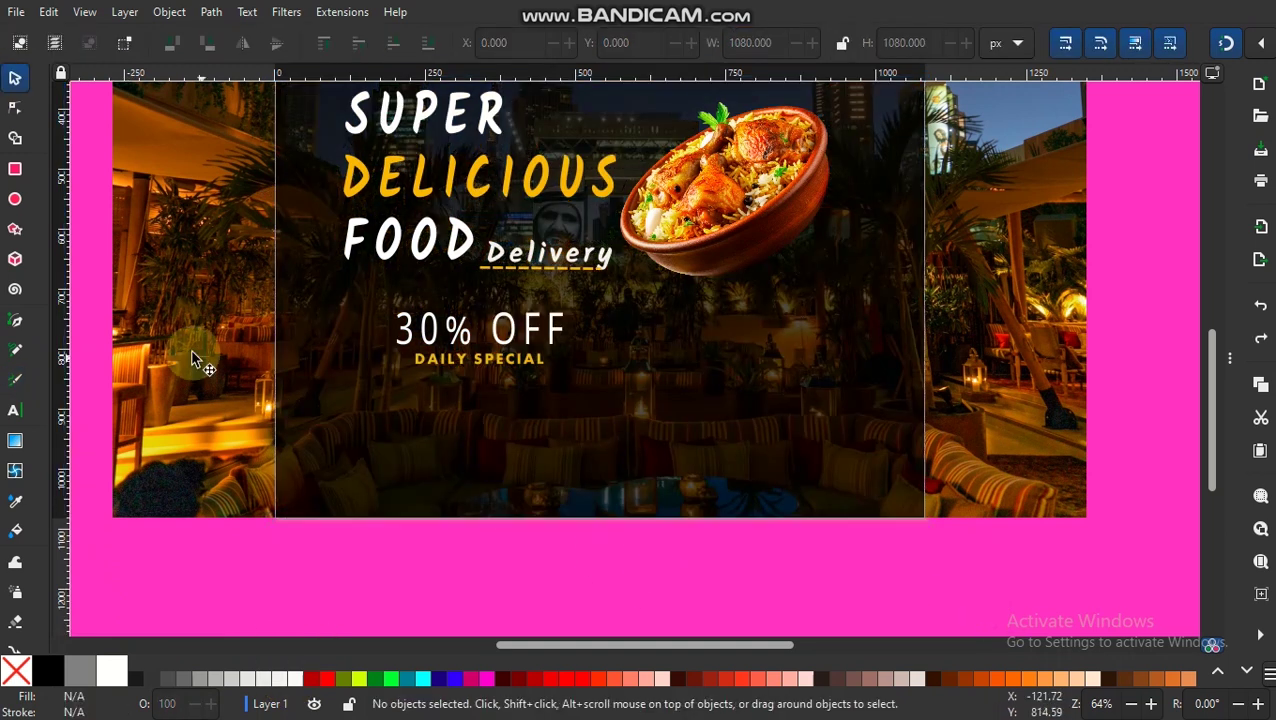
Paint white calligraphic strokes below DAILY SPECIAL with a narrower brush width
click(15, 378)
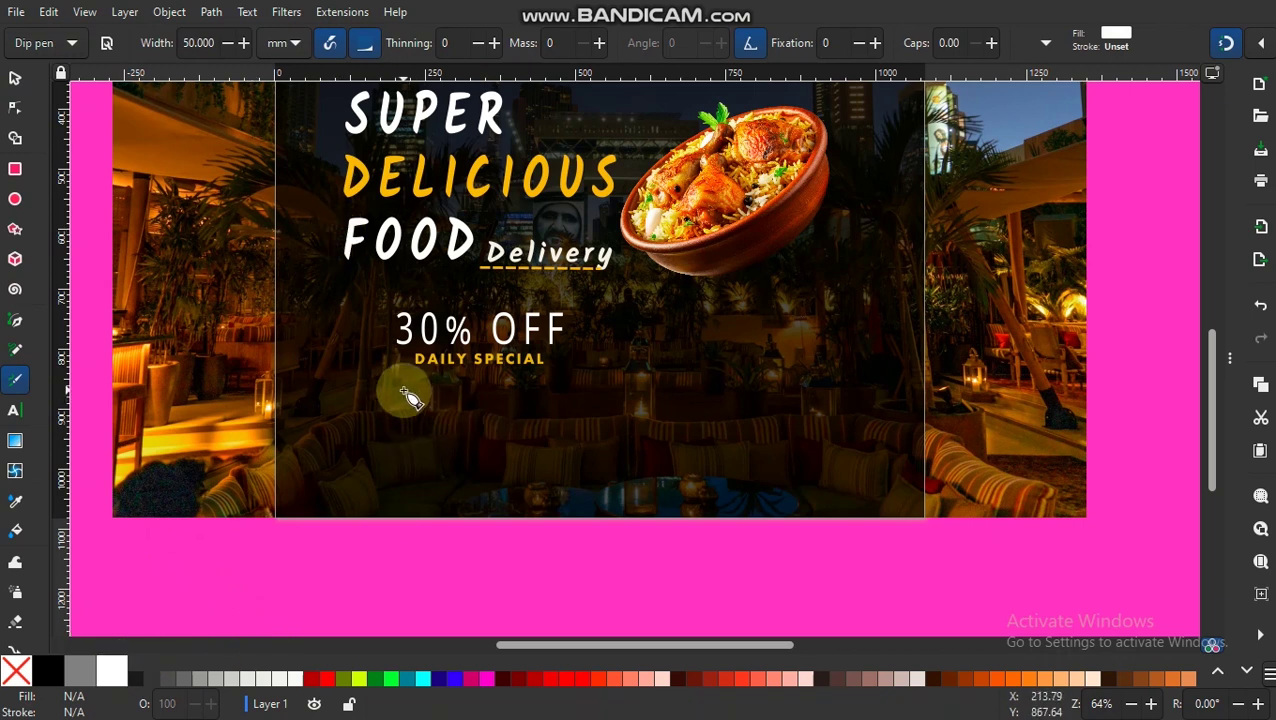
drag(403, 390, 453, 405)
key(ctrl+z)
click(227, 45)
mouse_move(401, 412)
mouse_down()
mouse_move(557, 420)
mouse_move(405, 412)
mouse_up()
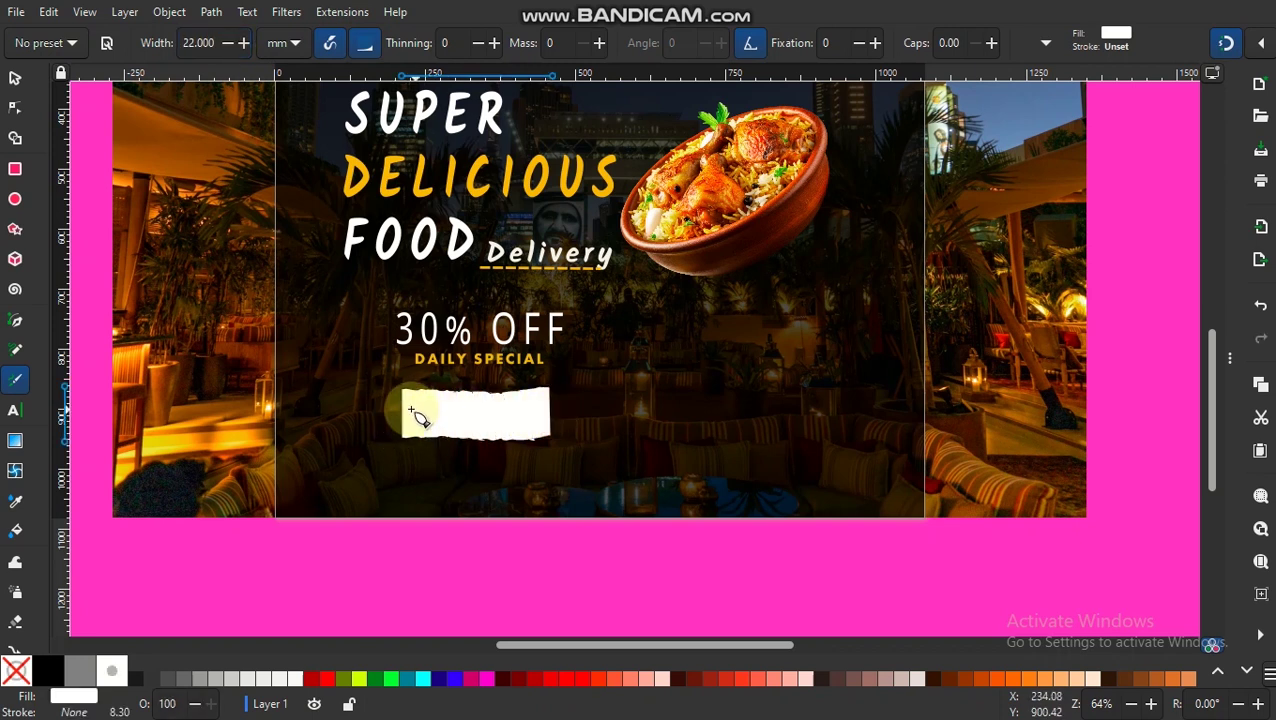
click(229, 43)
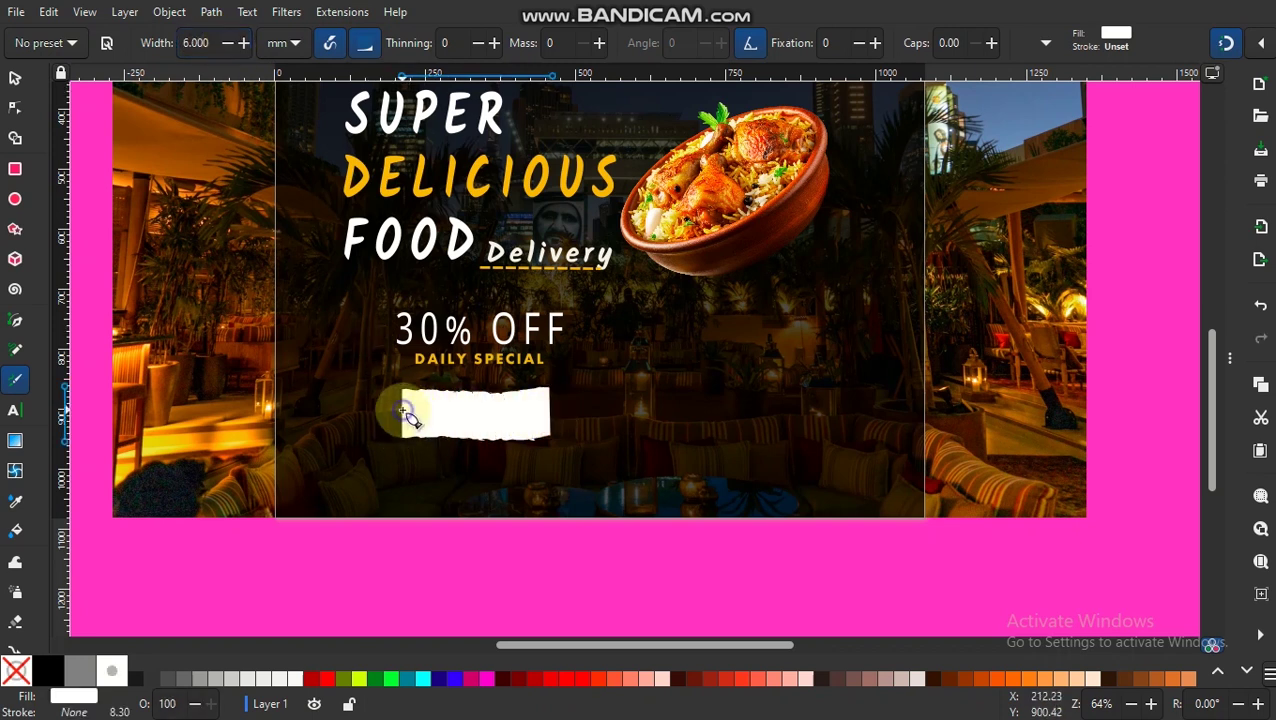
mouse_move(401, 421)
mouse_down()
mouse_move(549, 404)
mouse_move(541, 433)
mouse_move(556, 425)
mouse_up()
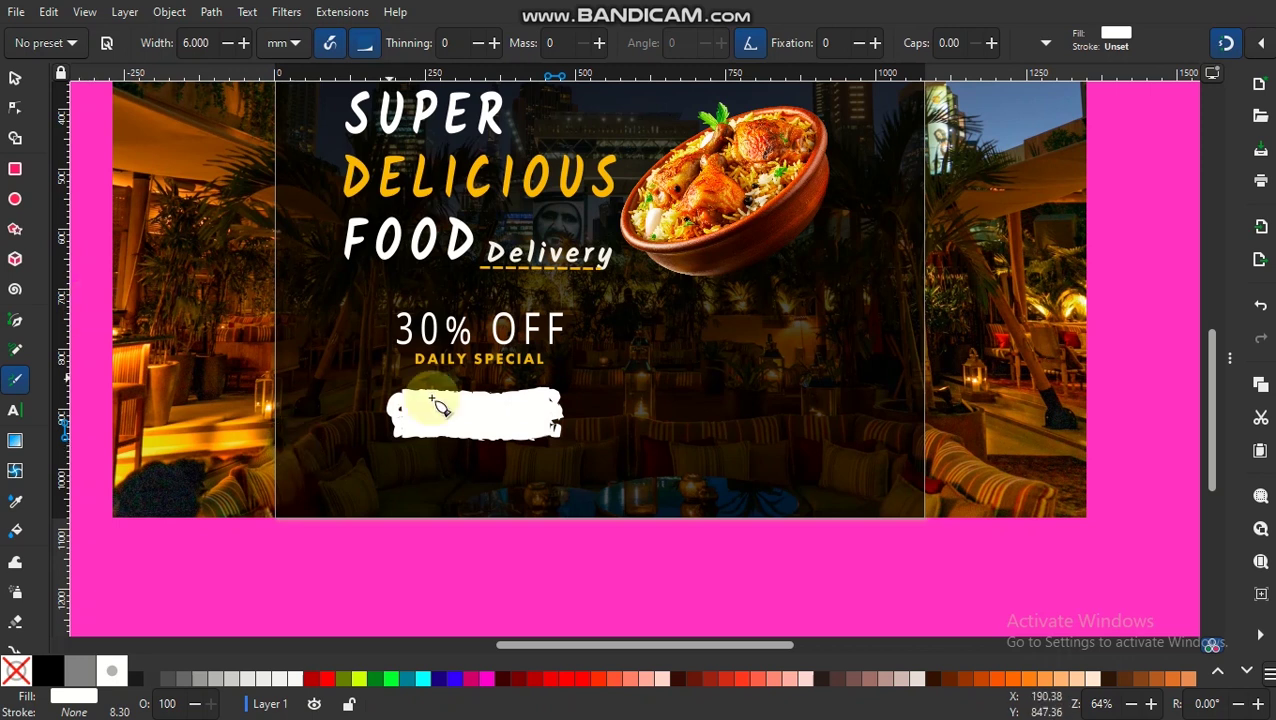
click(15, 410)
click(408, 418)
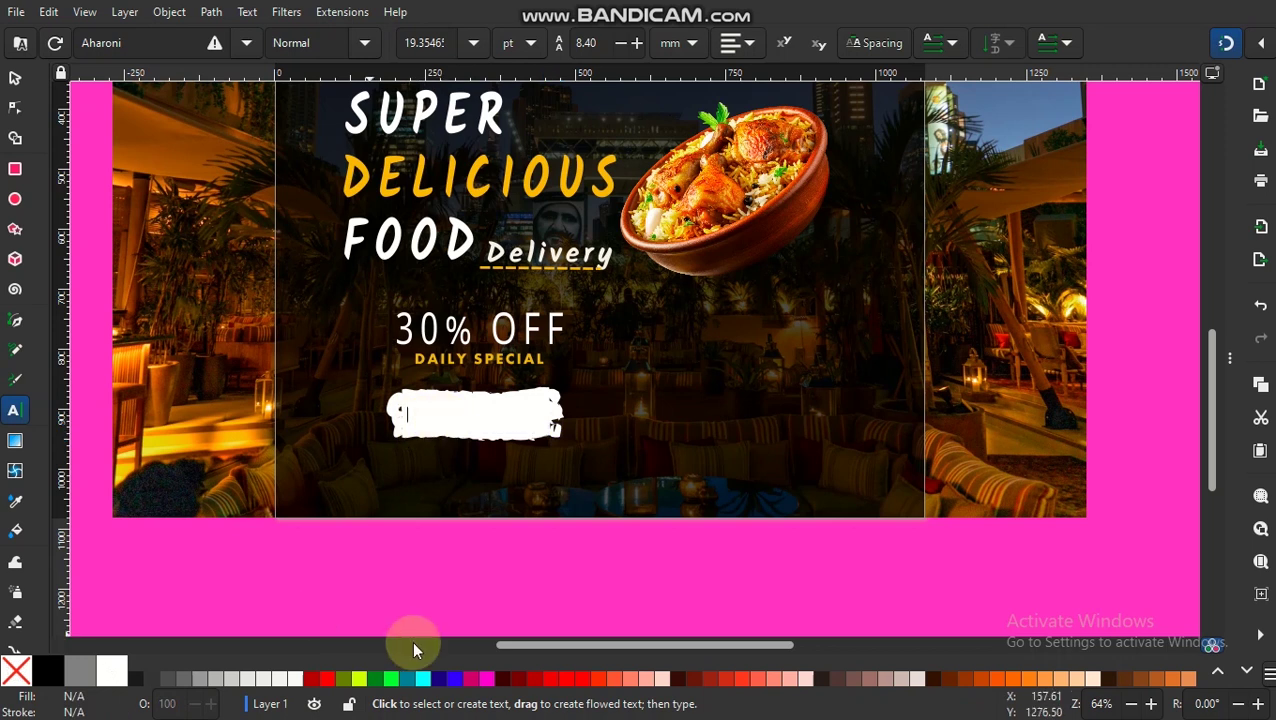
Type ORDER NOW, colour it with the yellow from DELICIOUS, and shrink it
text(OR)
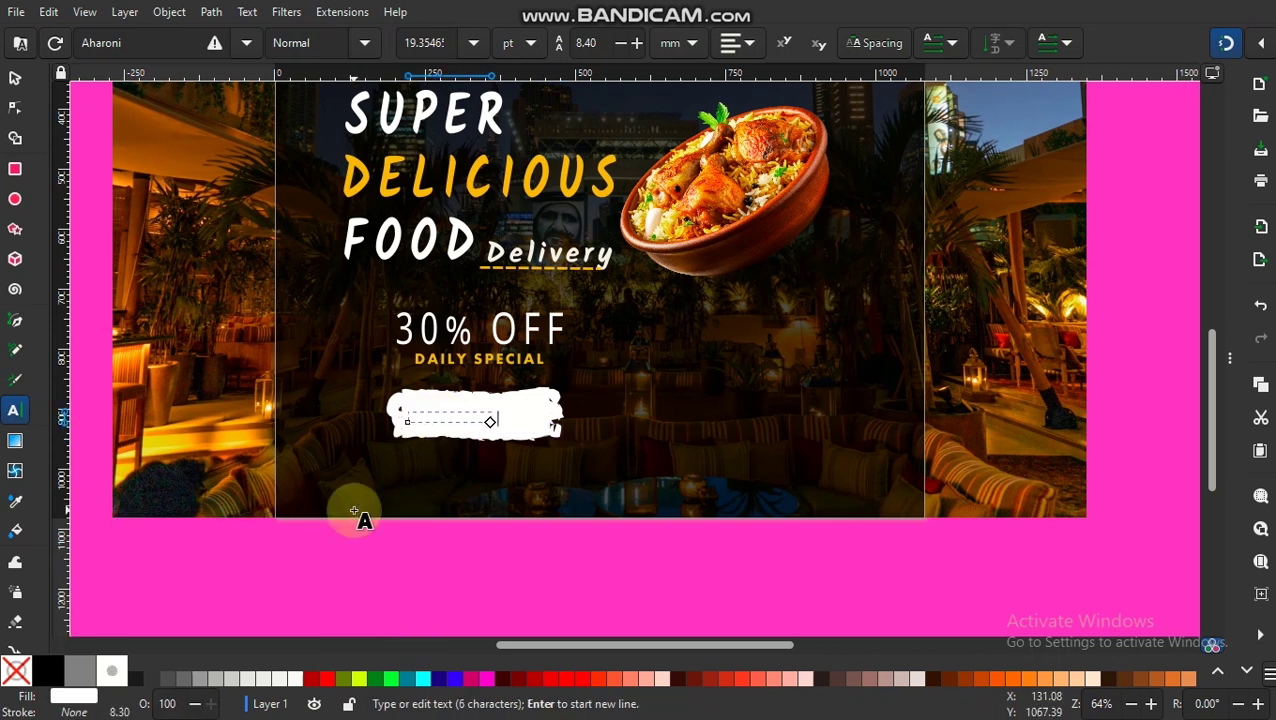
click(15, 78)
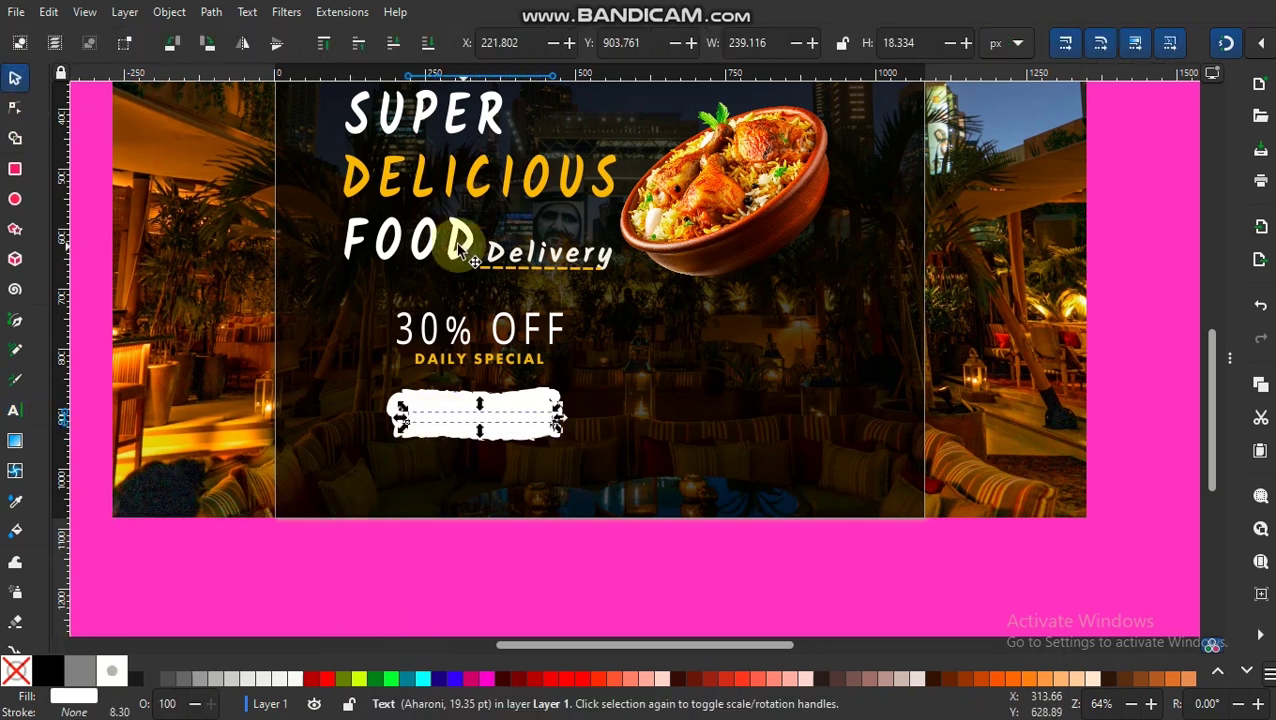
click(15, 502)
click(358, 190)
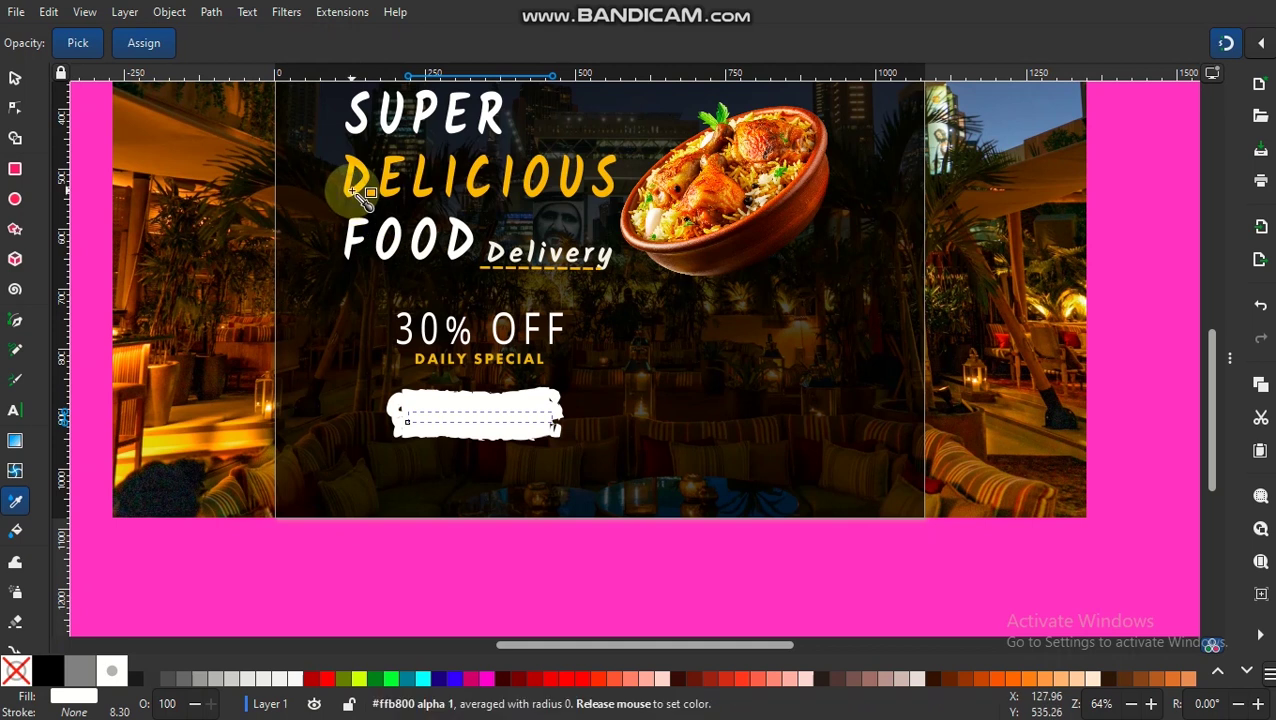
click(15, 80)
drag(482, 443, 483, 440)
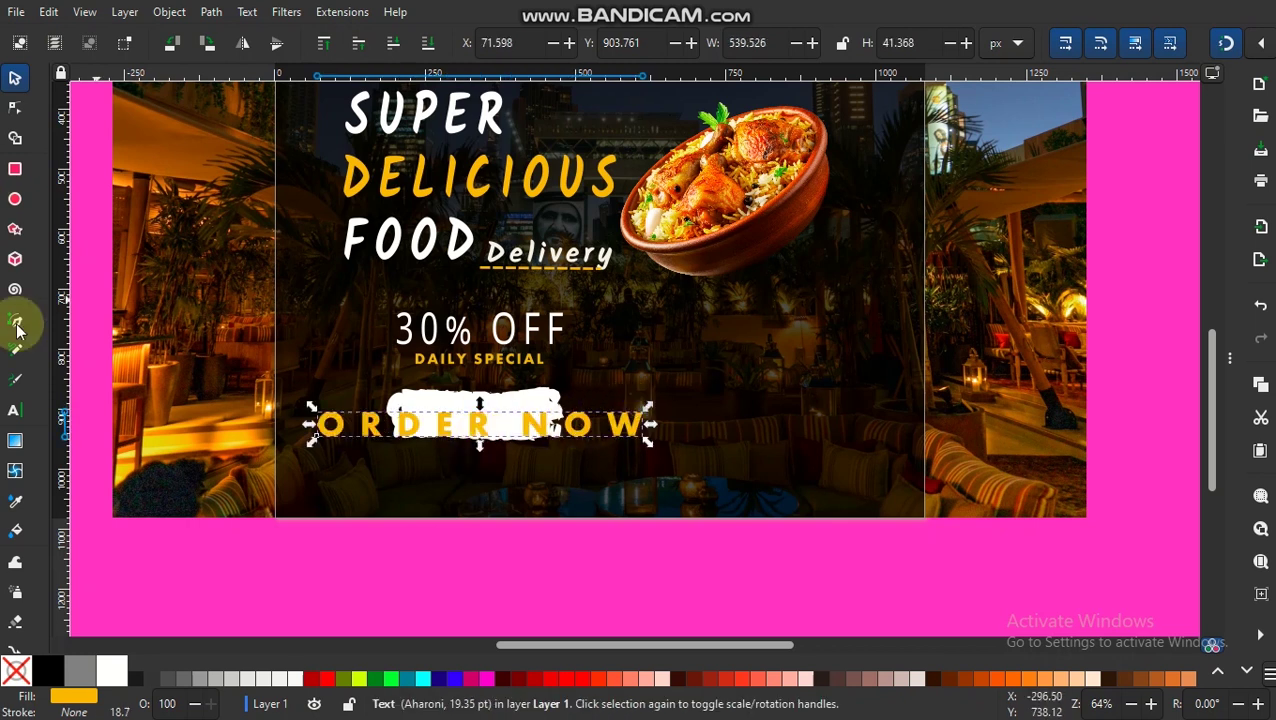
Adjust ORDER NOW's letter and word spacing to widen the text
click(14, 410)
triple_click(513, 420)
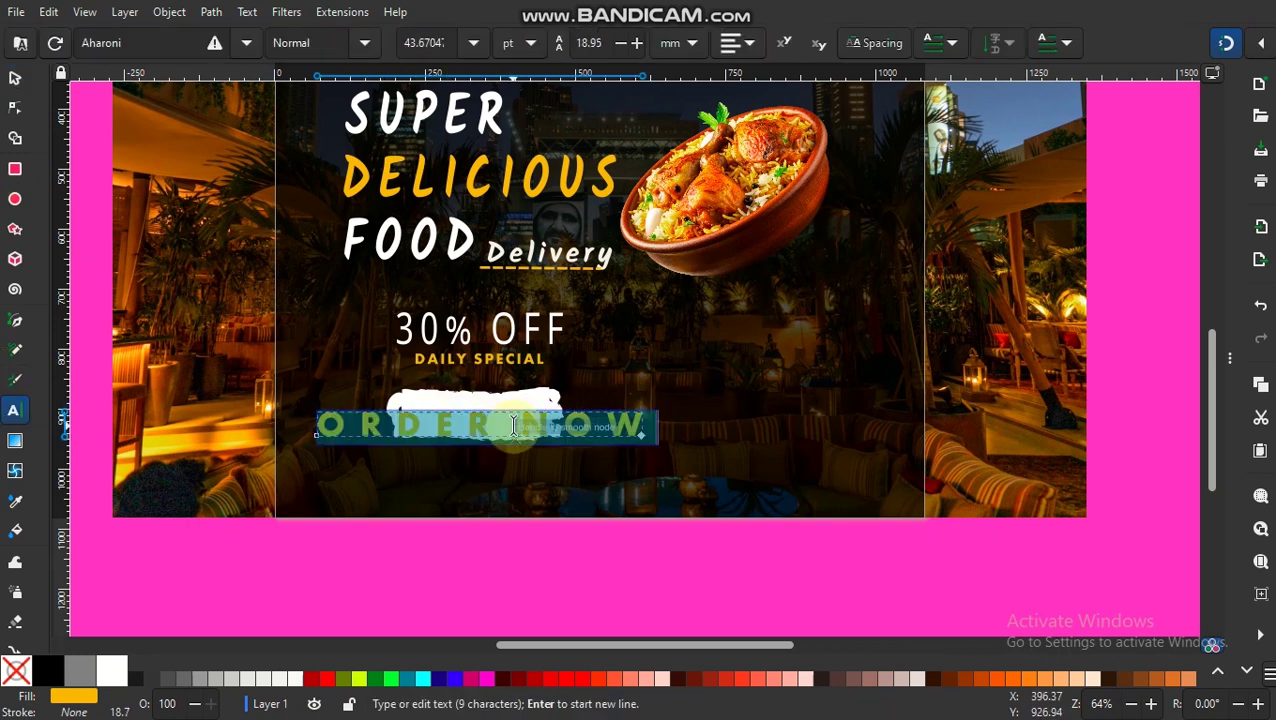
click(869, 43)
click(795, 90)
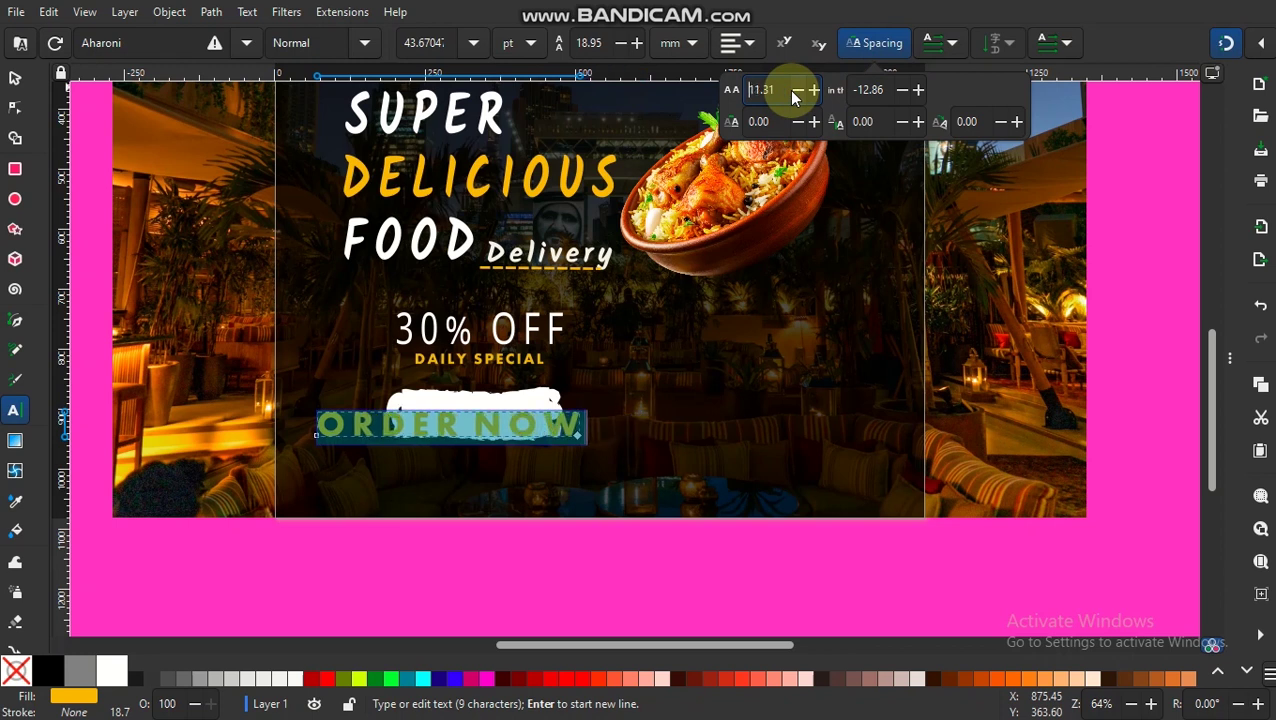
click(795, 90)
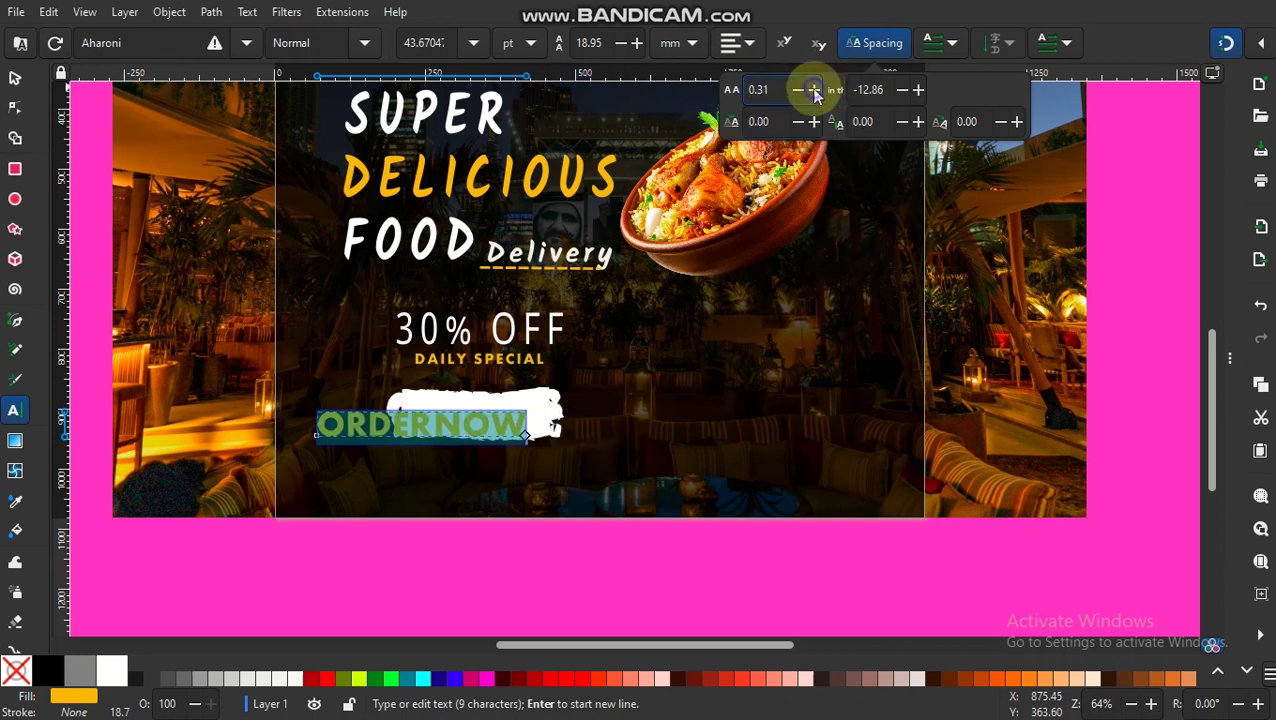
click(814, 90)
click(918, 92)
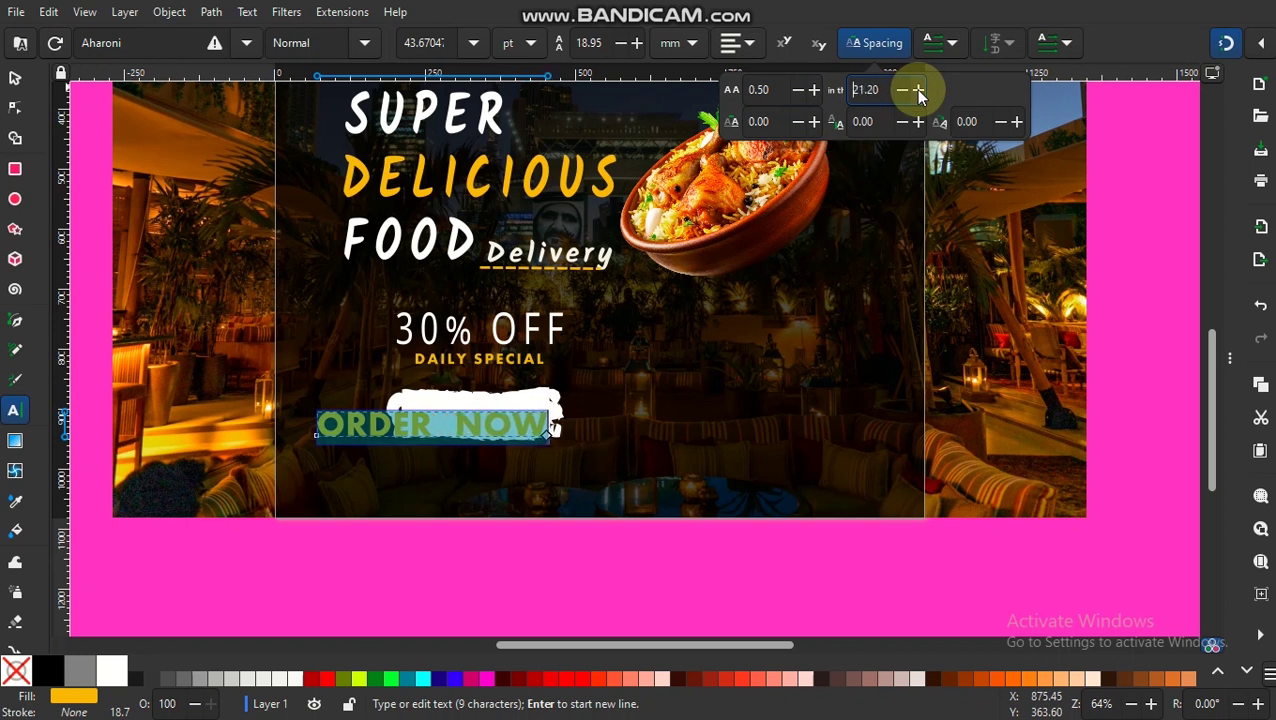
click(815, 90)
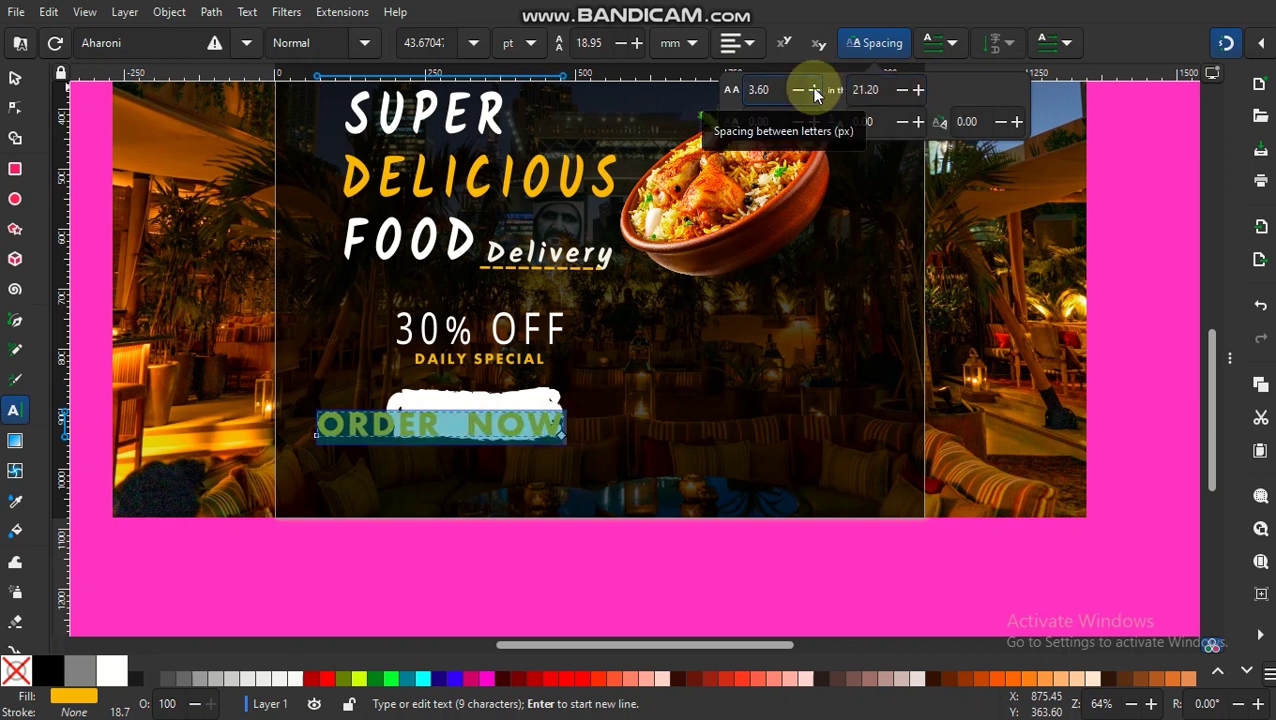
Scale ORDER NOW down slightly and move it onto the white brush band
click(15, 77)
drag(568, 440, 497, 438)
drag(404, 427, 498, 418)
Enlarge the white band, fit ORDER NOW centred inside it, and colour the text red
click(545, 390)
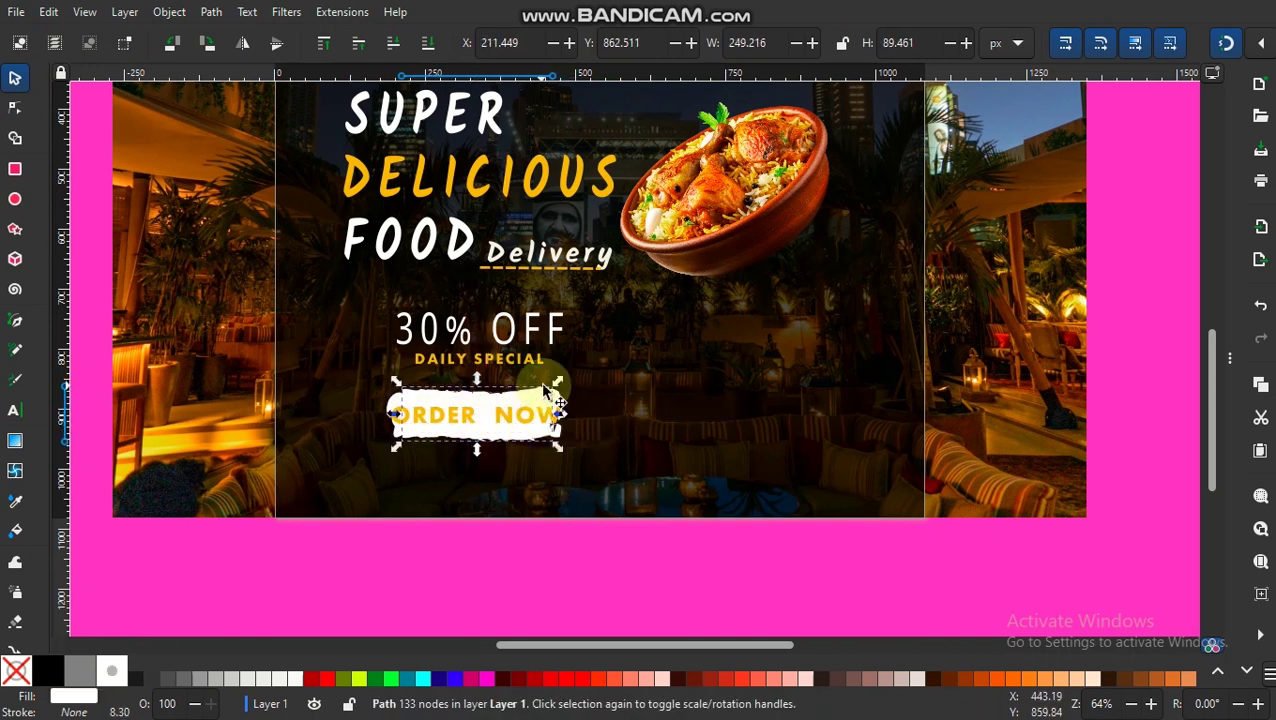
mouse_move(557, 381)
mouse_down()
mouse_move(580, 375)
mouse_move(513, 395)
mouse_up()
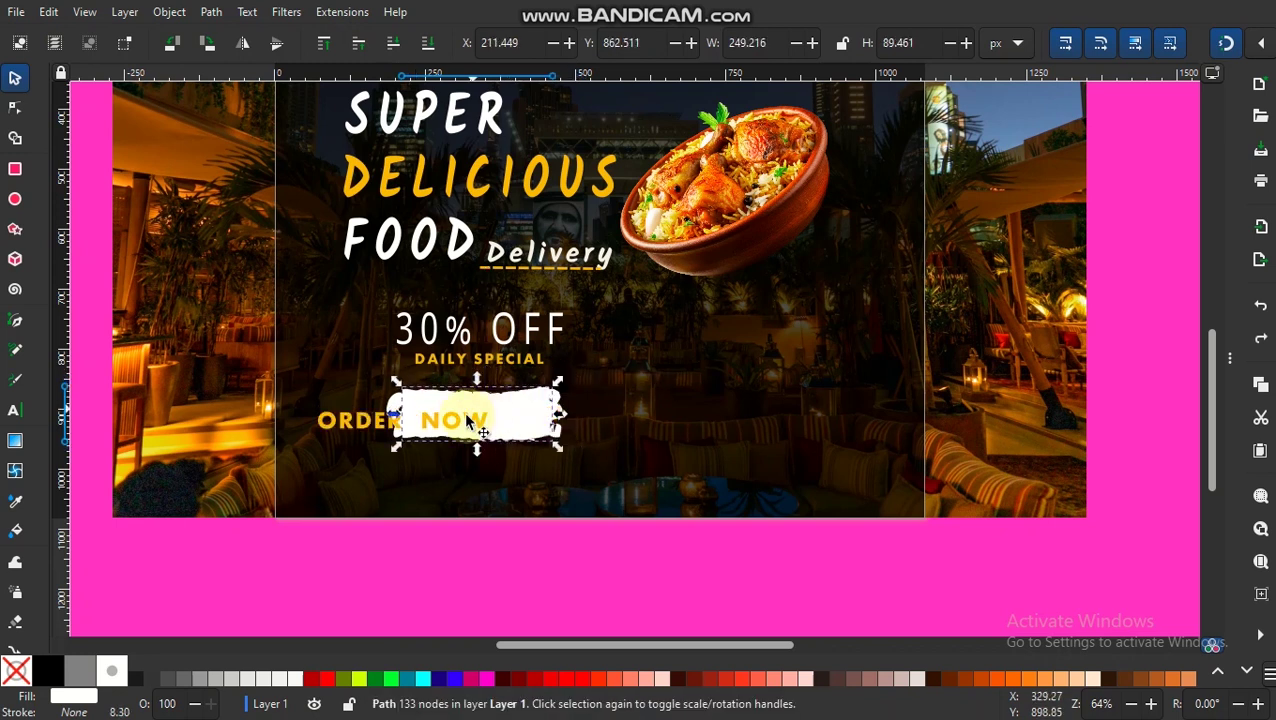
click(465, 420)
drag(470, 430, 565, 427)
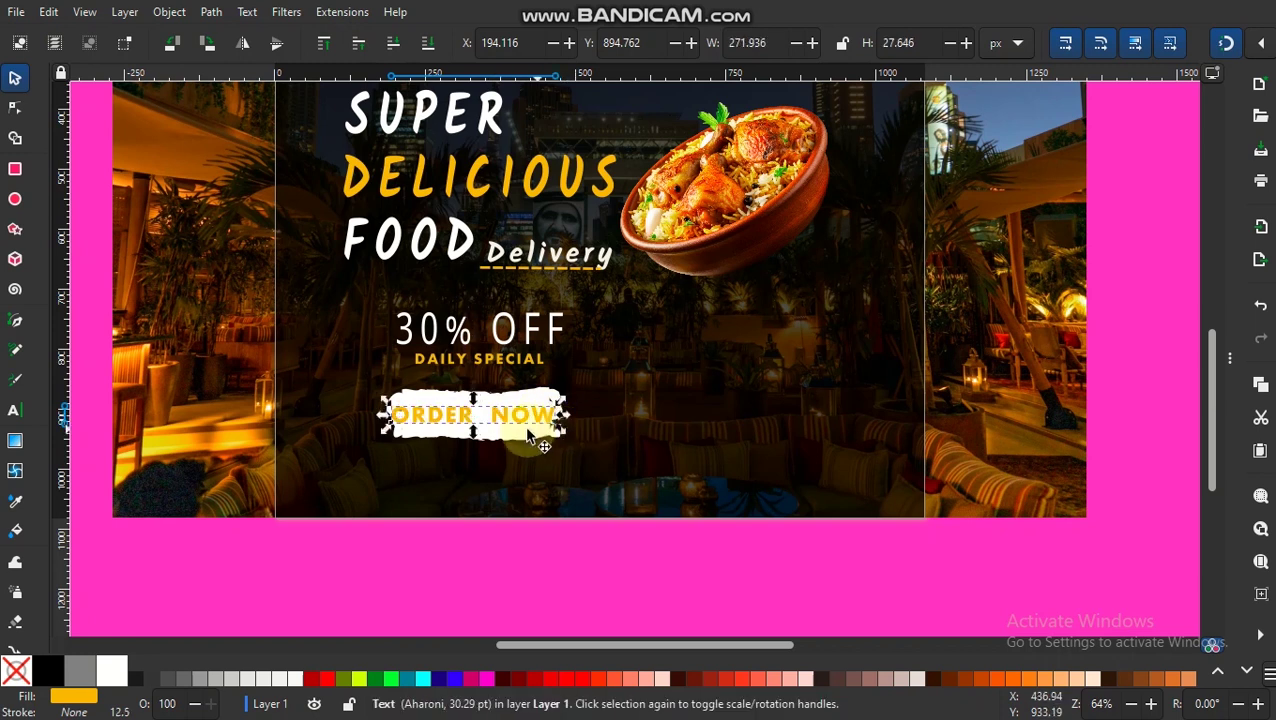
drag(486, 423, 490, 422)
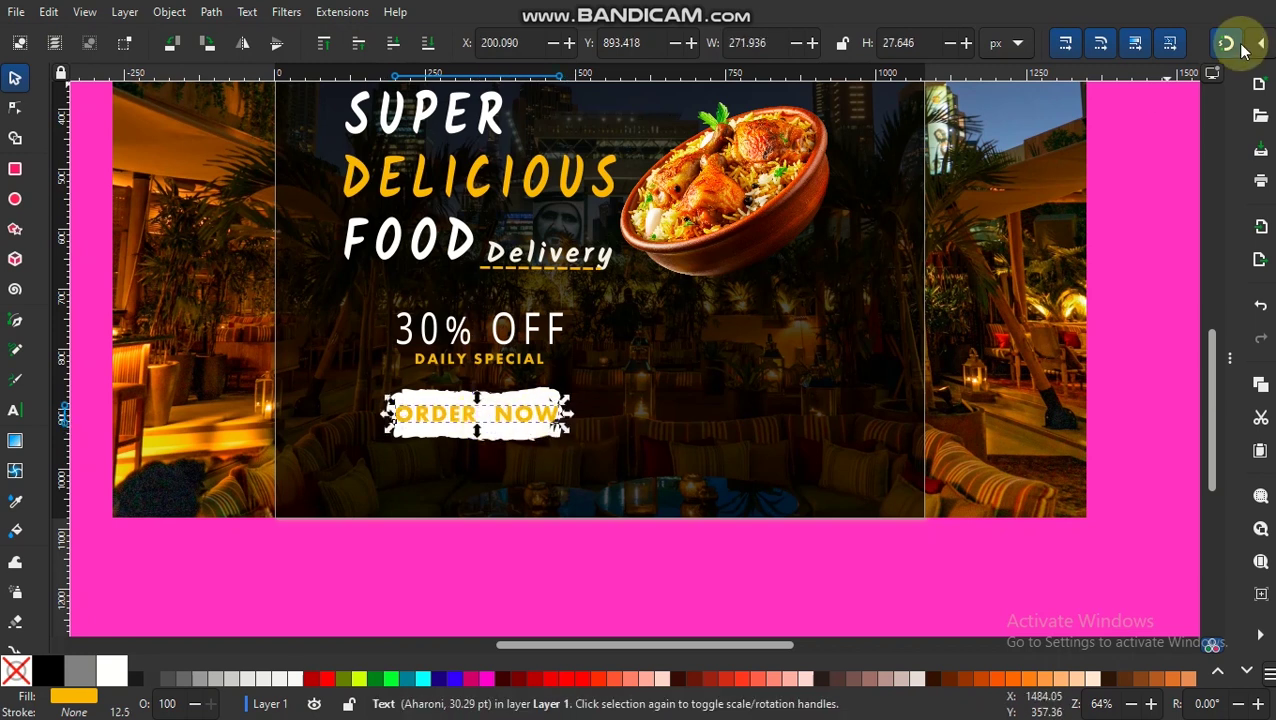
drag(566, 430, 558, 430)
drag(474, 418, 476, 417)
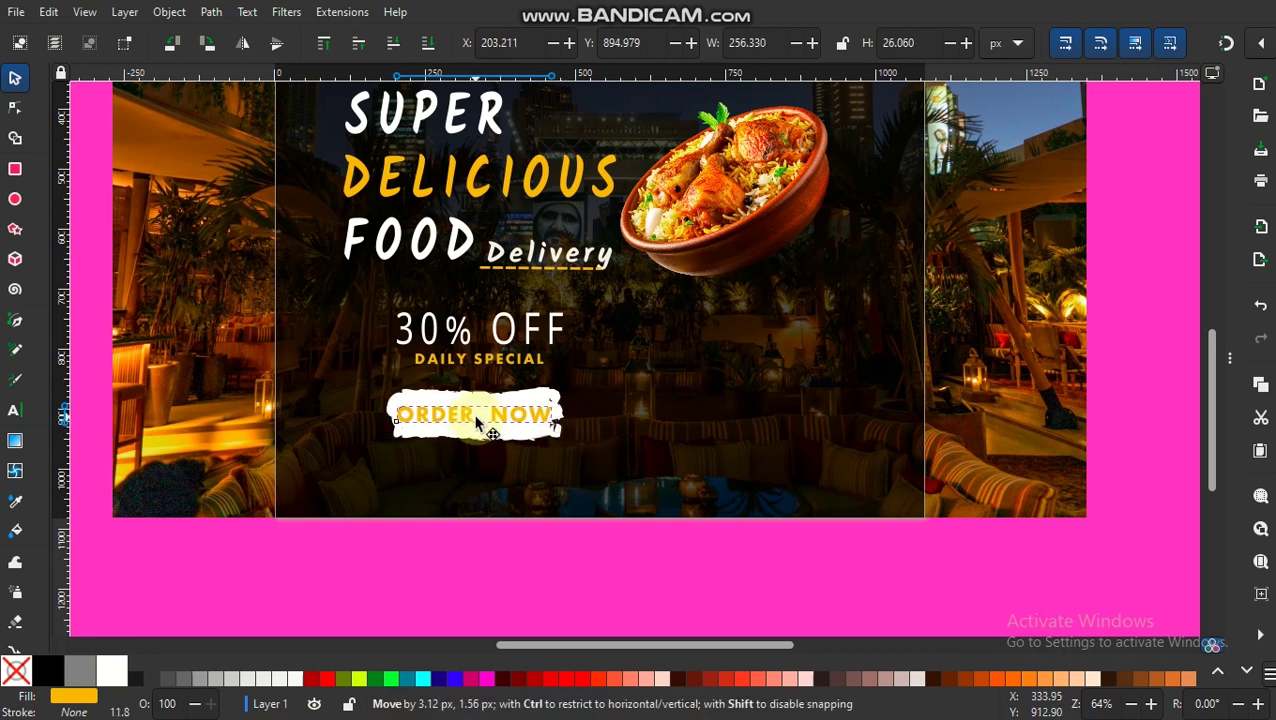
click(327, 679)
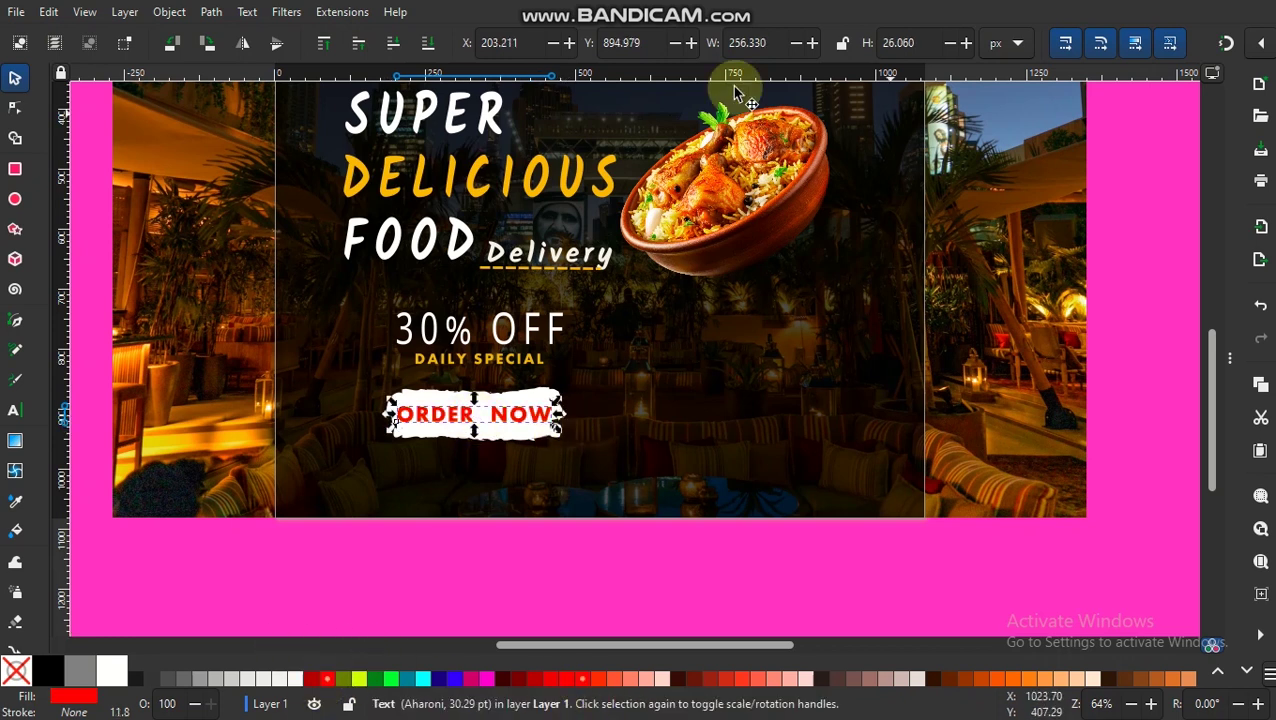
click(1230, 357)
click(693, 118)
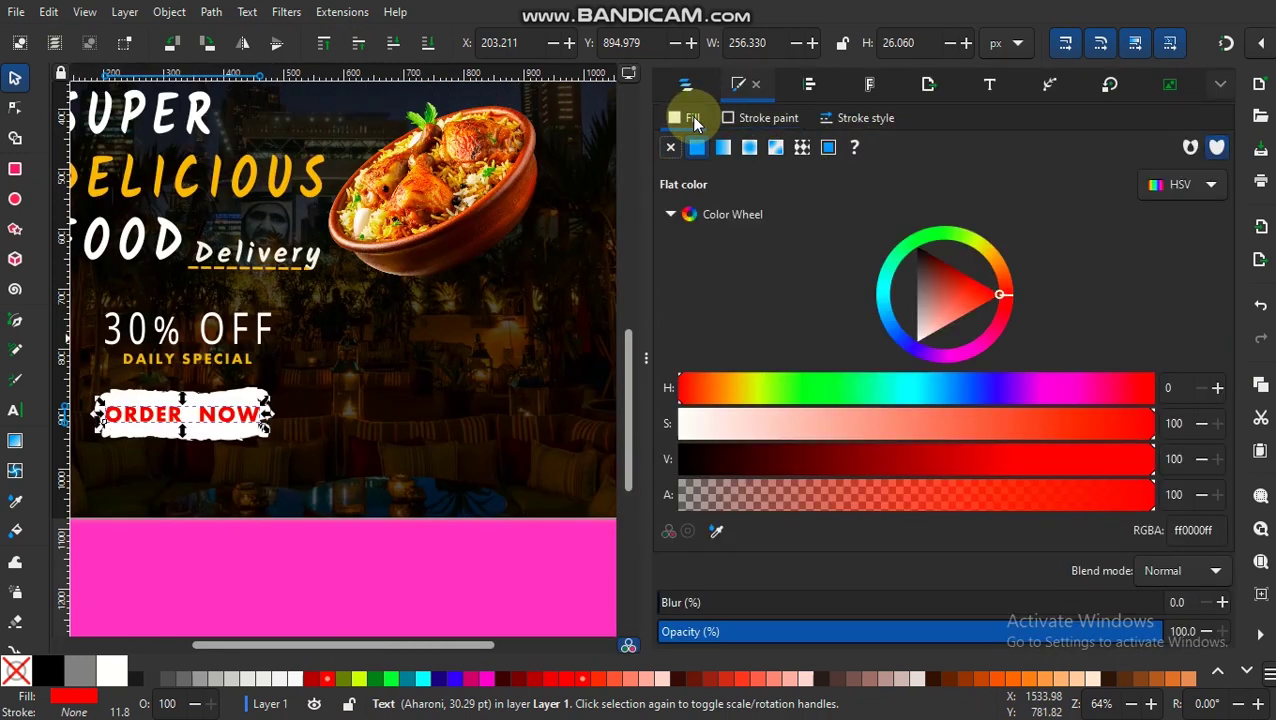
drag(998, 310, 1004, 283)
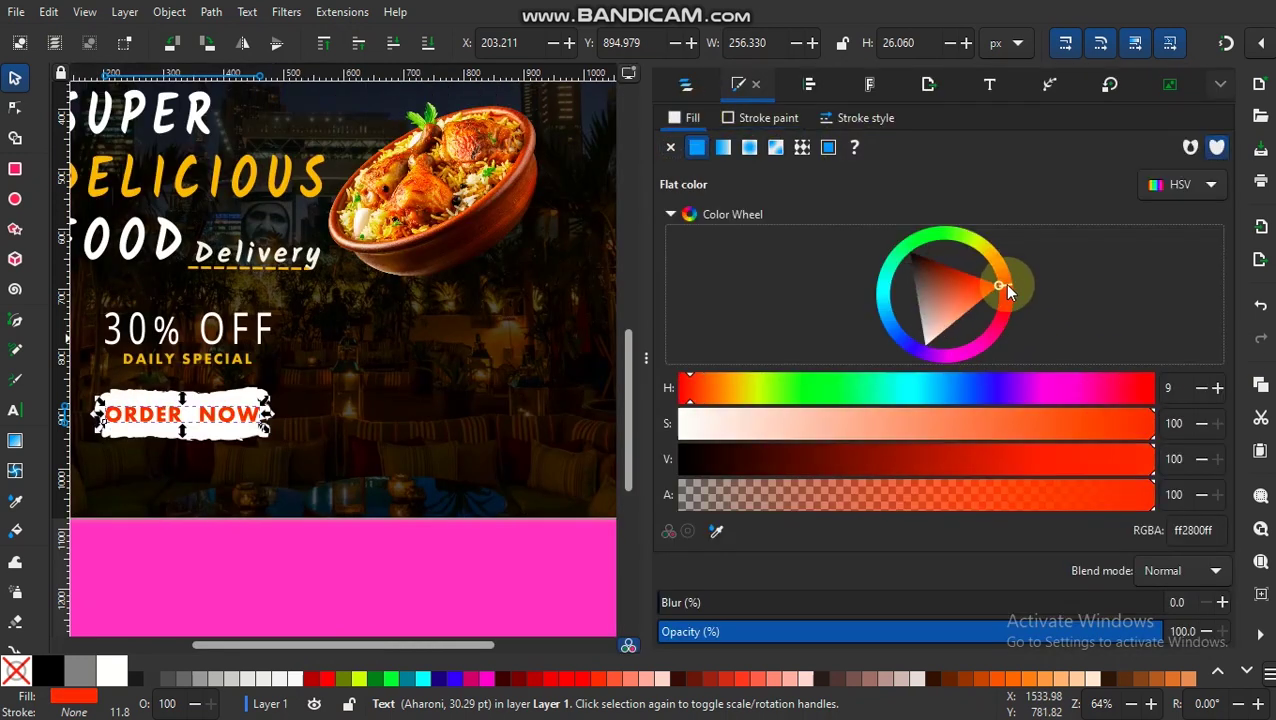
click(1152, 392)
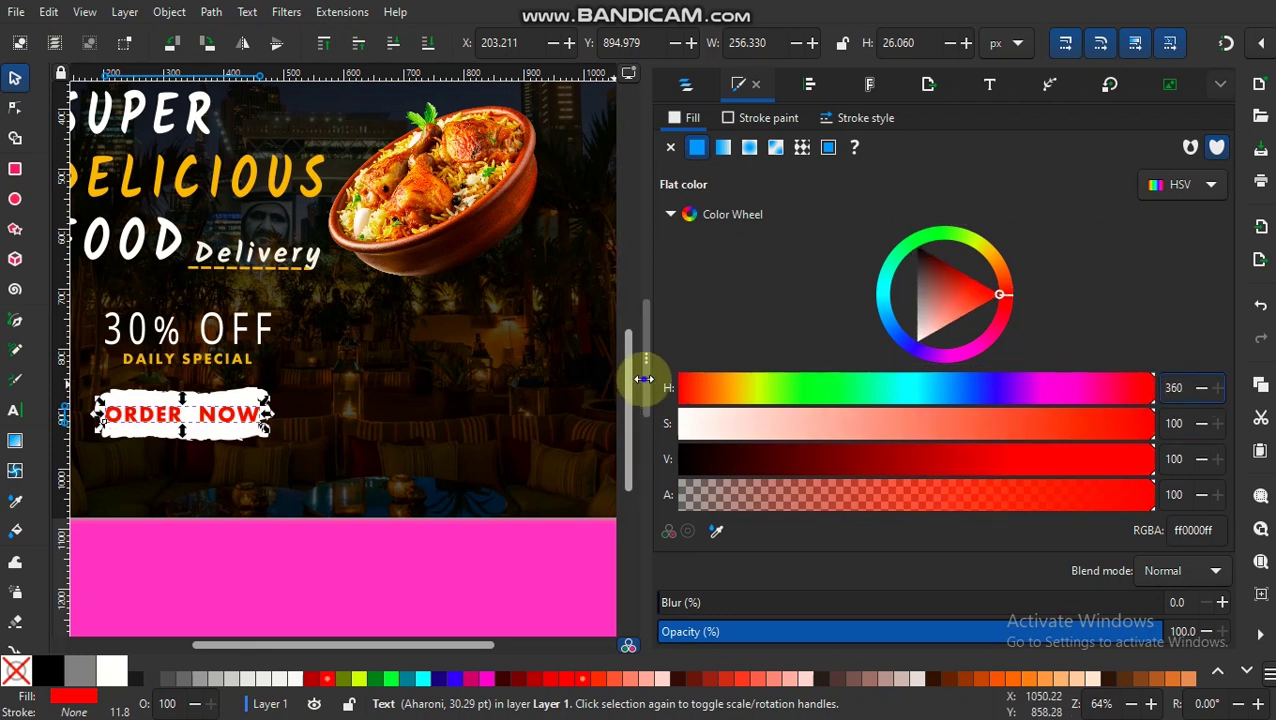
key(F12)
click(785, 365)
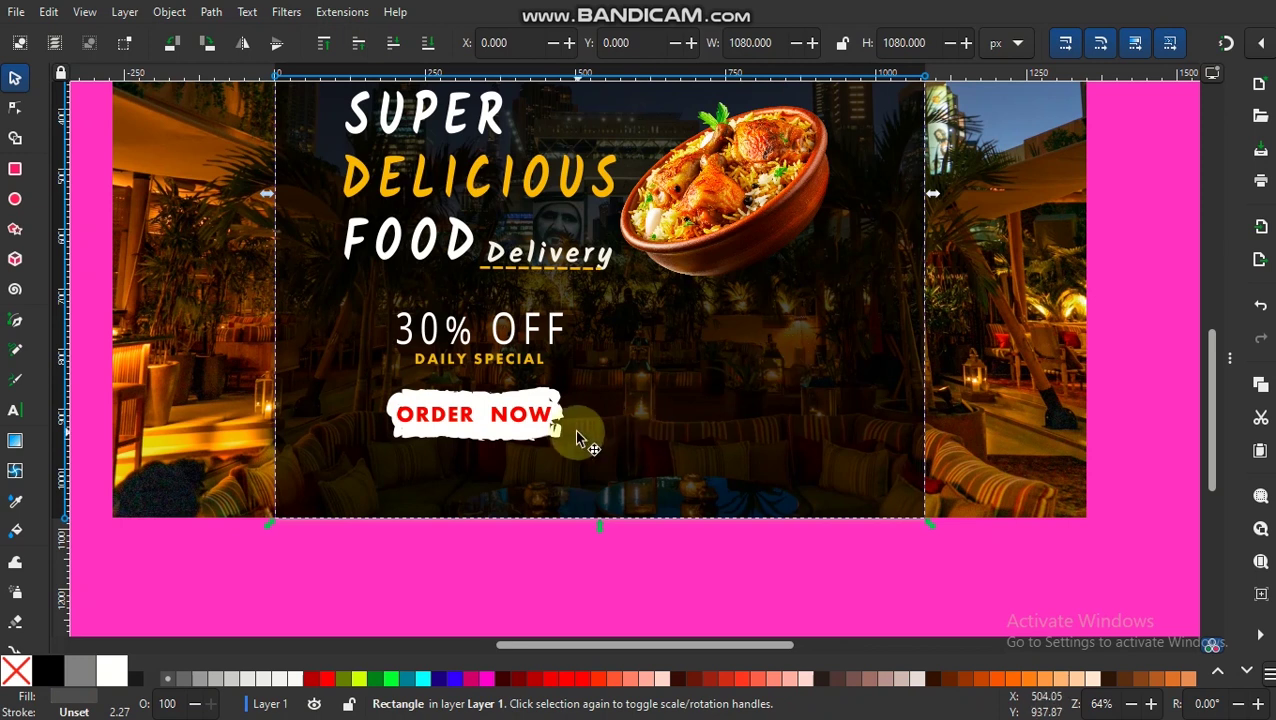
Draw a rectangular bar and position it under the ORDER NOW button
click(15, 169)
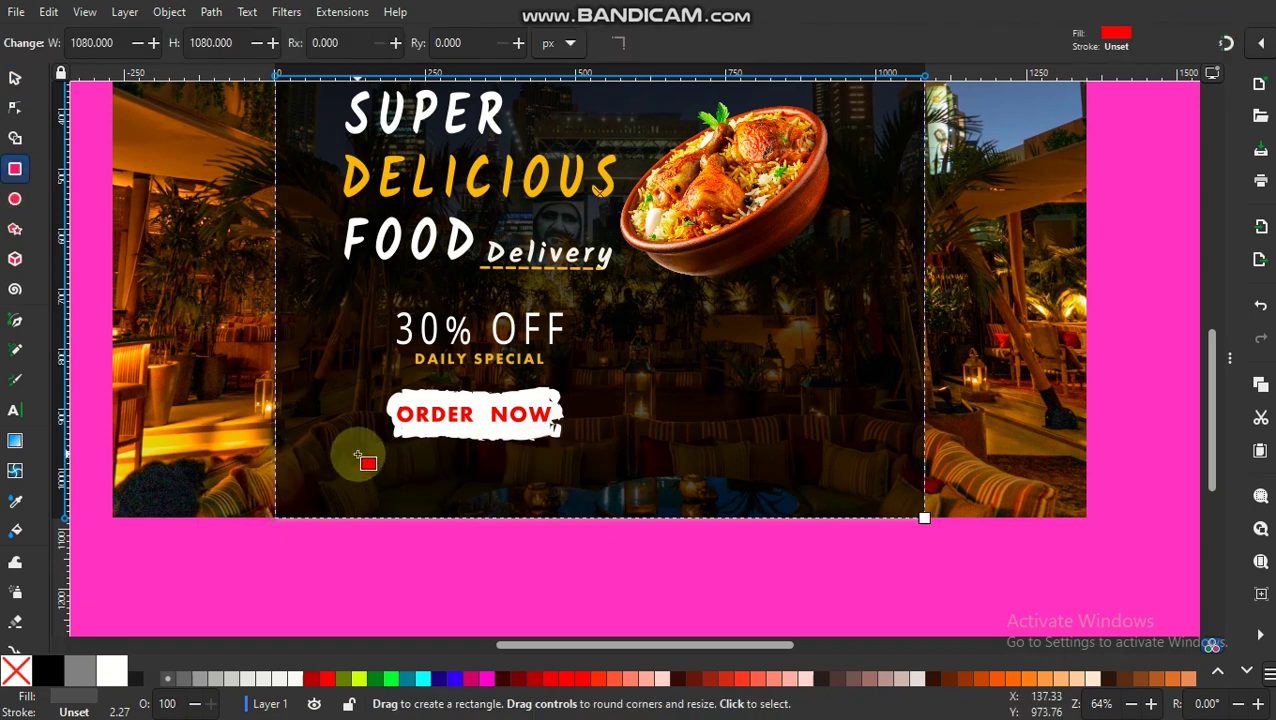
drag(338, 457, 523, 486)
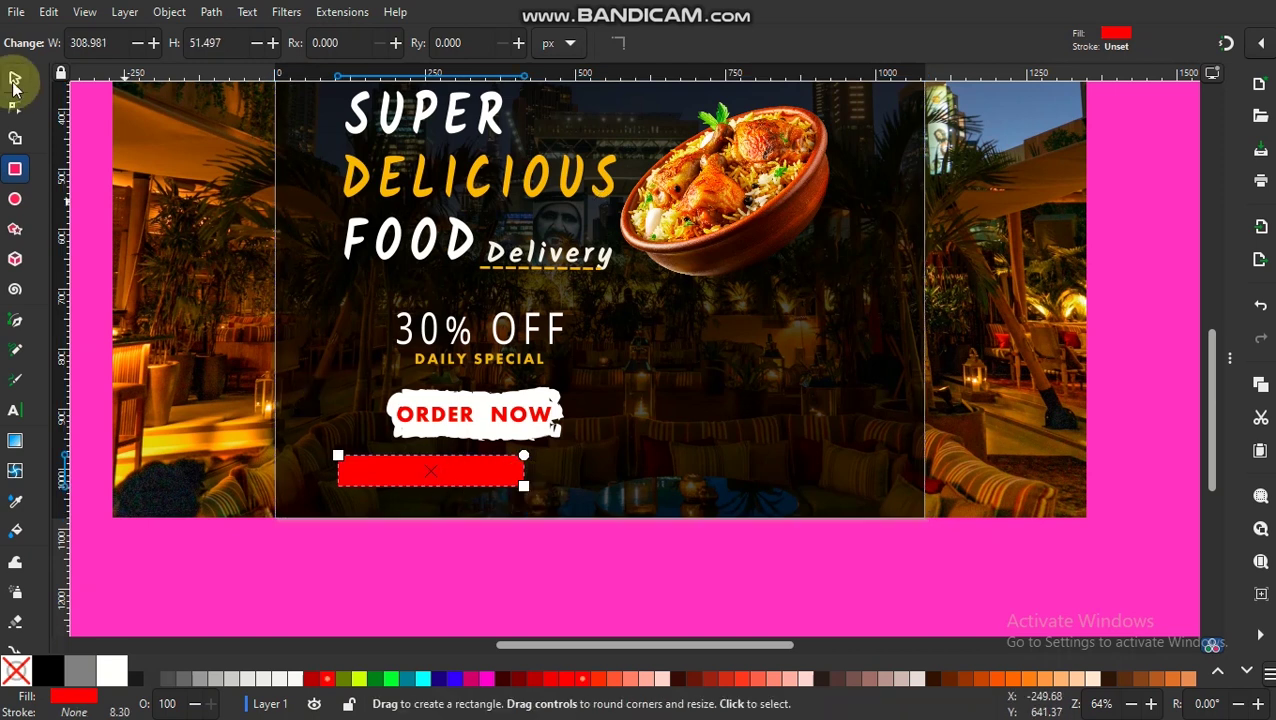
click(15, 77)
drag(433, 470, 407, 461)
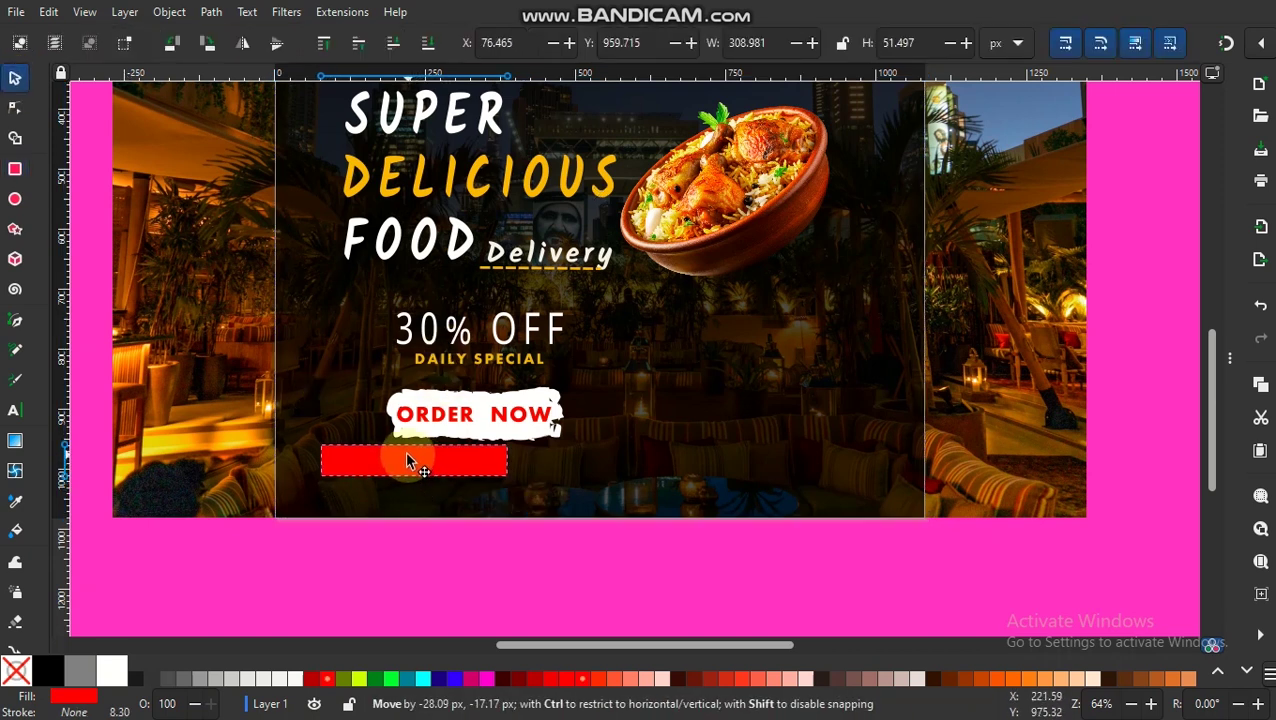
click(415, 410)
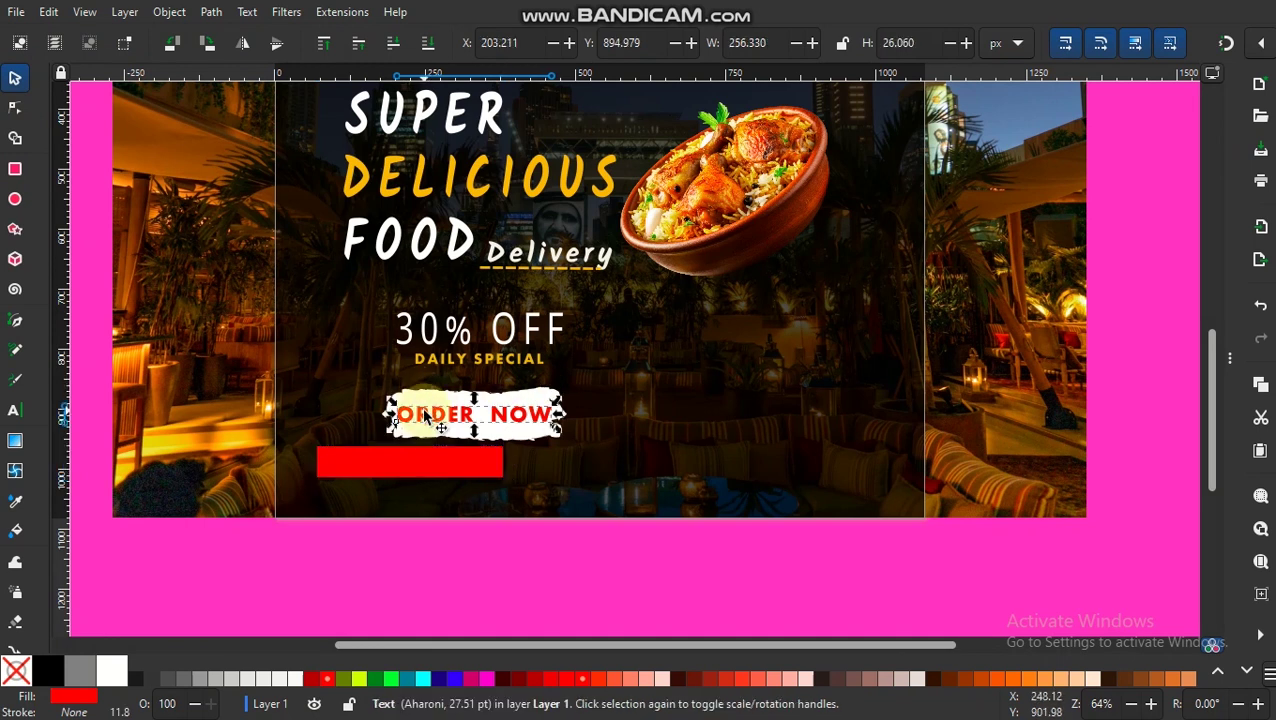
click(372, 470)
drag(372, 470, 377, 481)
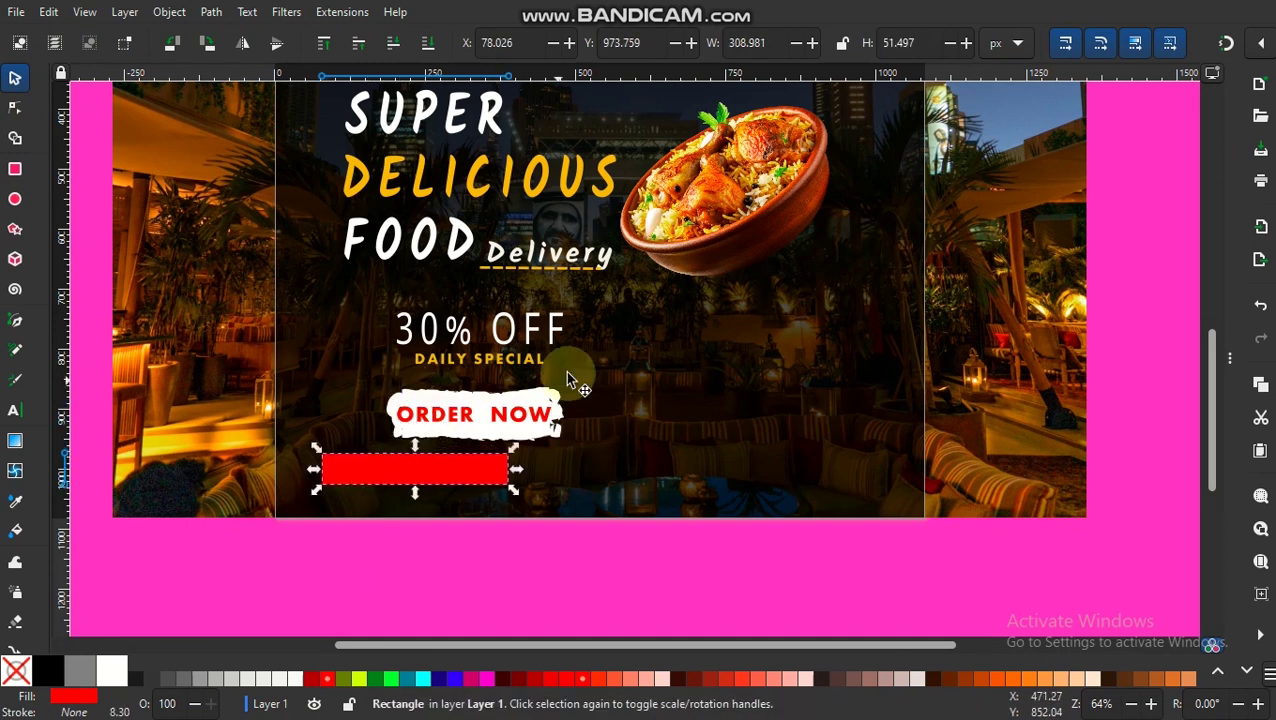
Fill the bar with the DELICIOUS orange (ffa300) and check its fill colour
click(12, 504)
click(369, 193)
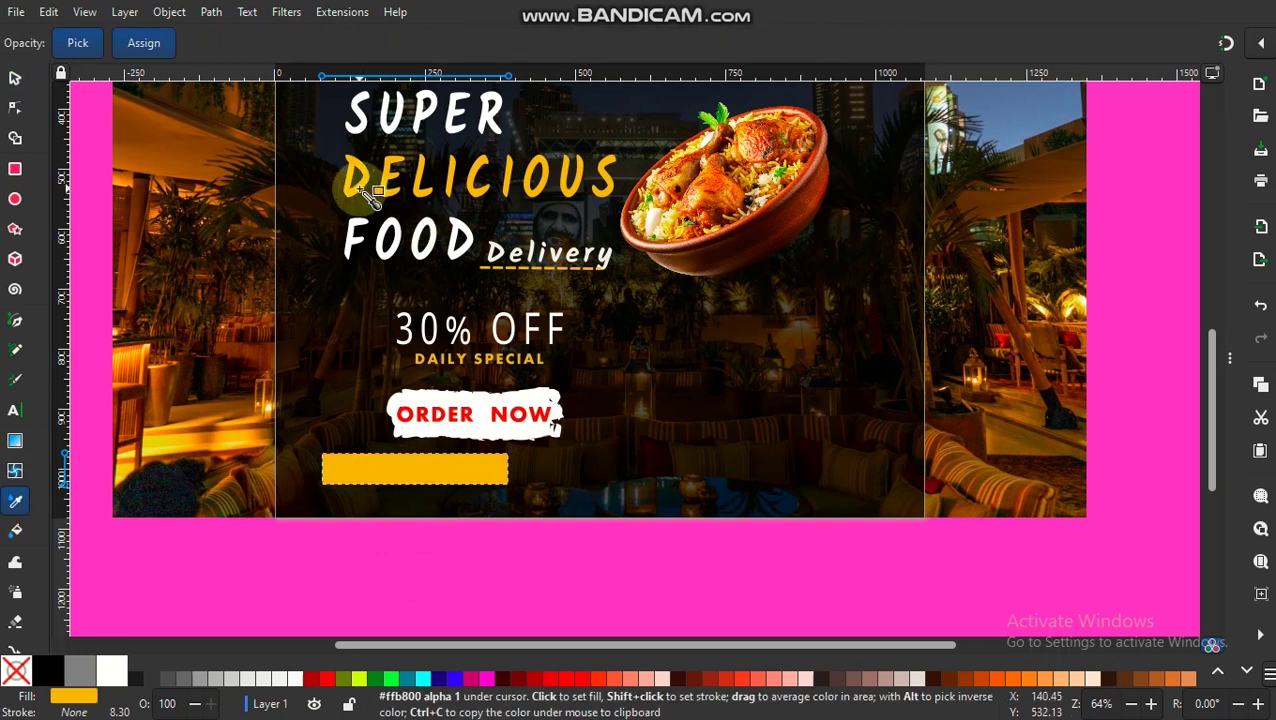
click(13, 80)
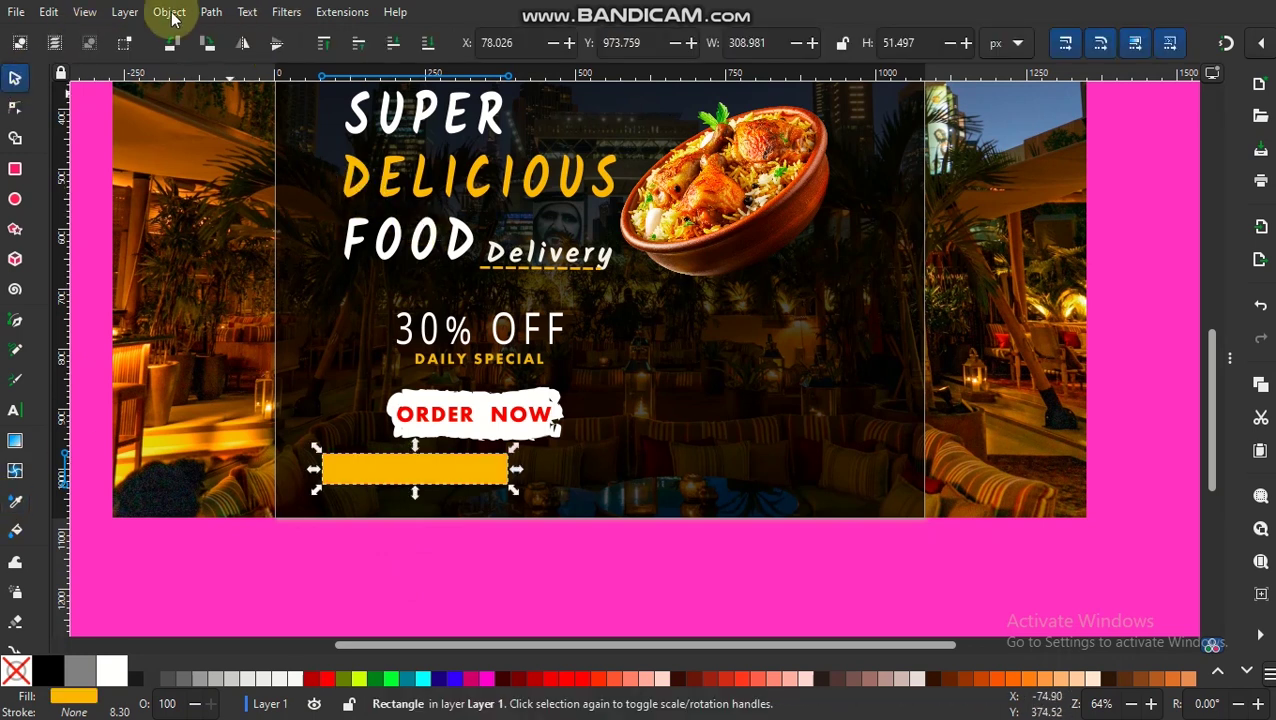
click(169, 12)
click(182, 34)
click(740, 84)
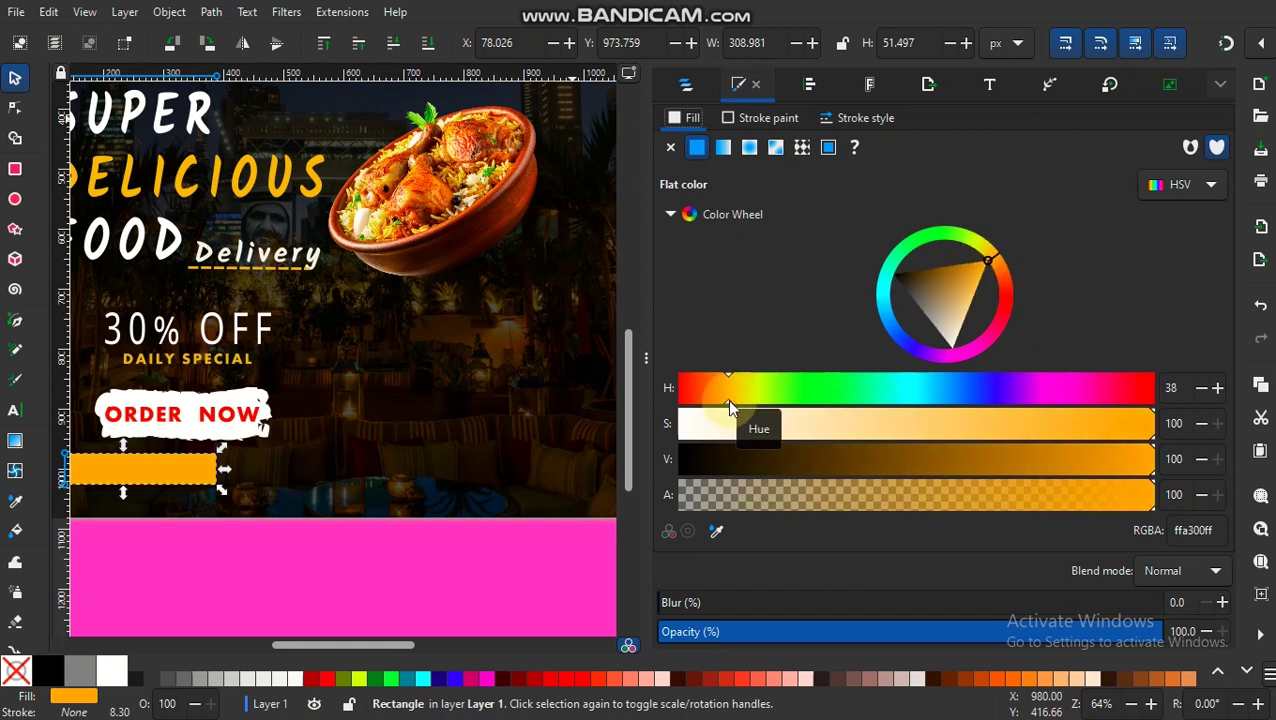
click(647, 360)
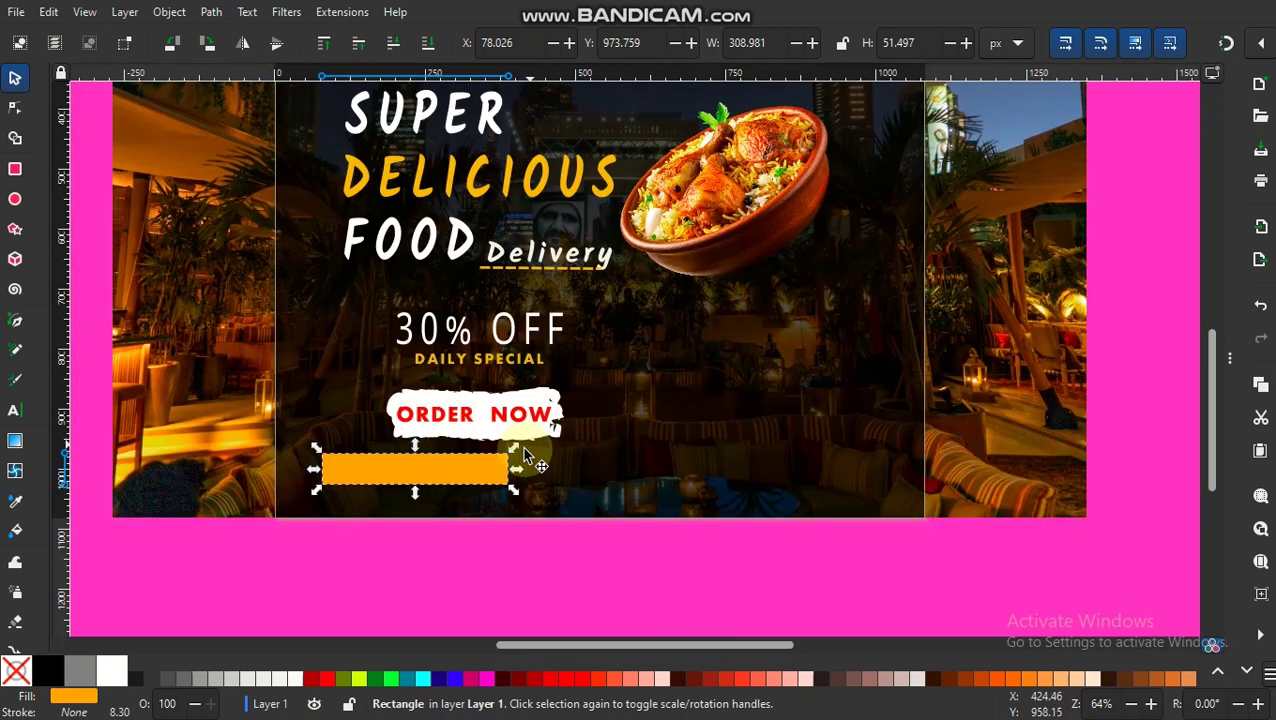
click(15, 137)
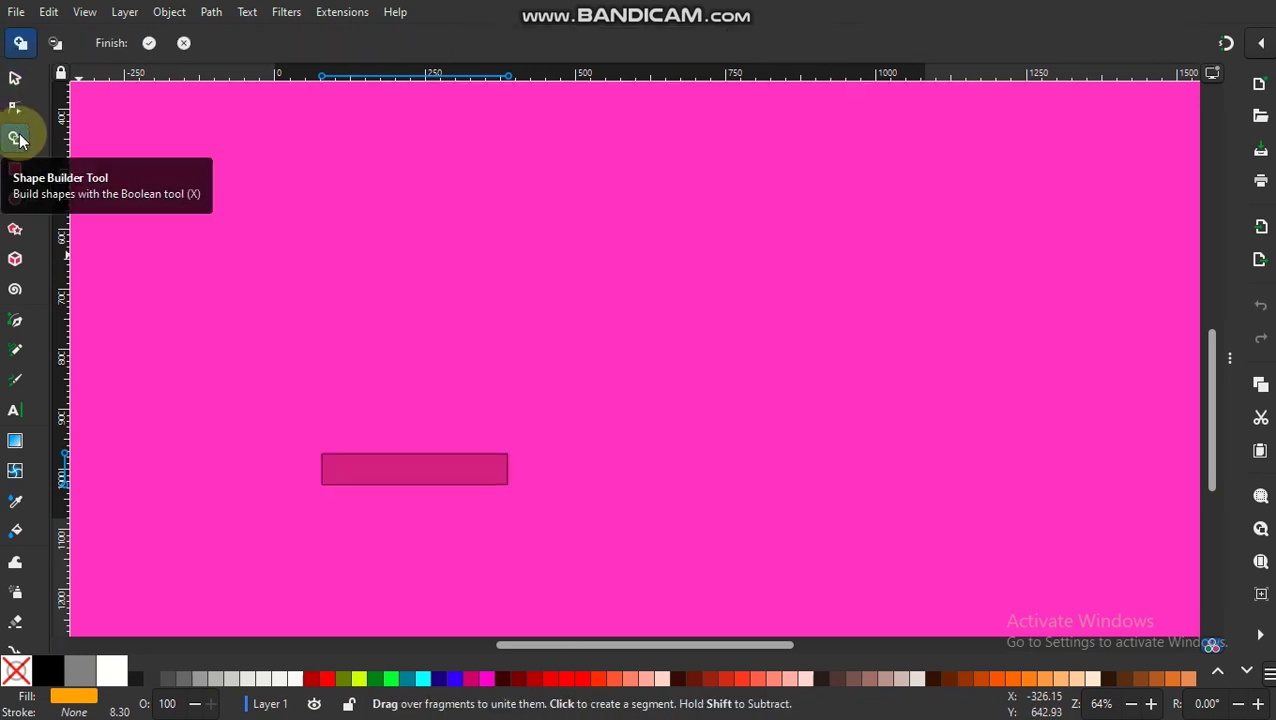
click(14, 79)
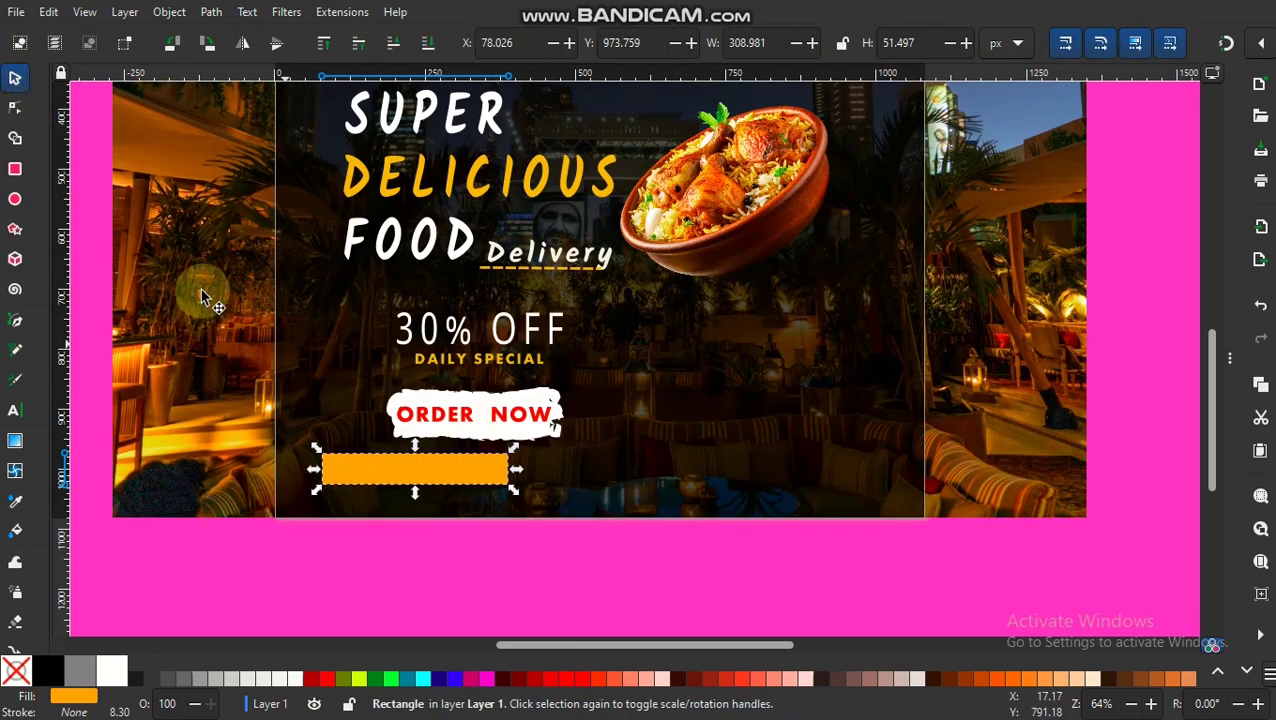
Round the bar's corners fully into a pill shape
click(15, 107)
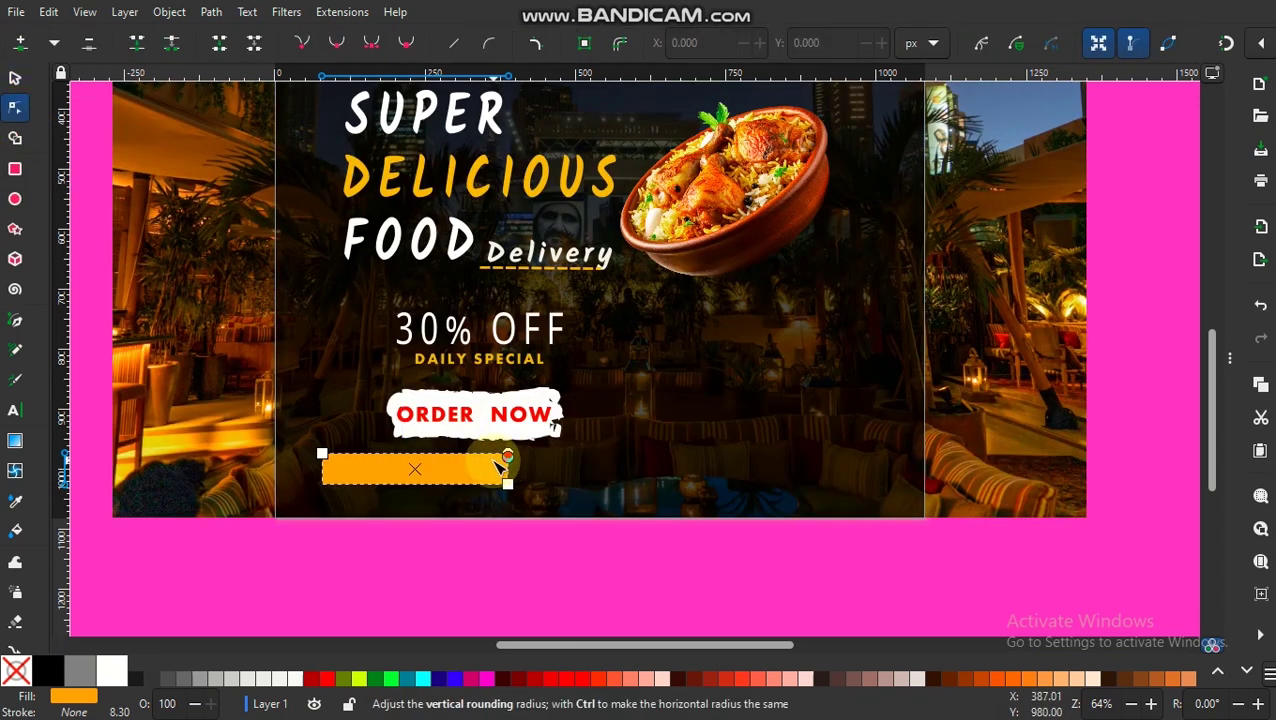
drag(505, 458, 450, 474)
click(14, 79)
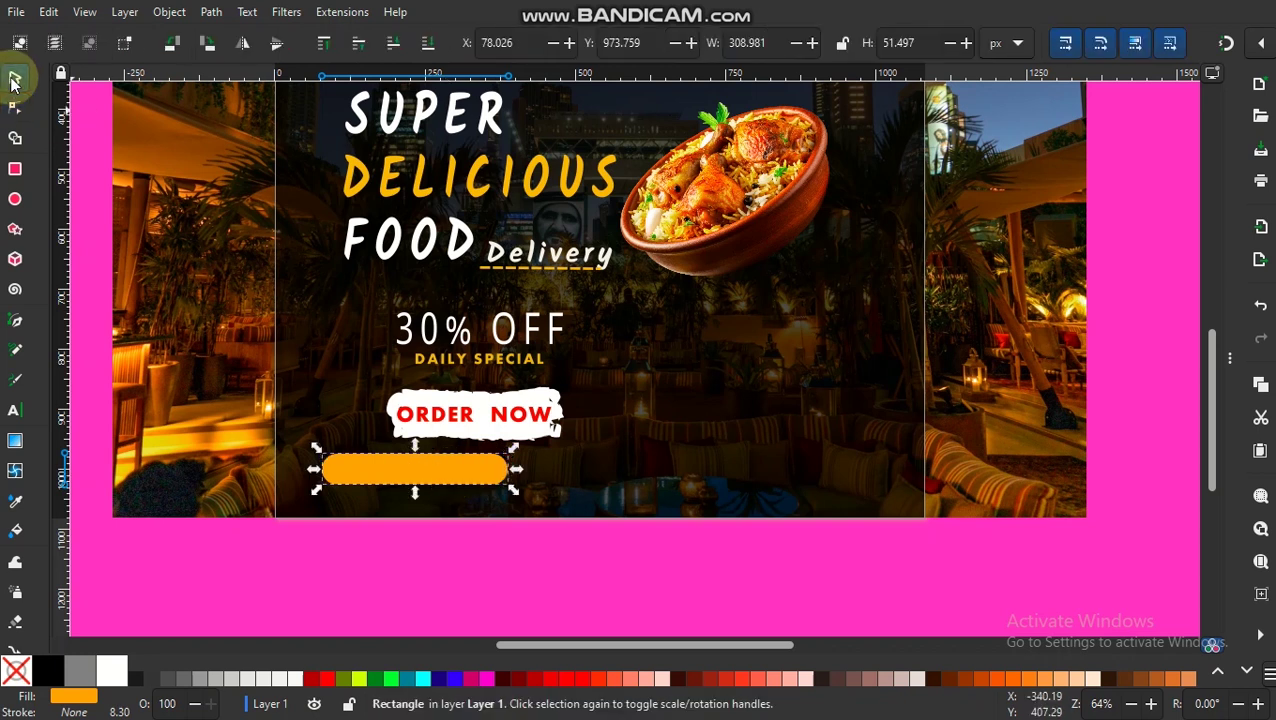
Draw a small white square at the orange bar's left end
click(15, 168)
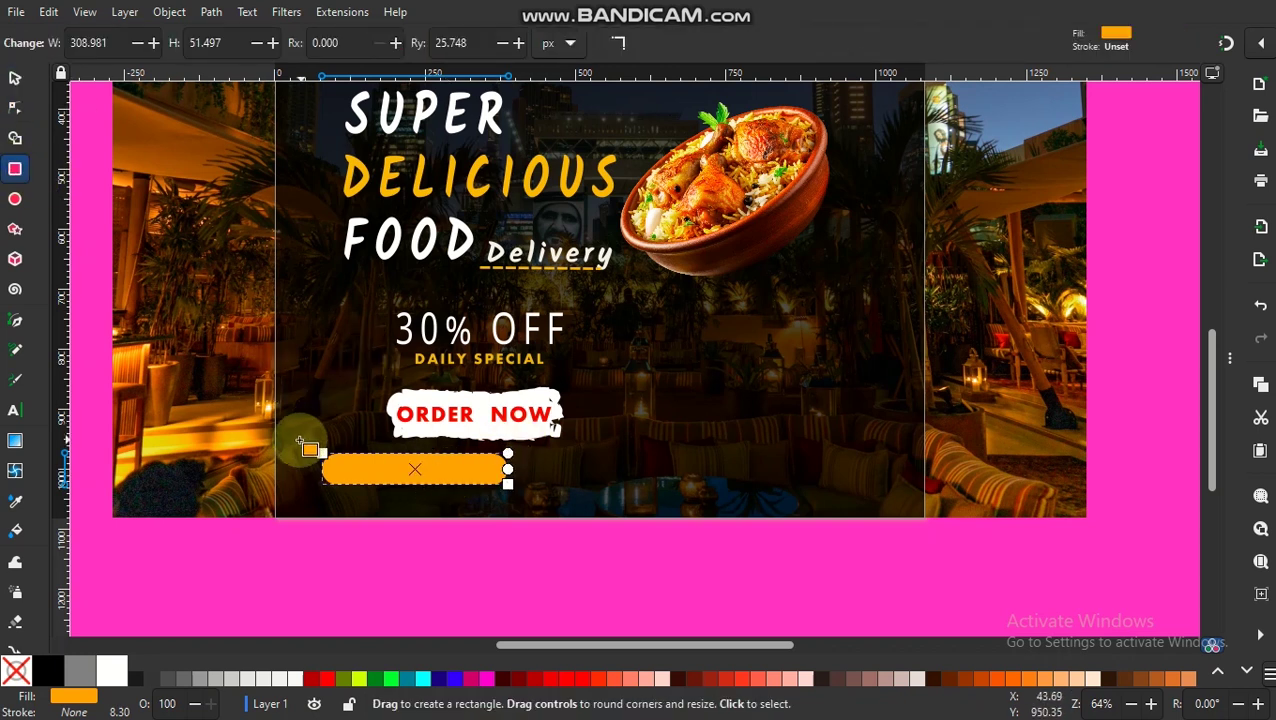
click(14, 79)
click(353, 422)
click(15, 168)
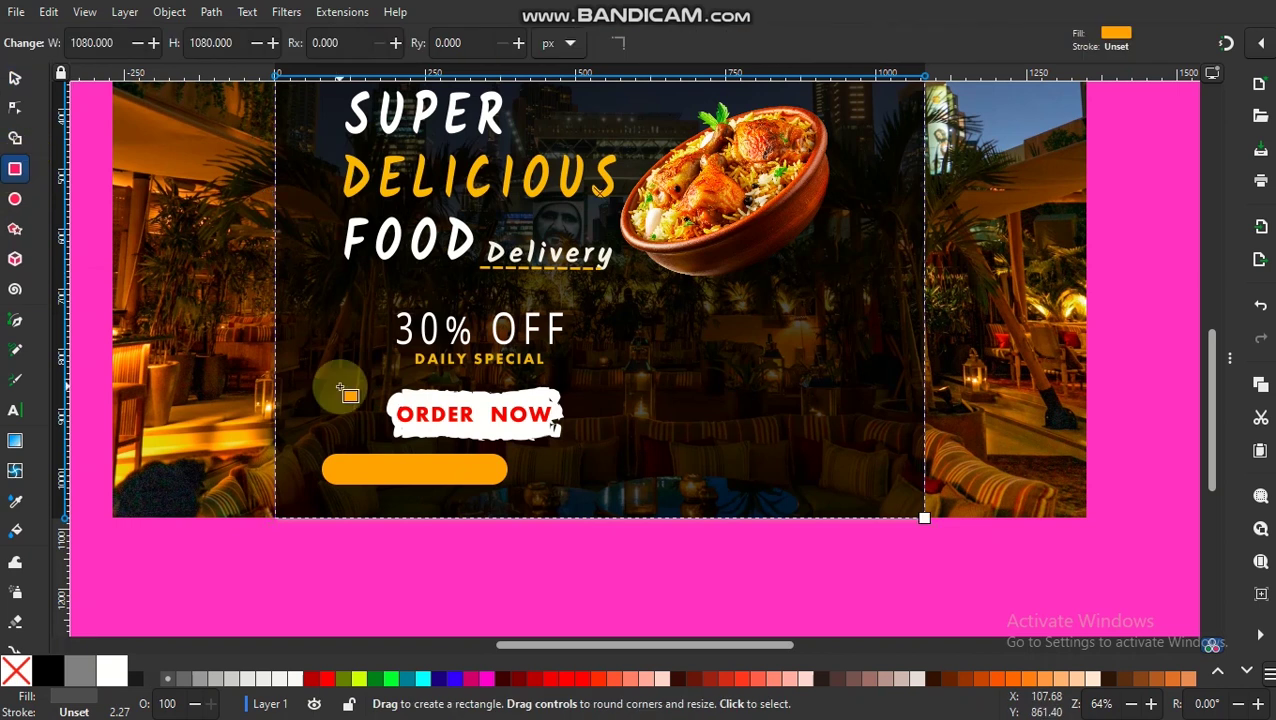
drag(300, 455, 340, 484)
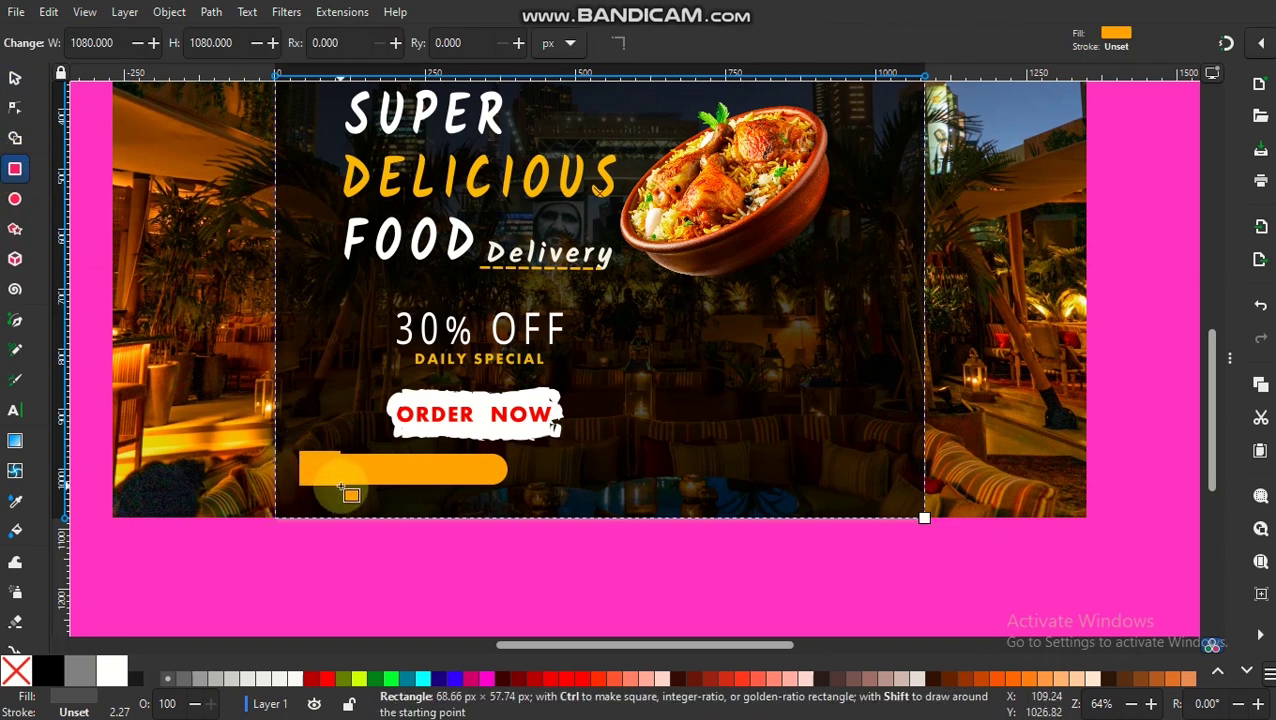
click(108, 670)
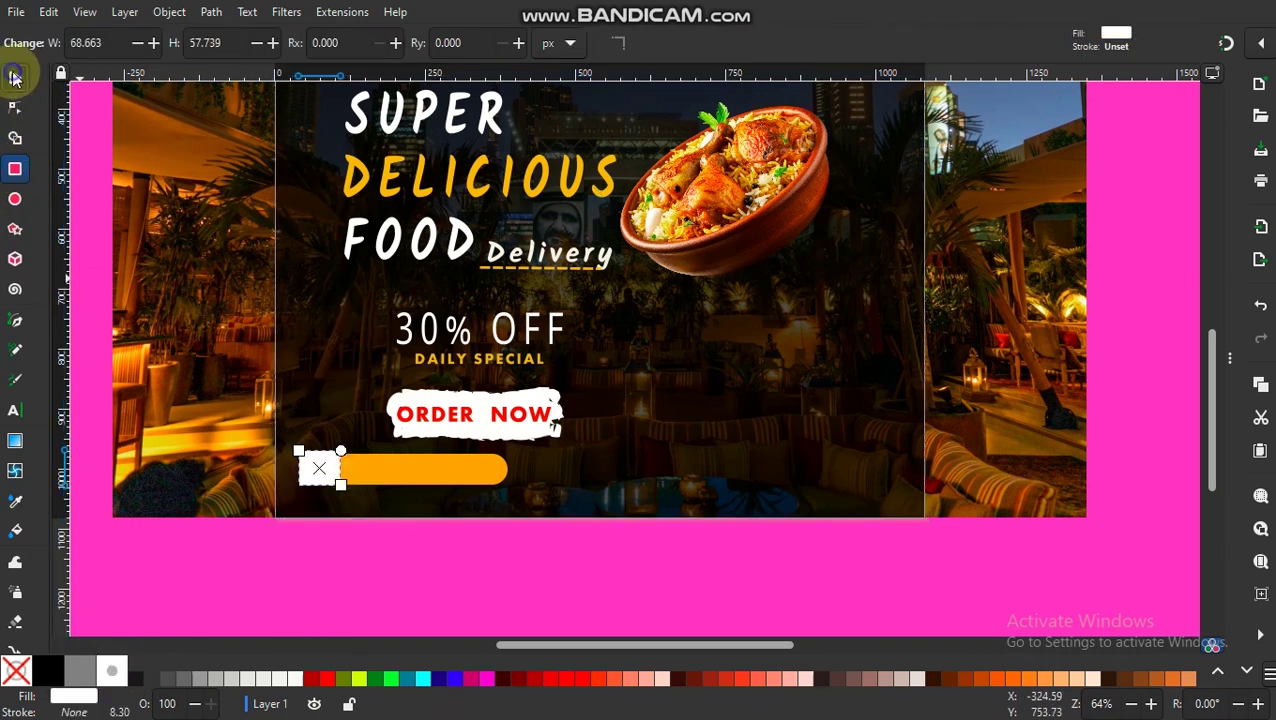
click(14, 79)
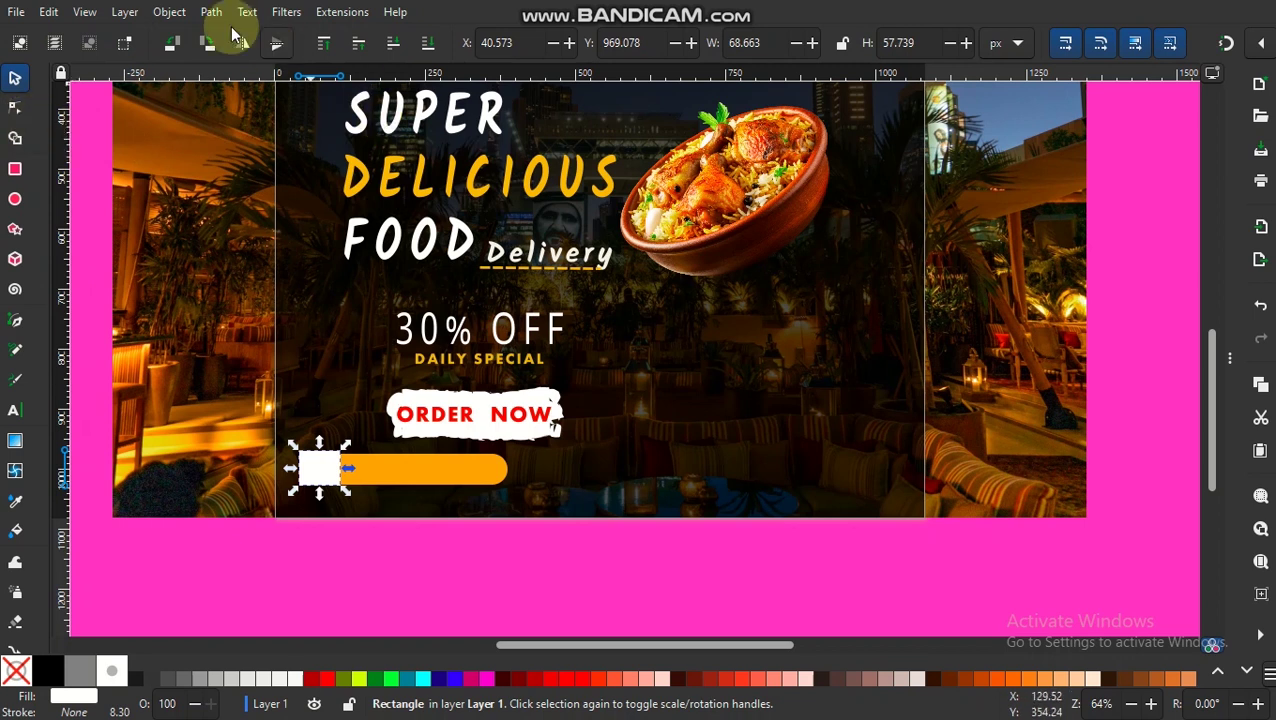
Apply a Perspective/Envelope path effect to the white square
click(170, 14)
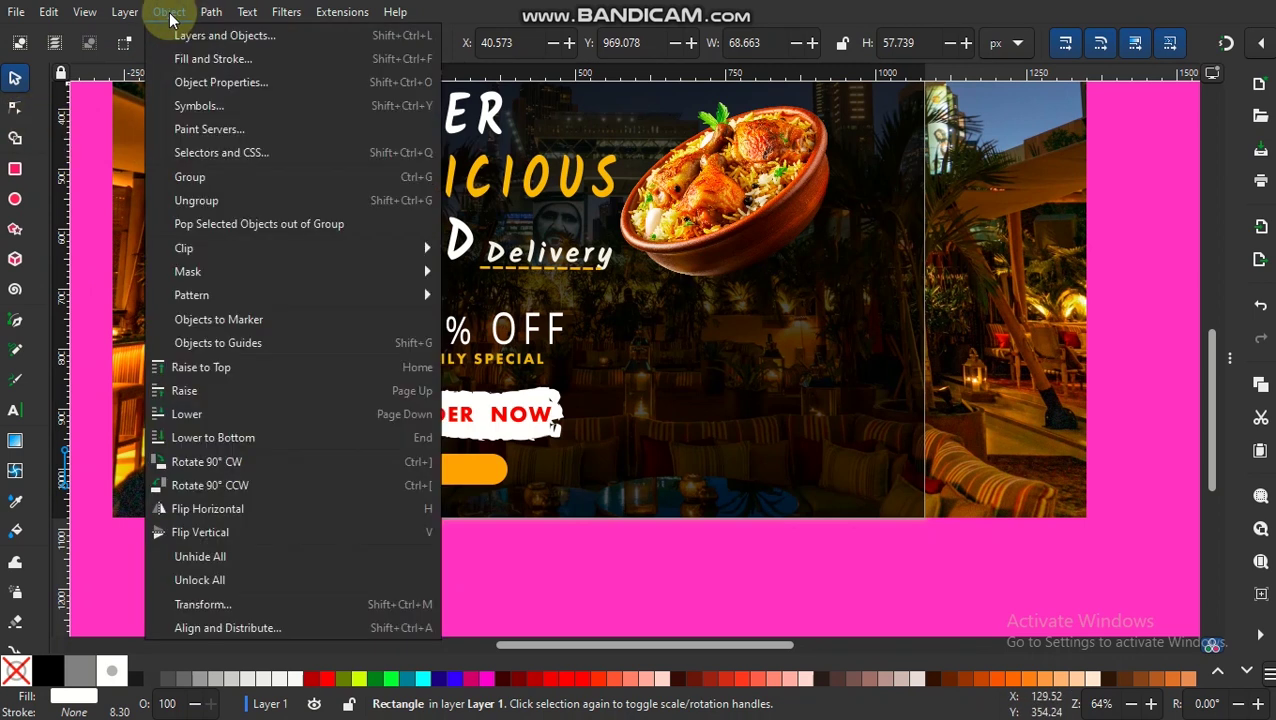
click(212, 35)
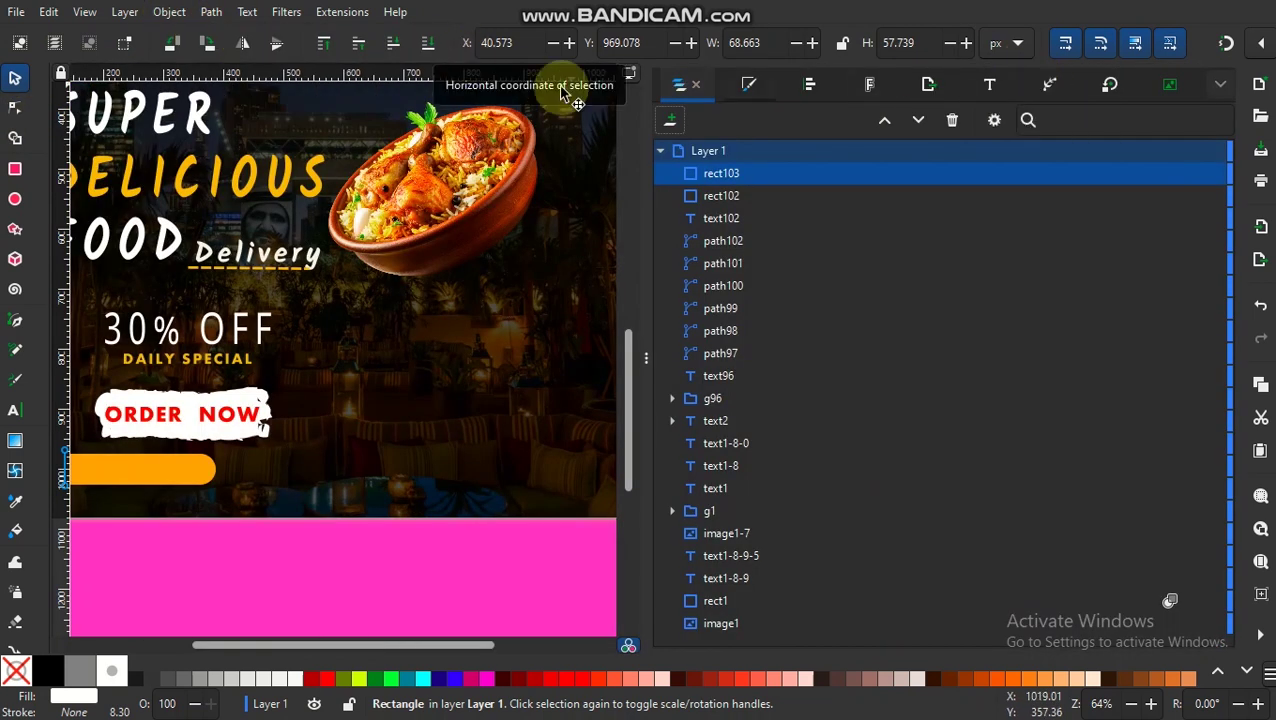
key(F12)
click(211, 12)
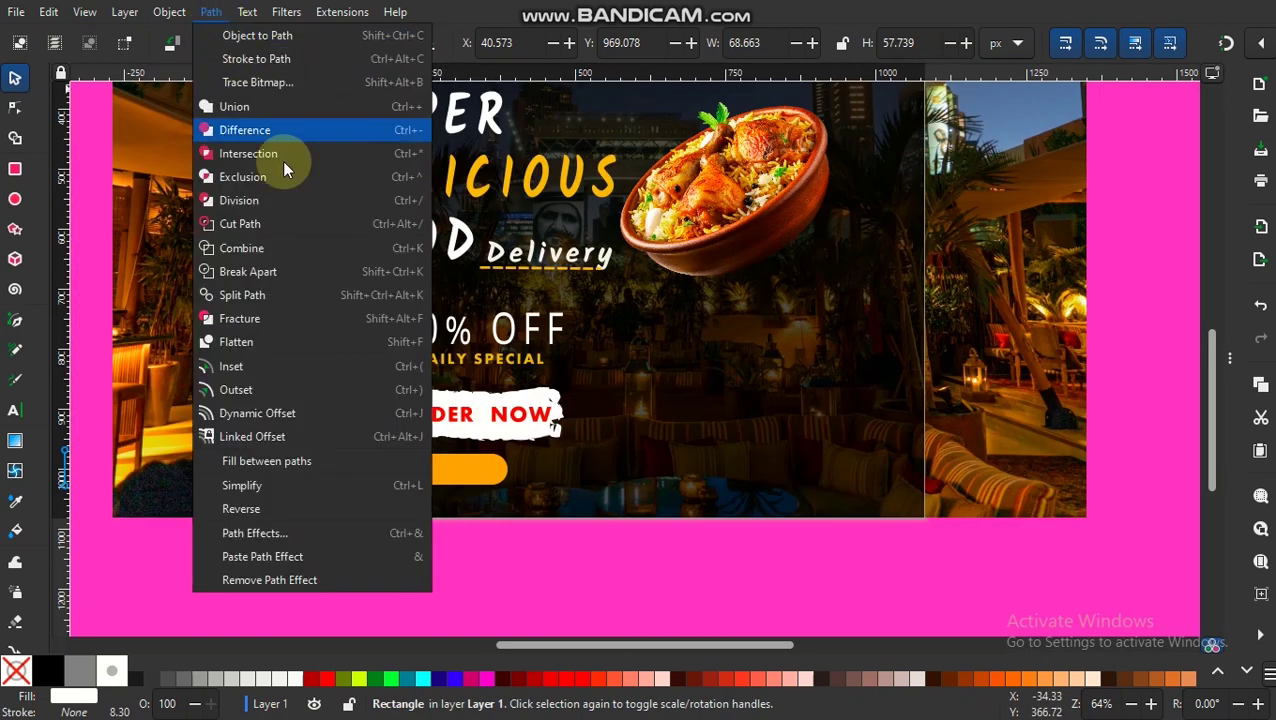
click(255, 533)
scroll(396, 648, left, 5)
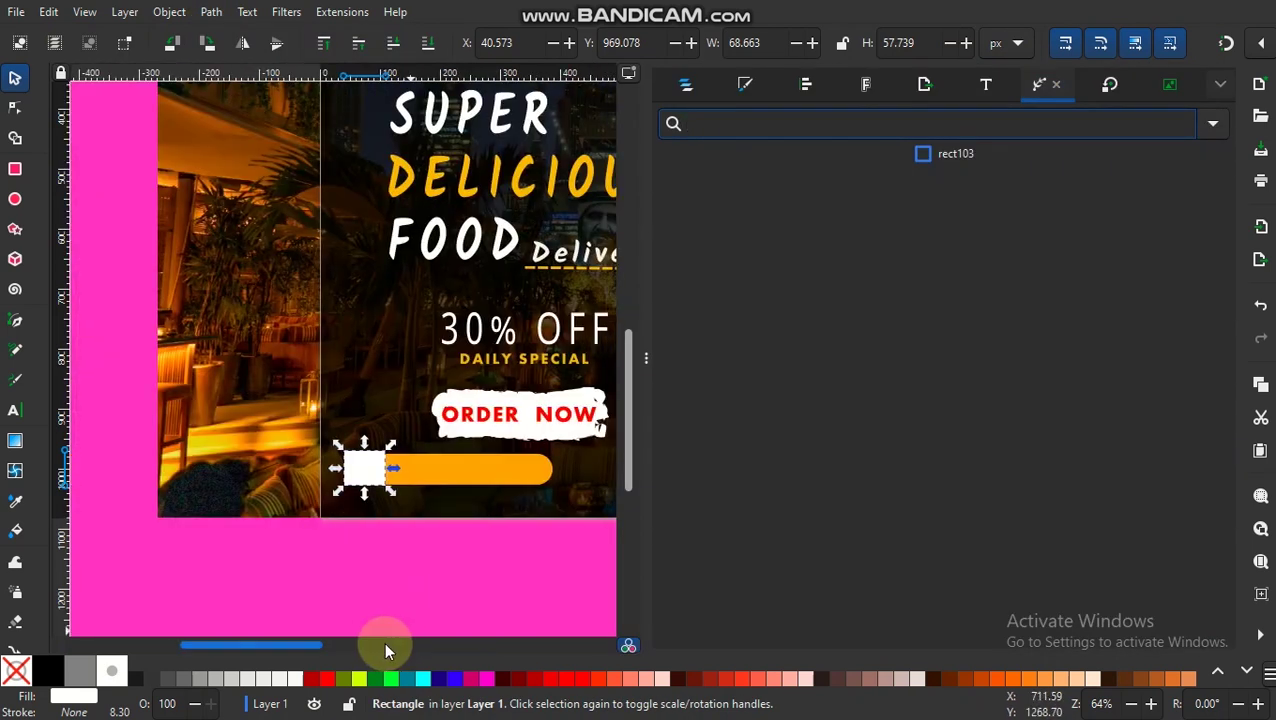
click(1208, 130)
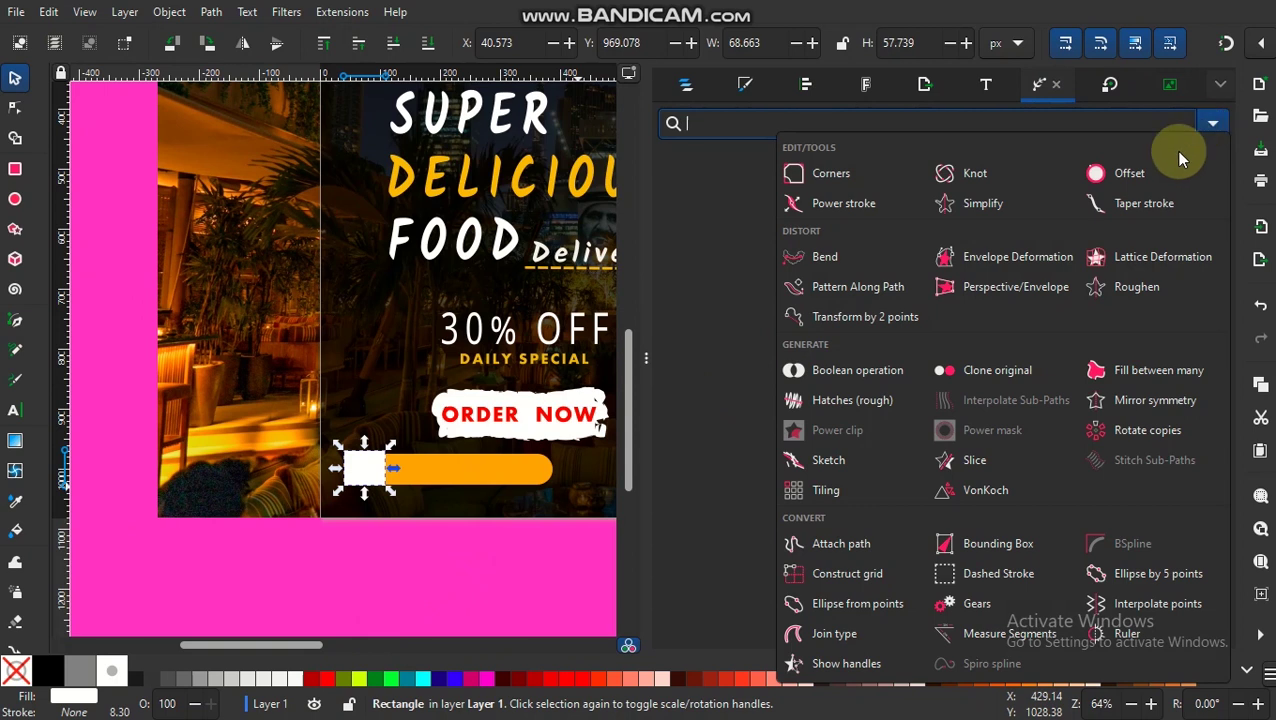
click(1040, 290)
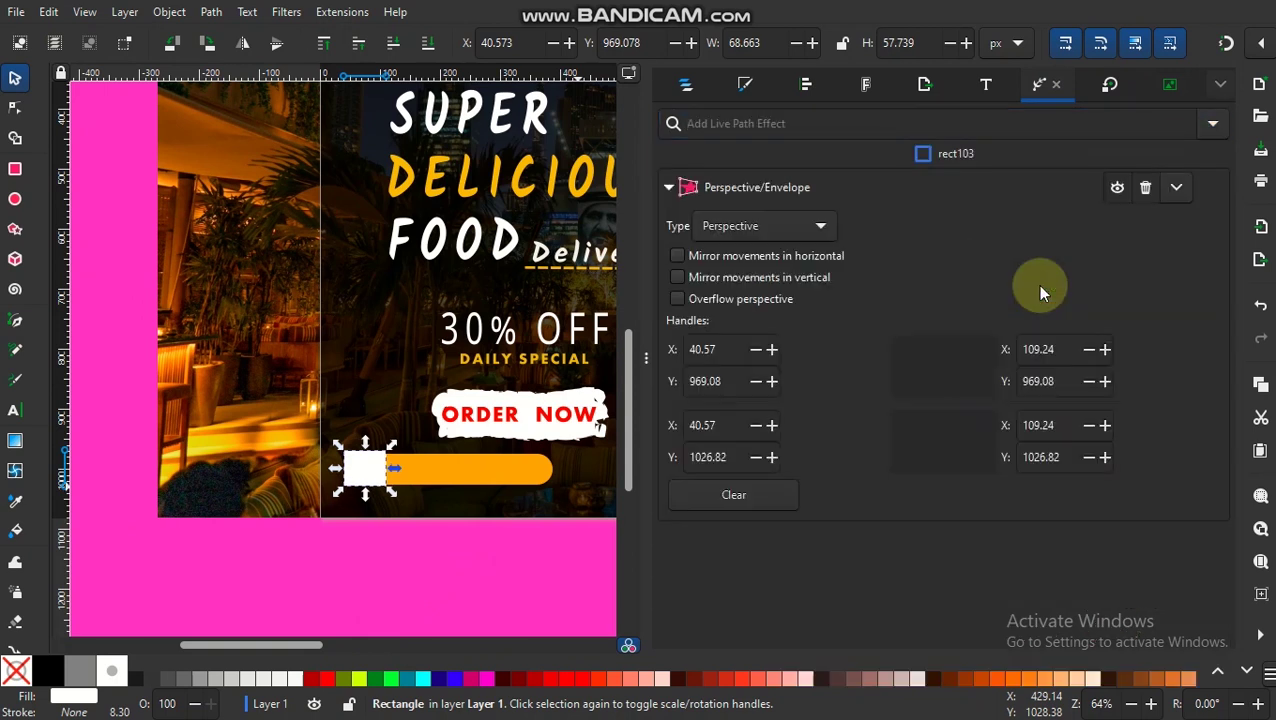
click(15, 107)
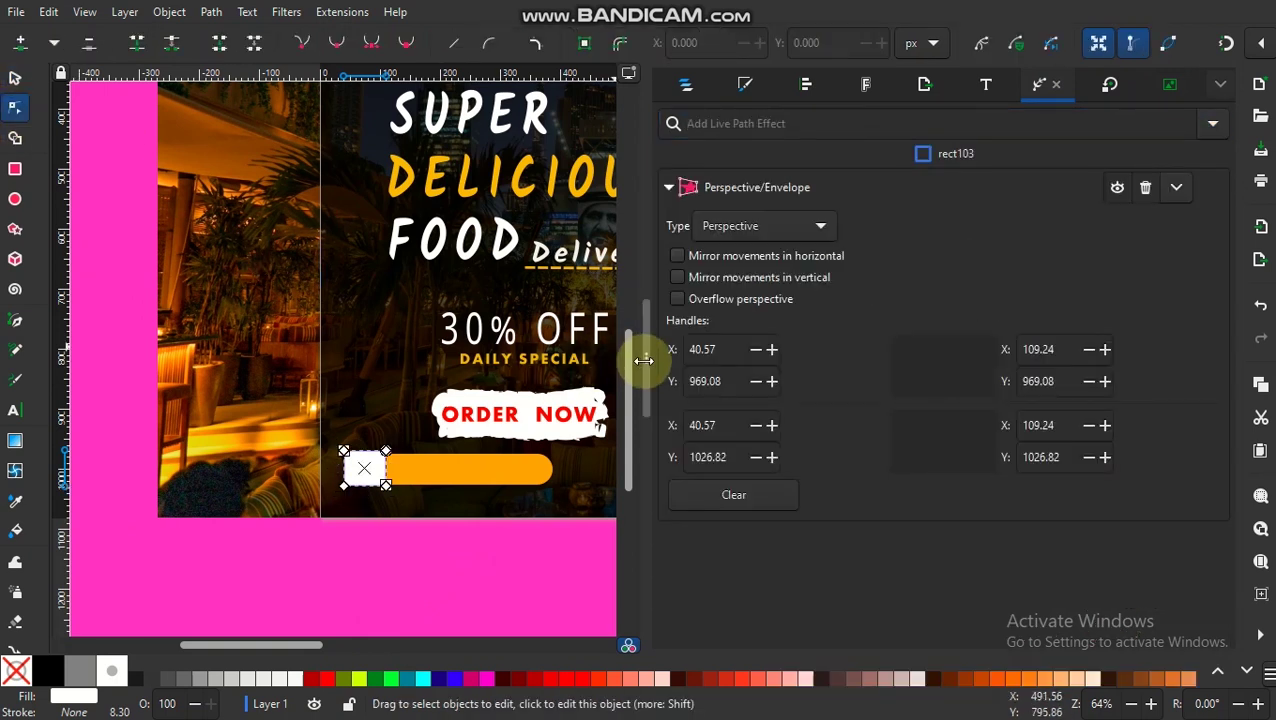
Trim the white square's height, slant its edge, and shift it against the orange bar
drag(645, 361, 786, 470)
ctrl+scroll(786, 470, up, 2)
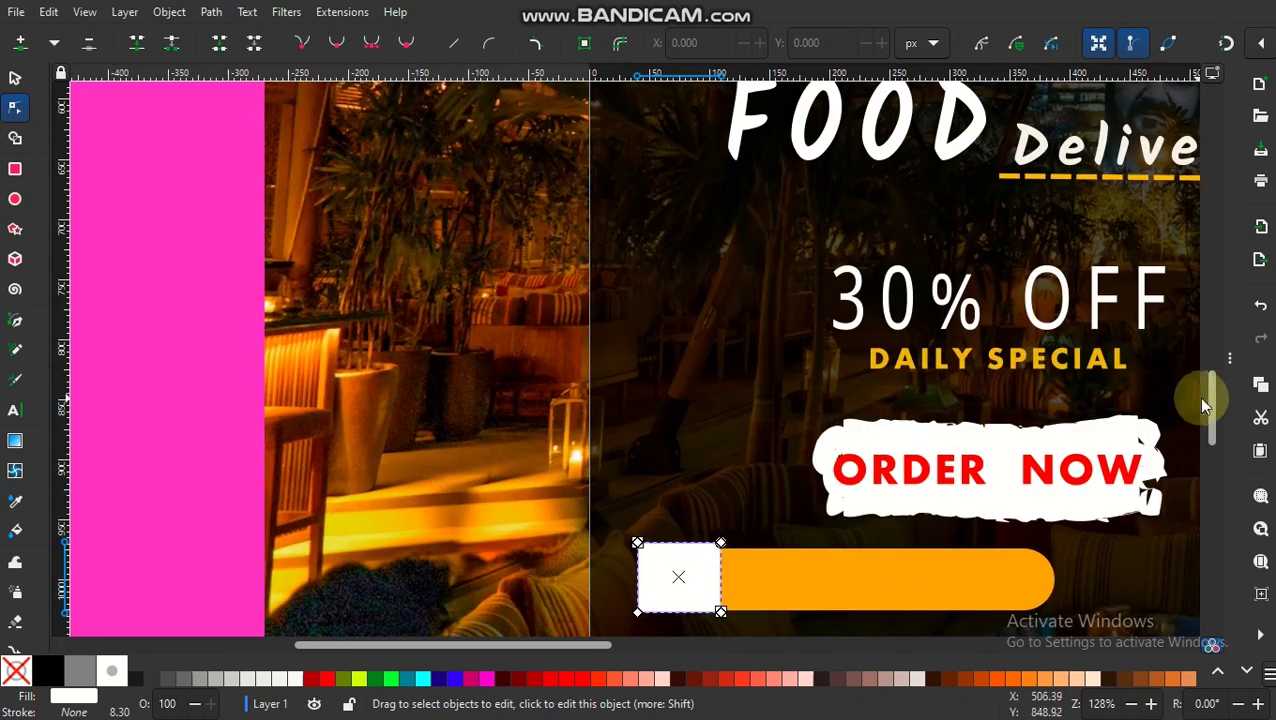
scroll(1212, 412, down, 1)
drag(1212, 410, 1205, 425)
click(15, 78)
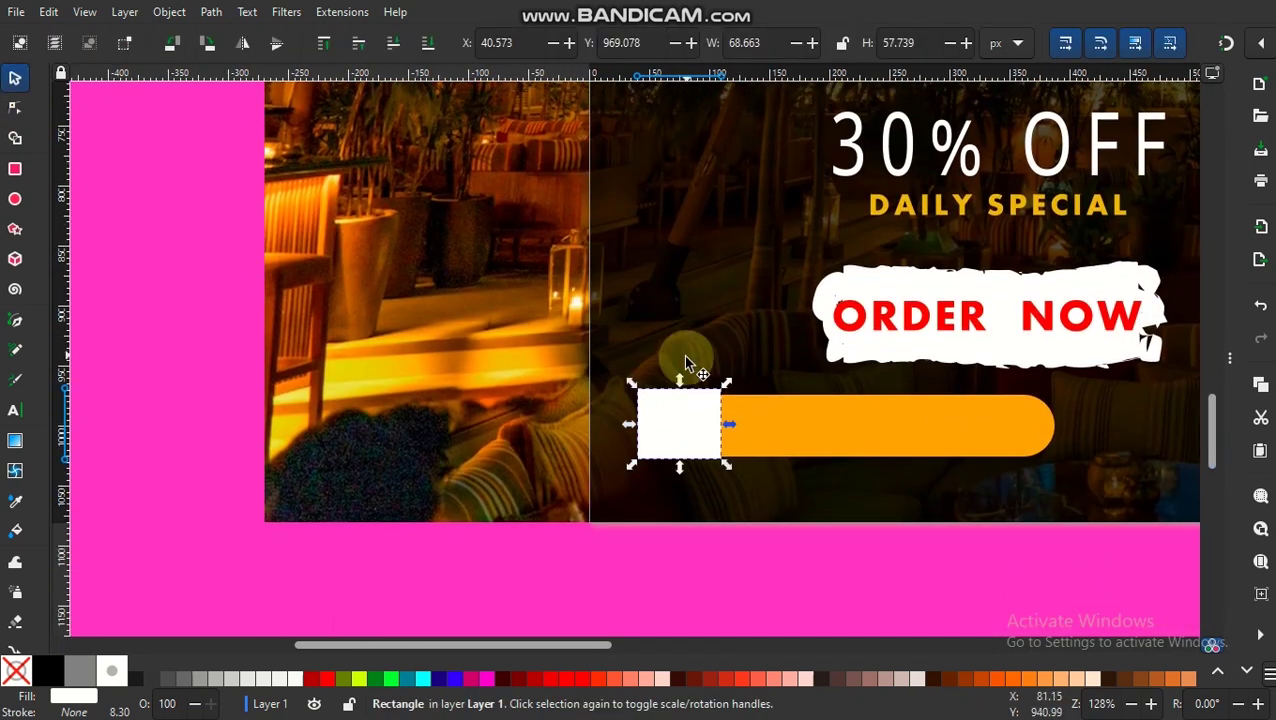
drag(679, 378, 680, 395)
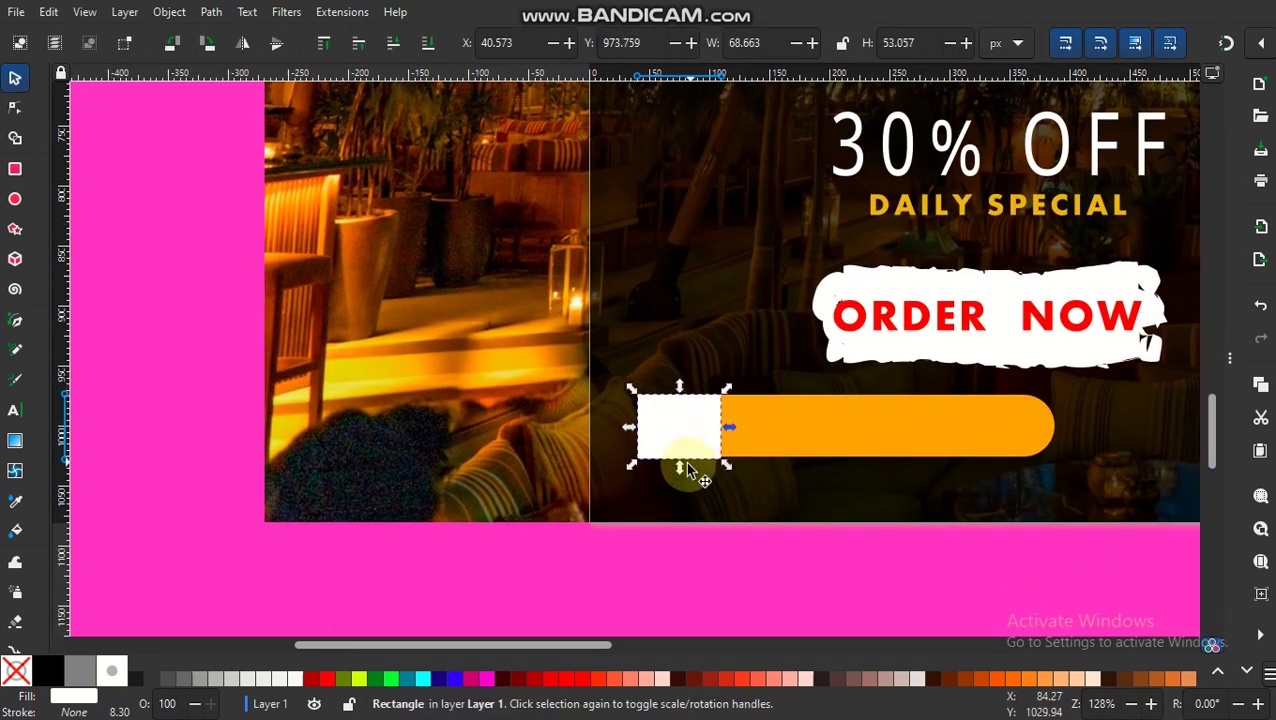
drag(683, 463, 680, 461)
click(15, 107)
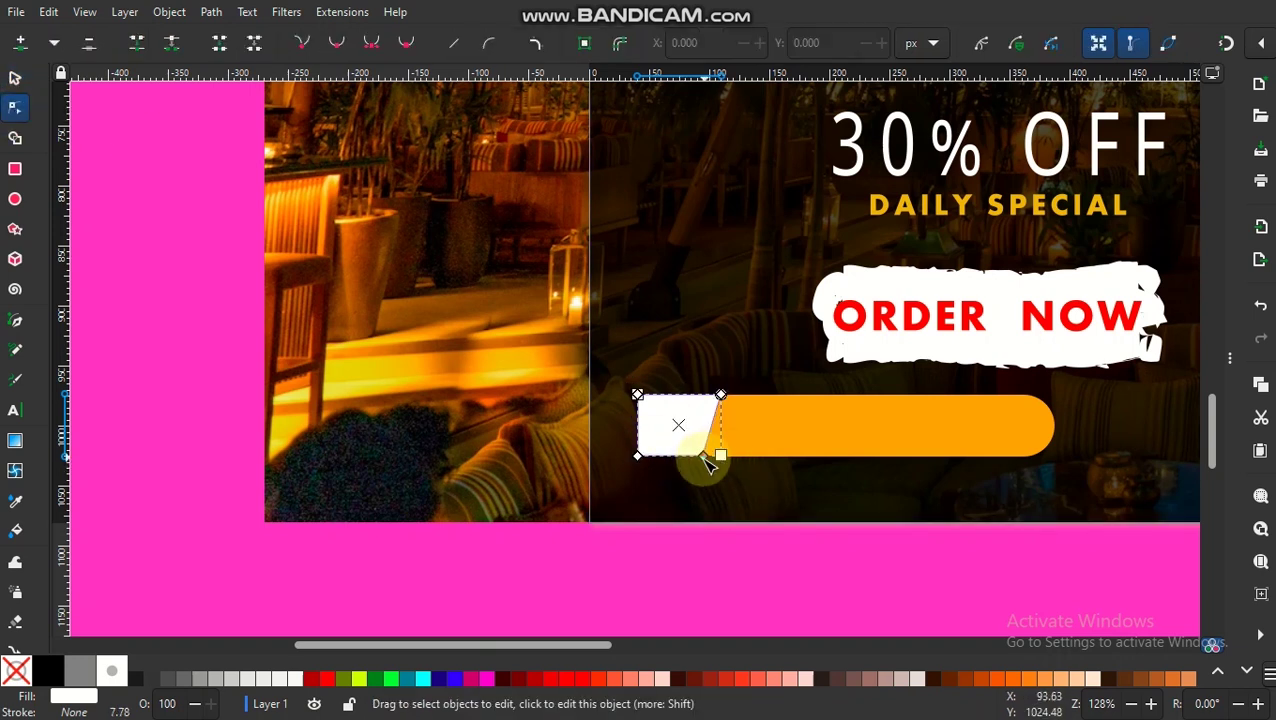
click(15, 78)
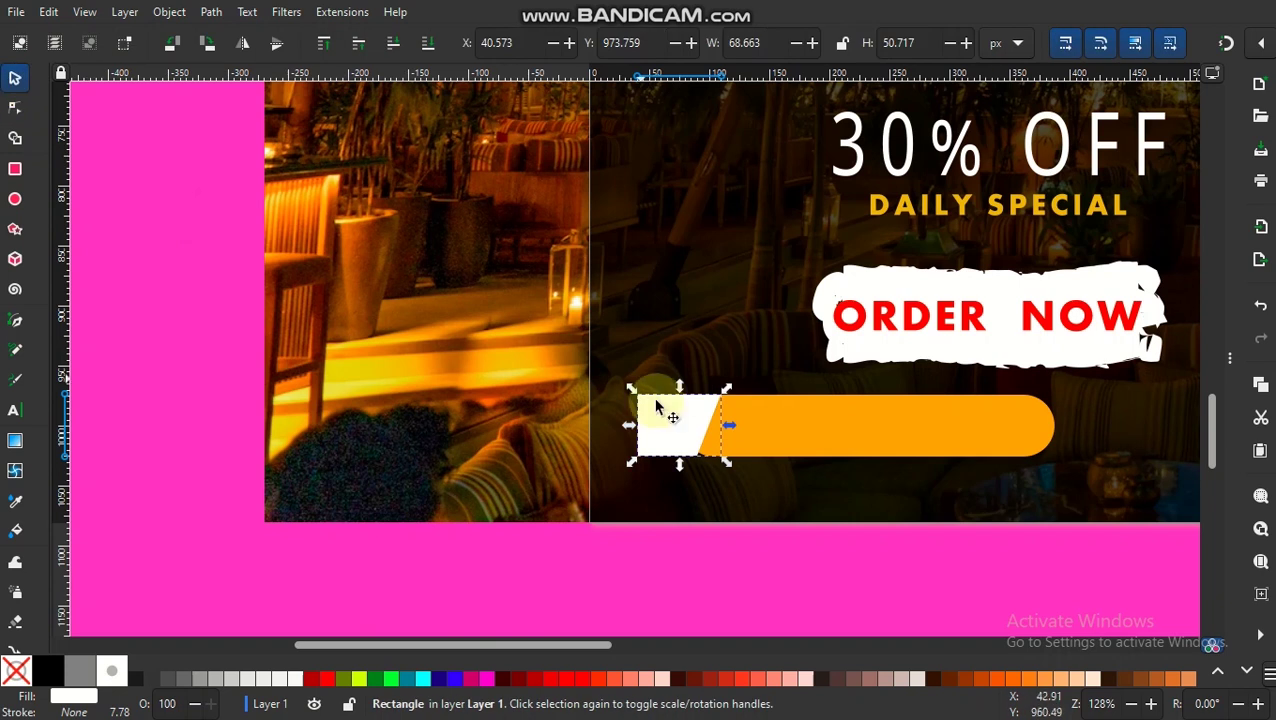
drag(684, 430, 706, 432)
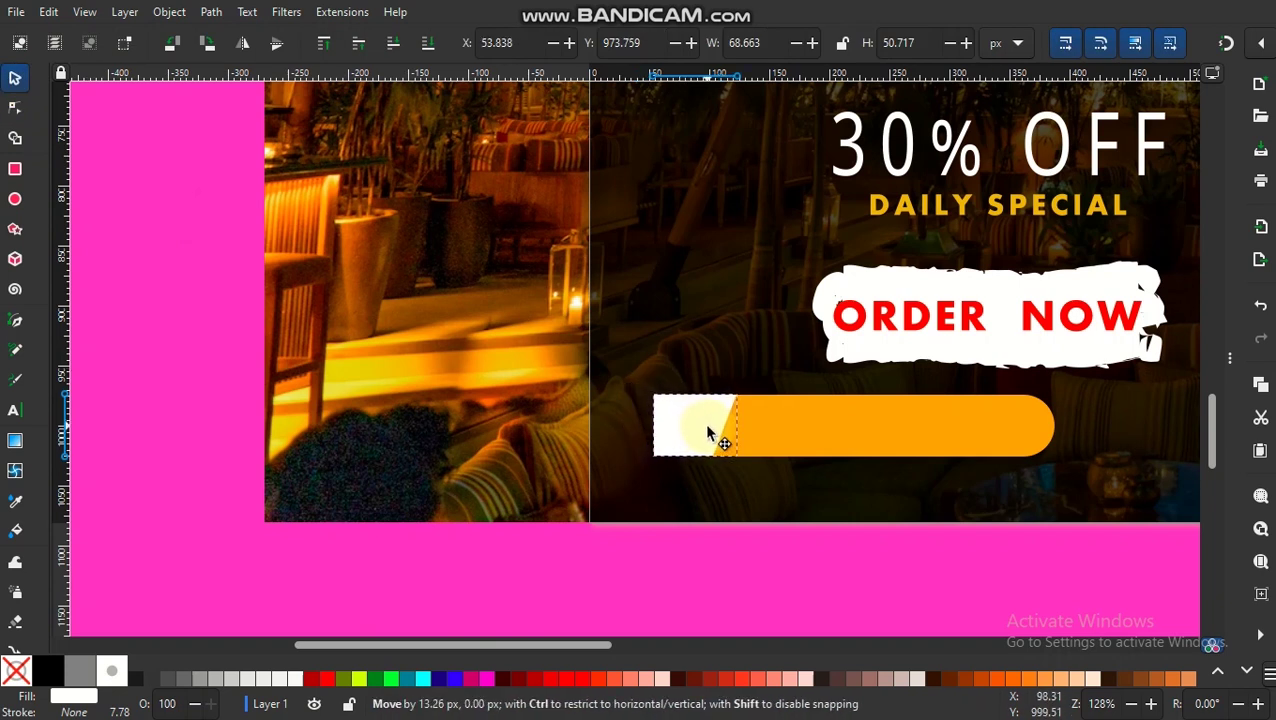
Try union and combine on the white shape and orange bar, undoing both
shift+click(860, 432)
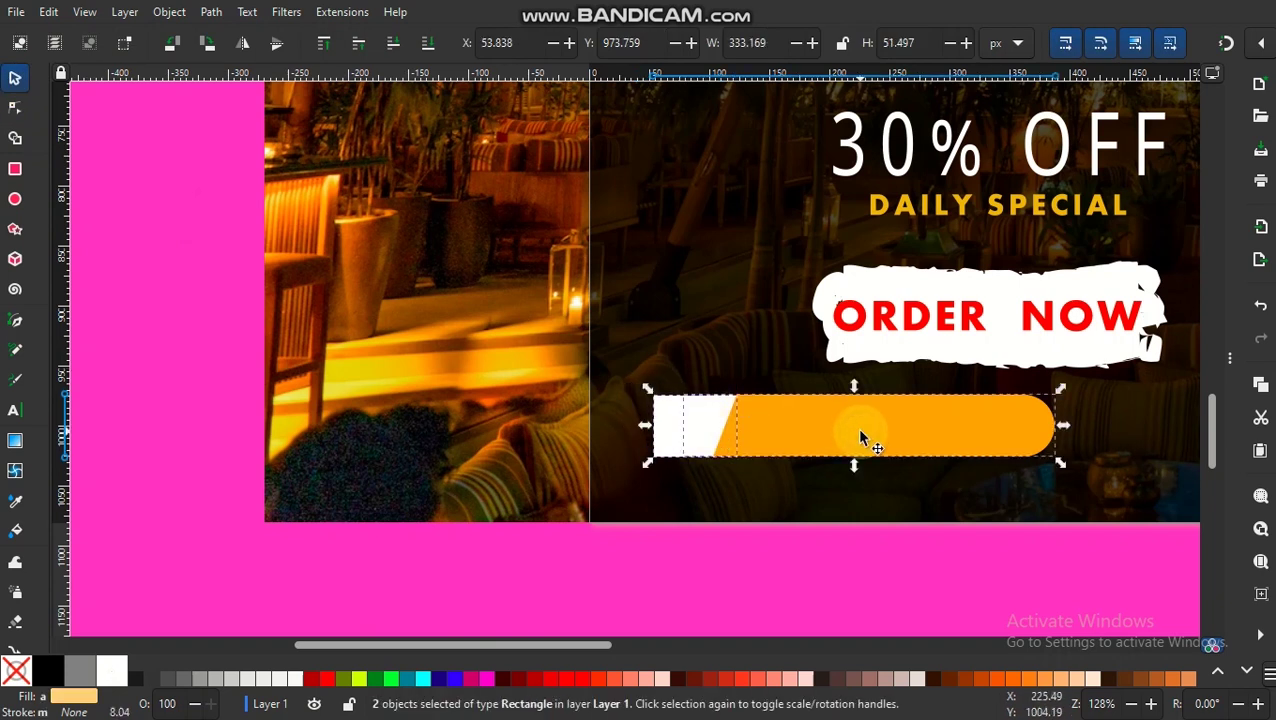
click(211, 12)
click(242, 115)
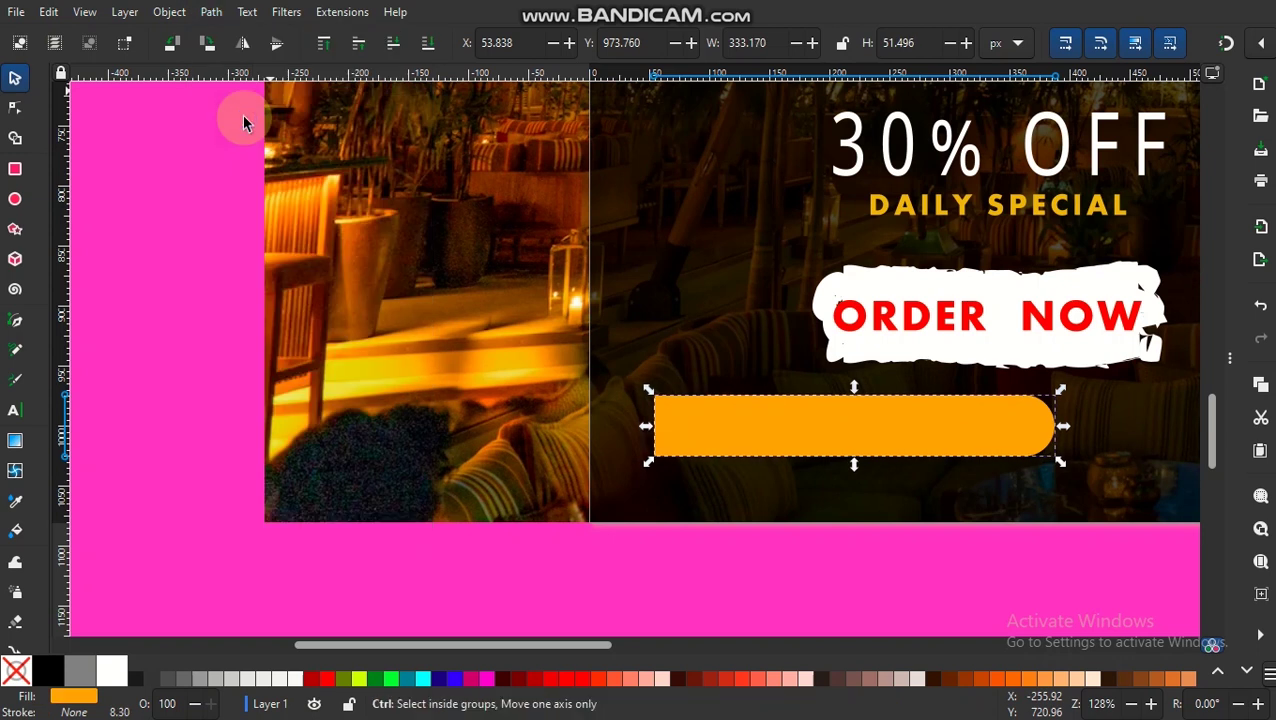
key(ctrl+z)
click(724, 425)
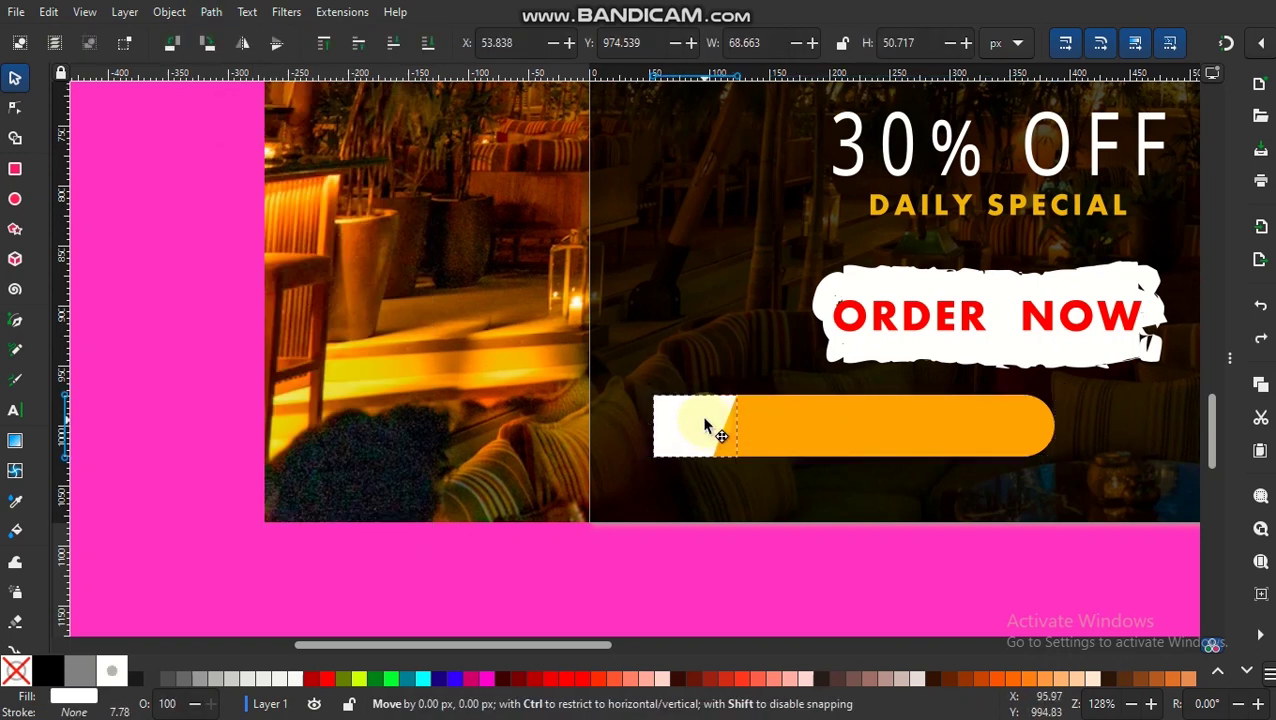
shift+click(860, 453)
click(210, 12)
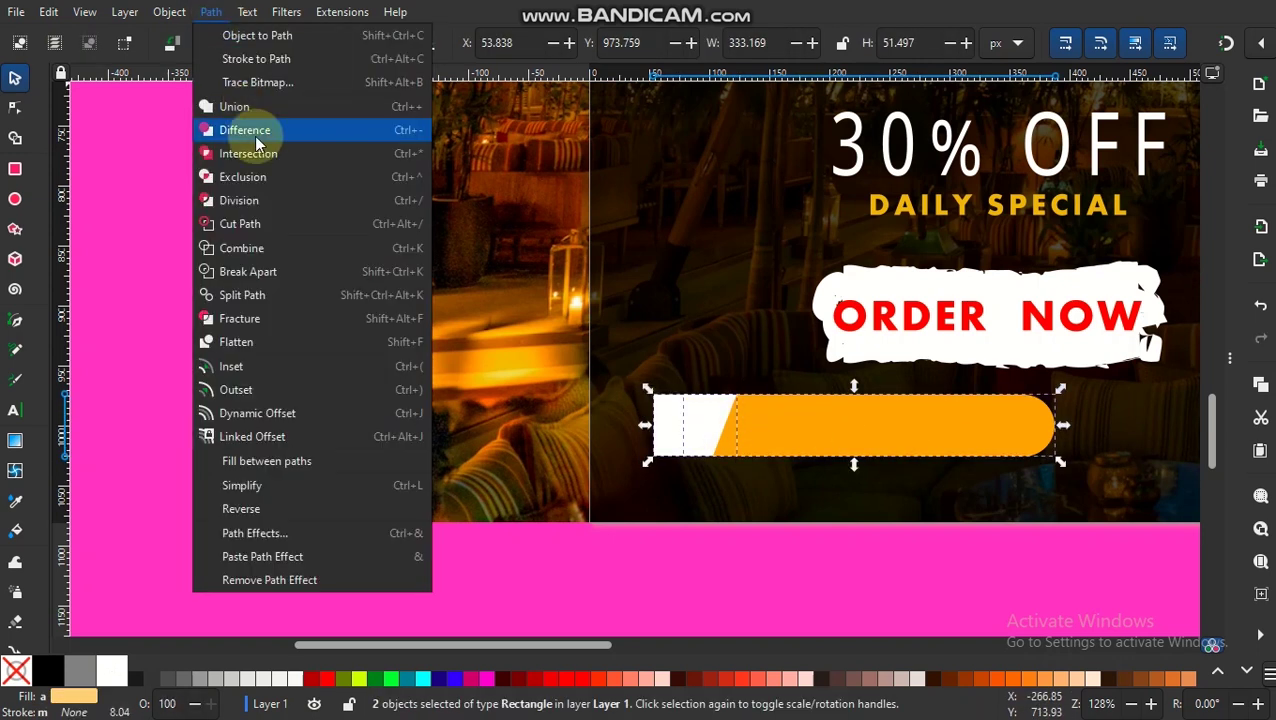
click(250, 245)
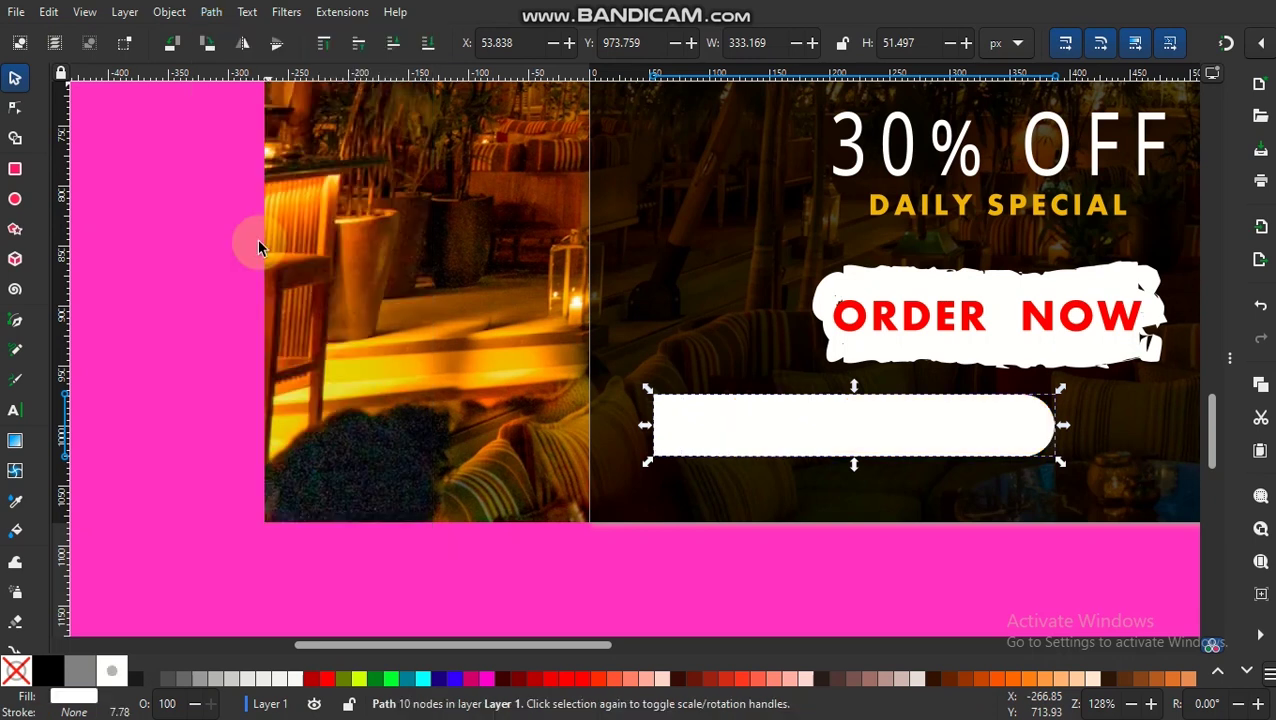
key(ctrl+z)
click(211, 12)
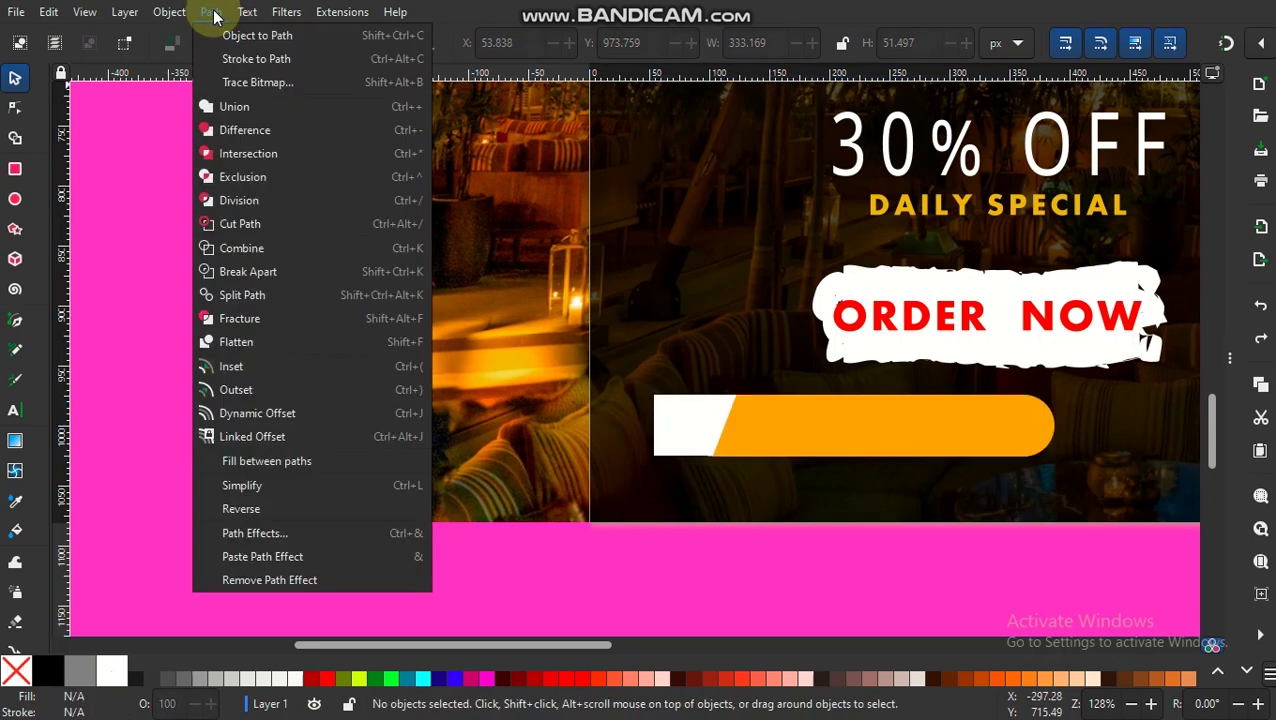
click(211, 12)
Select the white shape and orange bar together and group them
click(724, 410)
shift+click(854, 433)
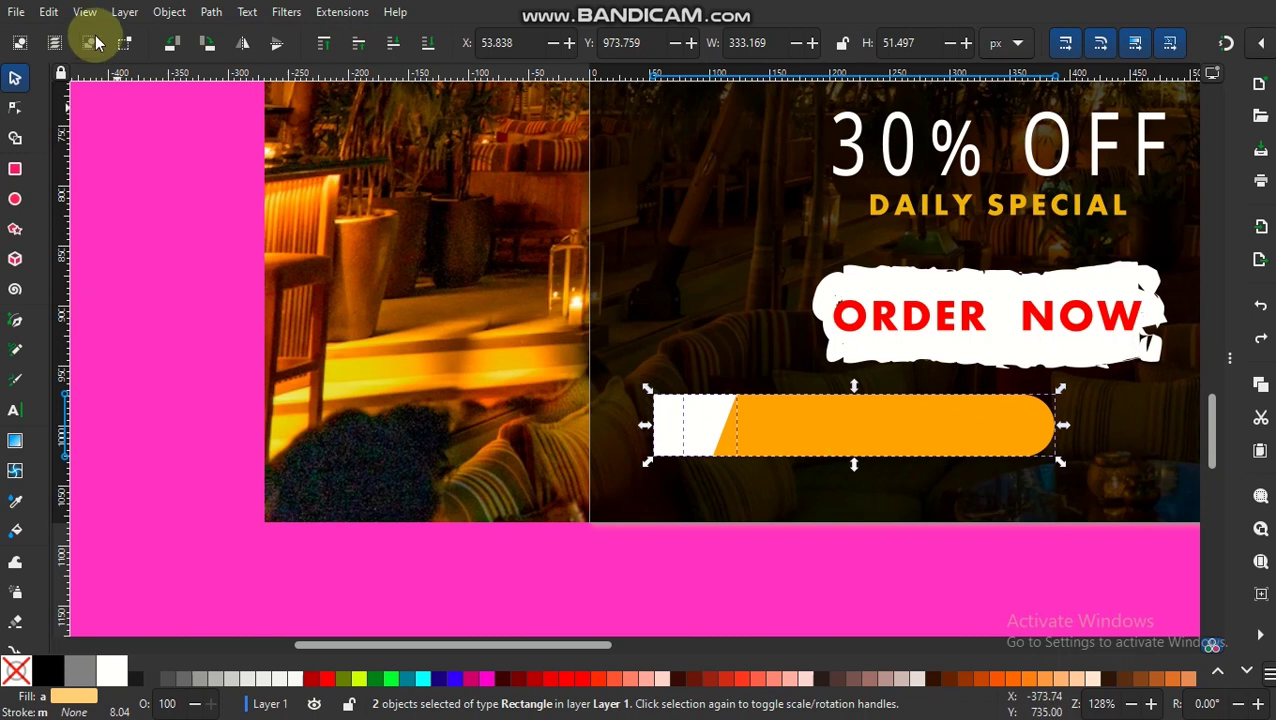
click(169, 12)
click(185, 175)
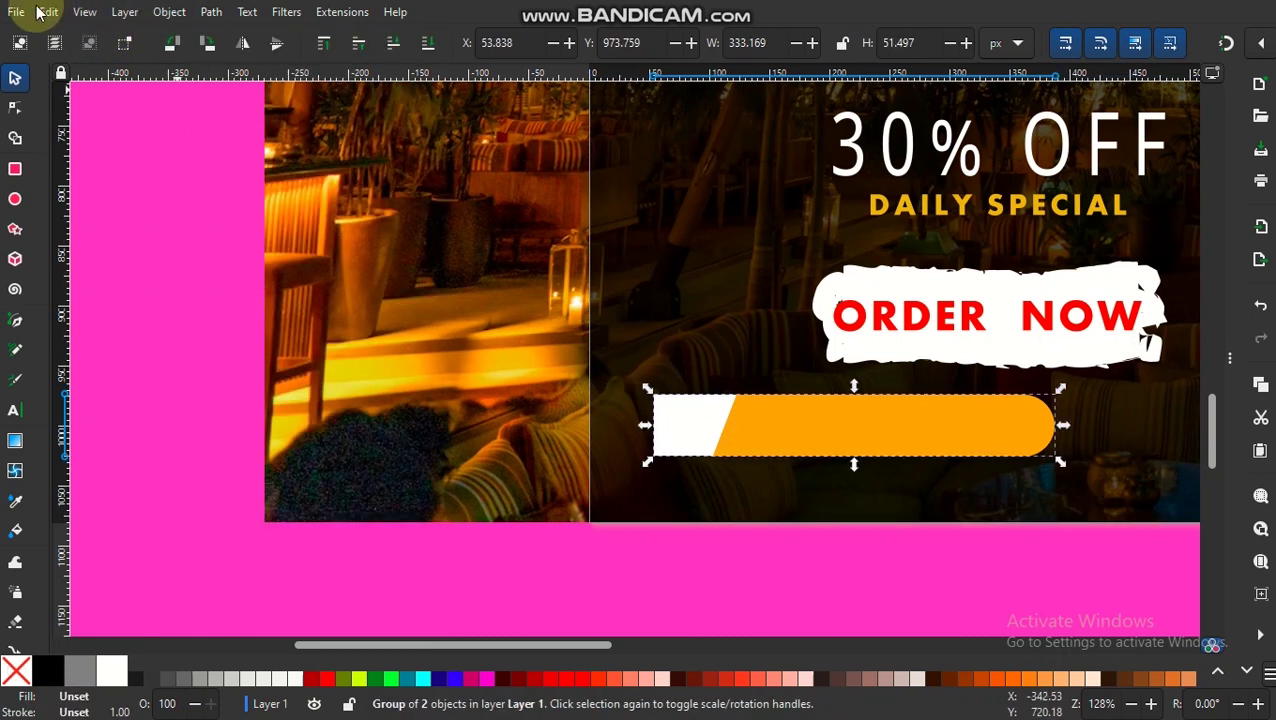
Import the call icon image, scale it to about 32 px, and place it on the white end
click(15, 14)
click(100, 247)
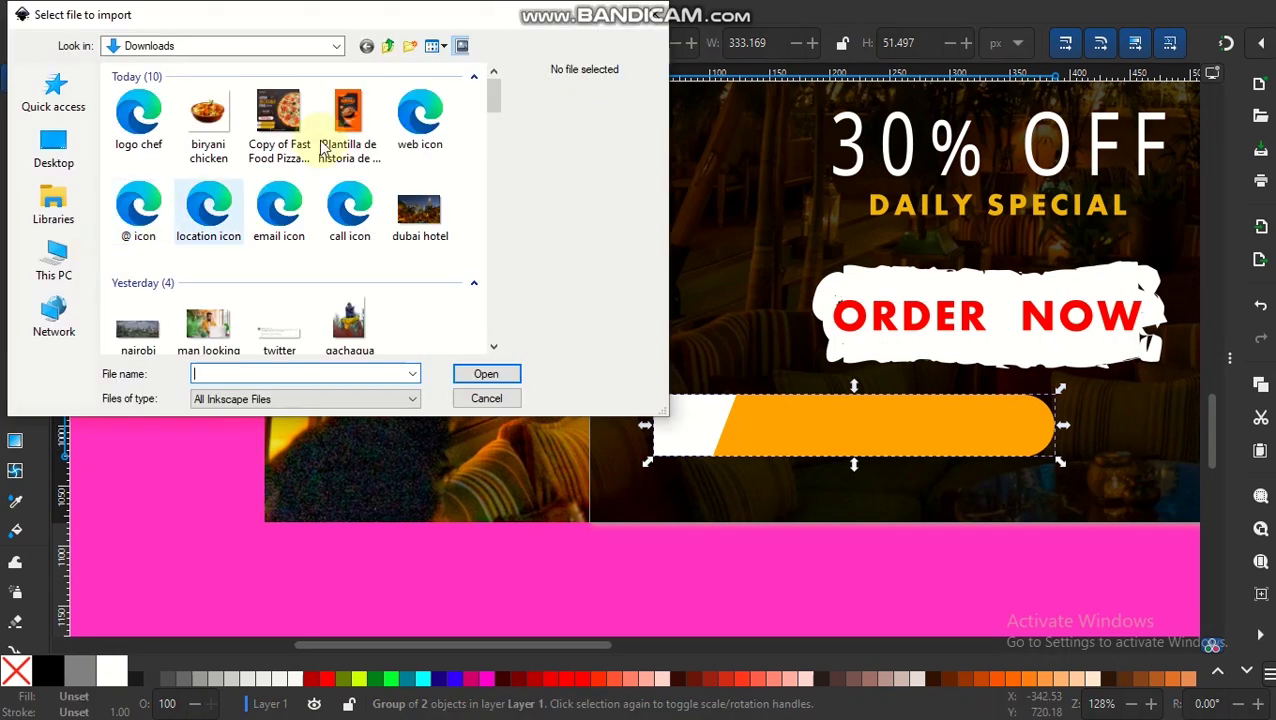
click(349, 210)
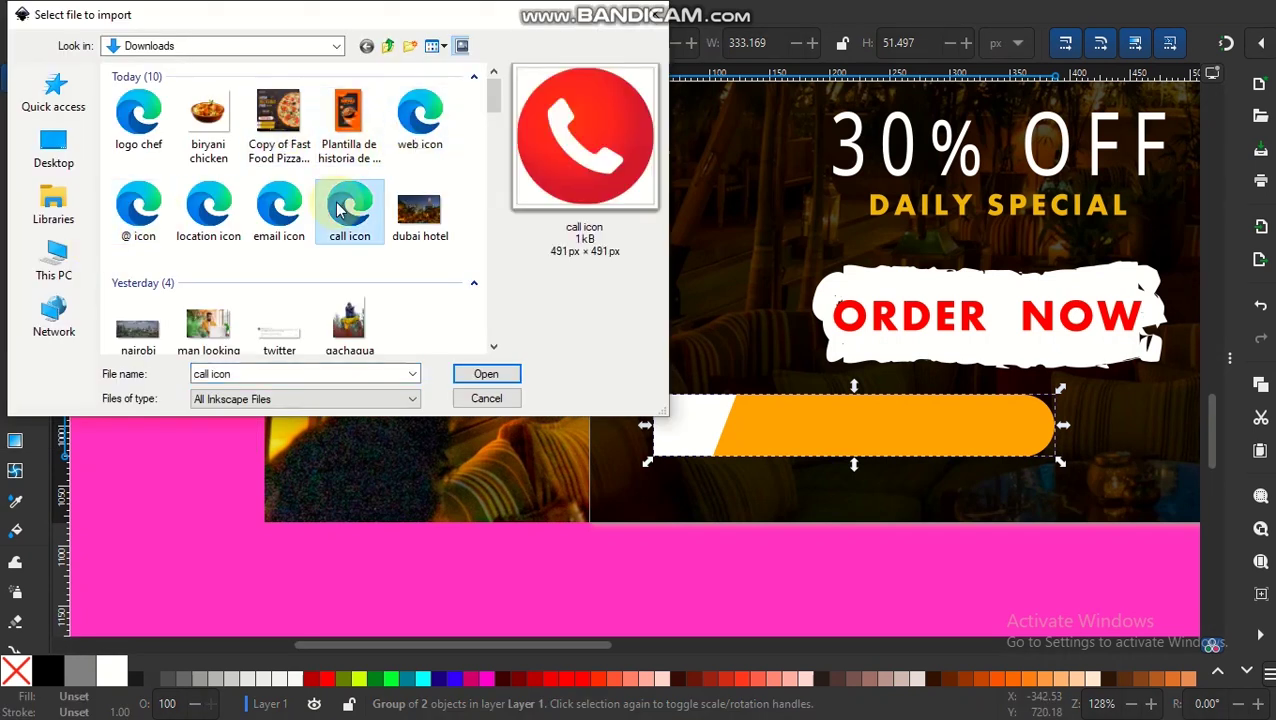
click(486, 373)
click(510, 308)
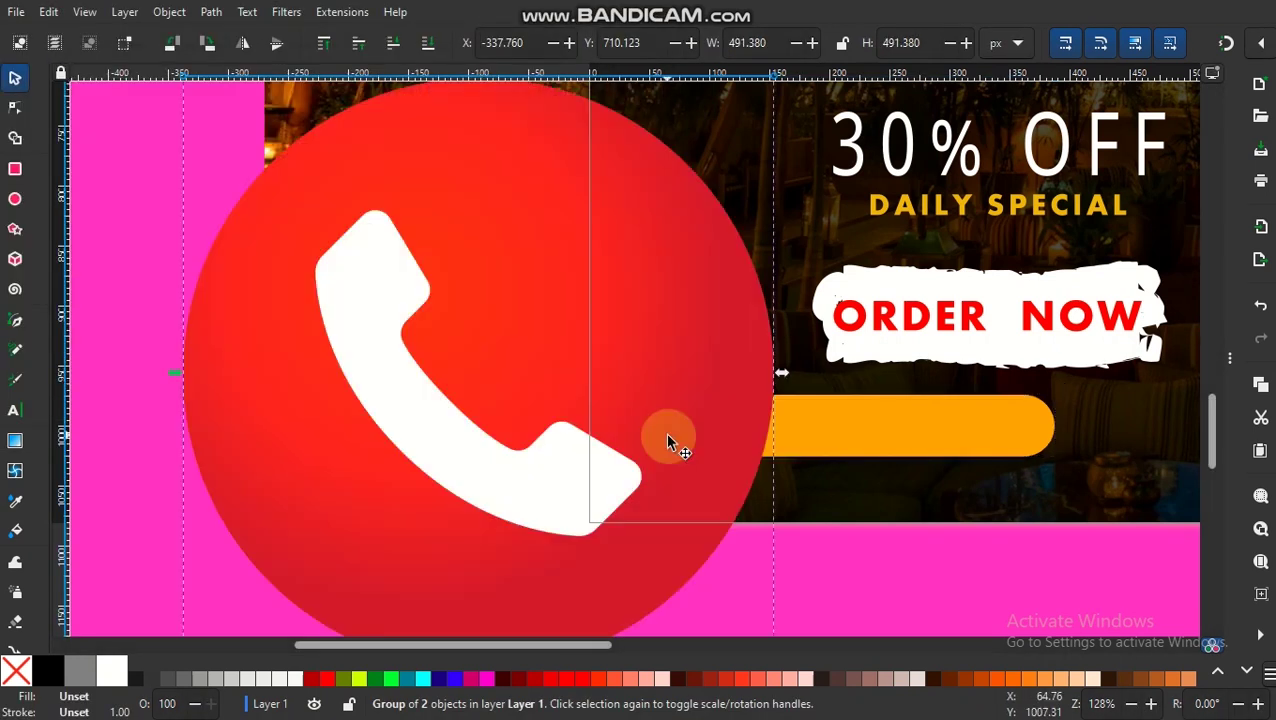
scroll(668, 440, down, 3)
mouse_move(688, 473)
mouse_down()
mouse_move(520, 305)
mouse_move(654, 386)
mouse_up()
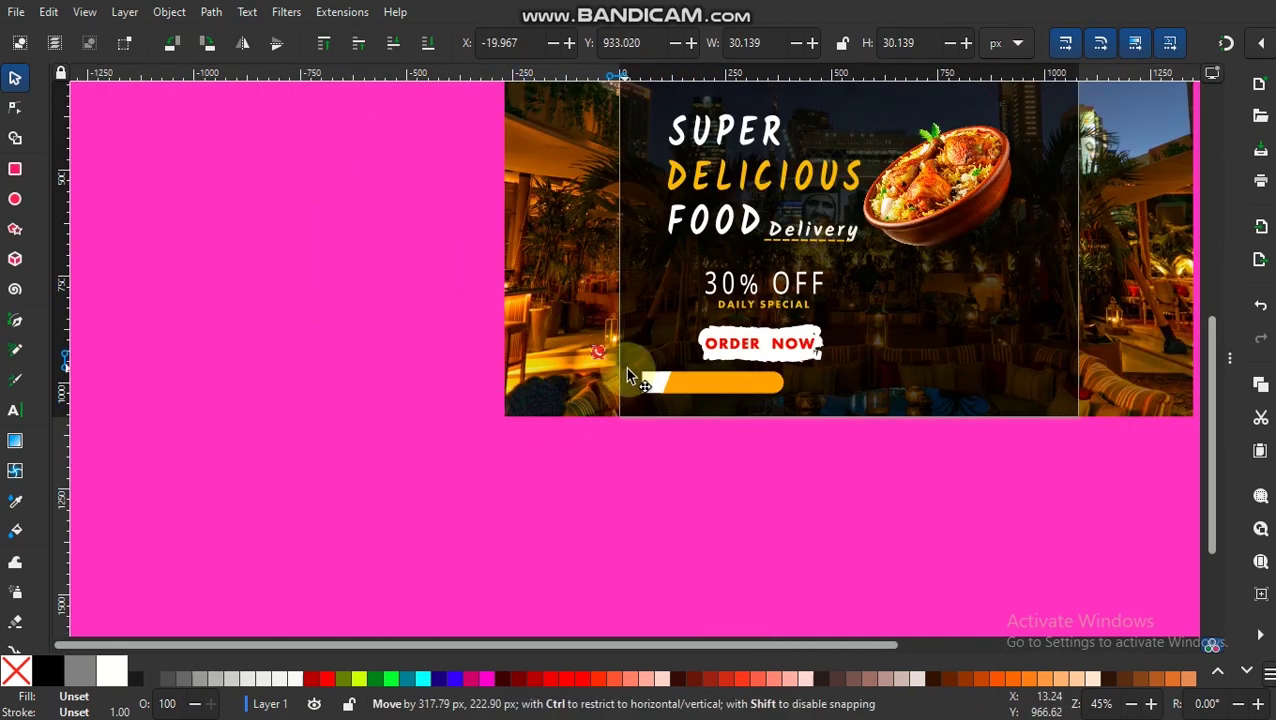
scroll(779, 417, up, 3)
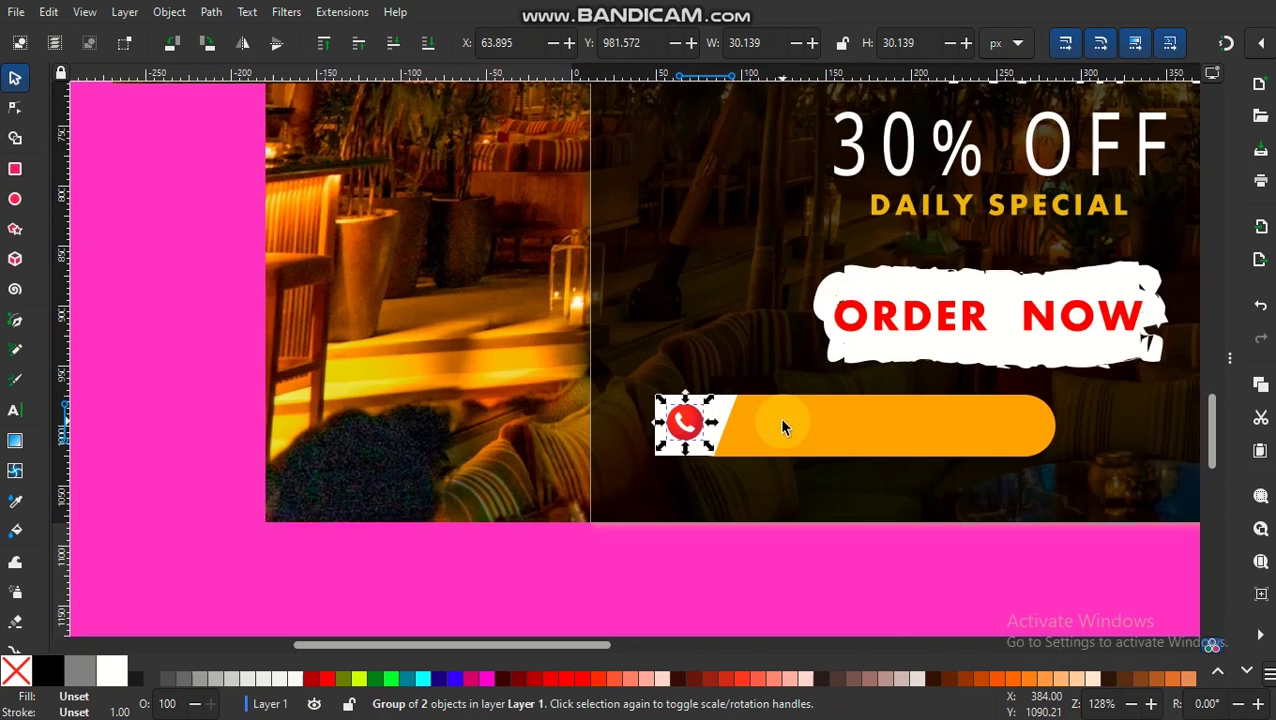
scroll(779, 417, up, 1)
mouse_move(735, 476)
mouse_down()
mouse_move(741, 485)
mouse_move(716, 460)
mouse_up()
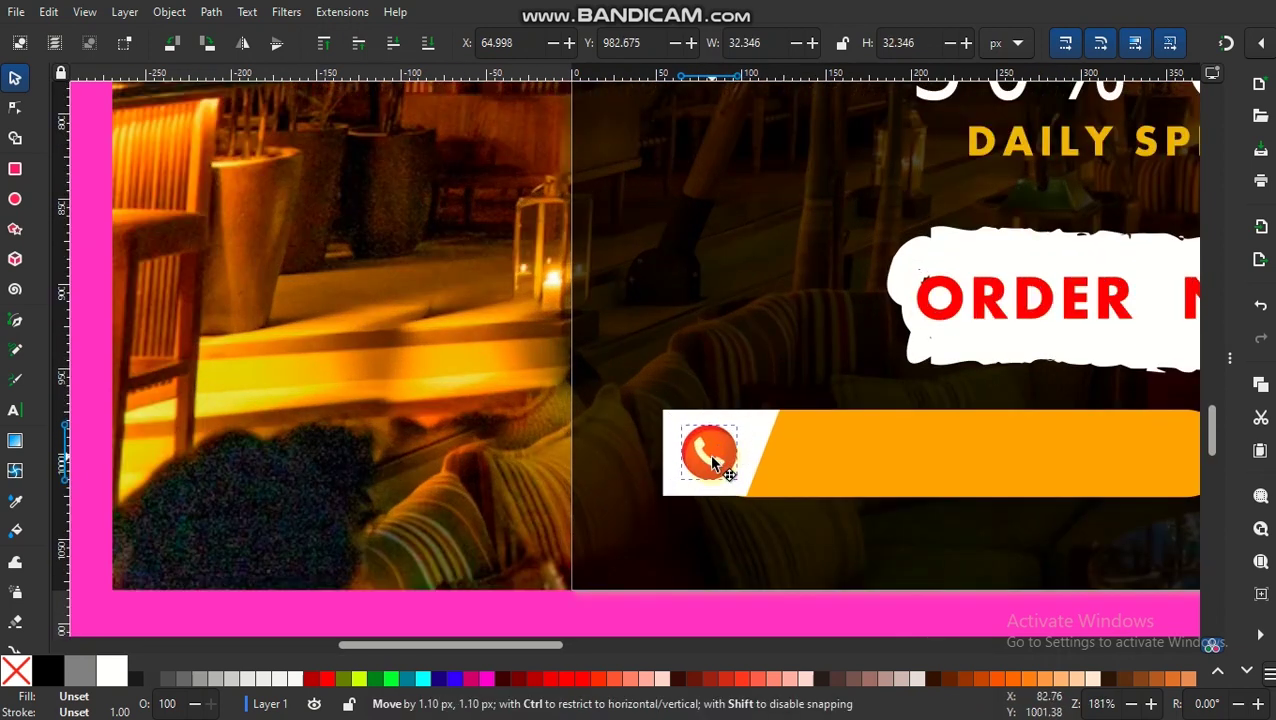
Type the restaurant's phone number in white across the orange bar, correcting its trailing digits
click(867, 467)
click(15, 410)
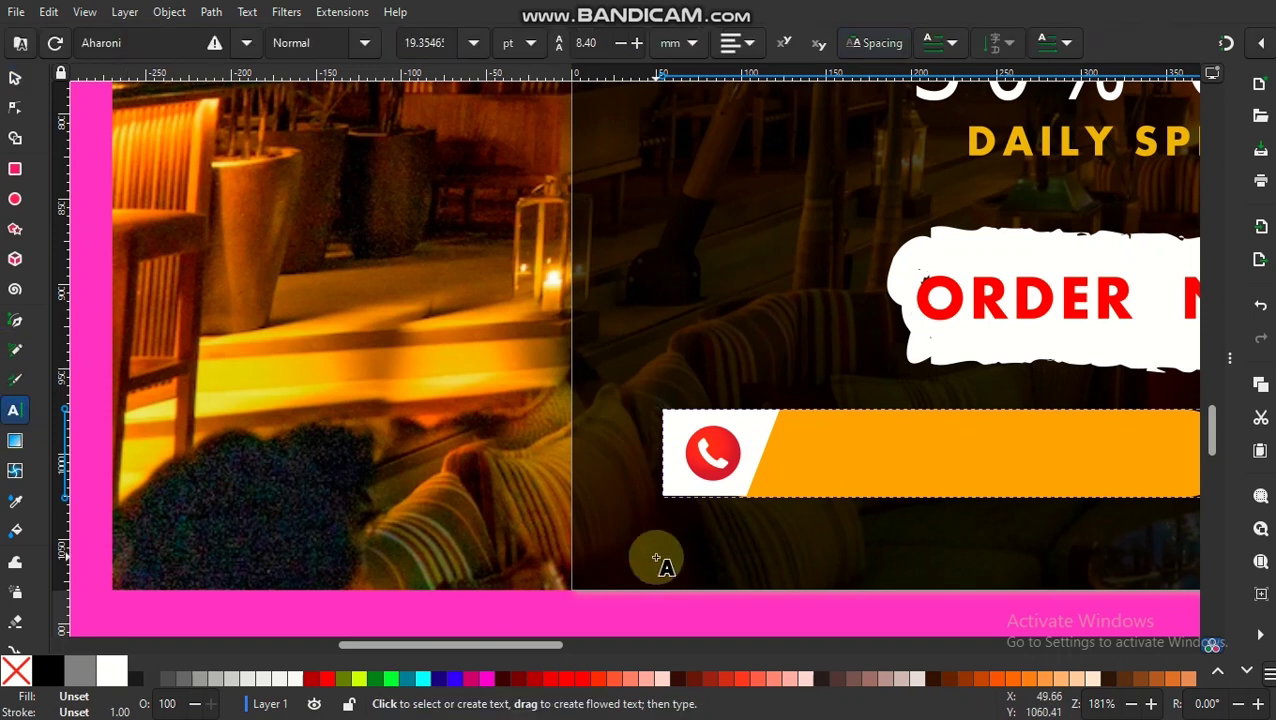
click(1226, 42)
click(877, 470)
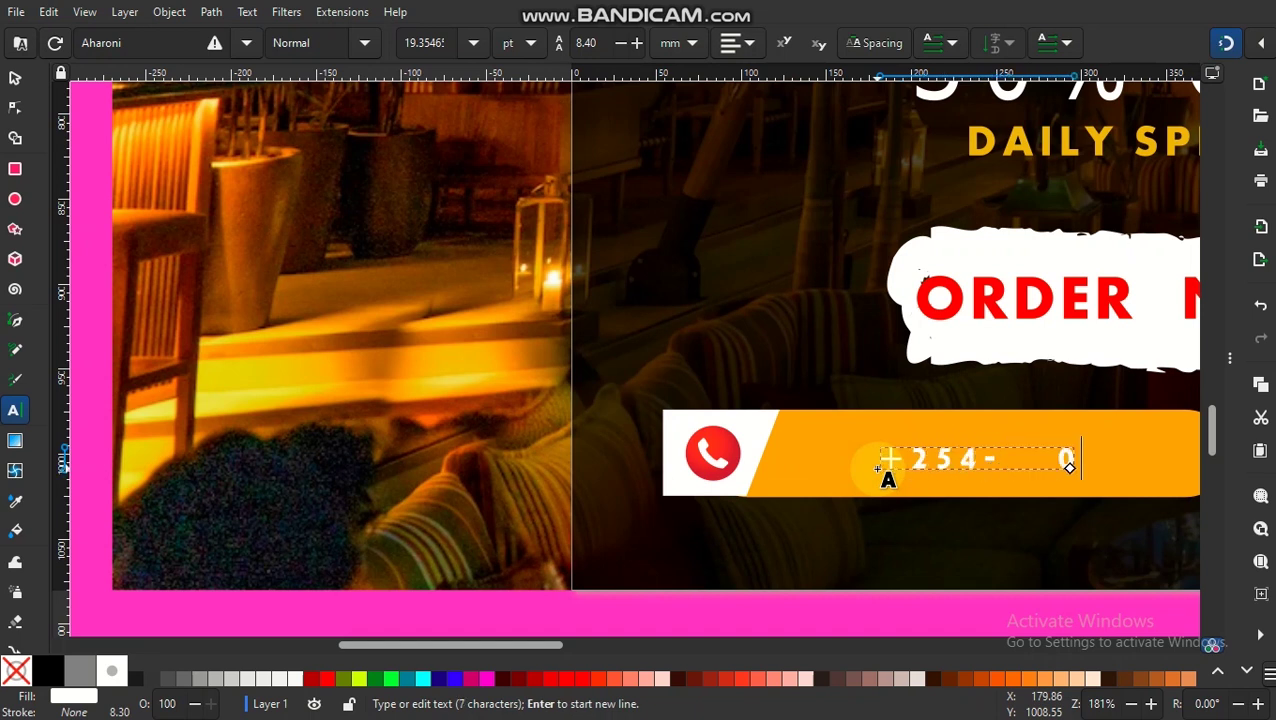
scroll(888, 478, right, 3)
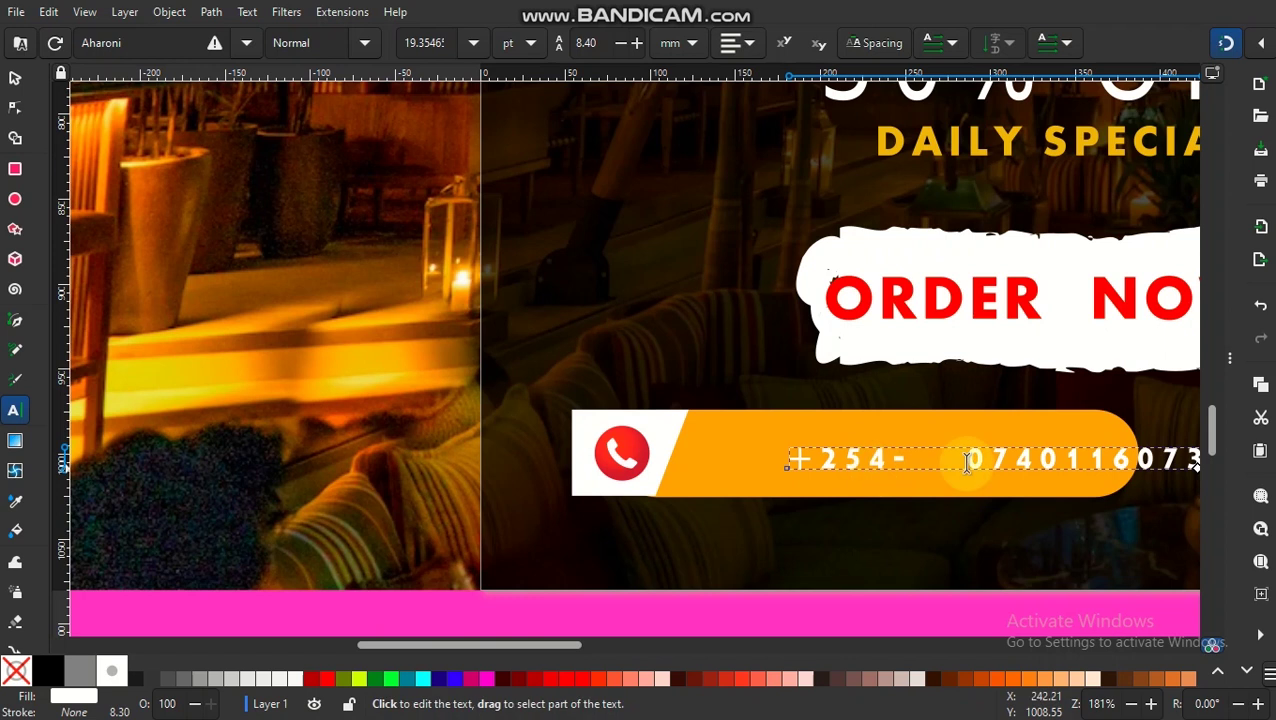
drag(1063, 460, 1162, 460)
key(Delete)
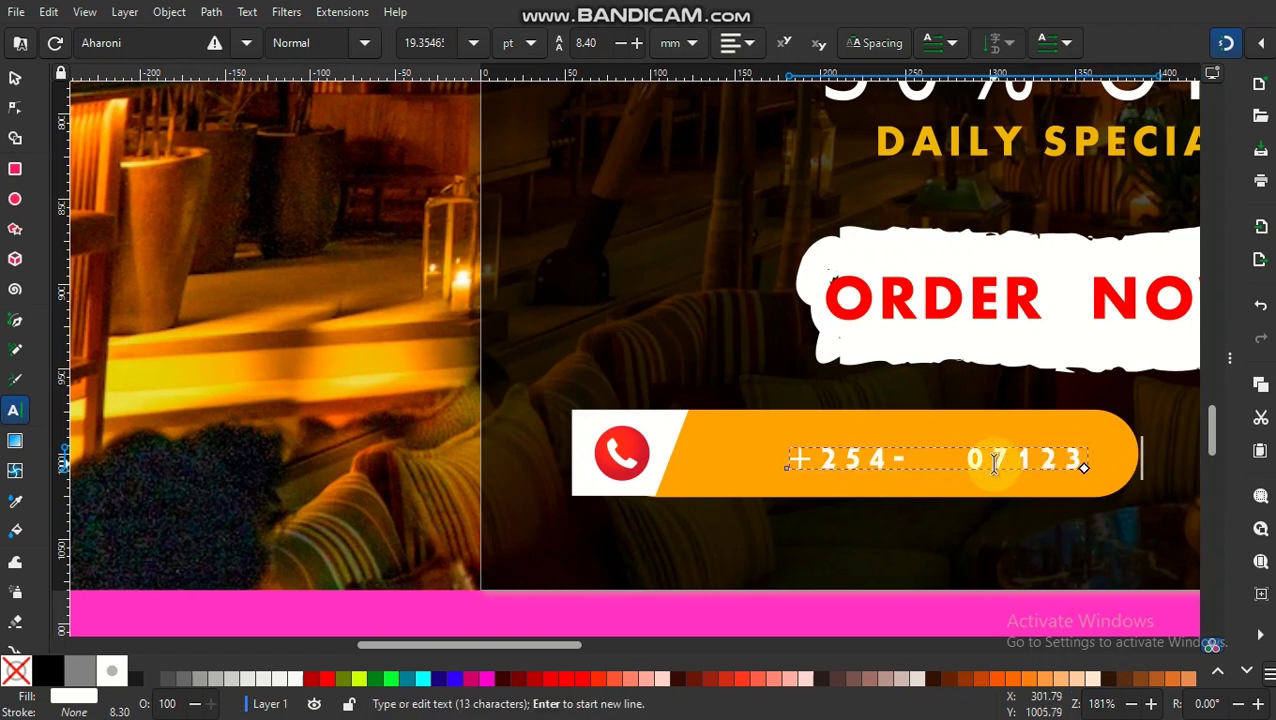
text(45)
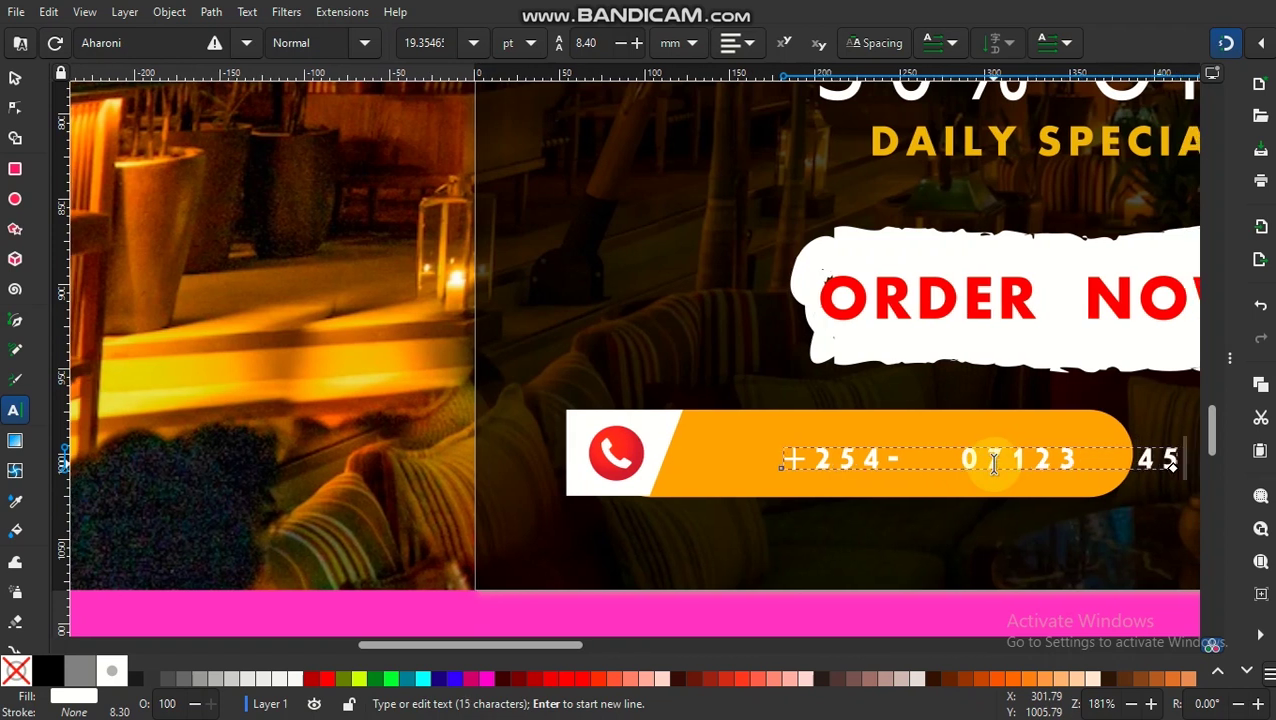
text(7 78)
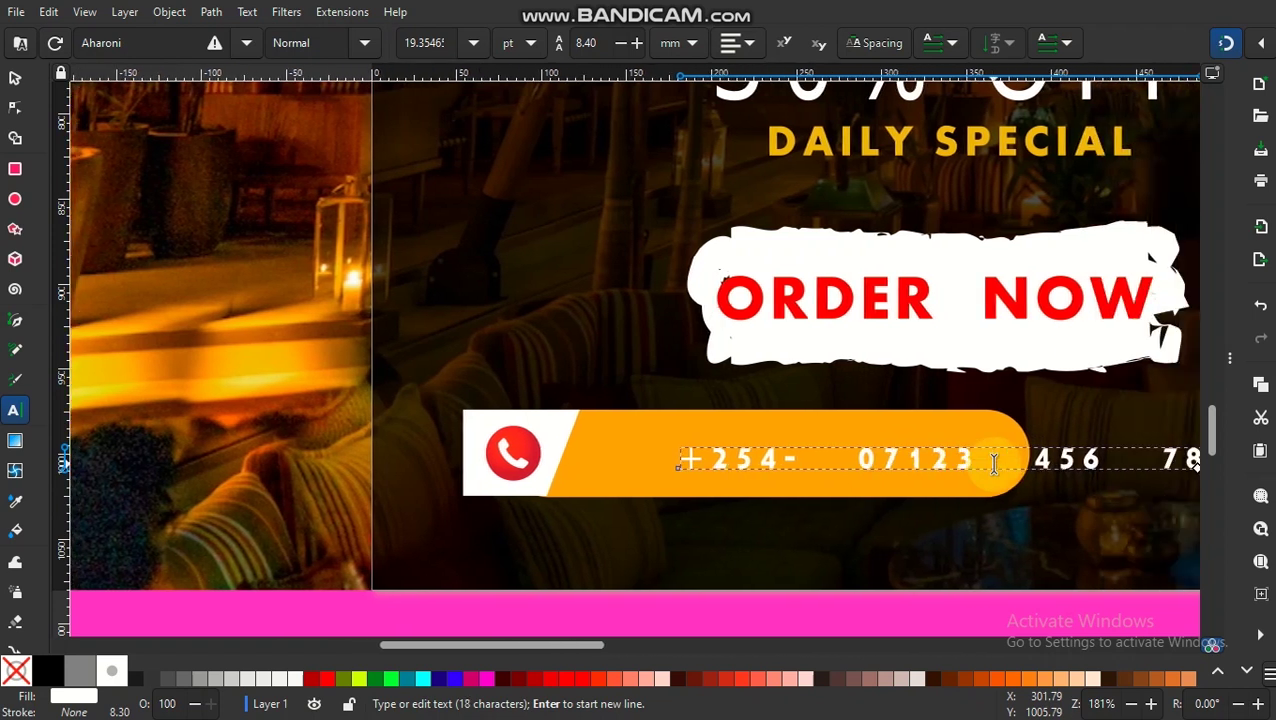
click(15, 80)
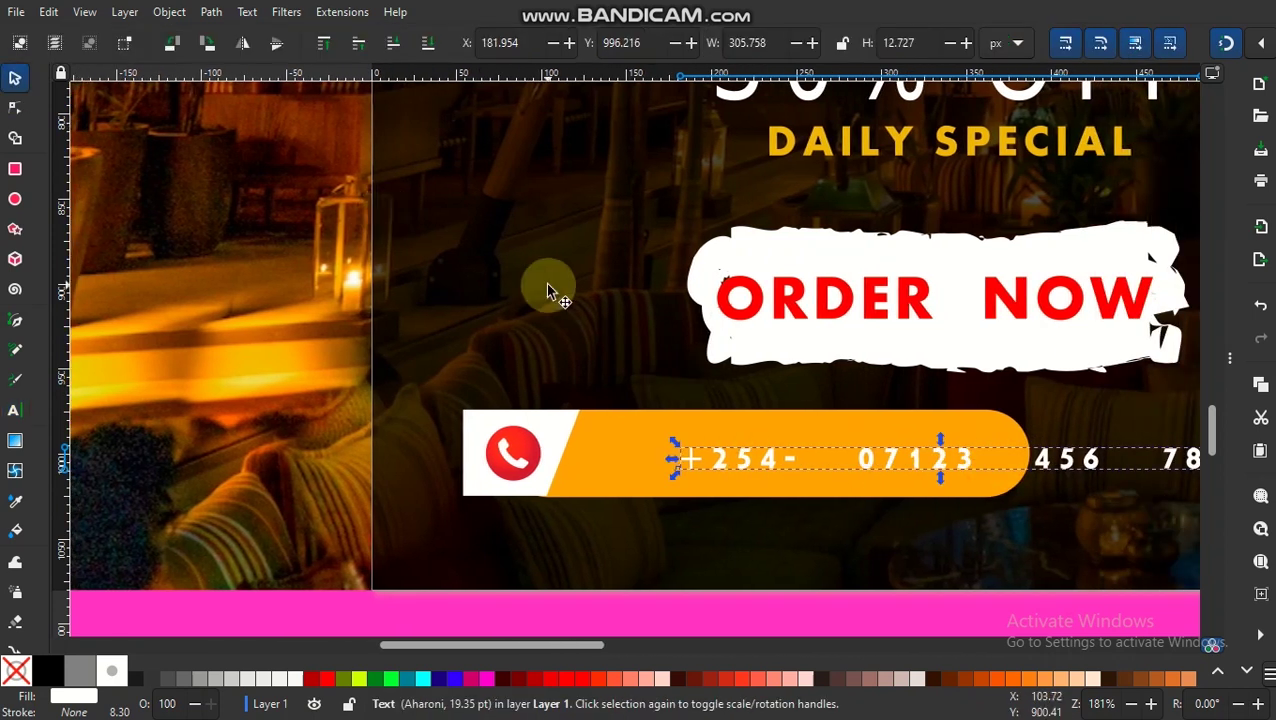
Remove the extra spaces between the phone number's digit groups
key(minus)
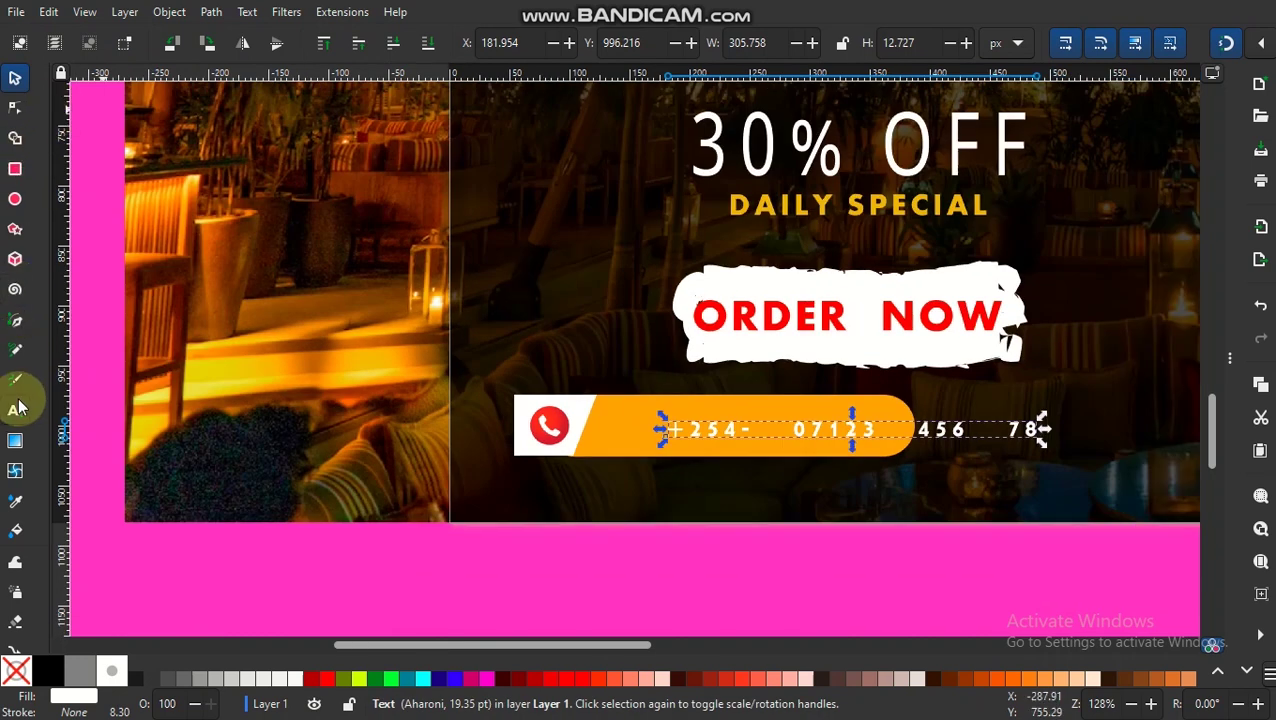
click(15, 410)
click(793, 428)
click(841, 429)
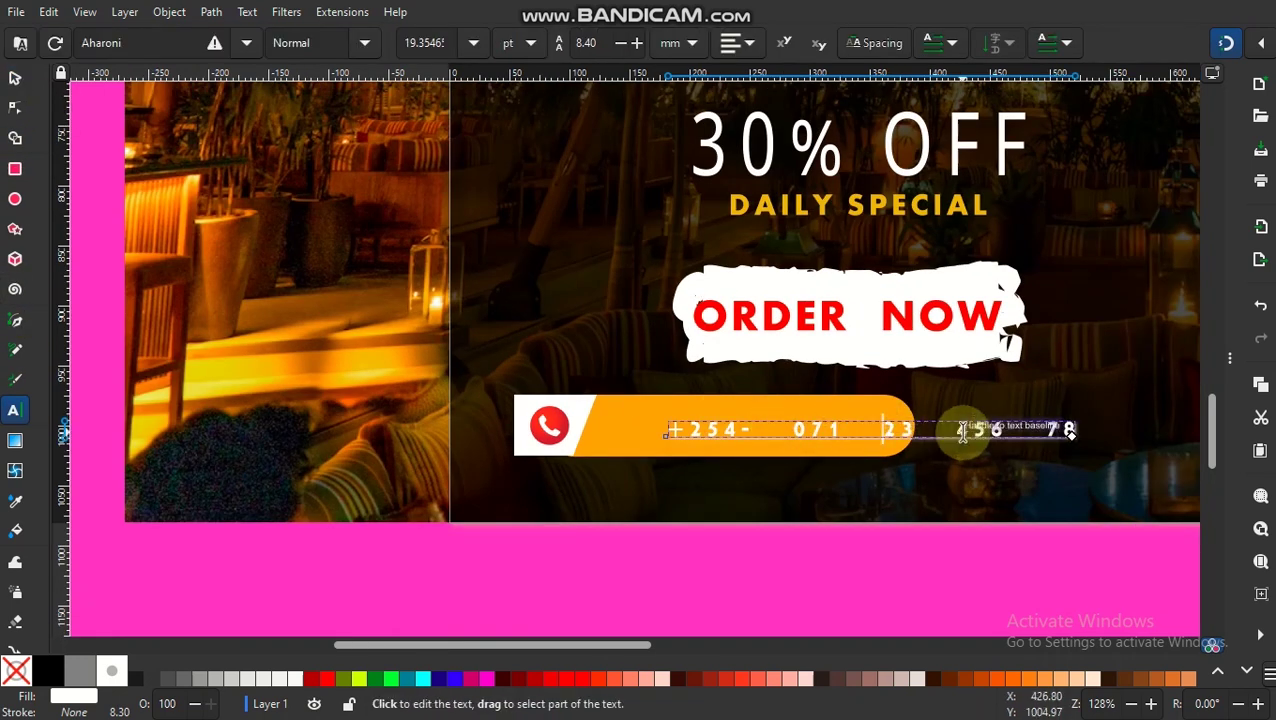
key(BackSpace)
click(1005, 430)
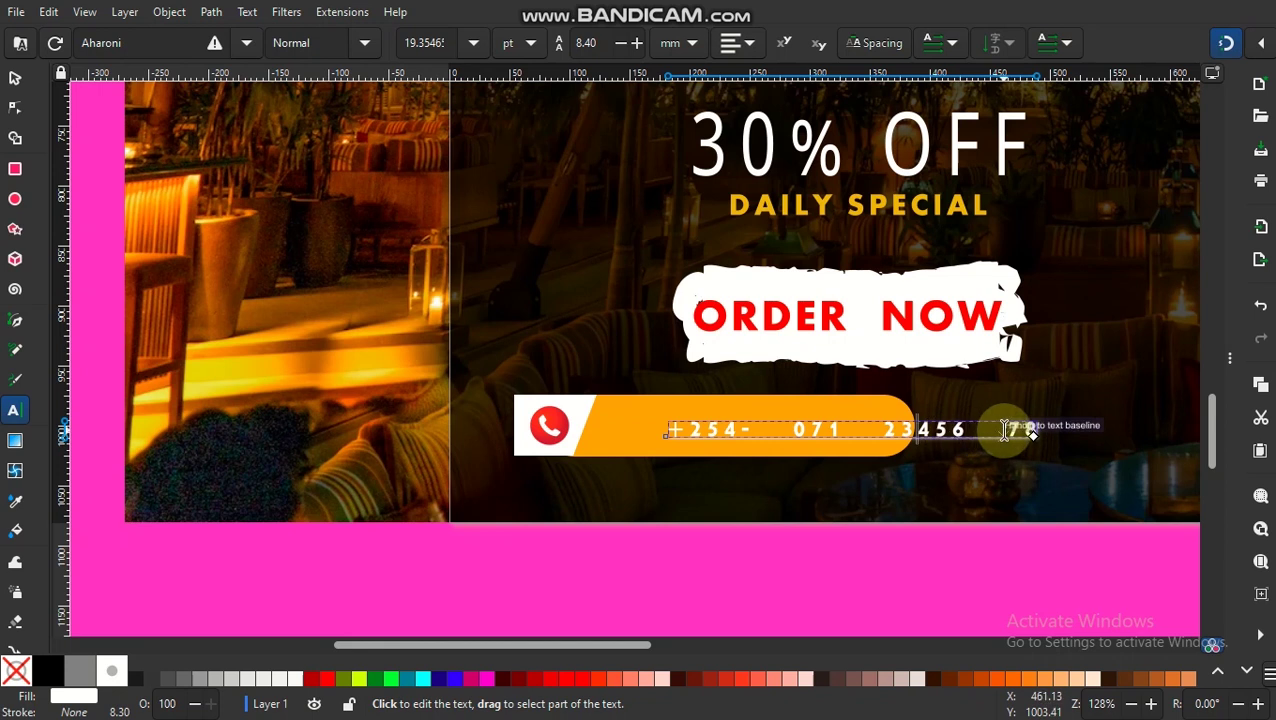
key(BackSpace)
Set the phone number's word spacing to 0.15
key(ctrl+a)
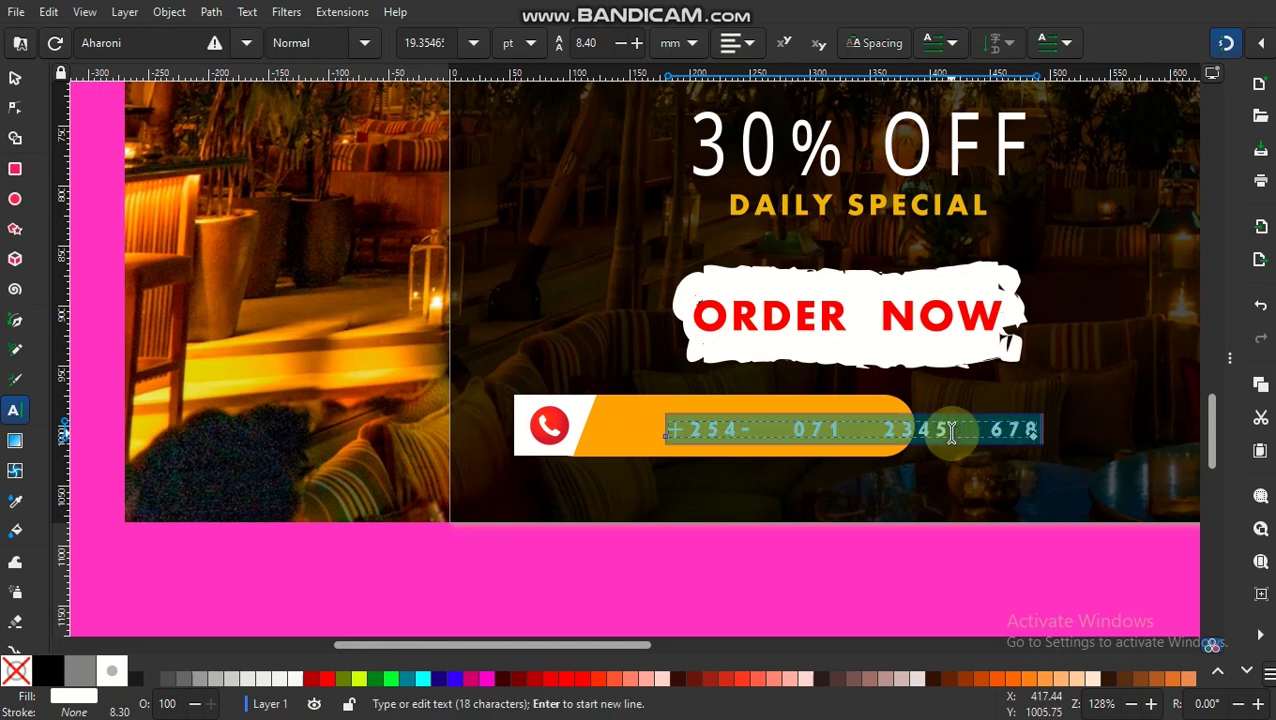
click(850, 42)
click(902, 91)
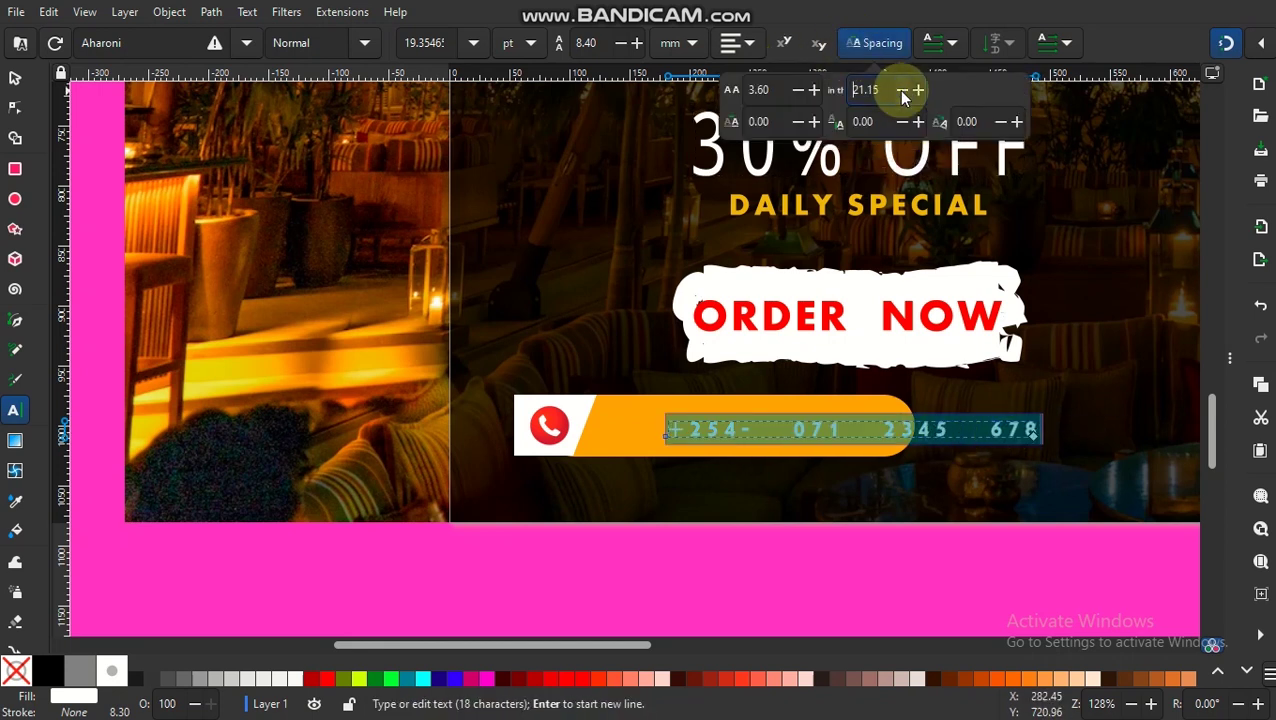
scroll(900, 92, up, 2)
scroll(900, 92, up, 2)
scroll(900, 92, up, 2)
text(0.15)
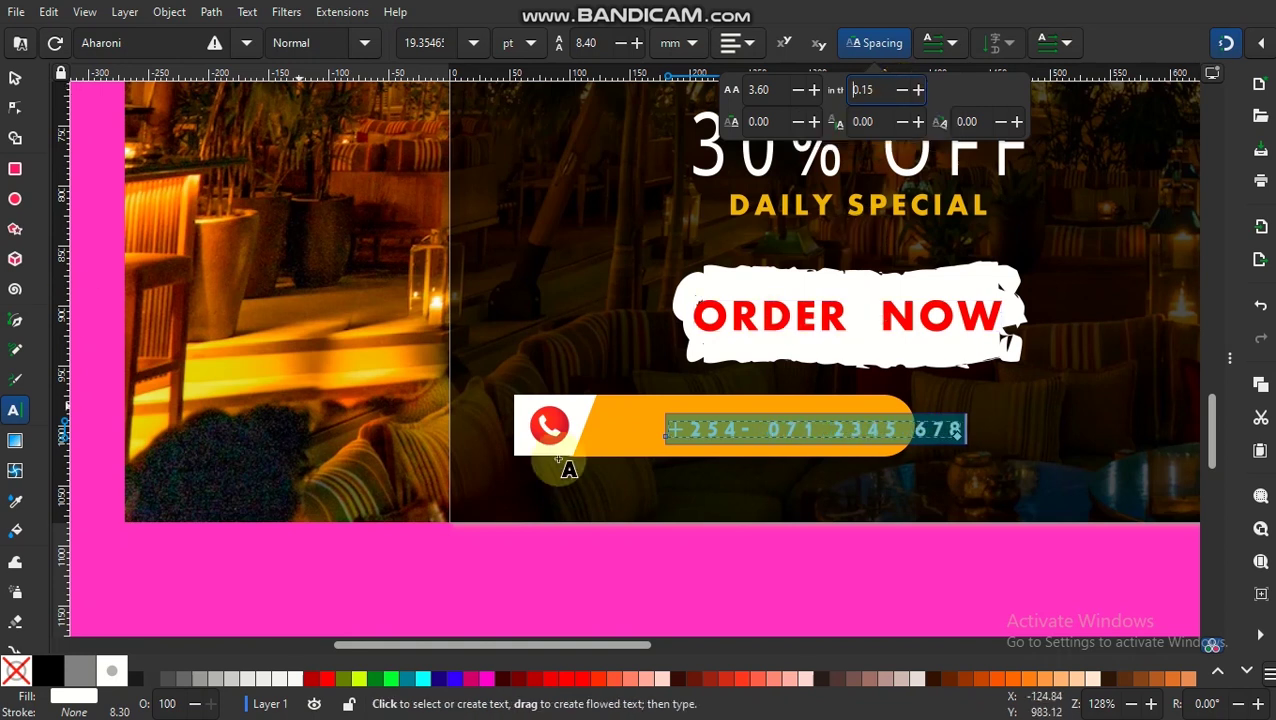
Delete the remaining gap in the number and shift it left inside the orange bar
click(828, 430)
key(BackSpace)
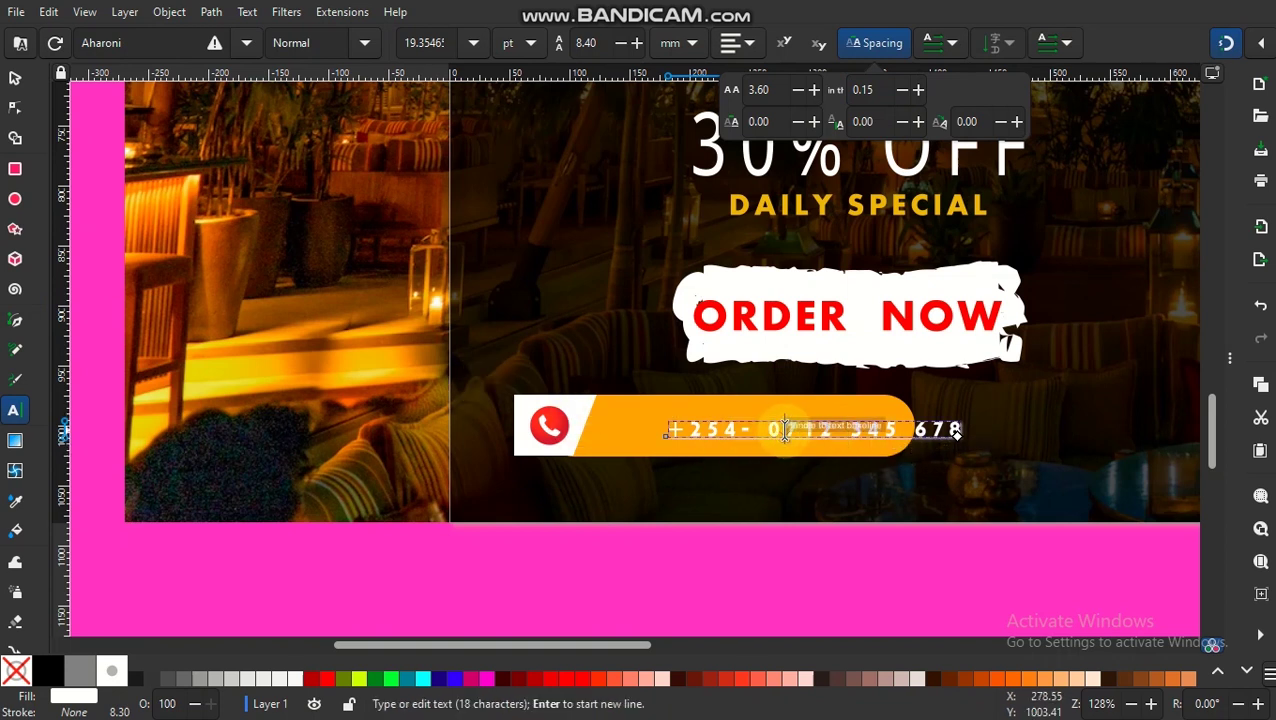
click(15, 78)
drag(788, 438, 718, 434)
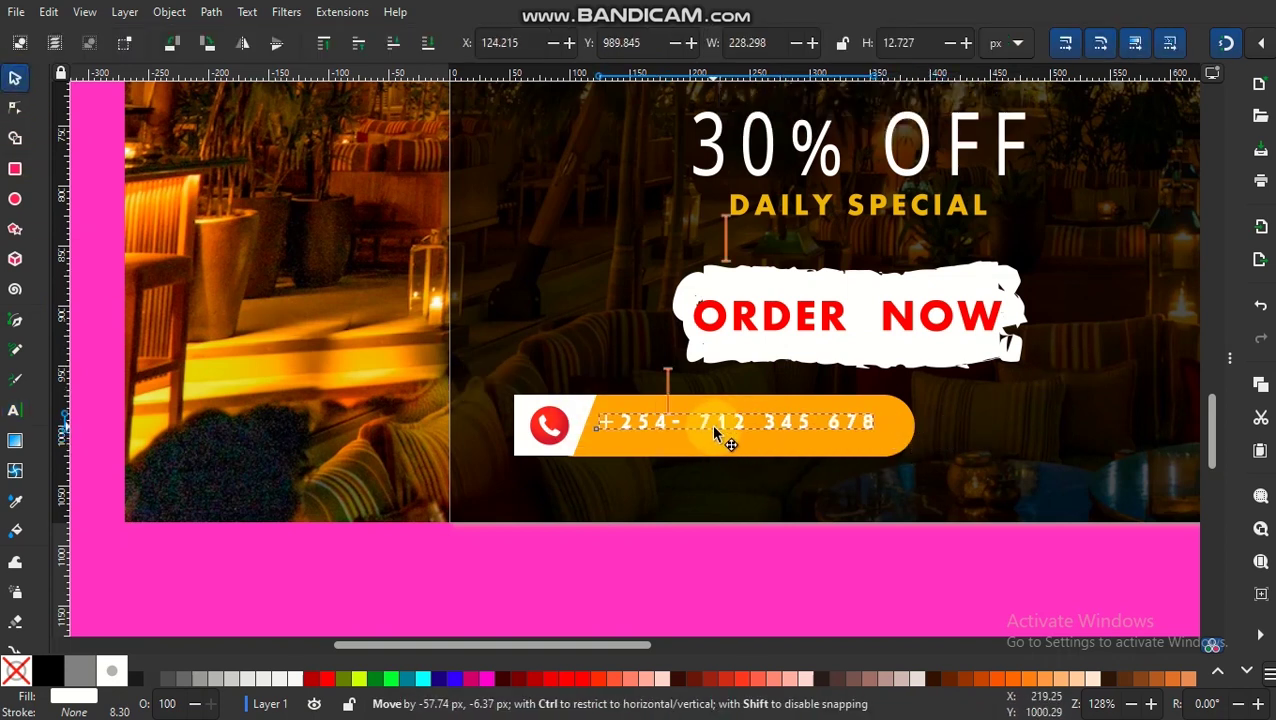
Select the red phone icon and try a black fill, then undo it
click(1003, 445)
click(794, 445)
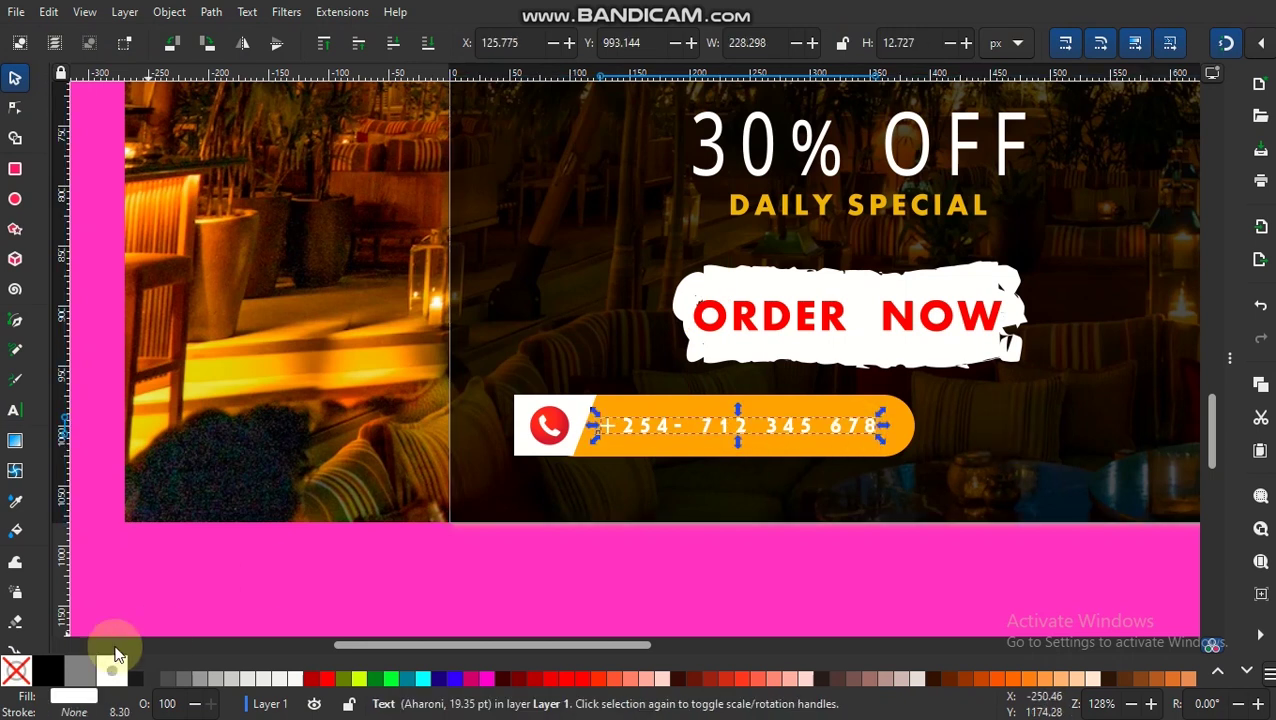
click(940, 447)
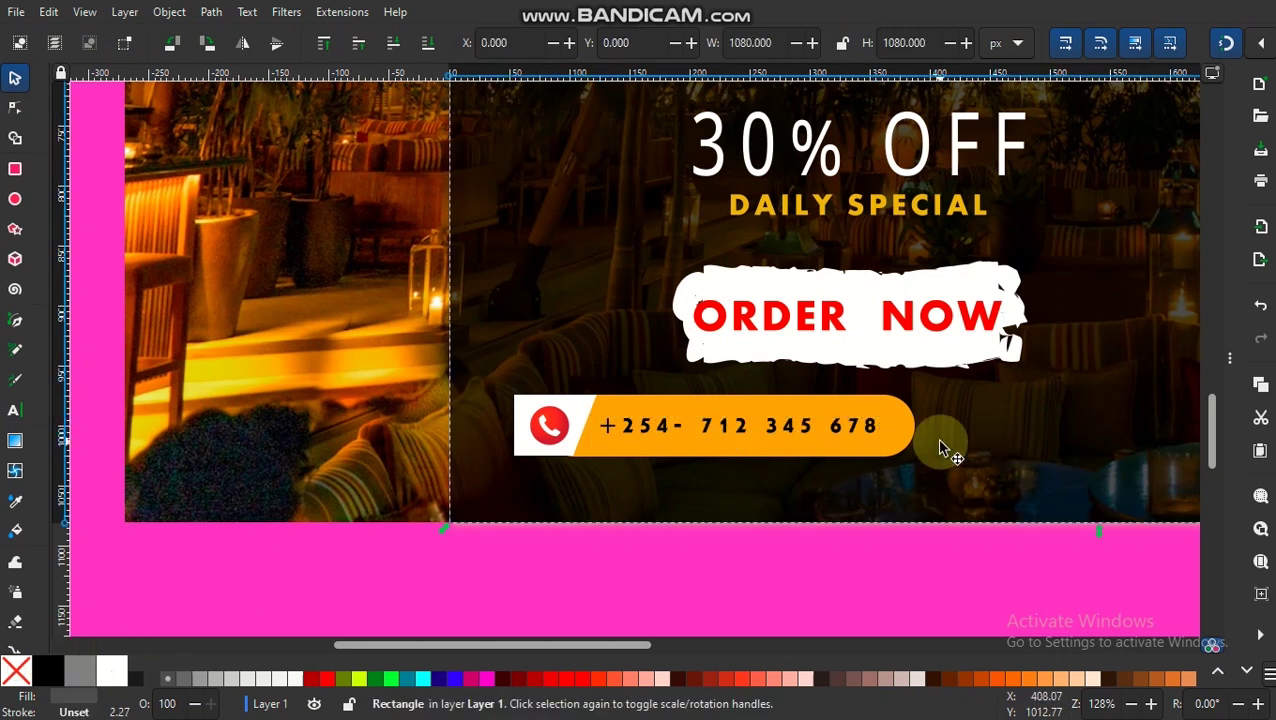
click(552, 427)
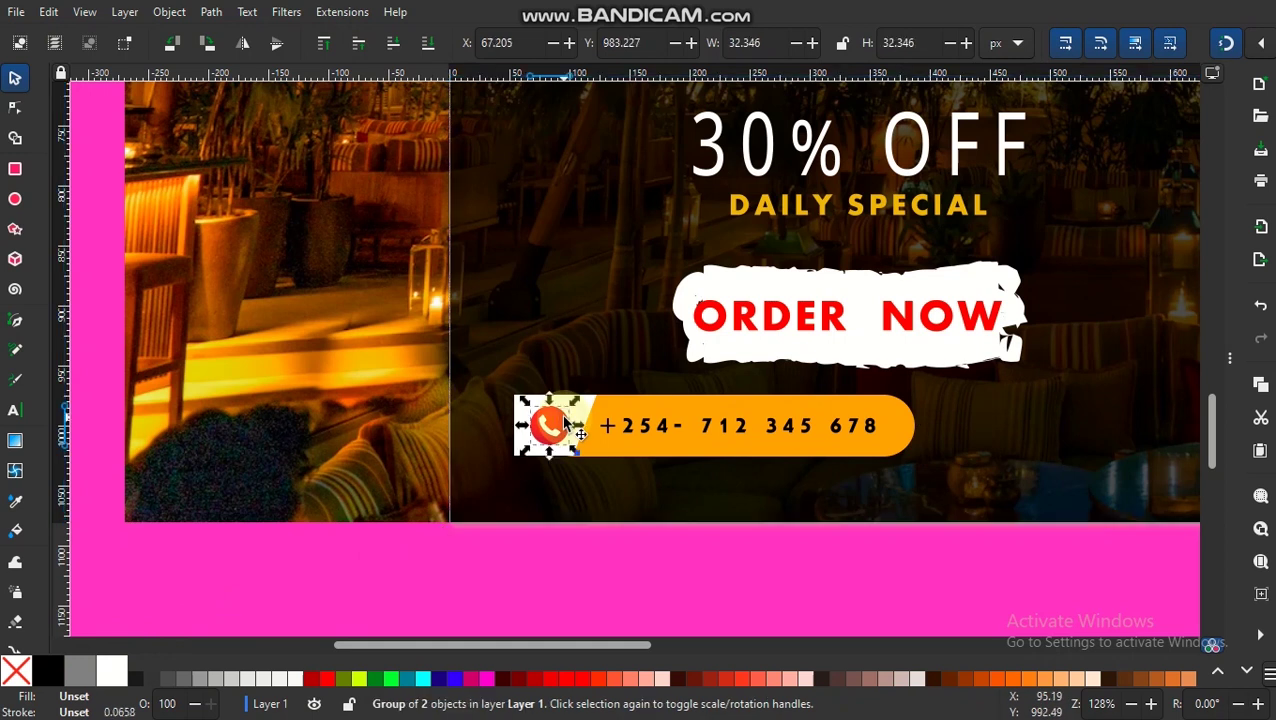
click(42, 674)
key(ctrl+z)
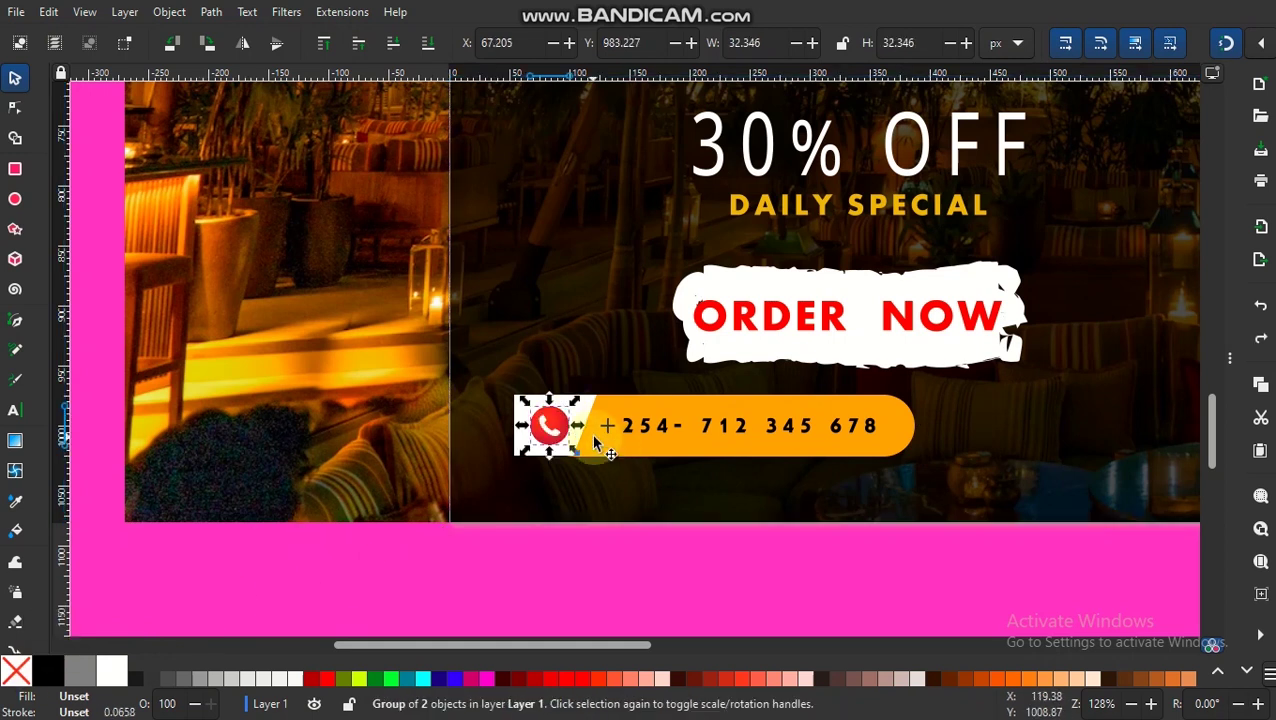
In Layers and Objects, expand group g104 and fill its circle2 black
click(169, 12)
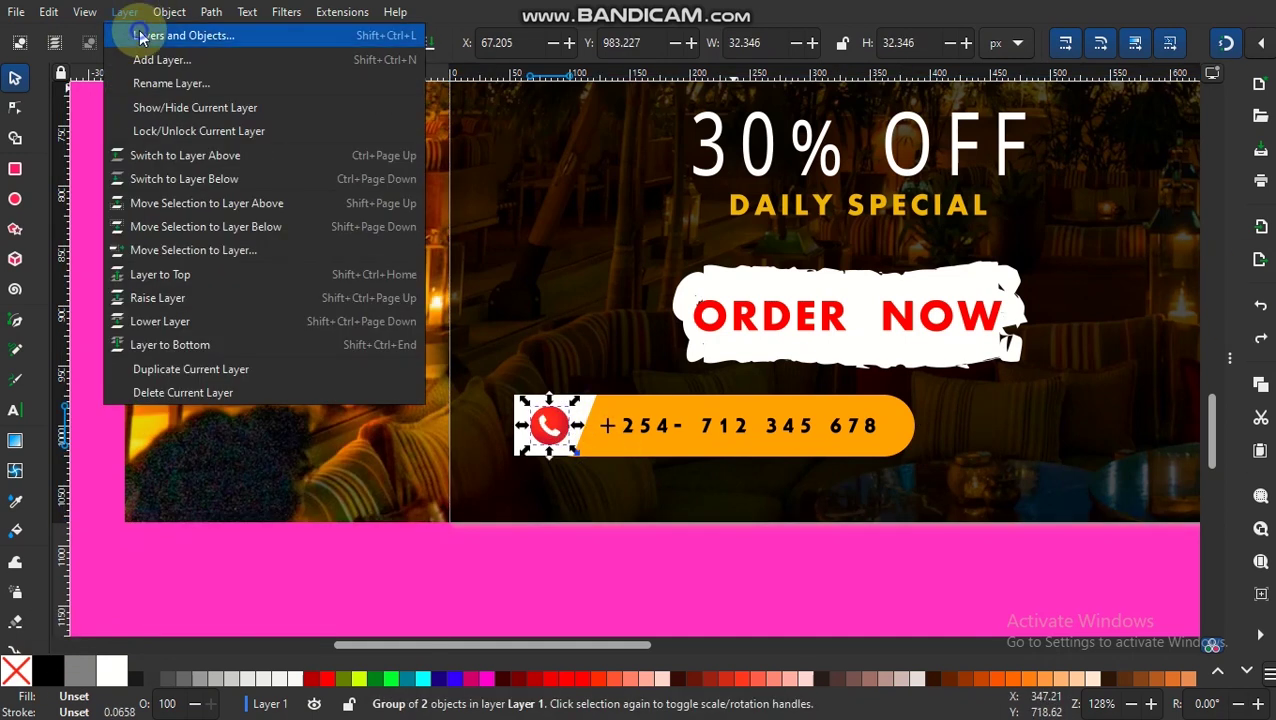
click(180, 33)
click(672, 196)
click(741, 219)
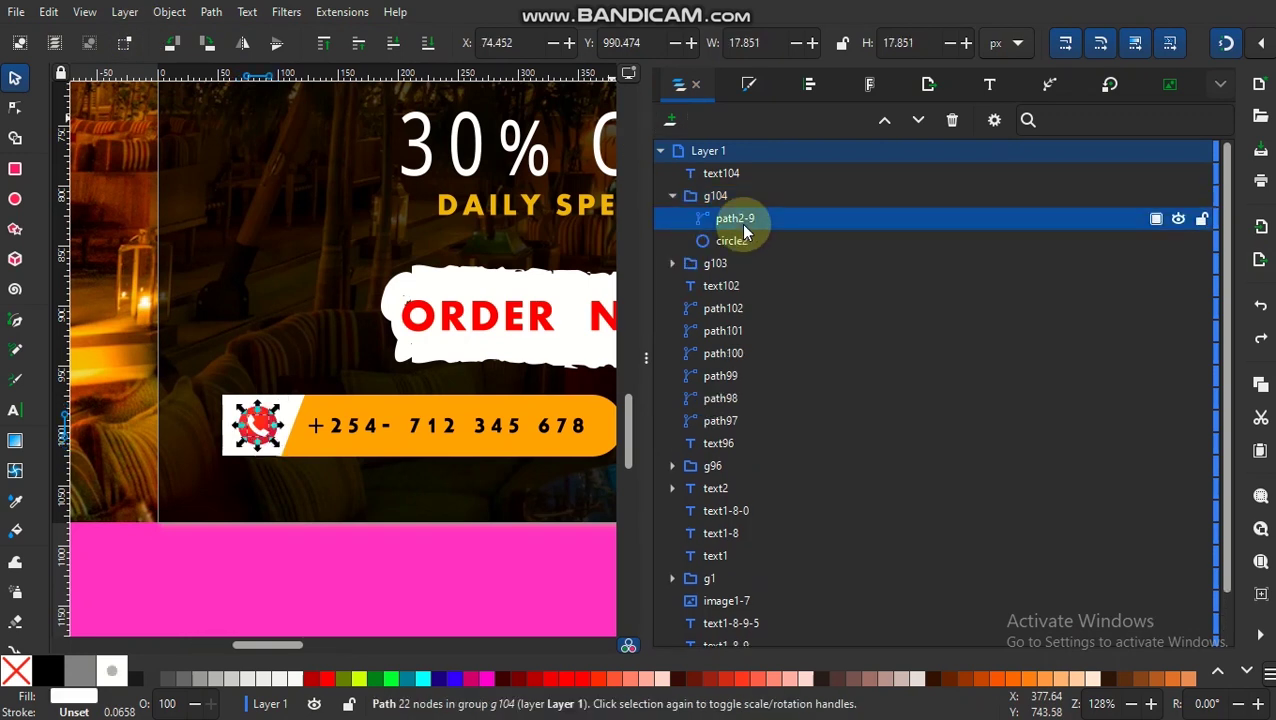
click(738, 242)
click(48, 670)
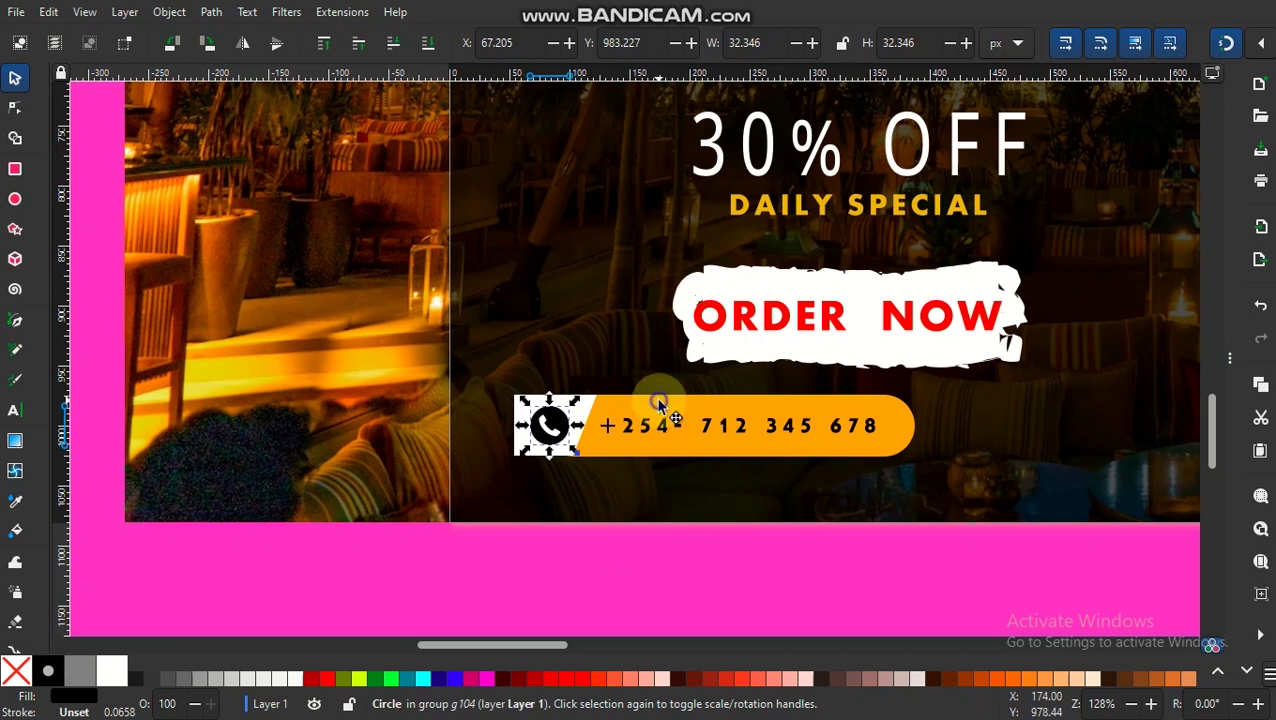
click(659, 404)
scroll(659, 404, down, 3)
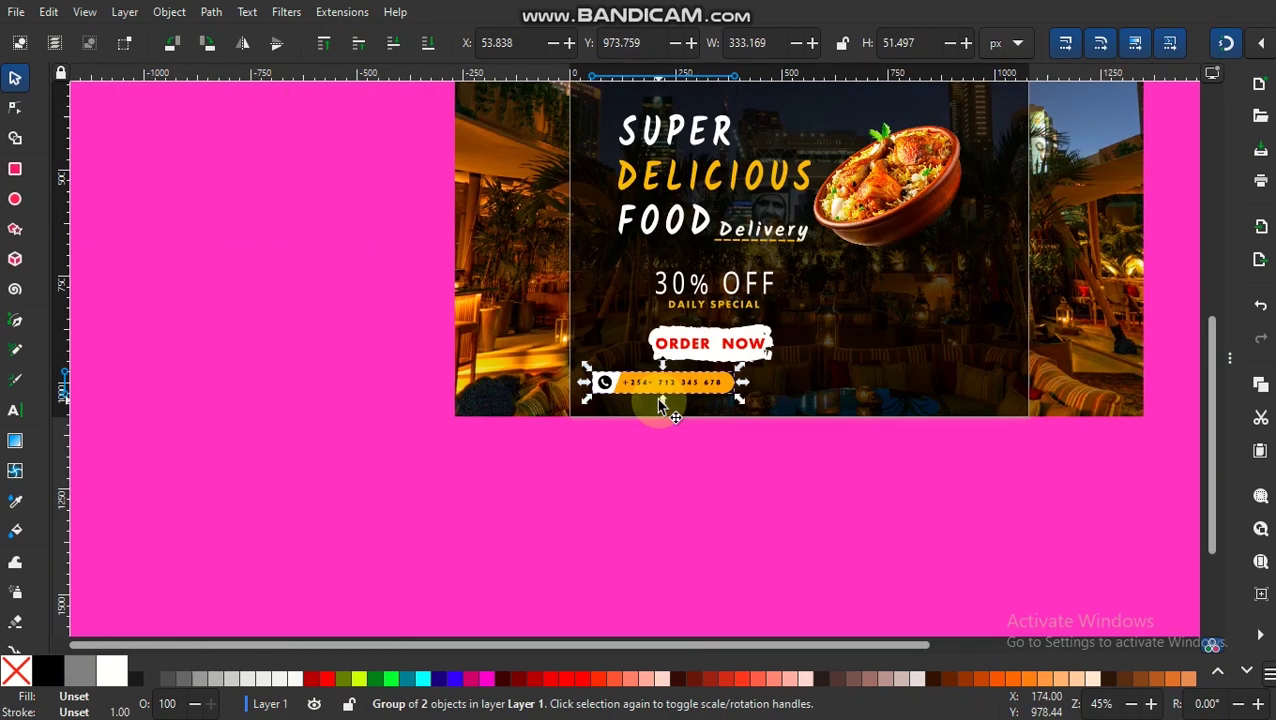
Duplicate the orange phone bar and align the copy to its right along the bottom
key(ctrl+d)
drag(657, 399, 829, 389)
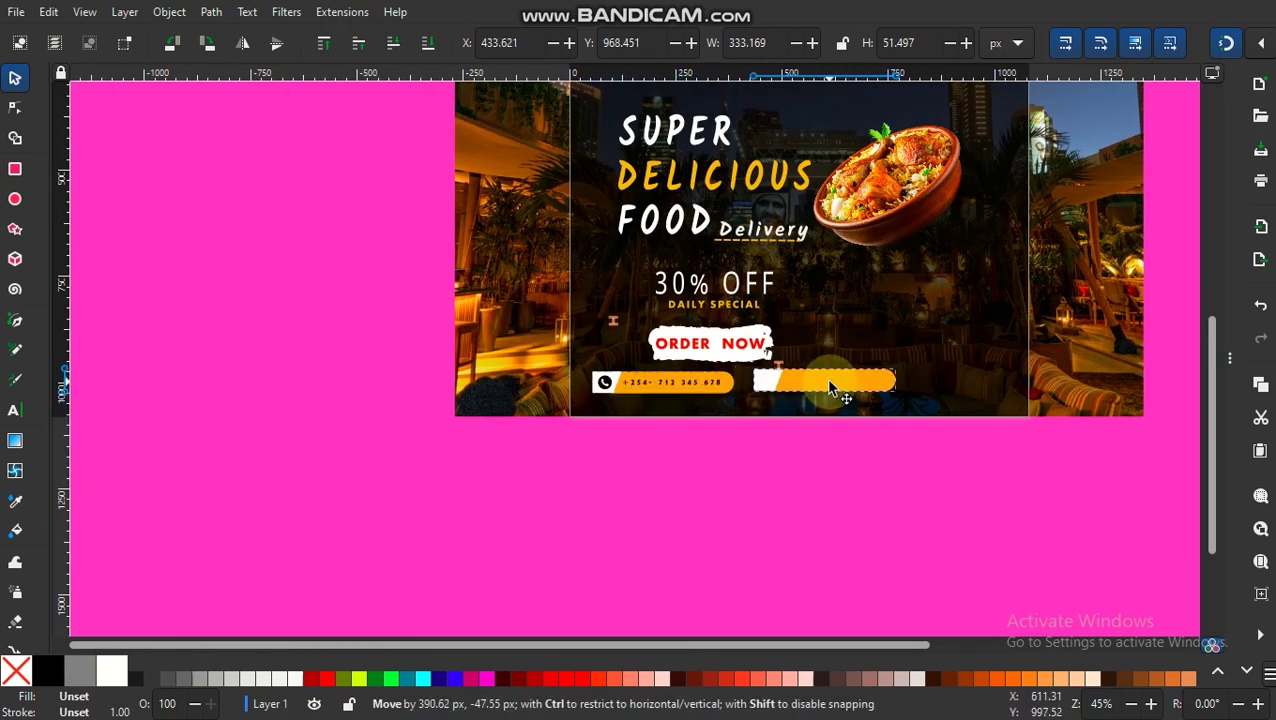
drag(829, 389, 831, 389)
scroll(831, 389, up, 1)
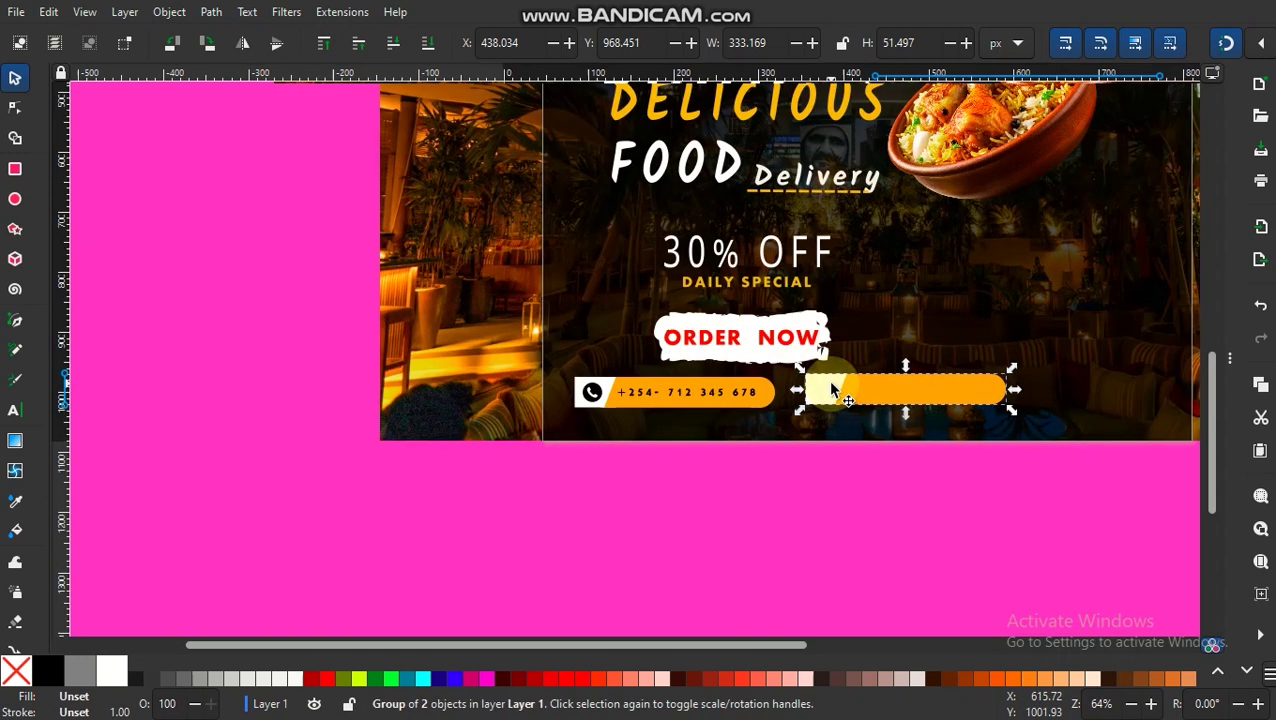
scroll(831, 388, up, 1)
drag(660, 639, 760, 645)
drag(763, 422, 754, 405)
click(769, 427)
click(754, 398)
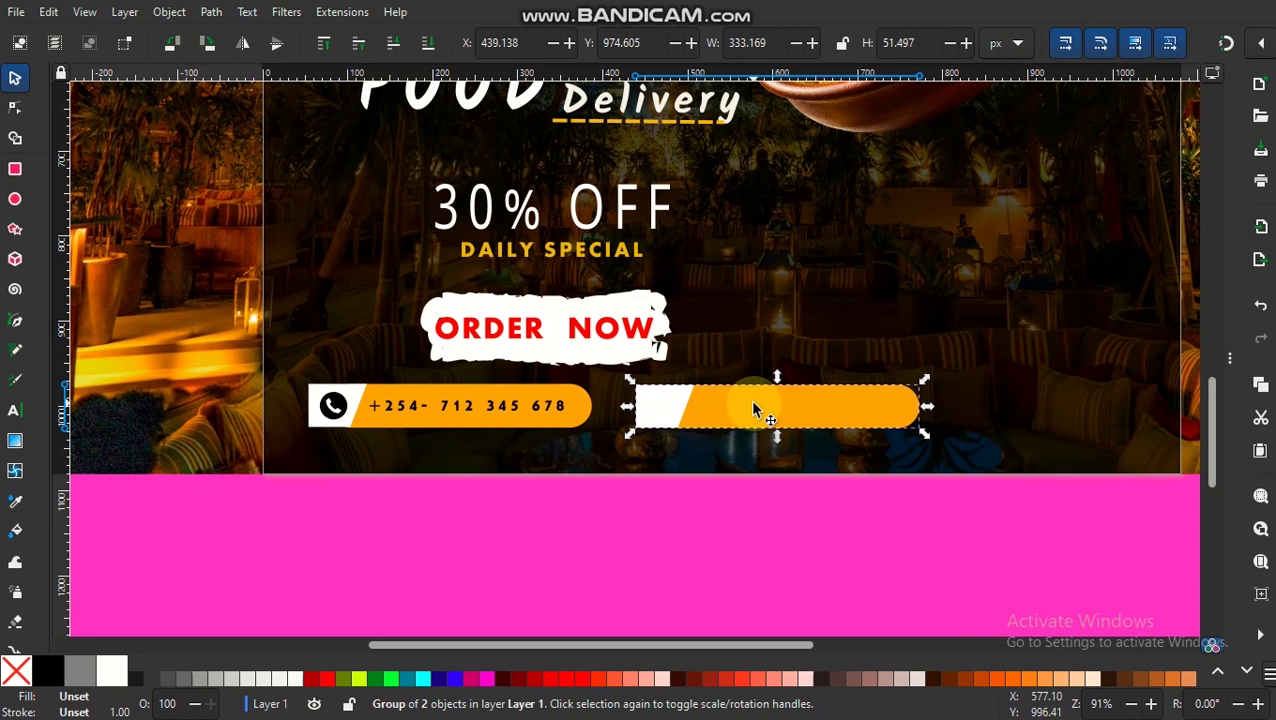
ctrl+scroll(577, 252, down, 2)
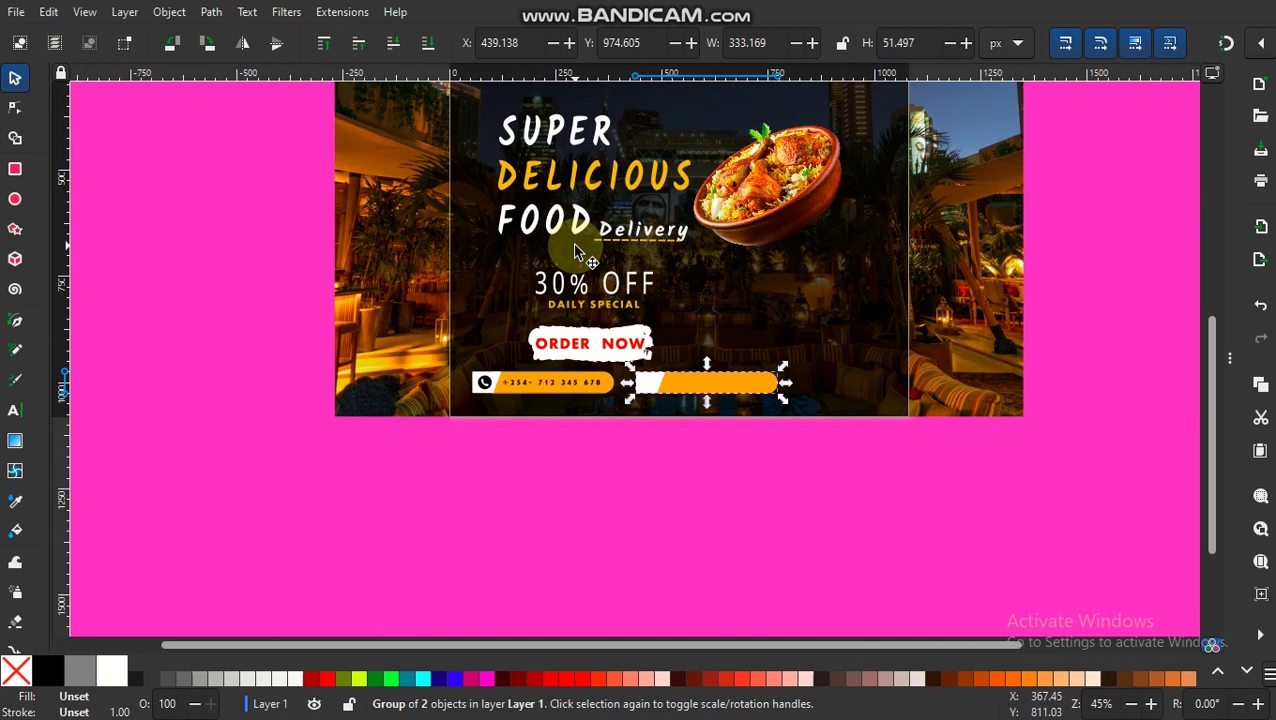
drag(1219, 347, 1218, 315)
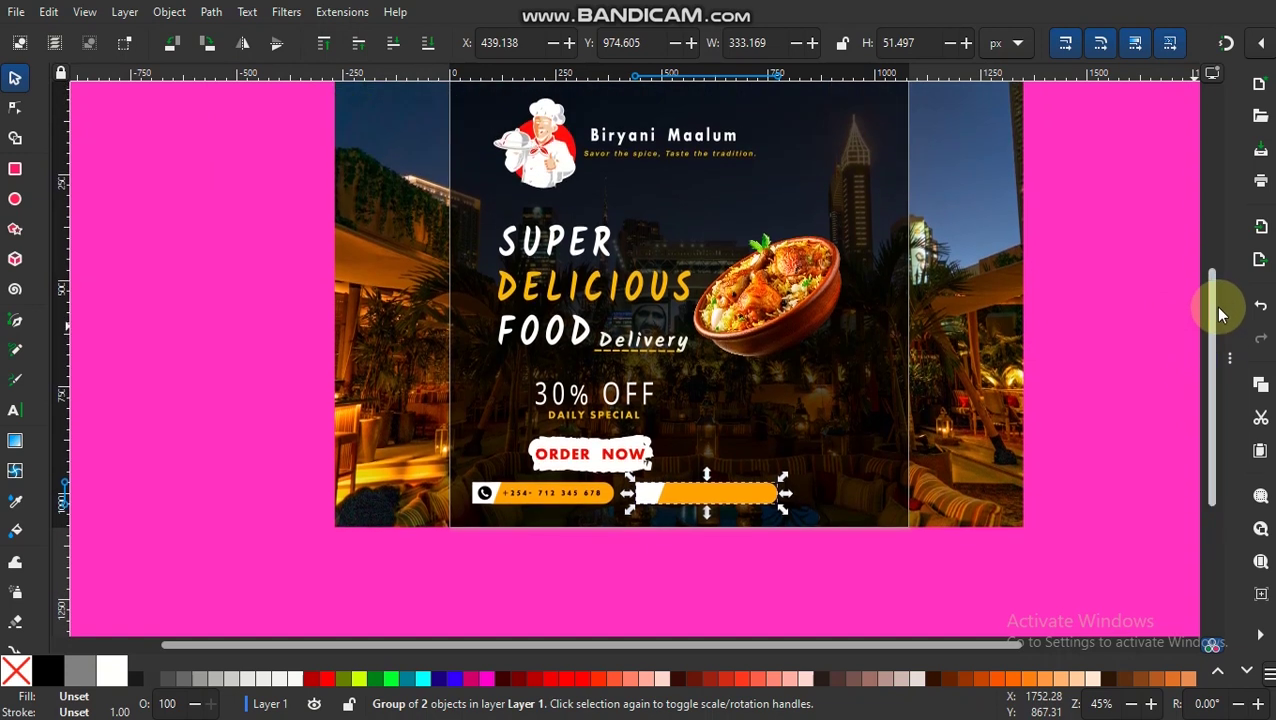
click(540, 175)
key(plus)
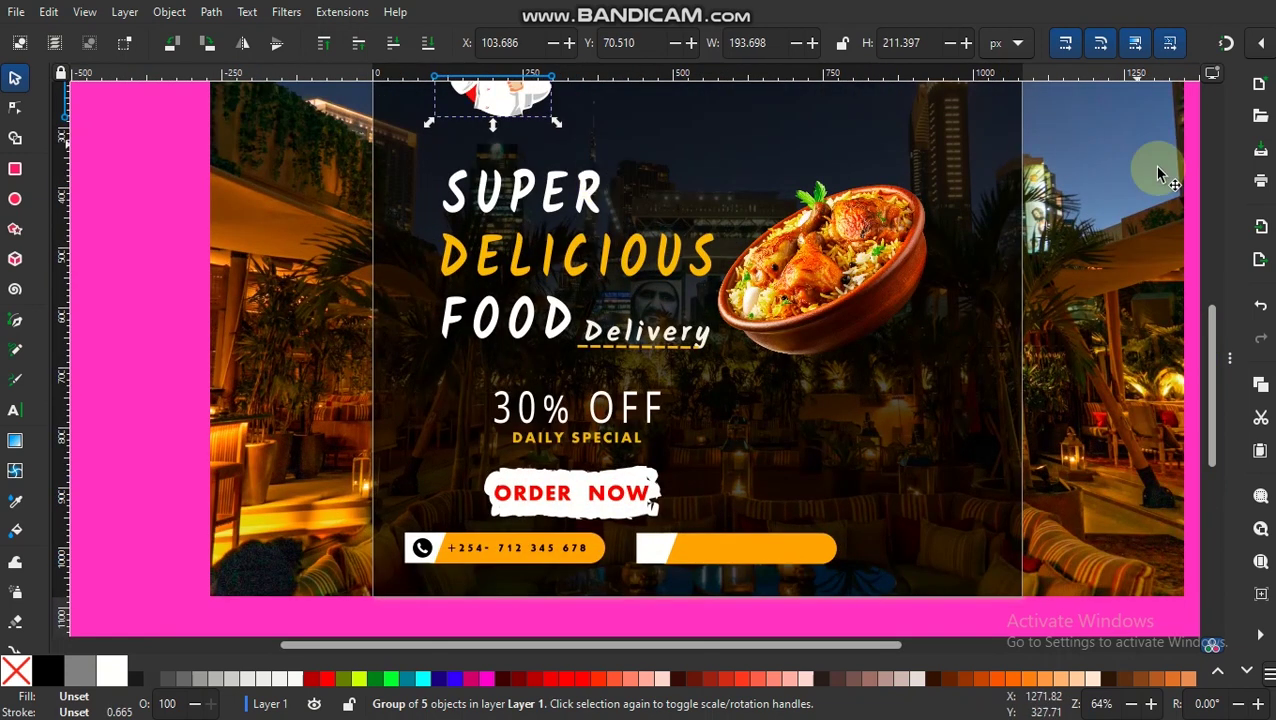
drag(1207, 310, 1204, 273)
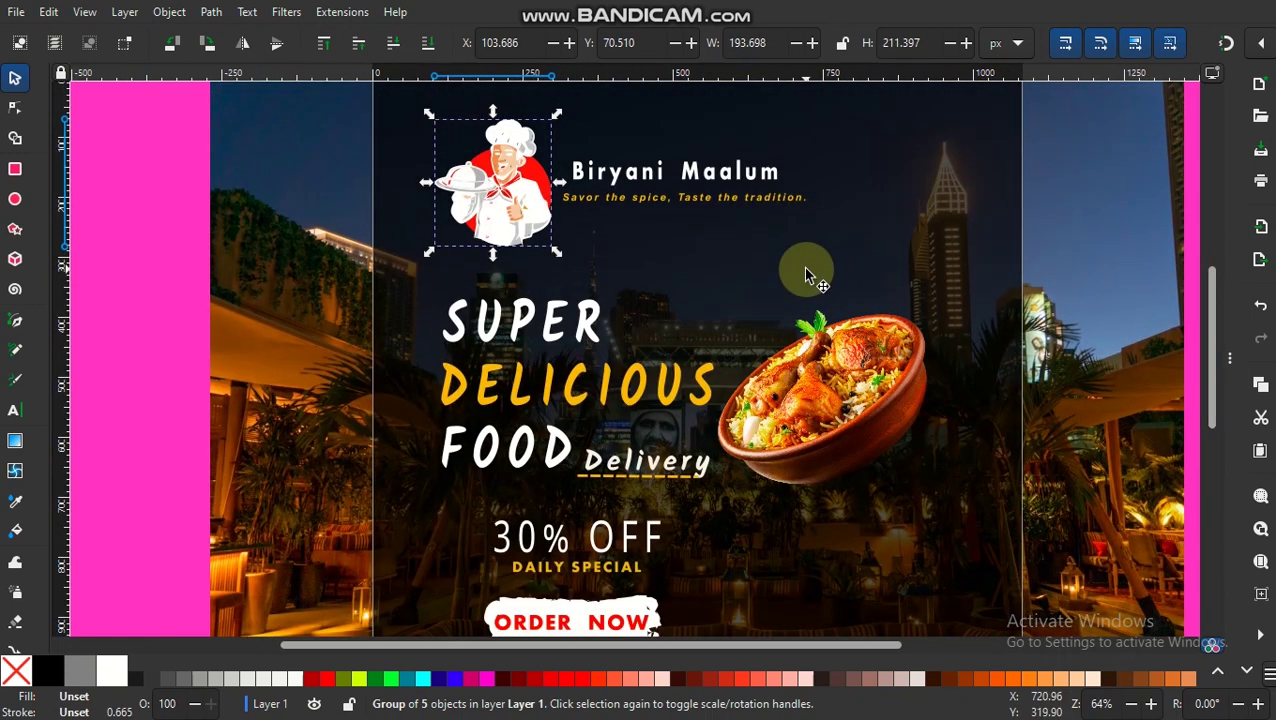
key(plus)
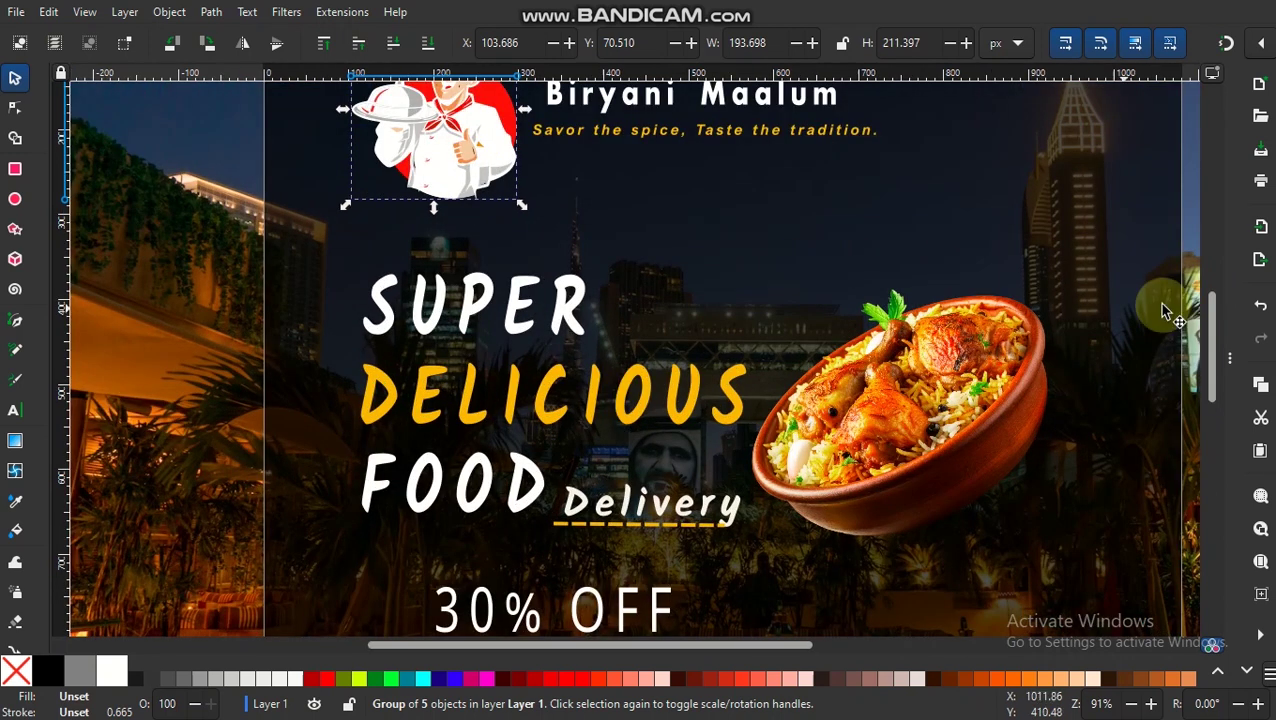
drag(1210, 322, 1209, 282)
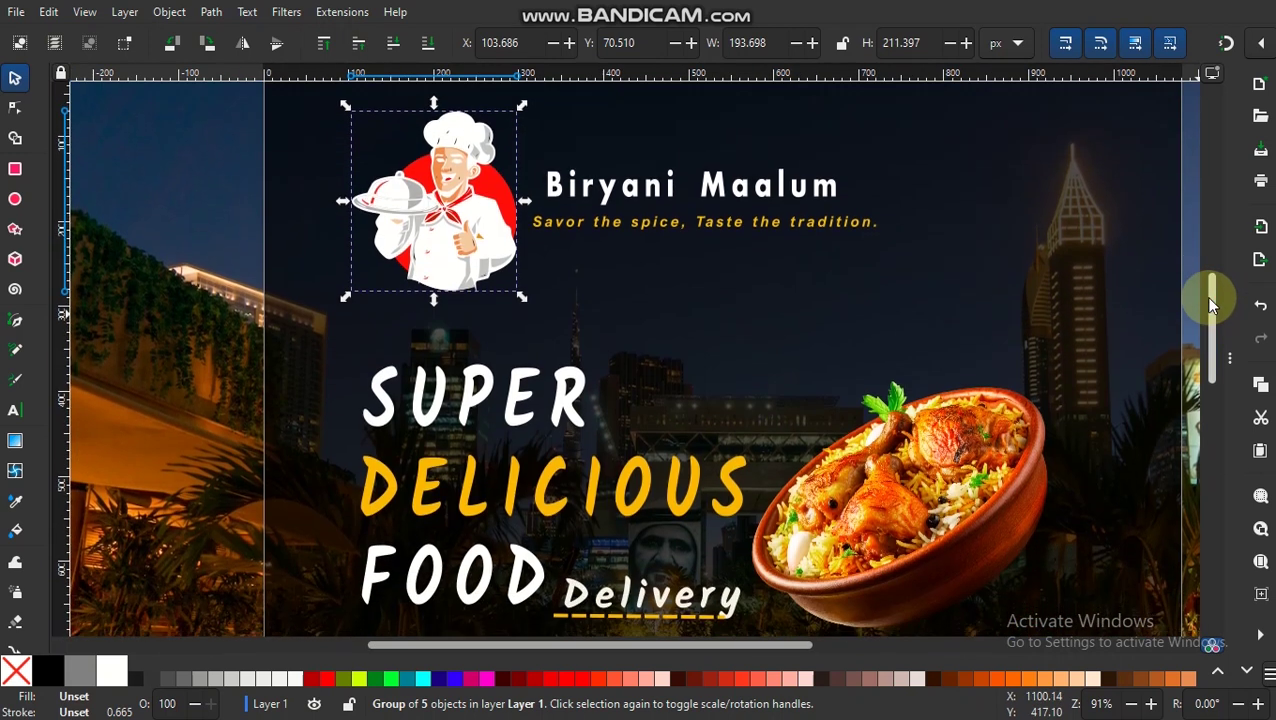
click(1230, 355)
click(673, 523)
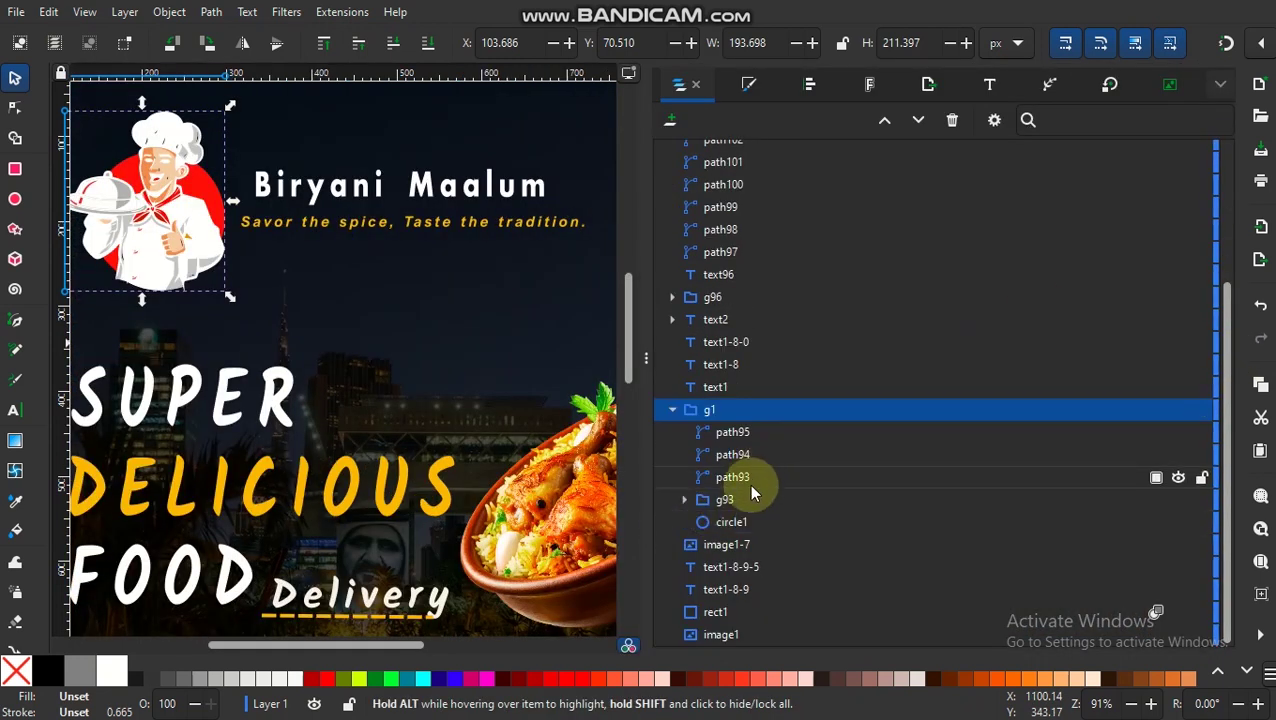
click(646, 357)
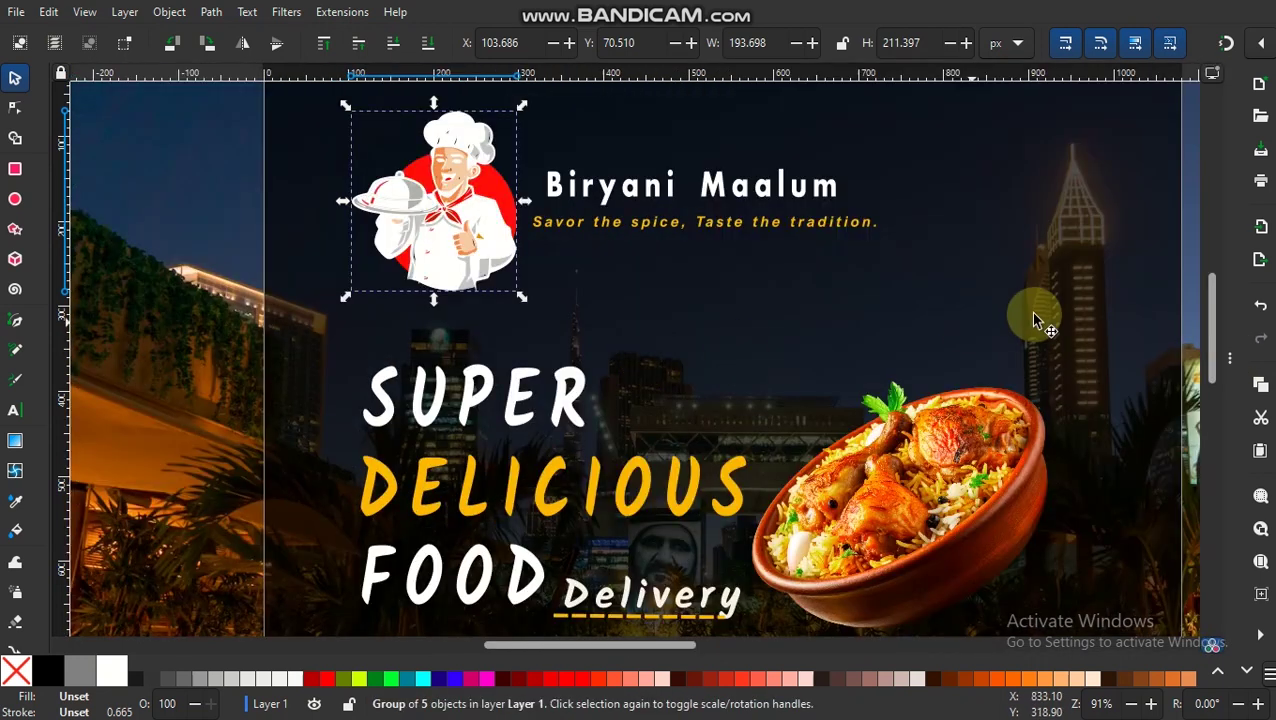
ctrl+scroll(1035, 318, down, 2)
ctrl+scroll(1108, 294, up, 1)
drag(1209, 287, 1205, 352)
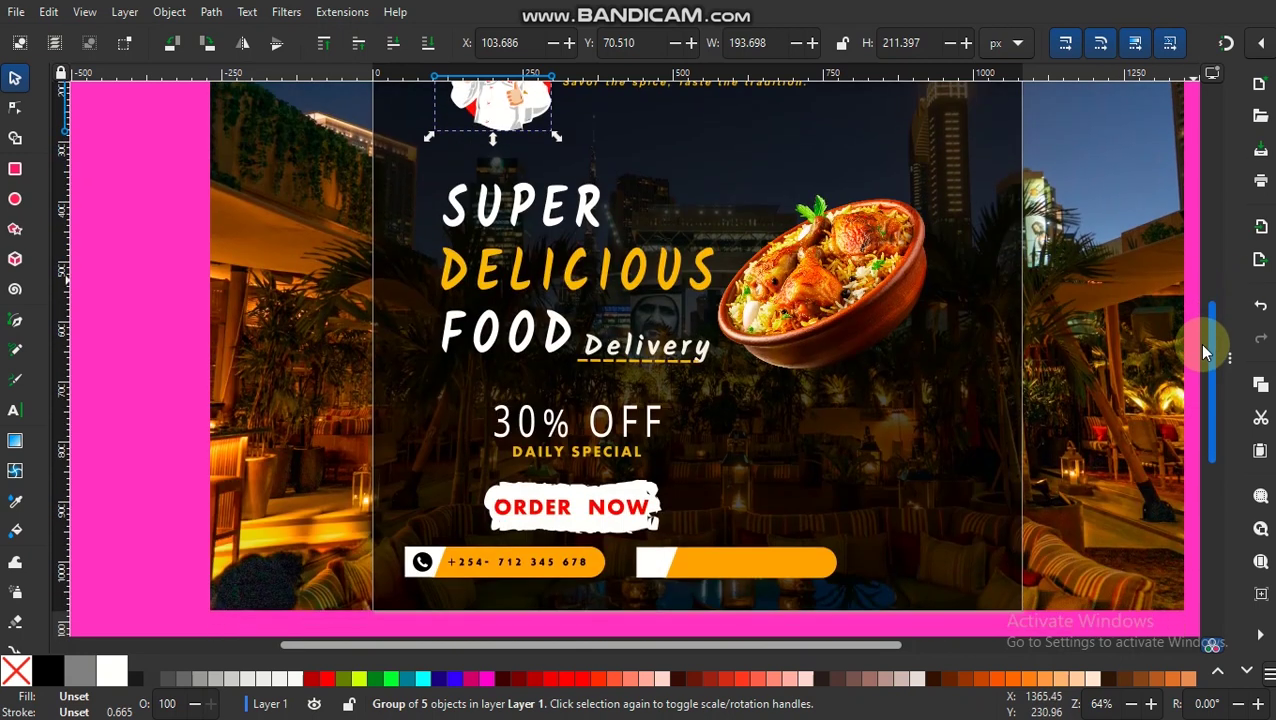
click(16, 12)
Pick the 'web icon' file for import, then select the SUPER, DELICIOUS, FOOD, Delivery and 30% OFF texts
click(50, 247)
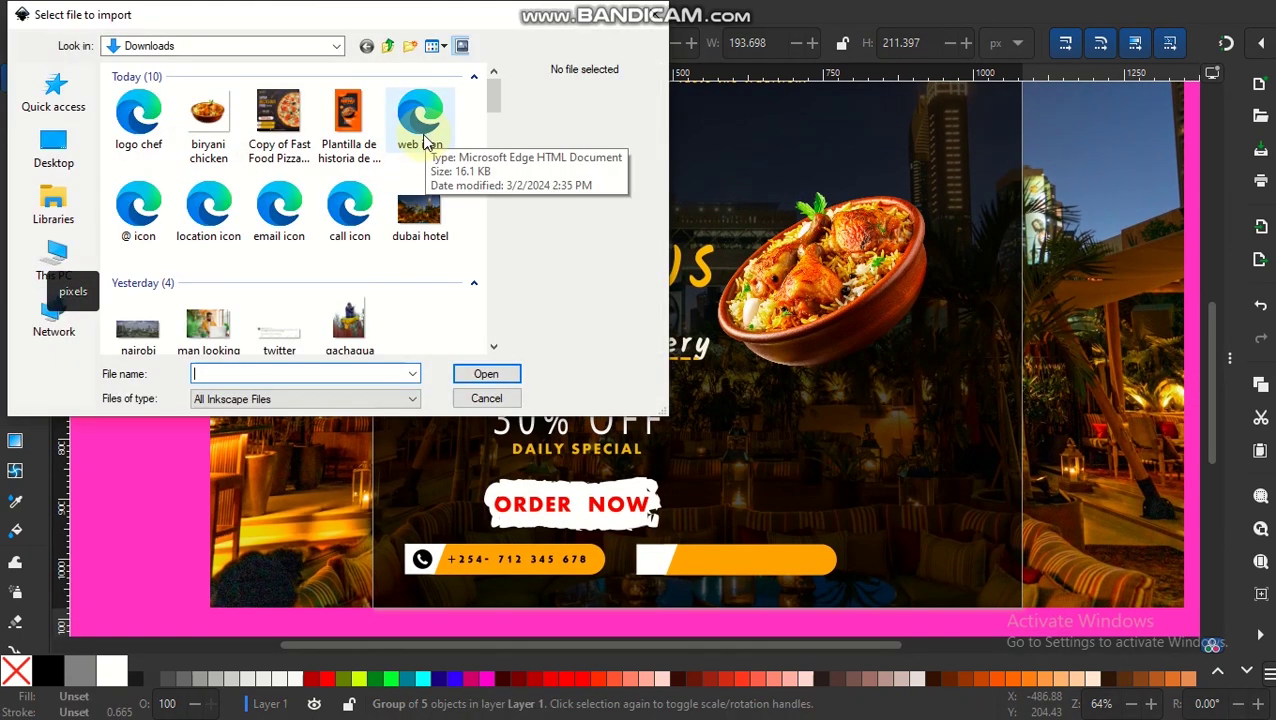
click(425, 140)
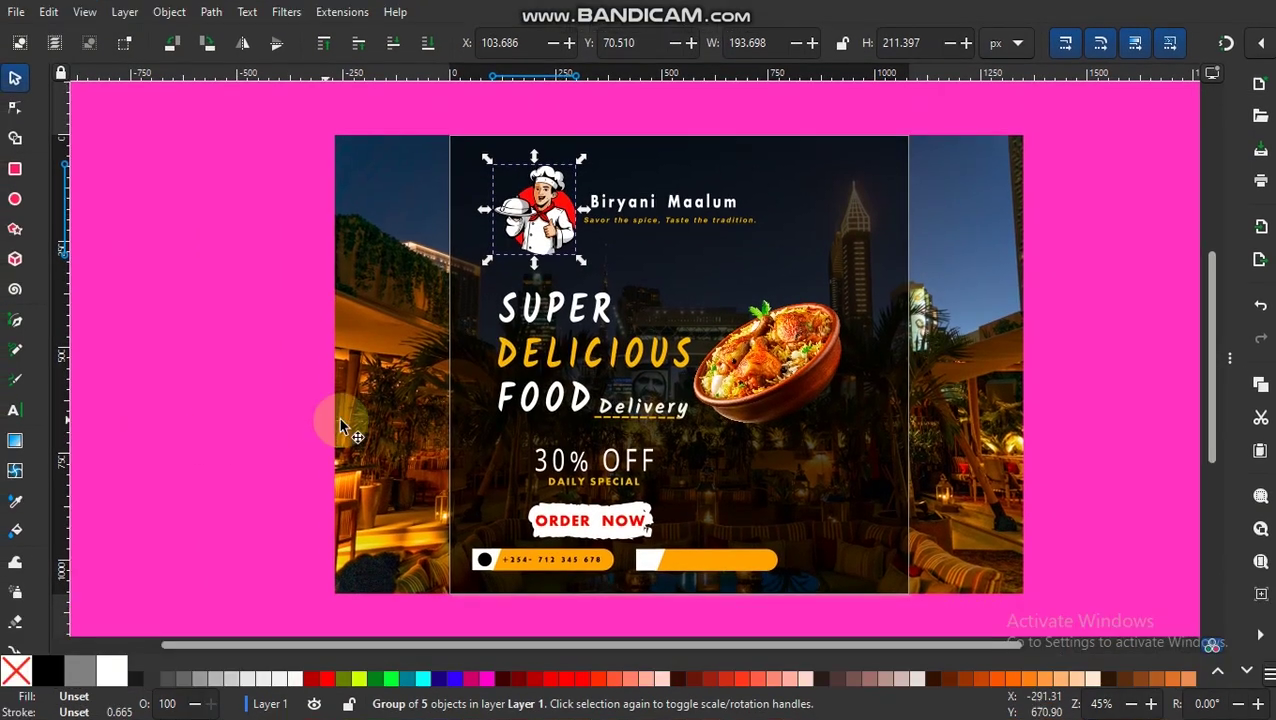
click(530, 310)
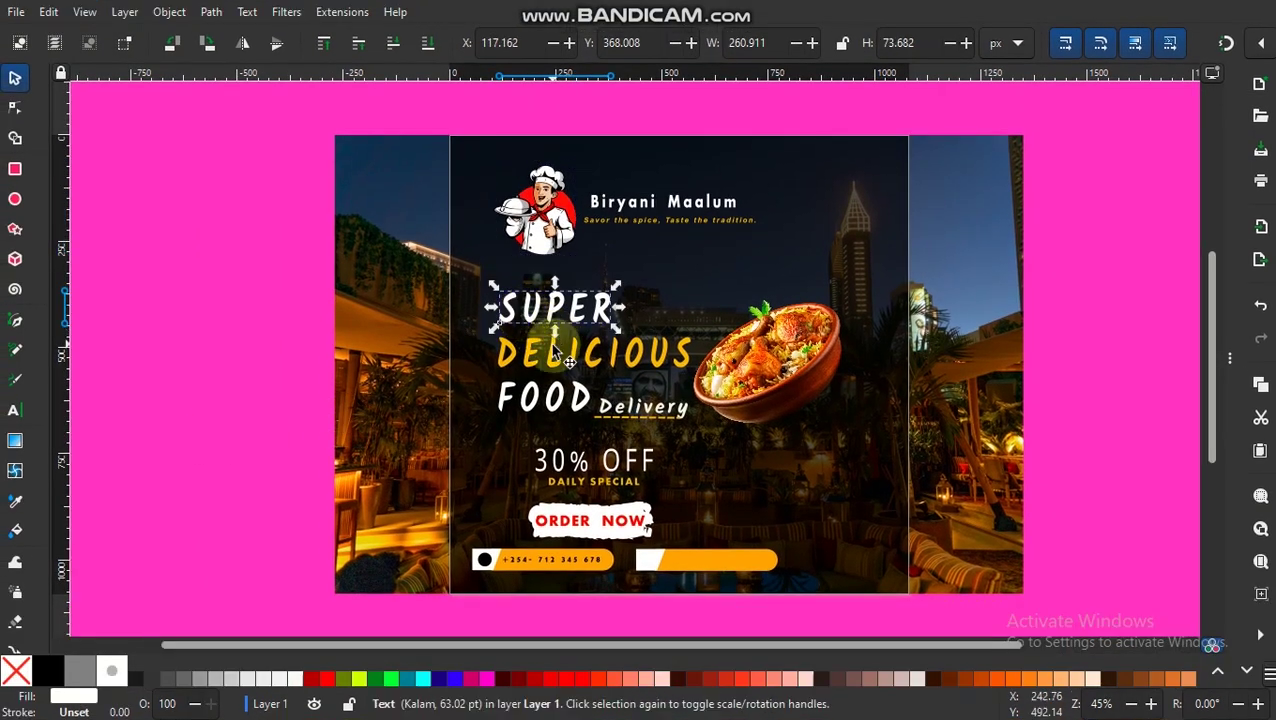
shift+click(565, 358)
shift+click(545, 397)
shift+click(620, 405)
shift+click(575, 462)
Add DAILY SPECIAL and the ORDER NOW objects to the selection and move the block up
shift+click(625, 485)
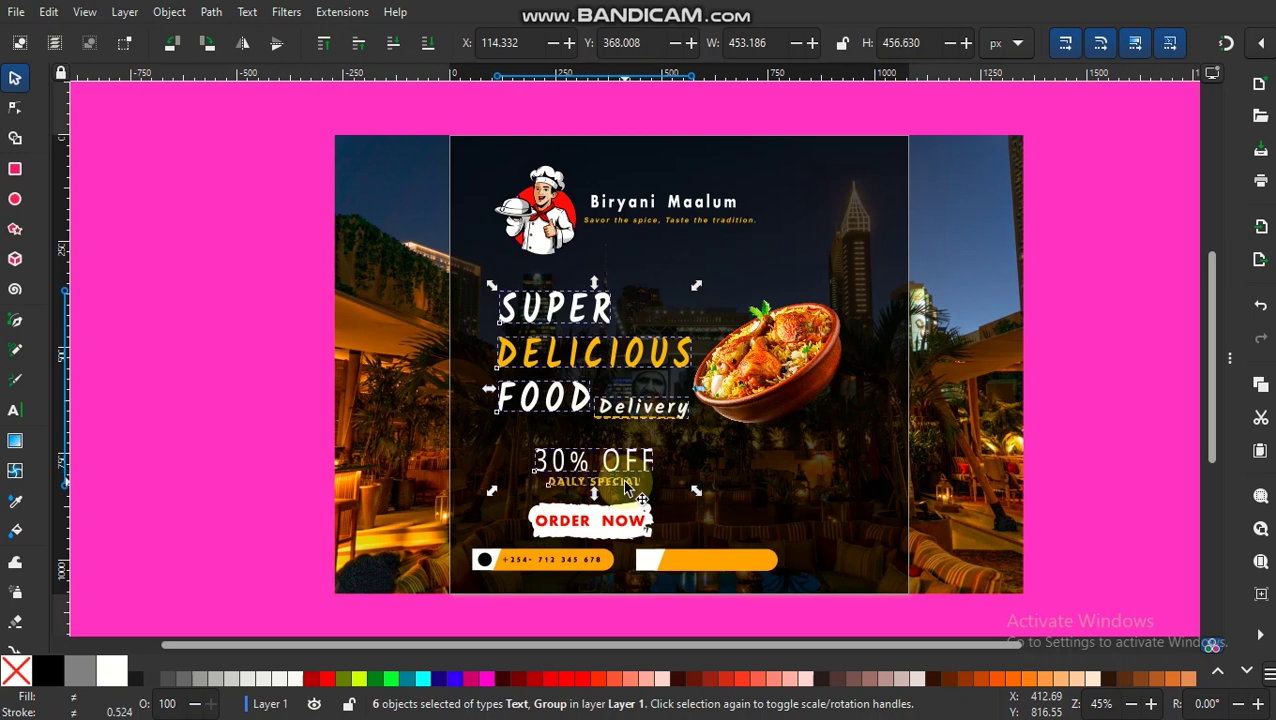
shift+click(612, 520)
shift+click(540, 525)
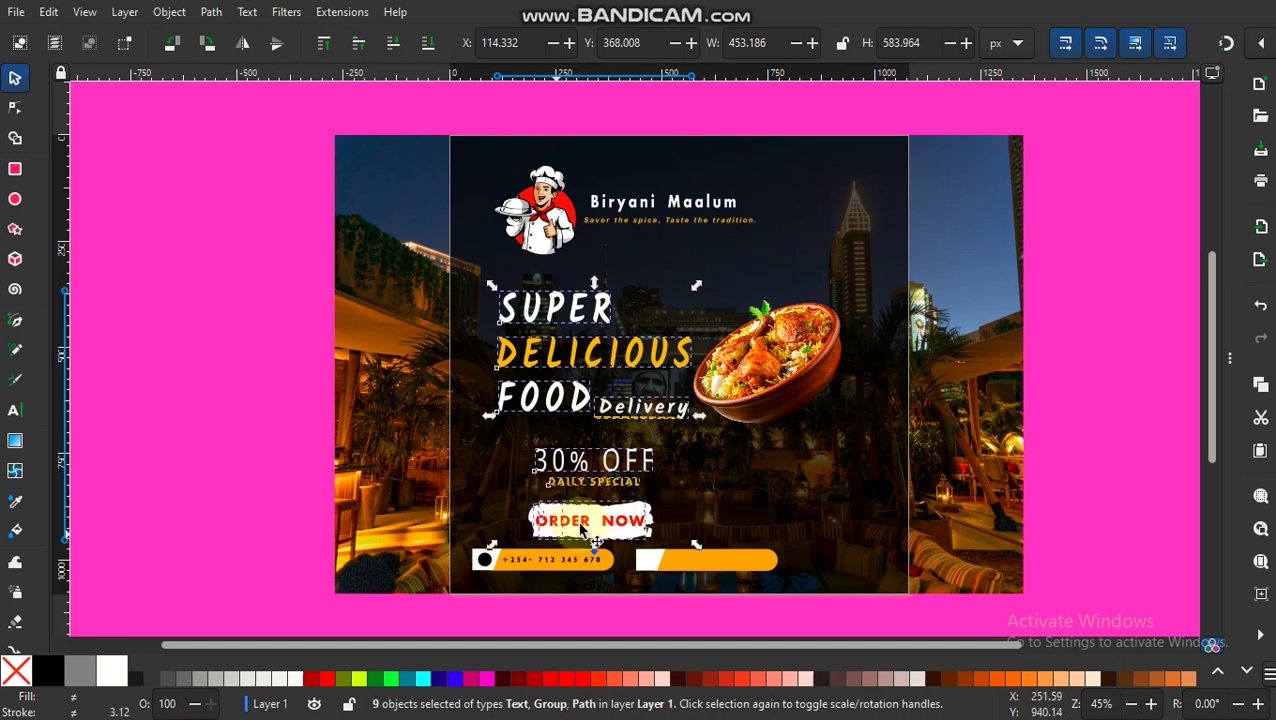
shift+click(655, 535)
drag(507, 483, 670, 548)
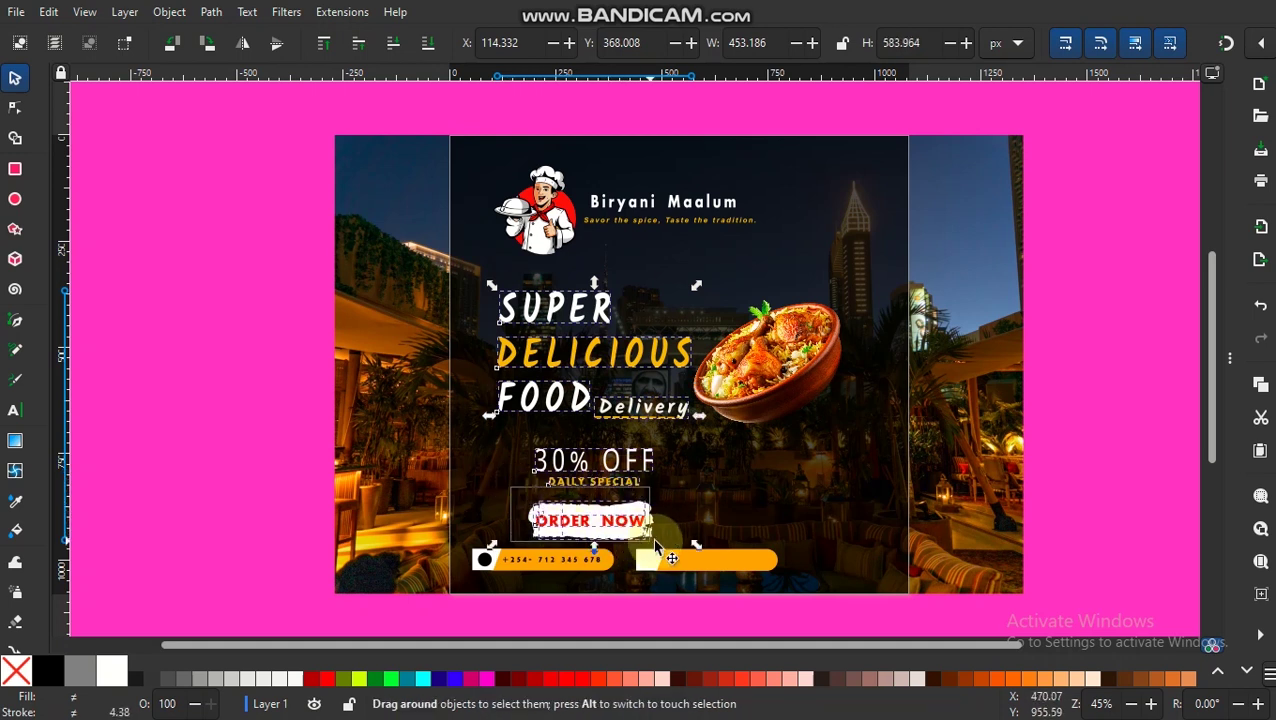
drag(631, 421, 628, 389)
Zoom in on the contact bars, cancelling an accidental background move
click(485, 560)
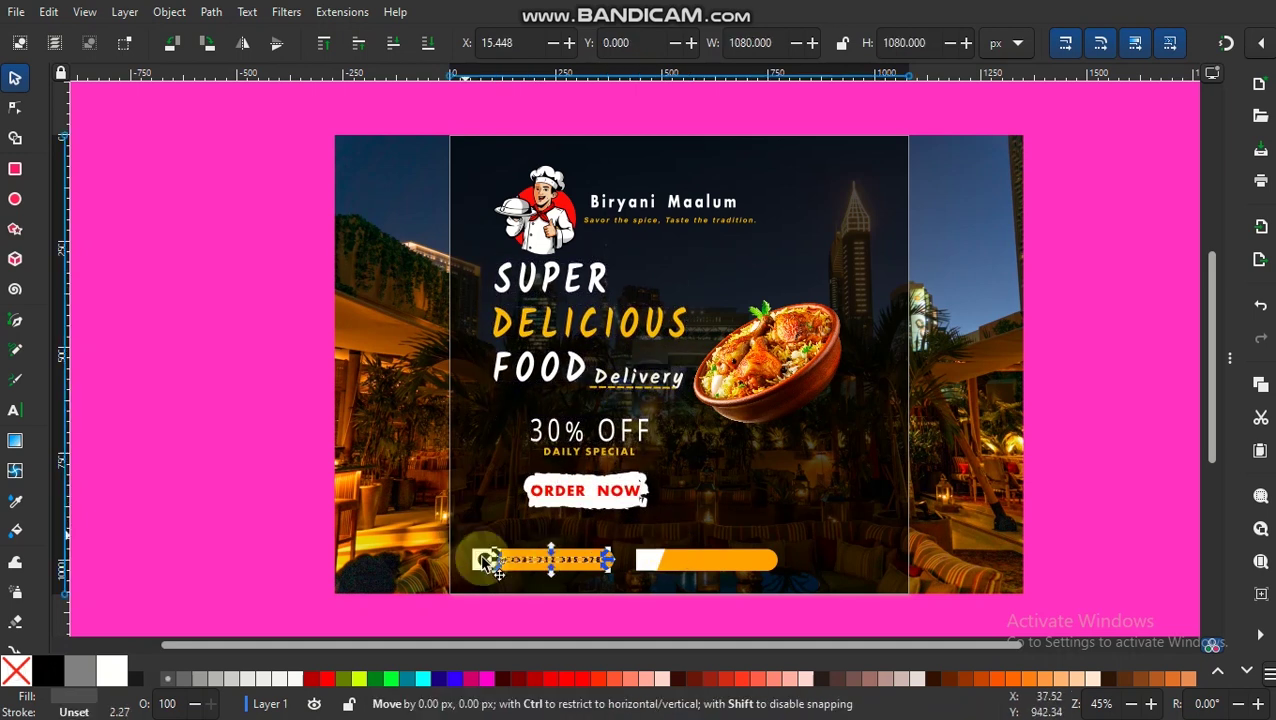
key(plus)
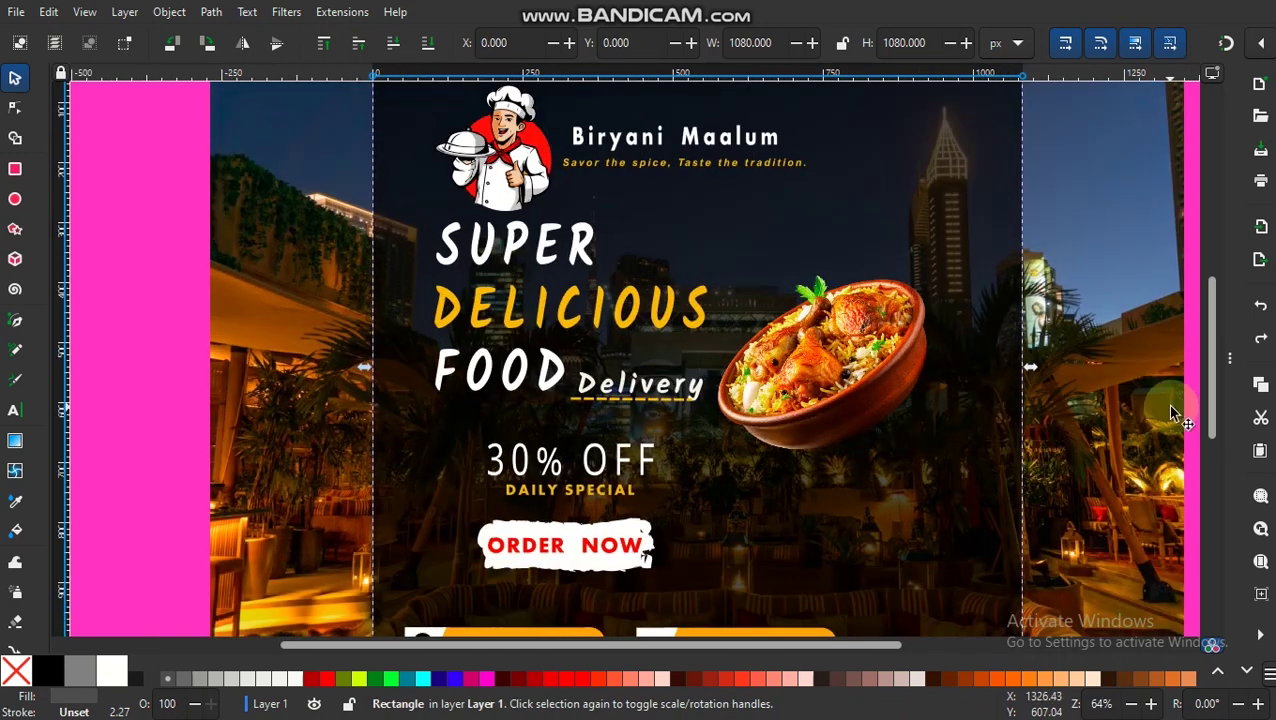
drag(1218, 408, 1210, 437)
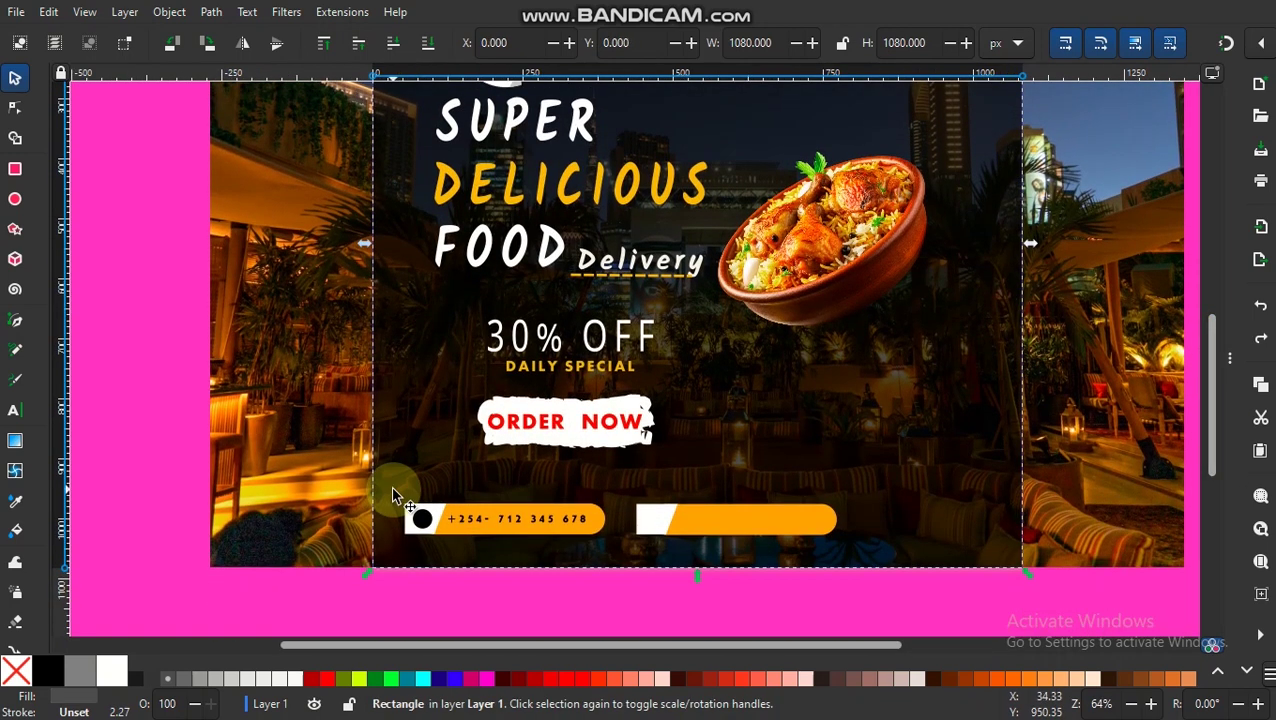
drag(391, 485, 420, 512)
key(ctrl+z)
drag(585, 537, 566, 520)
key(Escape)
Move the phone-number bar up and place the second orange bar directly beneath it
click(558, 518)
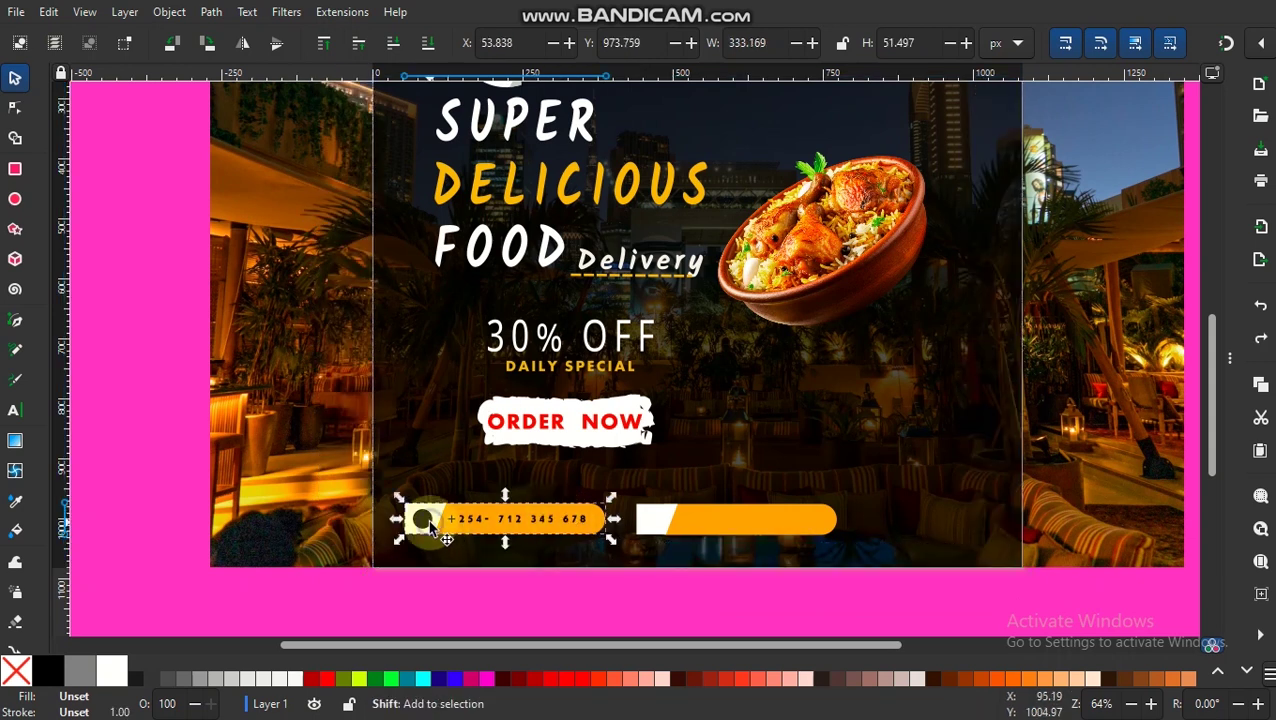
shift+click(478, 527)
drag(478, 530, 472, 490)
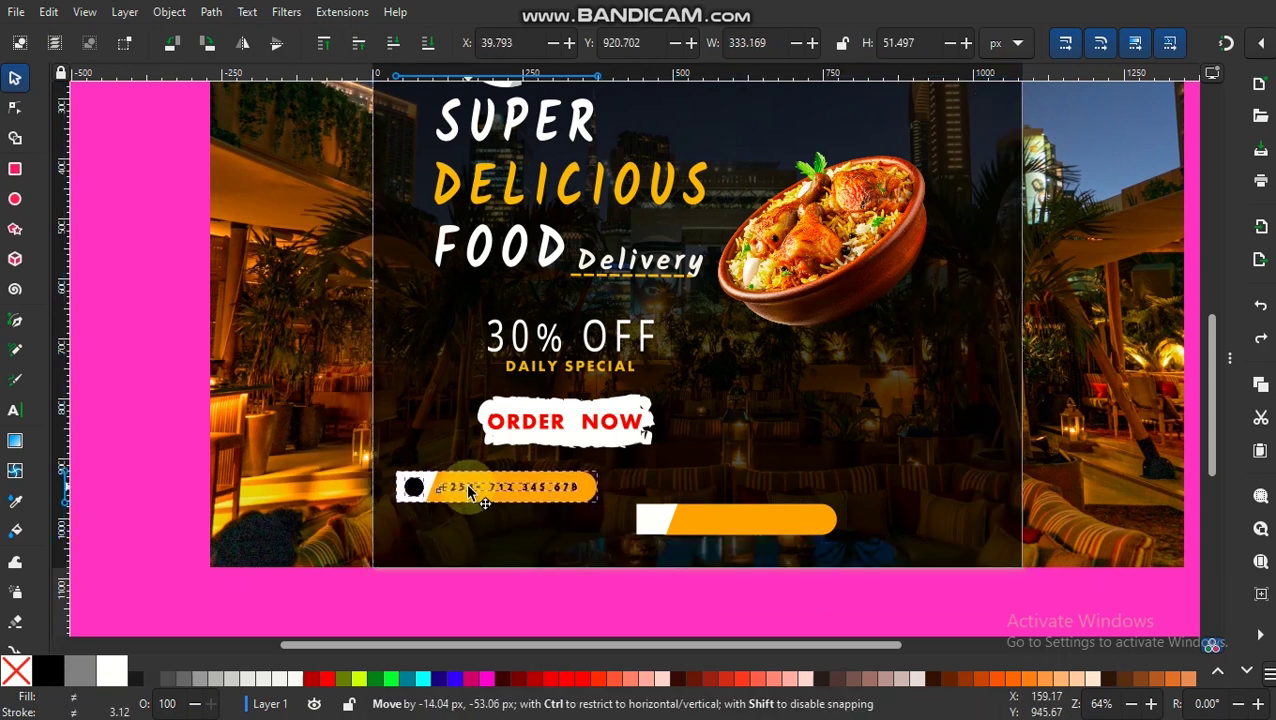
click(648, 532)
drag(648, 535, 413, 510)
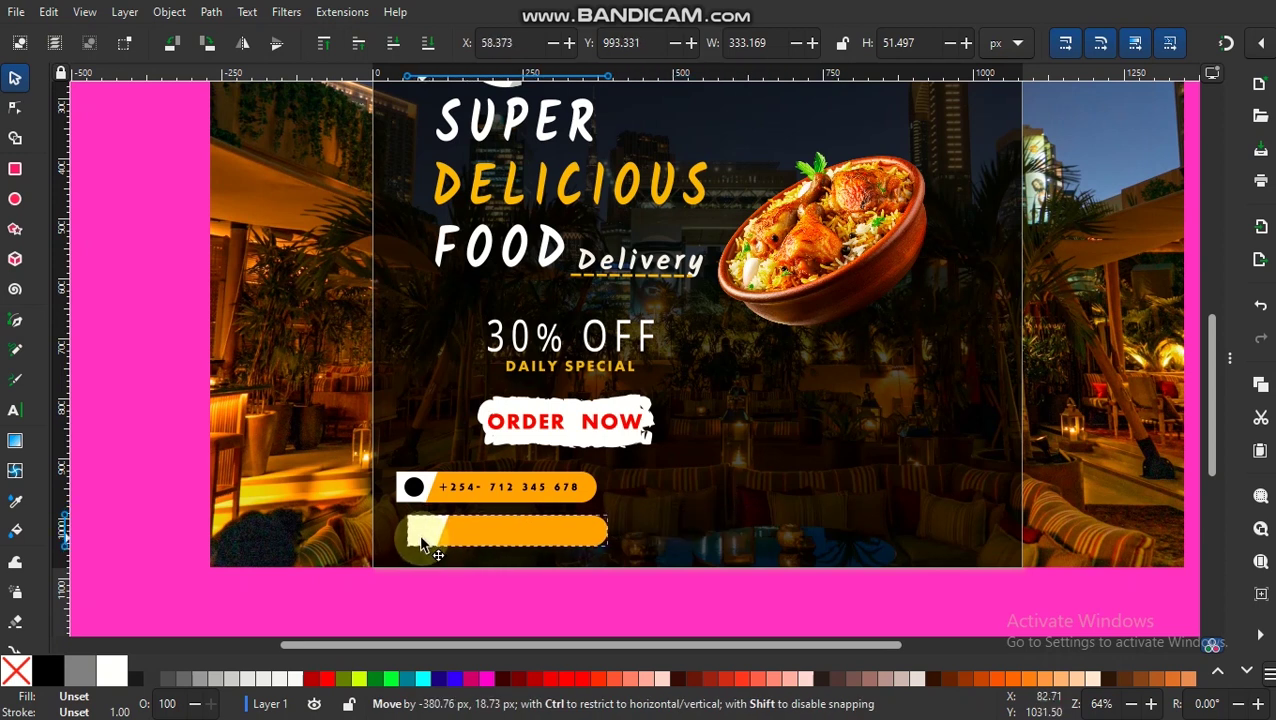
Inspect the phone icon's path2-9 and second bar group g103-1 in the objects list
click(413, 487)
key(ctrl+shift+l)
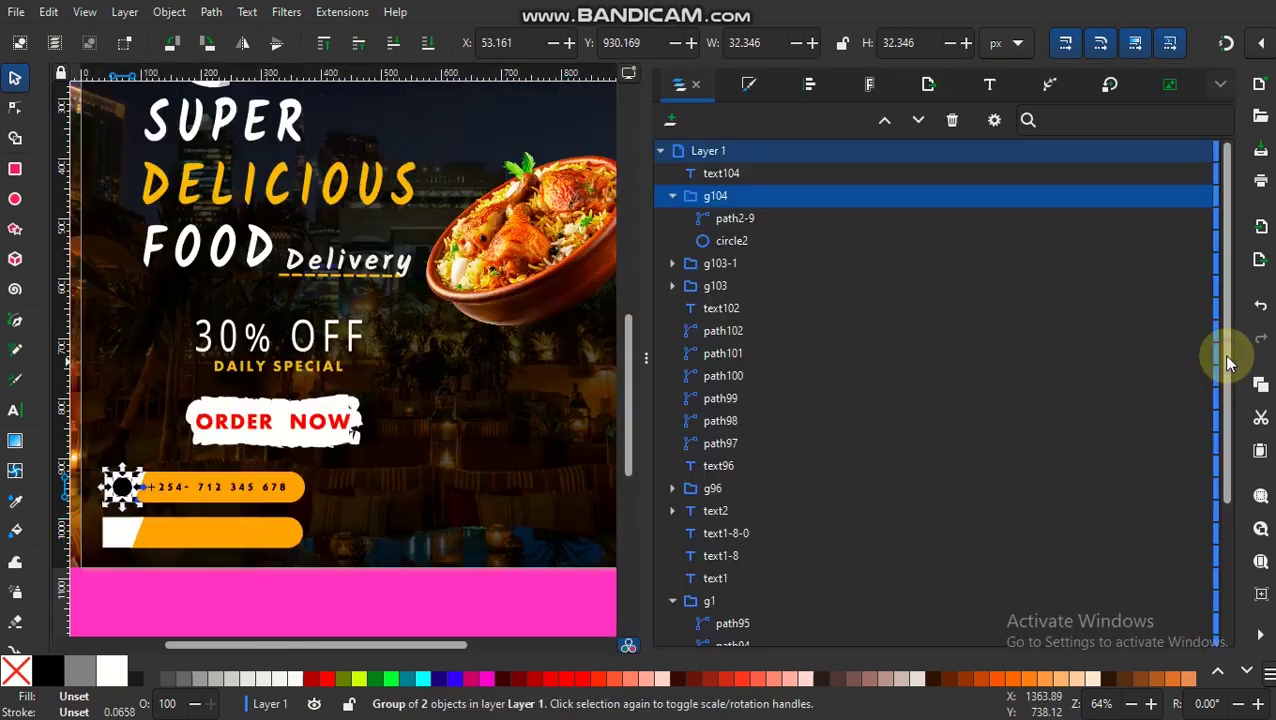
click(784, 228)
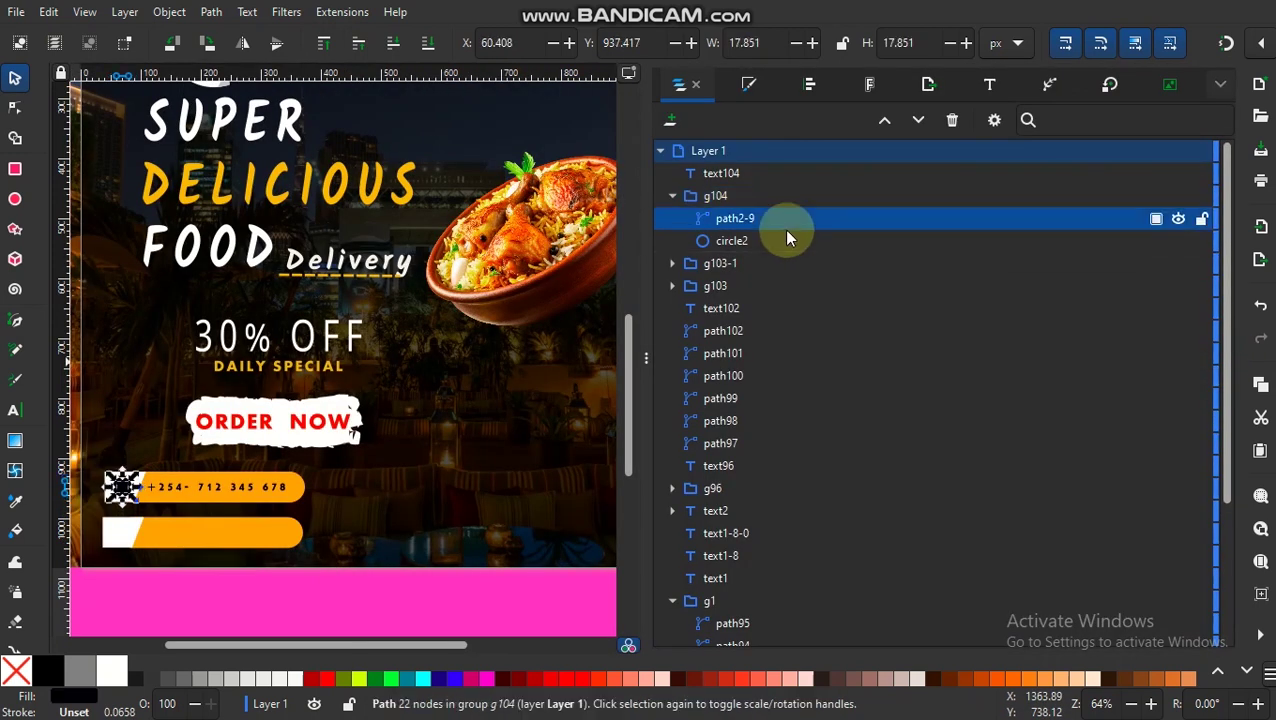
click(243, 545)
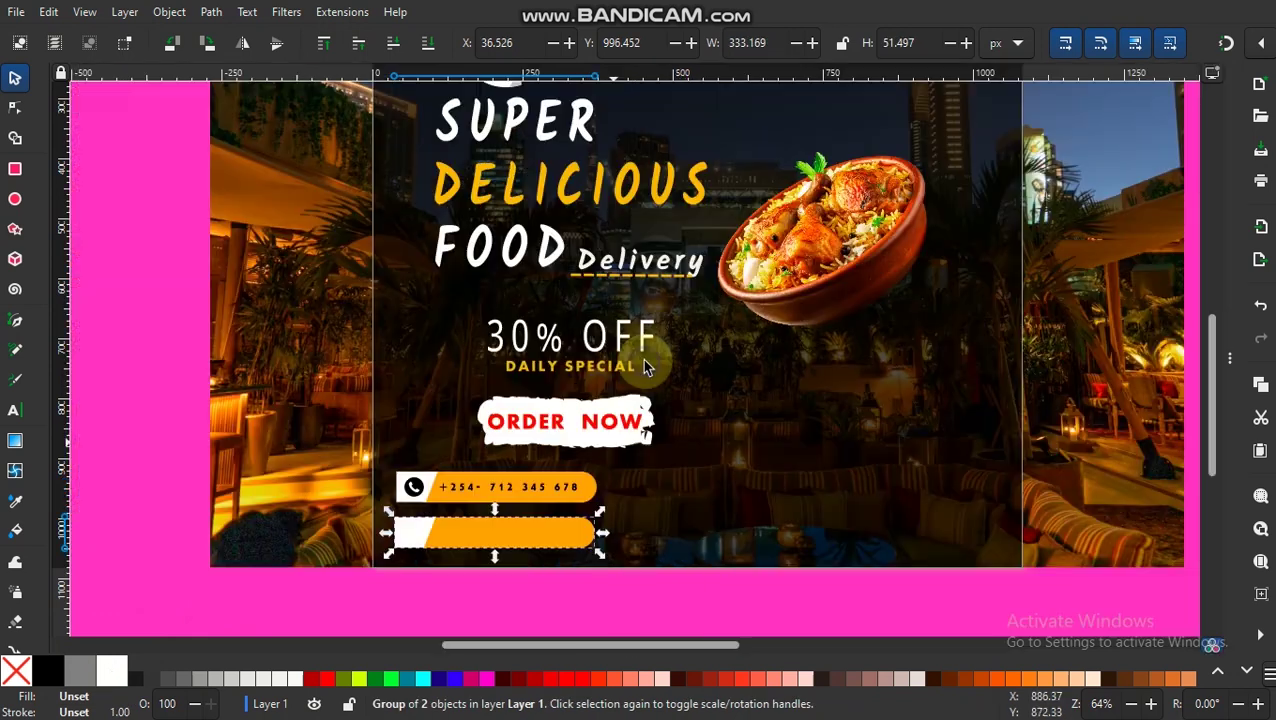
click(646, 360)
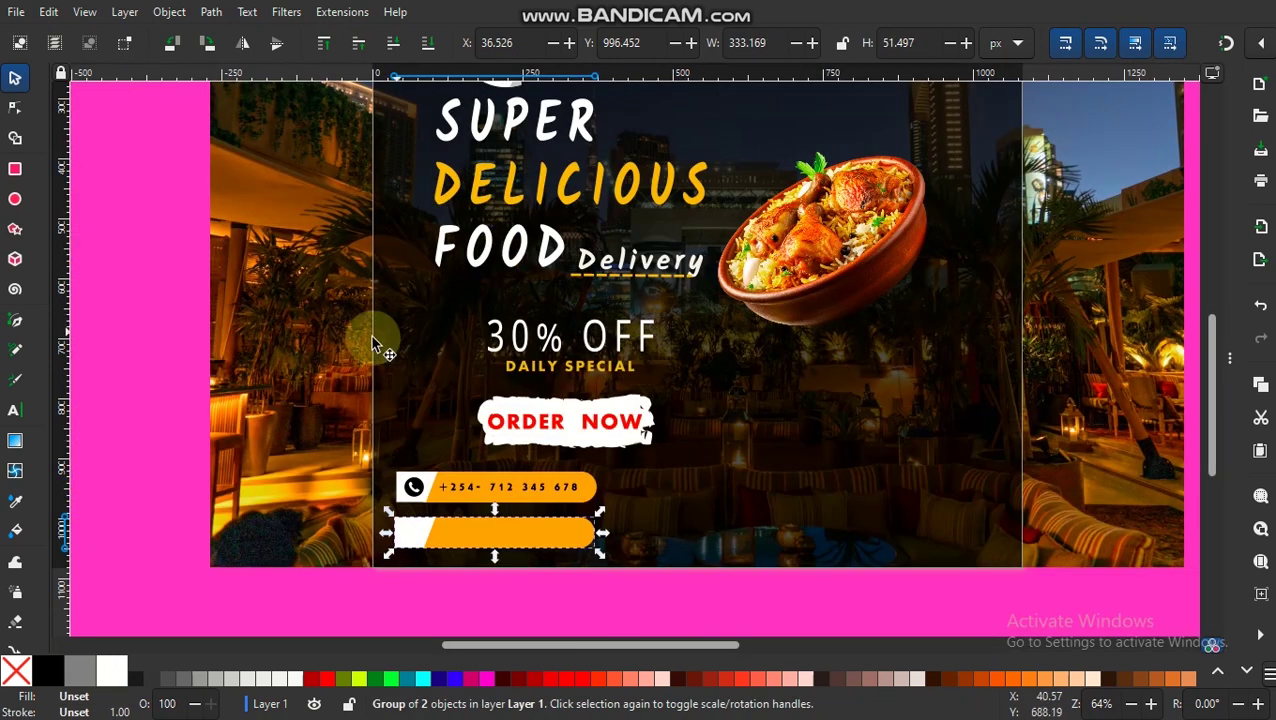
click(18, 11)
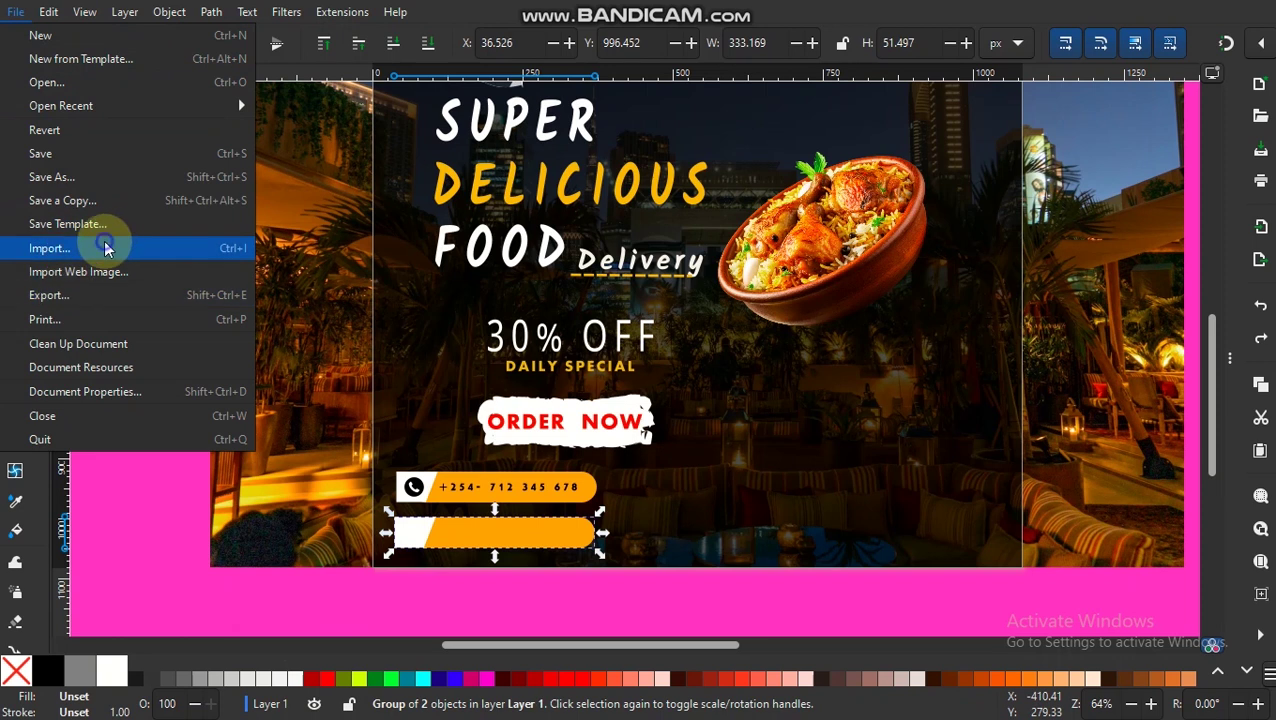
Import the email icon and scale it down onto the second bar
click(103, 248)
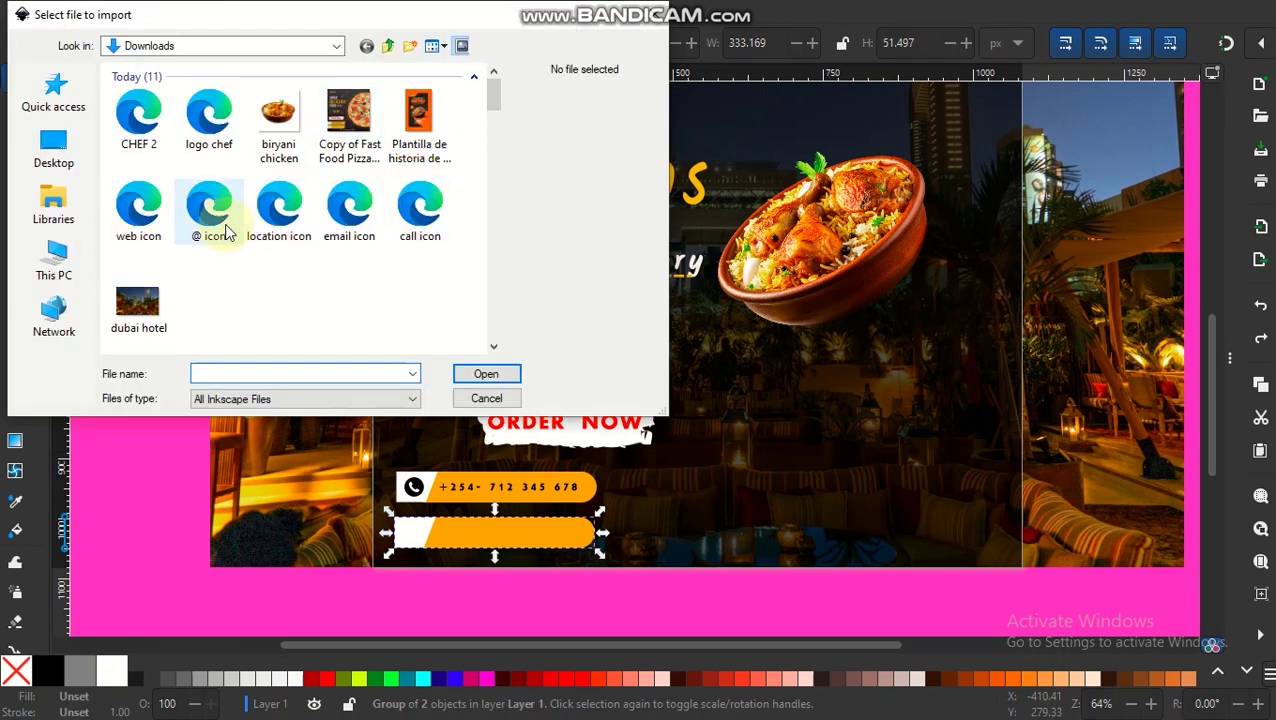
click(349, 210)
click(486, 373)
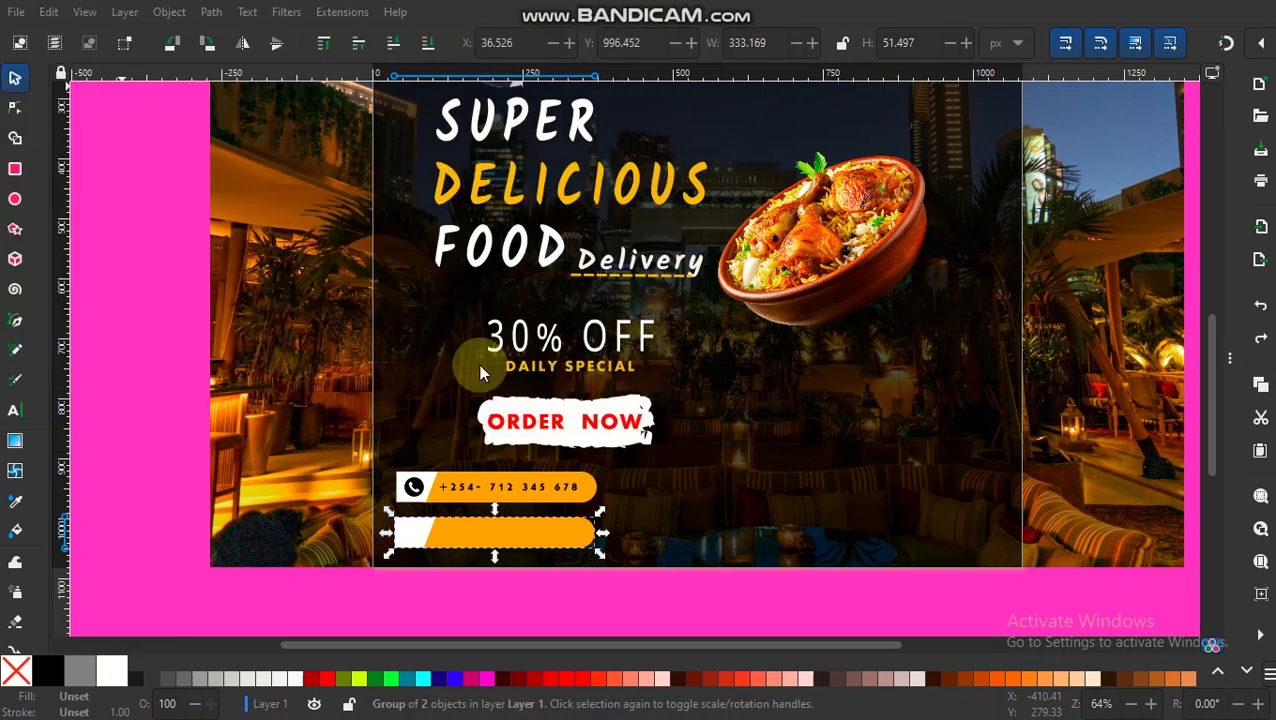
click(536, 333)
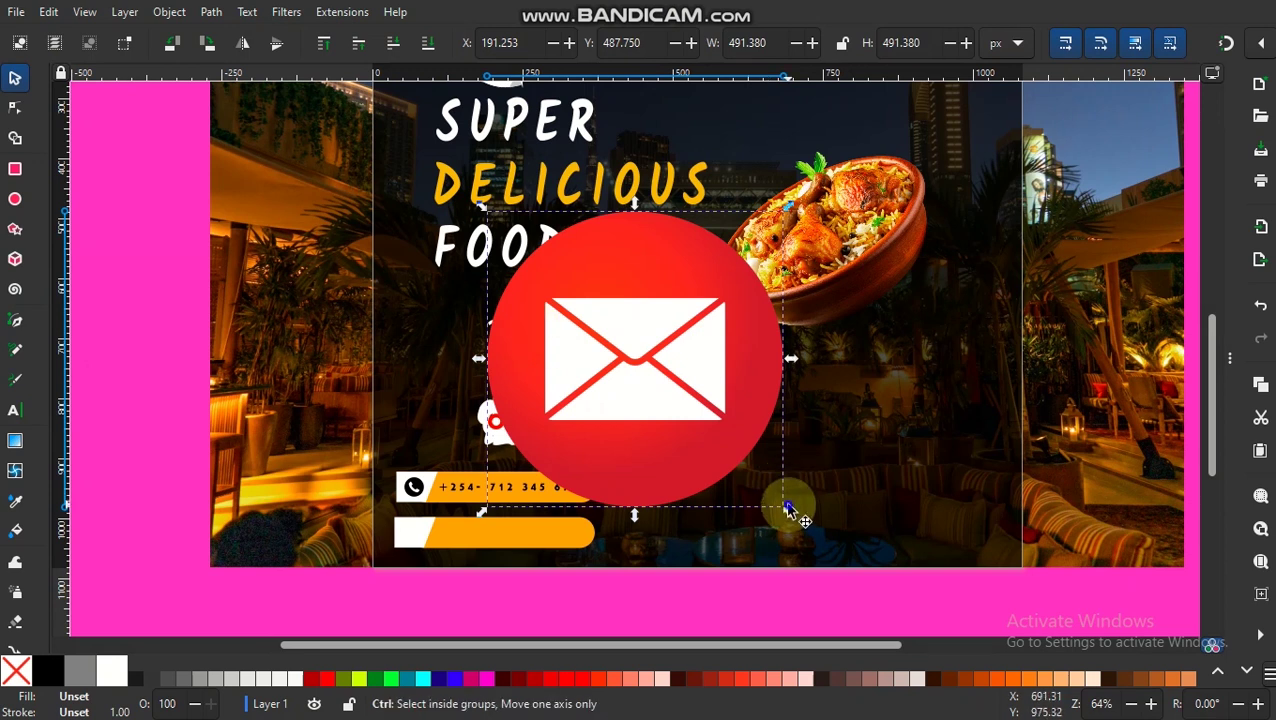
click(684, 421)
mouse_move(792, 514)
mouse_down()
mouse_move(520, 248)
mouse_move(418, 540)
mouse_up()
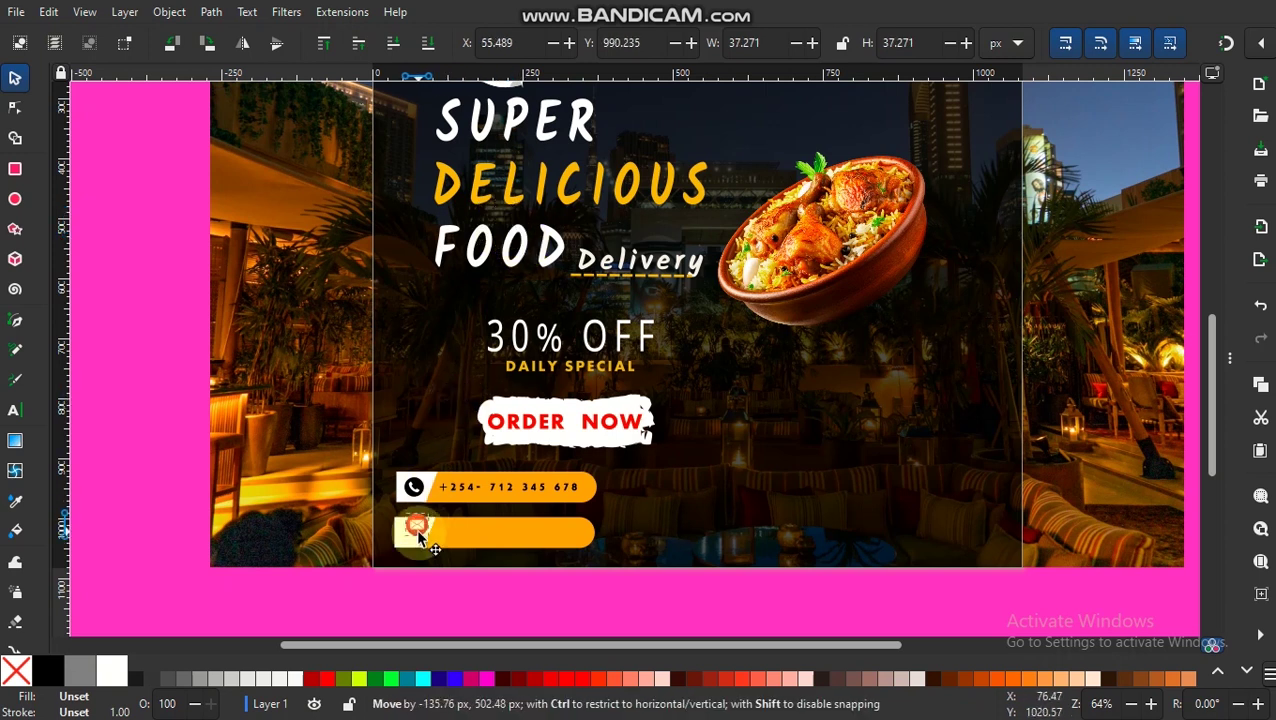
Zoom in on the contact bars and position the icon, undoing a black fill on the whole icon
key(plus)
key(plus)
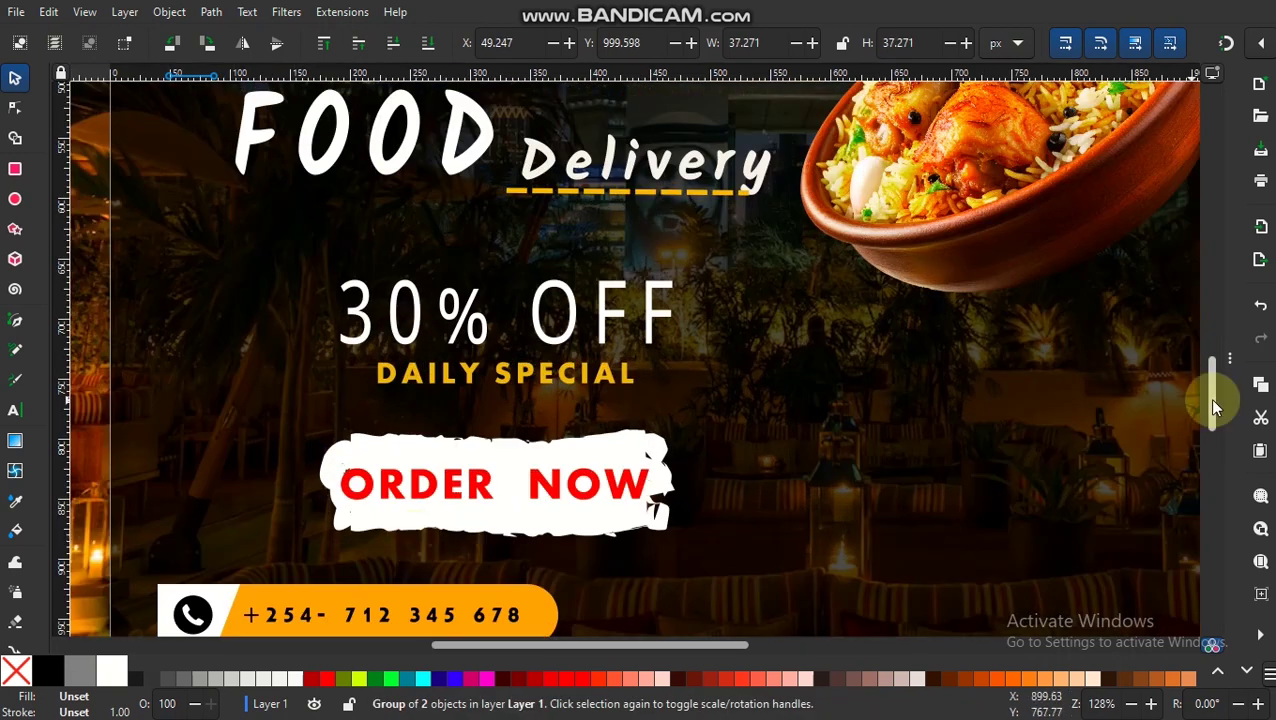
drag(1214, 406, 1196, 464)
drag(191, 262, 185, 268)
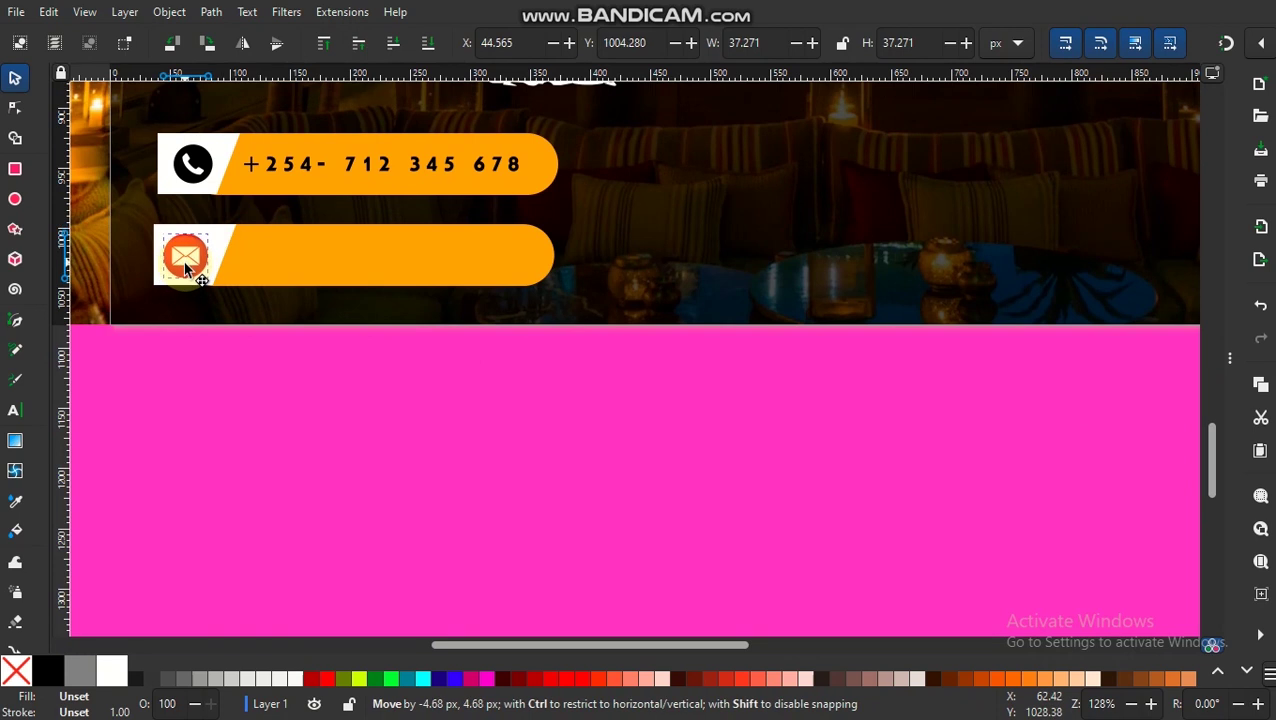
click(52, 675)
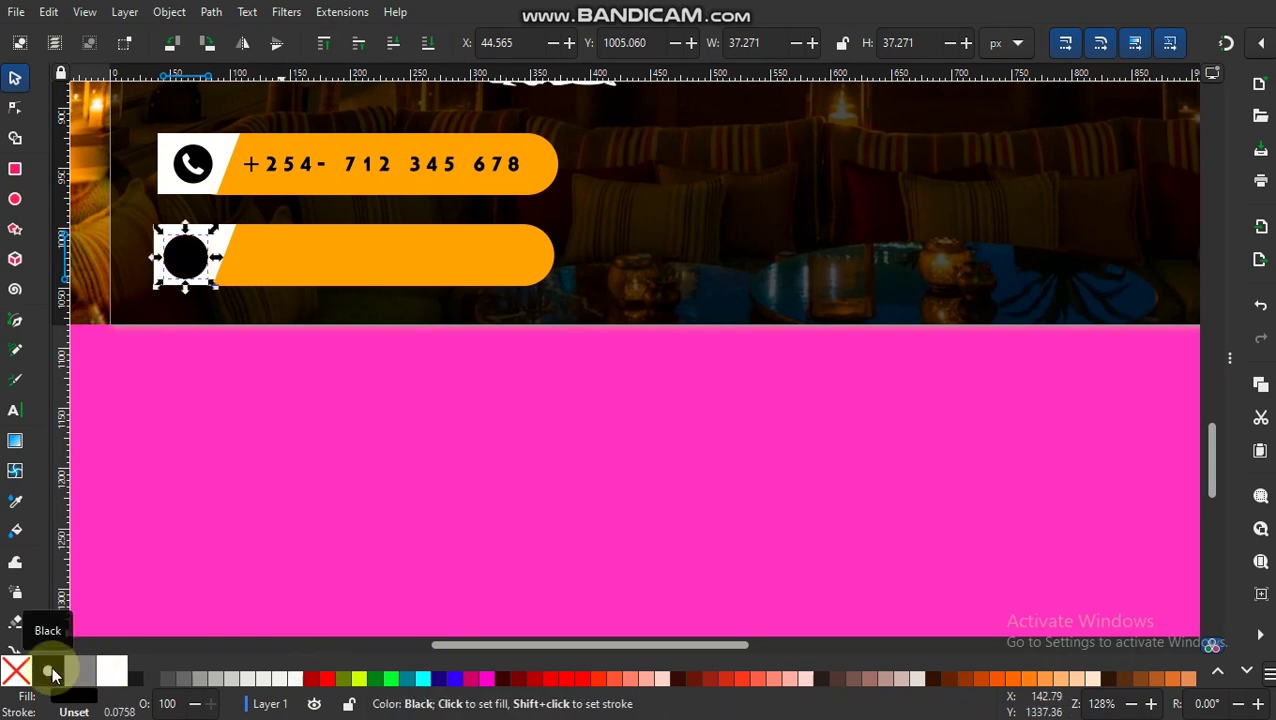
key(ctrl+z)
In the objects list, expand email icon group g105 and fill circle2-6 black
click(124, 11)
click(170, 37)
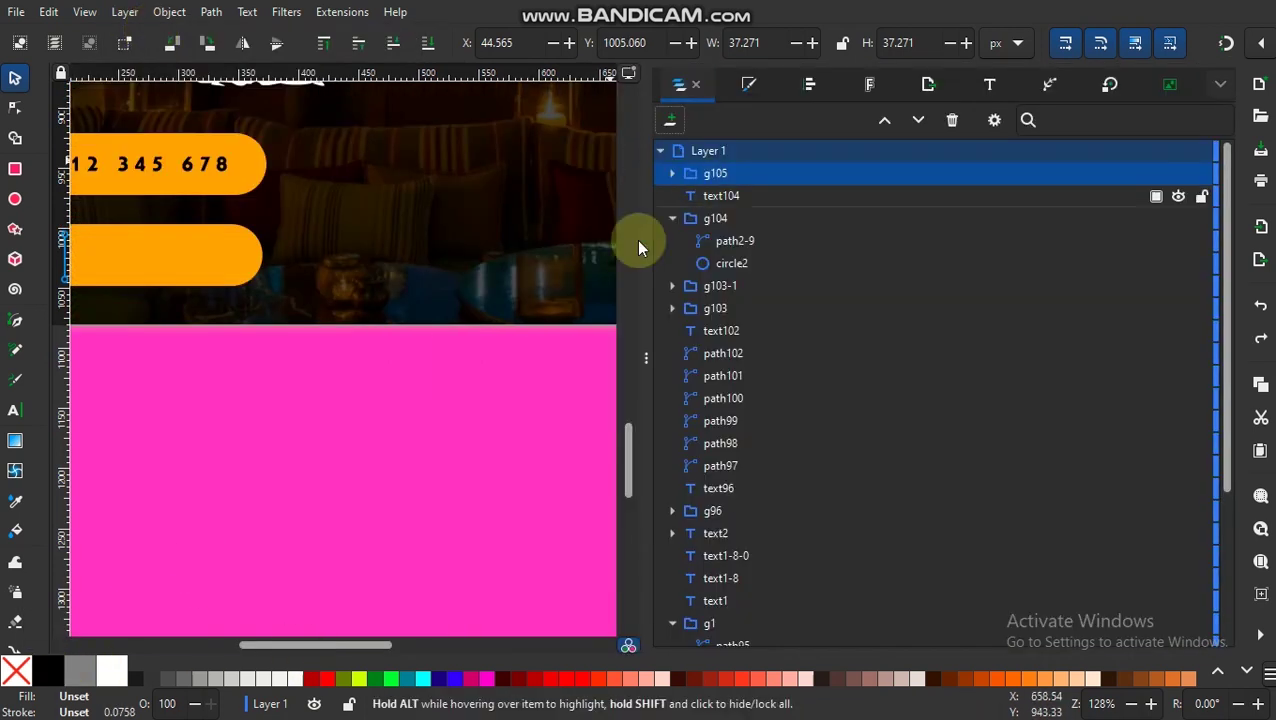
drag(336, 645, 269, 645)
click(705, 193)
click(700, 175)
click(672, 173)
click(725, 198)
click(730, 219)
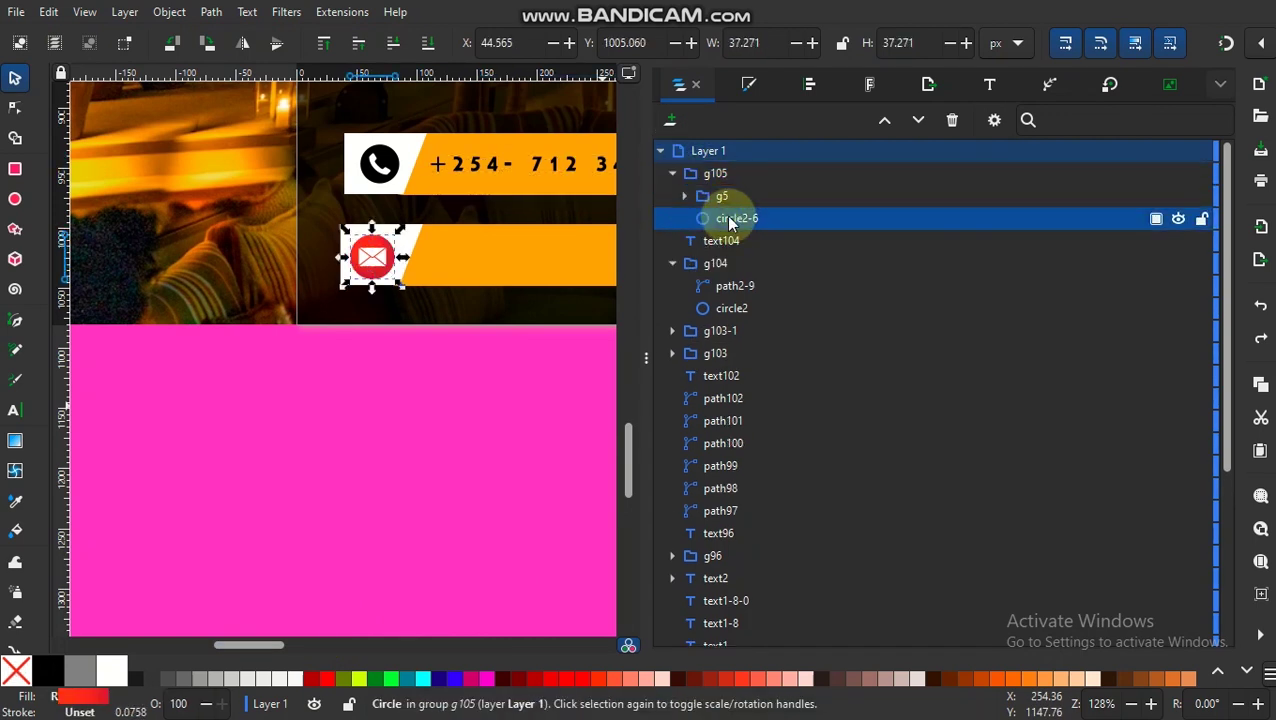
click(48, 671)
key(F12)
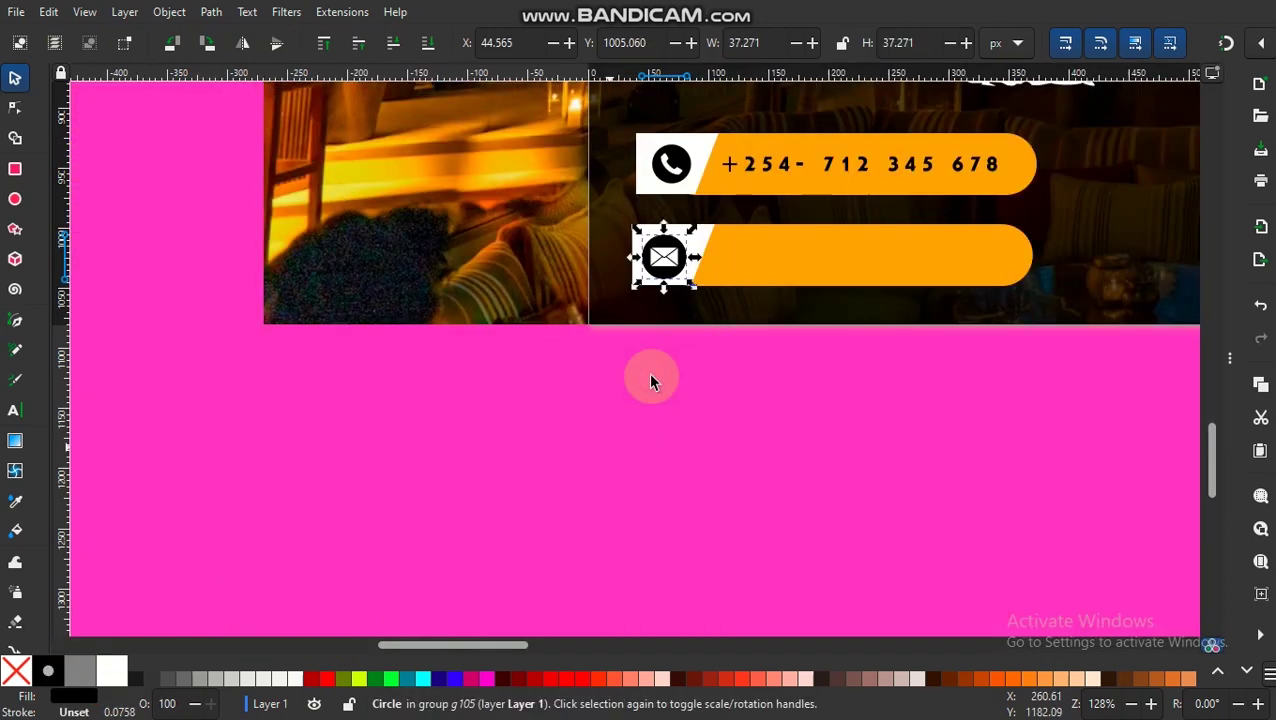
click(816, 162)
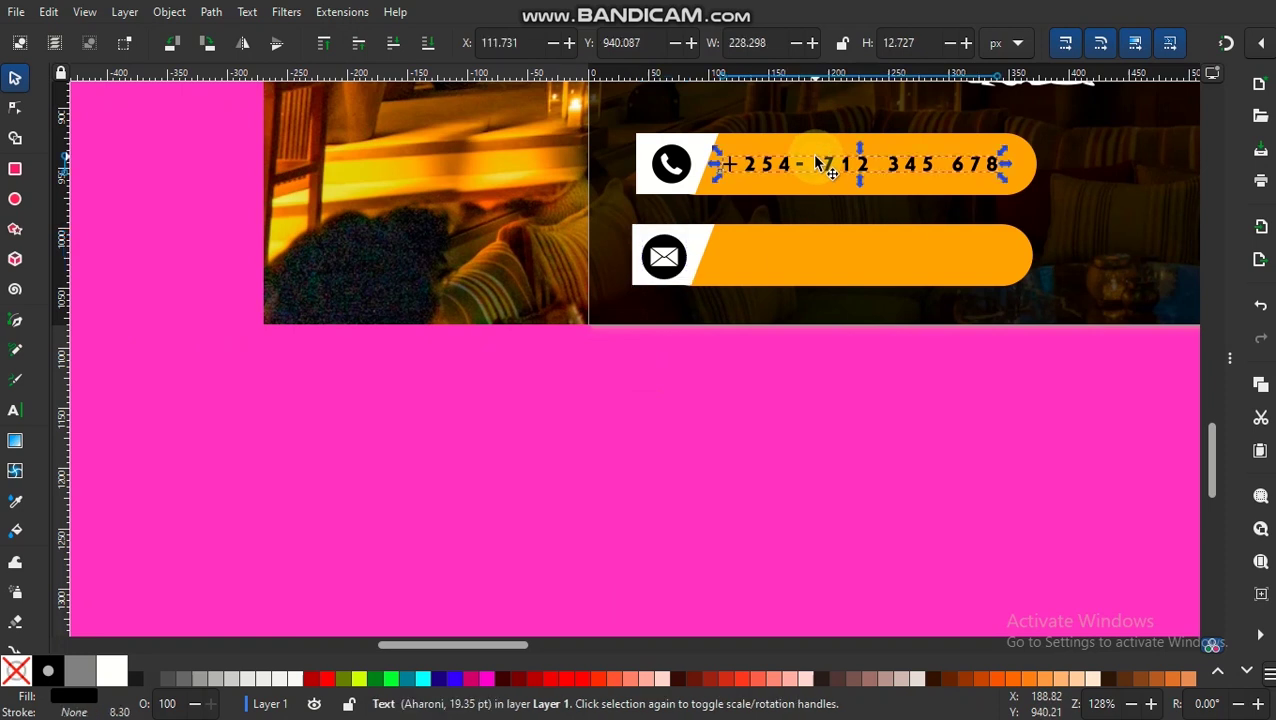
Duplicate the phone-number text onto the second bar and retype it as the web address
key(ctrl+d)
drag(820, 163, 850, 259)
click(14, 410)
click(830, 254)
key(ctrl+a)
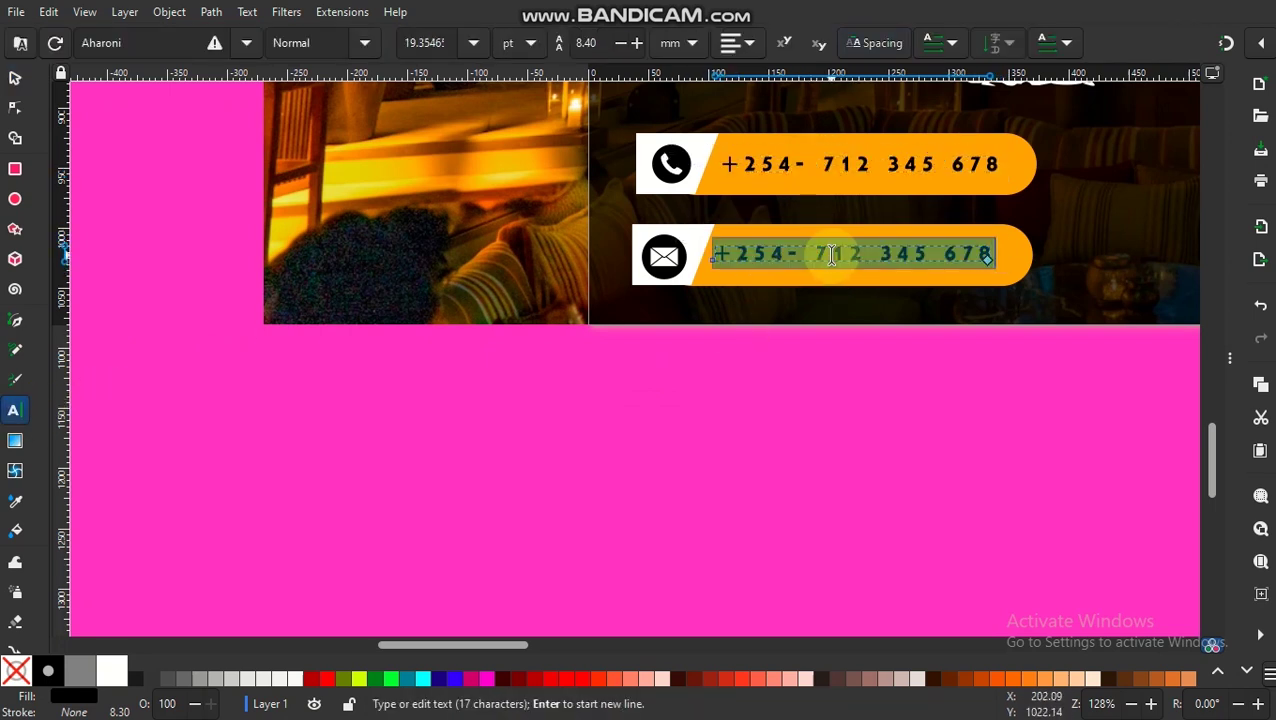
drag(1216, 441, 1215, 410)
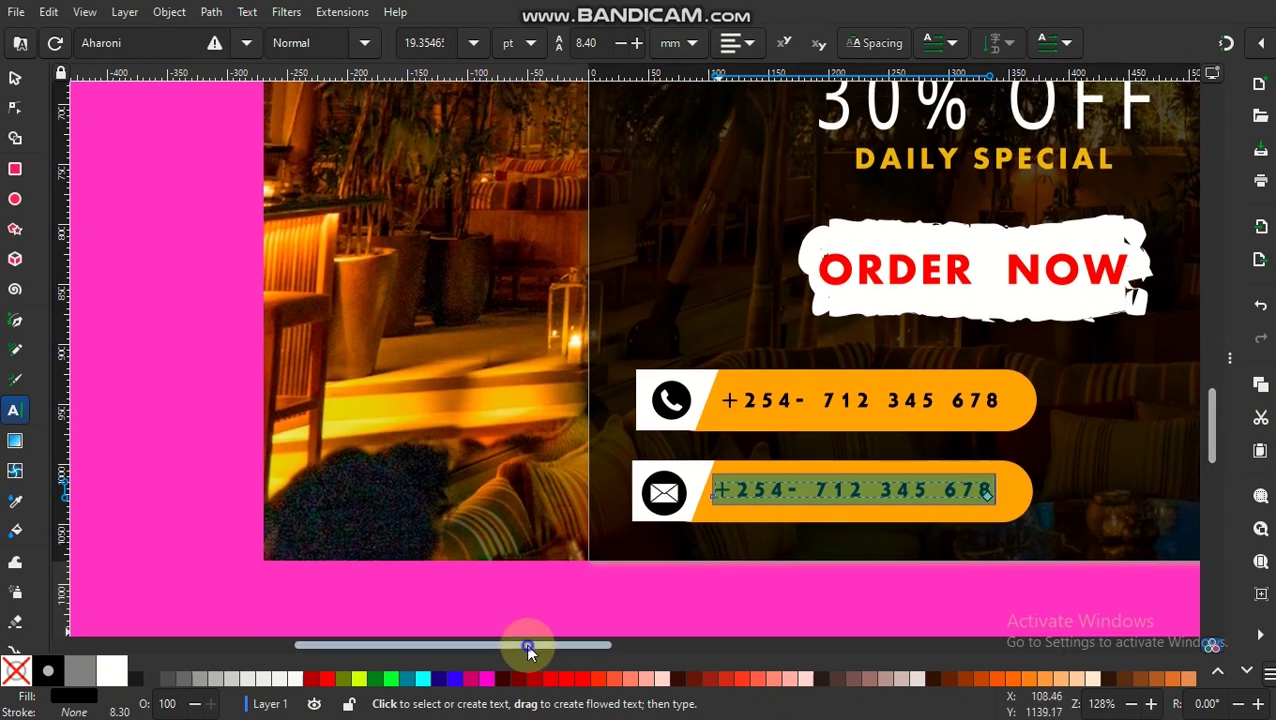
drag(525, 643, 556, 638)
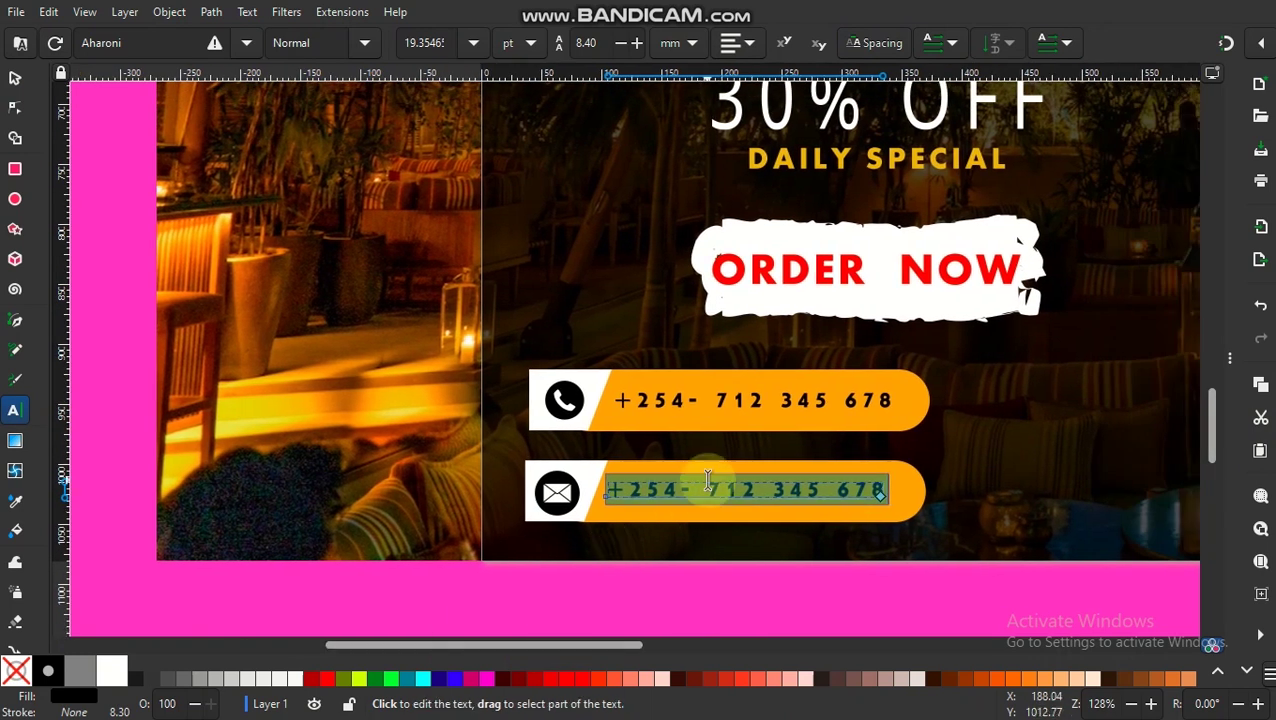
text(Biryani)
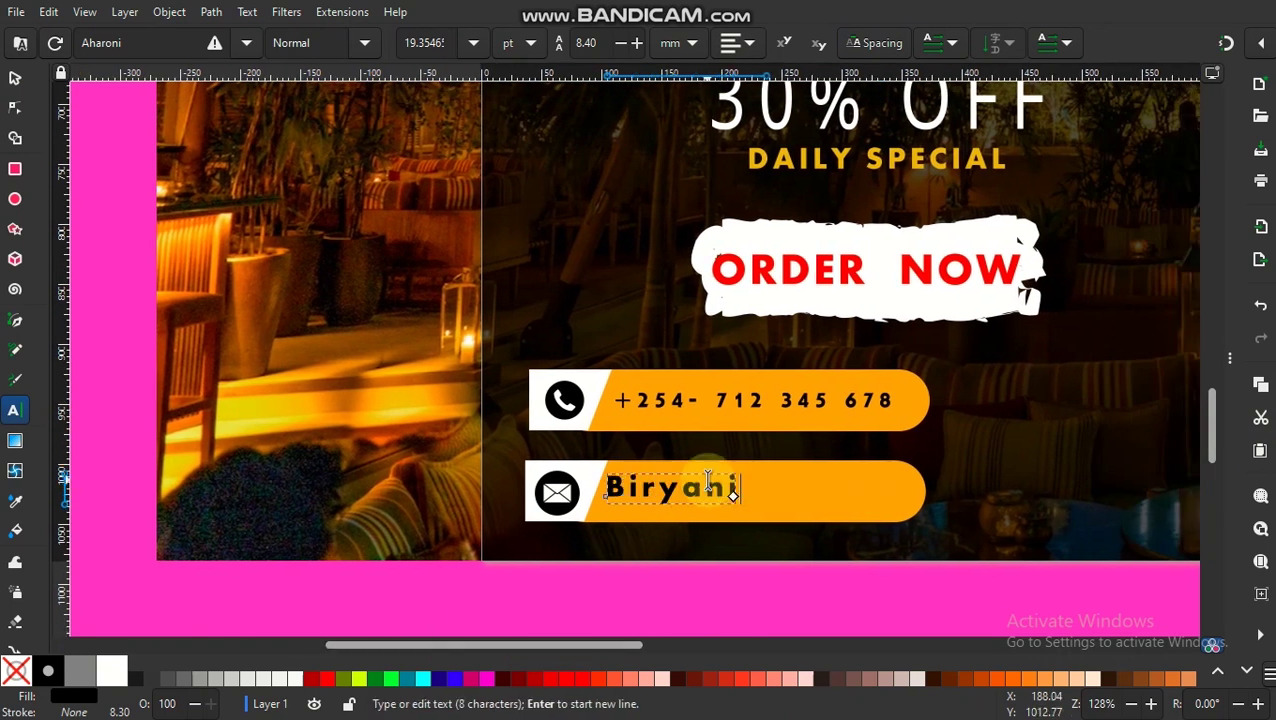
text(maalum..c)
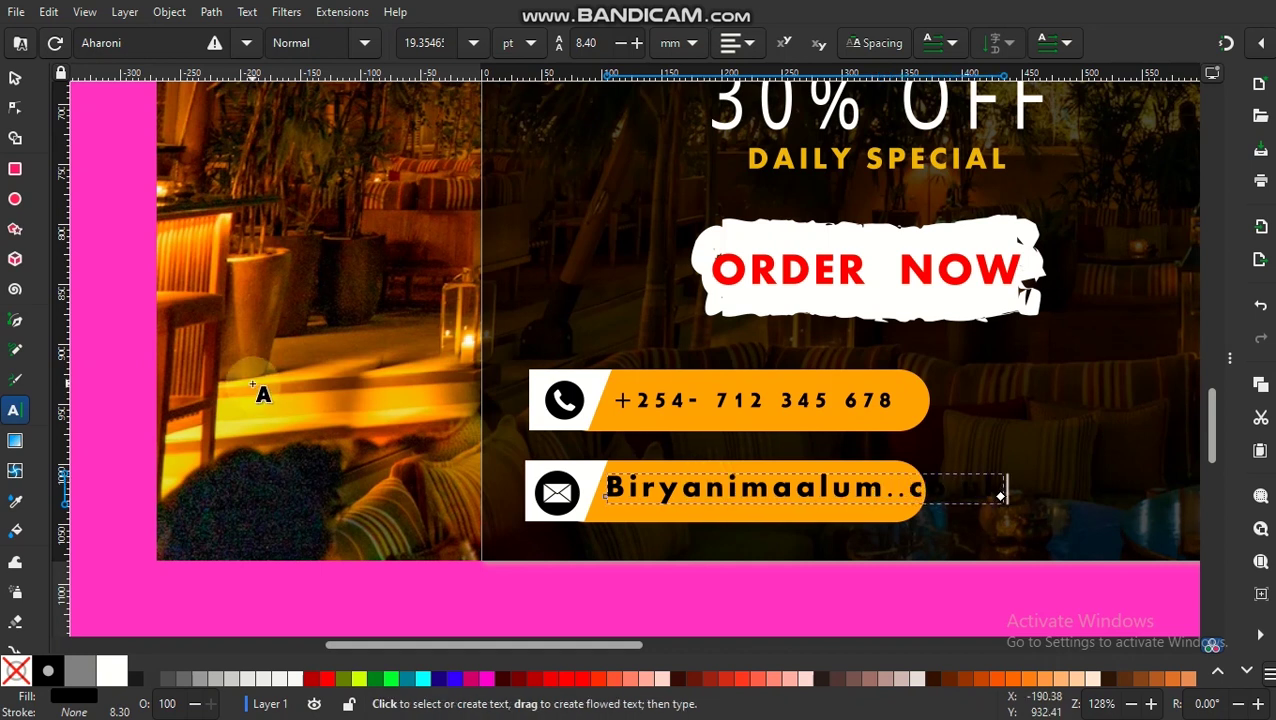
Shrink the address into the bar and delete its extra dot so it reads Biryanimaalum.co.uk
click(15, 78)
drag(1005, 512, 906, 506)
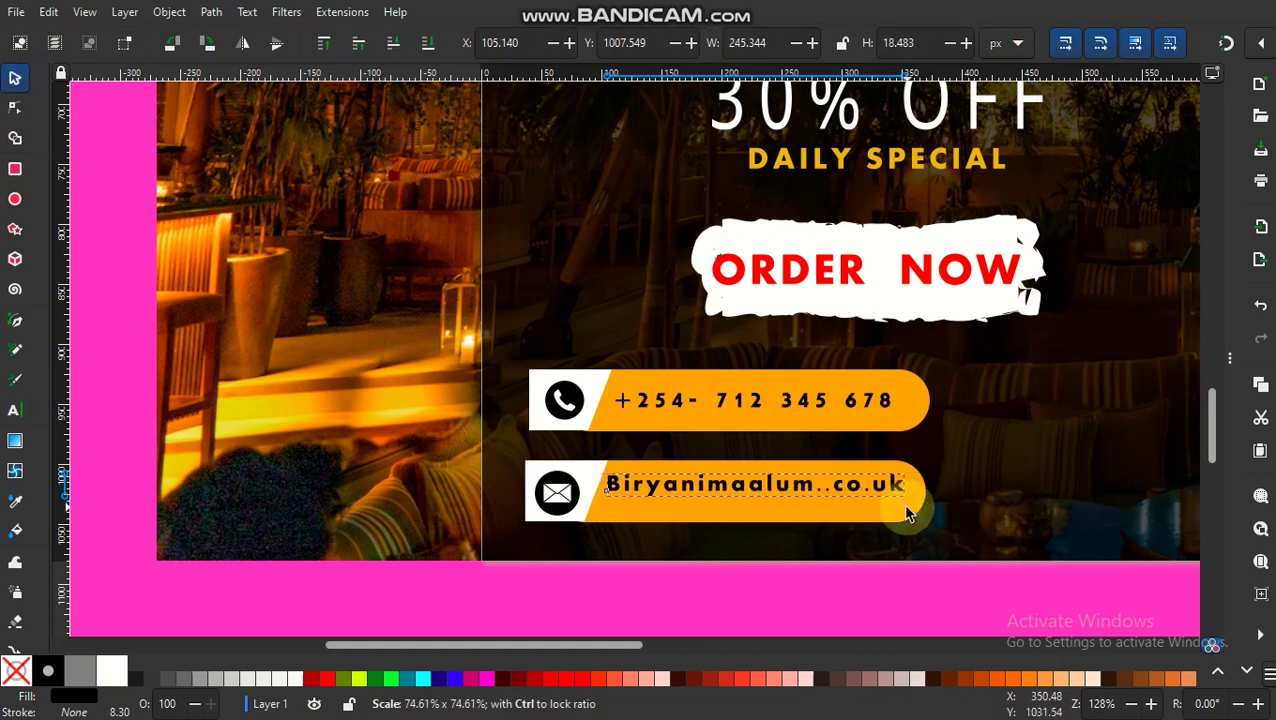
drag(783, 495, 785, 505)
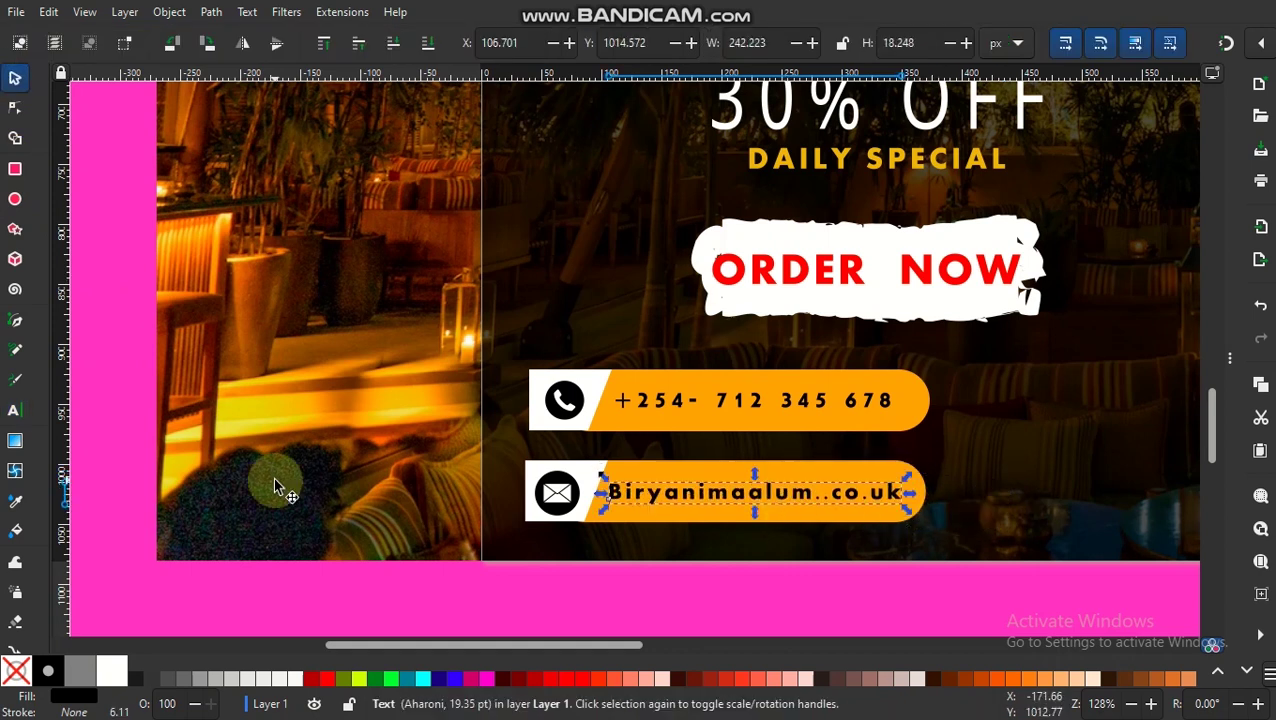
click(15, 410)
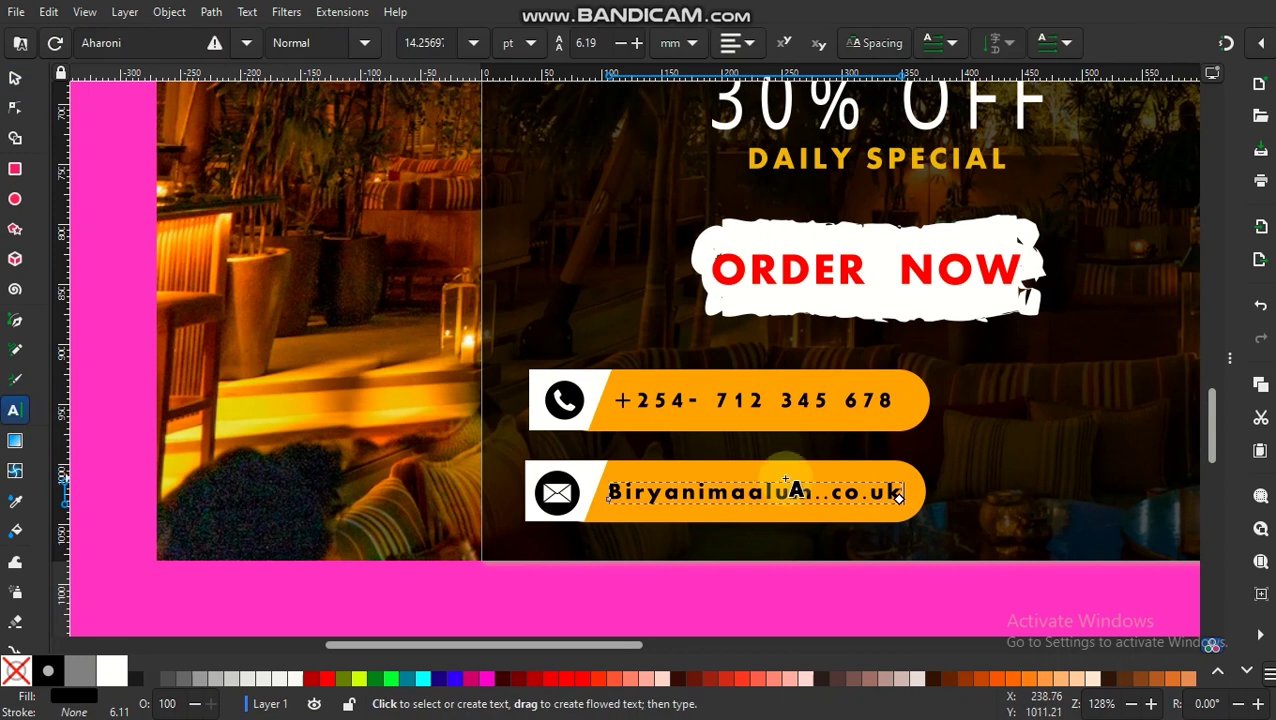
click(828, 492)
key(BackSpace)
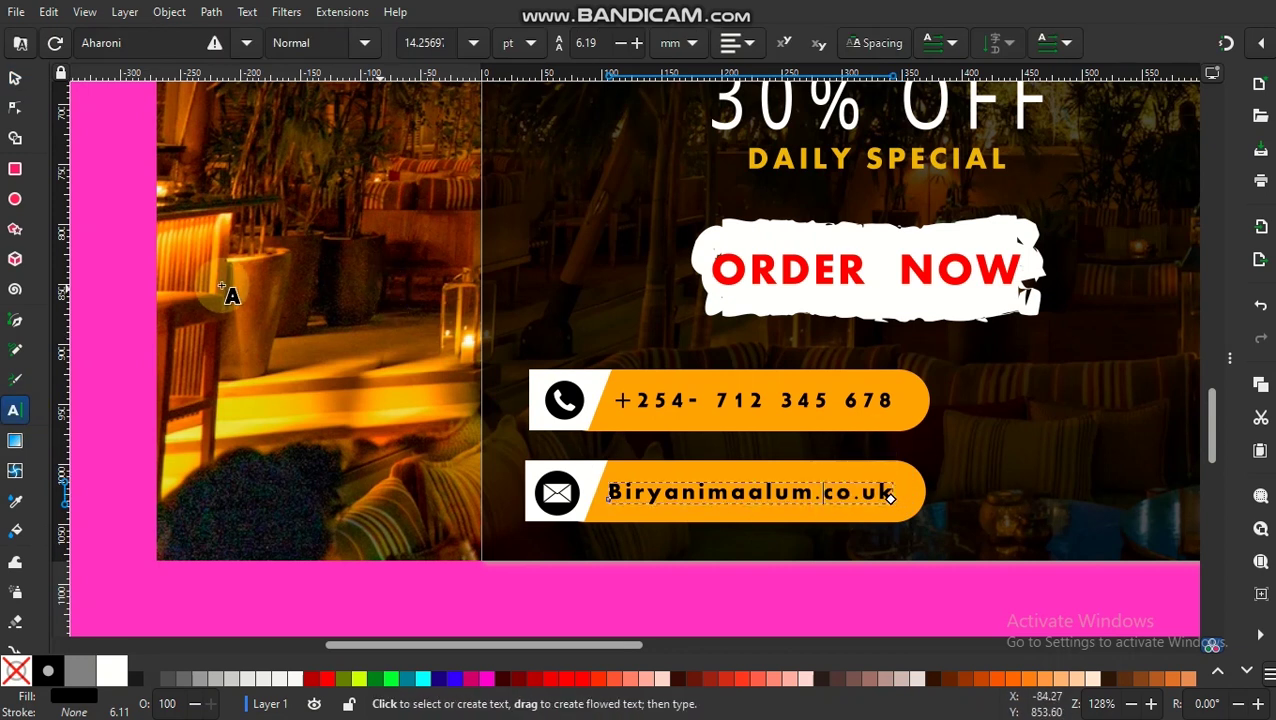
click(15, 77)
click(1014, 386)
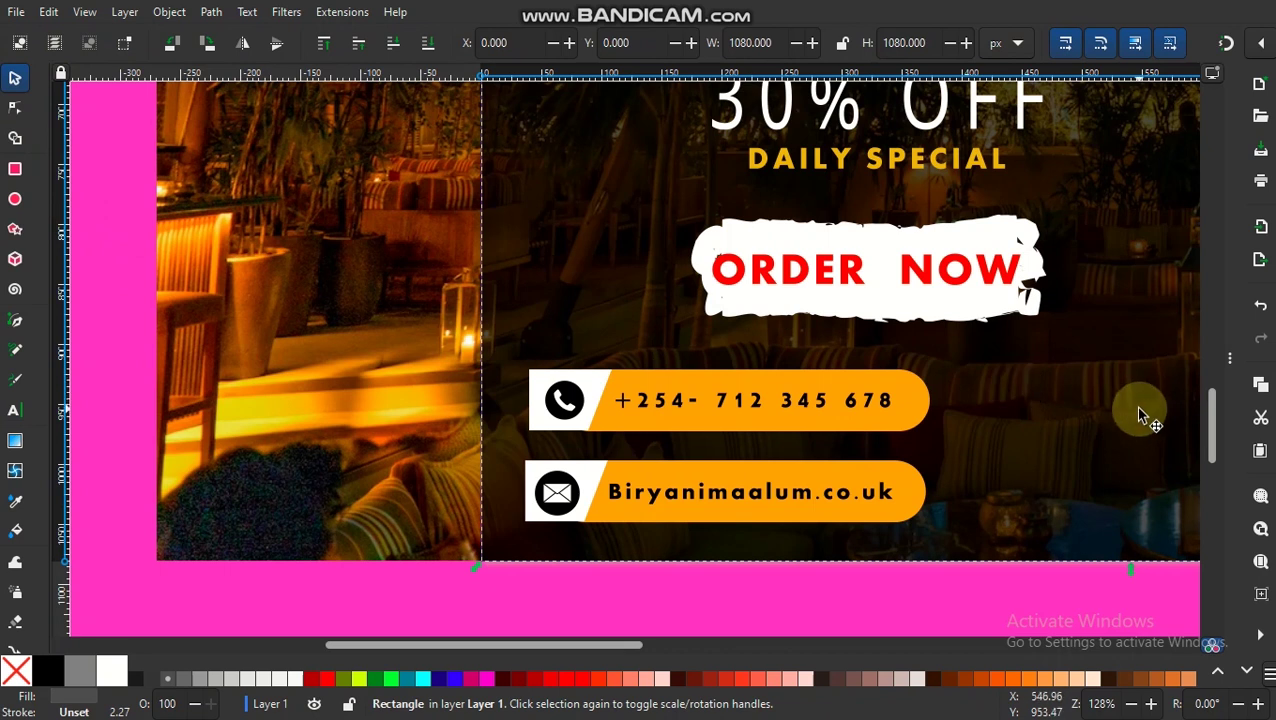
Select the phone bar's three pieces and group them
scroll(1134, 406, down, 2)
drag(1210, 407, 1221, 358)
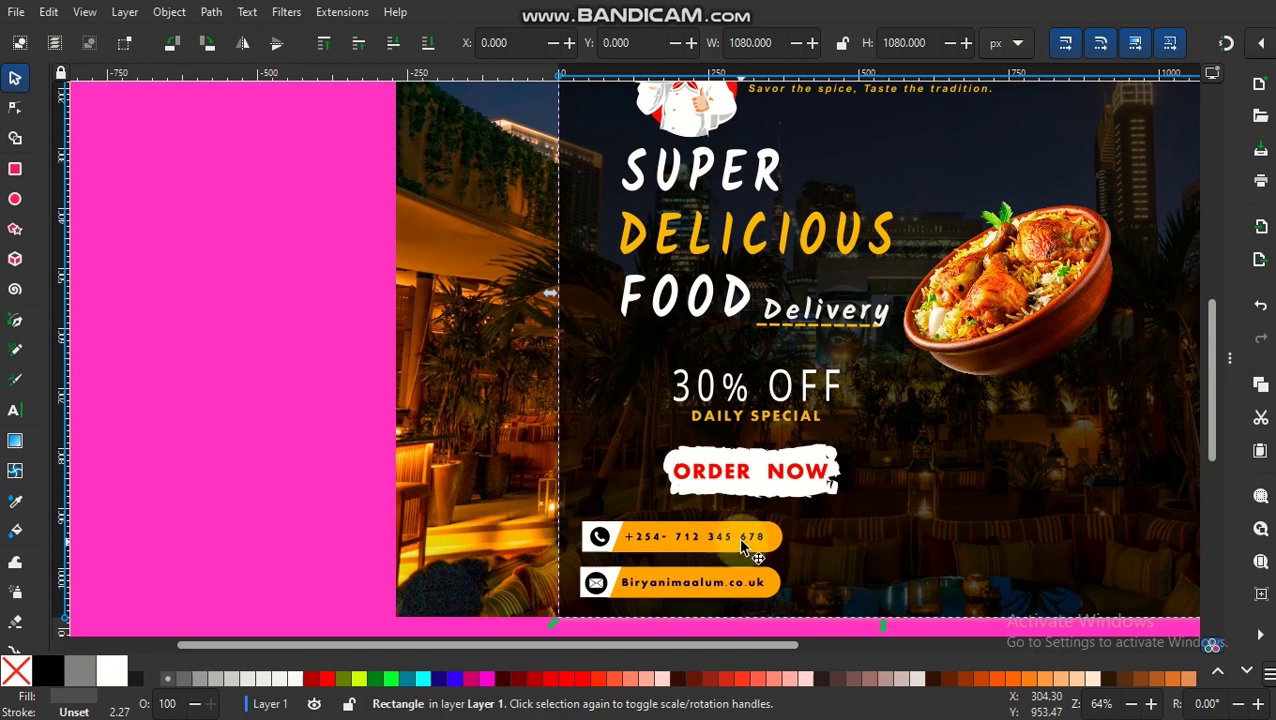
drag(586, 519, 597, 540)
key(ctrl+z)
drag(764, 631, 578, 518)
click(784, 542)
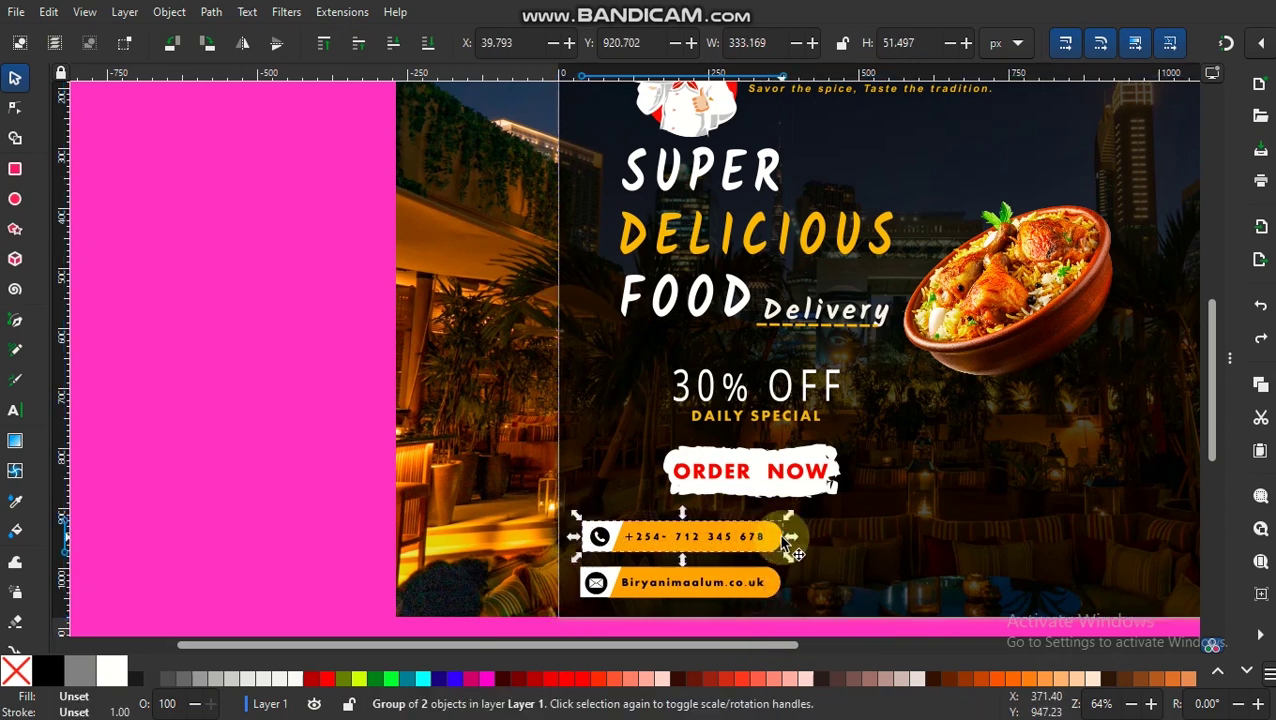
click(169, 11)
click(205, 175)
Group the email bar's three pieces, including the address text
click(757, 592)
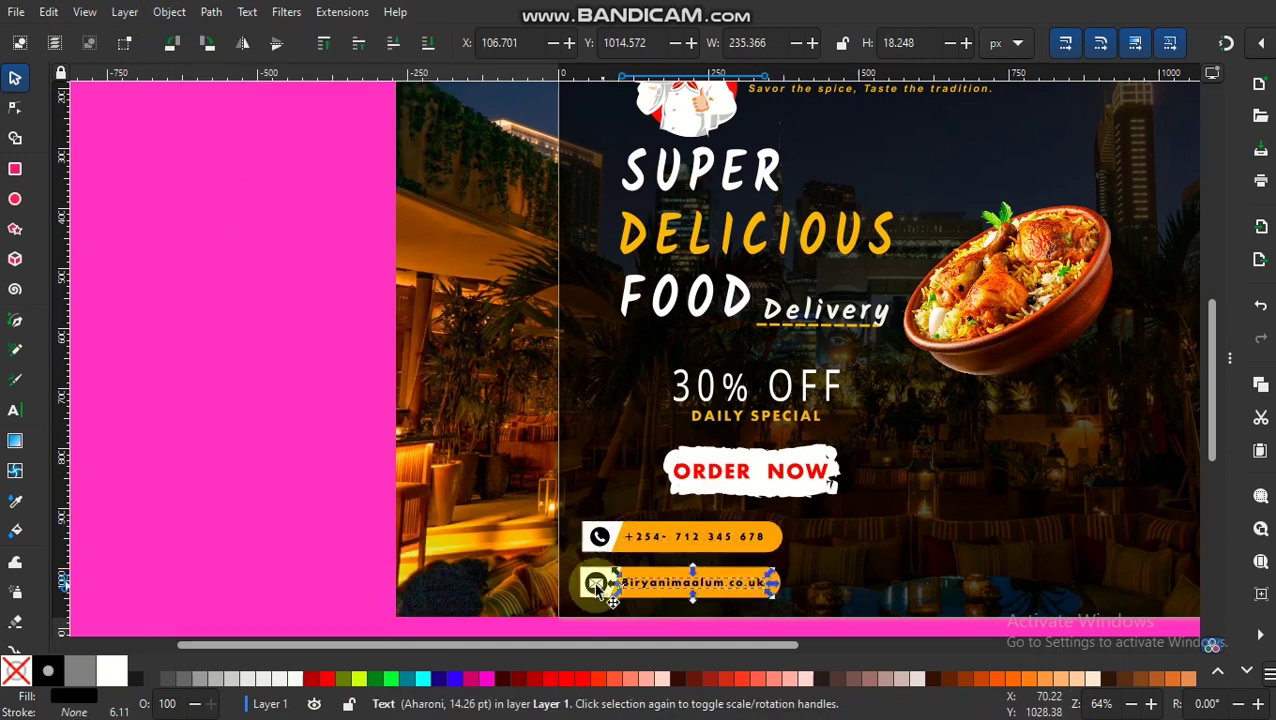
shift+click(595, 583)
click(160, 11)
click(190, 177)
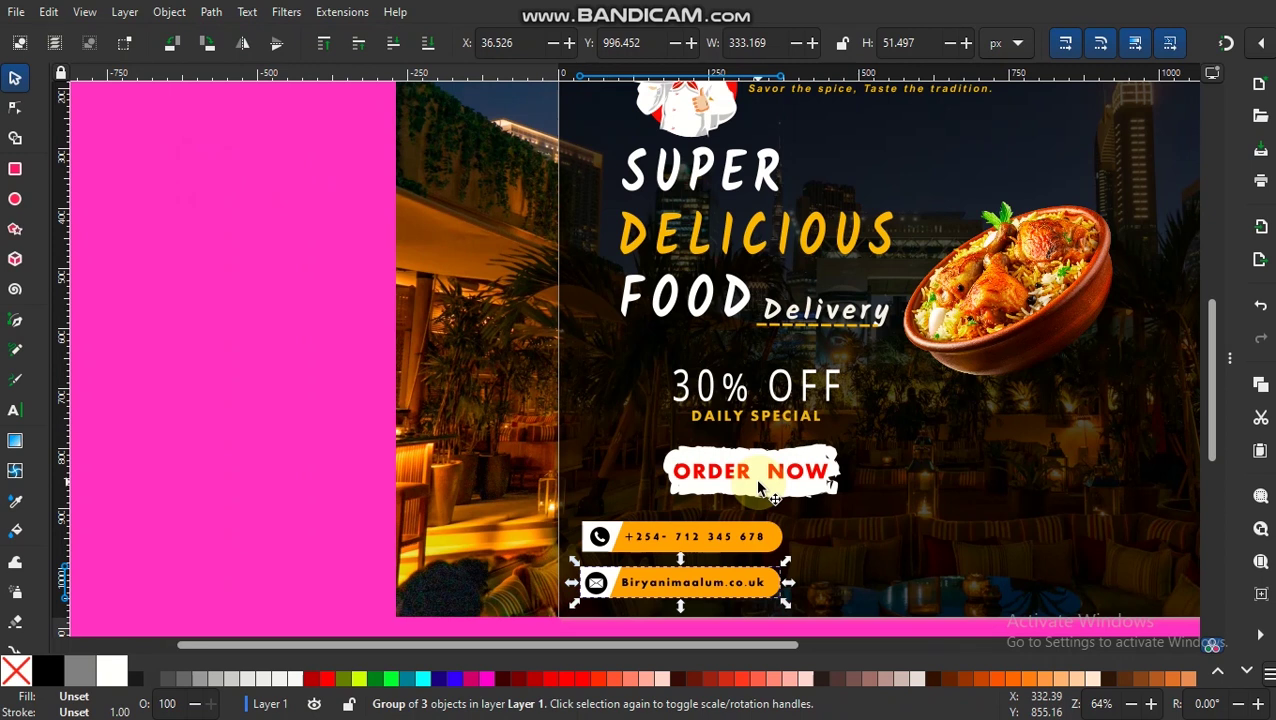
Line the email bar up under the phone bar and tint the background overlay 3c2a2a
mouse_move(756, 533)
mouse_down()
mouse_move(739, 535)
mouse_move(723, 568)
mouse_up()
click(738, 568)
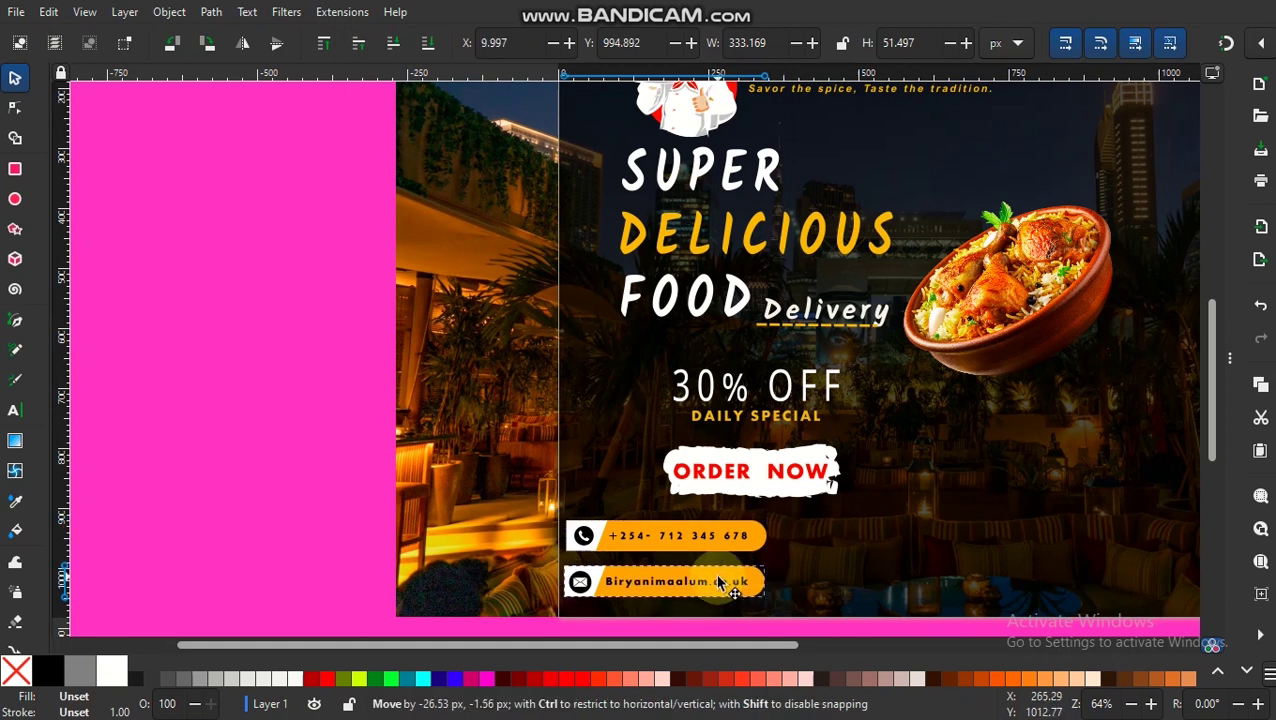
click(920, 525)
drag(922, 262, 924, 270)
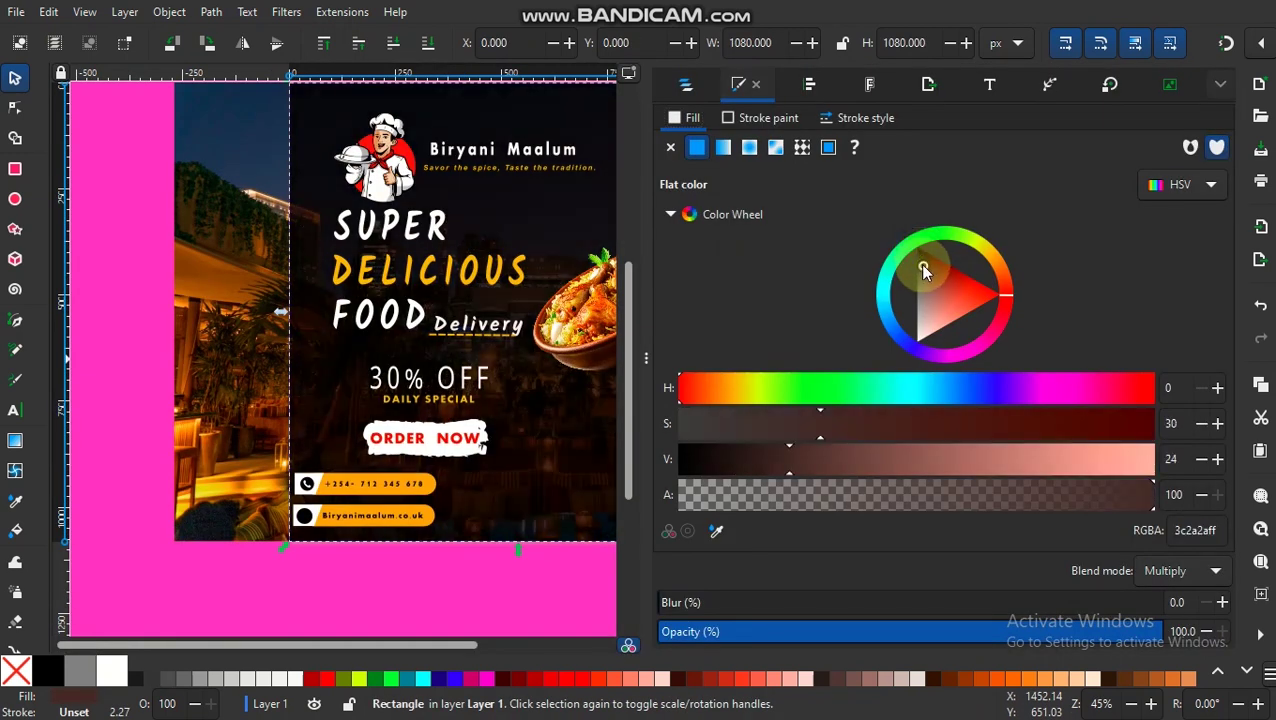
Tint the overlay's flat fill red and preview it on the poster
click(647, 360)
click(1230, 357)
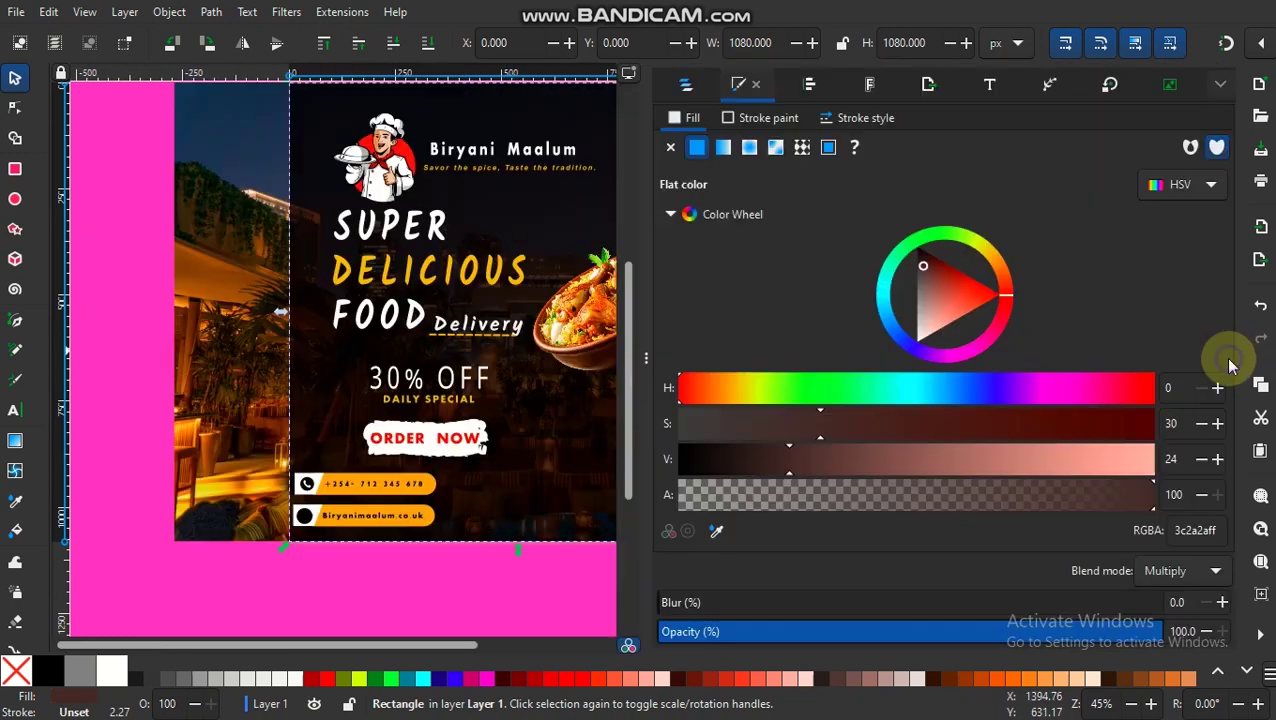
click(922, 336)
drag(921, 335, 988, 302)
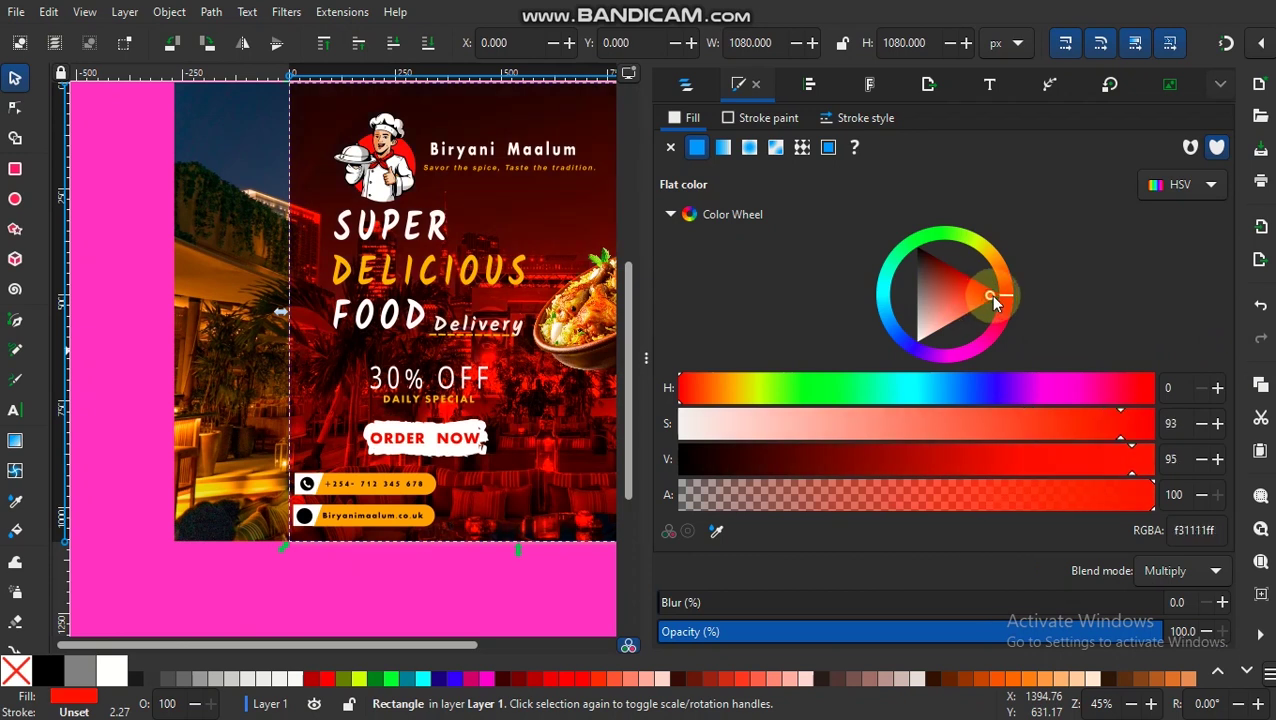
click(646, 357)
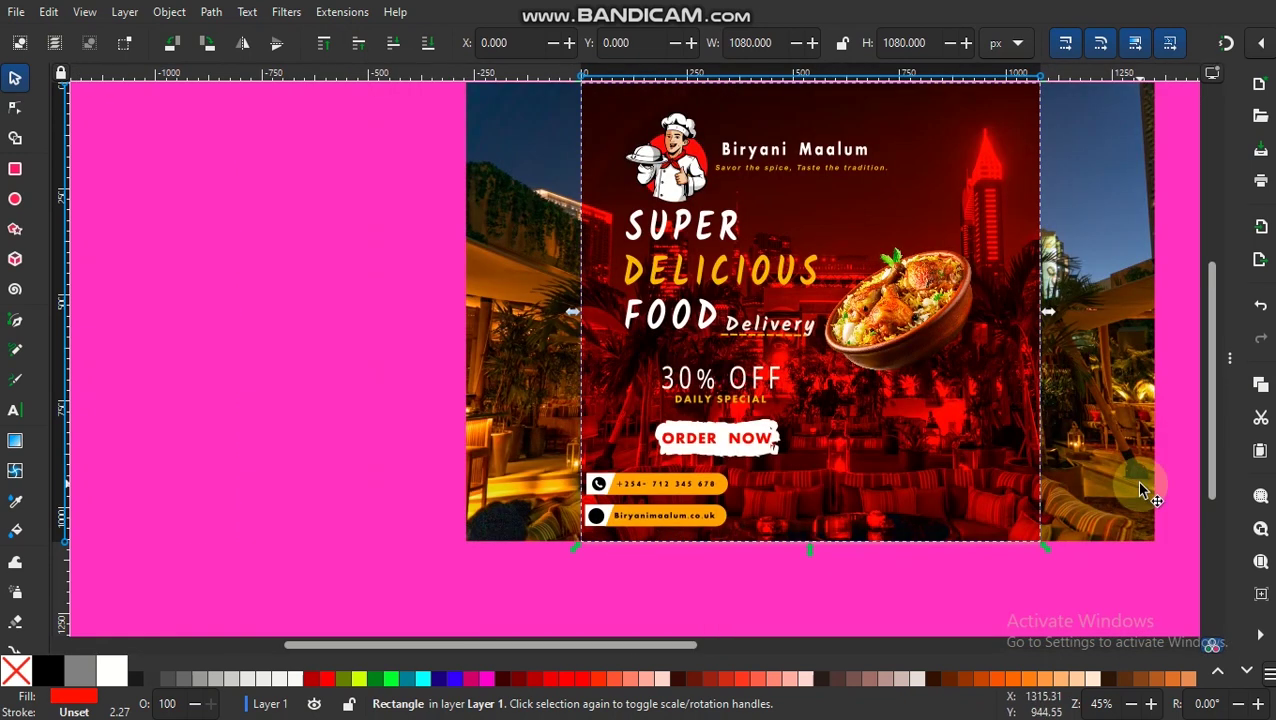
Switch the overlay to a linear gradient and redraw it diagonally across the photo
click(1231, 366)
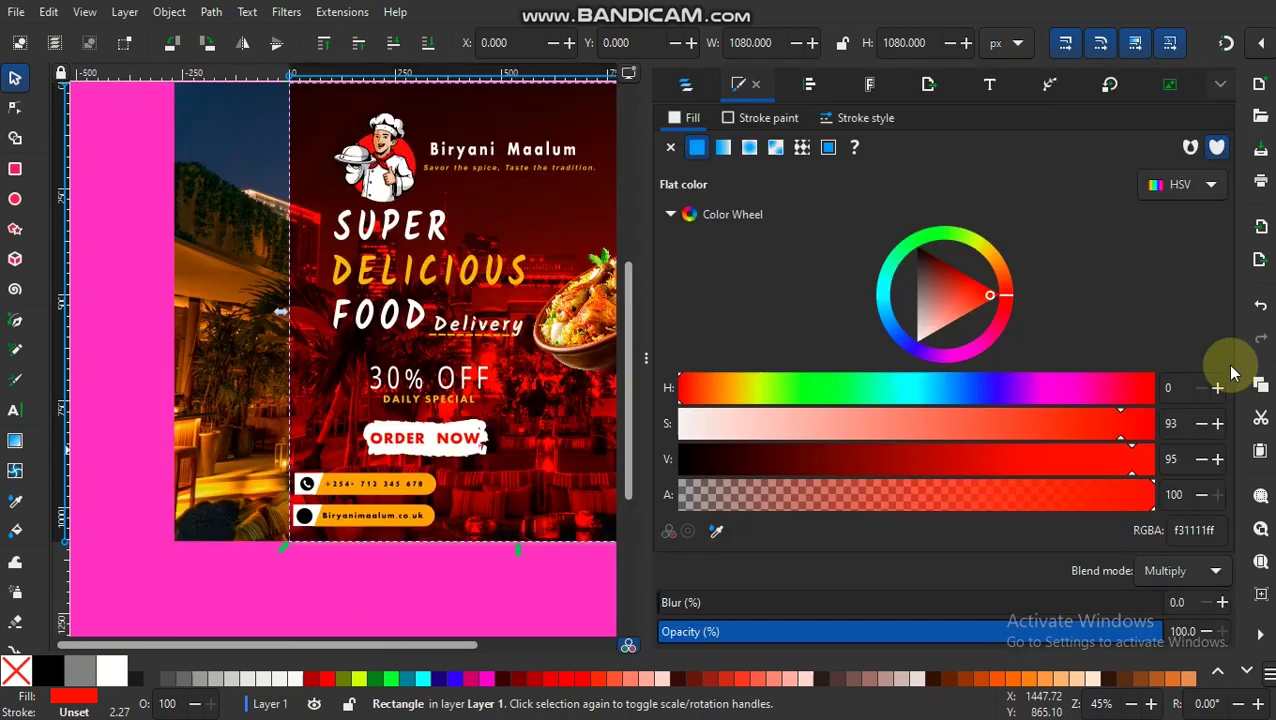
click(723, 147)
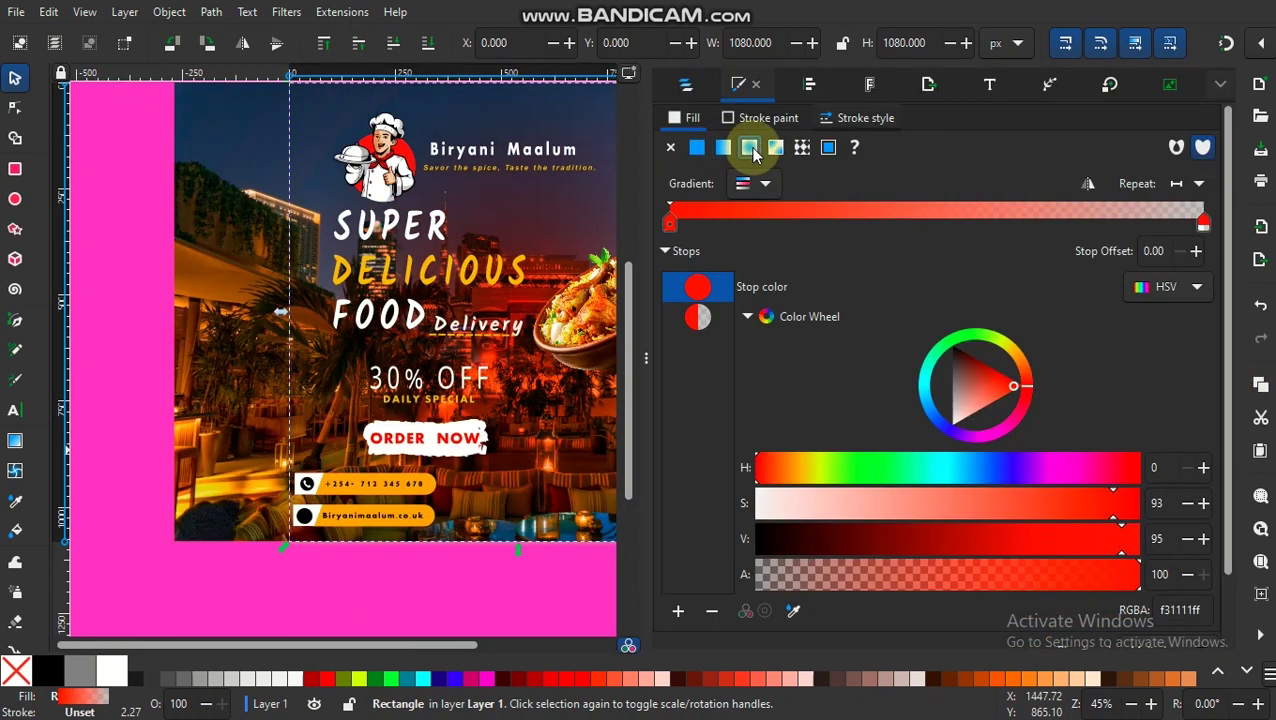
click(645, 358)
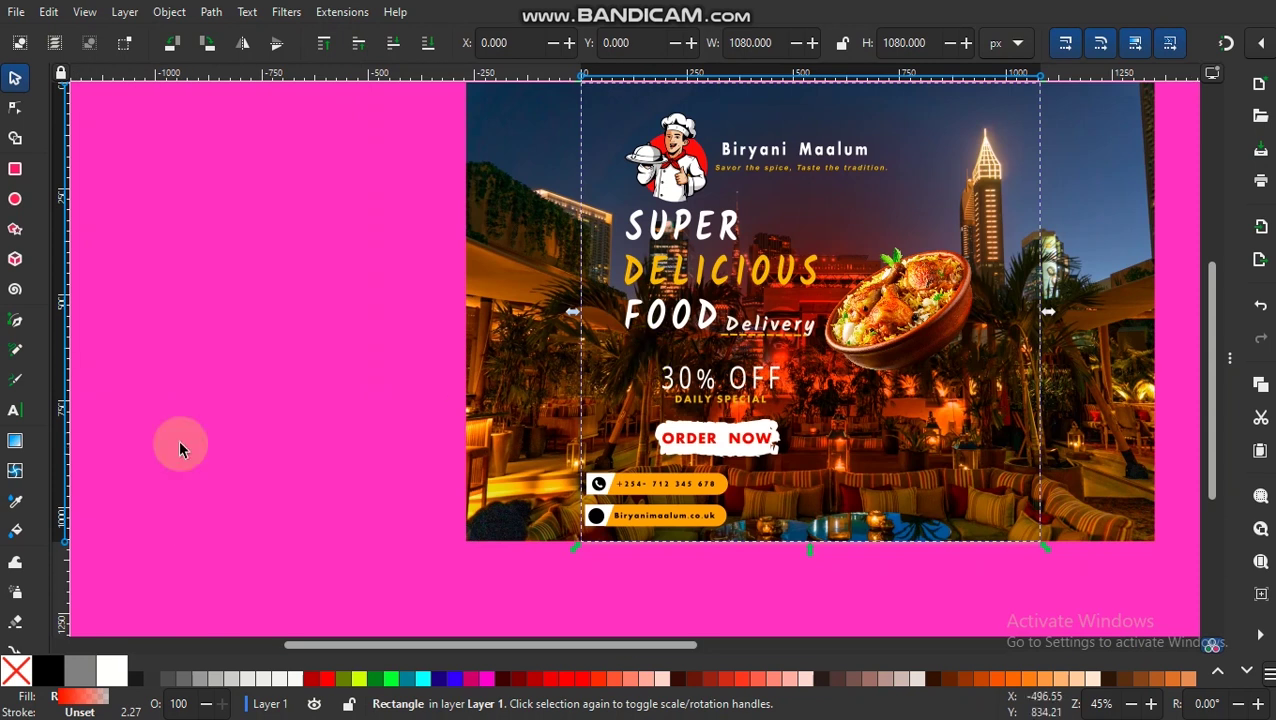
click(15, 440)
mouse_move(561, 524)
mouse_down()
mouse_move(772, 342)
mouse_move(906, 308)
mouse_up()
Make the overlay gradient radial, redrawn from near the biryani bowl
click(1228, 354)
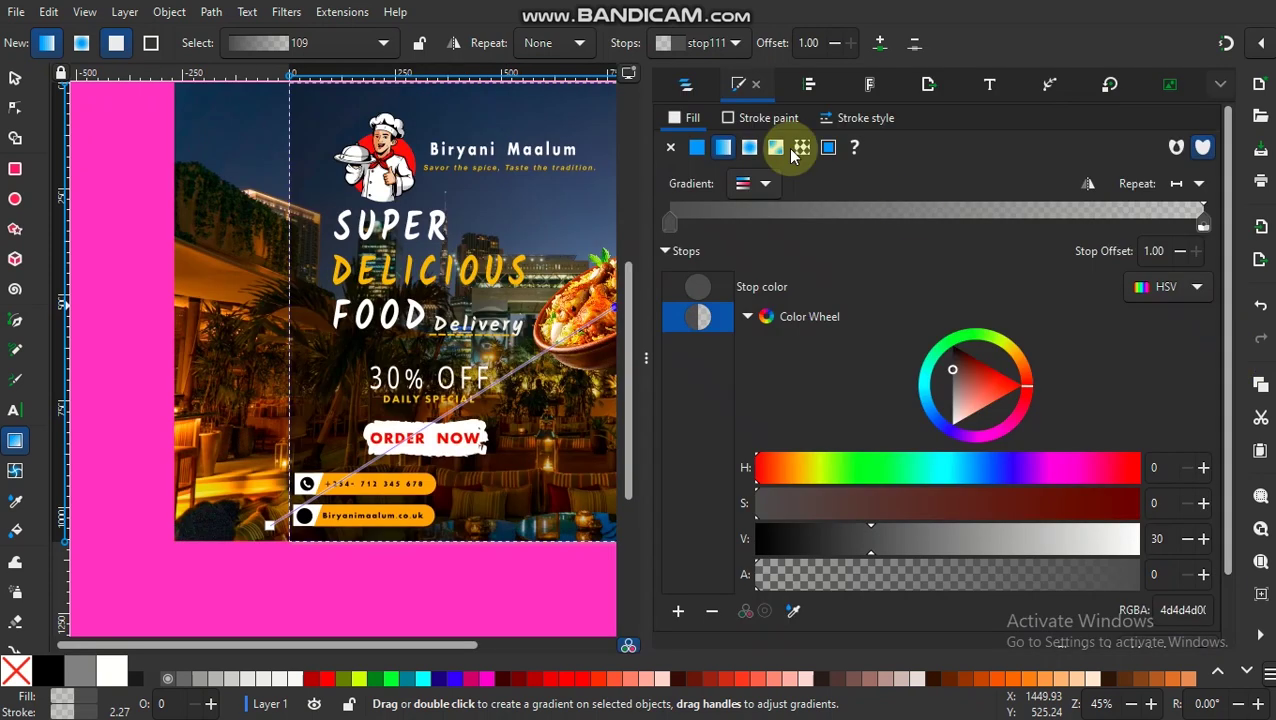
click(750, 147)
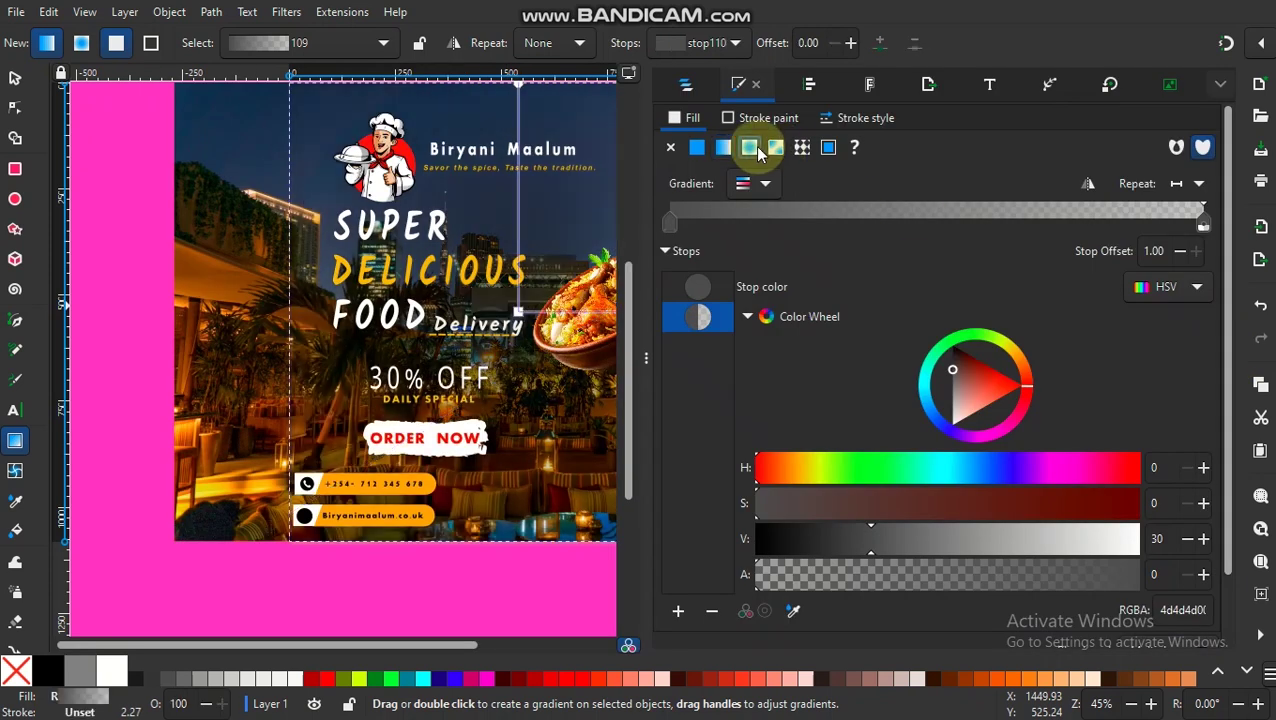
click(647, 306)
mouse_move(812, 313)
mouse_down()
mouse_move(1030, 305)
mouse_move(645, 428)
mouse_up()
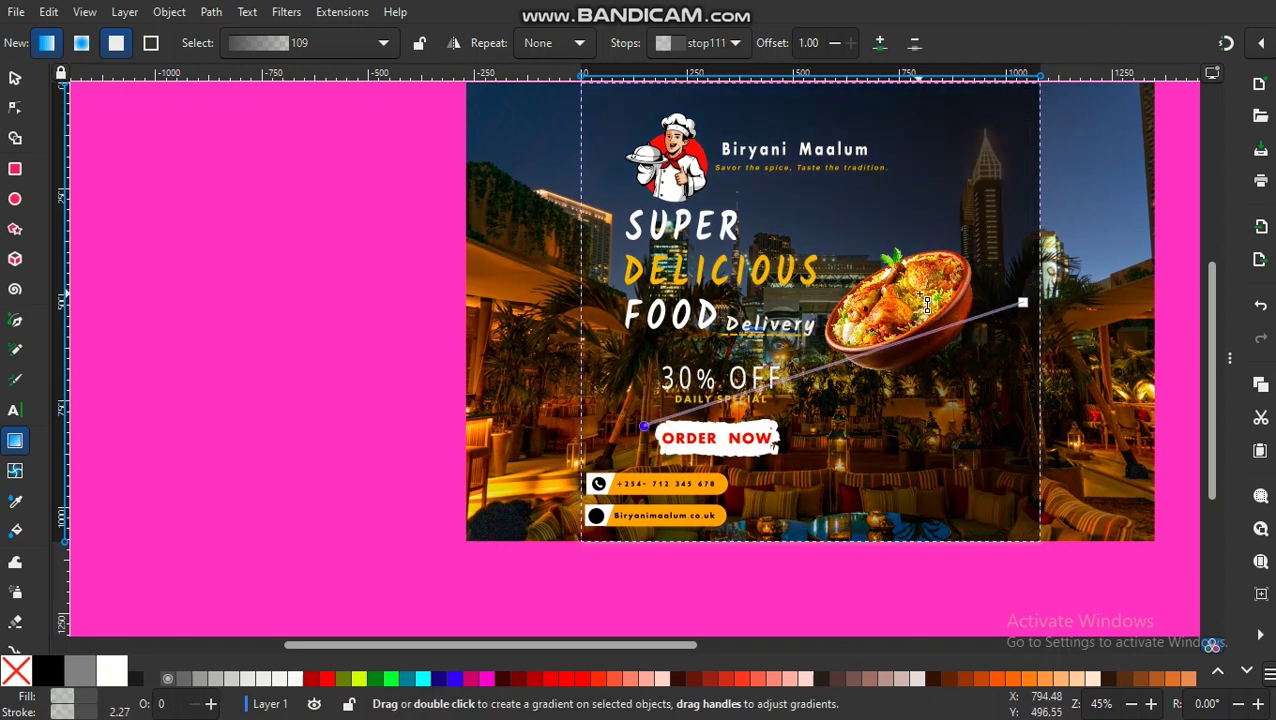
drag(1019, 294, 843, 340)
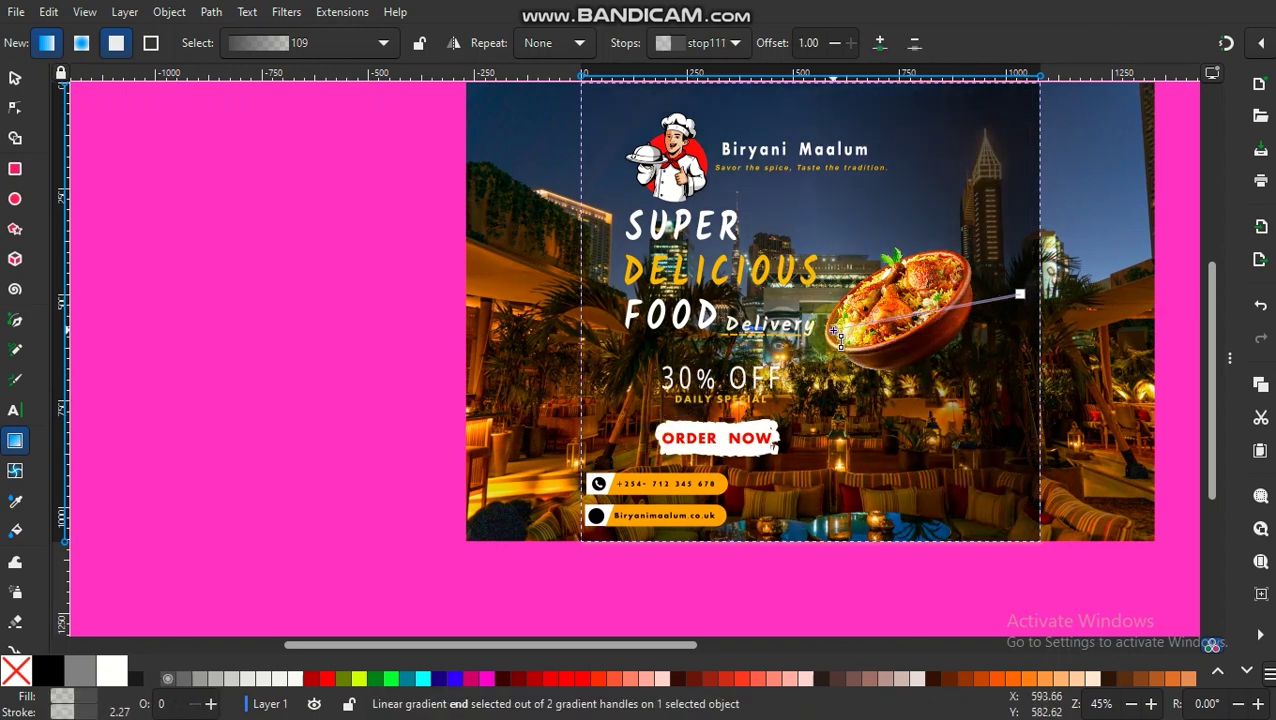
drag(1230, 357, 646, 357)
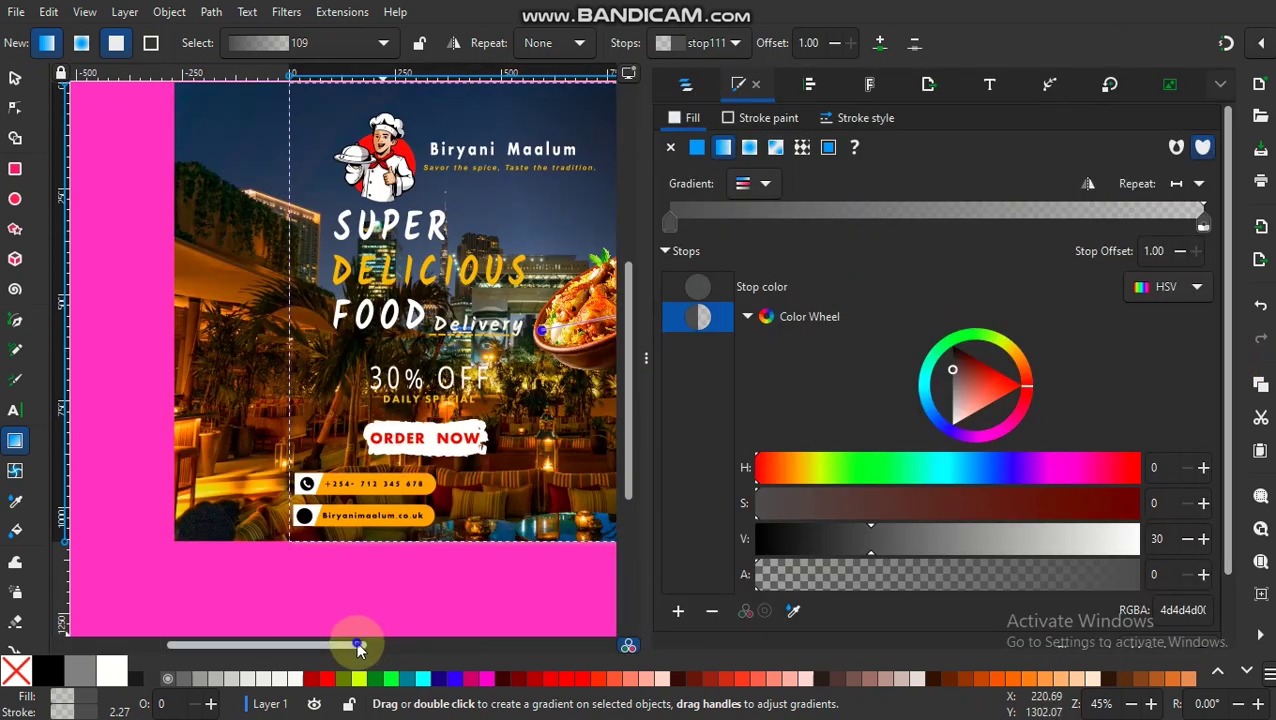
drag(356, 644, 416, 644)
click(749, 148)
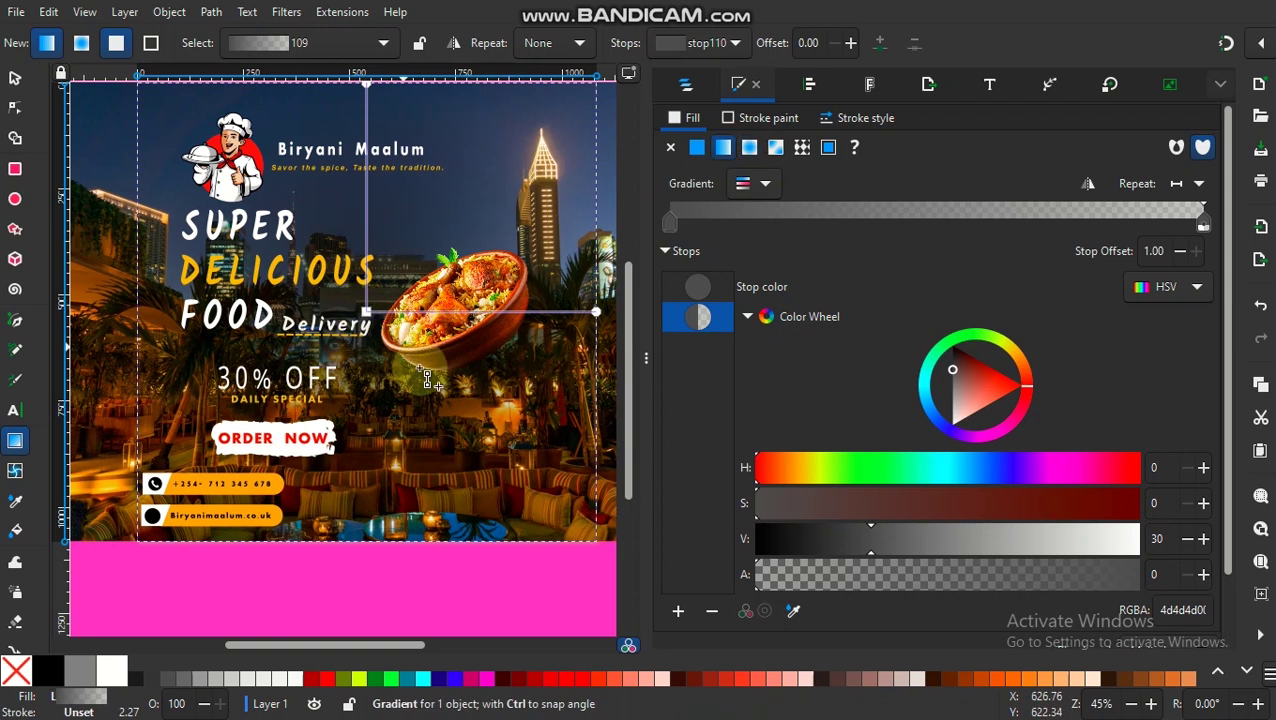
Keep the radial gradient, reshaping it and moving its centre to the right
click(768, 149)
click(749, 148)
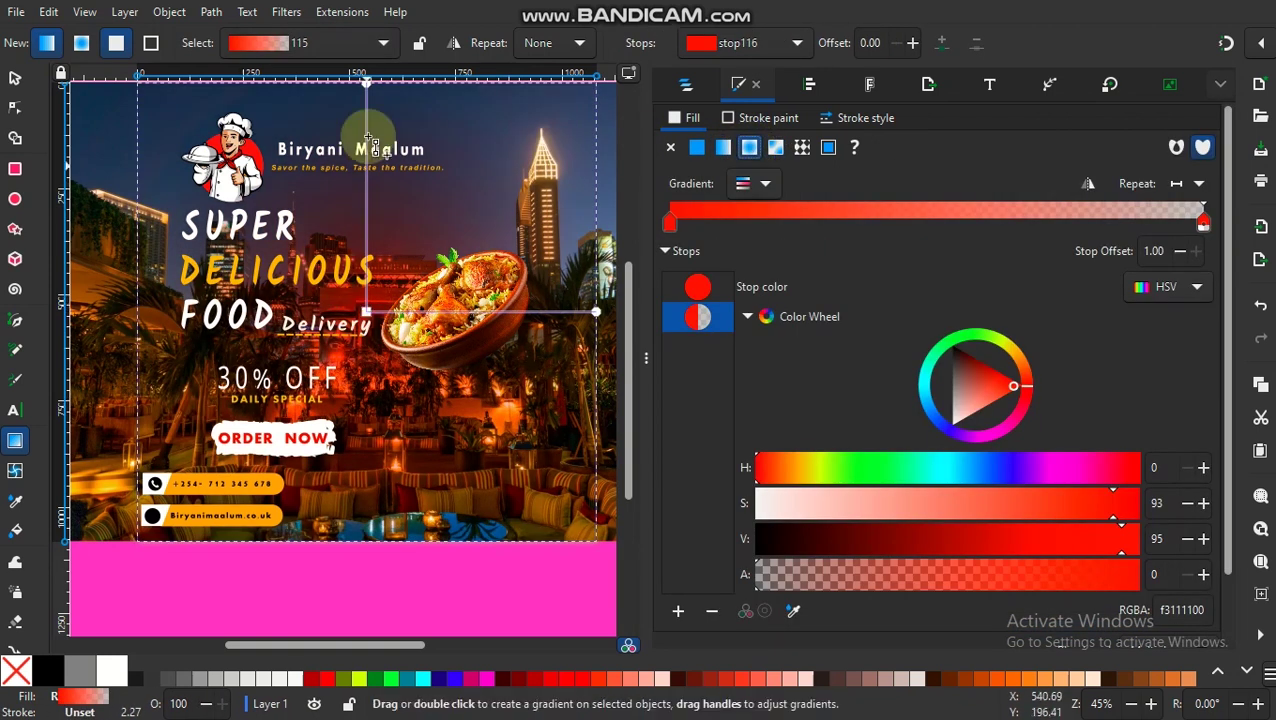
drag(367, 82, 424, 96)
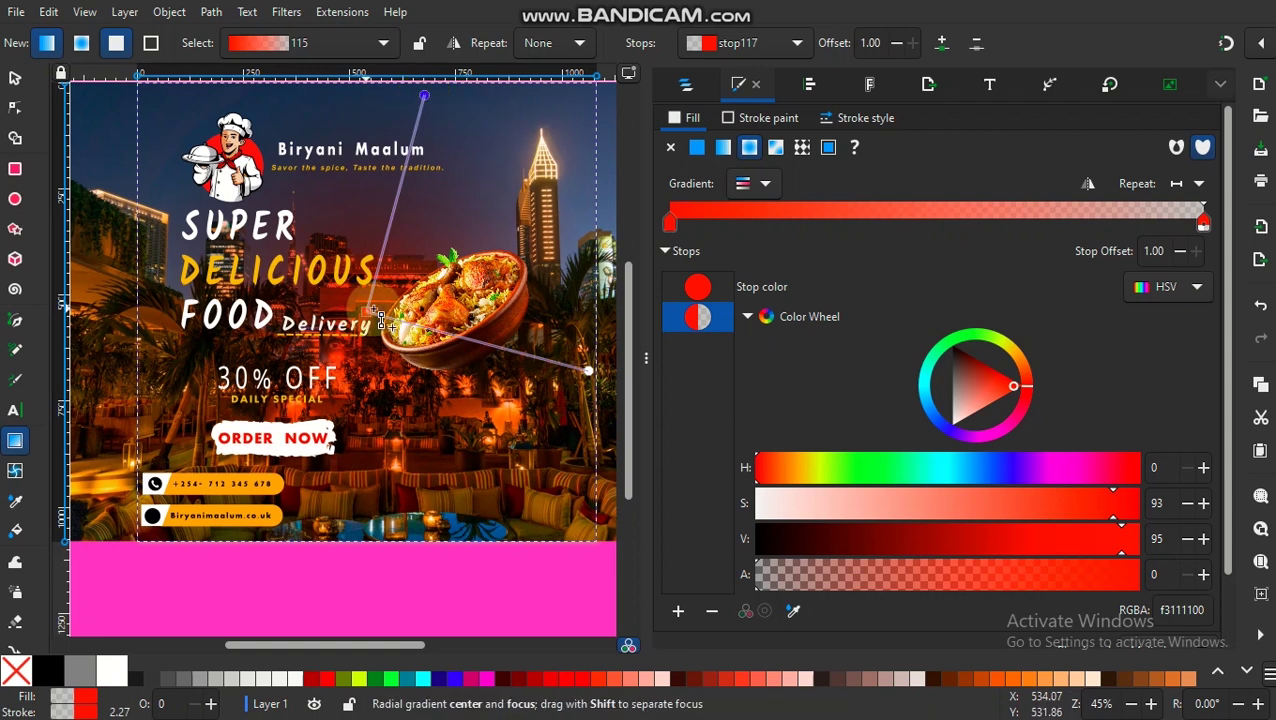
drag(370, 318, 424, 314)
Set the centre stop to near-white fff4f4 and the outer stop to opaque red f31111
click(671, 222)
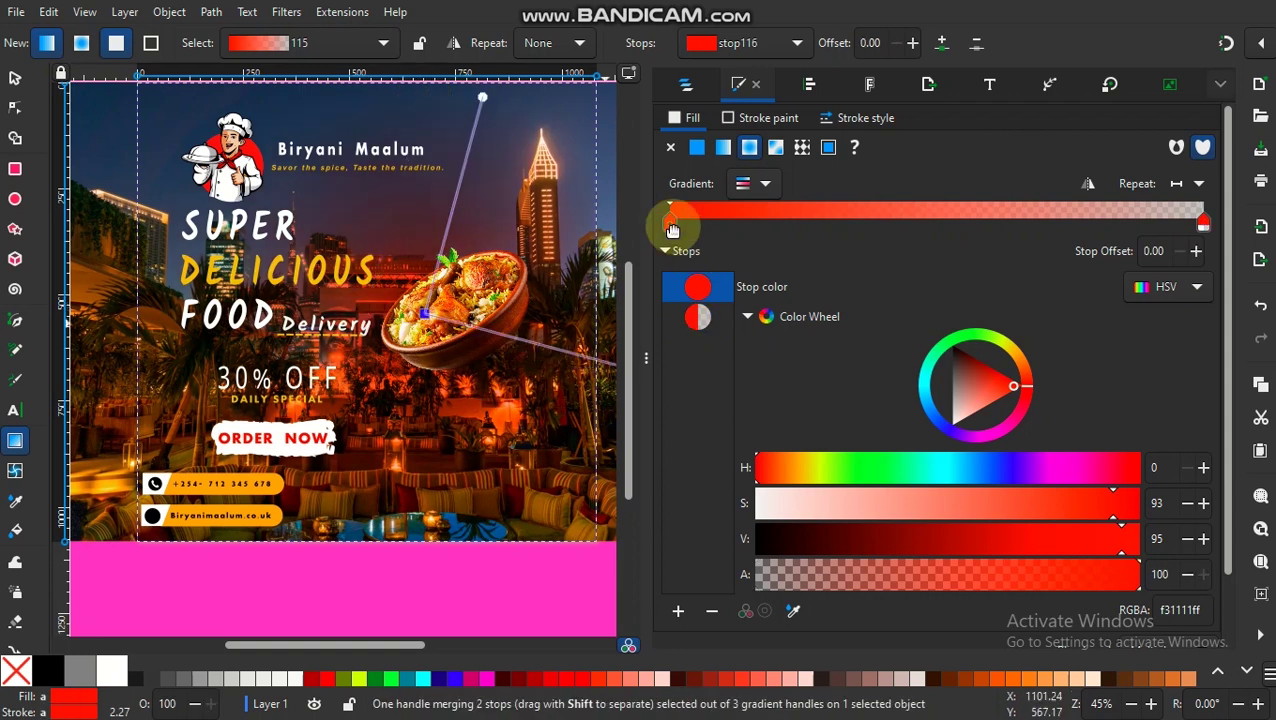
click(953, 419)
click(1204, 221)
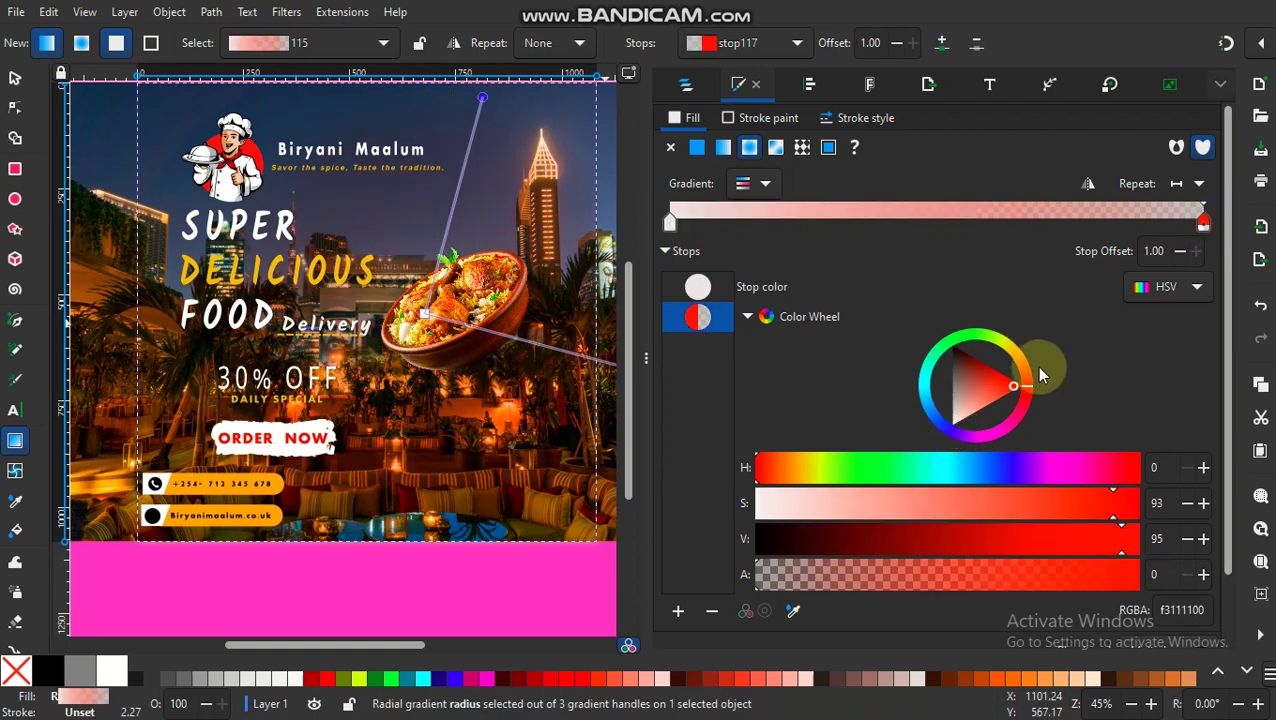
drag(762, 574, 1140, 575)
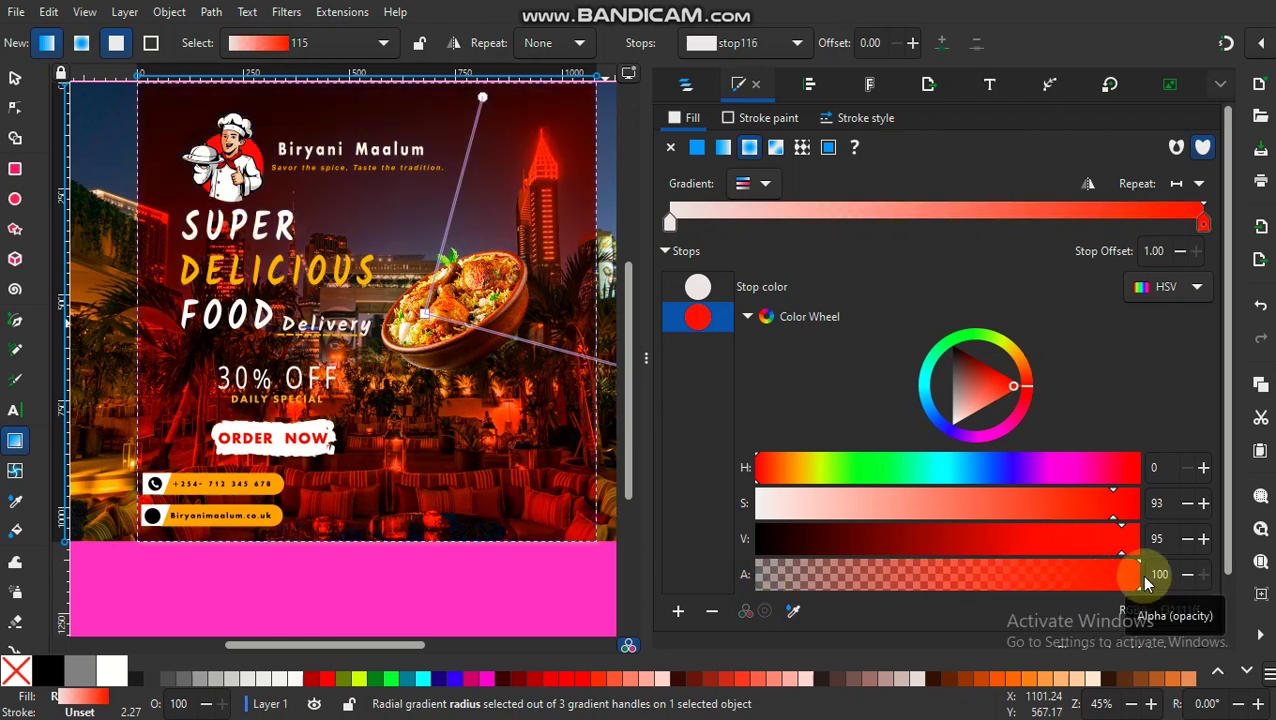
click(671, 222)
drag(957, 430, 1160, 560)
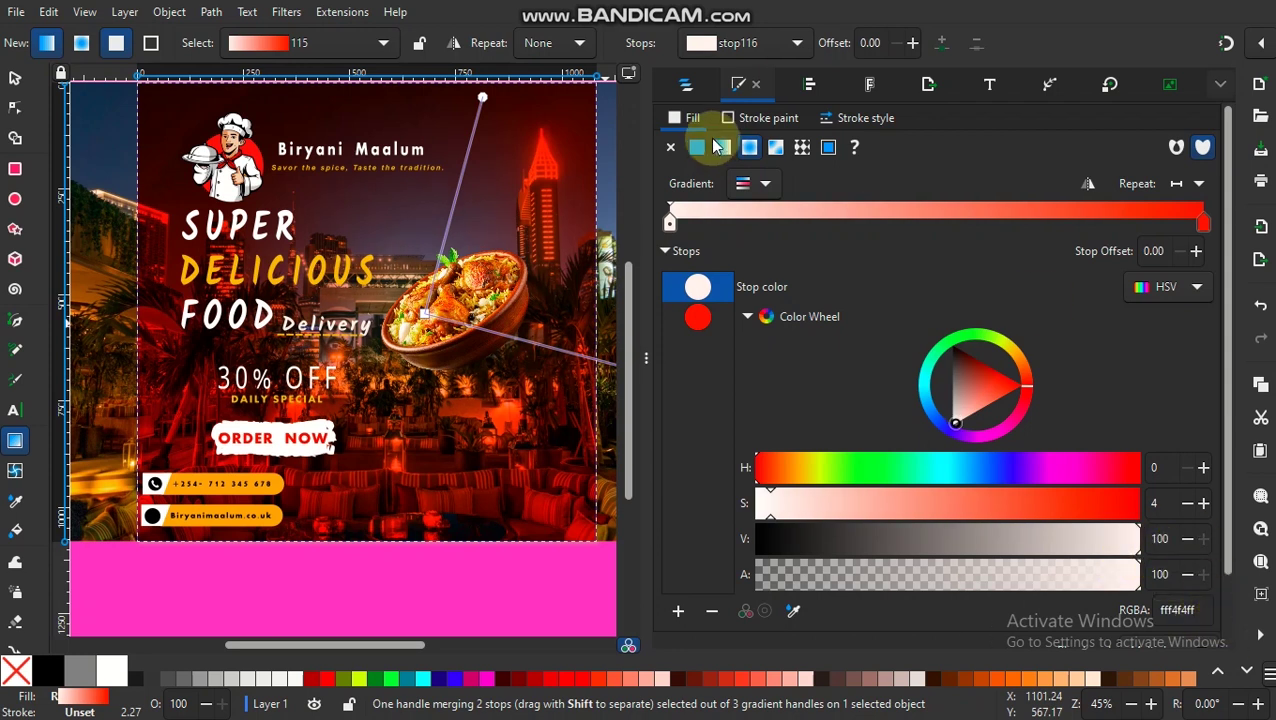
click(685, 84)
click(737, 86)
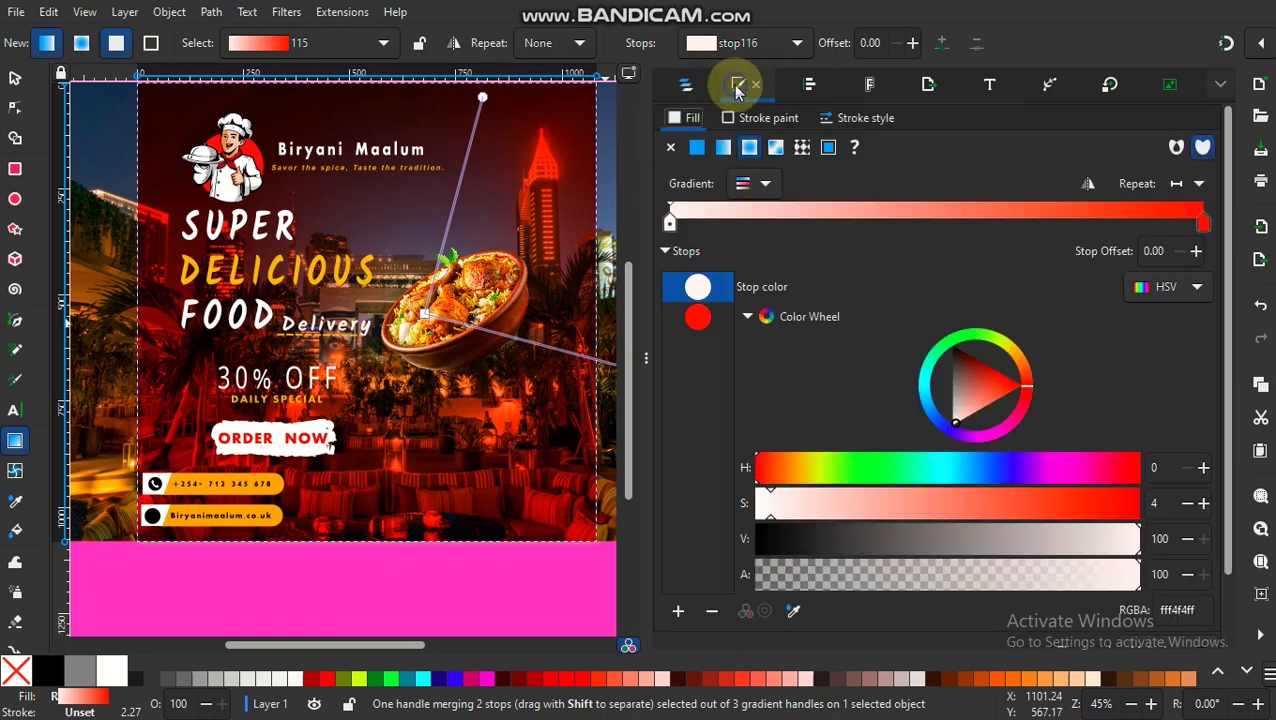
click(740, 118)
click(687, 119)
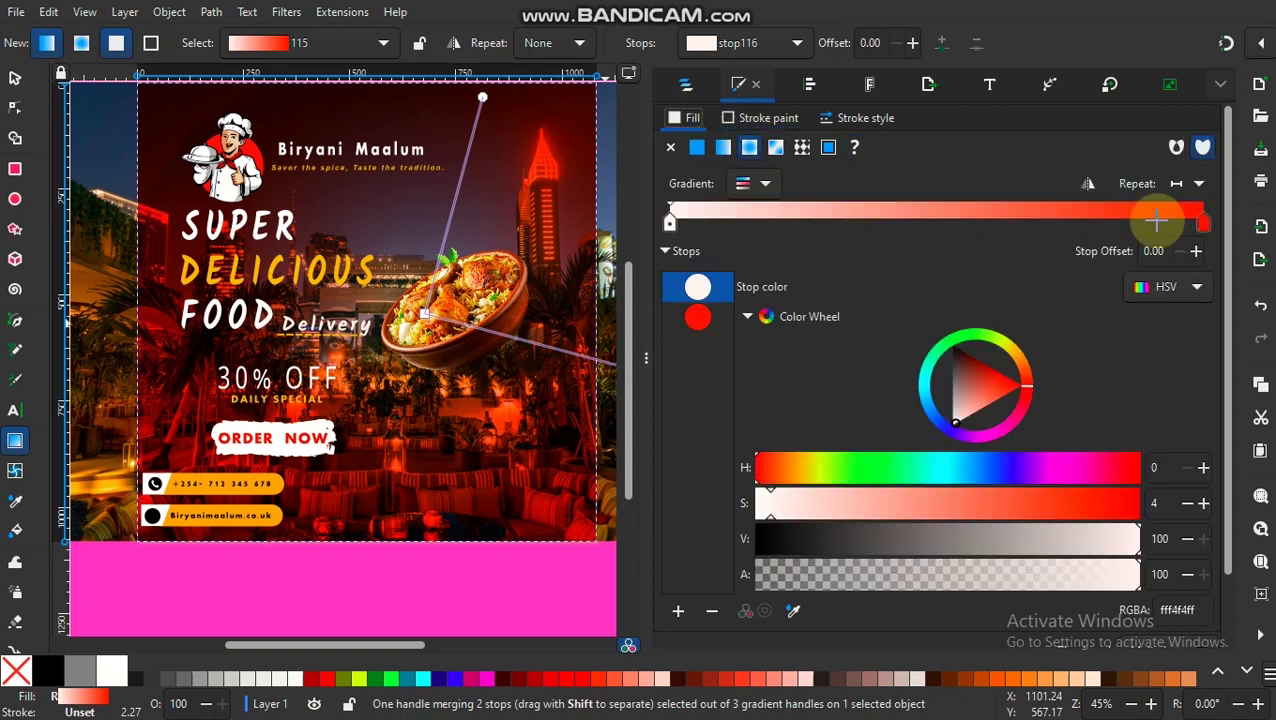
Enlarge and shift the biryani bowl to about 818 px, then turn the overlay's centre stop red dc1d1d
click(15, 77)
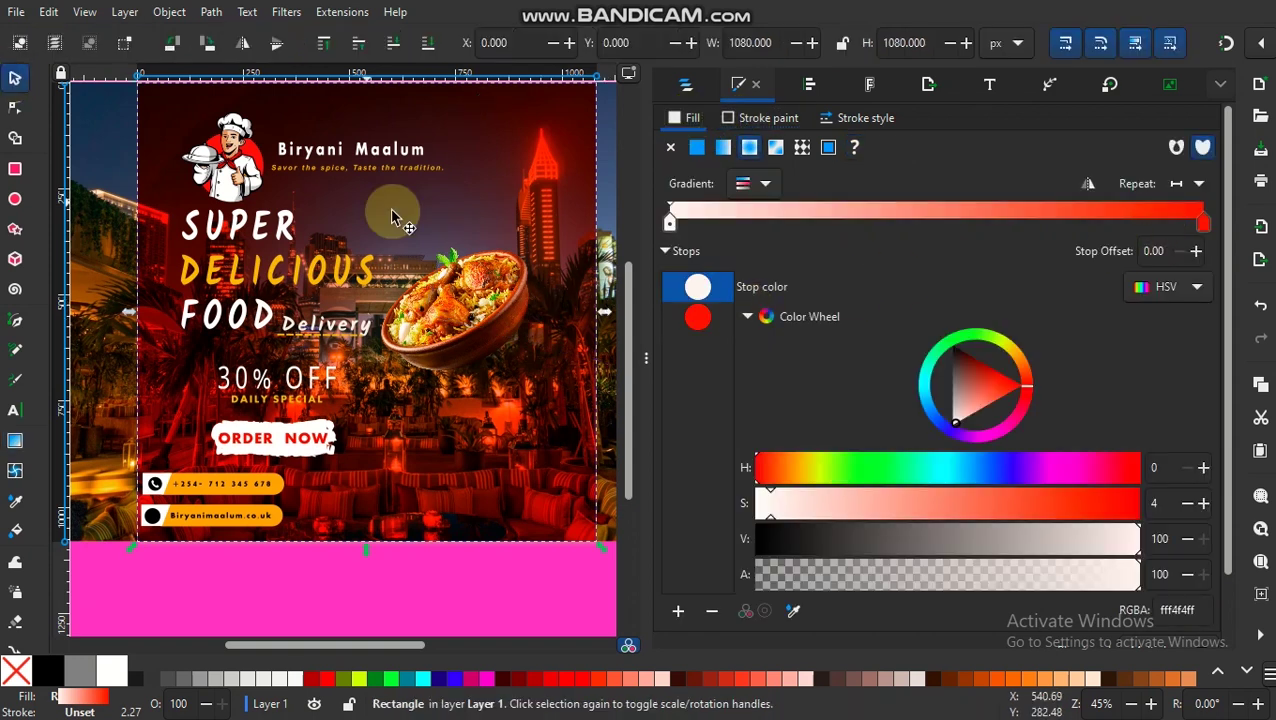
click(477, 296)
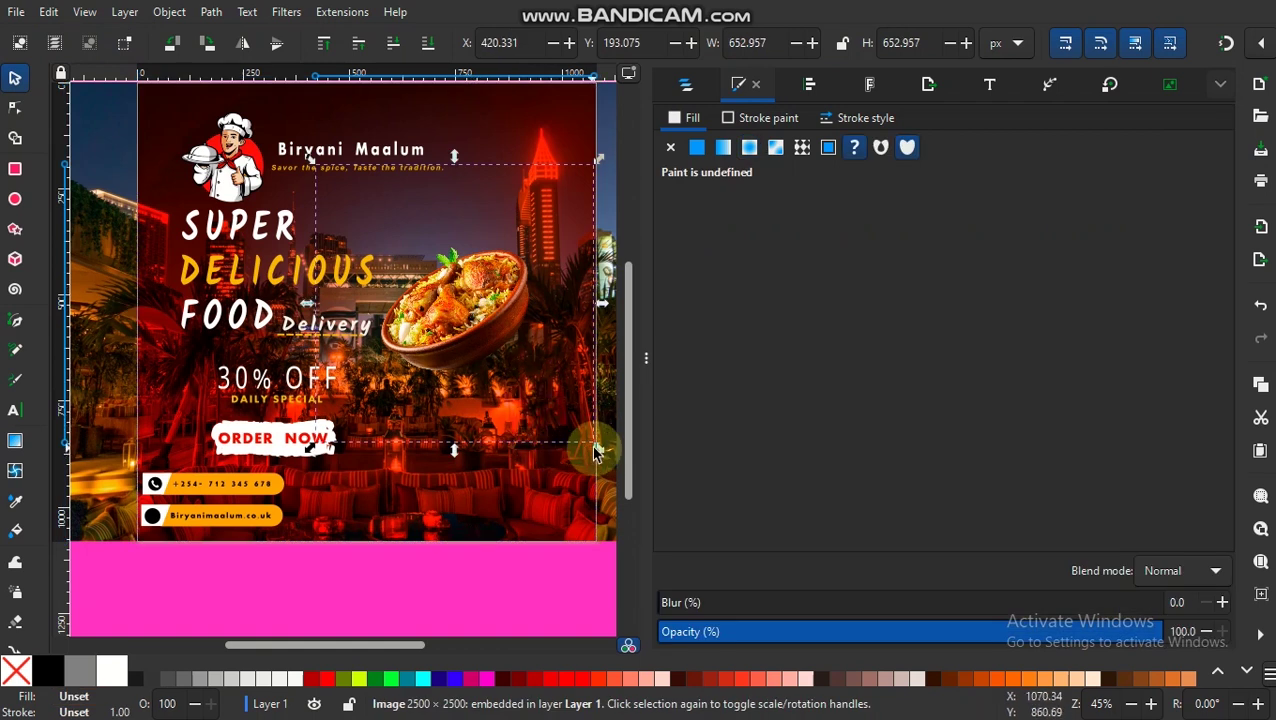
mouse_move(598, 447)
mouse_down()
mouse_move(635, 490)
mouse_move(590, 513)
mouse_up()
mouse_move(290, 406)
mouse_down()
mouse_move(240, 410)
mouse_move(250, 404)
mouse_up()
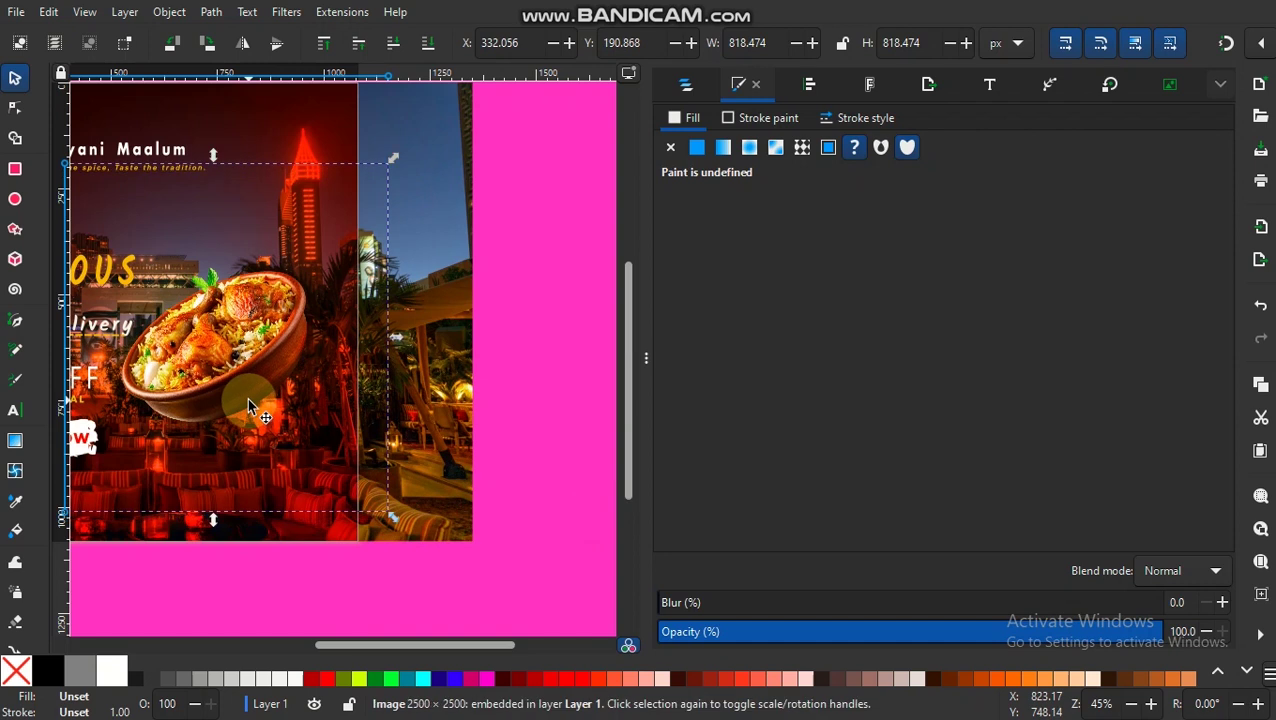
drag(455, 640, 383, 640)
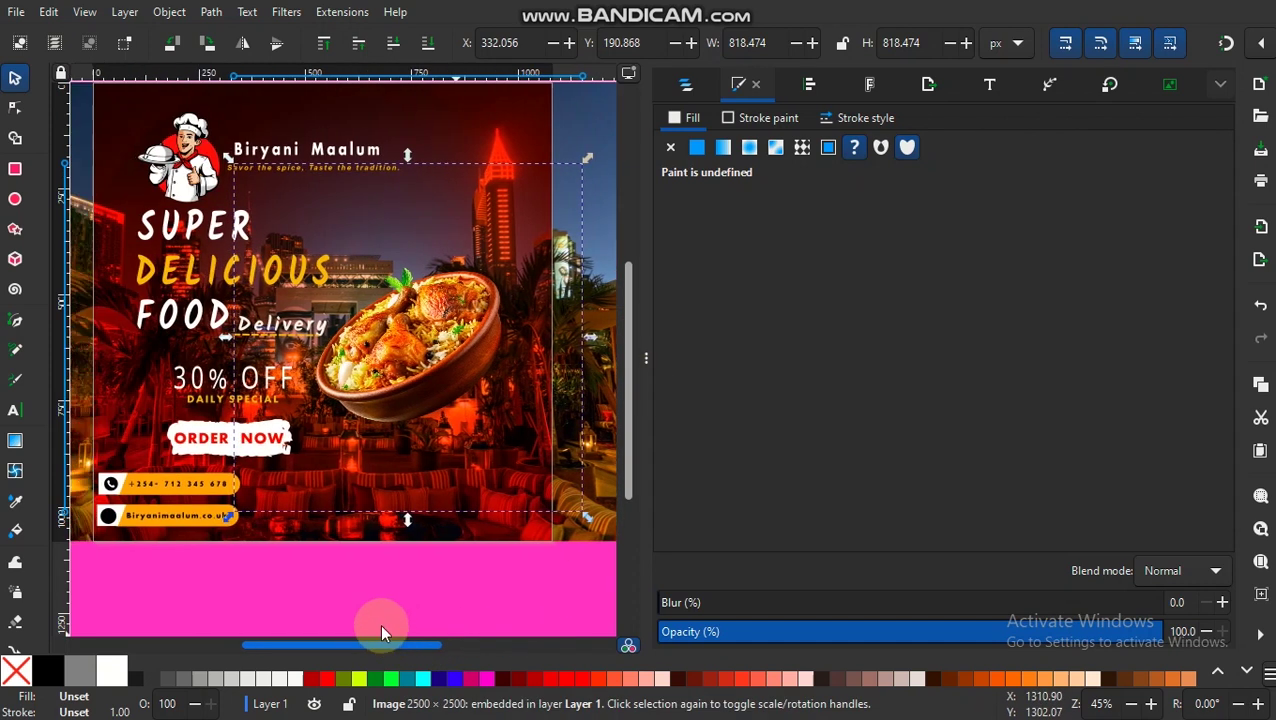
drag(424, 390, 445, 342)
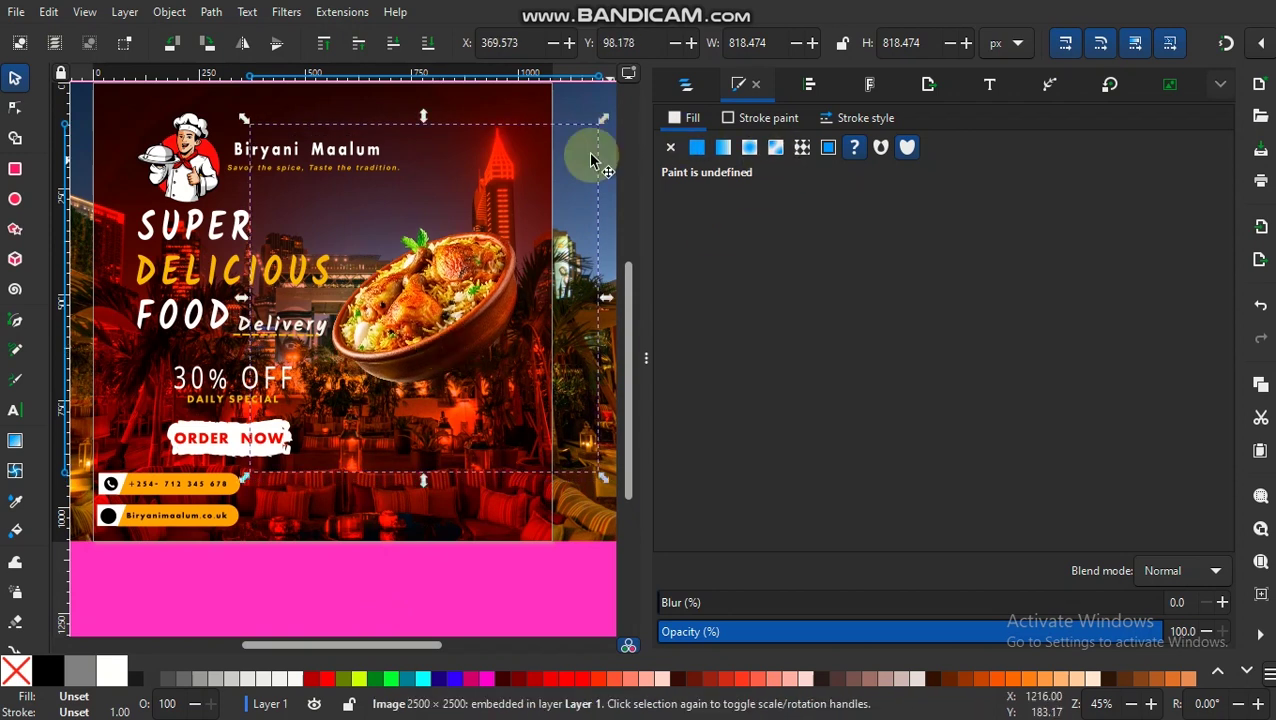
click(540, 158)
click(1005, 386)
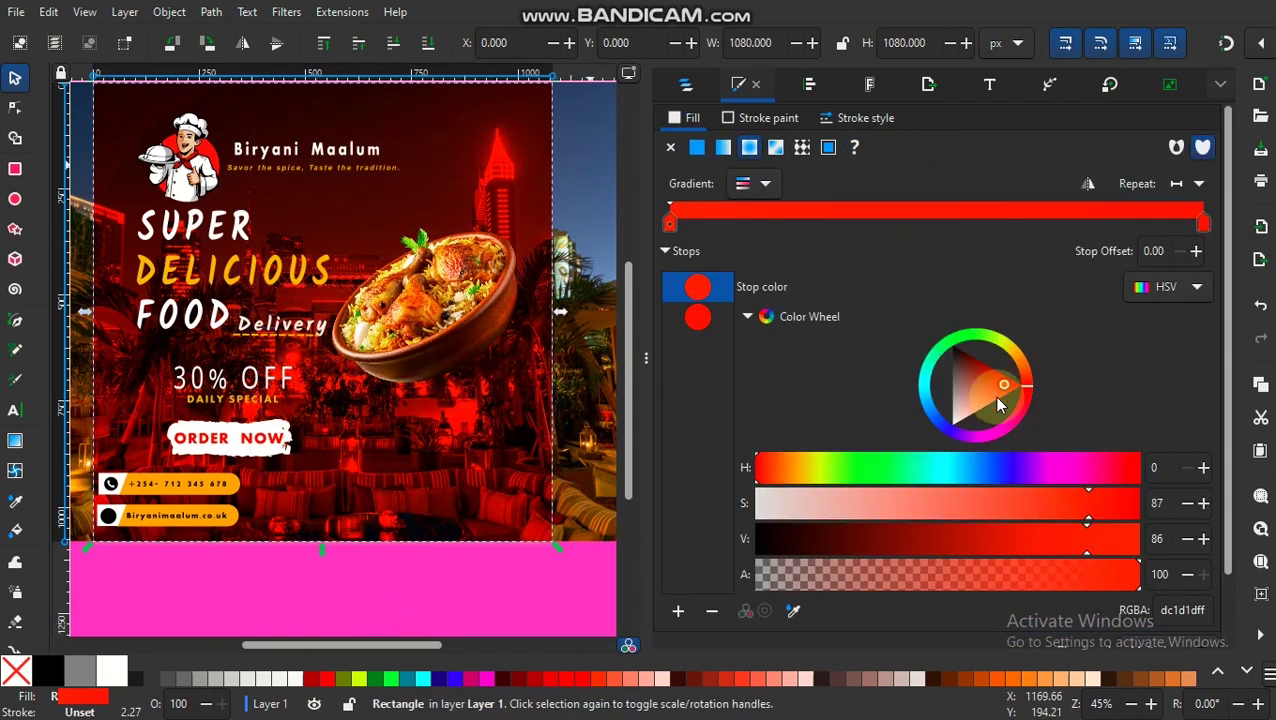
Undo the red stop, tint the end stop yellow-green and set Repeat to reflected
key(ctrl+z)
click(1201, 221)
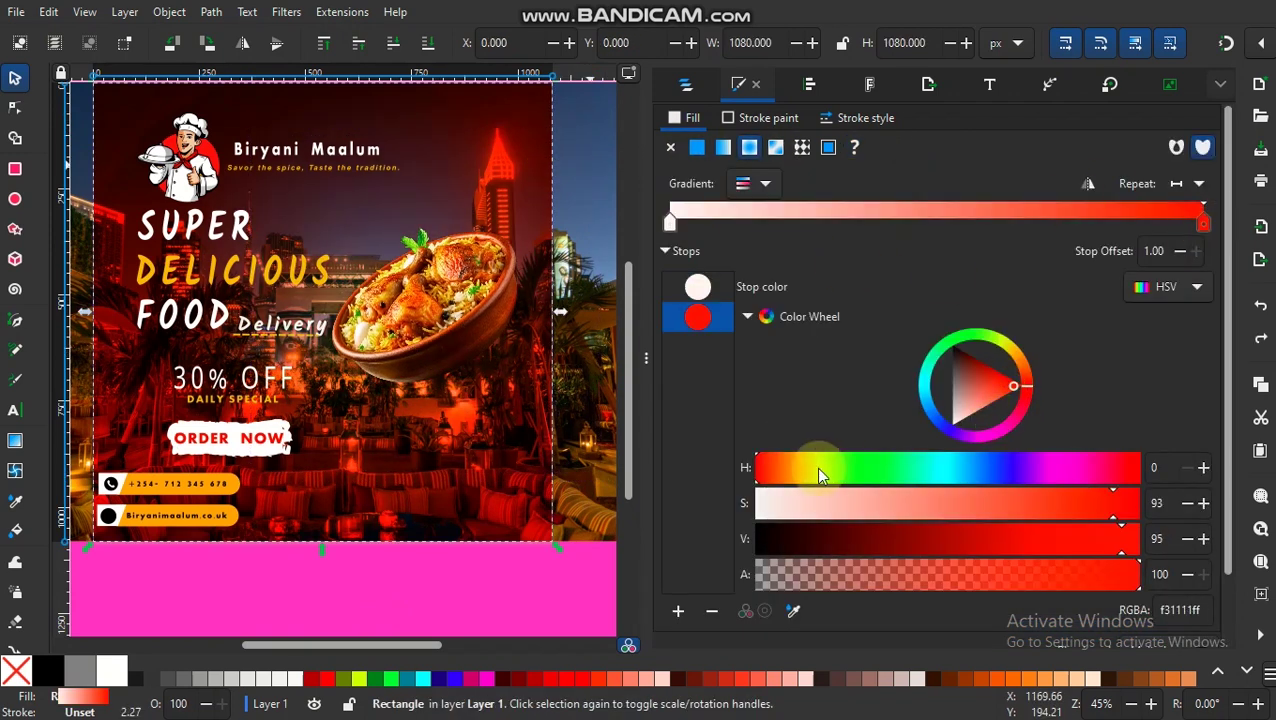
click(815, 467)
click(1197, 184)
click(1192, 258)
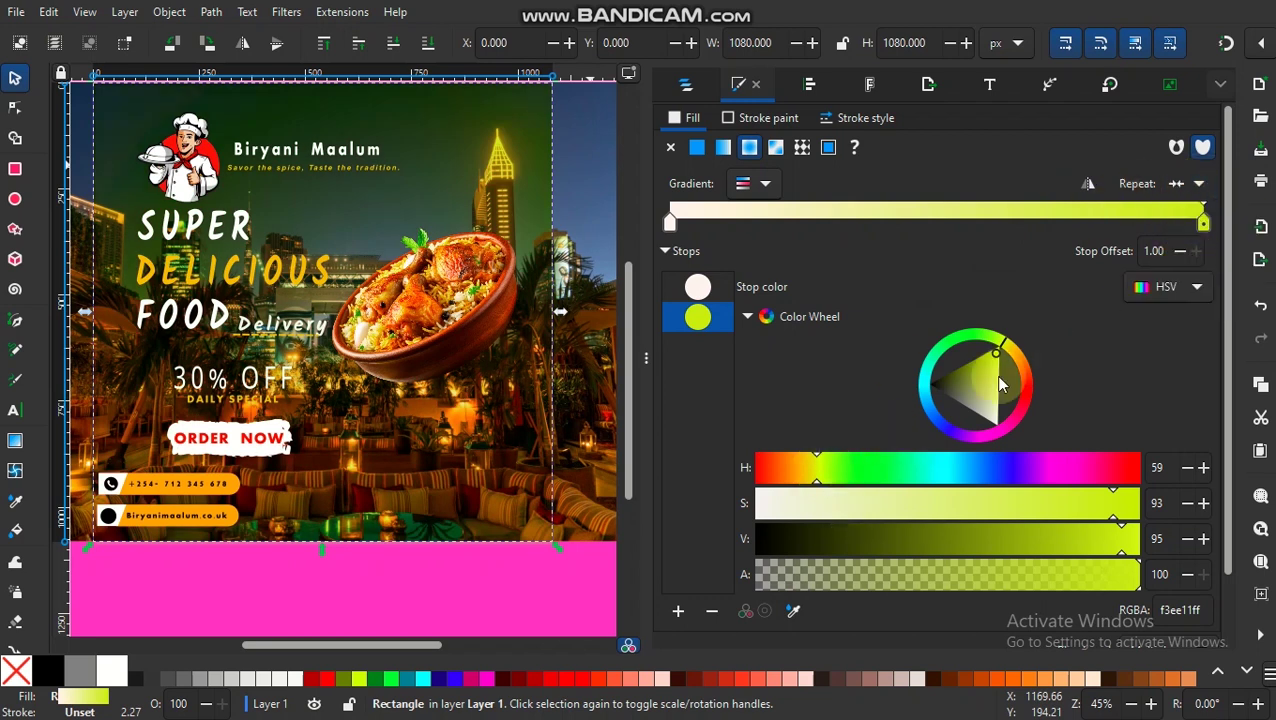
Try several hues and settle the gradient's end stop on cyan 1fe7f5
click(967, 468)
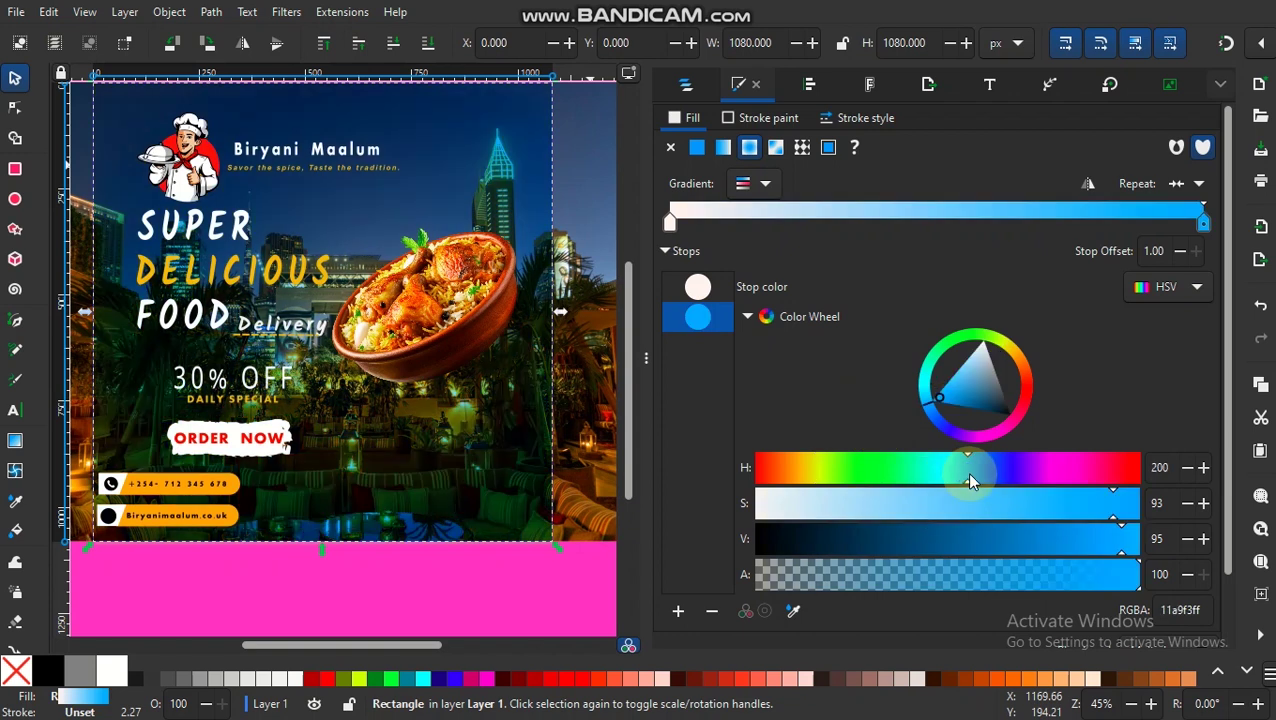
click(990, 470)
click(947, 467)
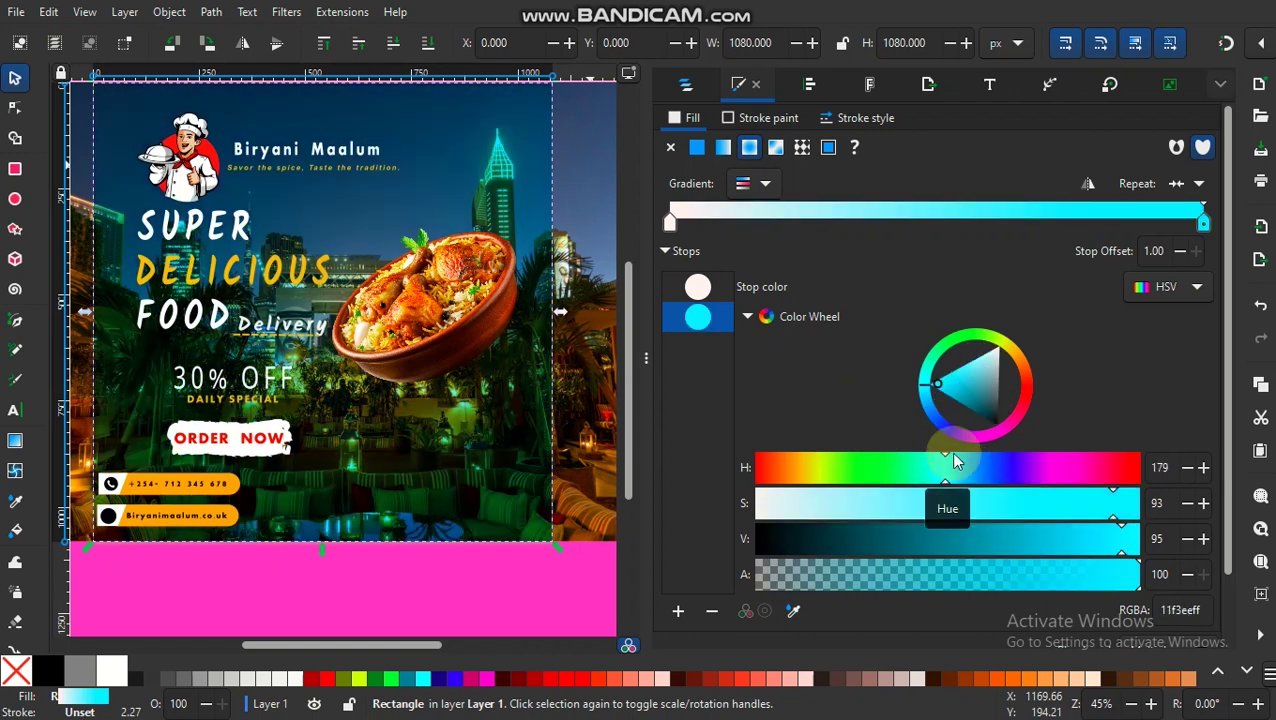
click(966, 412)
click(965, 333)
click(973, 358)
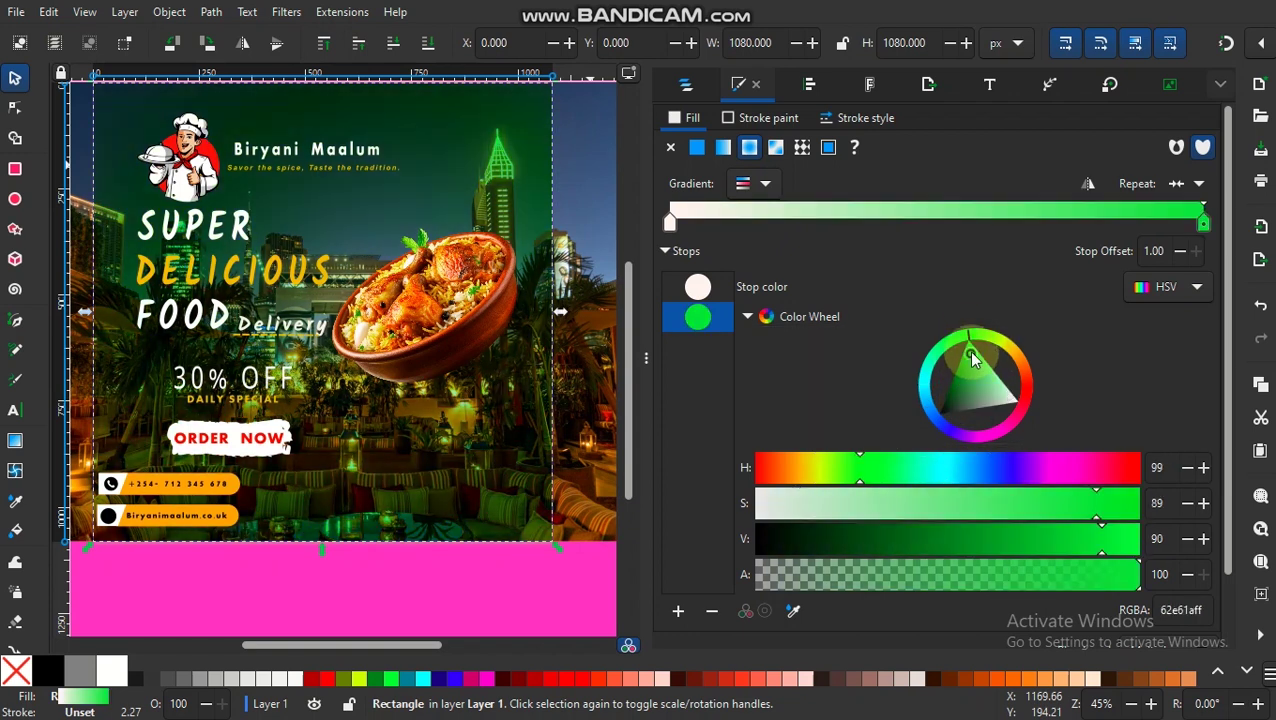
click(801, 469)
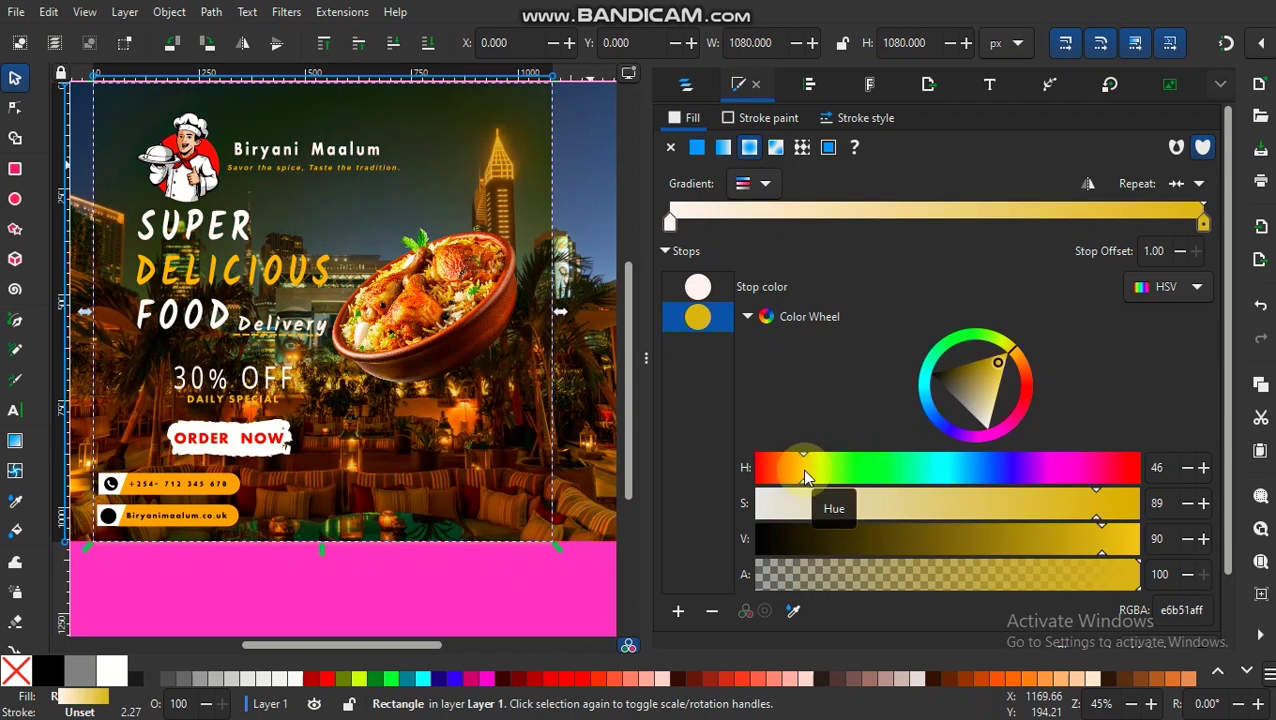
click(925, 400)
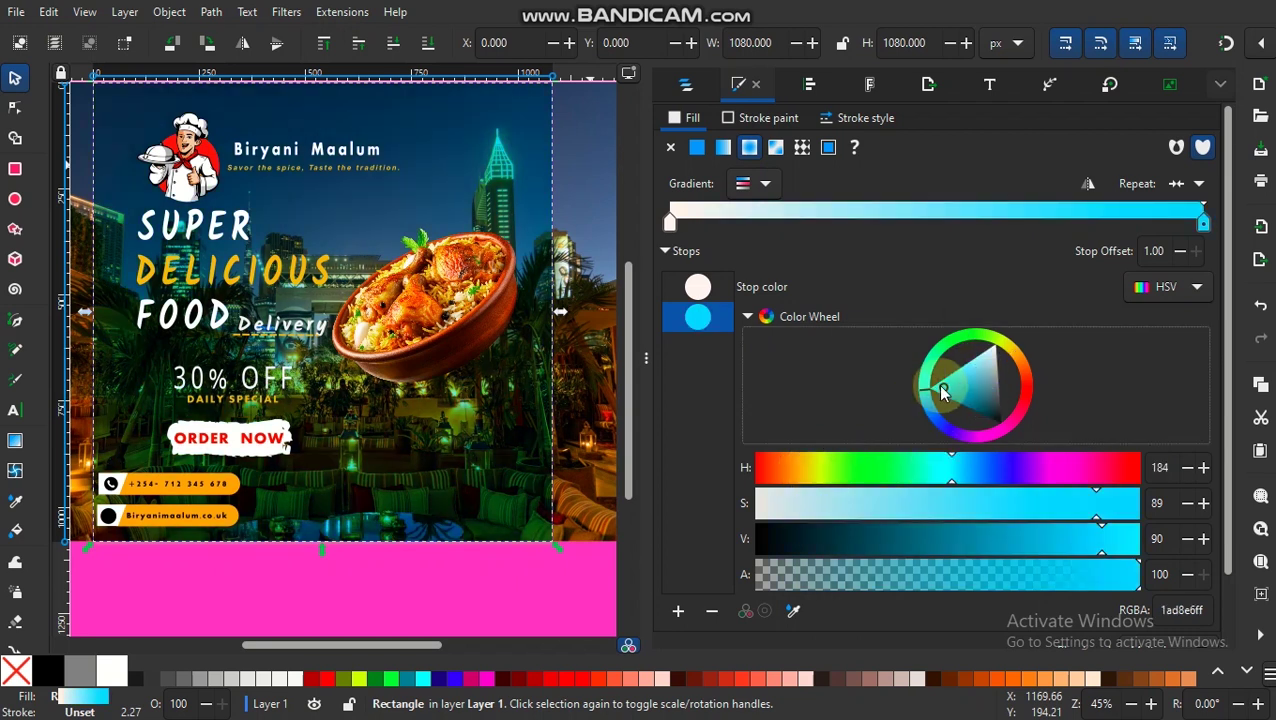
click(941, 388)
Add a pale yellow-green middle stop and set Repeat back to Direct
click(15, 440)
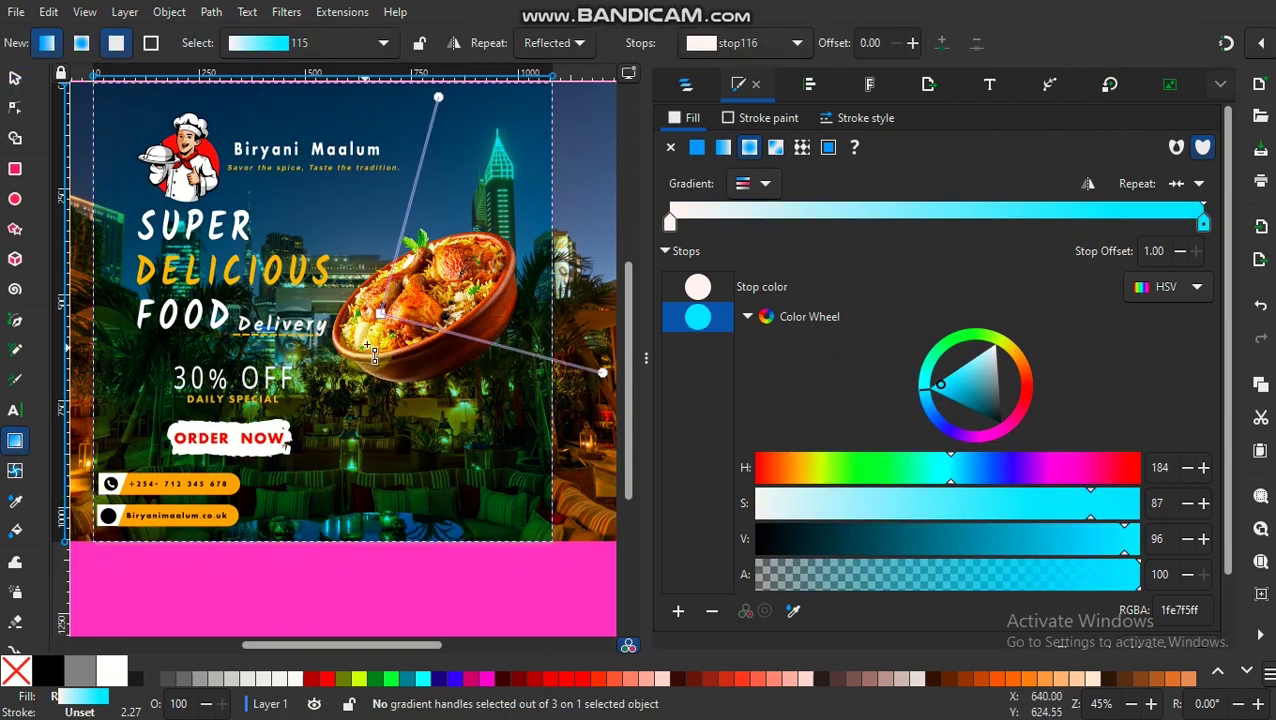
double_click(776, 213)
click(824, 470)
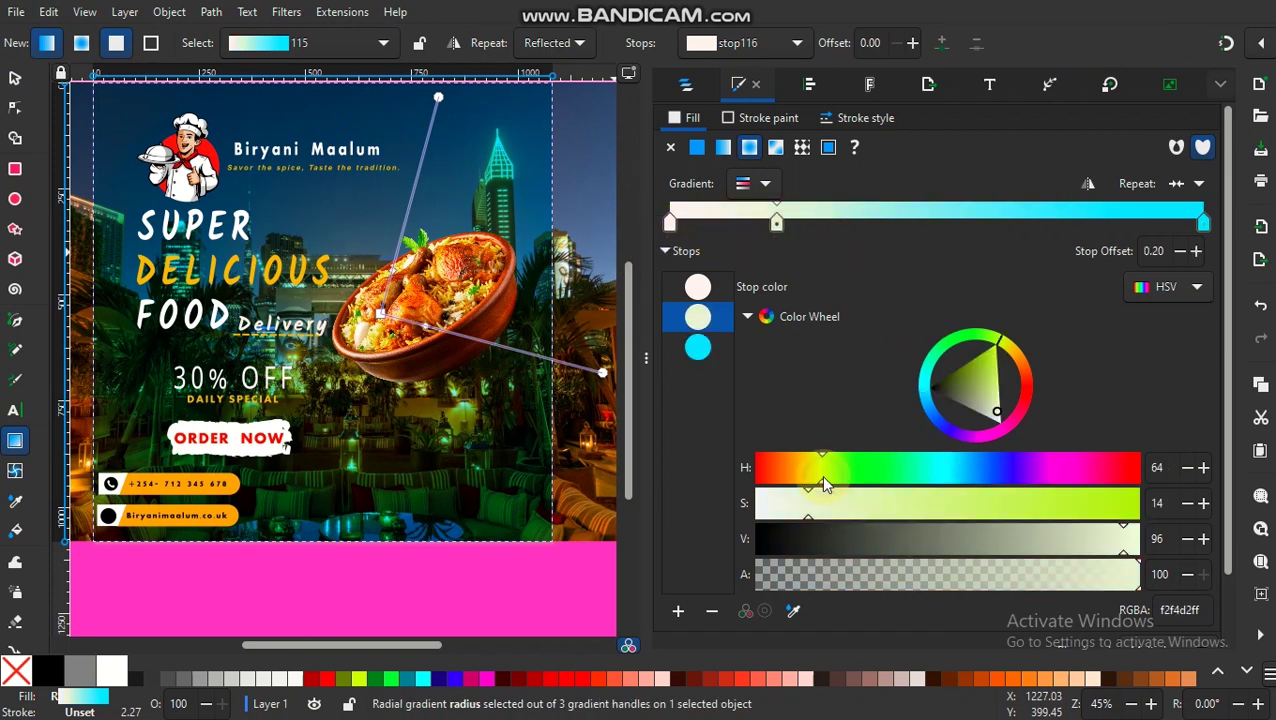
drag(776, 221, 849, 221)
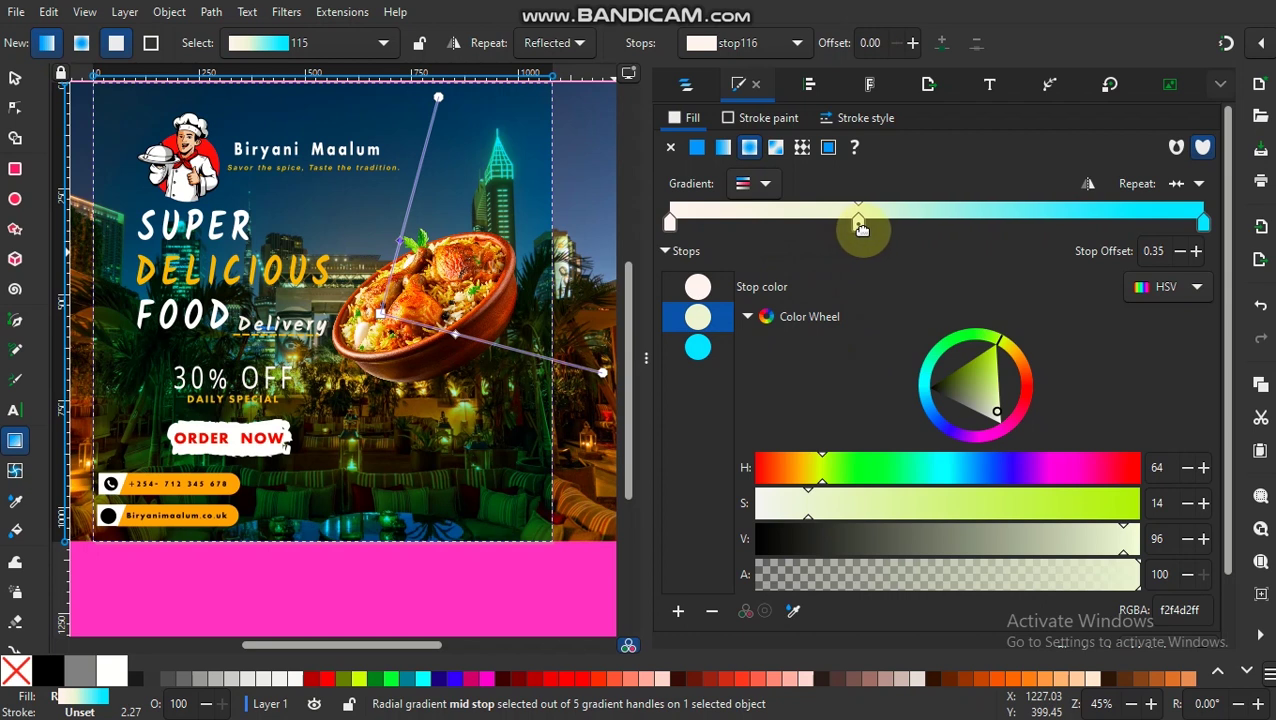
click(1199, 183)
click(1192, 240)
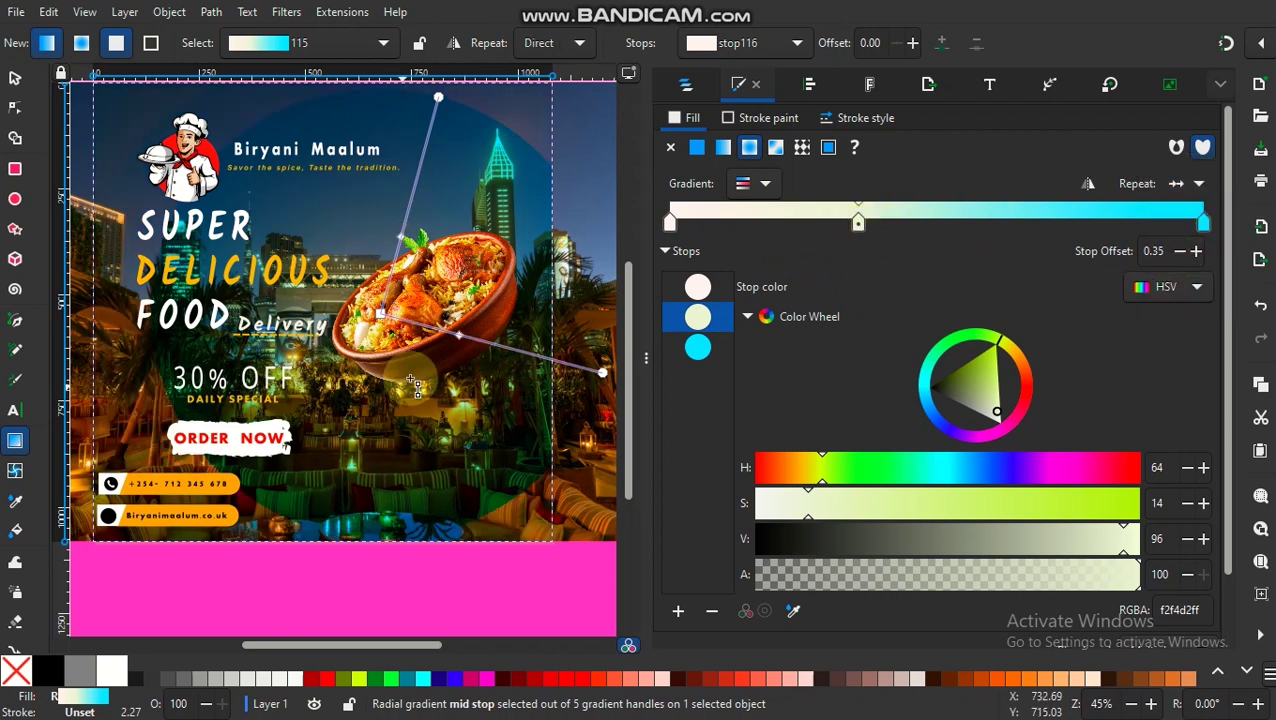
Experiment with a yellow middle stop's position, then delete it
drag(414, 387, 502, 352)
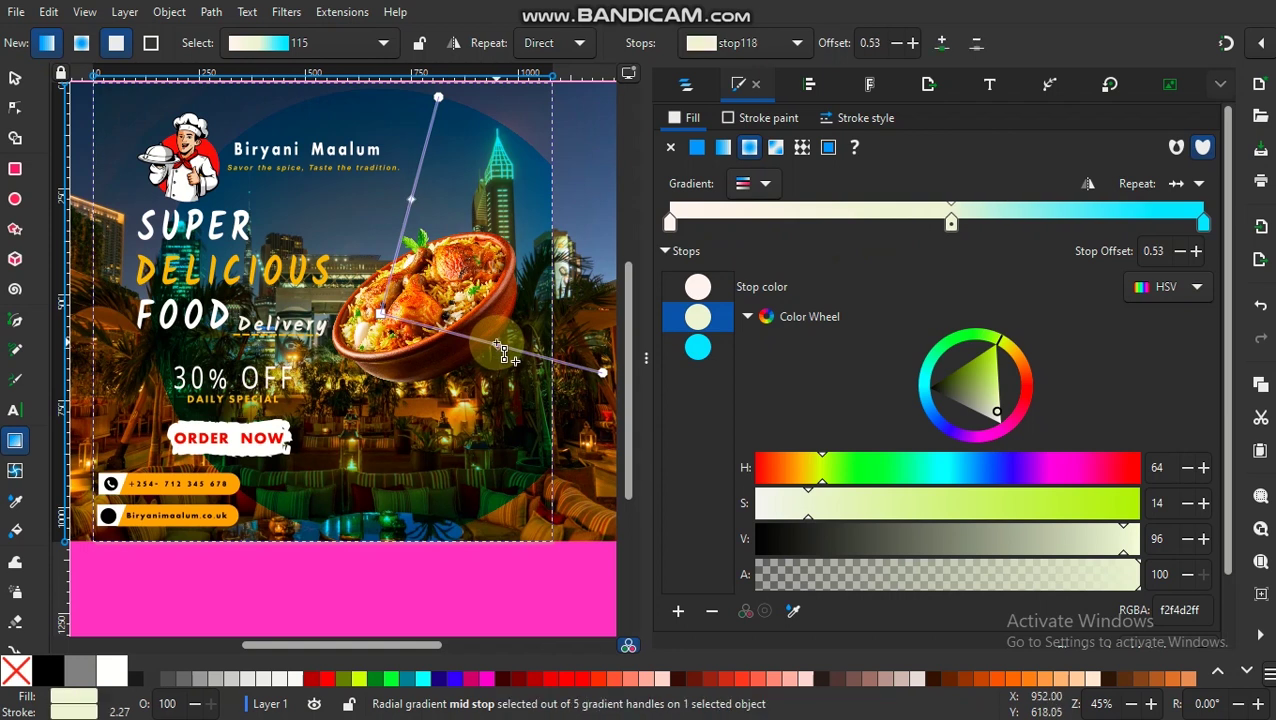
click(995, 368)
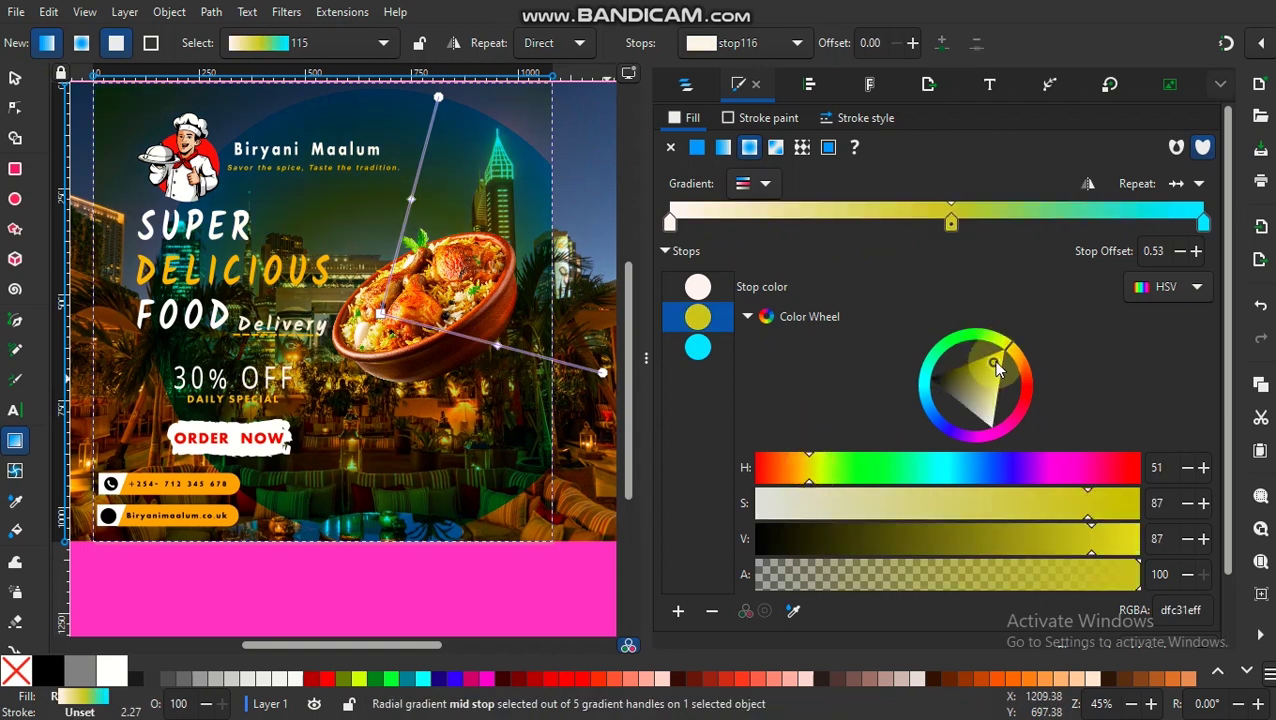
drag(951, 226, 927, 237)
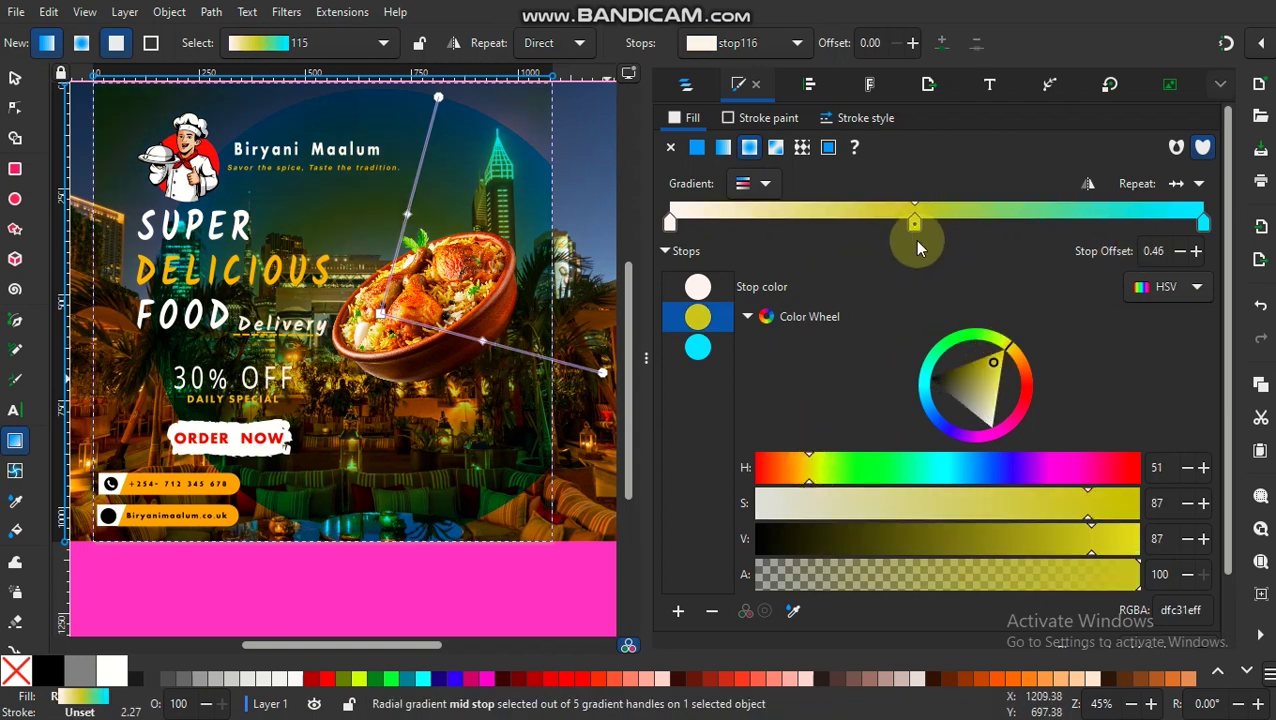
click(671, 222)
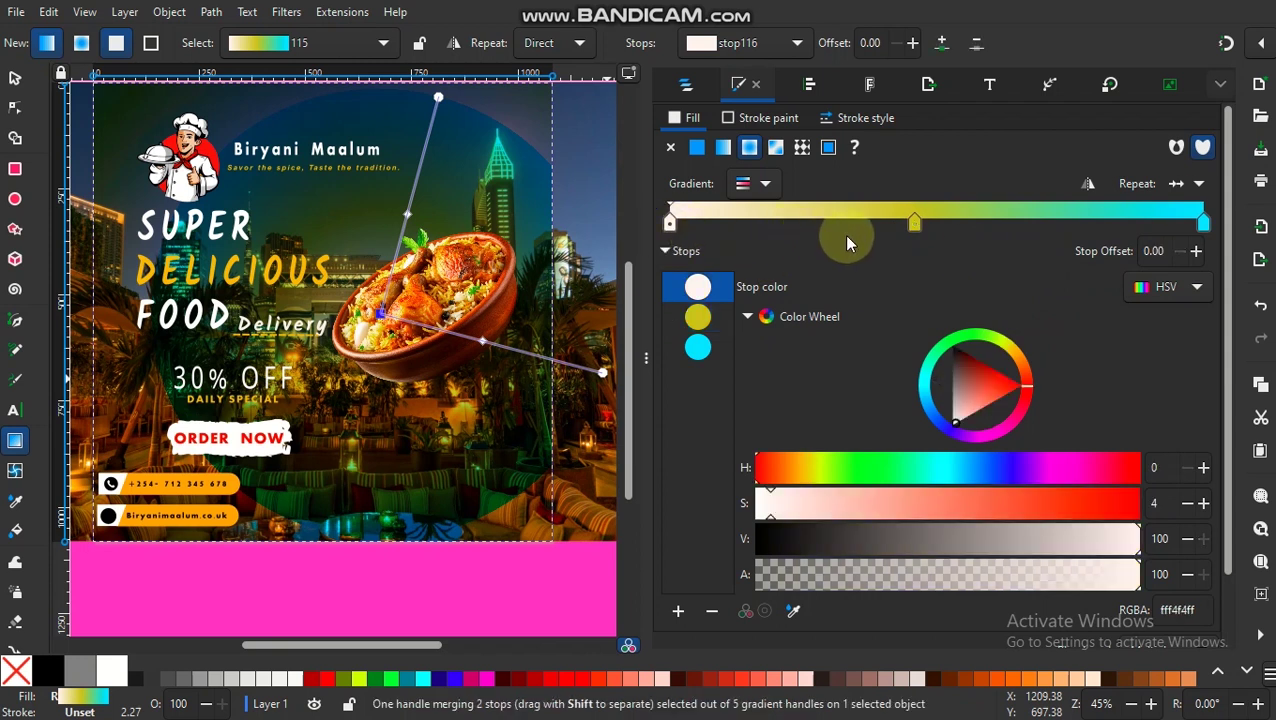
drag(913, 224, 807, 247)
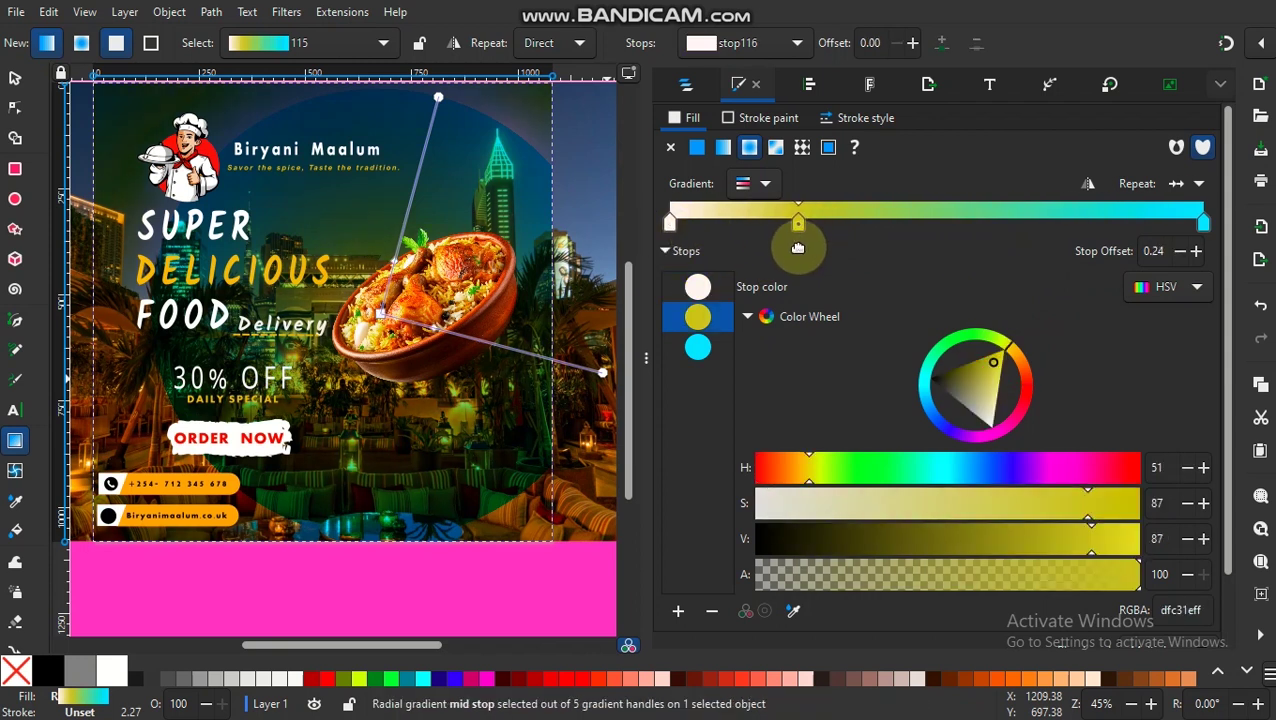
click(1203, 222)
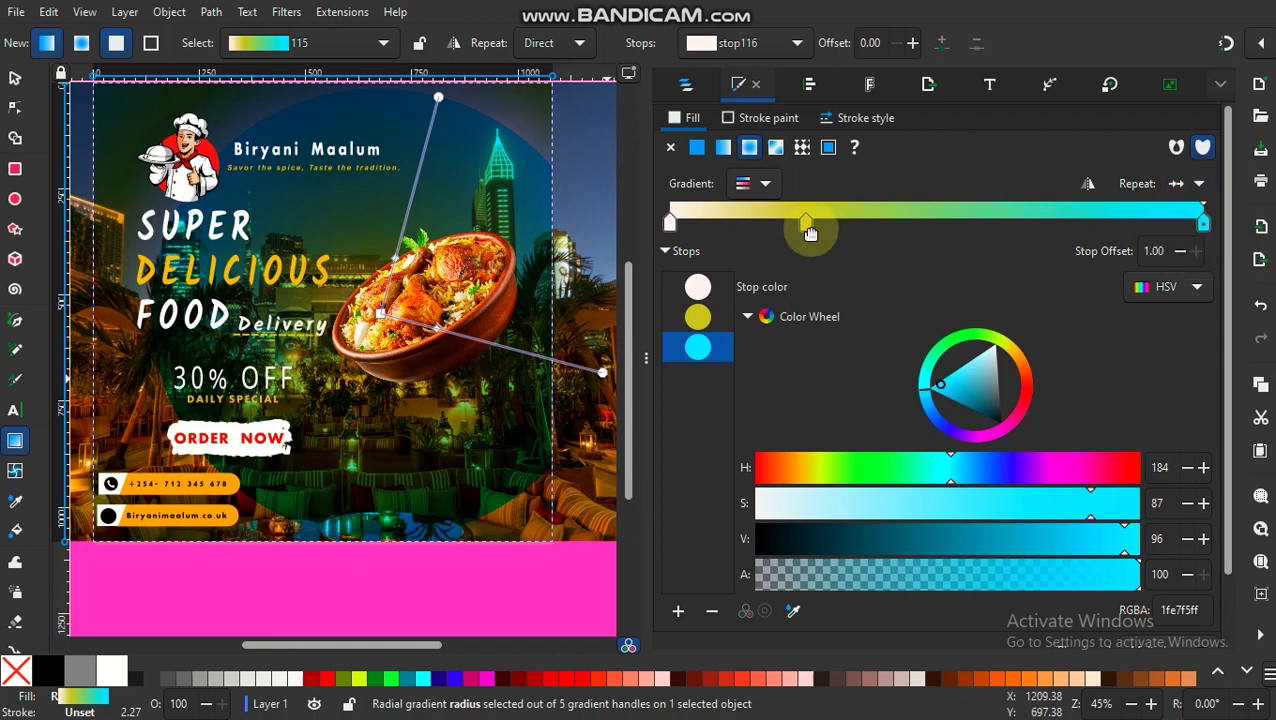
drag(810, 232, 911, 231)
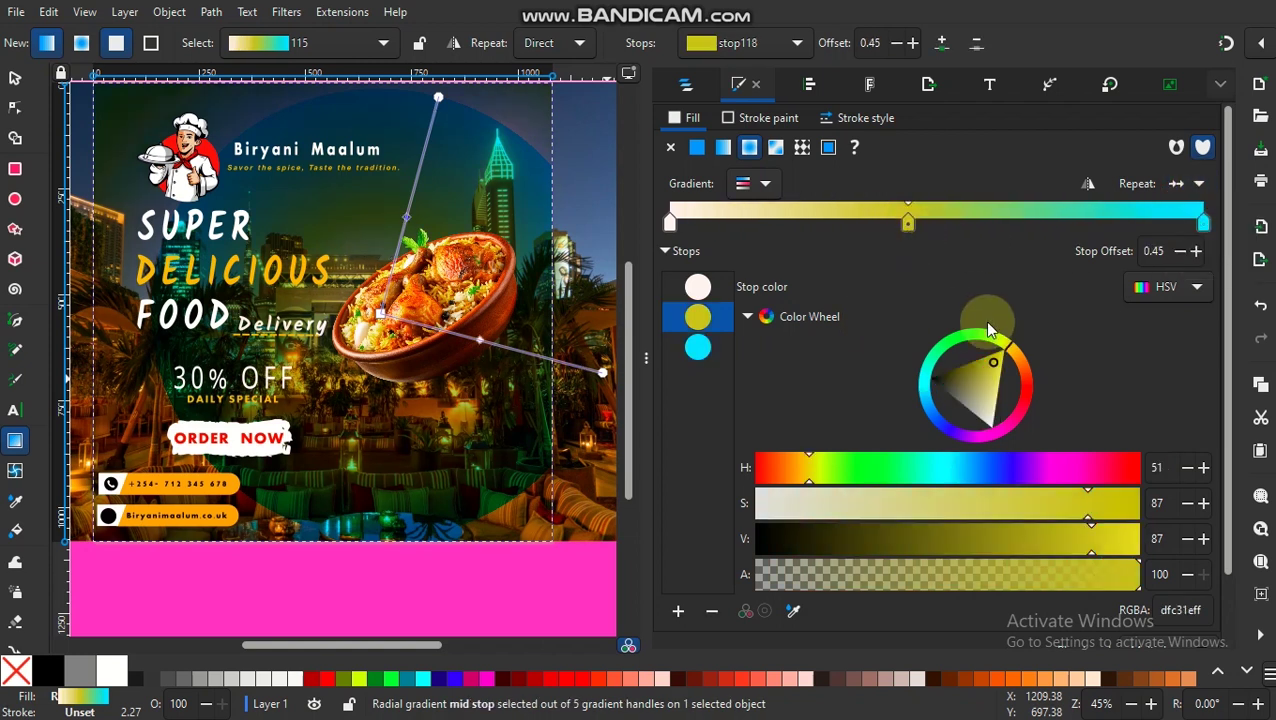
key(Delete)
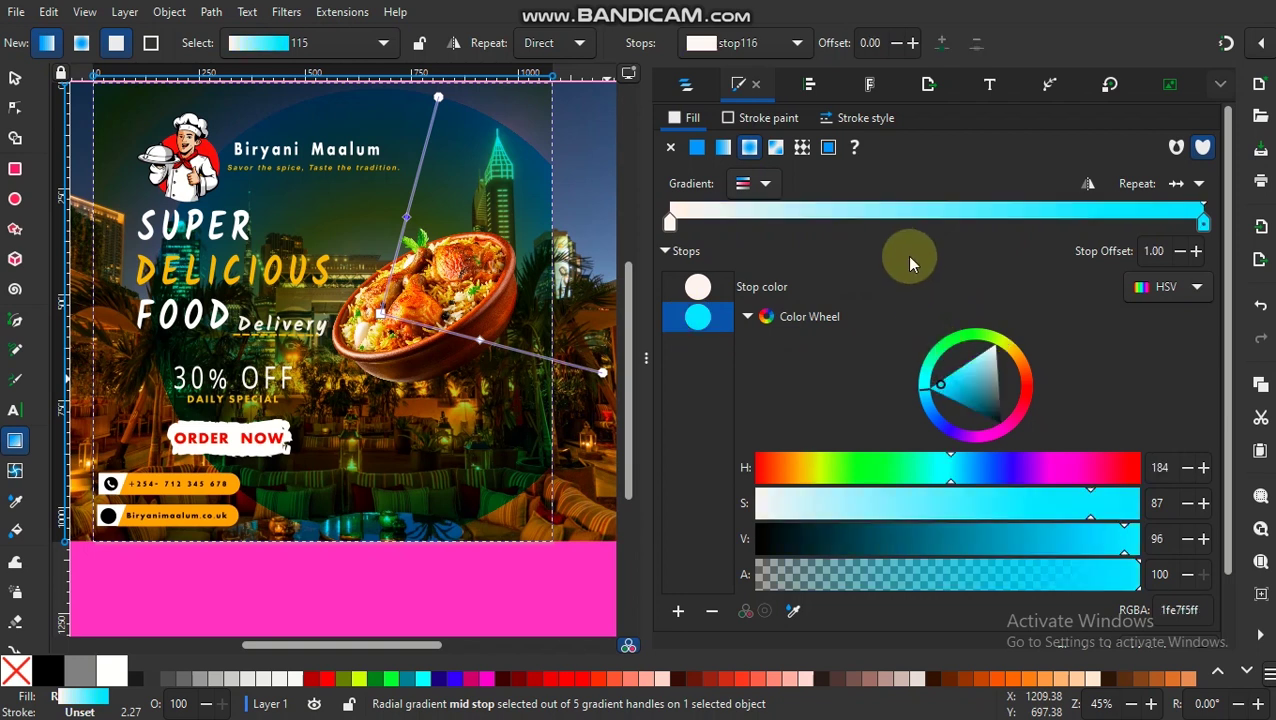
Add a new middle stop at offset 0.31 and colour it orange ff9900
click(1199, 183)
click(1185, 232)
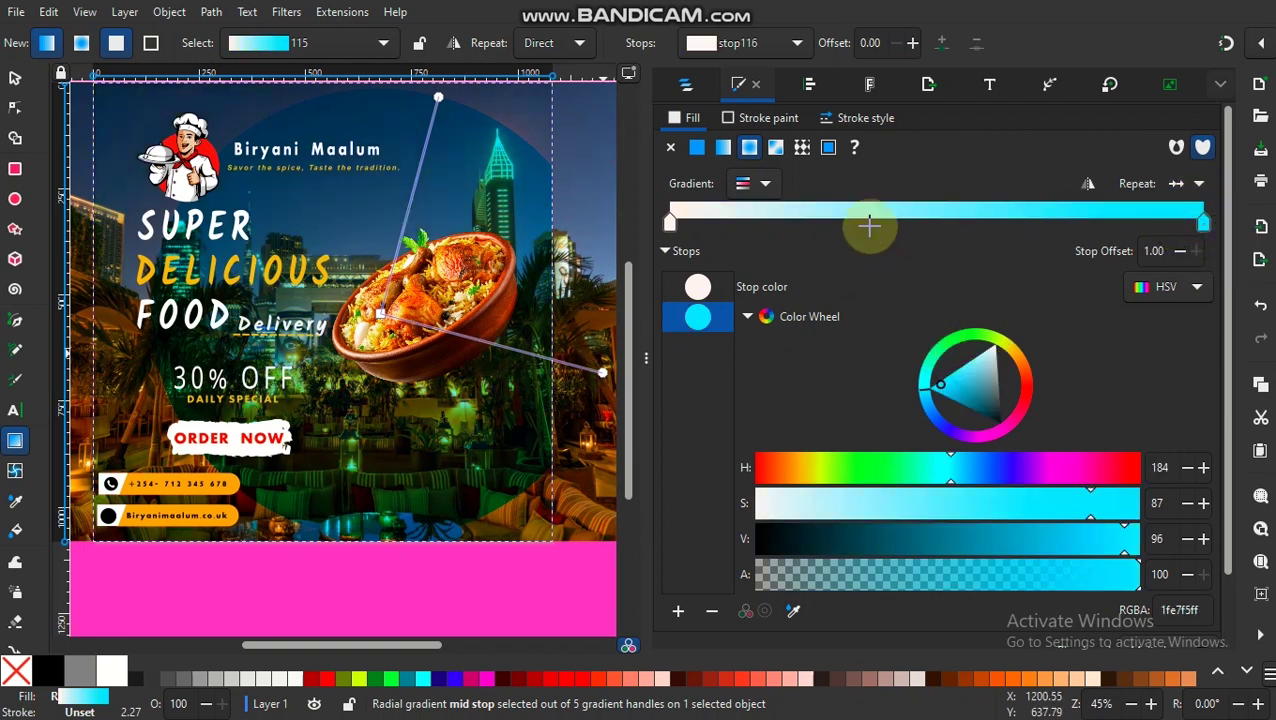
double_click(835, 210)
click(814, 466)
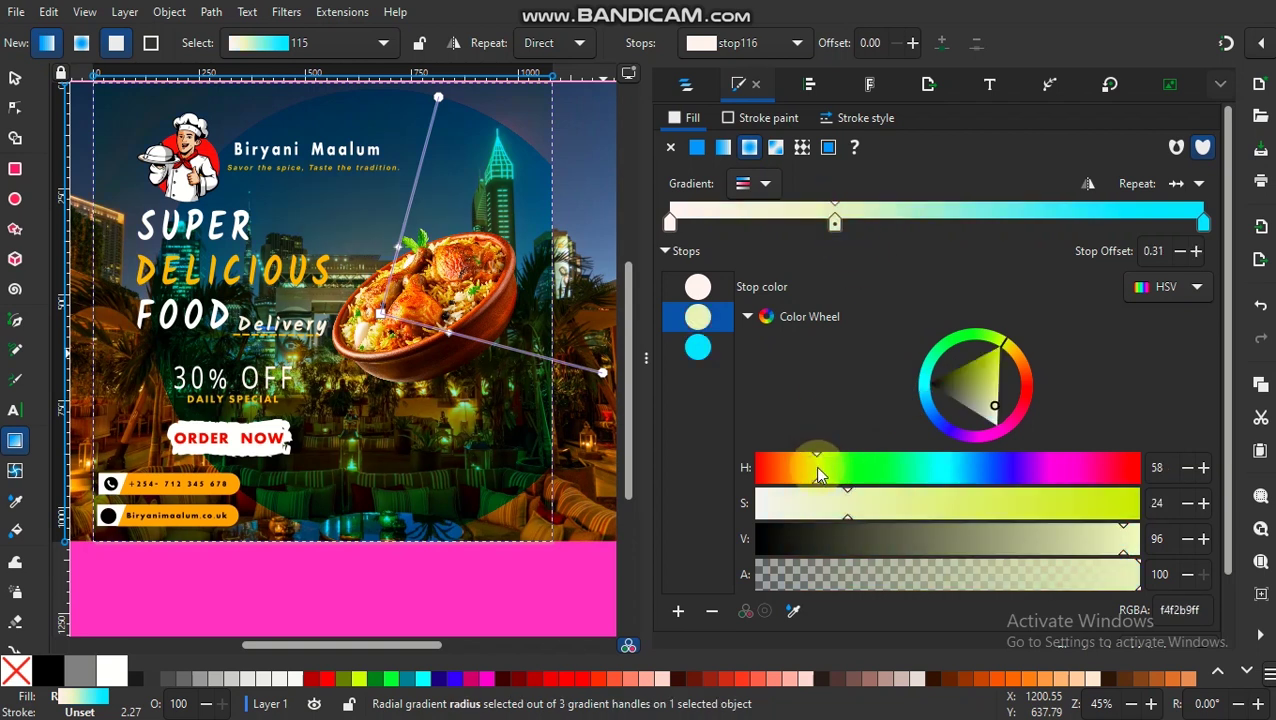
click(995, 361)
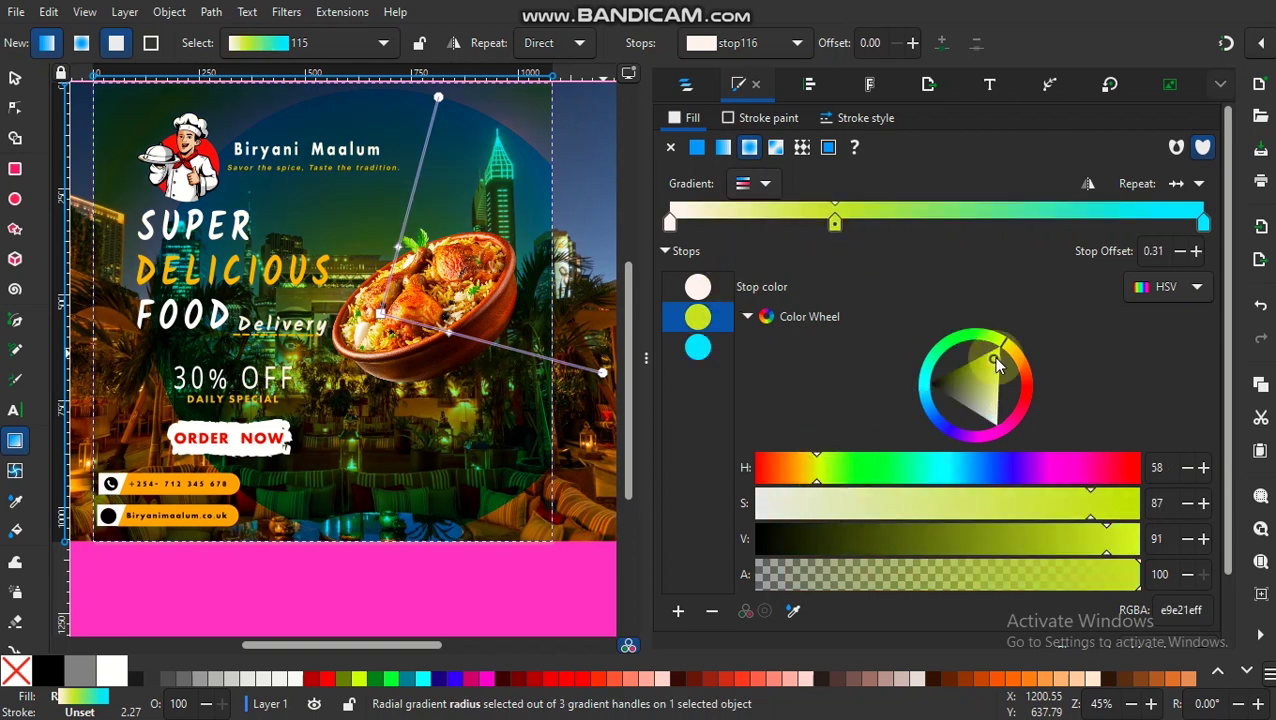
click(810, 470)
click(1143, 514)
click(1138, 541)
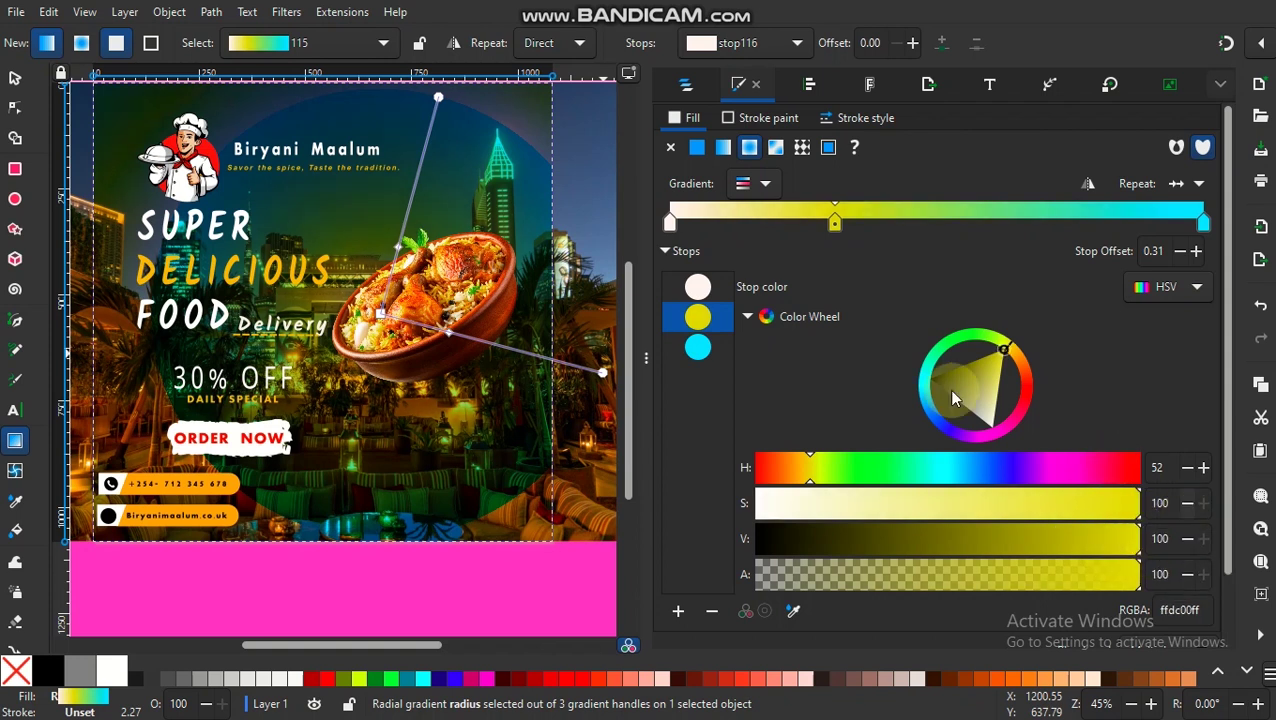
click(1016, 357)
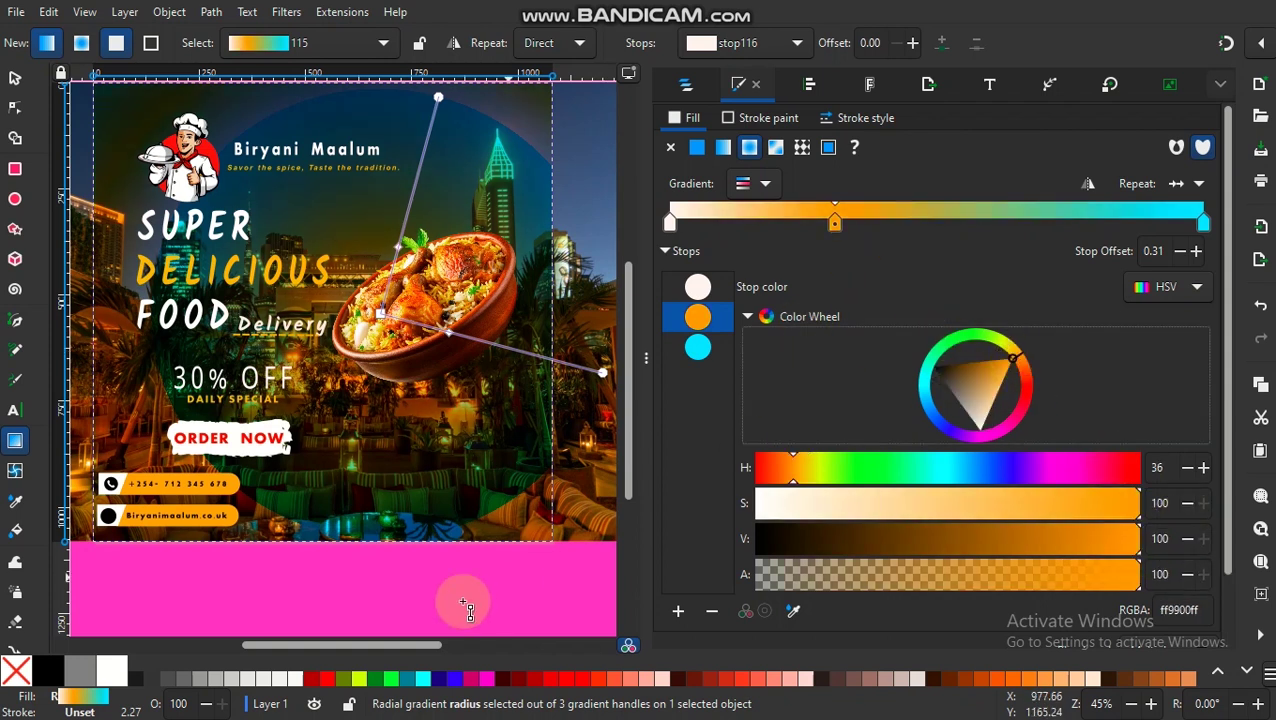
click(646, 360)
Stretch the radial gradient's radius toward the lower right
key(minus)
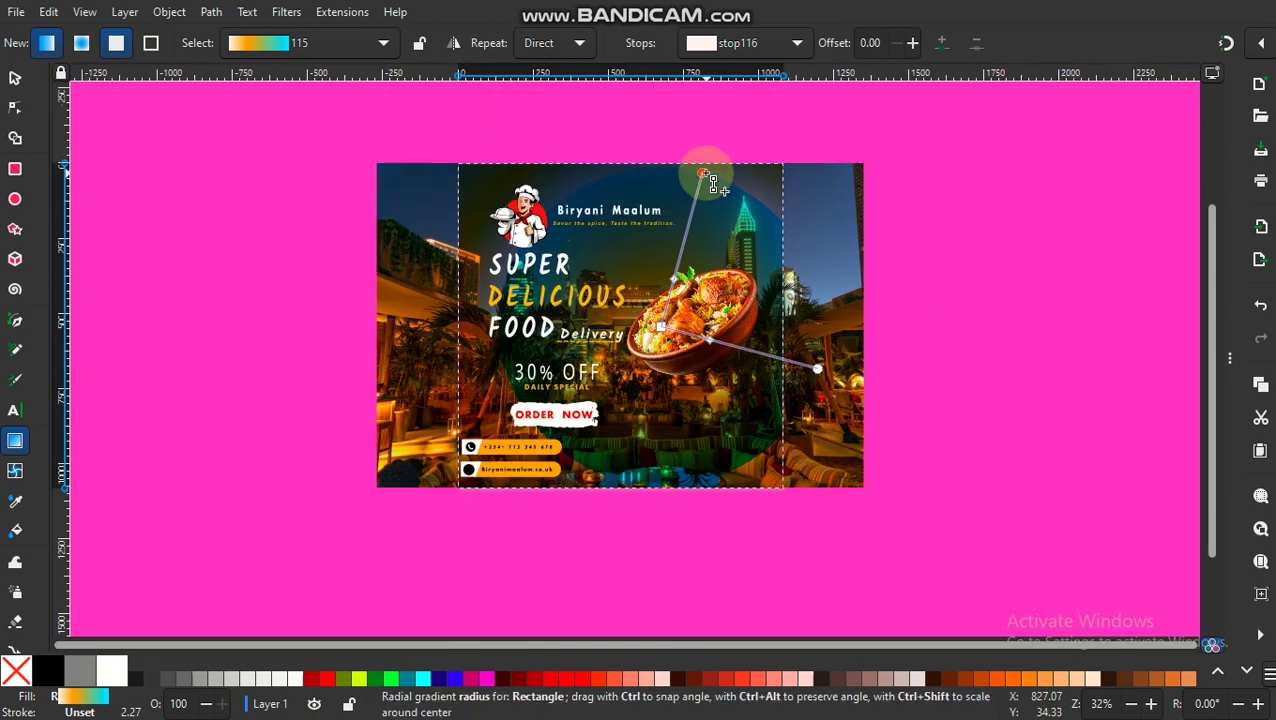
click(714, 139)
drag(820, 375, 805, 518)
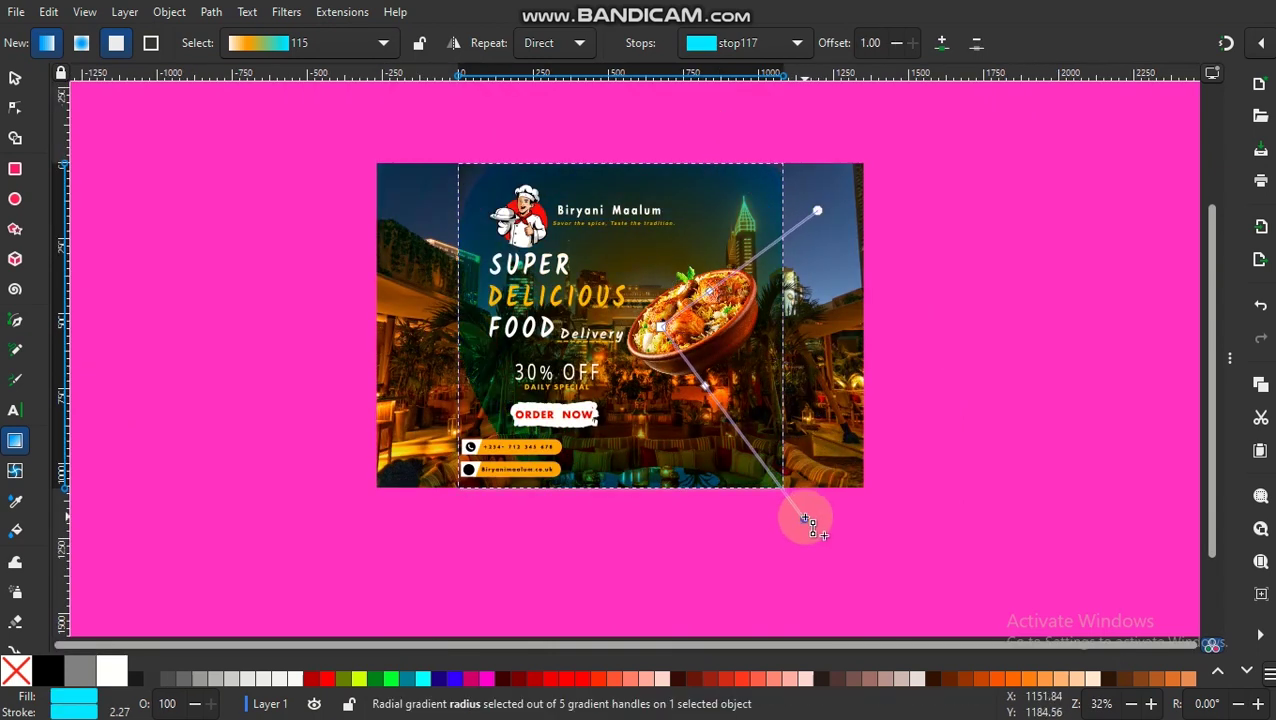
key(plus)
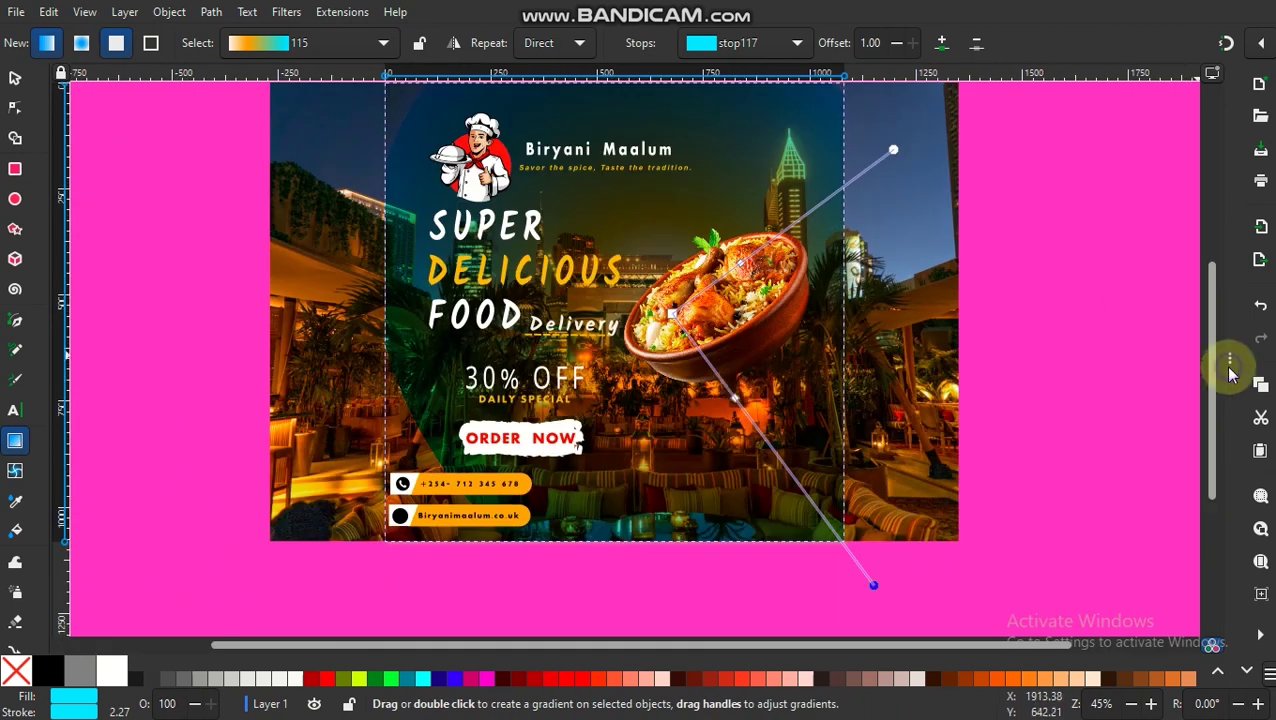
Make the outer stop near-white ebf4f5 and move the orange stop out to 0.63
click(1229, 360)
click(770, 509)
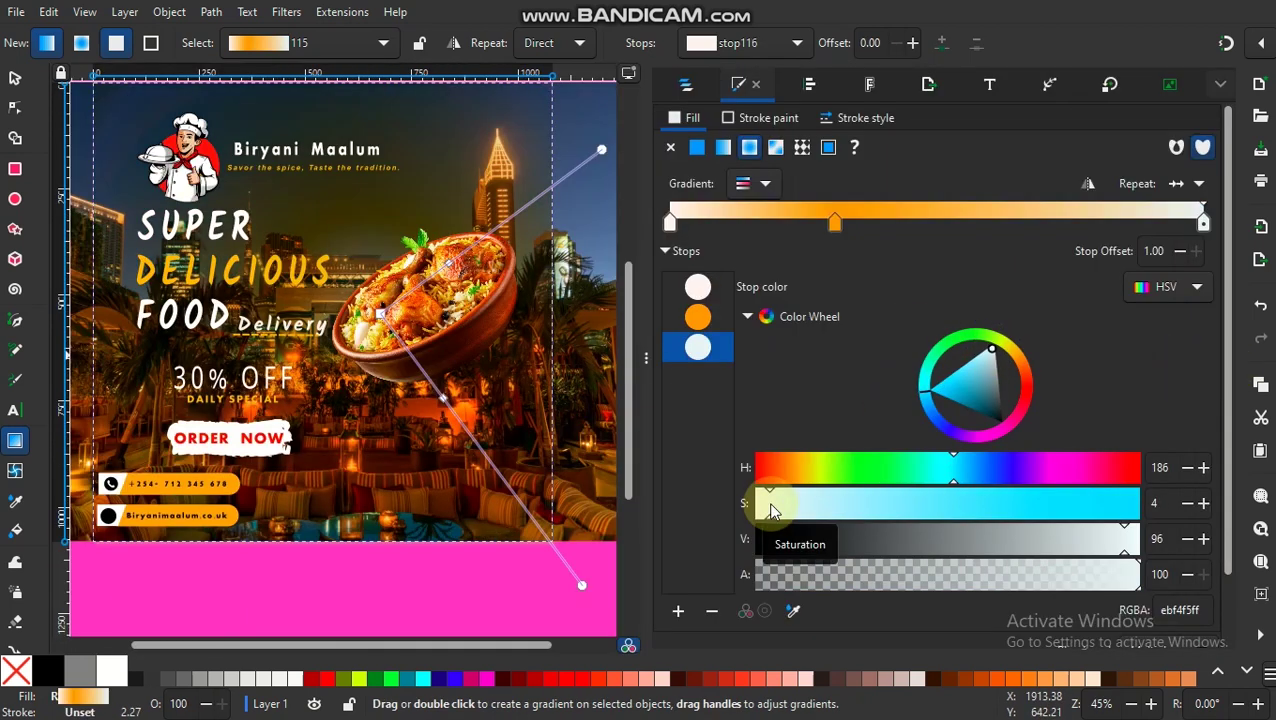
drag(835, 222, 1053, 228)
Shift the radial gradient centre toward the bowl and shorten its radius
click(673, 224)
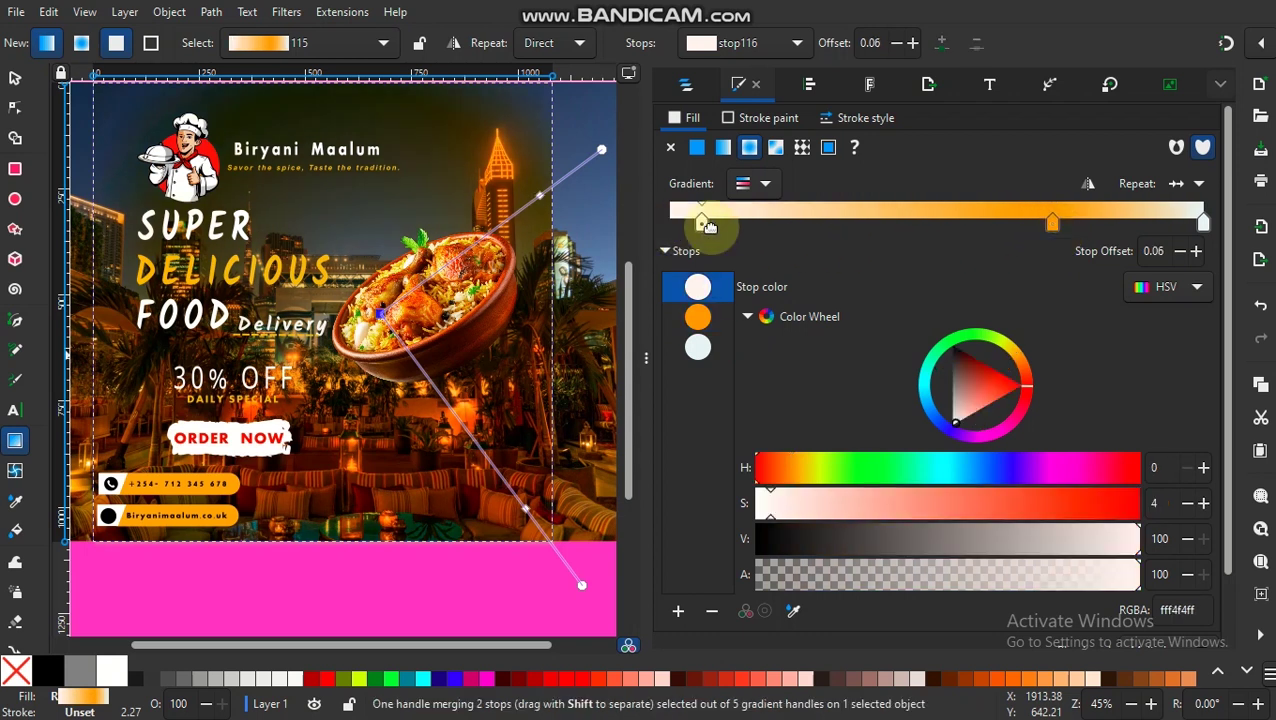
drag(707, 226, 709, 224)
mouse_move(380, 313)
mouse_down()
mouse_move(440, 318)
mouse_move(408, 347)
mouse_up()
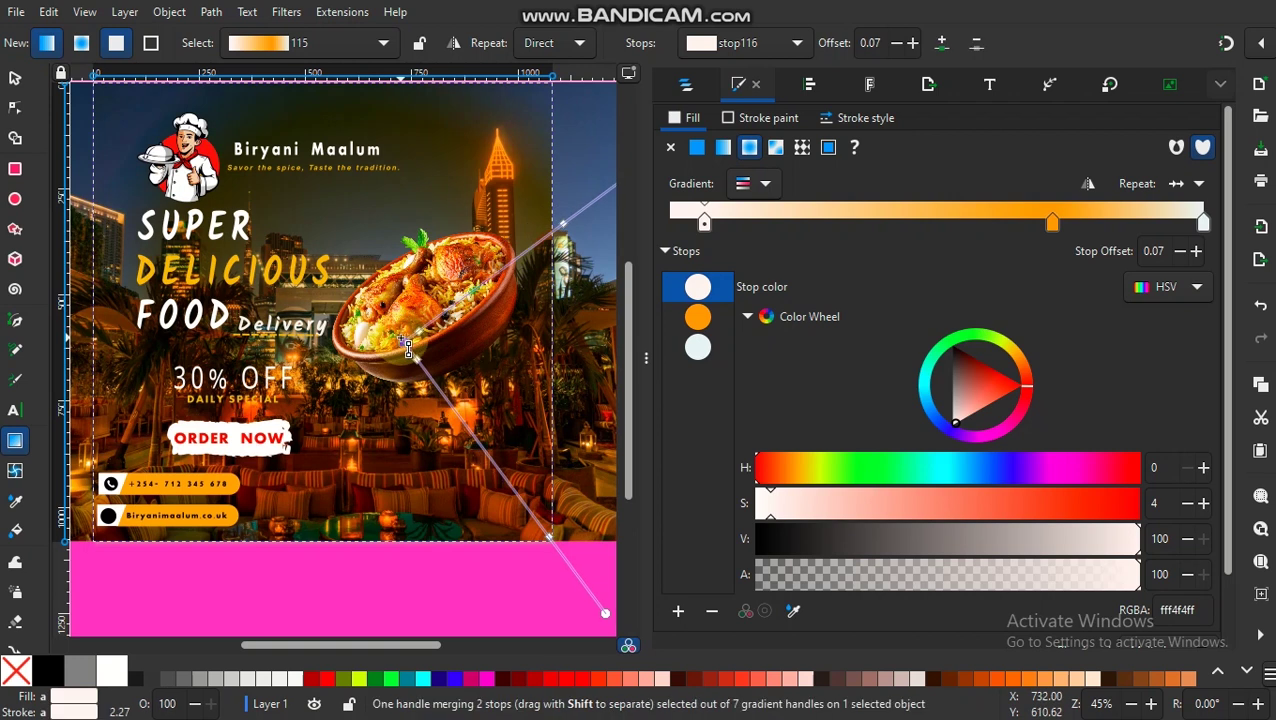
drag(647, 357, 730, 430)
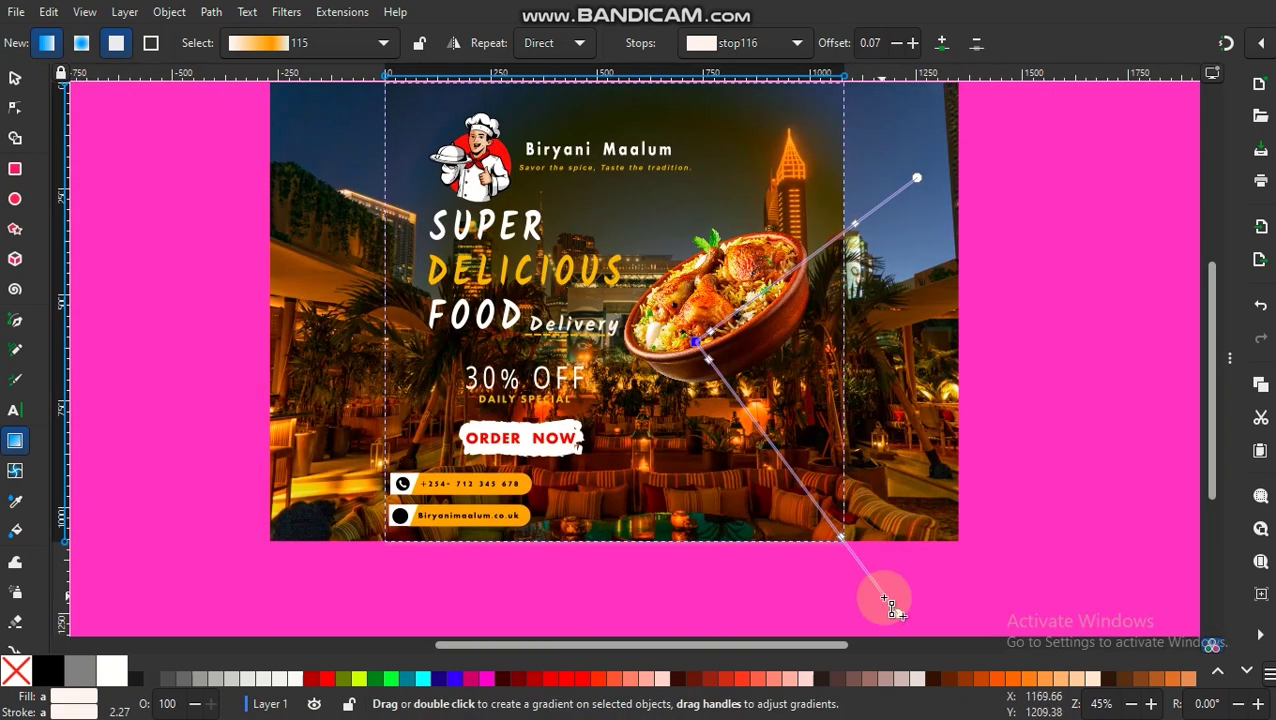
drag(900, 617, 706, 618)
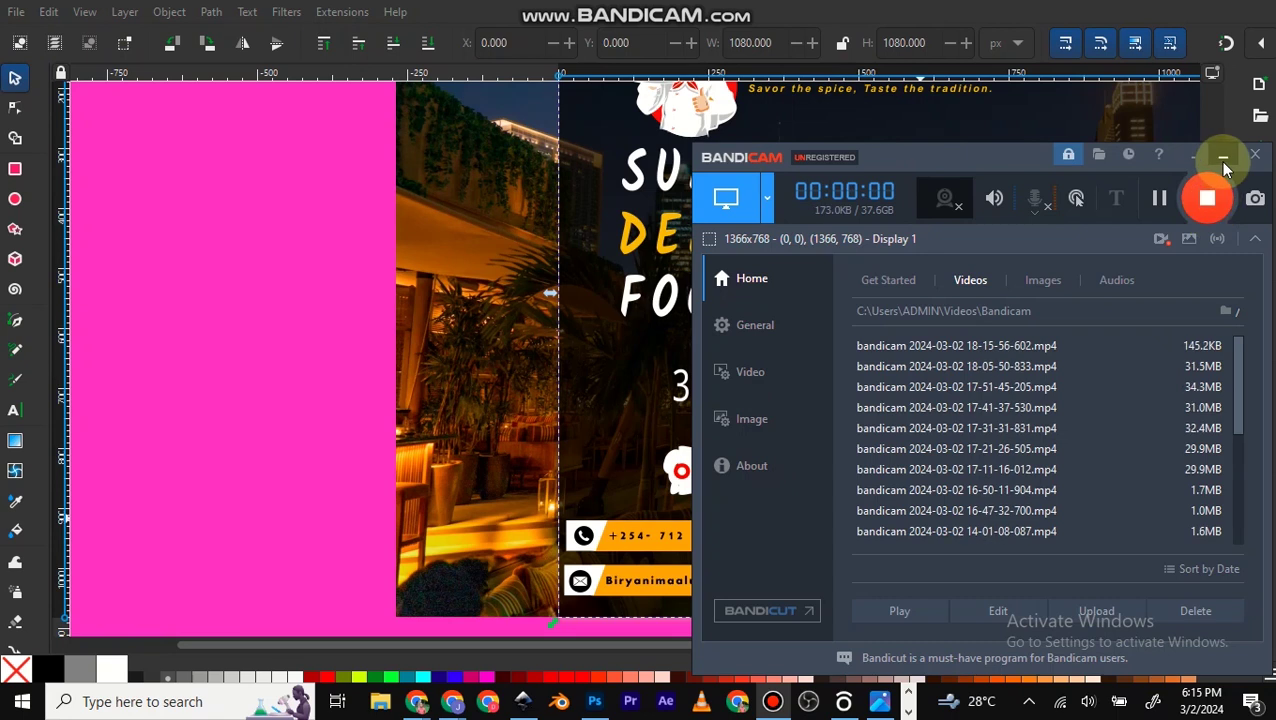
click(1224, 162)
Import the location icon SVG into the poster with default options
key(minus)
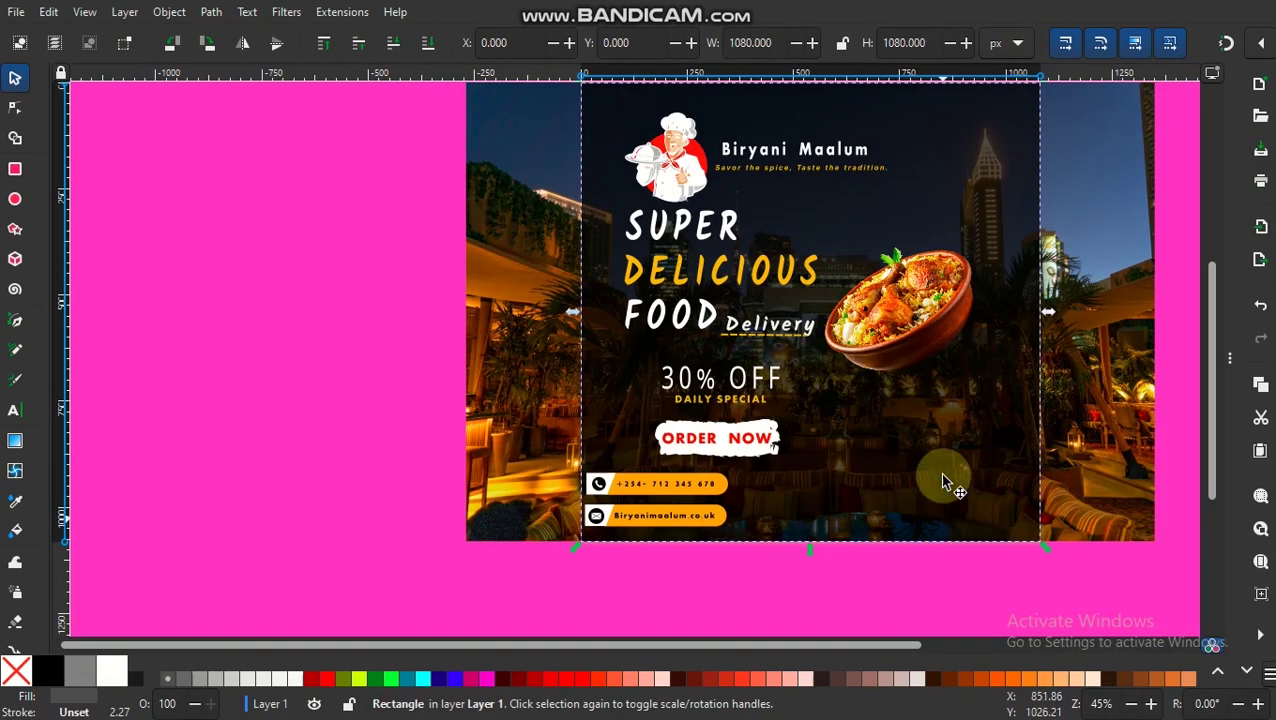
click(908, 358)
click(675, 150)
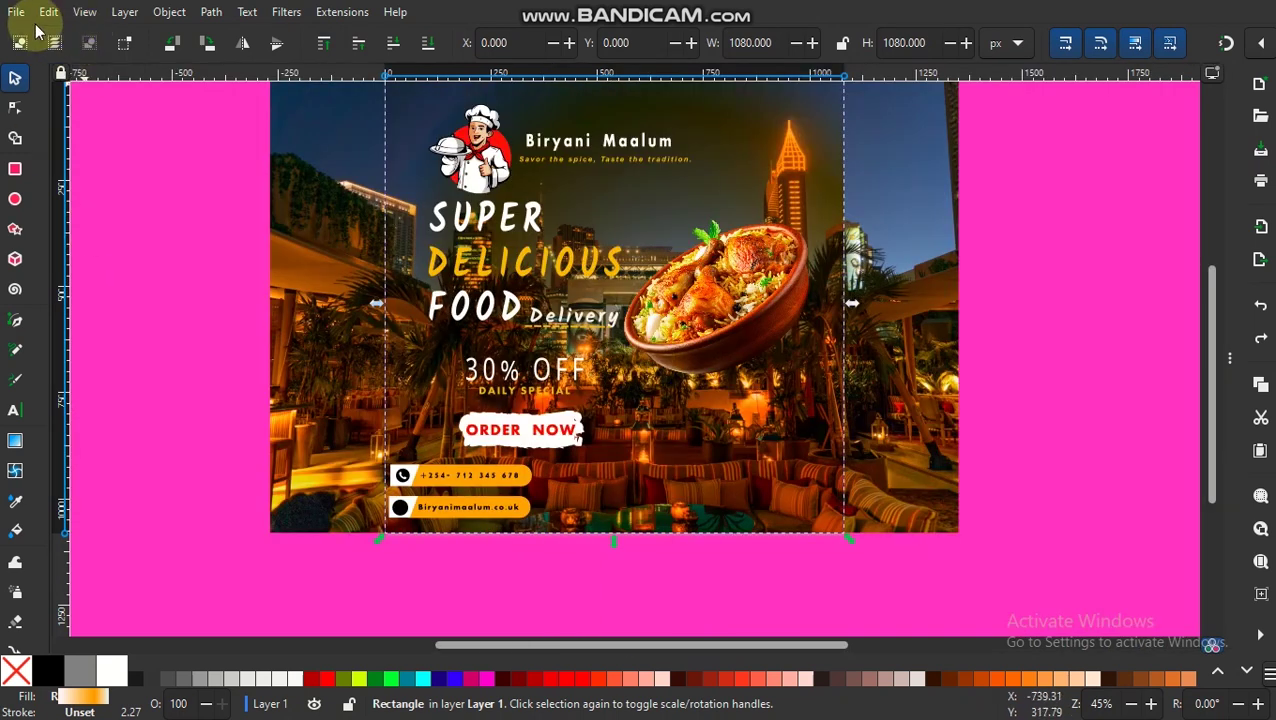
click(16, 11)
click(84, 255)
double_click(276, 205)
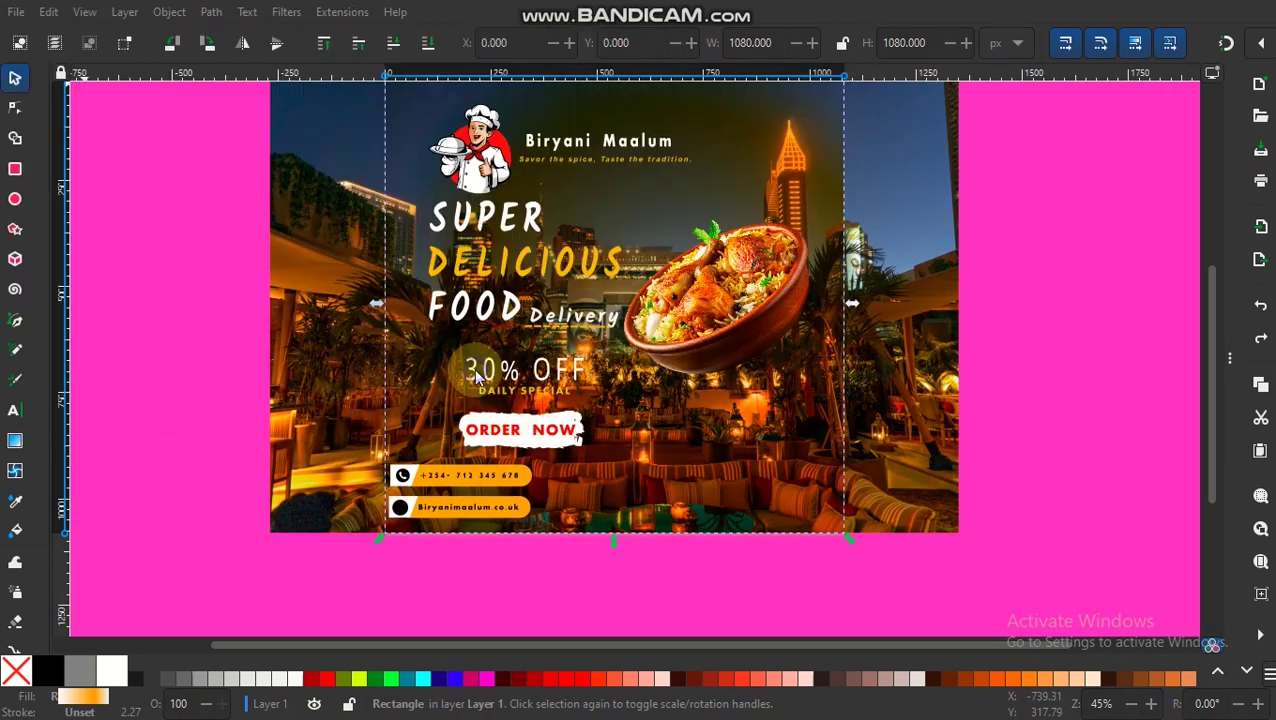
click(584, 380)
Shrink the pin to about 81 px below ORDER NOW and expand group g118 in Layers and Objects
drag(614, 367, 626, 472)
drag(752, 556, 632, 425)
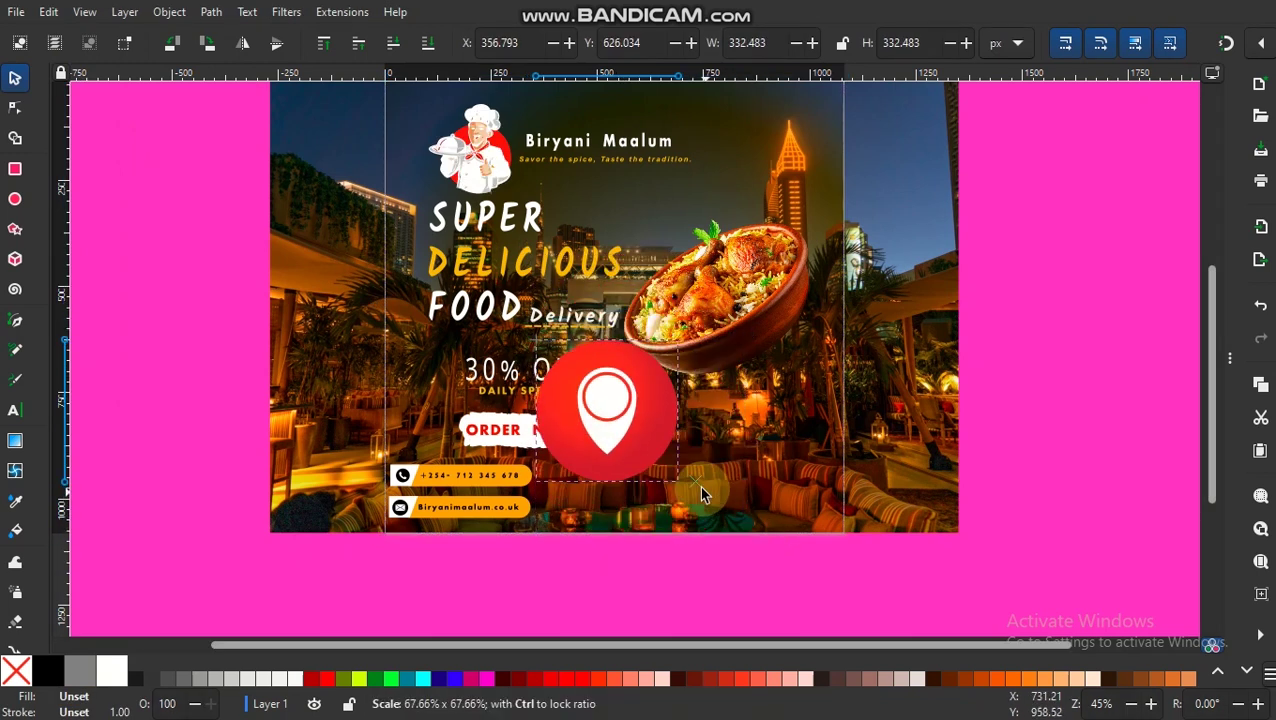
drag(555, 360, 622, 480)
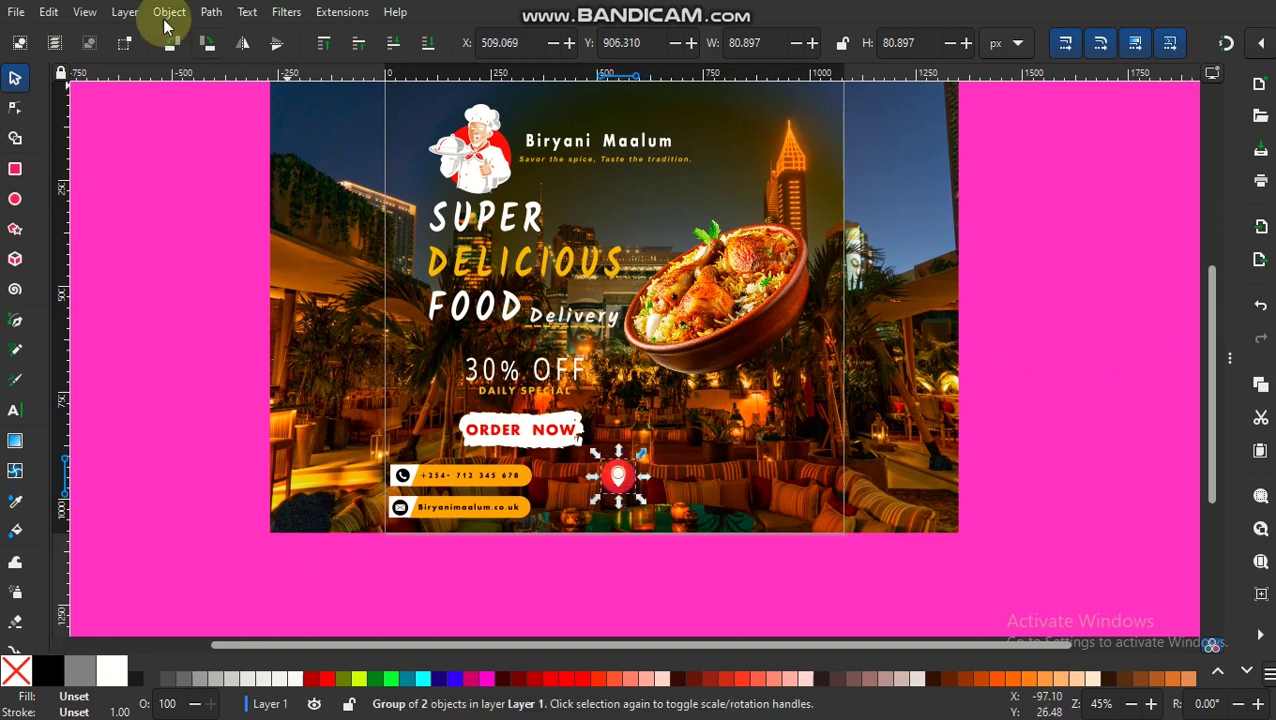
click(124, 11)
click(170, 34)
click(672, 174)
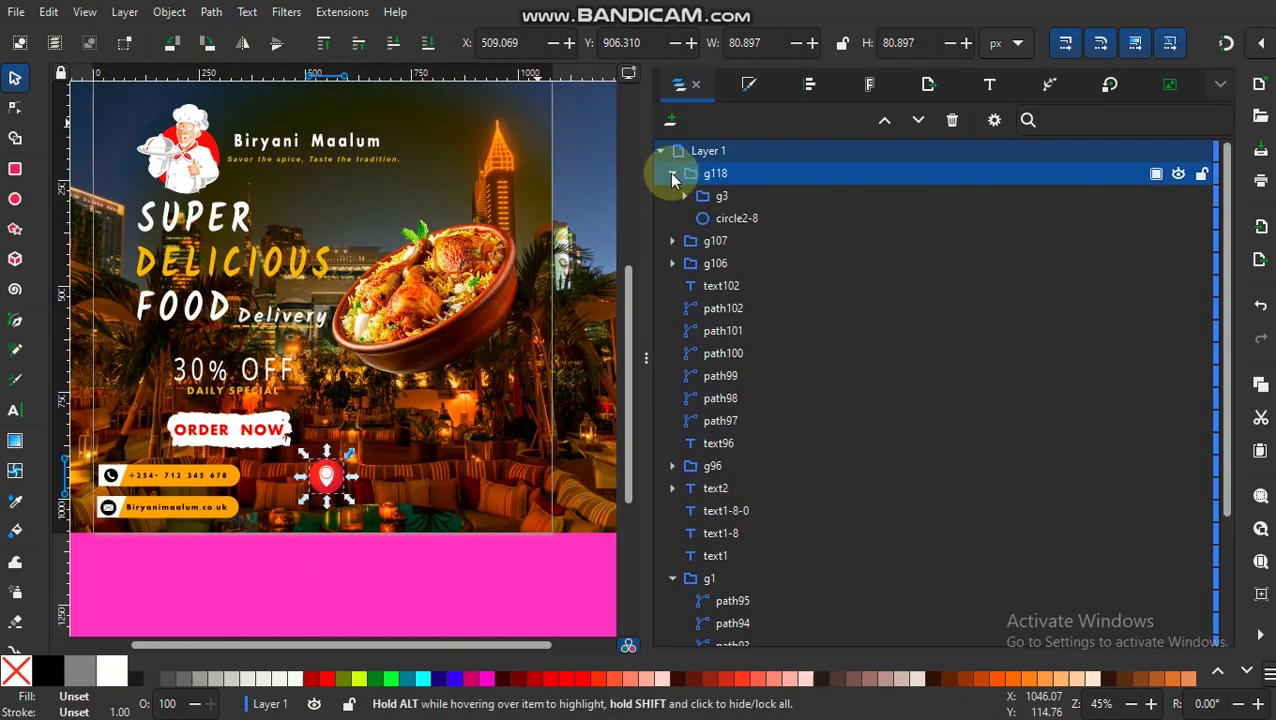
Delete the pin's red circle circle2-8 and its inner circle circle3
click(716, 218)
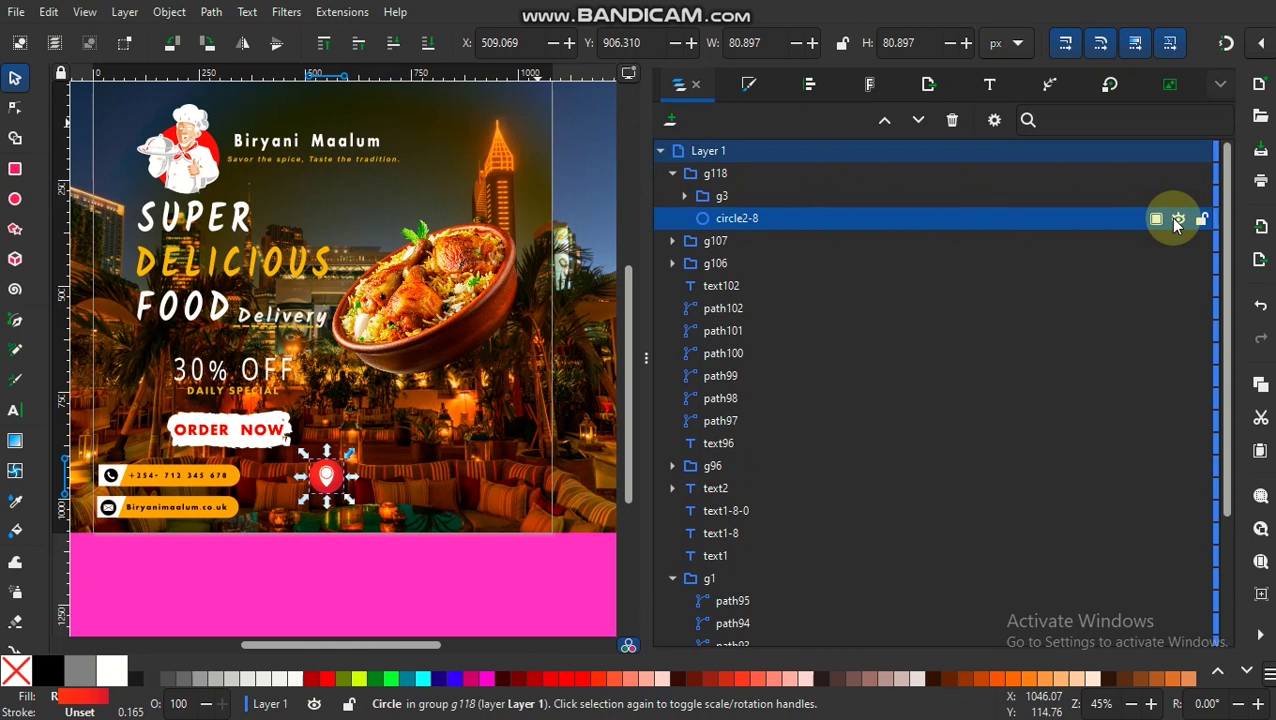
key(Delete)
click(767, 200)
click(684, 196)
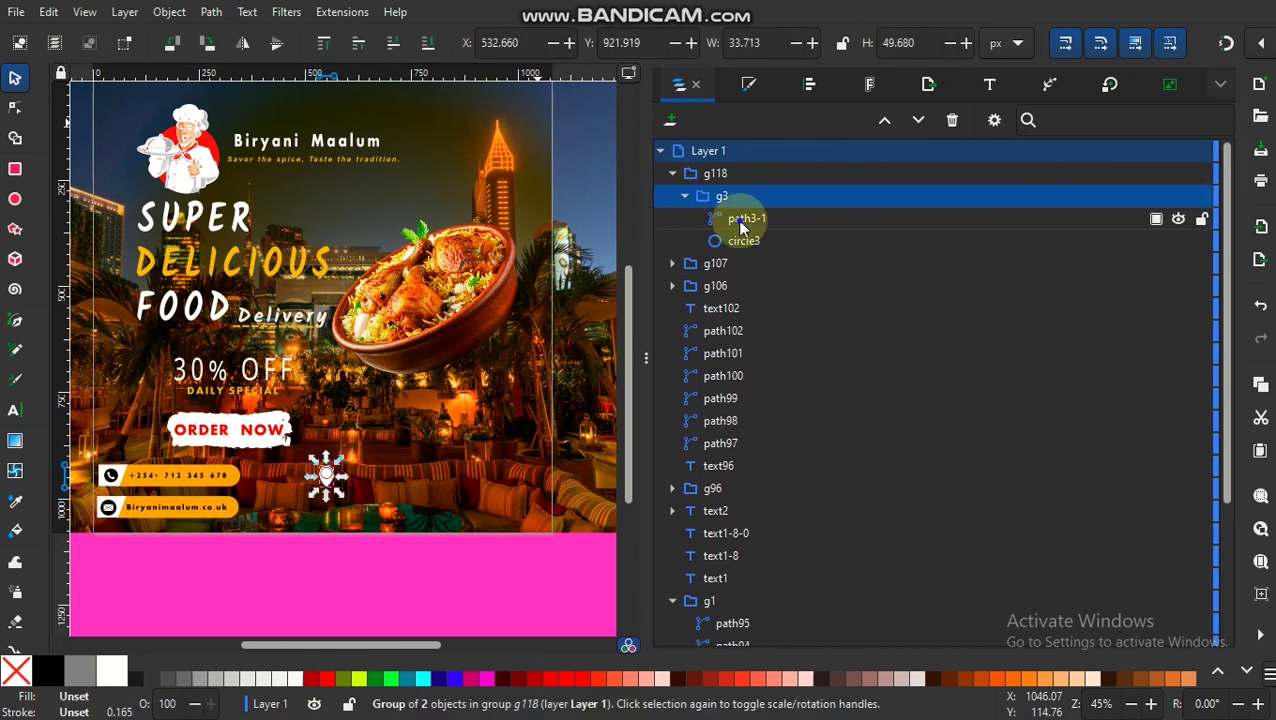
click(746, 218)
click(746, 241)
key(Delete)
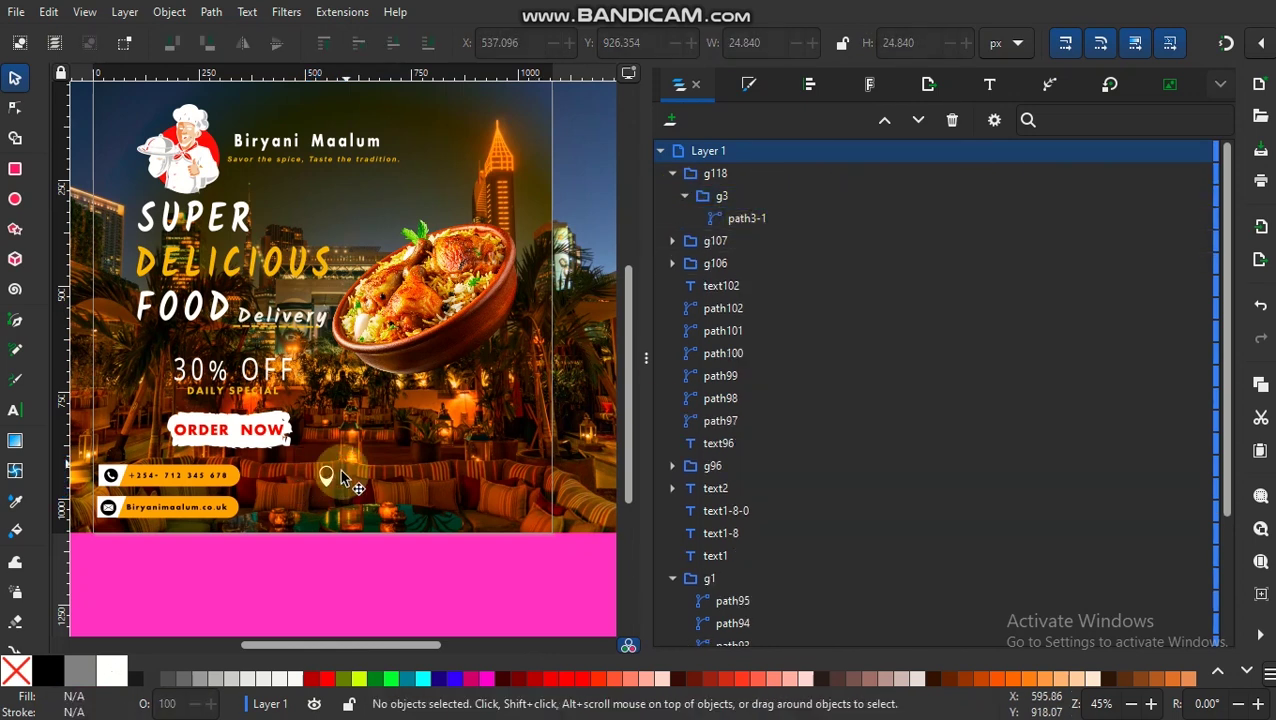
Try a red fill on pin group g118, then restore and select the inner circle
click(326, 476)
click(330, 682)
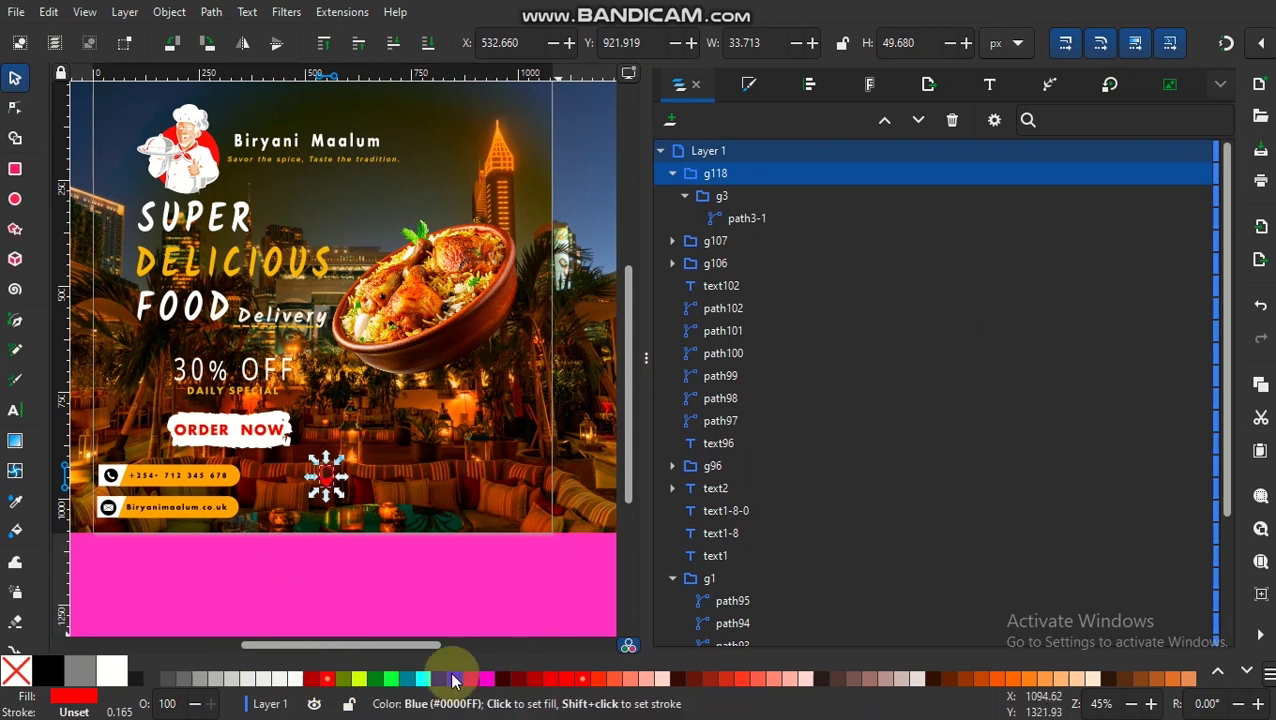
click(15, 506)
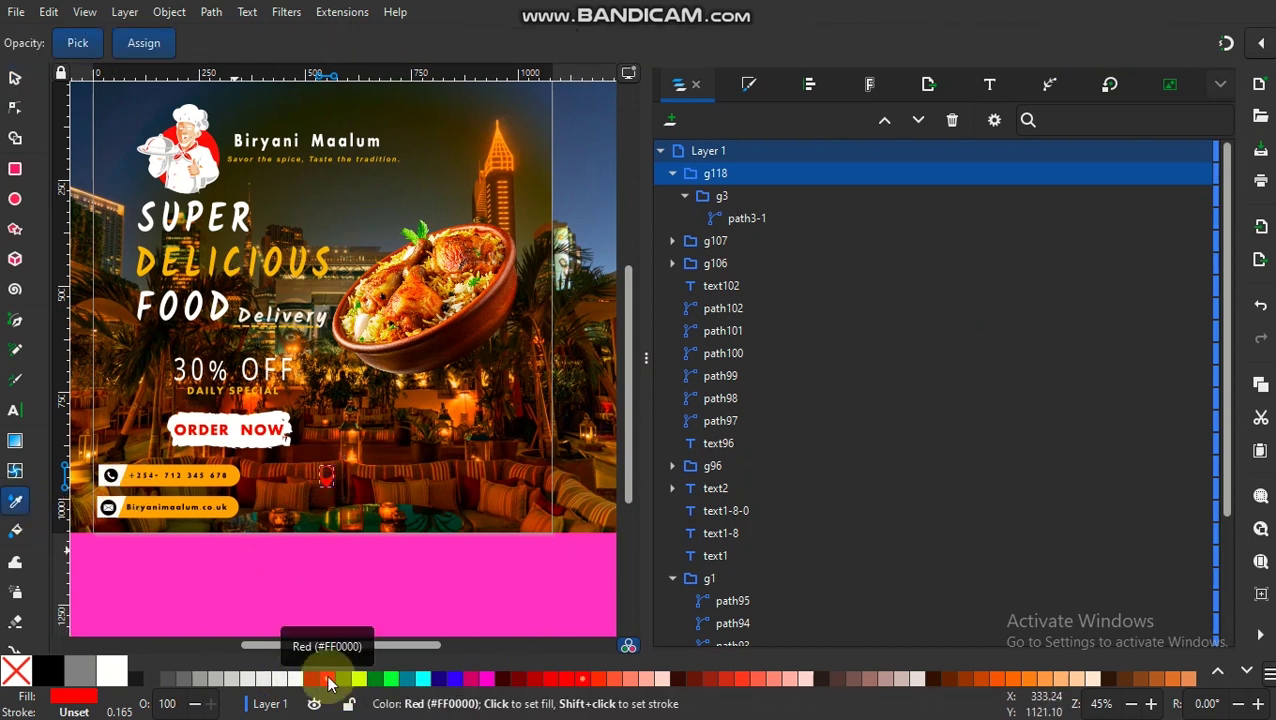
key(ctrl+z)
key(ctrl+z)
click(784, 245)
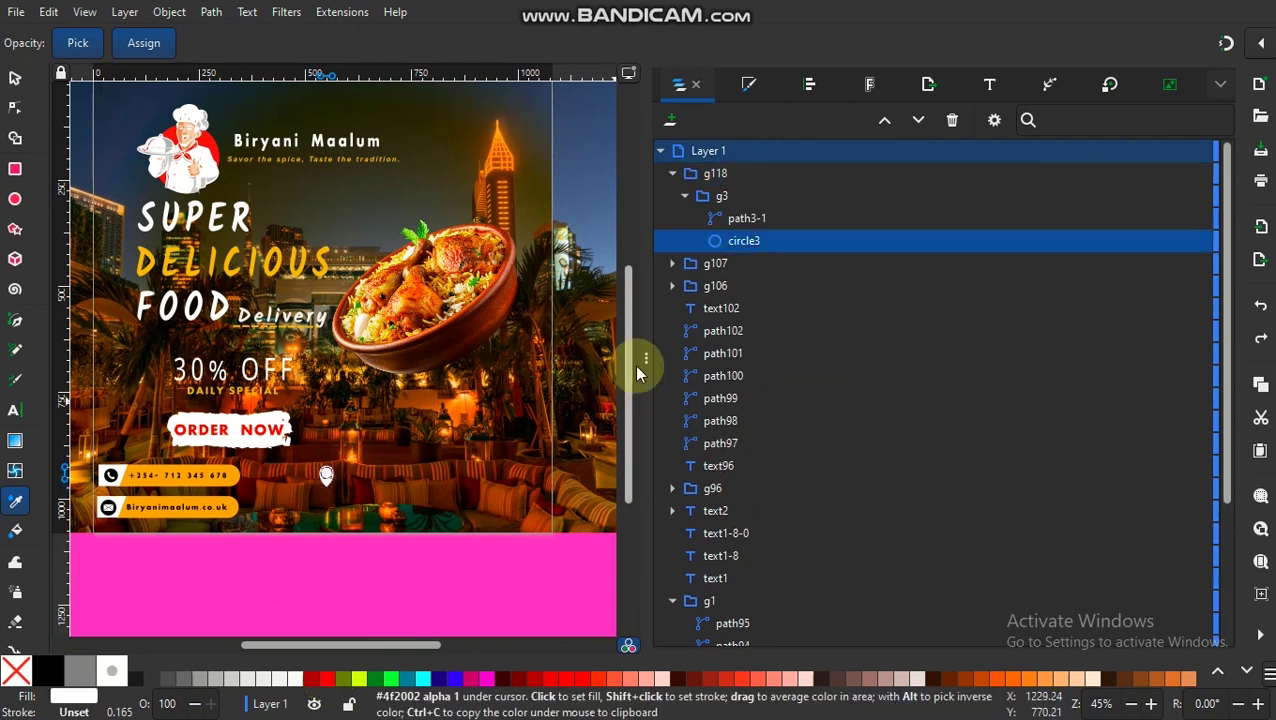
click(637, 372)
click(15, 77)
Shrink the pin's inner circle, recolour the pin yellow-green and nudge it right
key(plus)
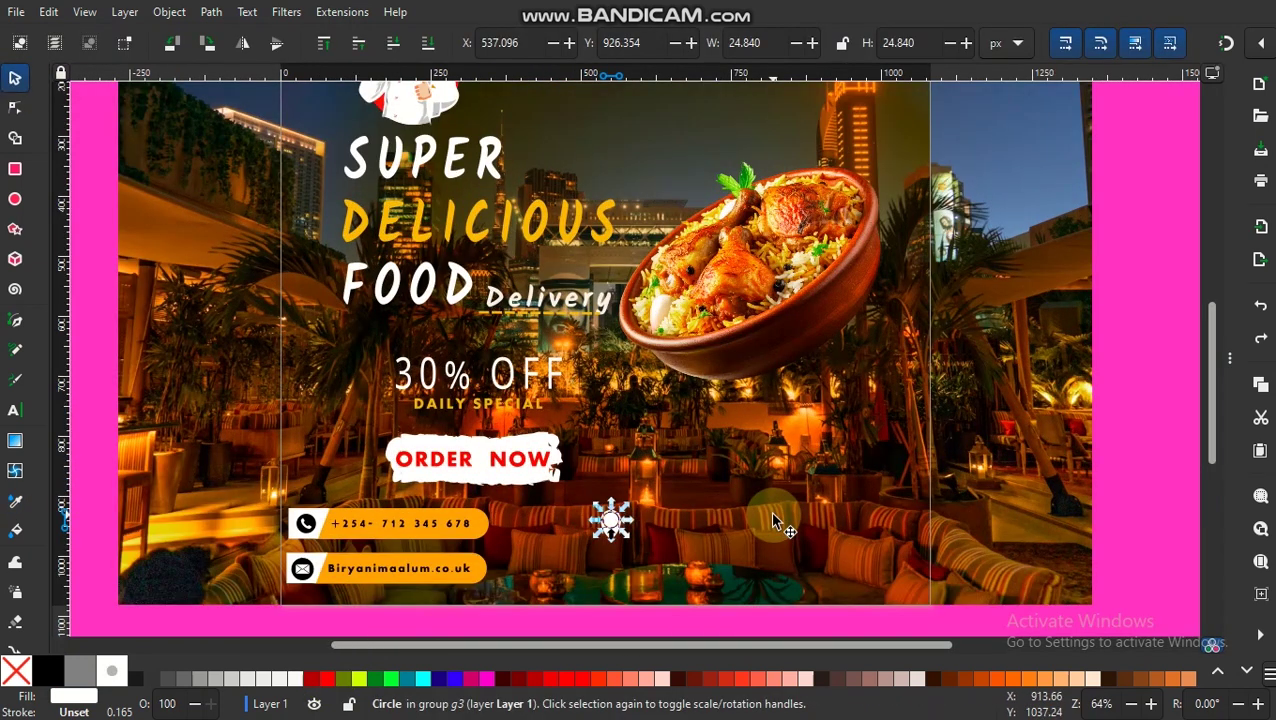
key(plus)
key(plus)
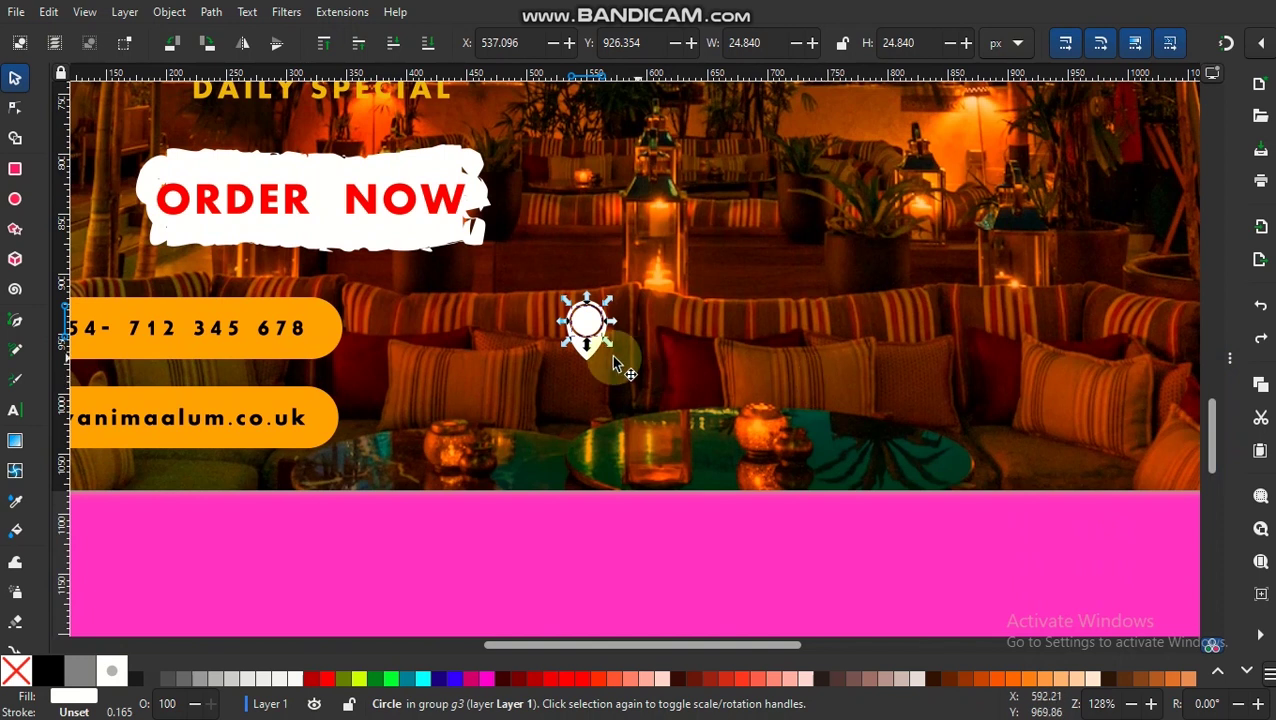
drag(609, 349, 582, 324)
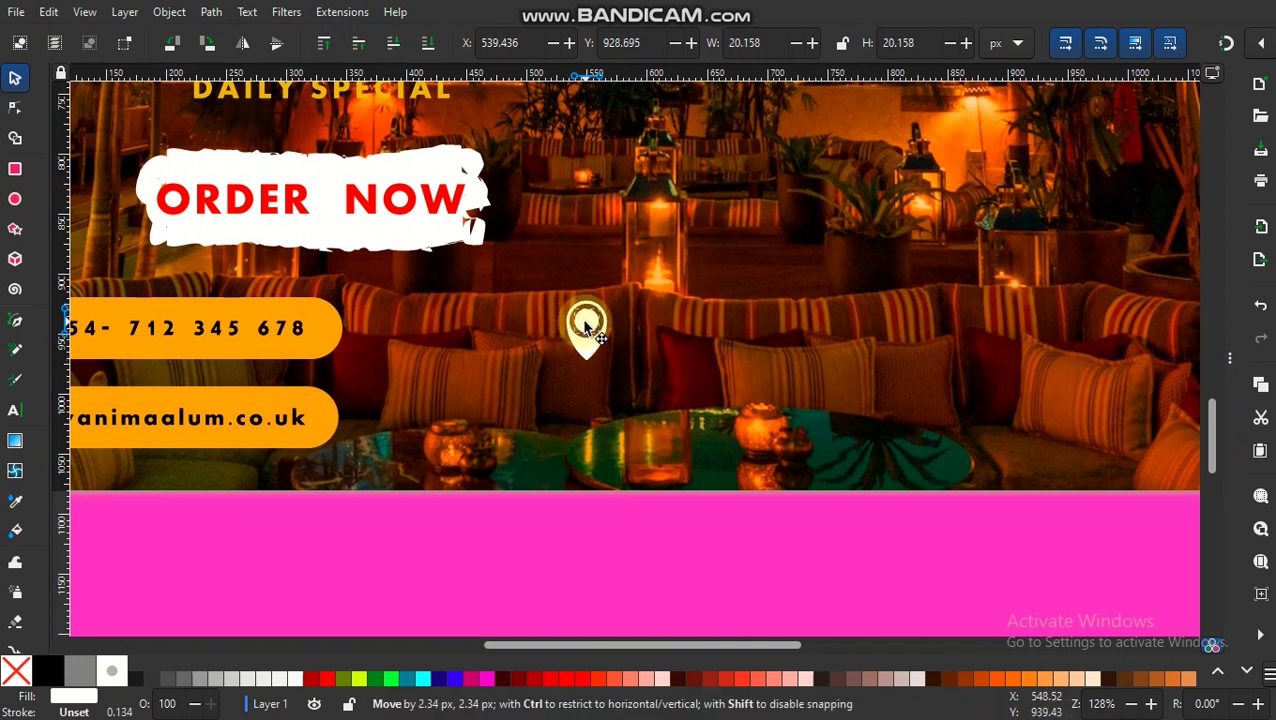
click(591, 347)
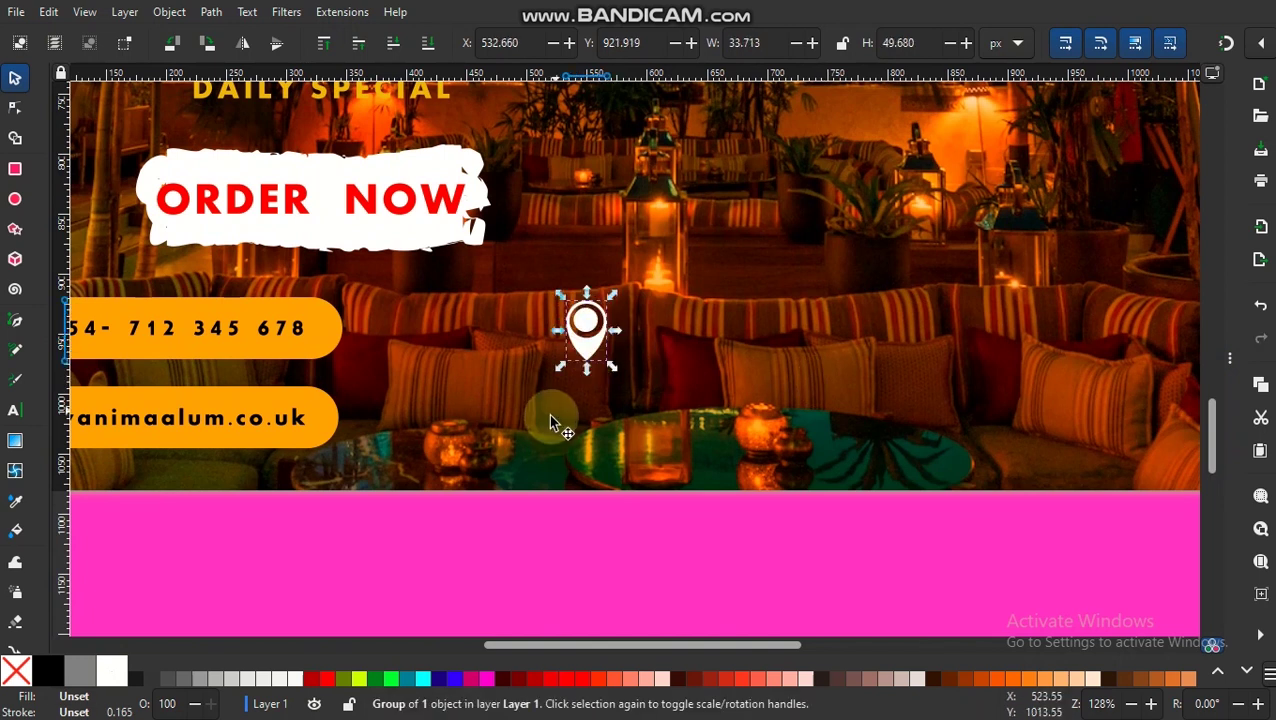
click(327, 679)
click(360, 681)
drag(587, 330, 603, 370)
key(minus)
key(minus)
key(minus)
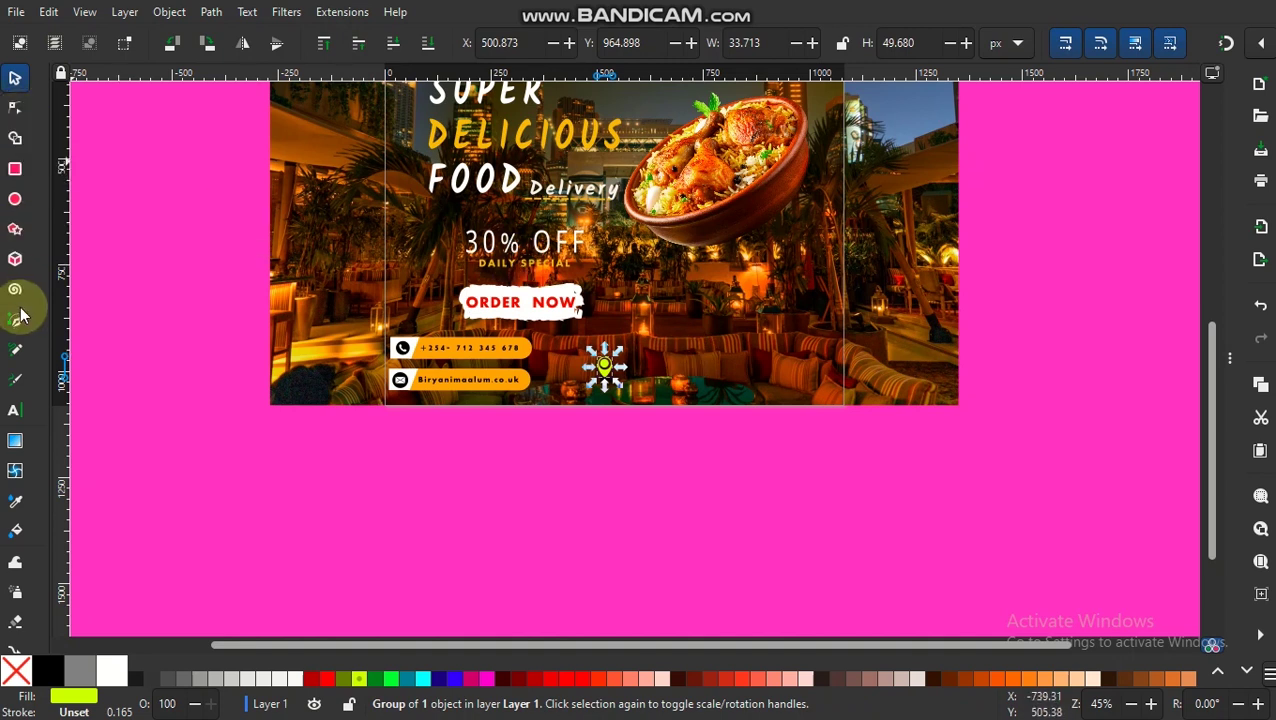
Start a new text entry just right of the location pin
click(225, 270)
click(14, 413)
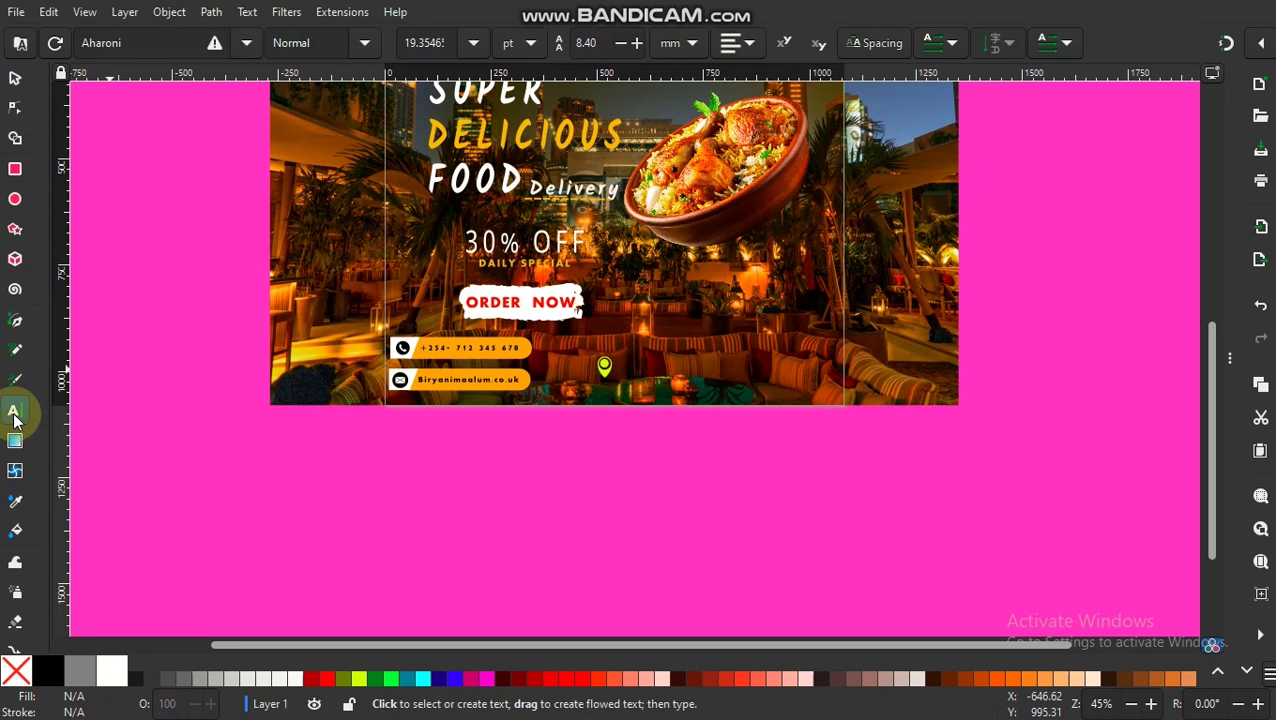
click(641, 364)
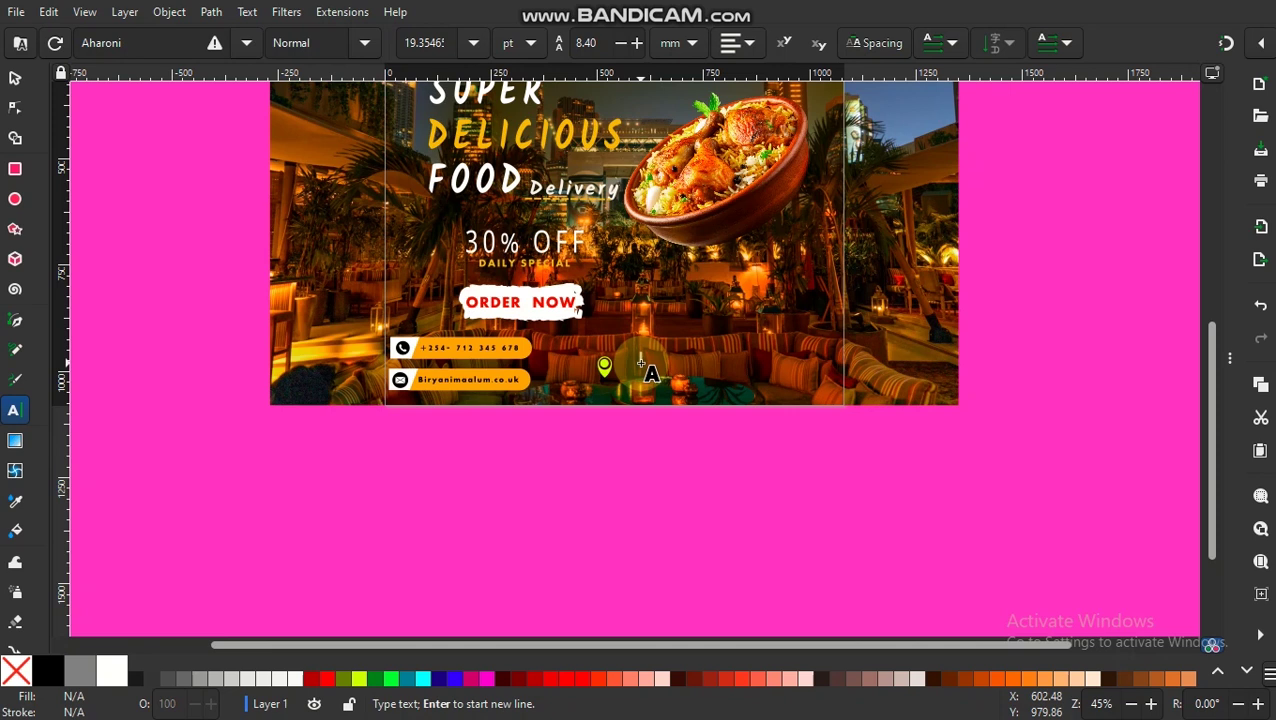
Type the restaurant's street address beside the location pin and select the finished text
key(ctrl+v)
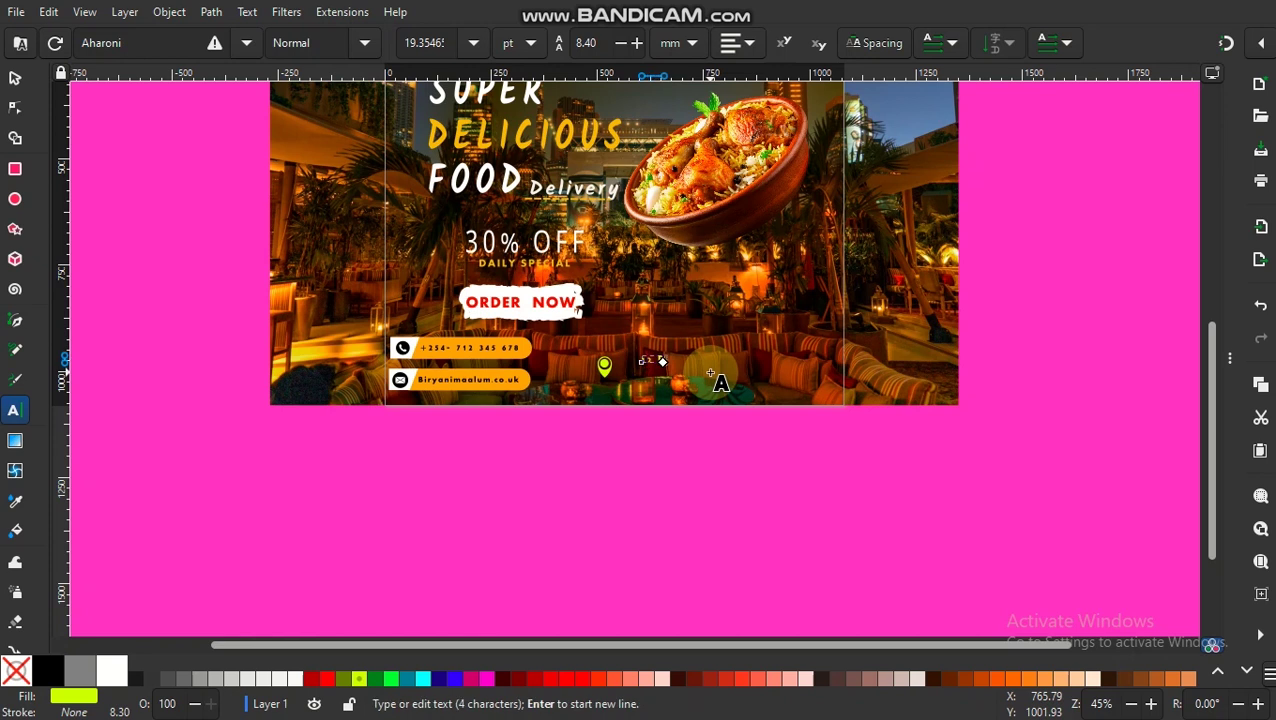
text(s)
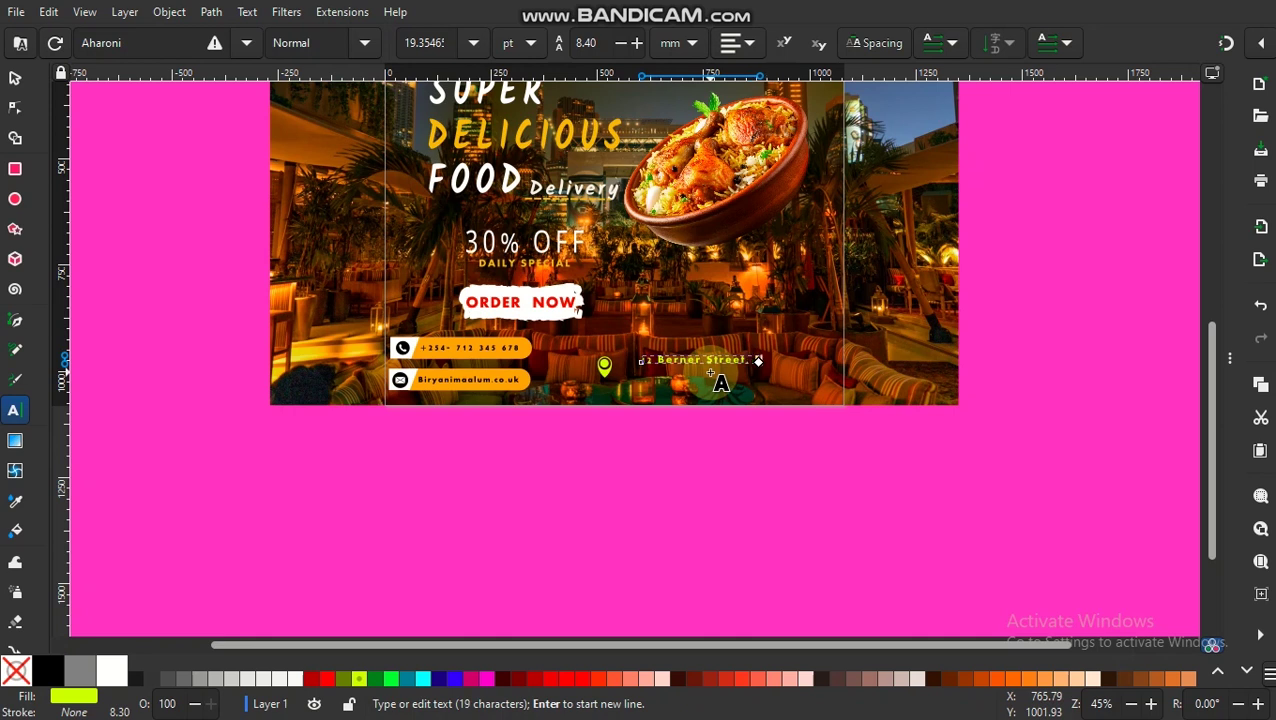
text(tzrovia London)
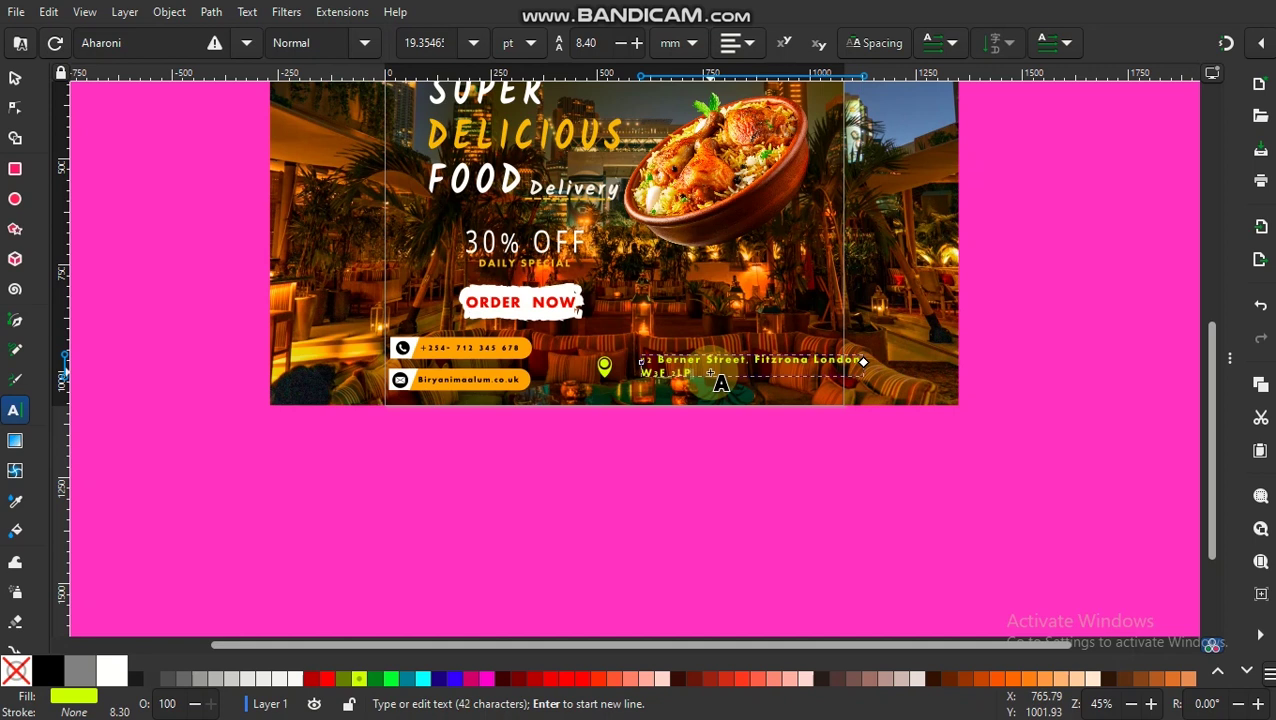
click(15, 77)
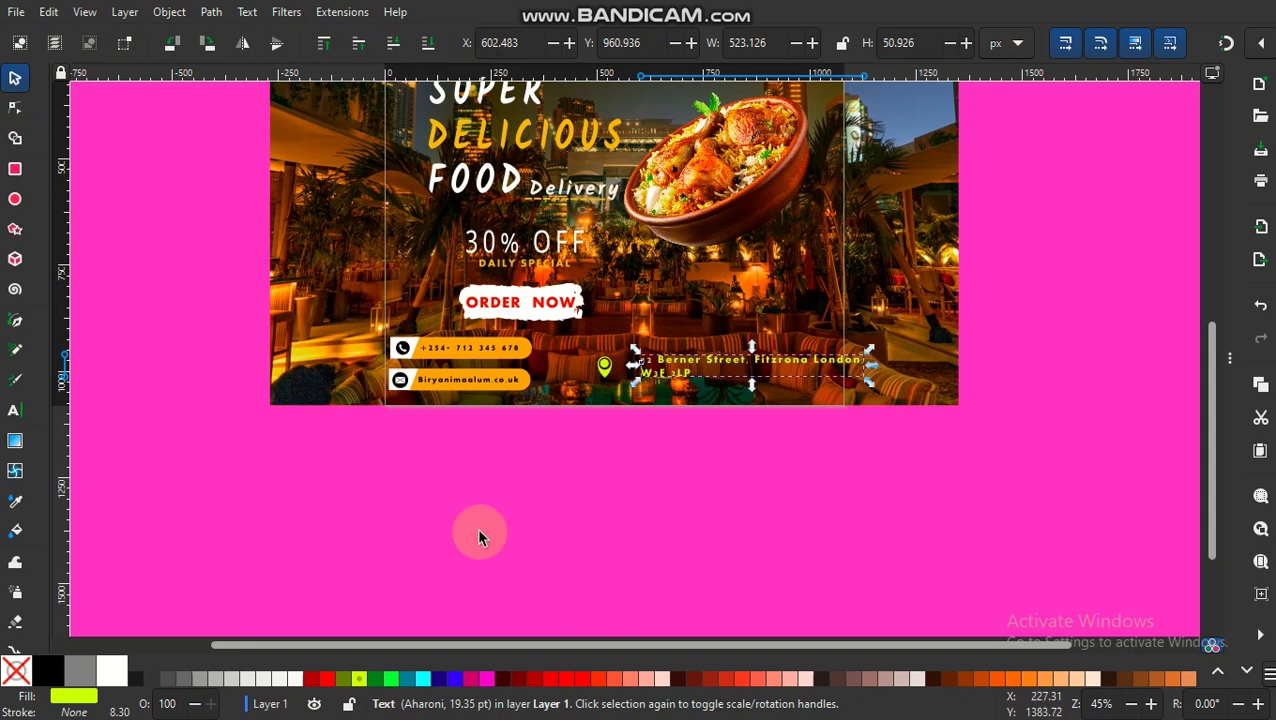
Make the address text white and apply Arial Nova Bold to it
click(111, 670)
click(247, 11)
click(276, 36)
click(763, 254)
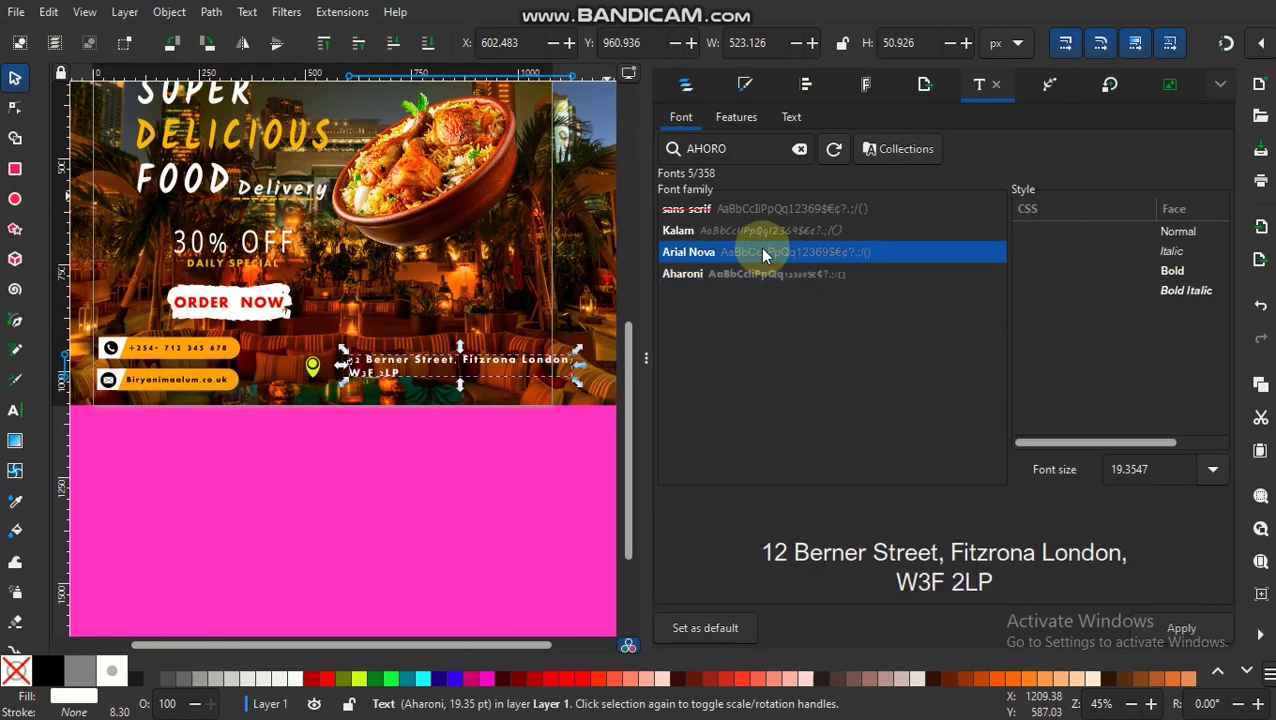
click(1181, 292)
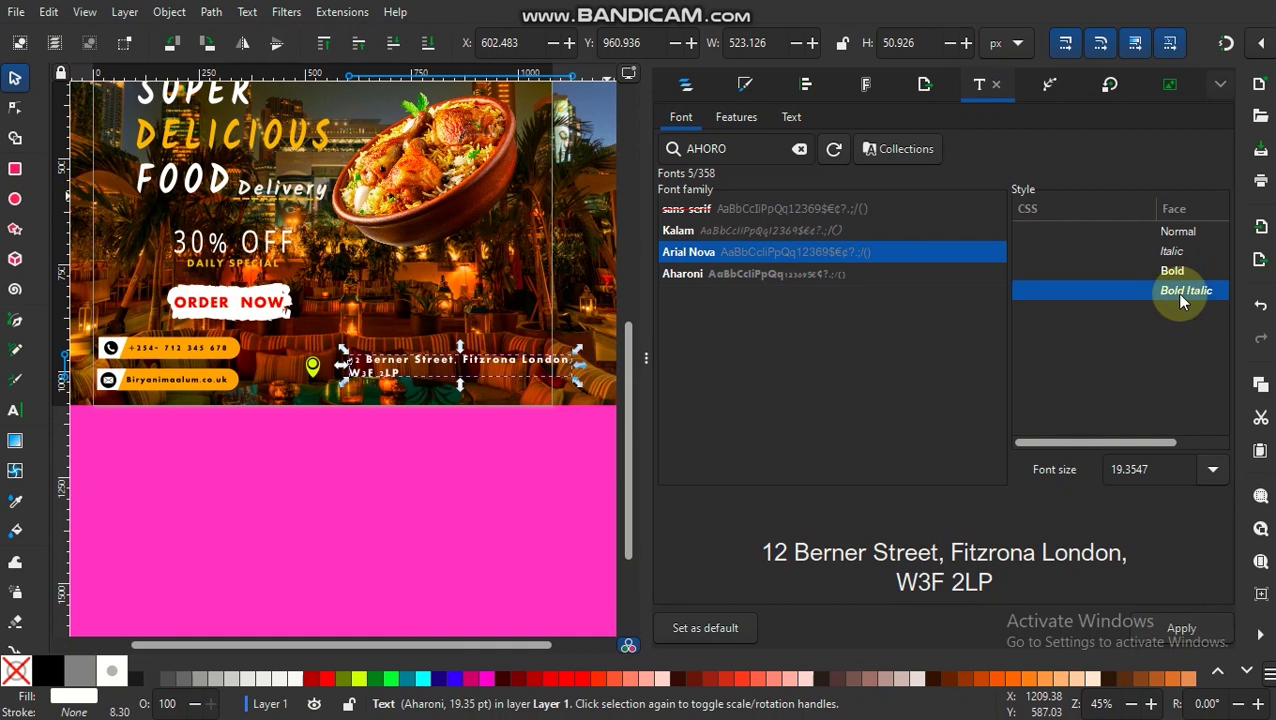
click(1181, 628)
click(1165, 278)
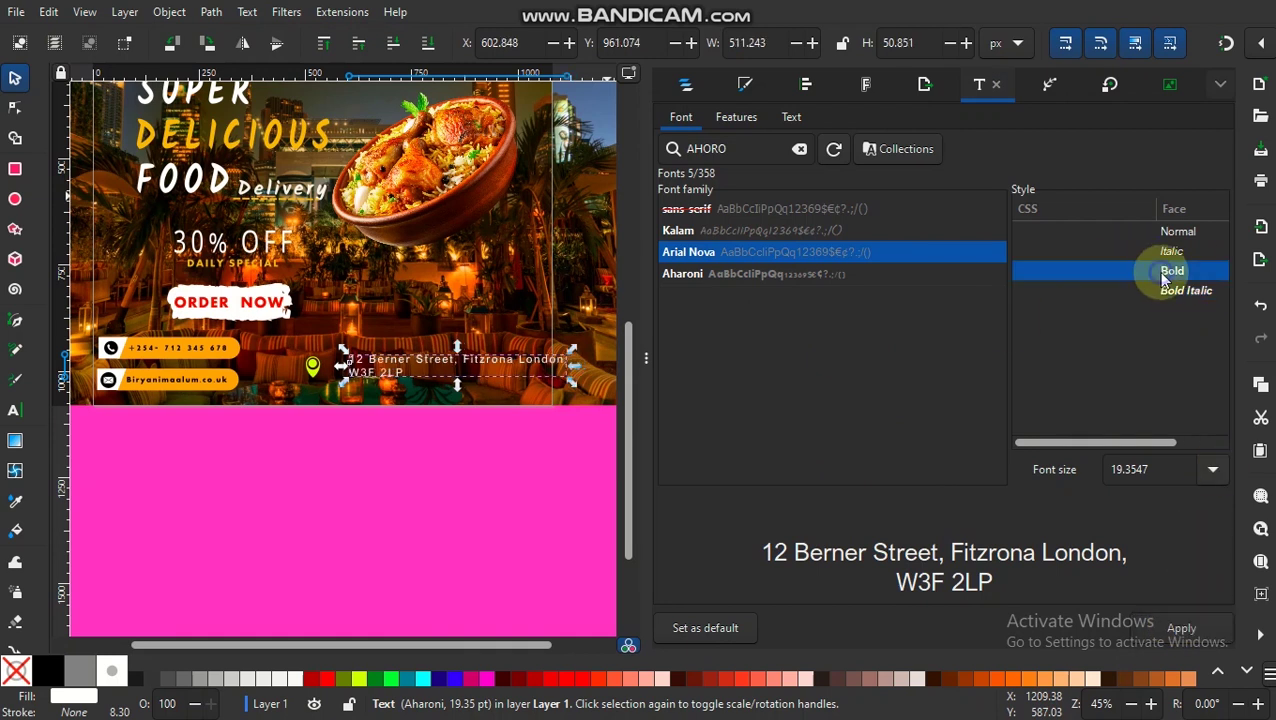
click(1153, 630)
Reselect Arial Nova, try Bold Condensed, then reapply plain Bold to the address
click(740, 229)
click(745, 210)
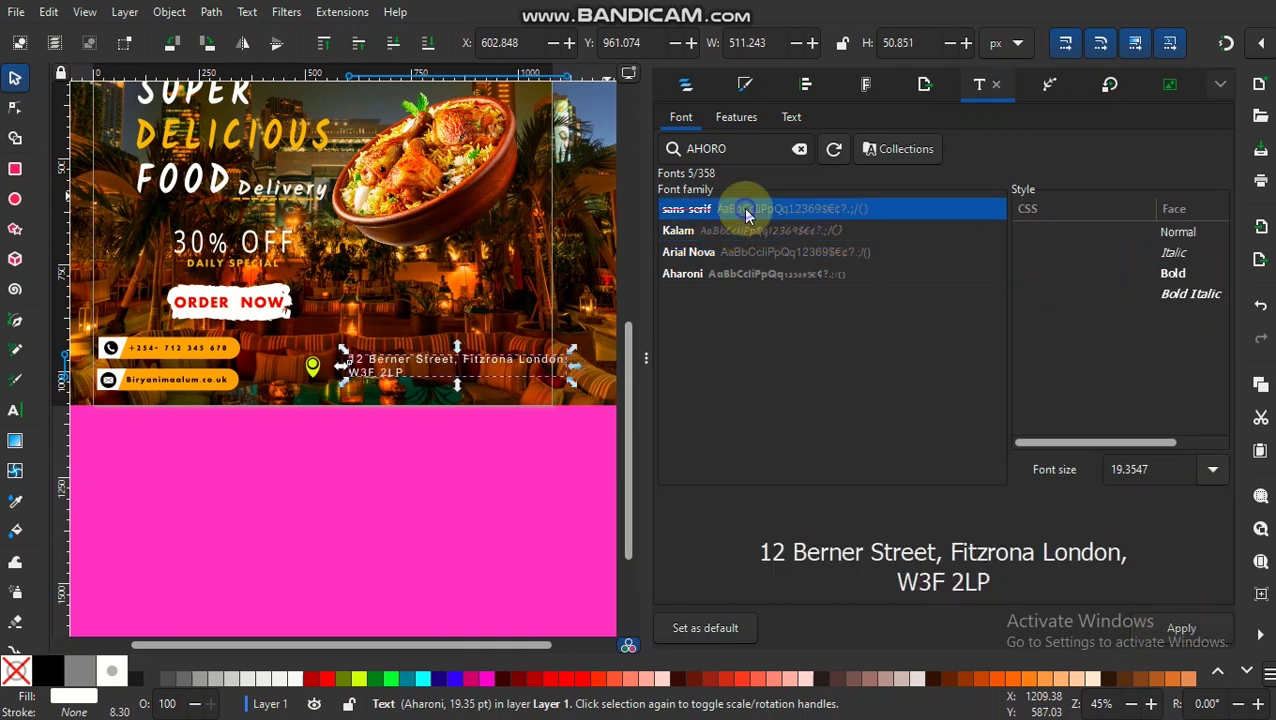
click(697, 272)
click(777, 252)
click(799, 148)
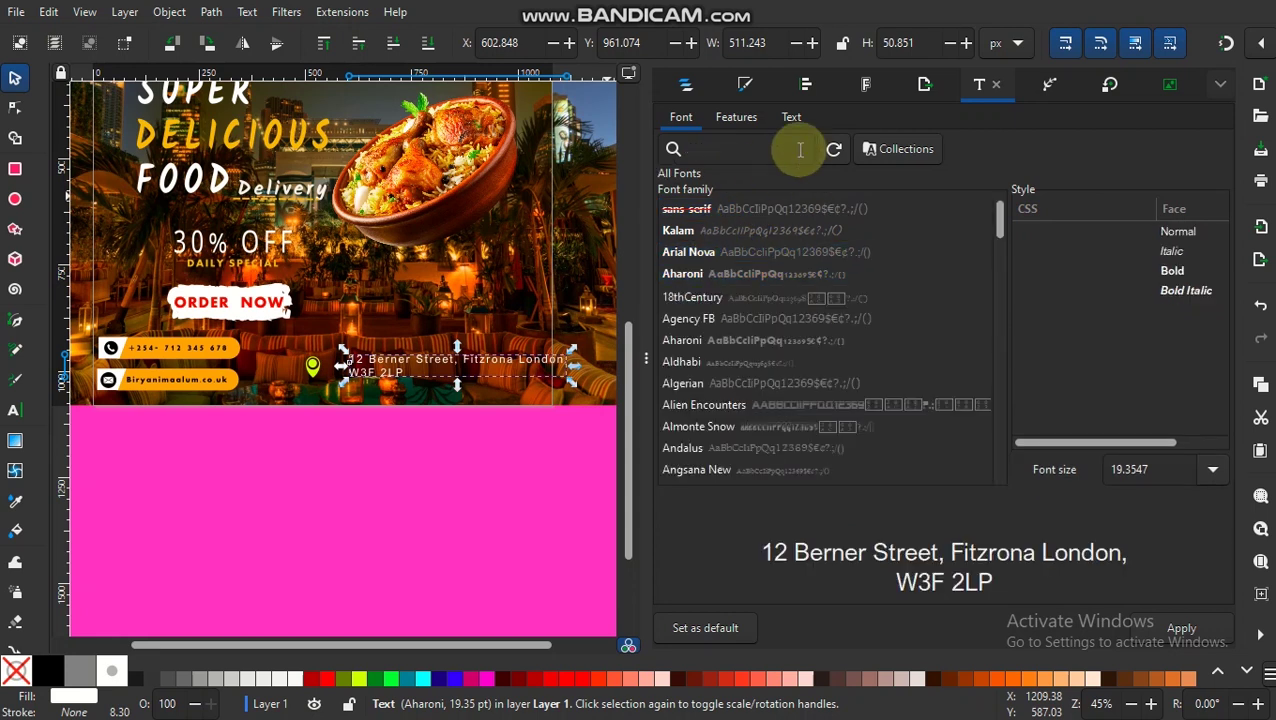
click(700, 252)
click(1080, 424)
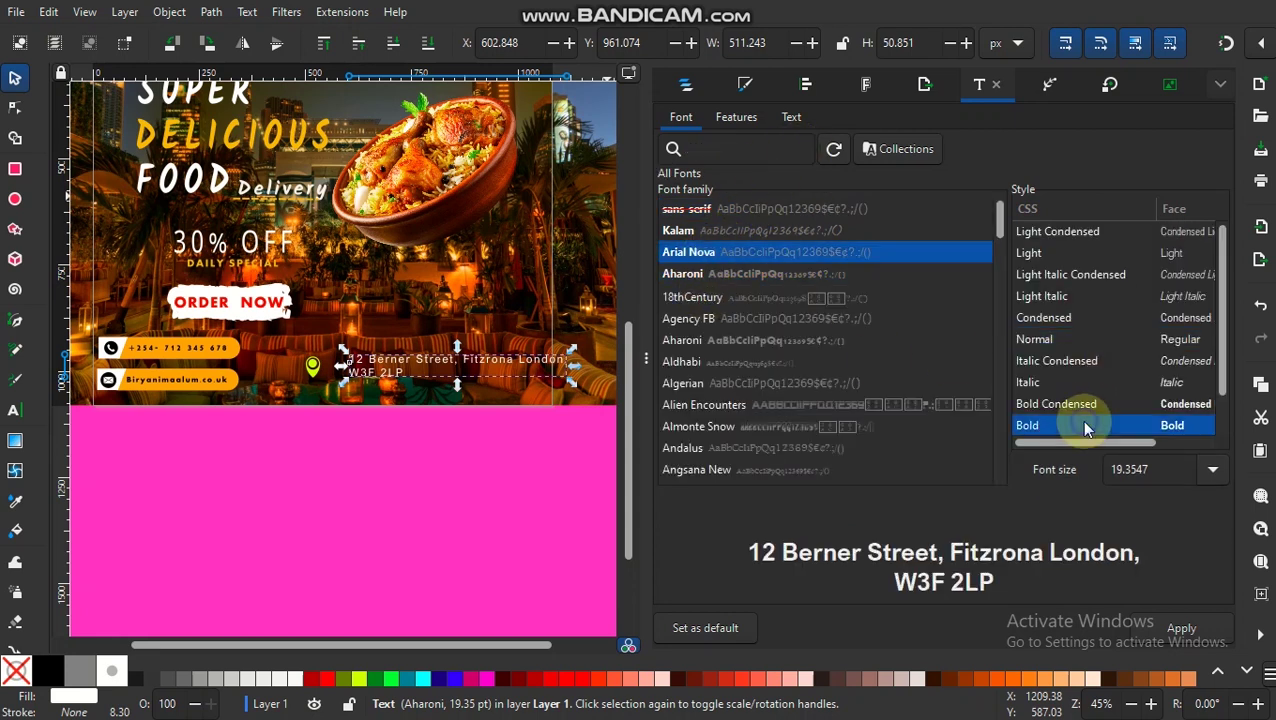
click(1151, 404)
click(1181, 624)
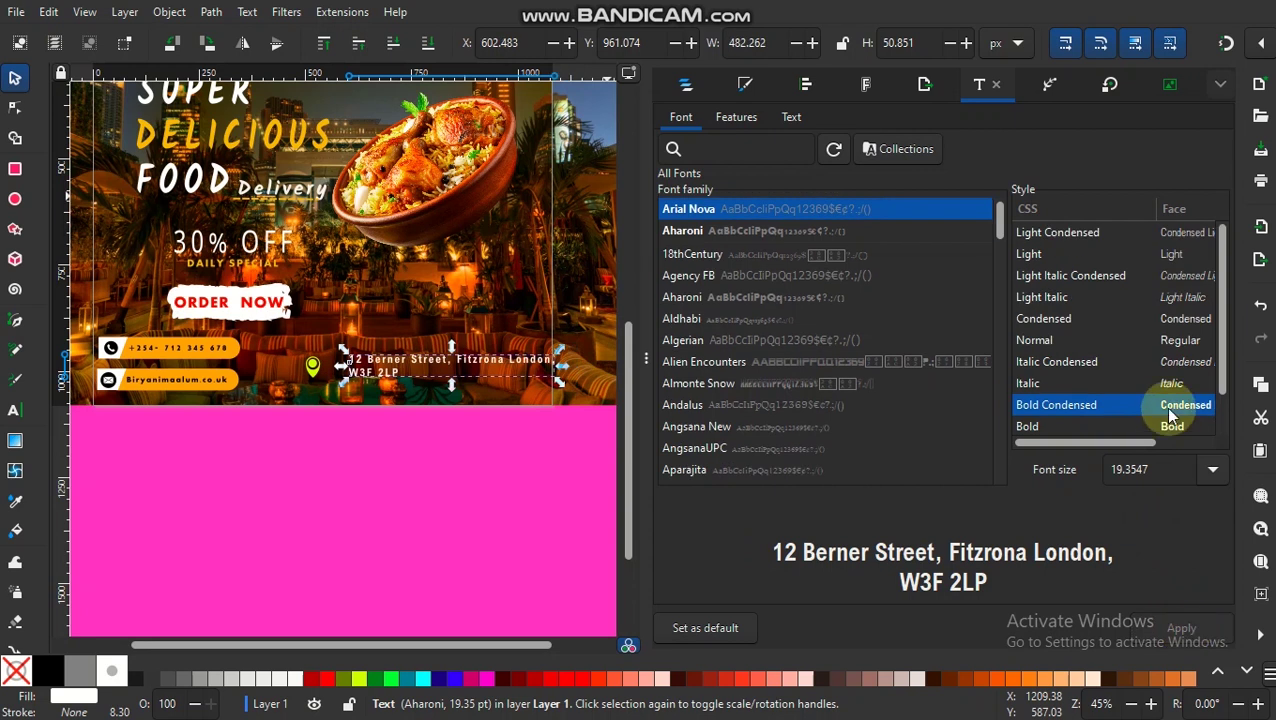
click(1172, 426)
click(1181, 625)
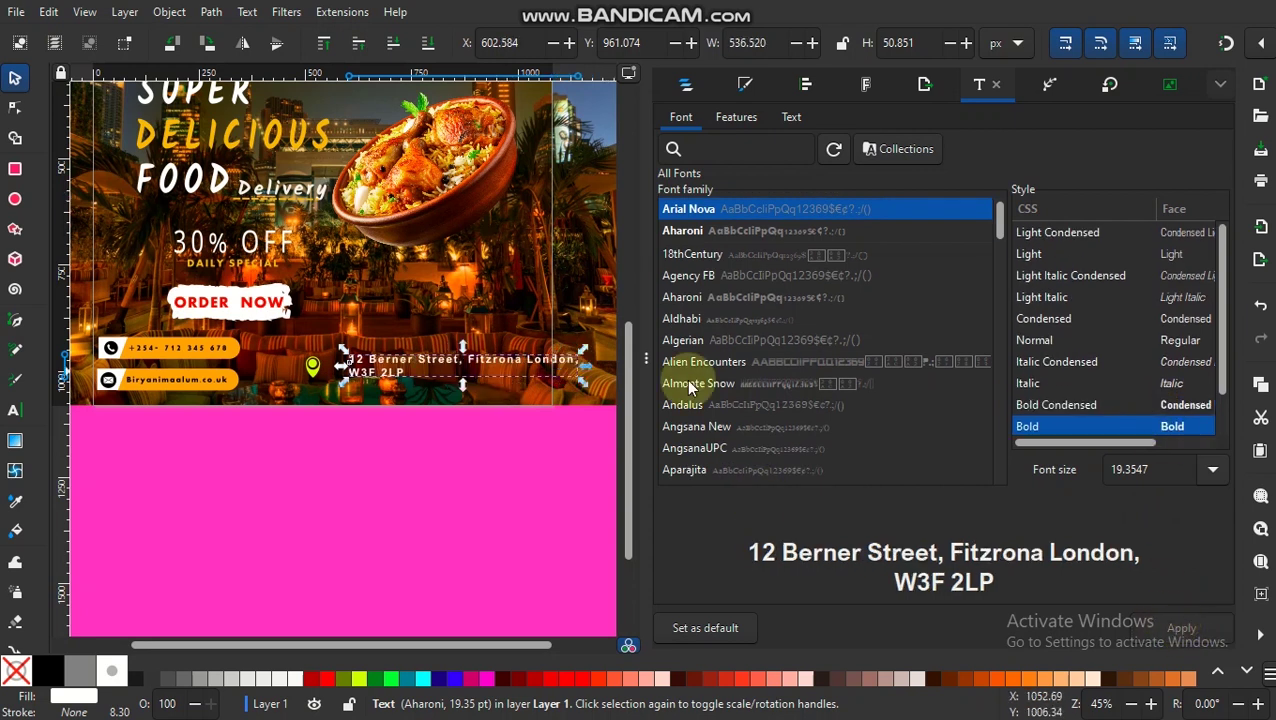
Close the font settings and move the address text left beside the pin
click(712, 340)
click(712, 361)
key(Down)
key(Down)
key(Down)
key(Down)
key(Down)
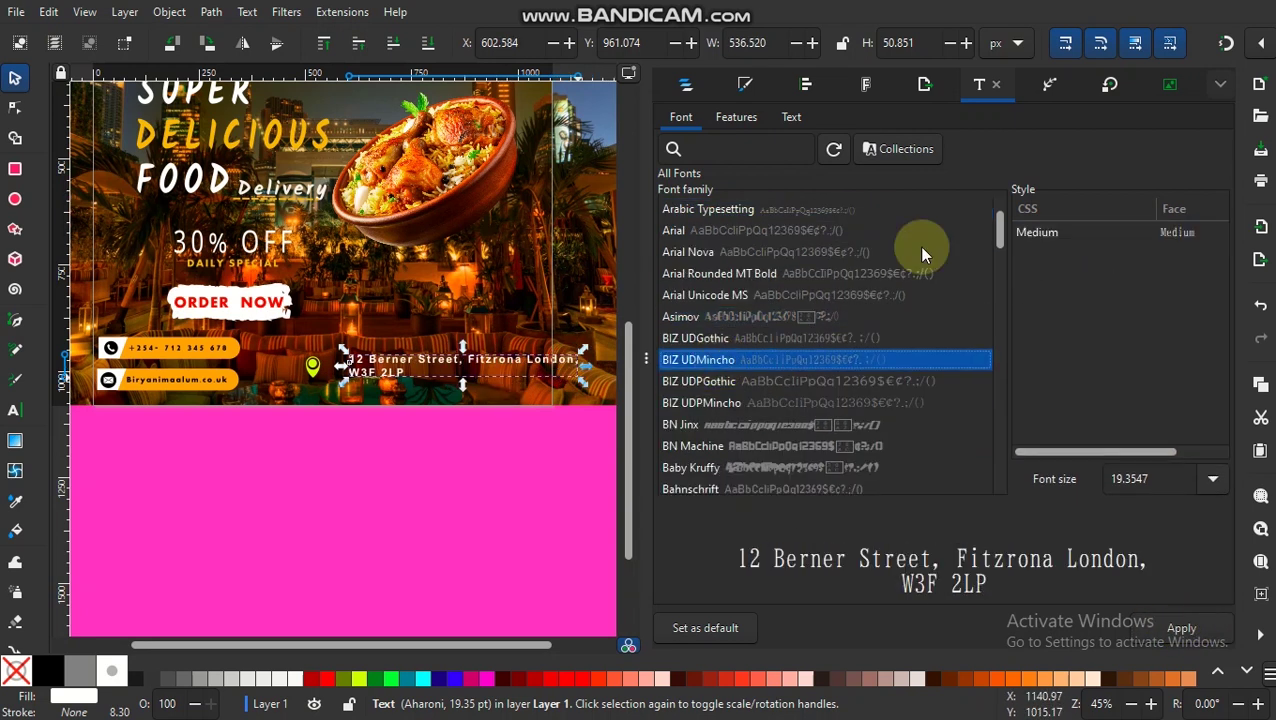
key(F12)
drag(702, 365, 672, 361)
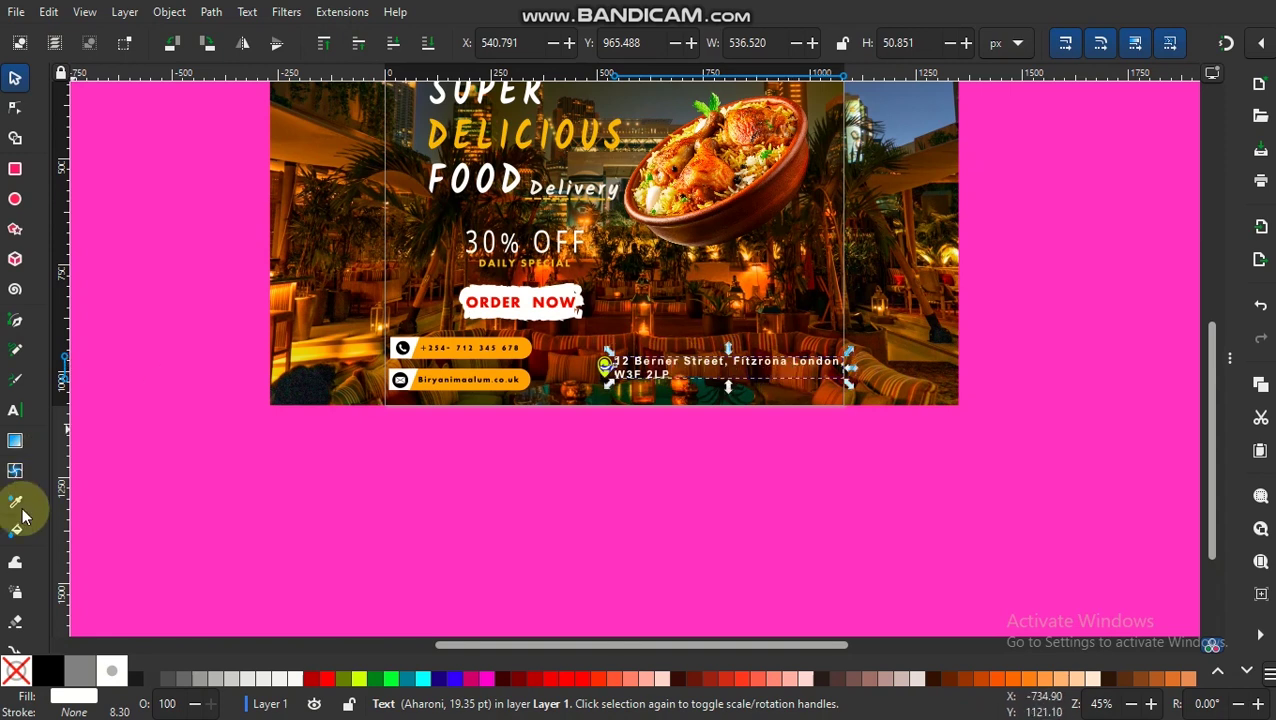
Rewrap the address so London and the postcode share a second line, then lower it slightly
click(15, 411)
click(826, 362)
key(ctrl+Left)
key(Return)
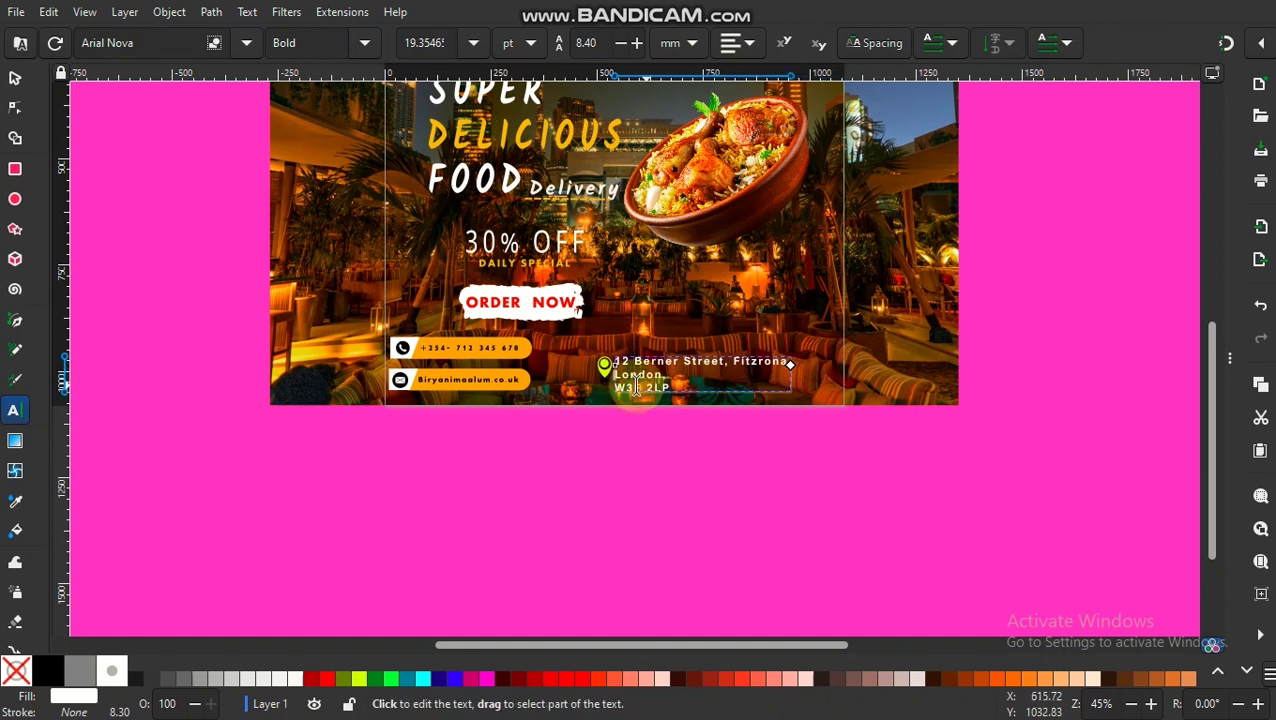
click(618, 389)
key(BackSpace)
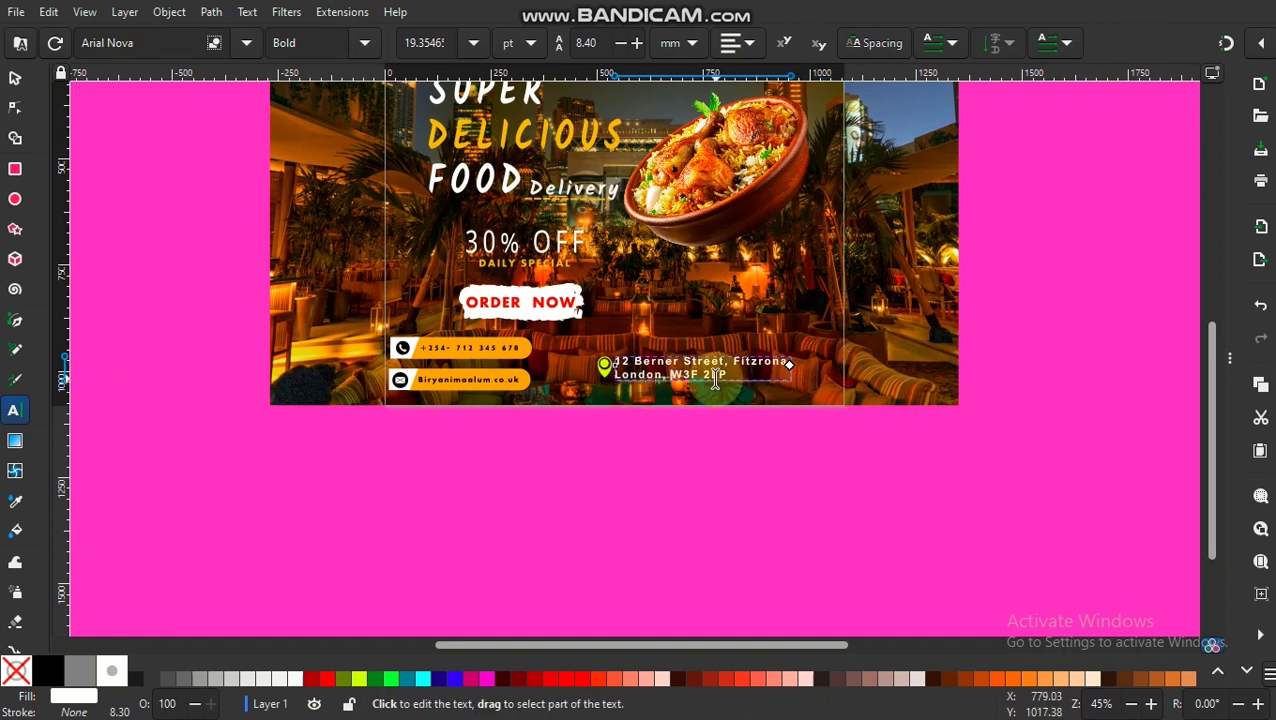
click(15, 77)
drag(606, 358, 599, 374)
Make the location pin icon white, undoing an accidental white background
click(606, 370)
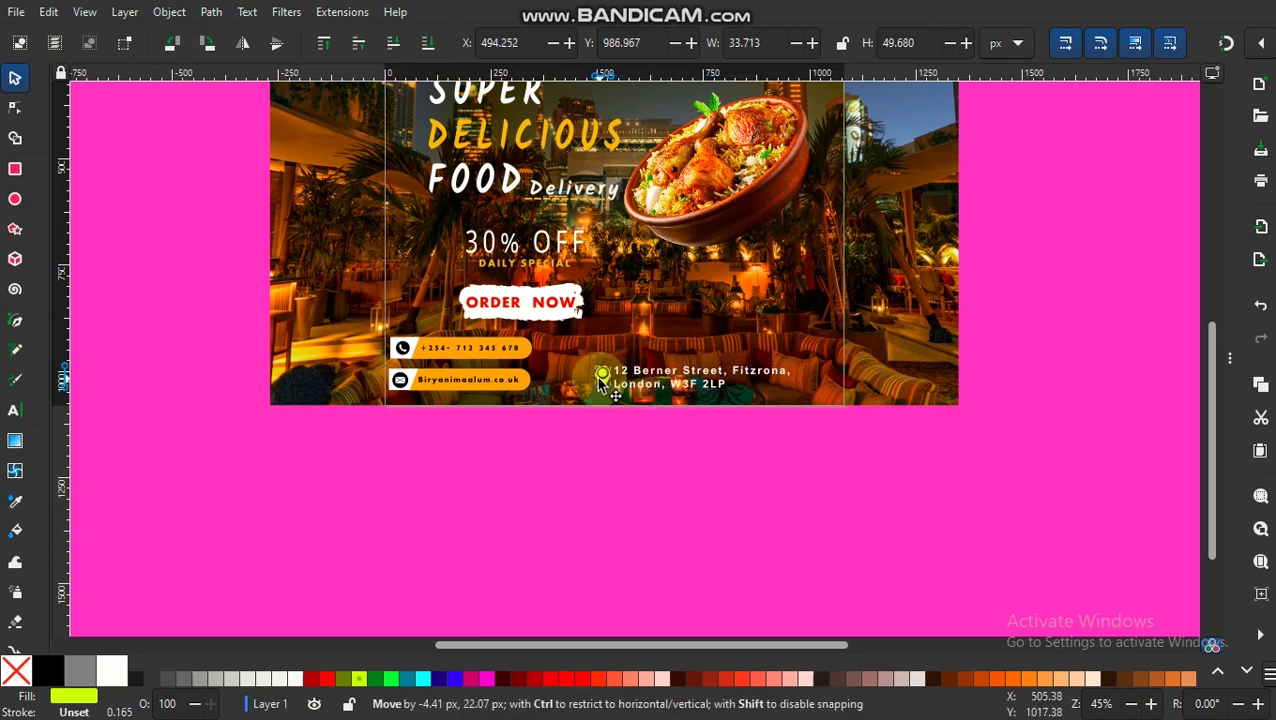
click(325, 679)
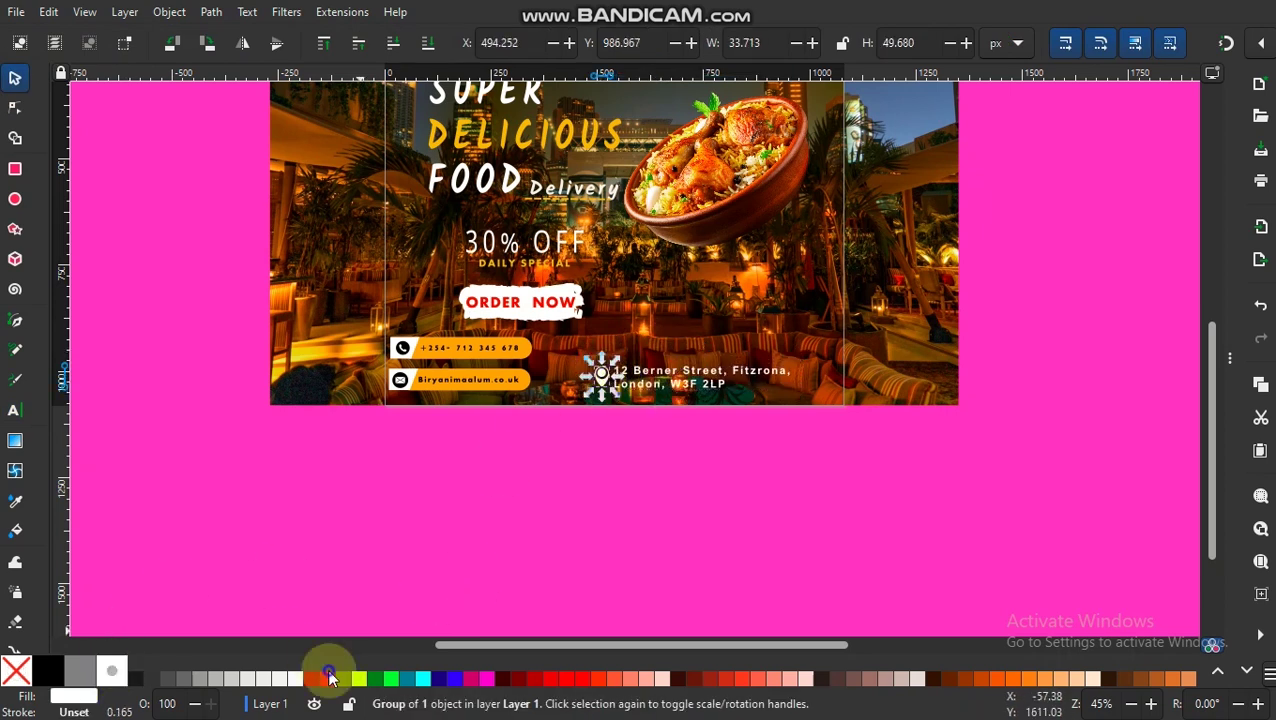
click(824, 291)
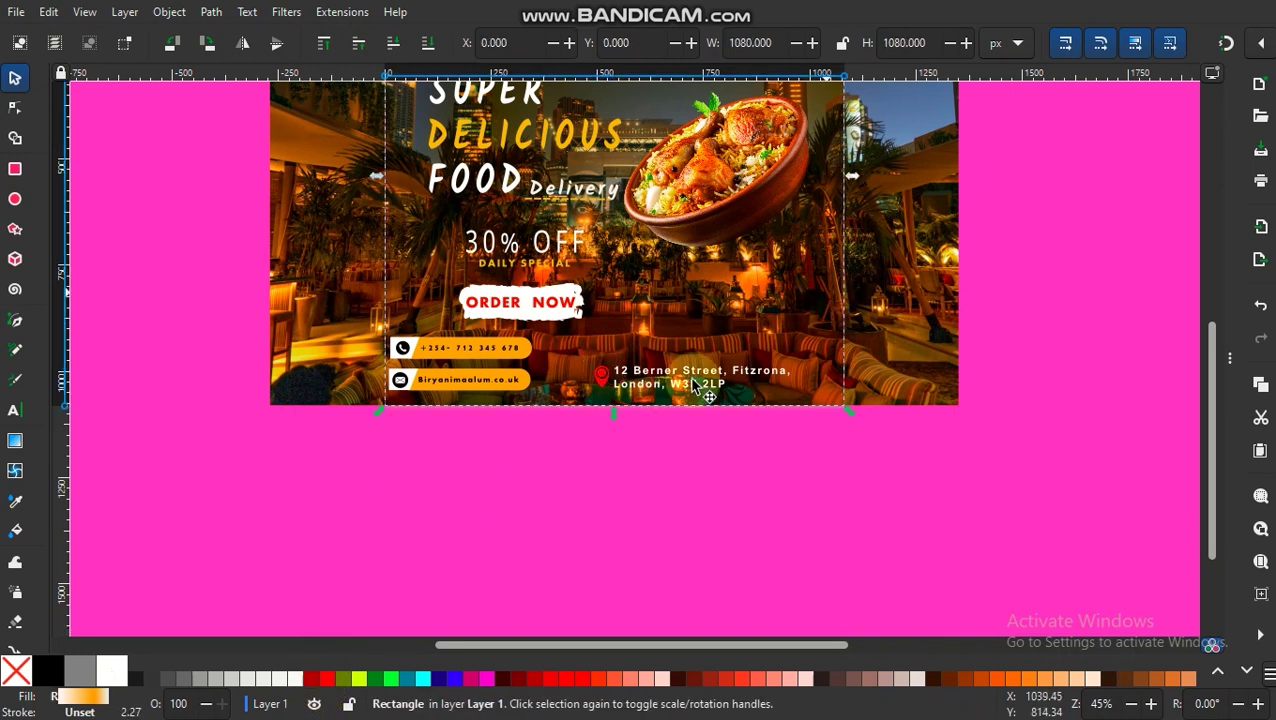
click(113, 670)
key(ctrl+z)
click(601, 375)
click(113, 670)
click(690, 330)
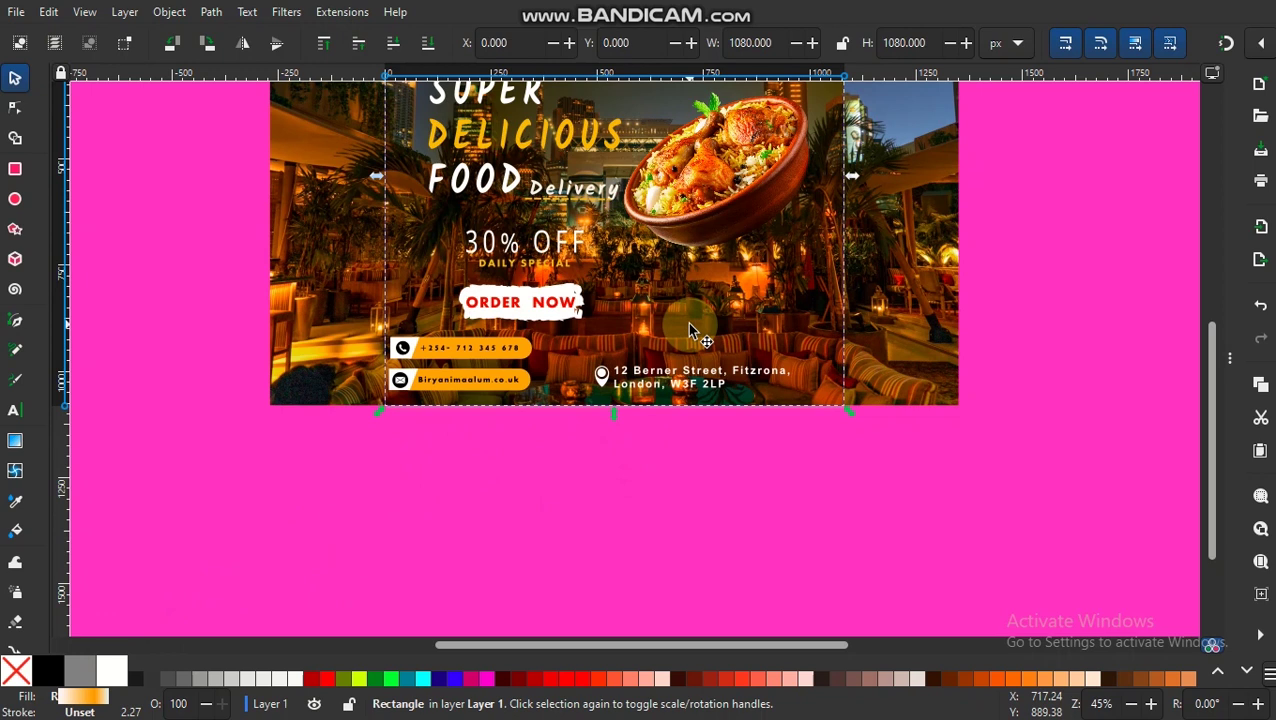
key(minus)
Import the CHEF 2 image, discard it, then select the bowl image and zoom in
drag(1210, 343, 1211, 305)
click(522, 185)
click(22, 13)
click(99, 249)
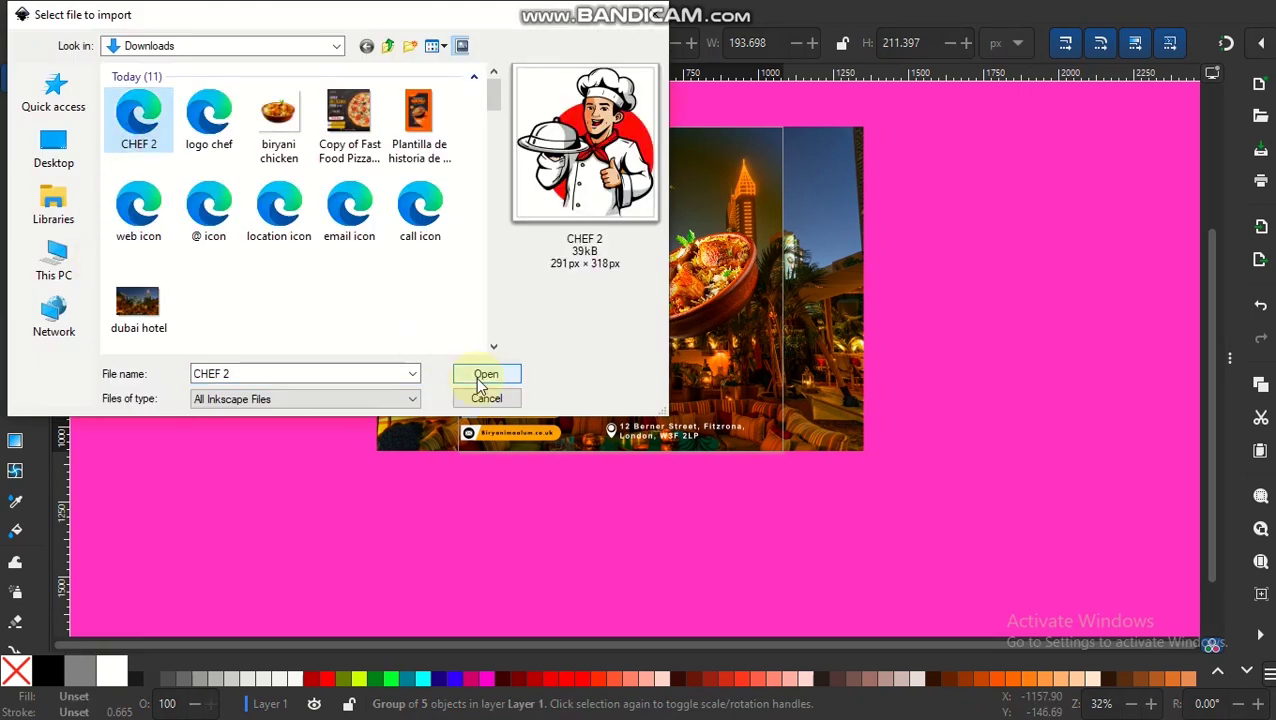
click(480, 375)
click(605, 399)
key(Delete)
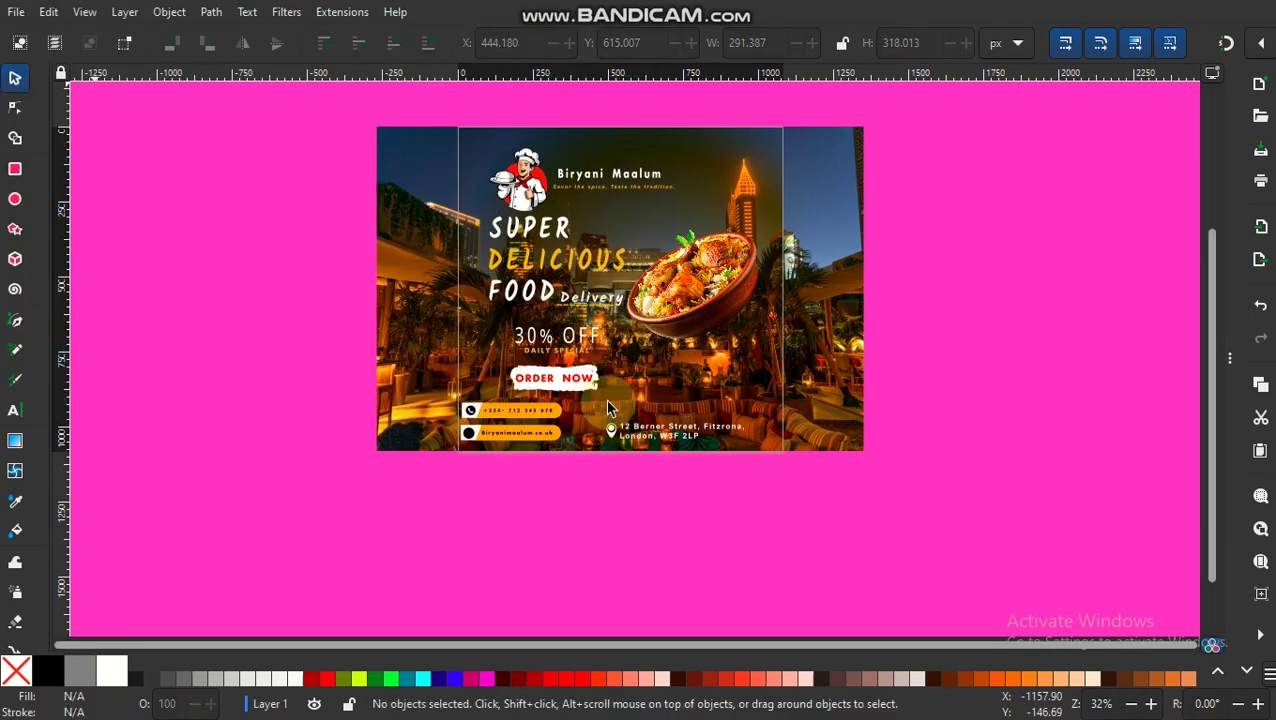
click(700, 320)
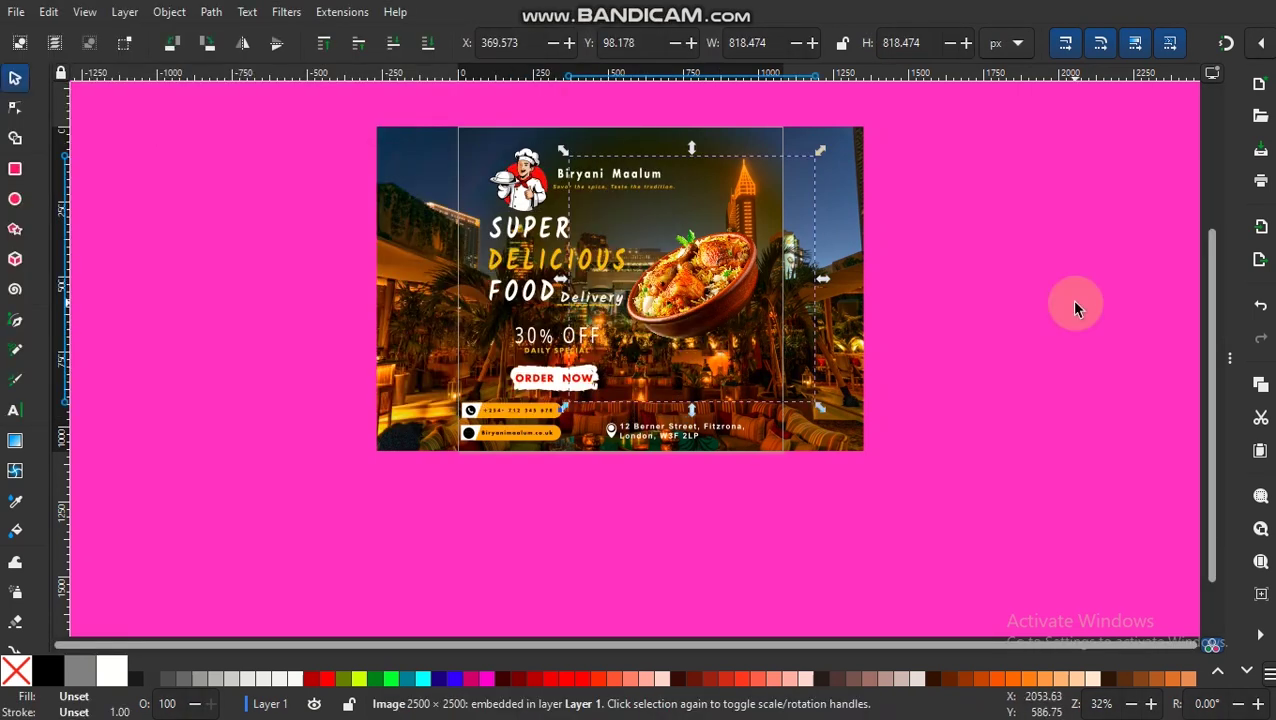
key(plus)
key(plus)
Draw a flat grey ellipse beneath the biryani bowl
click(15, 199)
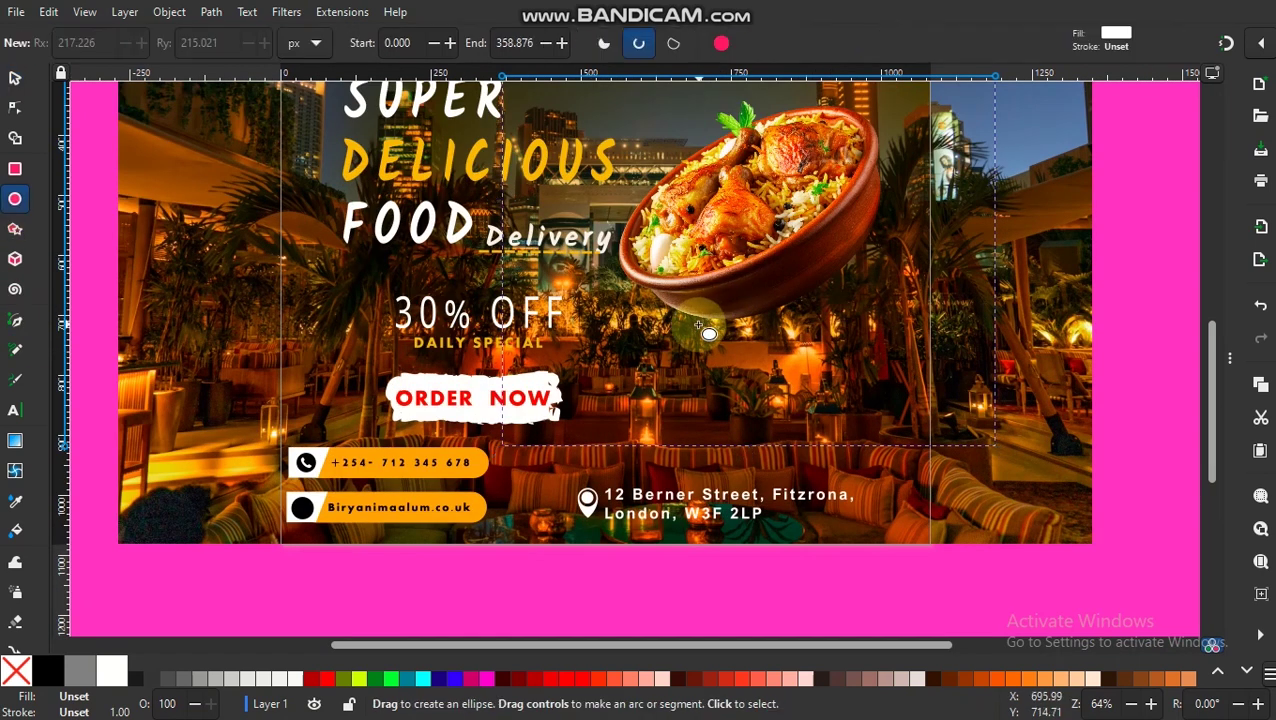
drag(698, 326, 906, 344)
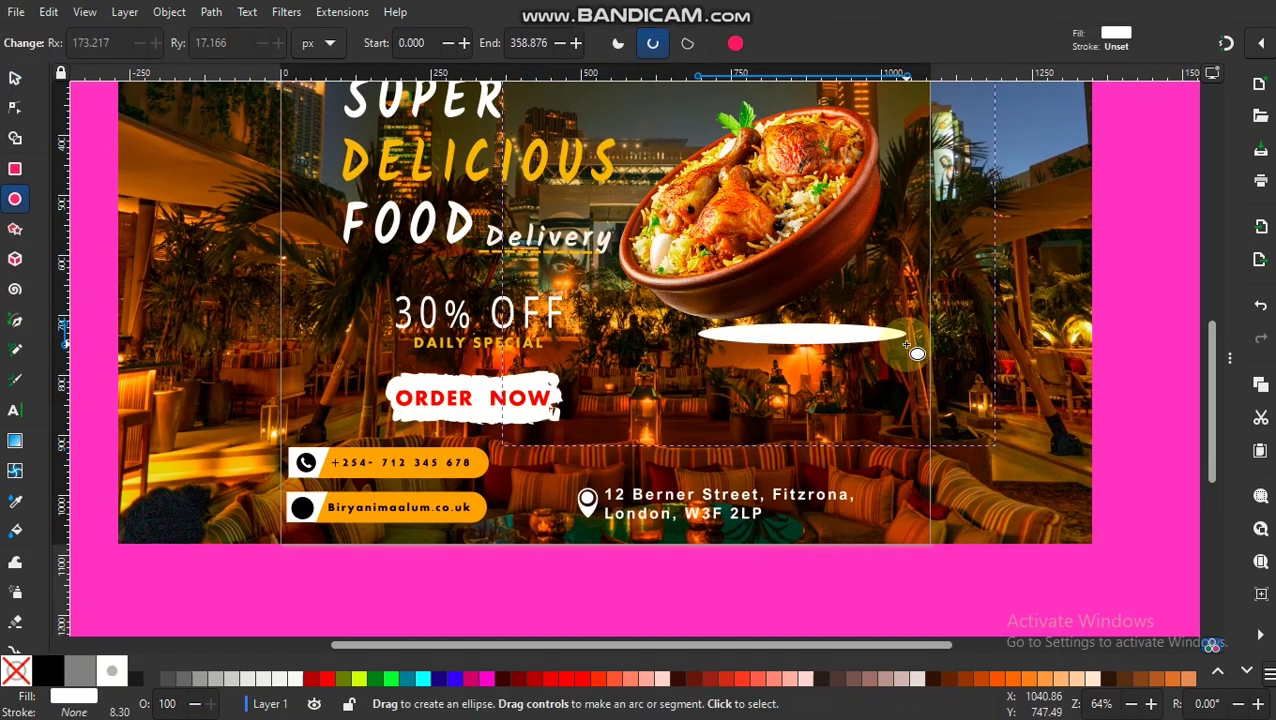
click(180, 679)
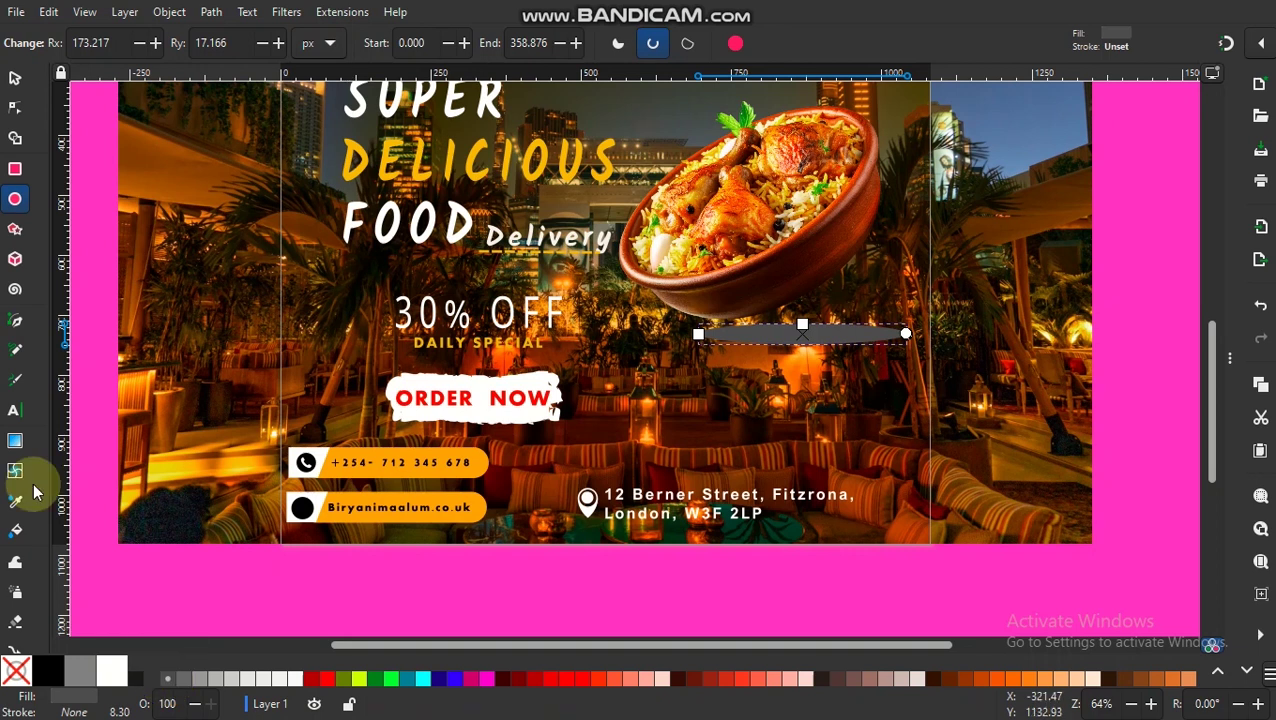
click(15, 77)
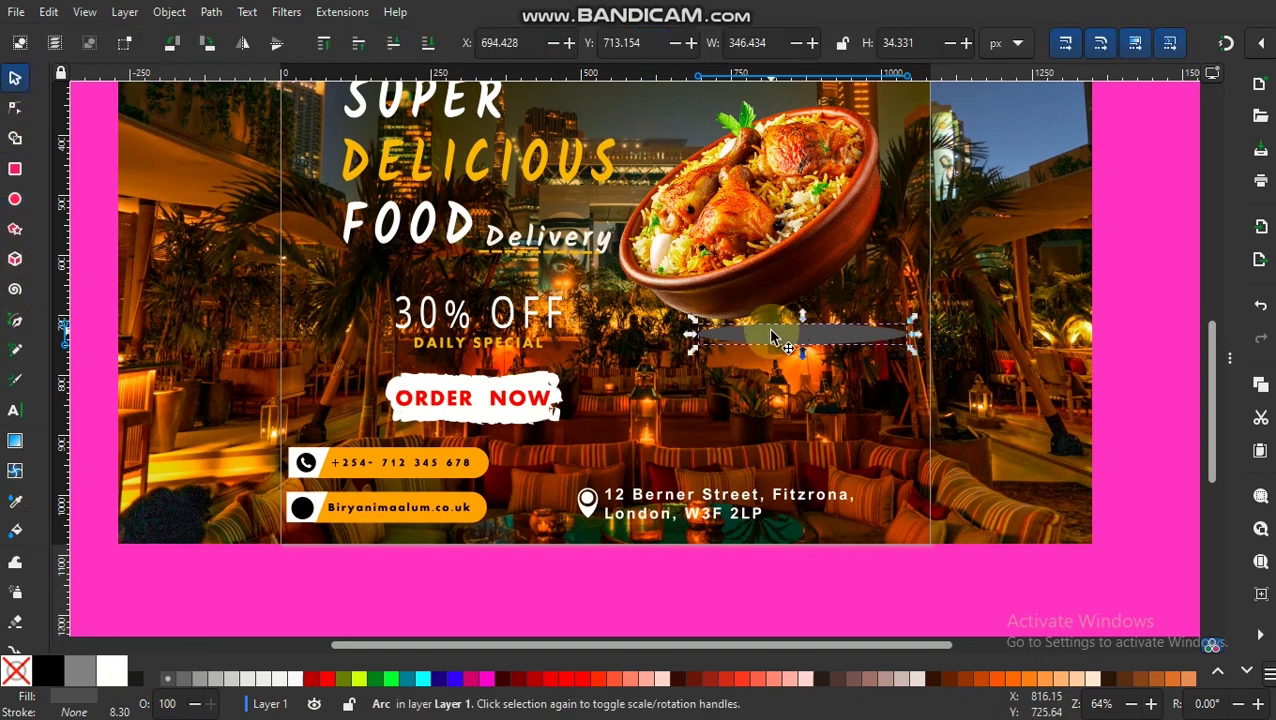
mouse_move(771, 338)
mouse_down()
mouse_move(789, 322)
mouse_move(810, 337)
mouse_up()
Lay a linear gradient across the ellipse with a near-black start stop
click(15, 440)
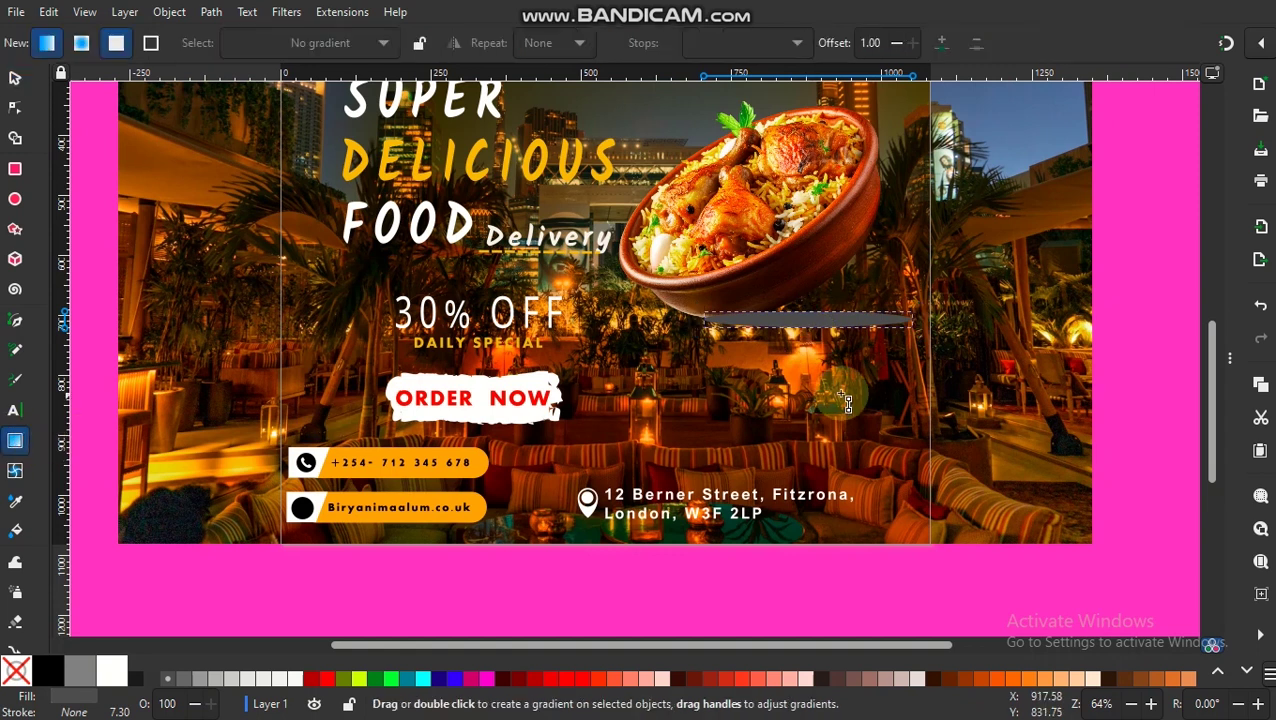
mouse_move(910, 320)
mouse_down()
mouse_move(712, 322)
mouse_move(940, 323)
mouse_up()
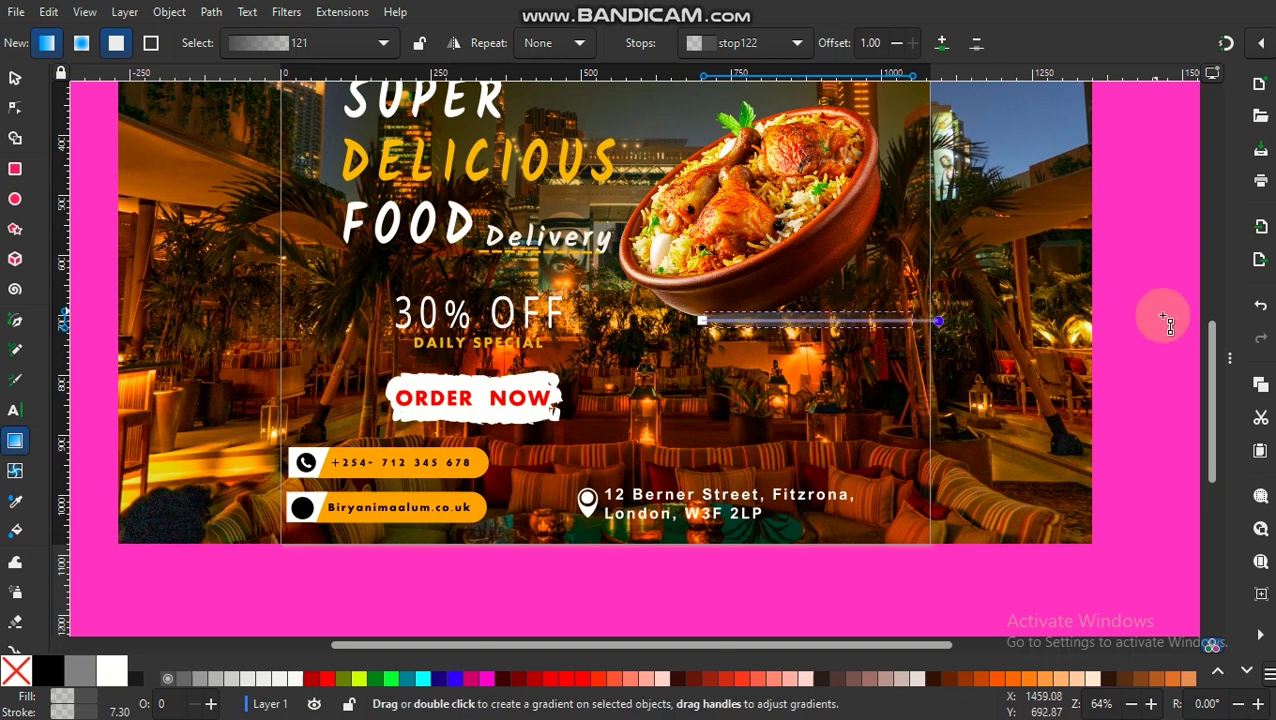
click(1230, 357)
click(740, 84)
click(670, 222)
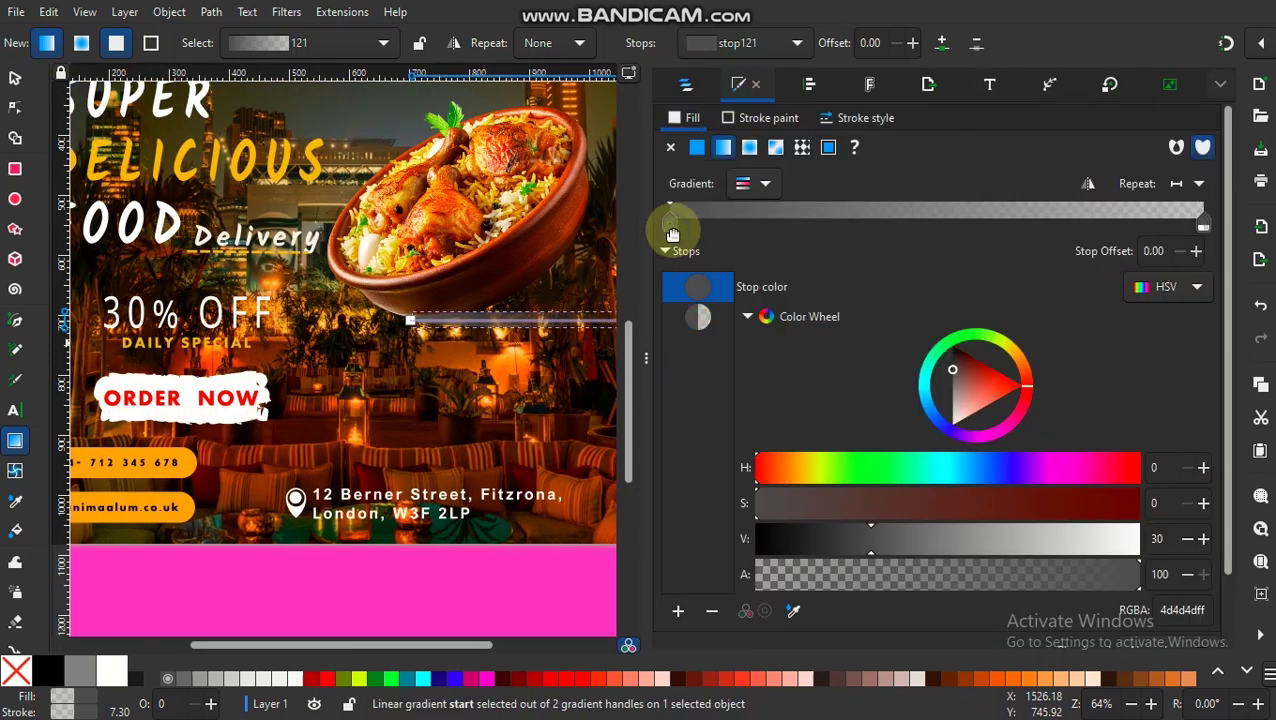
click(765, 538)
drag(672, 230, 860, 233)
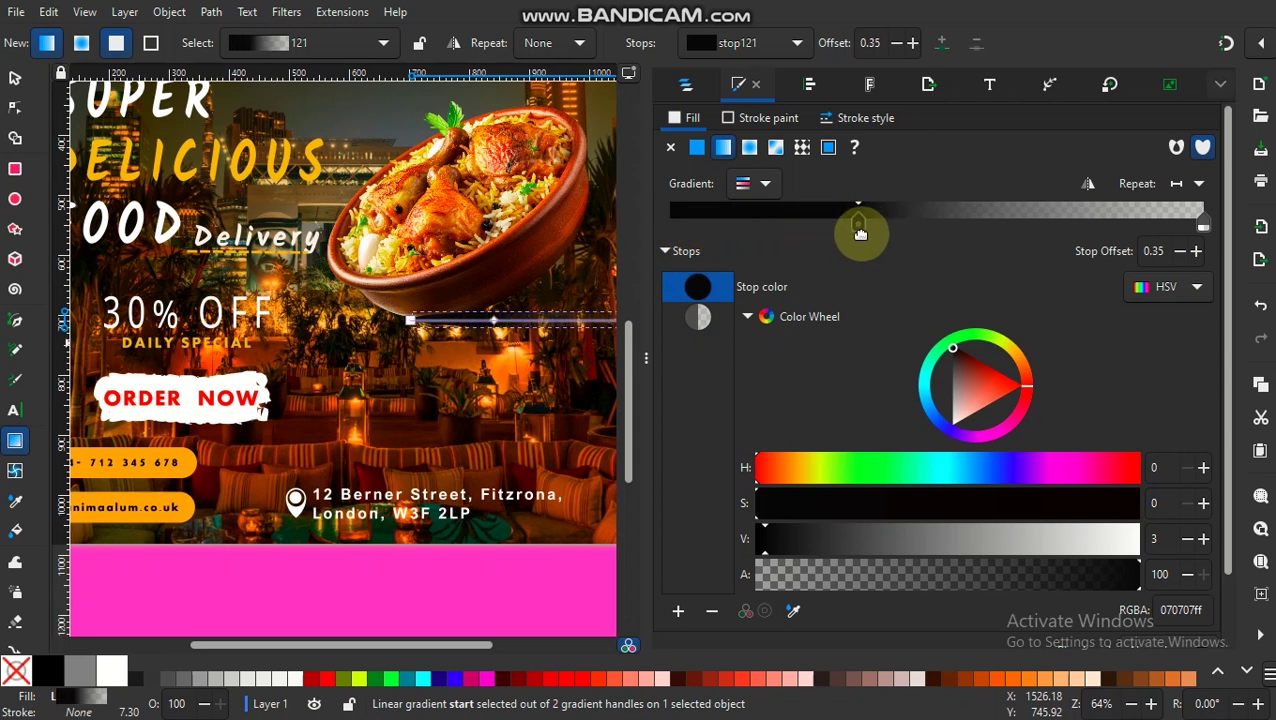
Make the end stop near-white at alpha 42 and move the black stop to offset 0.16
click(1202, 222)
click(840, 575)
click(916, 578)
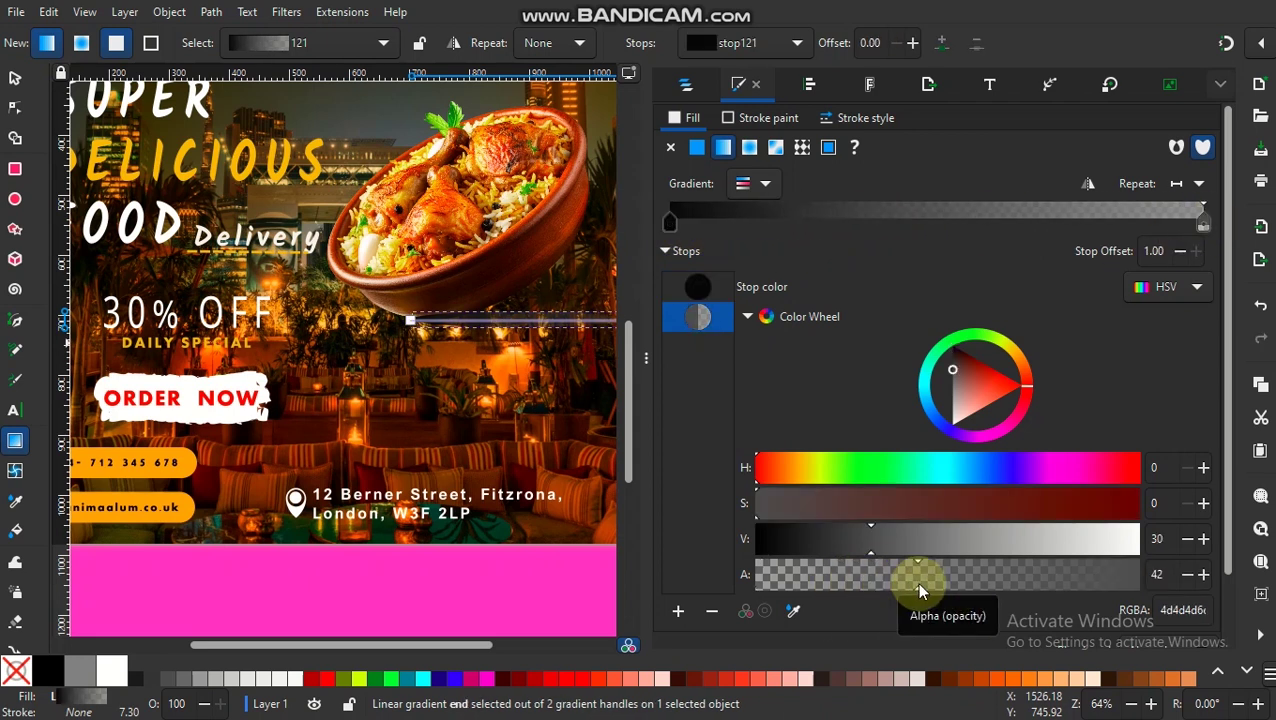
click(1202, 222)
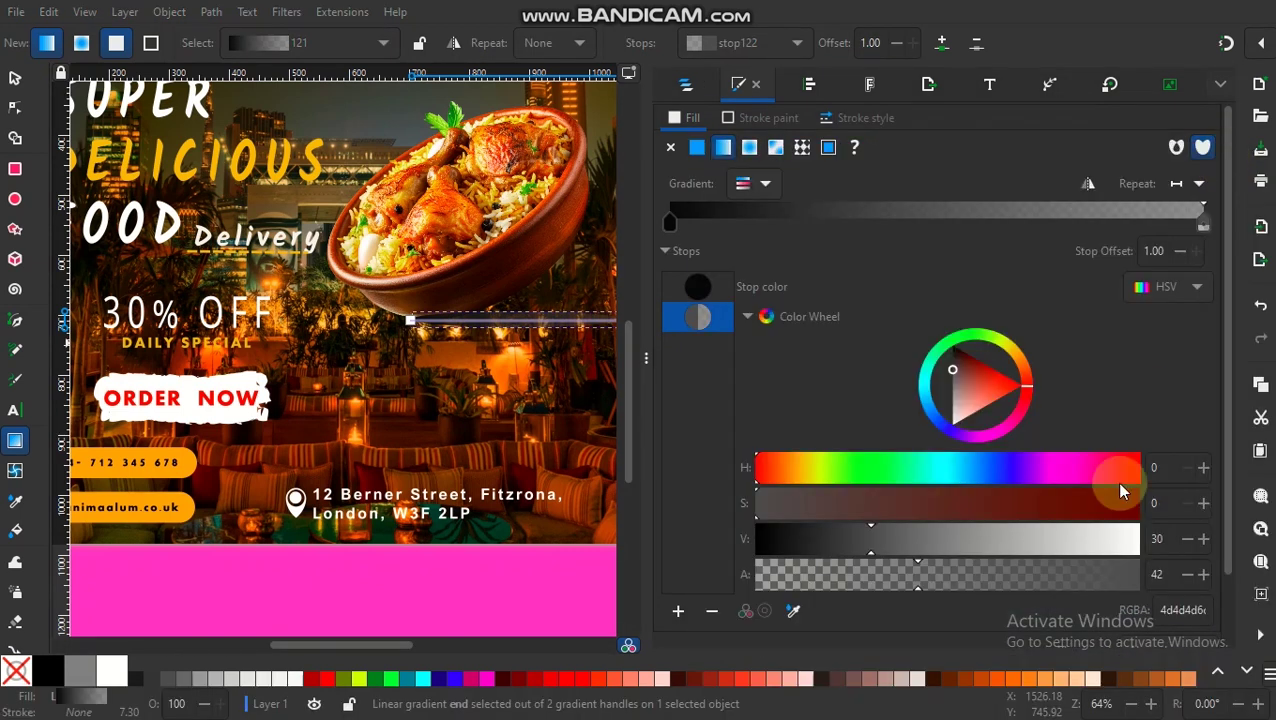
click(1136, 538)
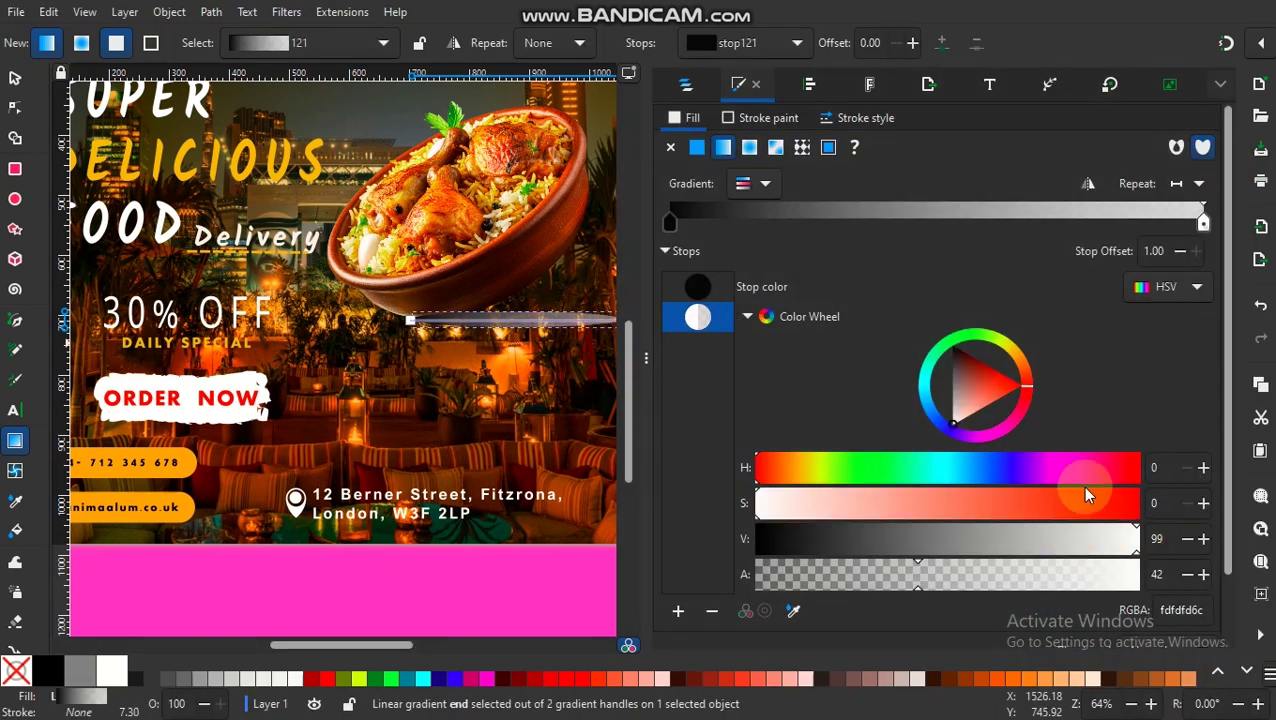
drag(670, 222, 800, 222)
key(F12)
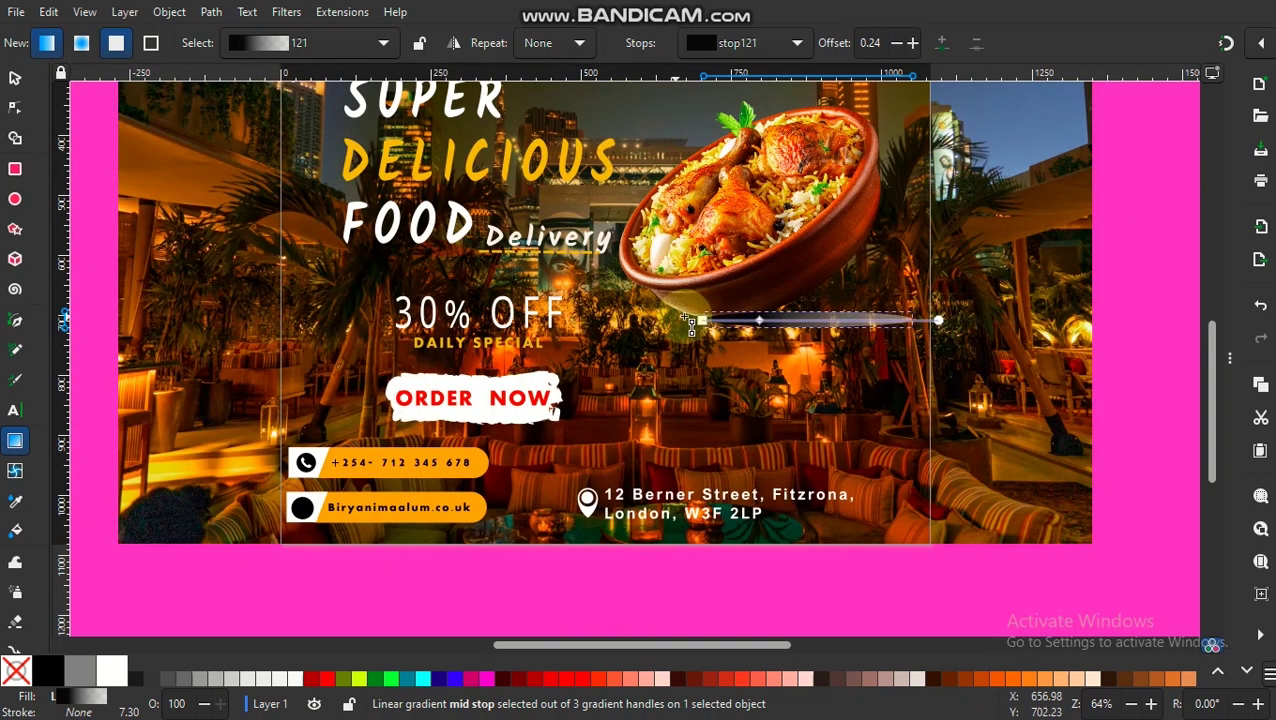
Raise the bowl image one level so it sits above the shadow
click(15, 77)
click(815, 218)
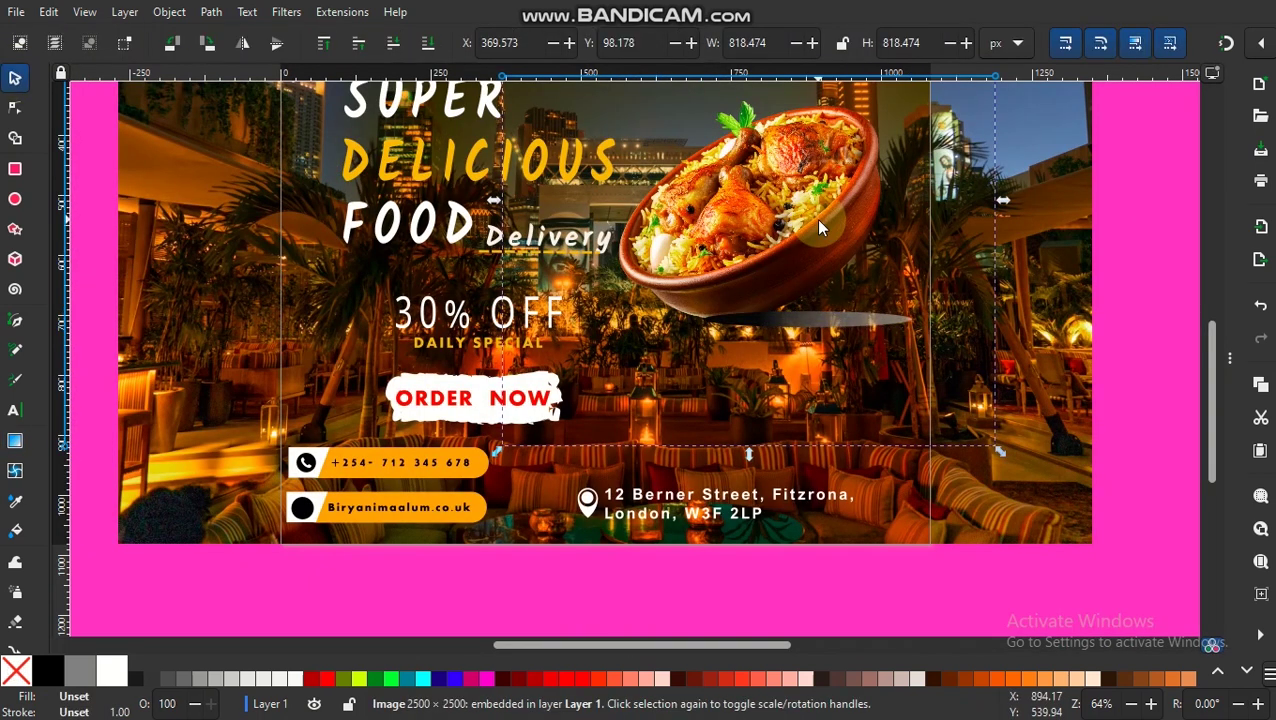
right_click(815, 218)
click(424, 113)
click(361, 52)
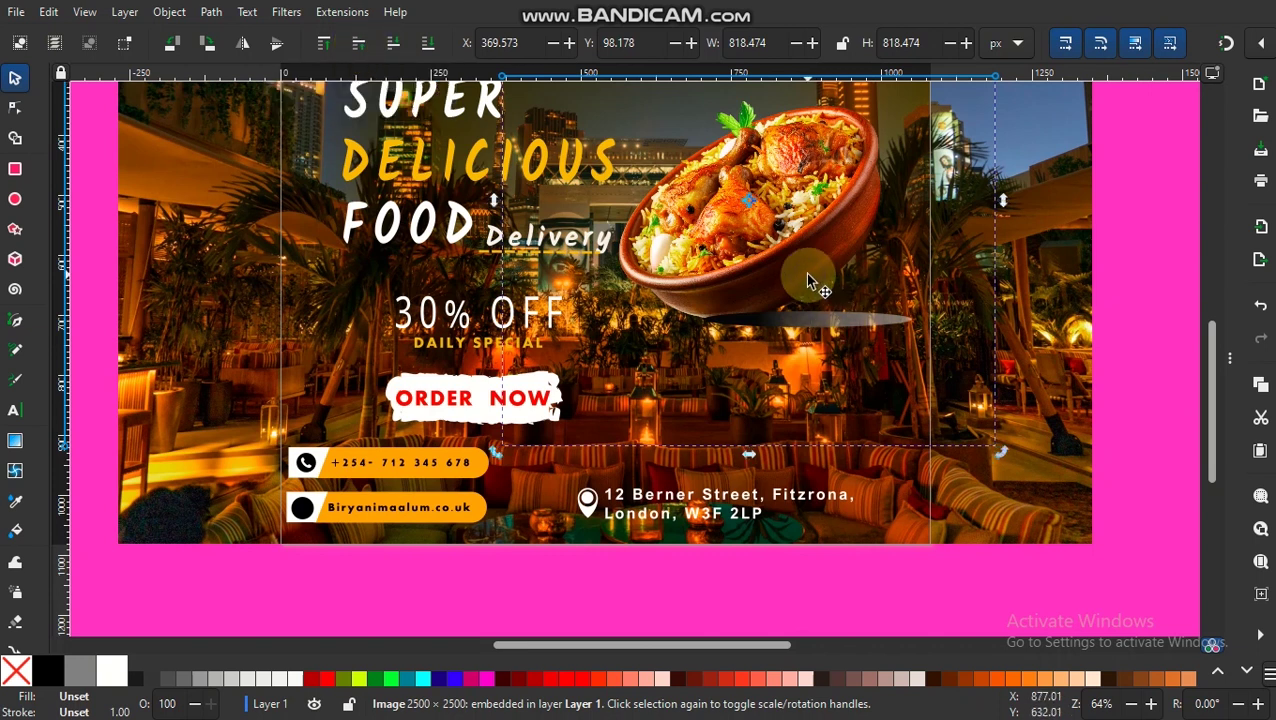
Make the shadow ellipse slightly taller and bring up its fill and stroke settings
click(808, 330)
click(1227, 341)
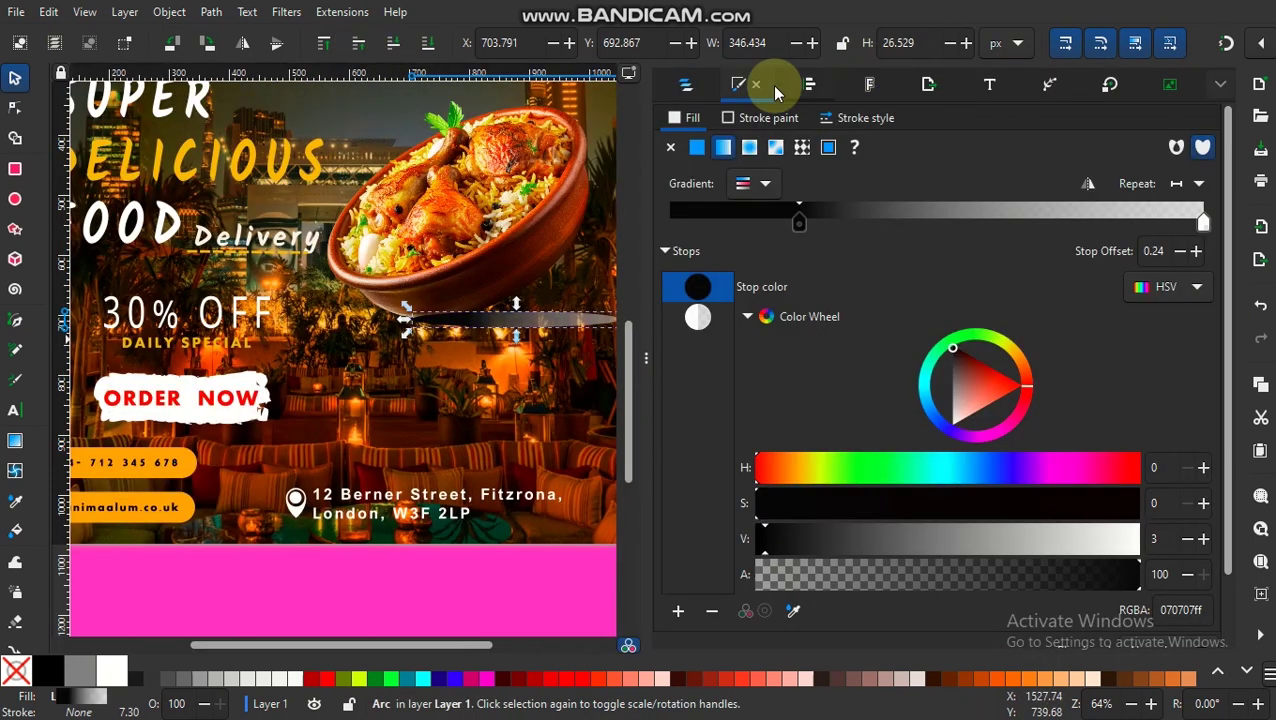
click(650, 345)
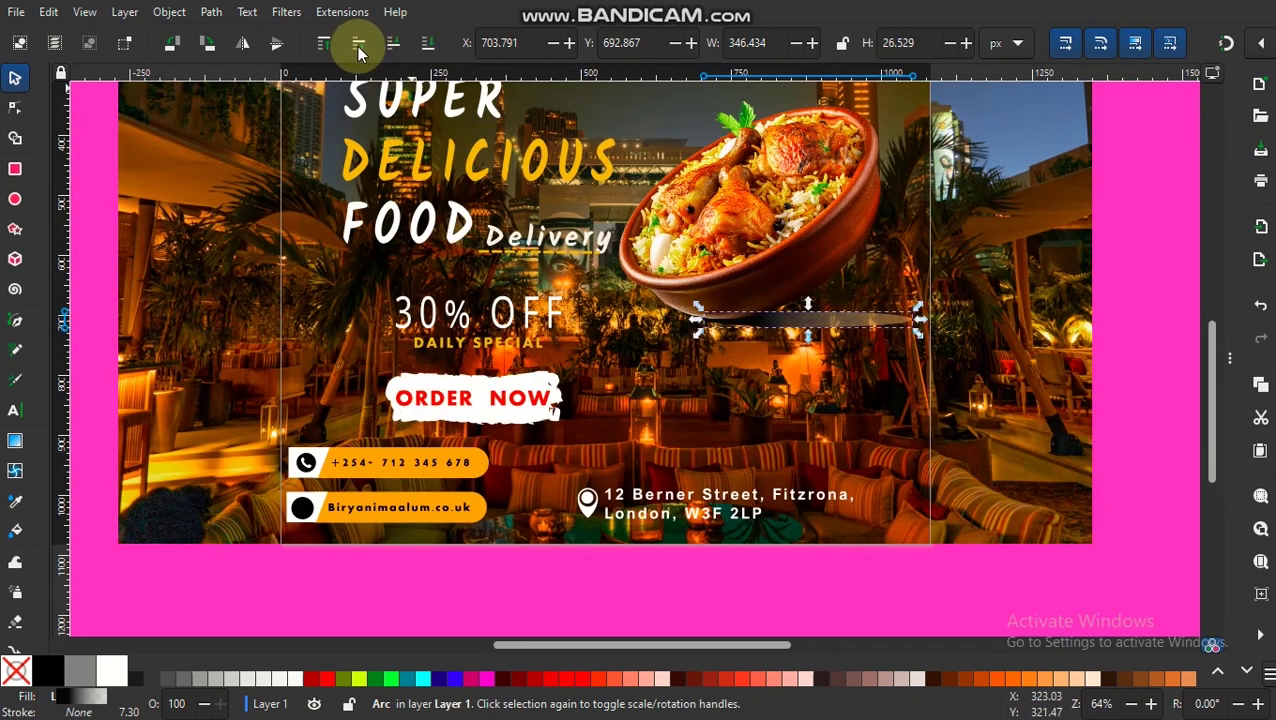
click(983, 227)
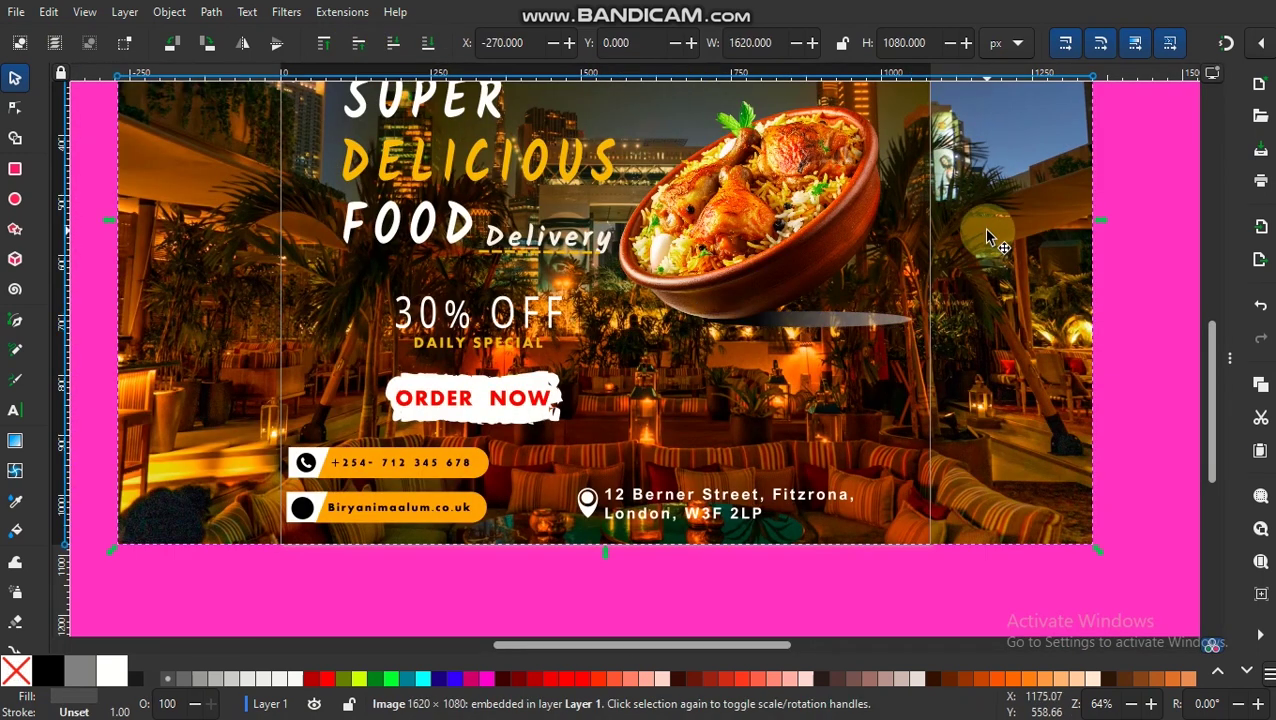
click(862, 322)
drag(809, 300, 801, 316)
click(986, 320)
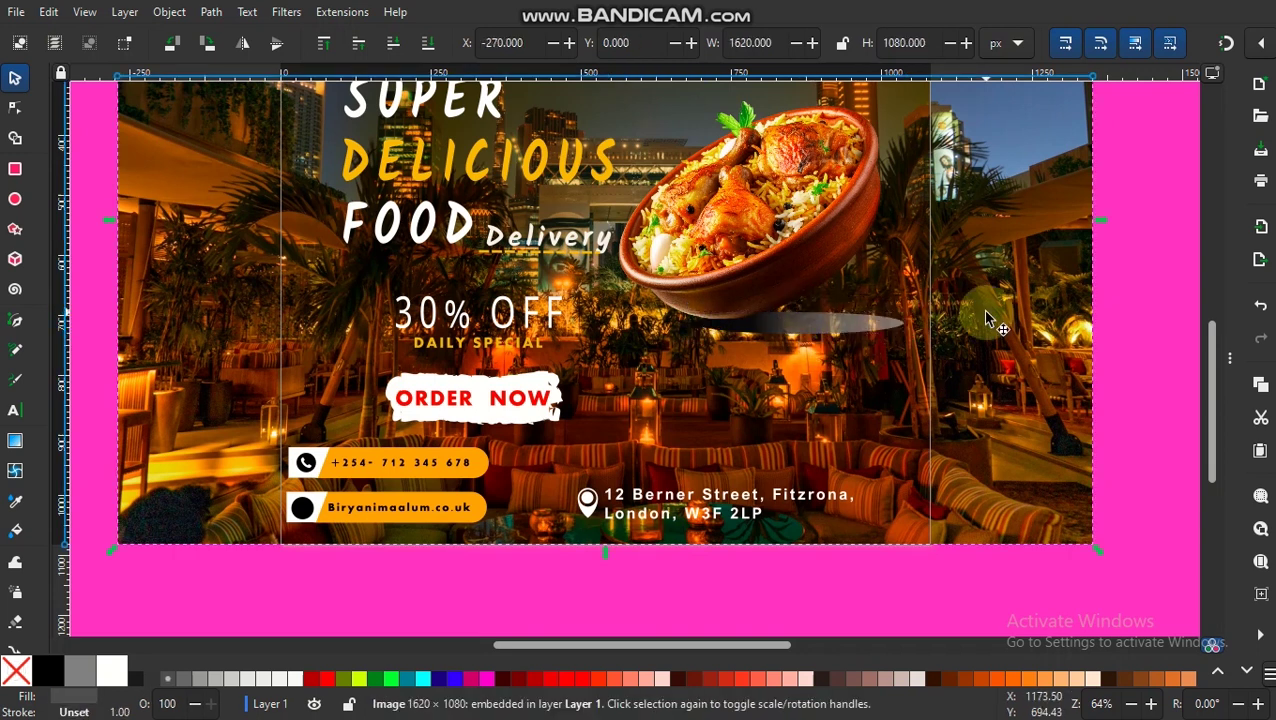
click(1216, 348)
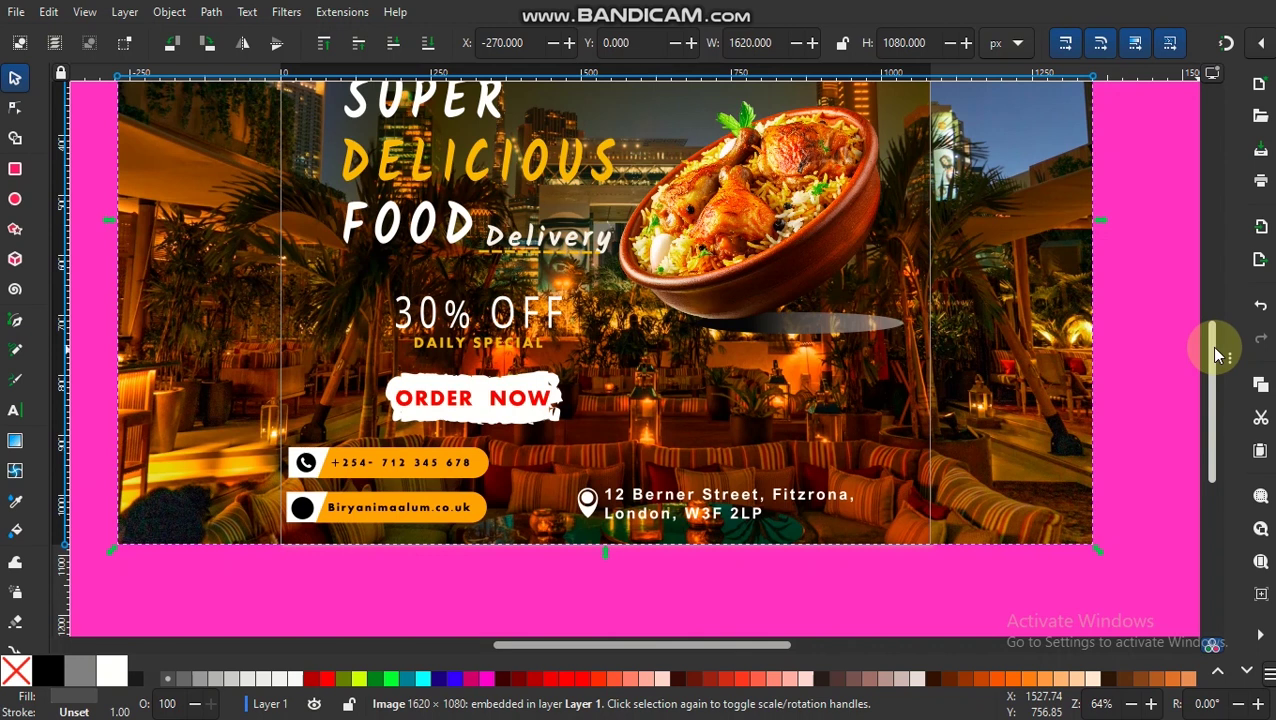
click(866, 324)
key(ctrl+shift+f)
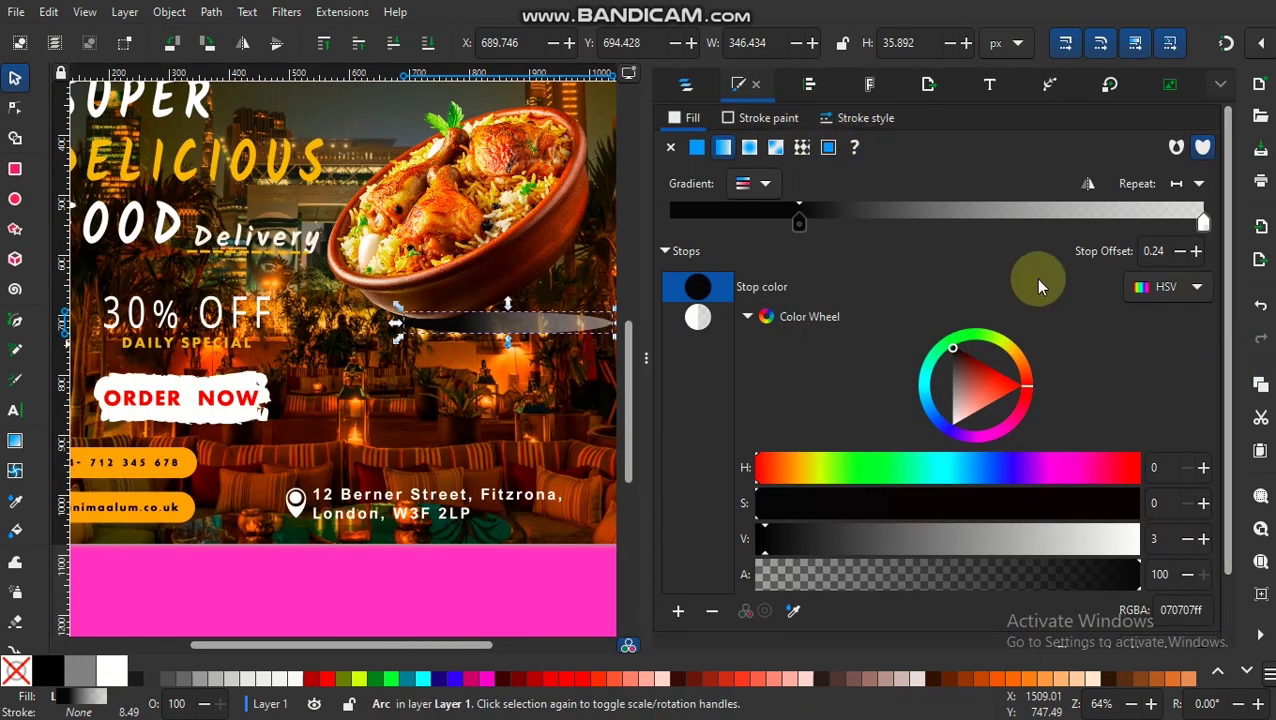
Apply the Film Grain filter to the shadow and set its fill to flat colour
click(286, 11)
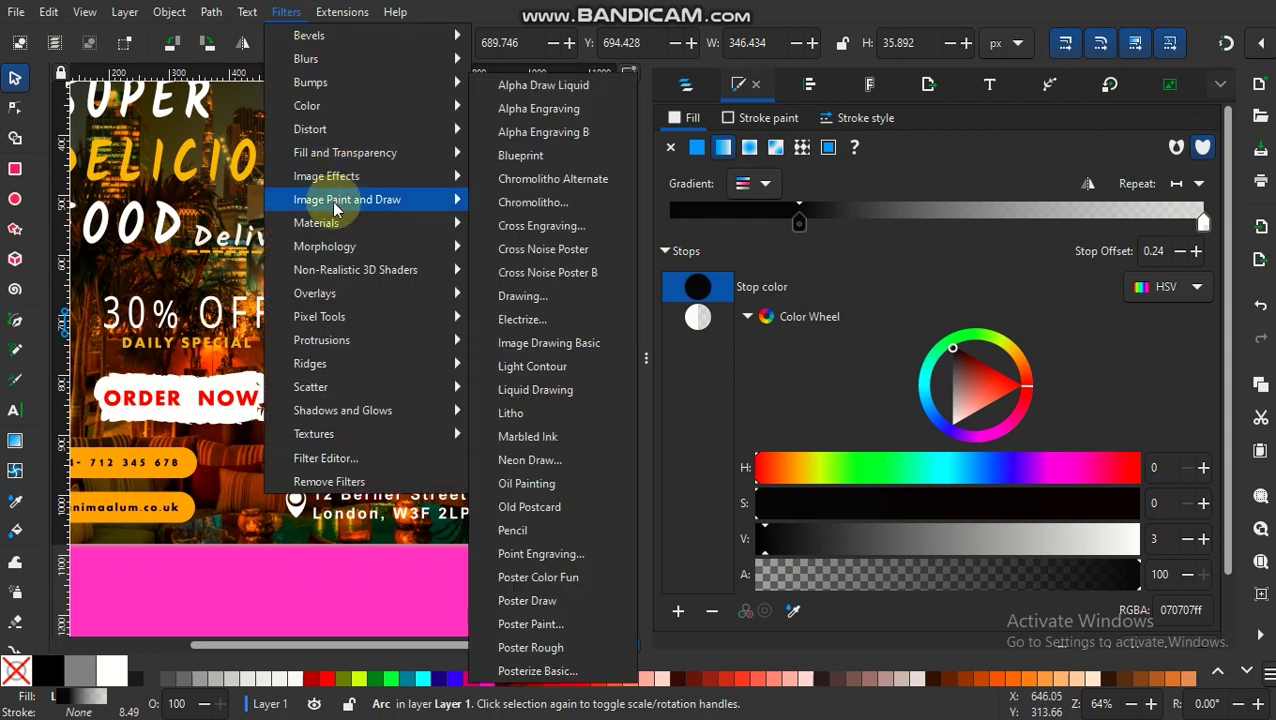
mouse_move(327, 176)
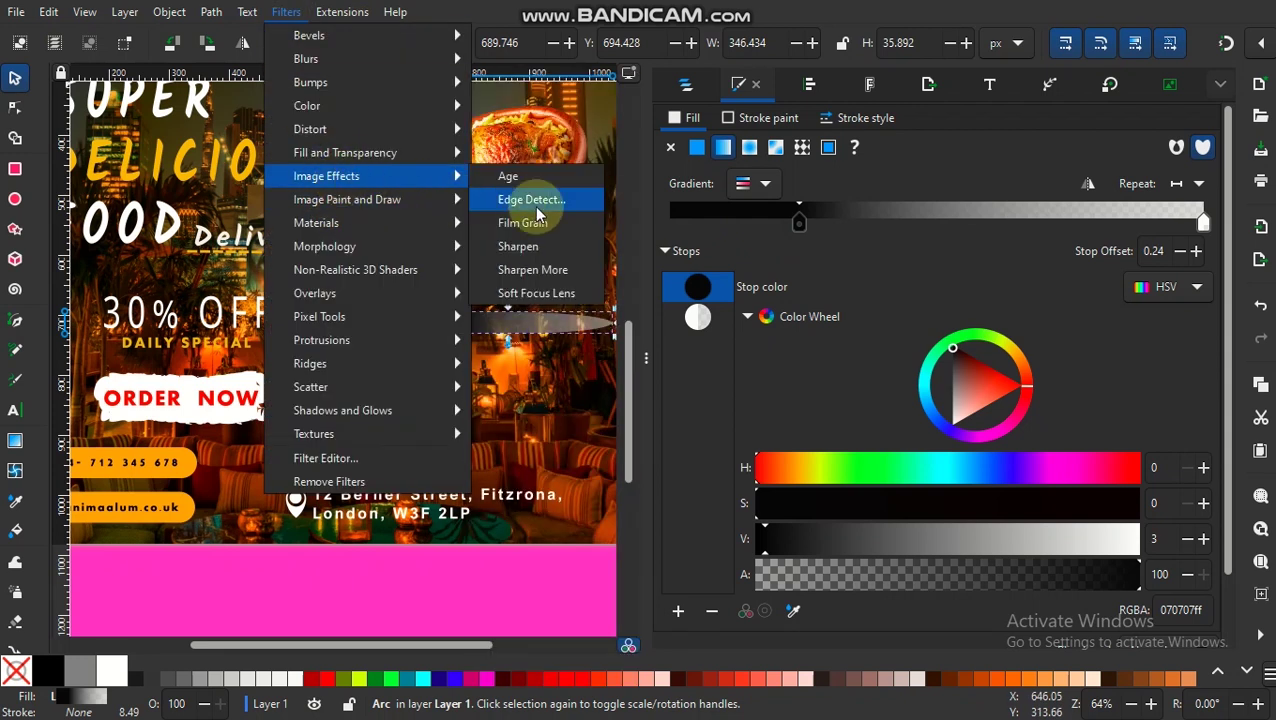
click(530, 222)
click(697, 147)
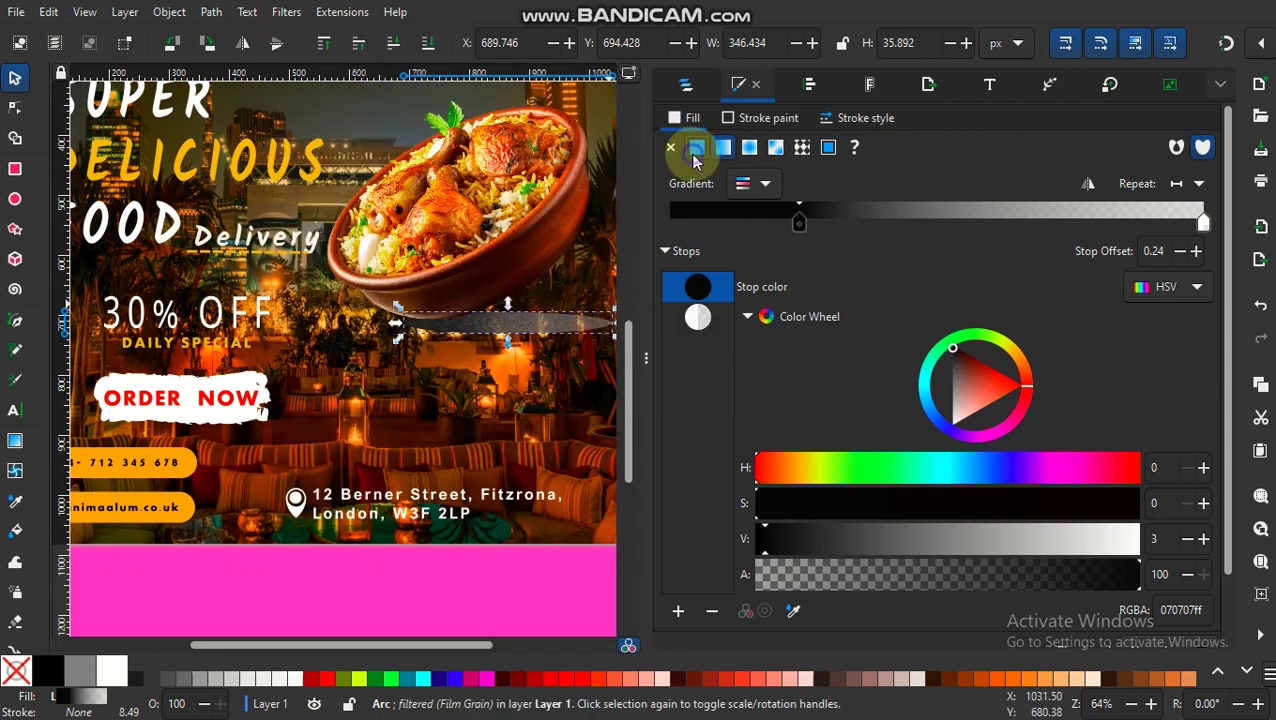
key(F12)
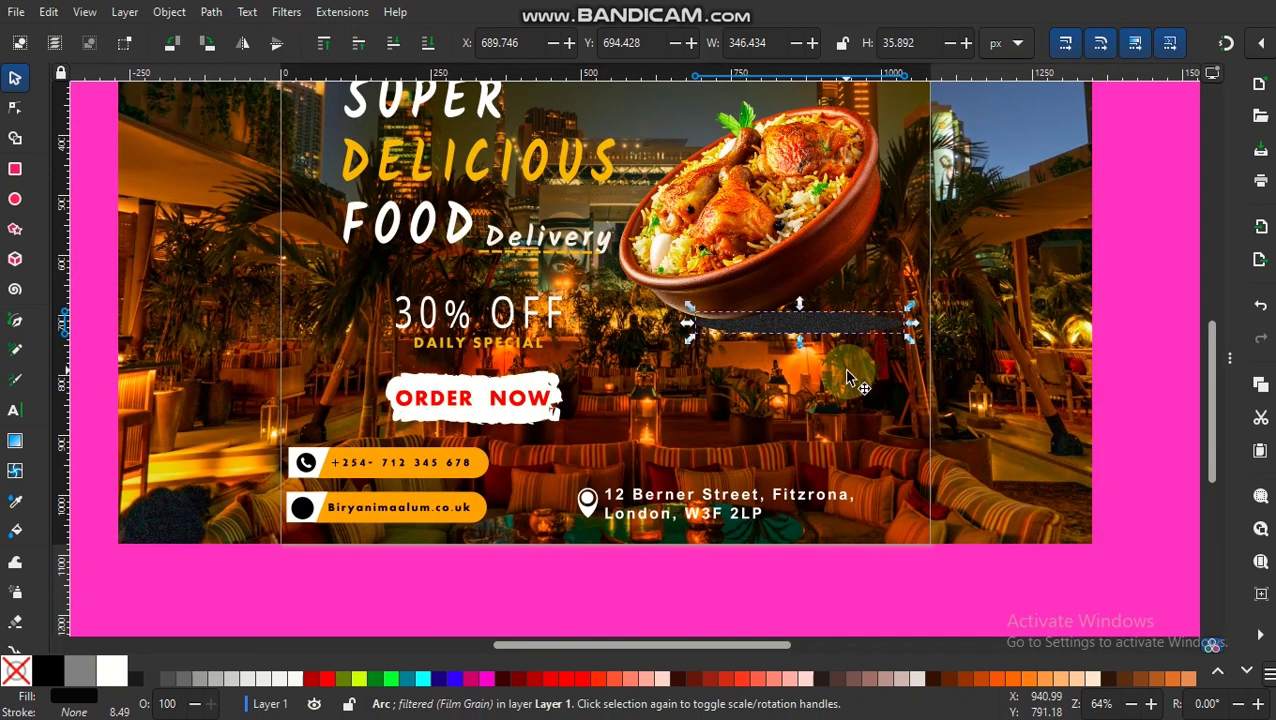
Apply Dark and Glow to the shadow ellipse instead, then zoom out to the page
click(852, 372)
click(767, 332)
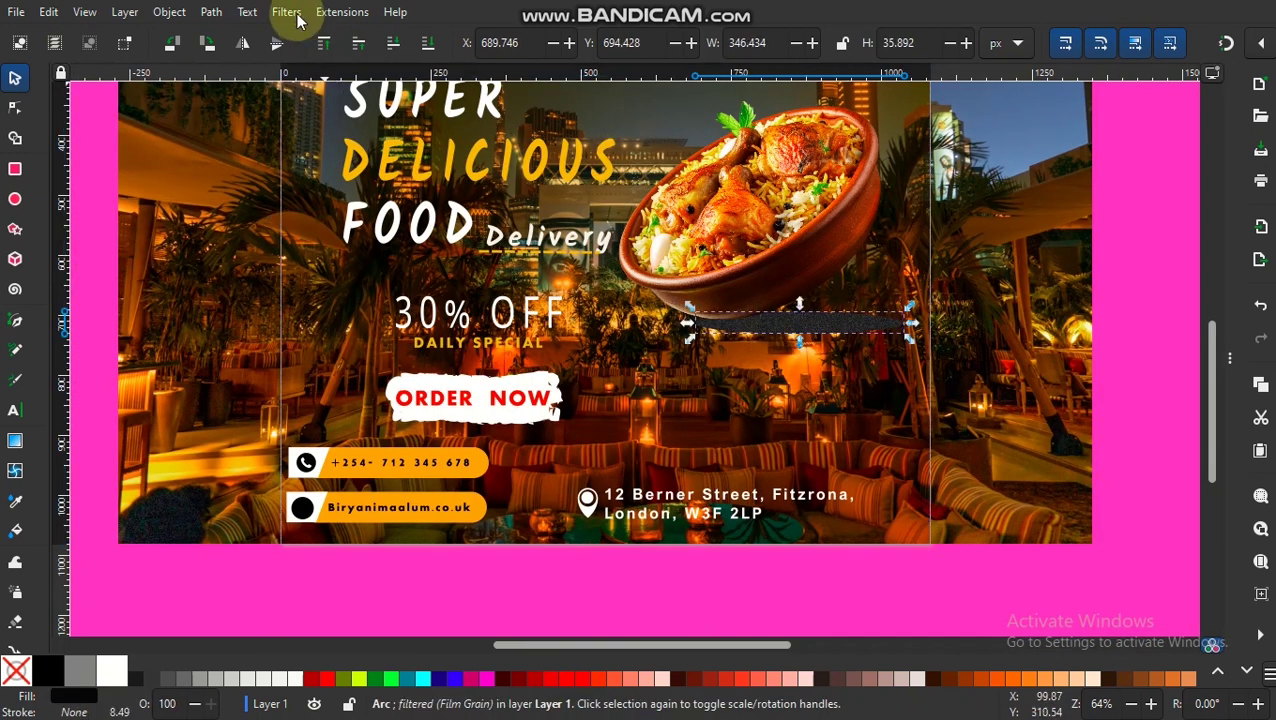
click(294, 14)
mouse_move(343, 410)
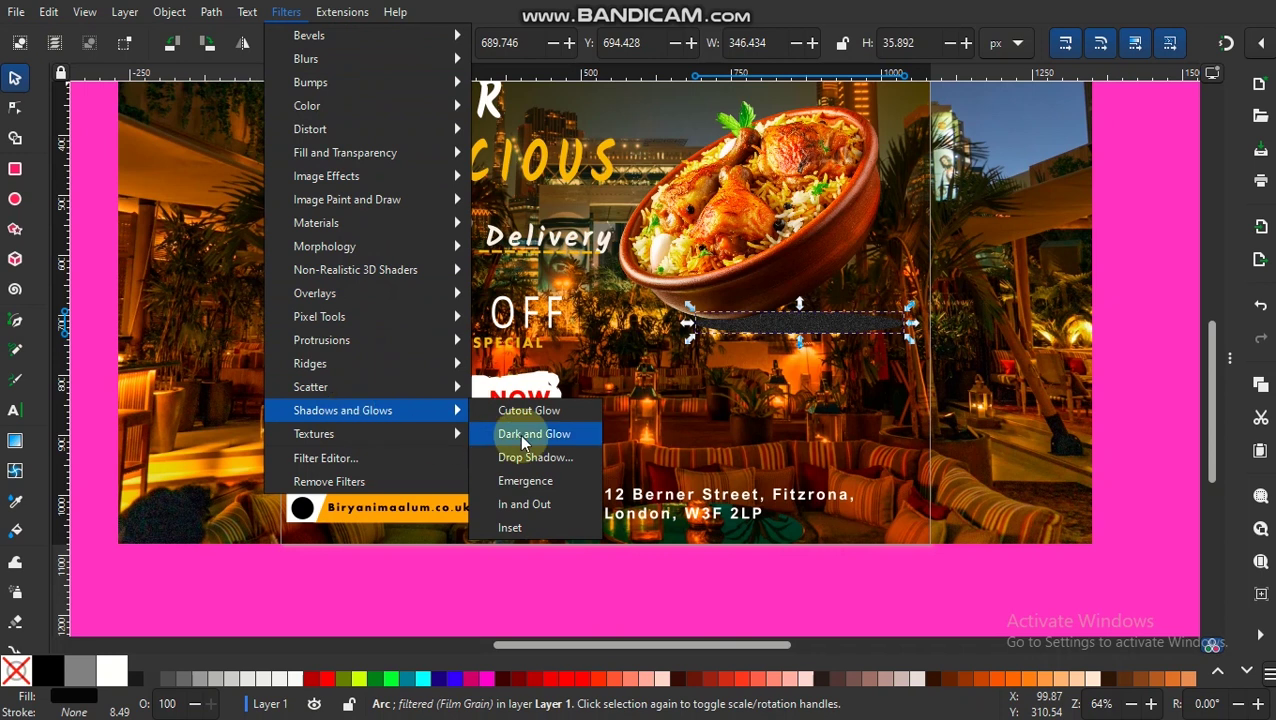
click(519, 434)
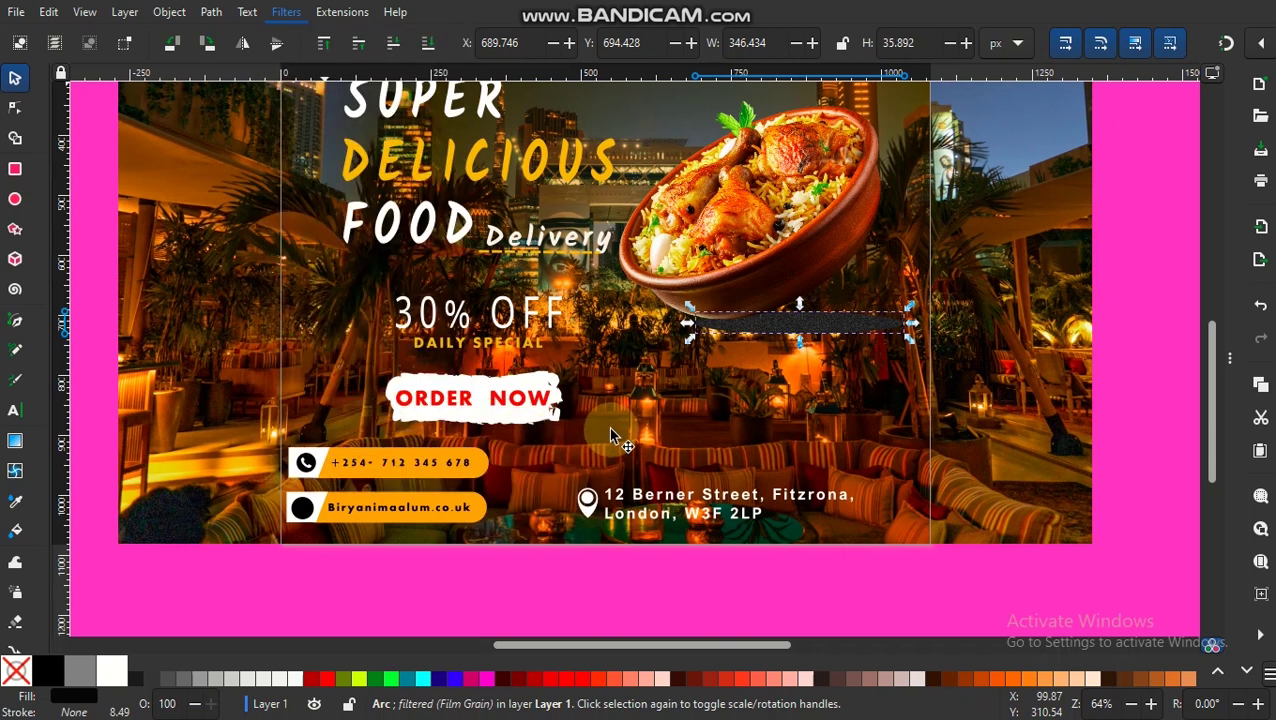
click(1005, 328)
key(minus)
key(minus)
click(772, 189)
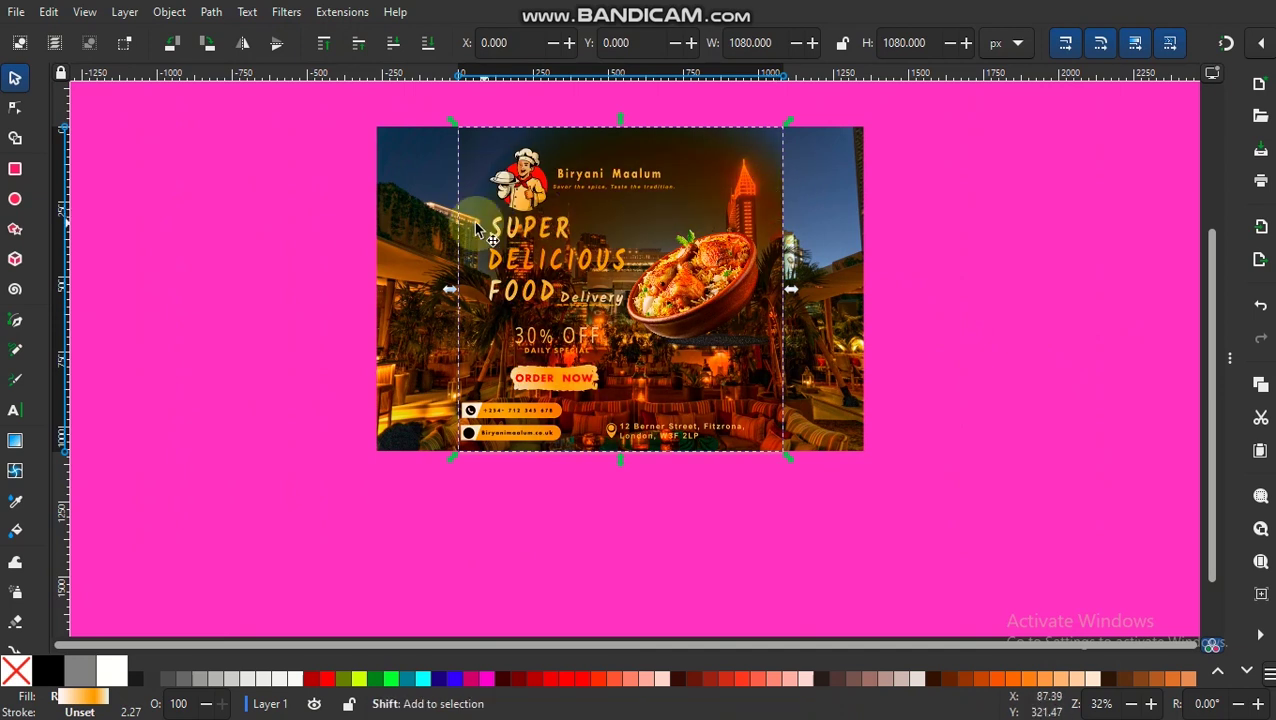
Draw a black rectangle covering the square 1080×1080 page
shift+click(398, 205)
double_click(785, 320)
key(3)
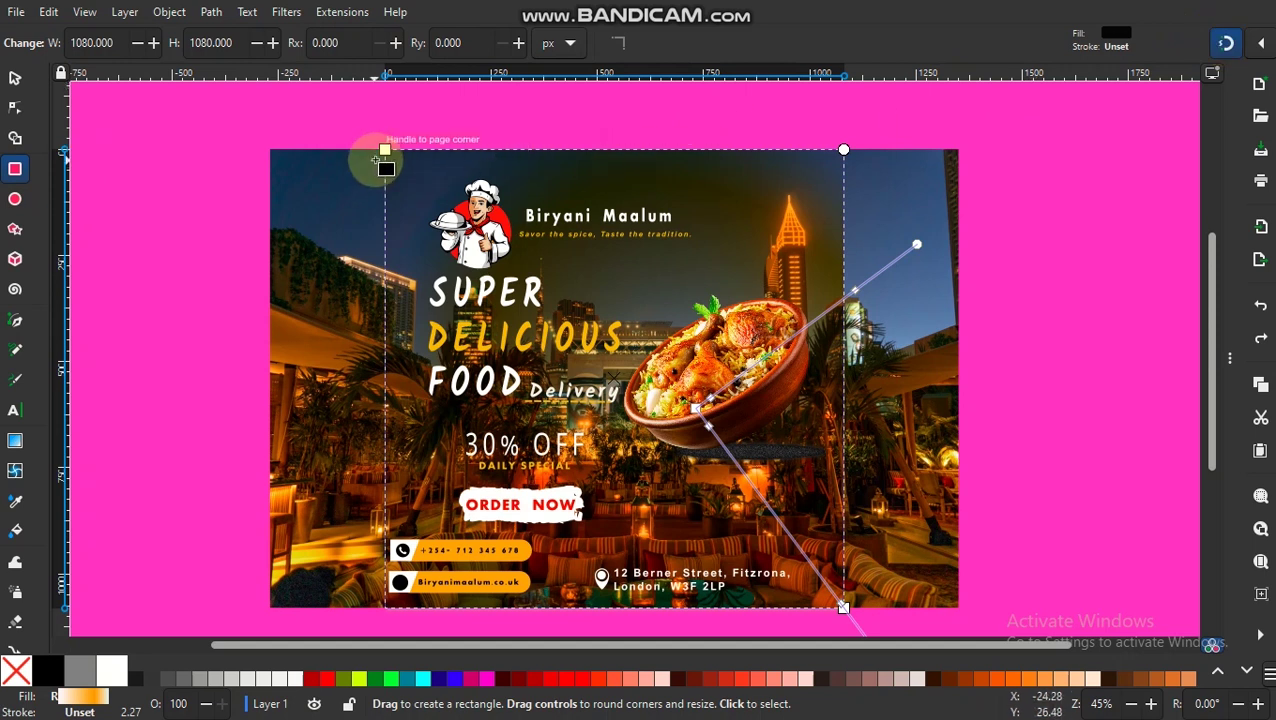
drag(385, 150, 452, 206)
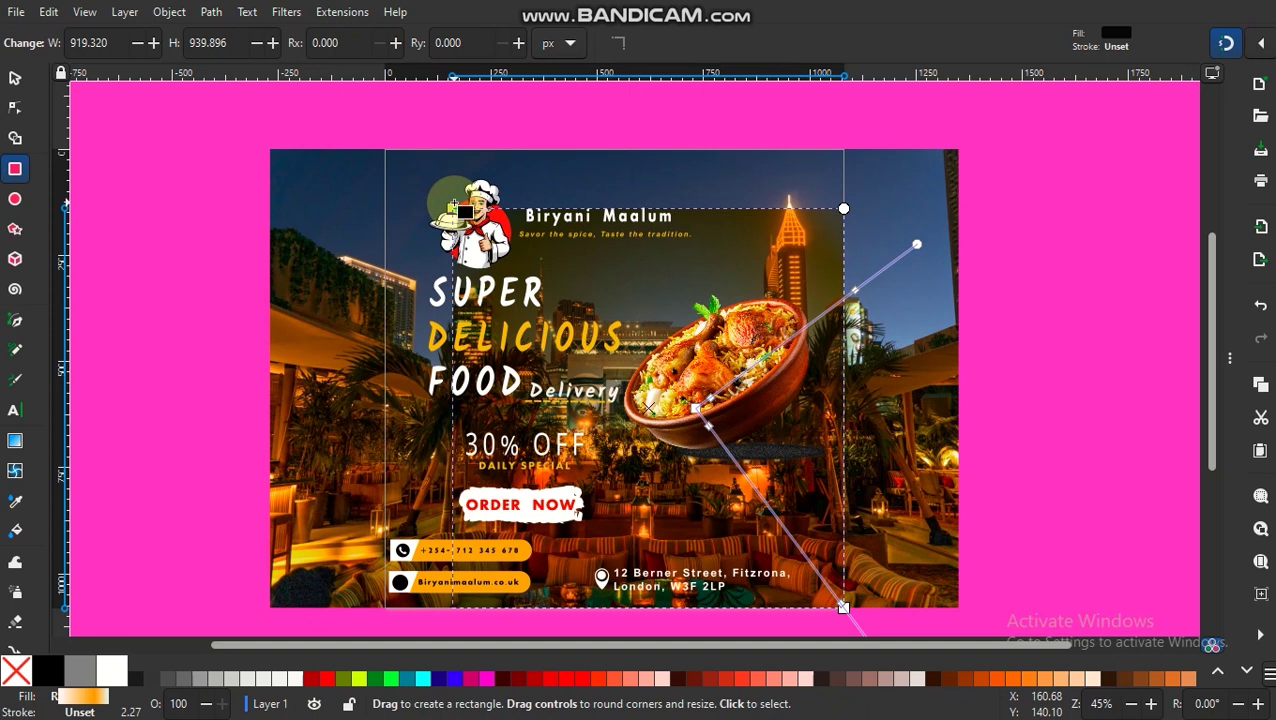
drag(453, 209, 385, 150)
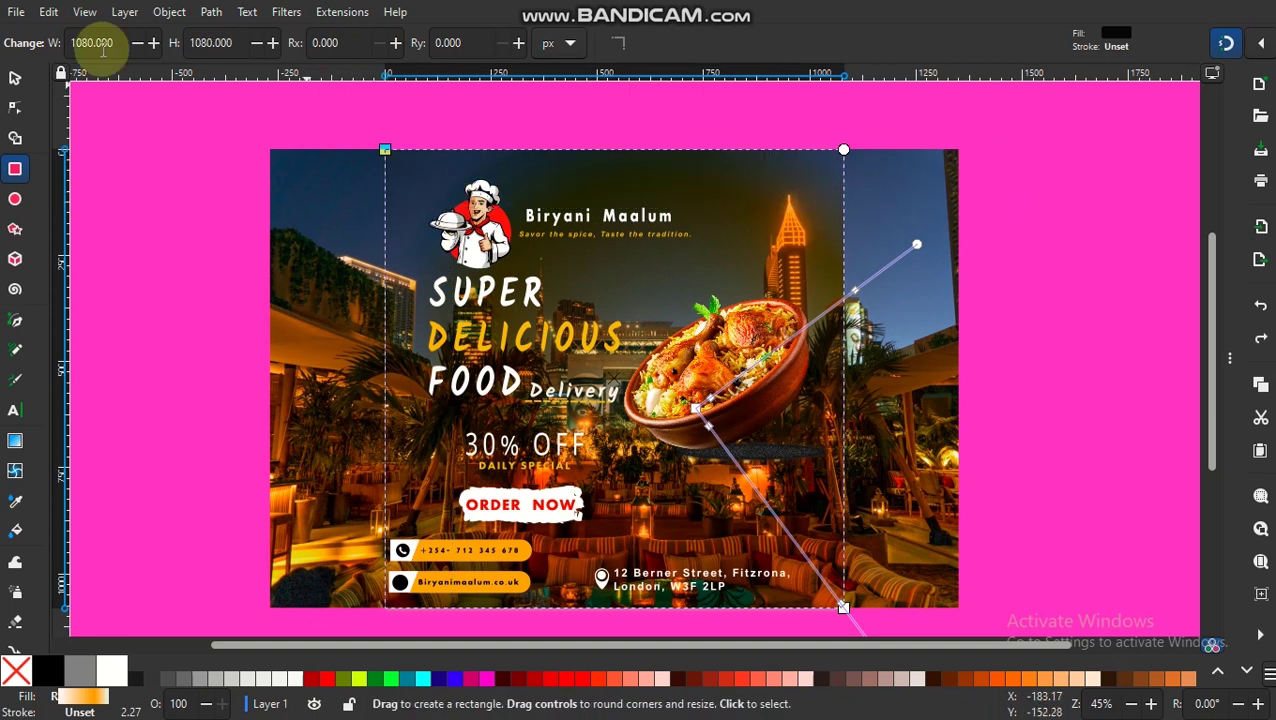
click(15, 77)
click(155, 131)
click(15, 168)
mouse_move(386, 149)
mouse_down()
mouse_move(695, 533)
mouse_move(806, 606)
mouse_move(835, 606)
mouse_up()
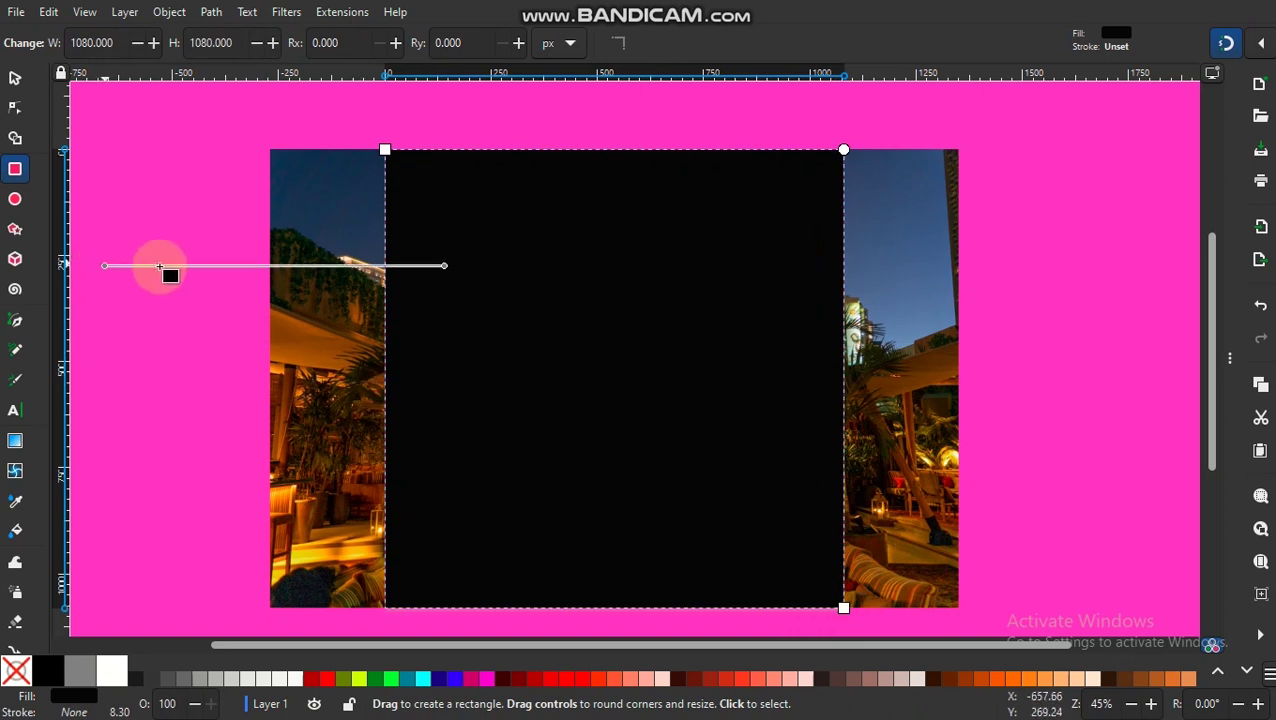
Select the rectangle with the background photo and clip the photo to it
click(15, 78)
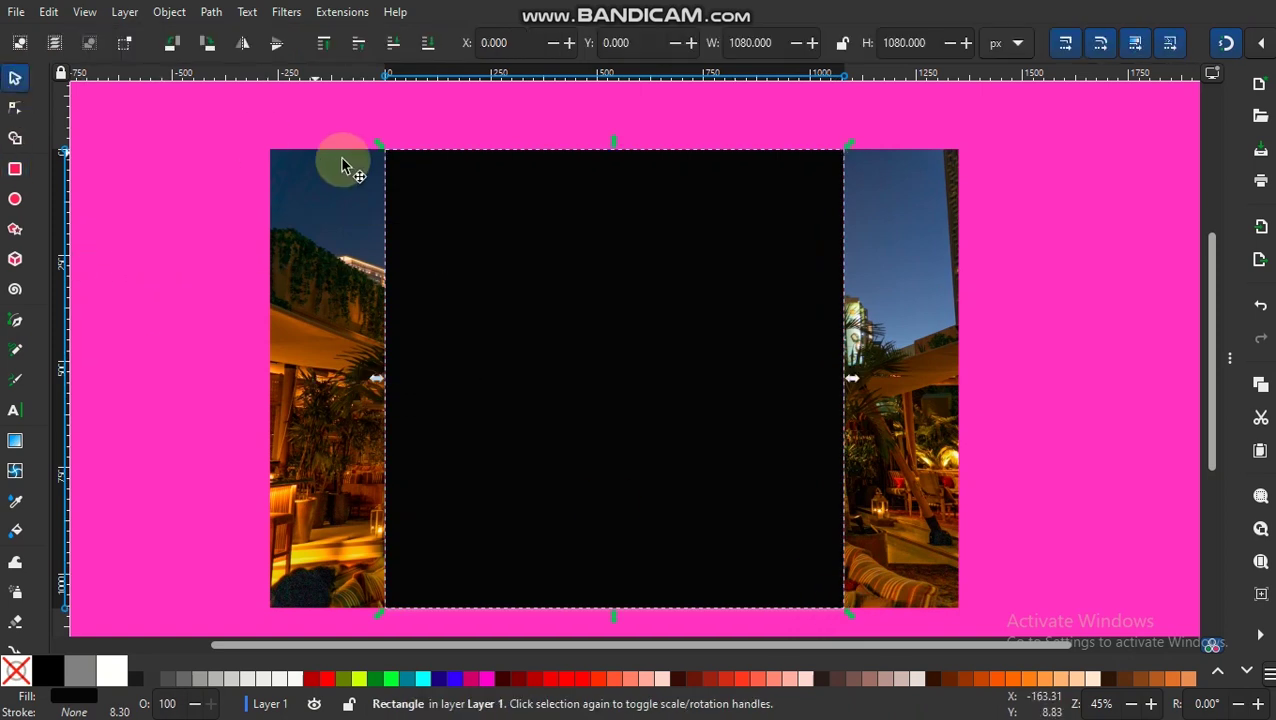
shift+click(306, 157)
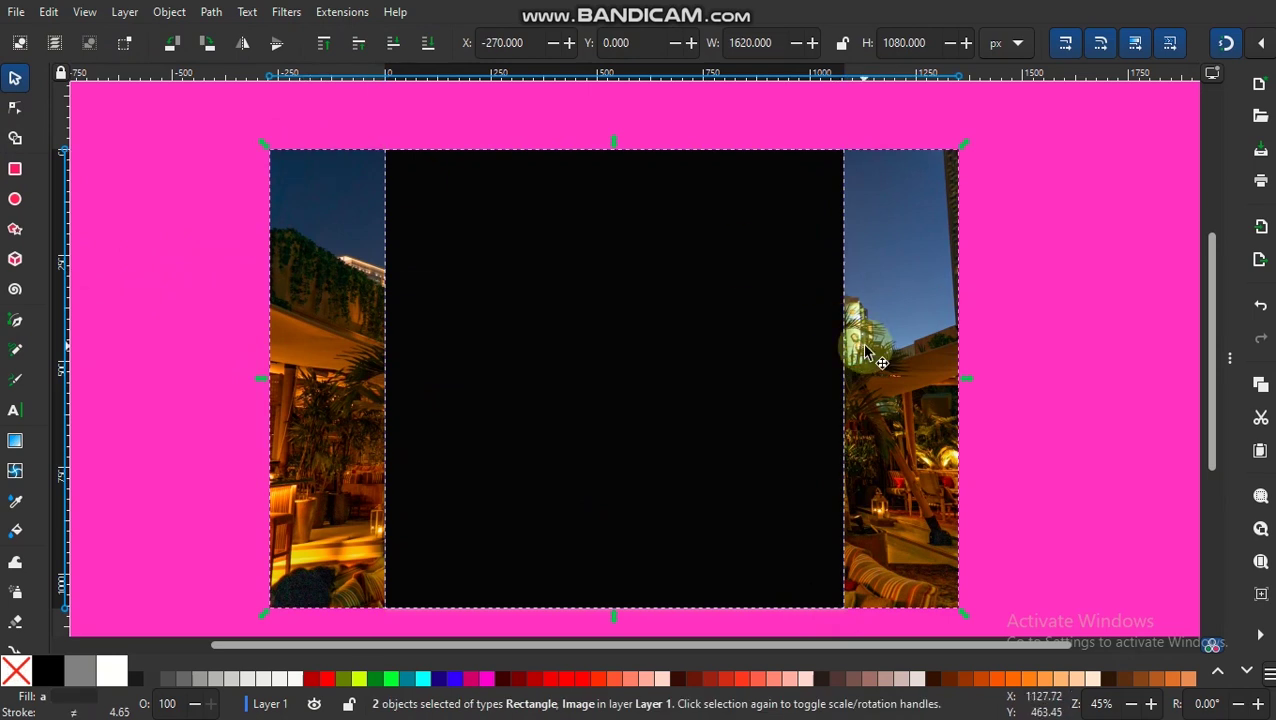
shift+click(866, 350)
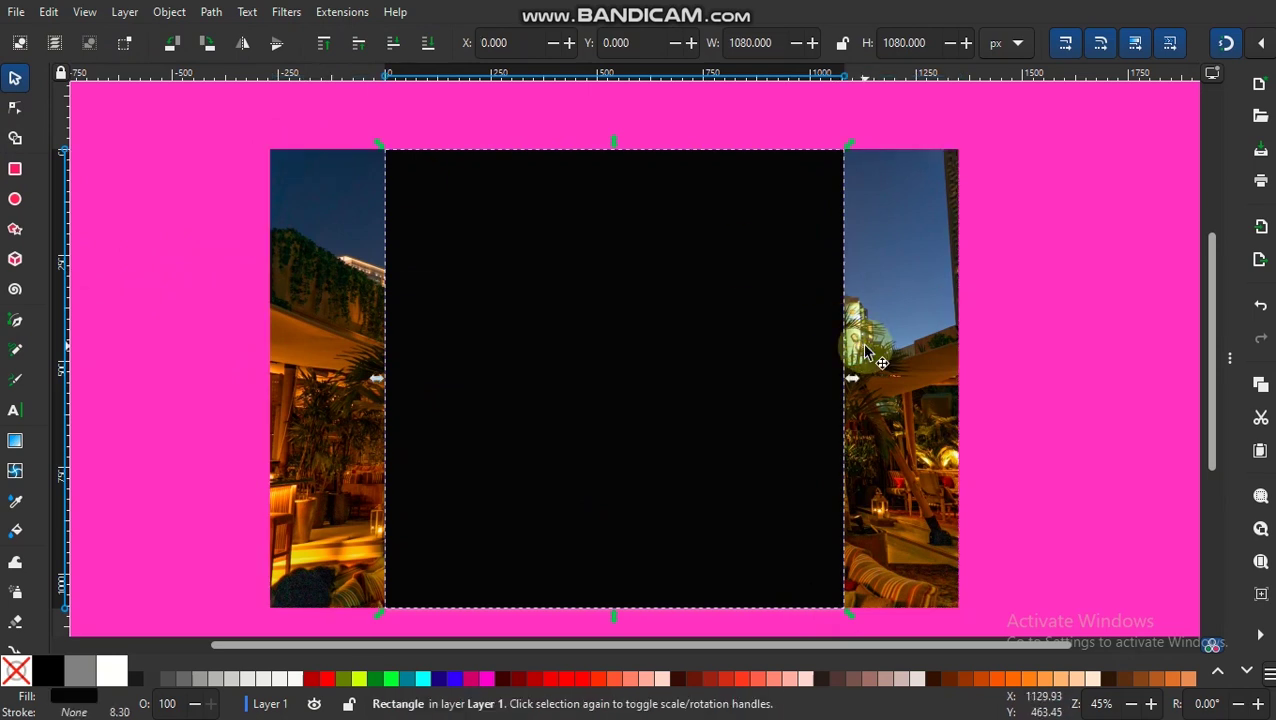
shift+click(932, 207)
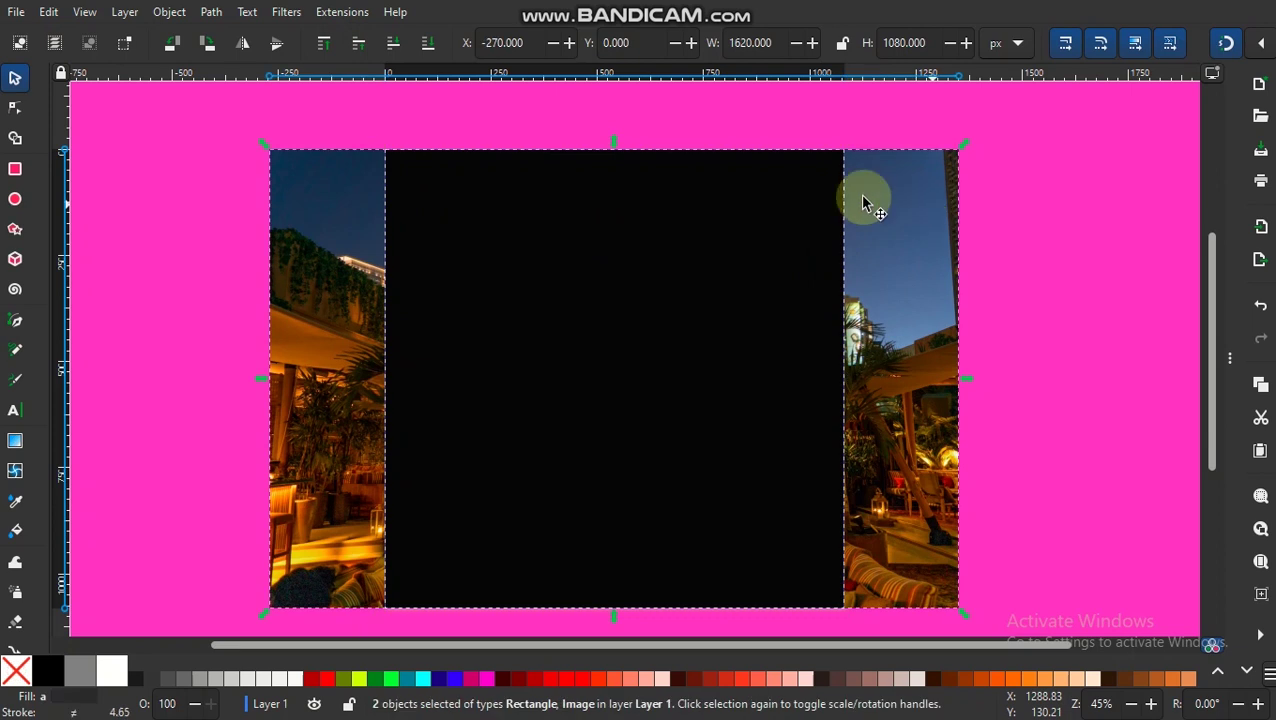
click(169, 12)
mouse_move(184, 248)
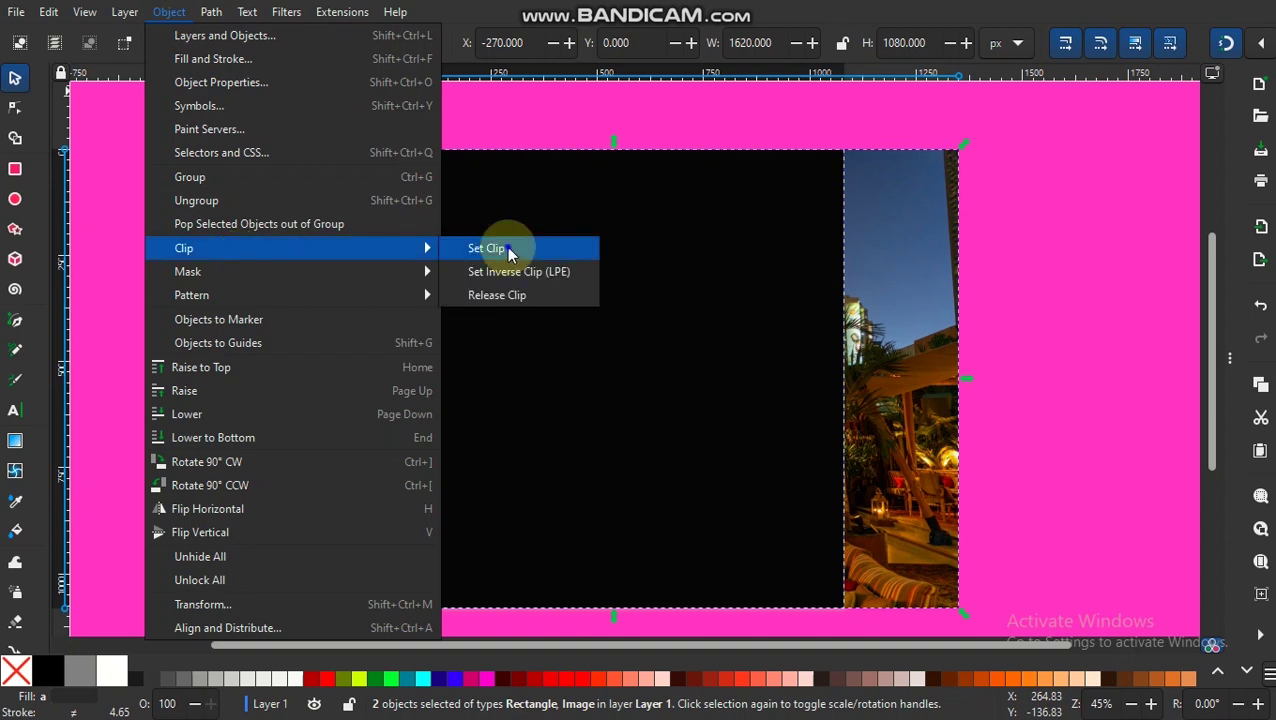
click(510, 253)
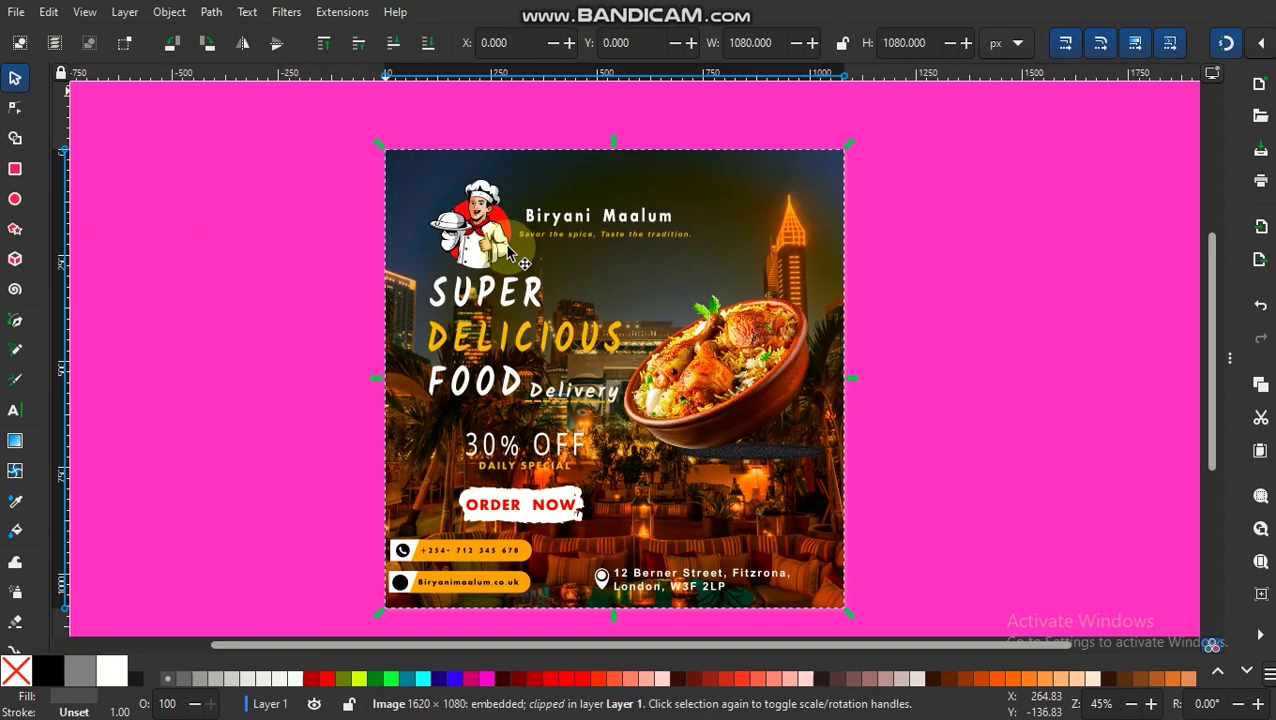
Export the page area as Restaurant Poster.png in the Downloads folder
click(16, 12)
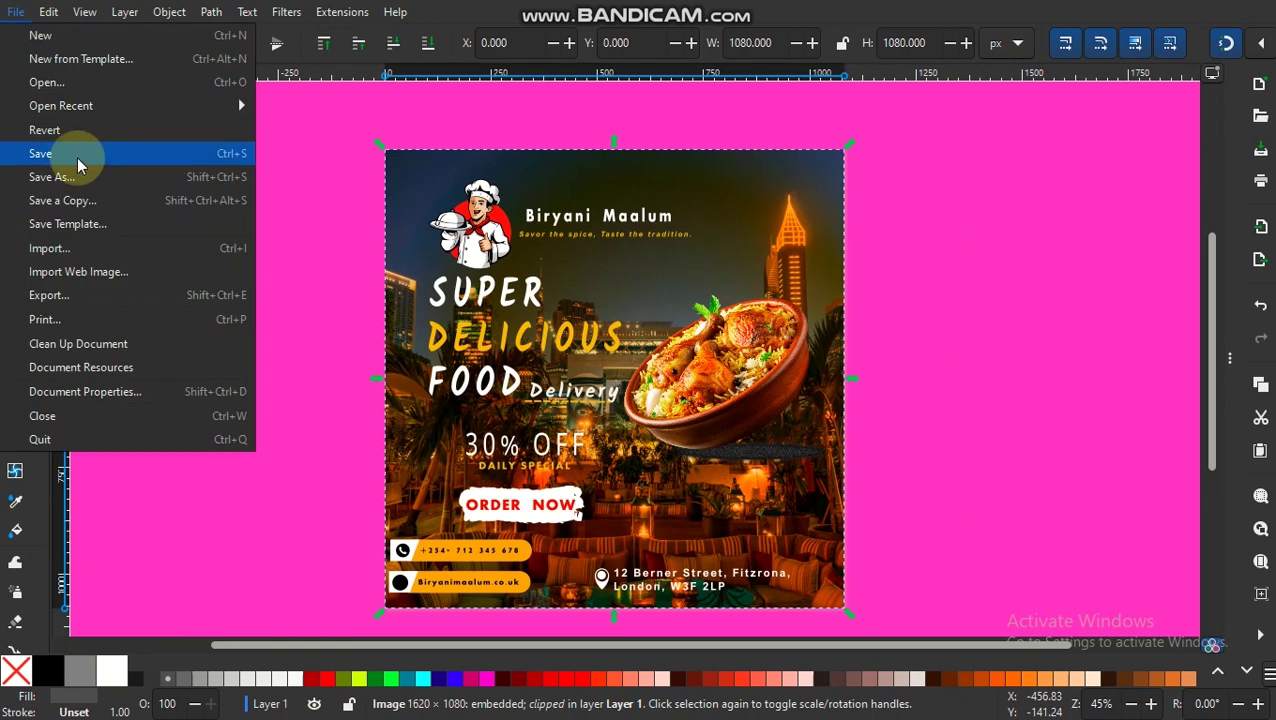
click(68, 298)
text(1080)
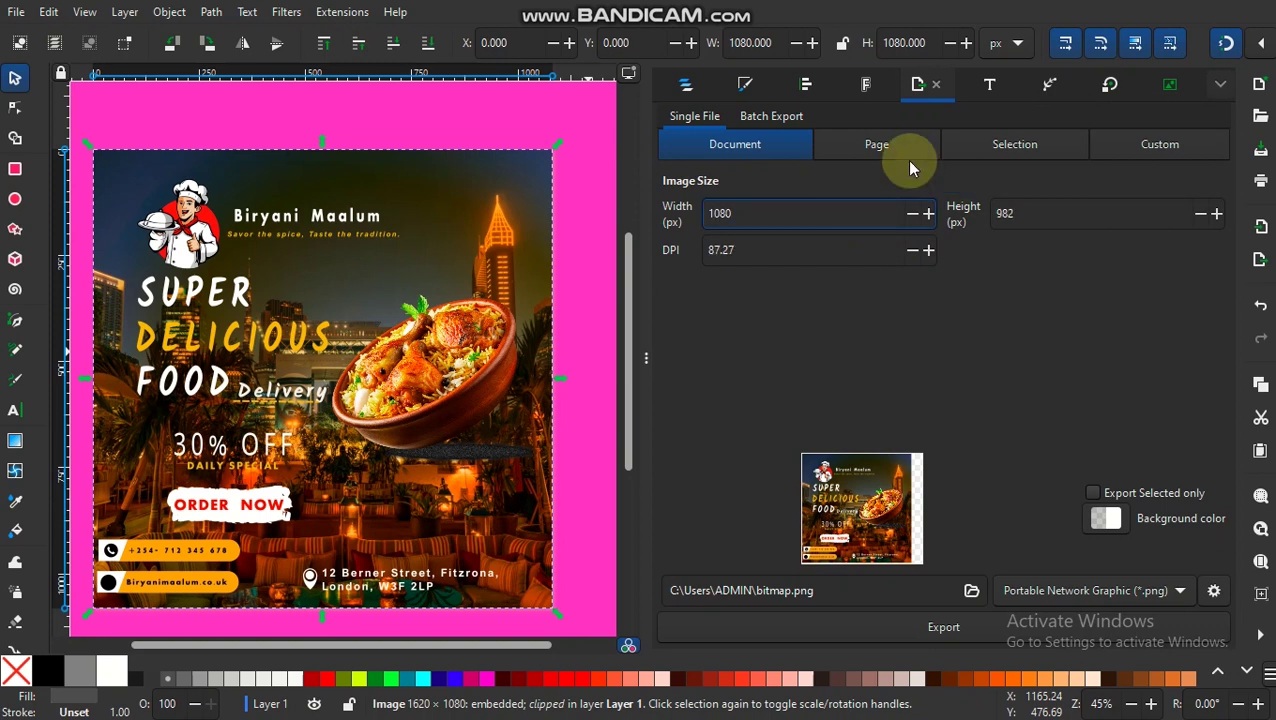
click(906, 157)
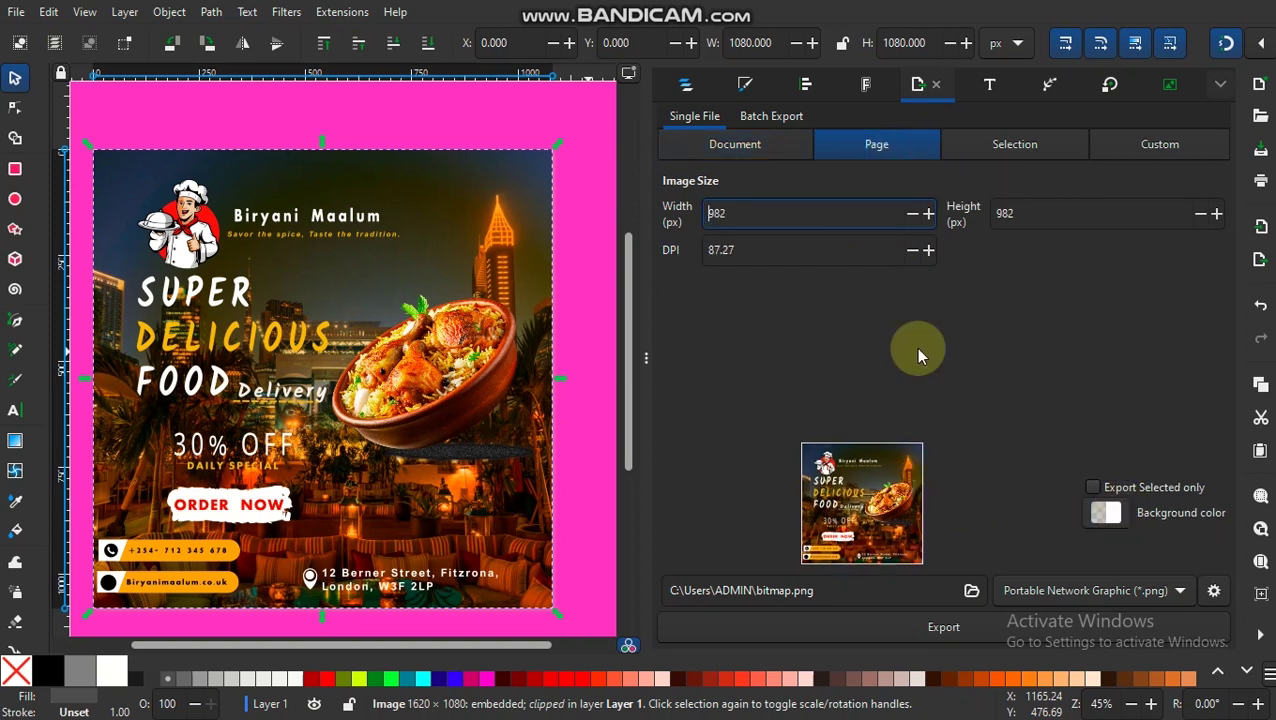
click(945, 622)
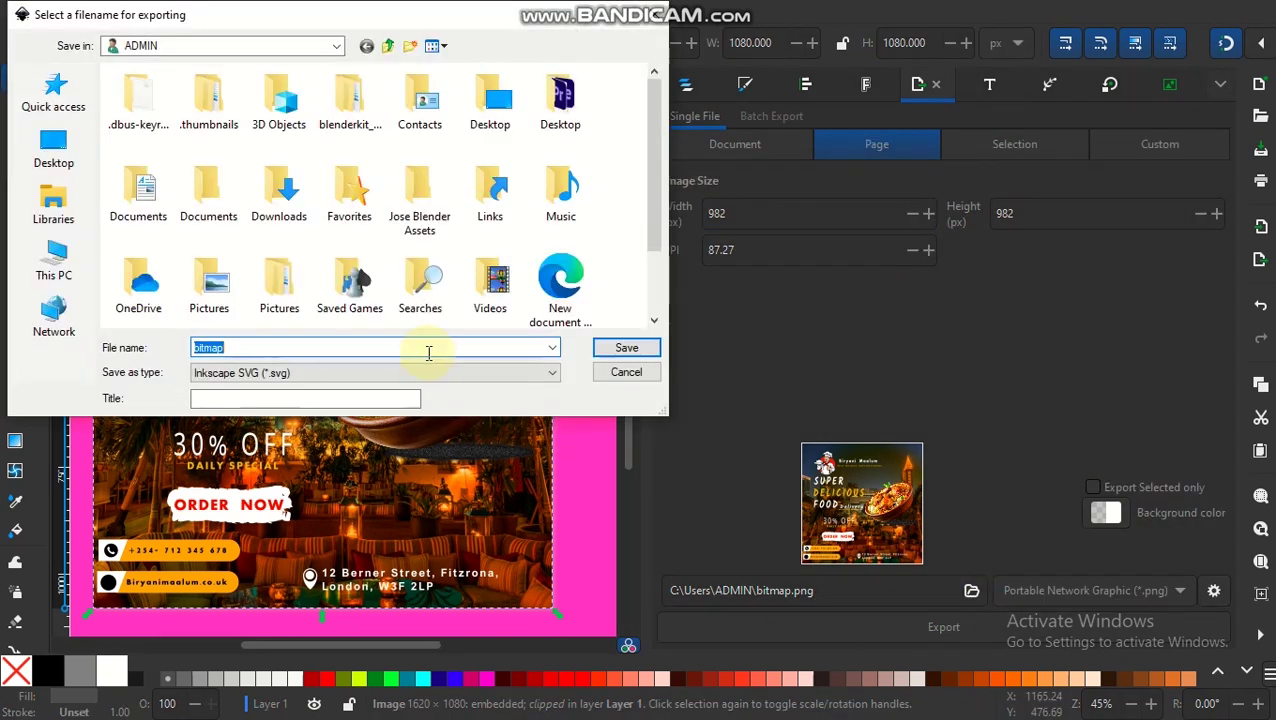
text(Restaurant Poster)
click(54, 262)
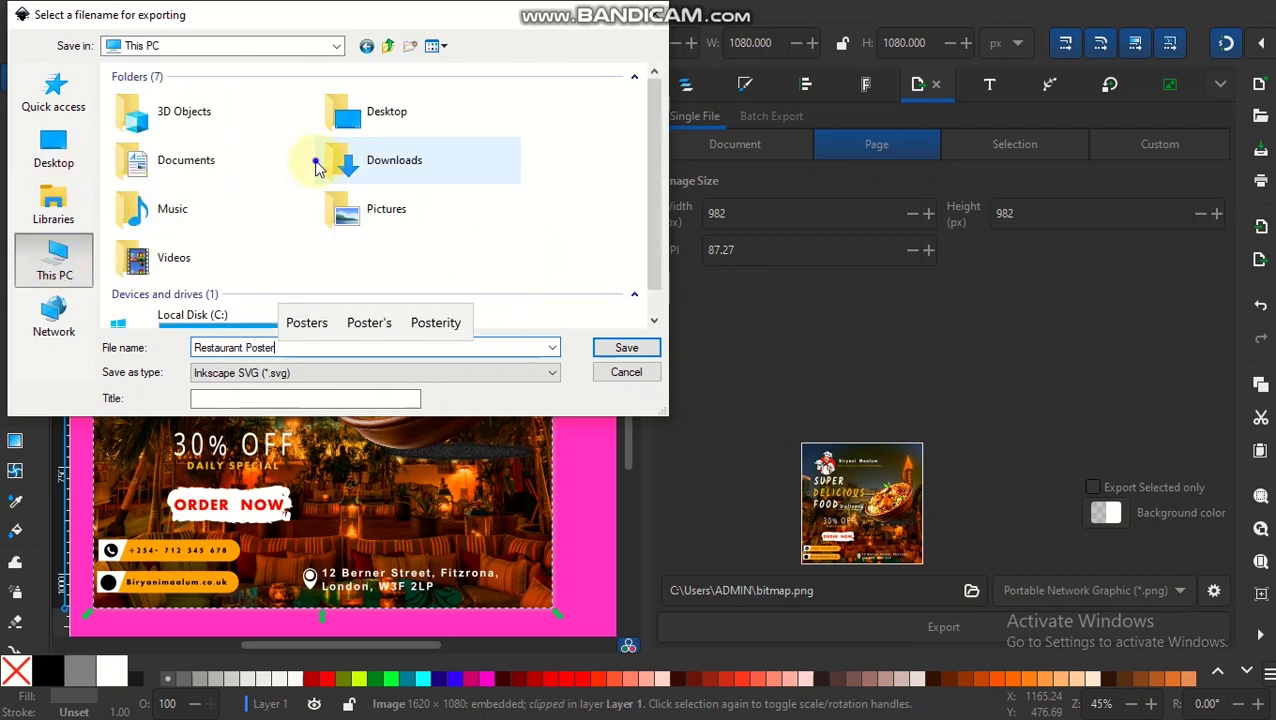
click(322, 162)
double_click(447, 176)
click(548, 372)
click(499, 404)
click(606, 345)
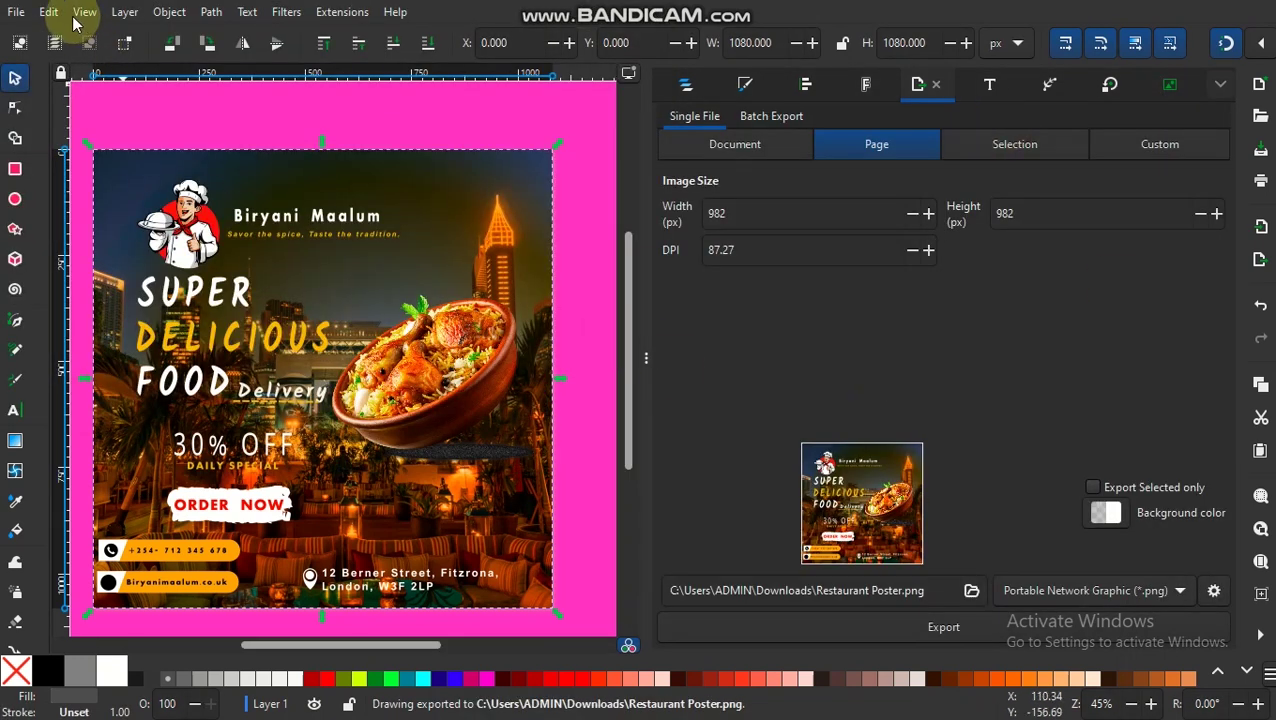
Set the document's desk colour to light pink f1e7f2
click(630, 352)
click(16, 12)
click(156, 392)
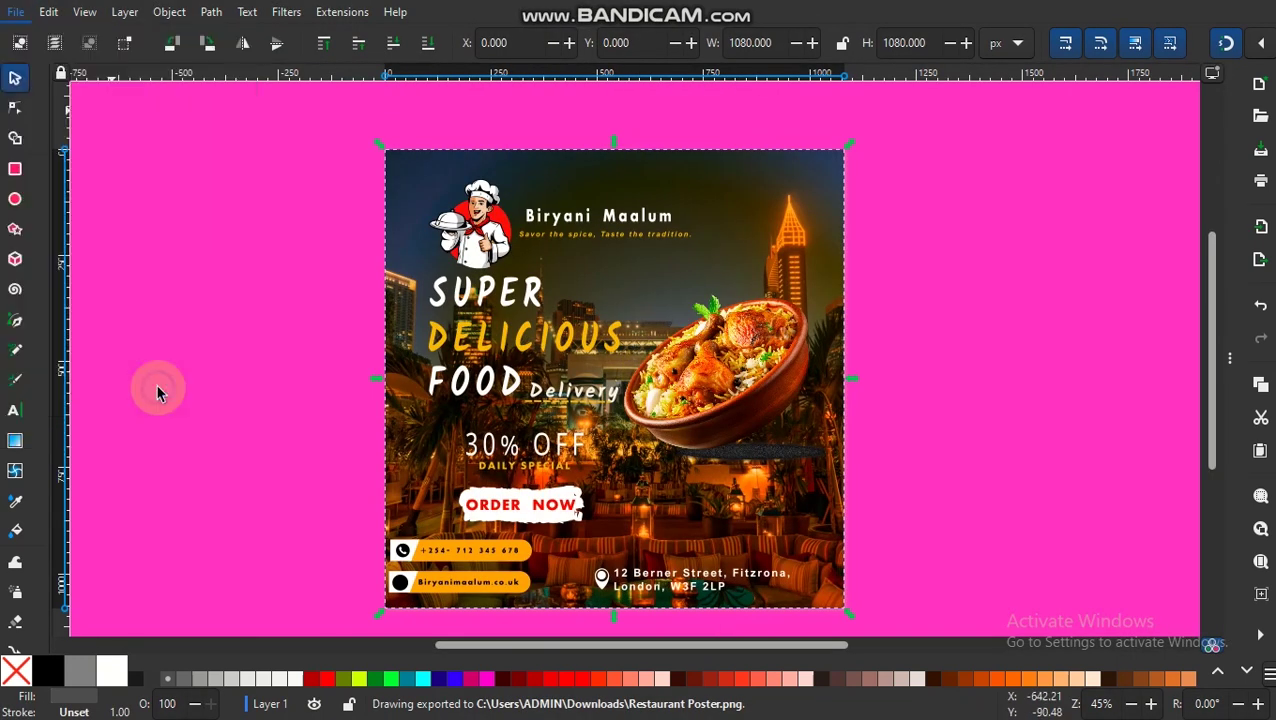
click(858, 388)
key(ctrl+shift+d)
click(1063, 313)
click(610, 341)
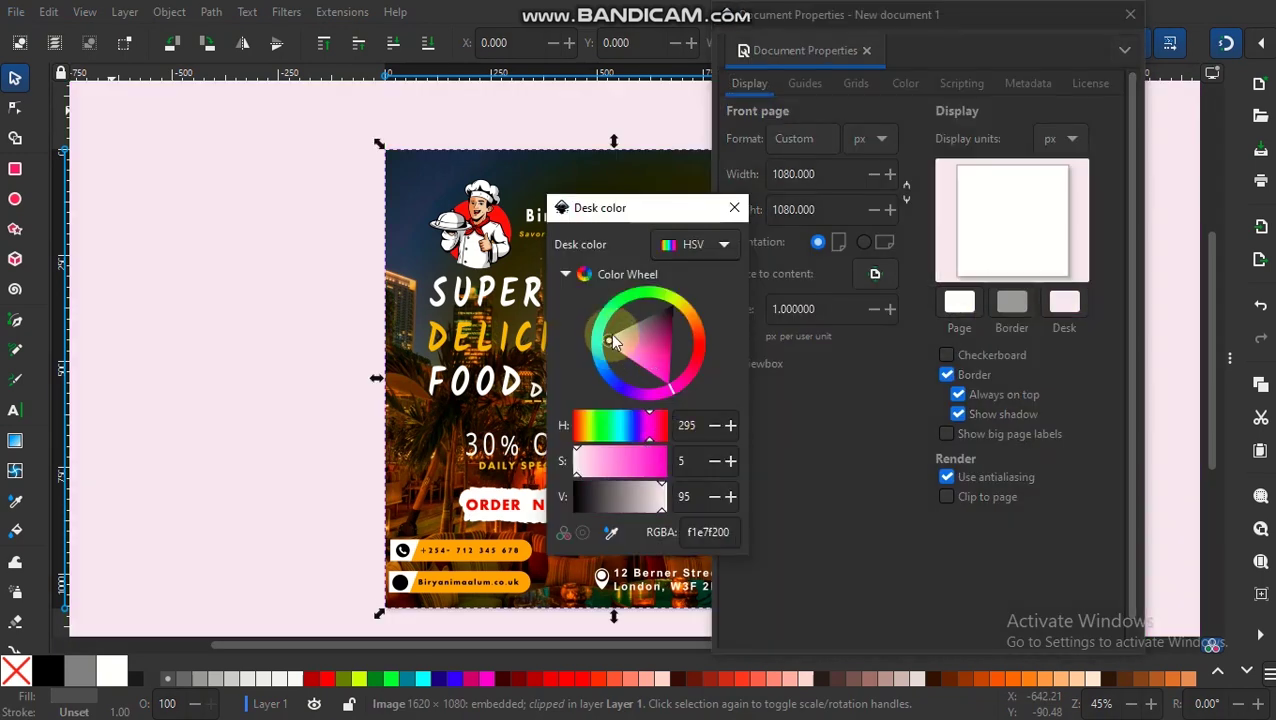